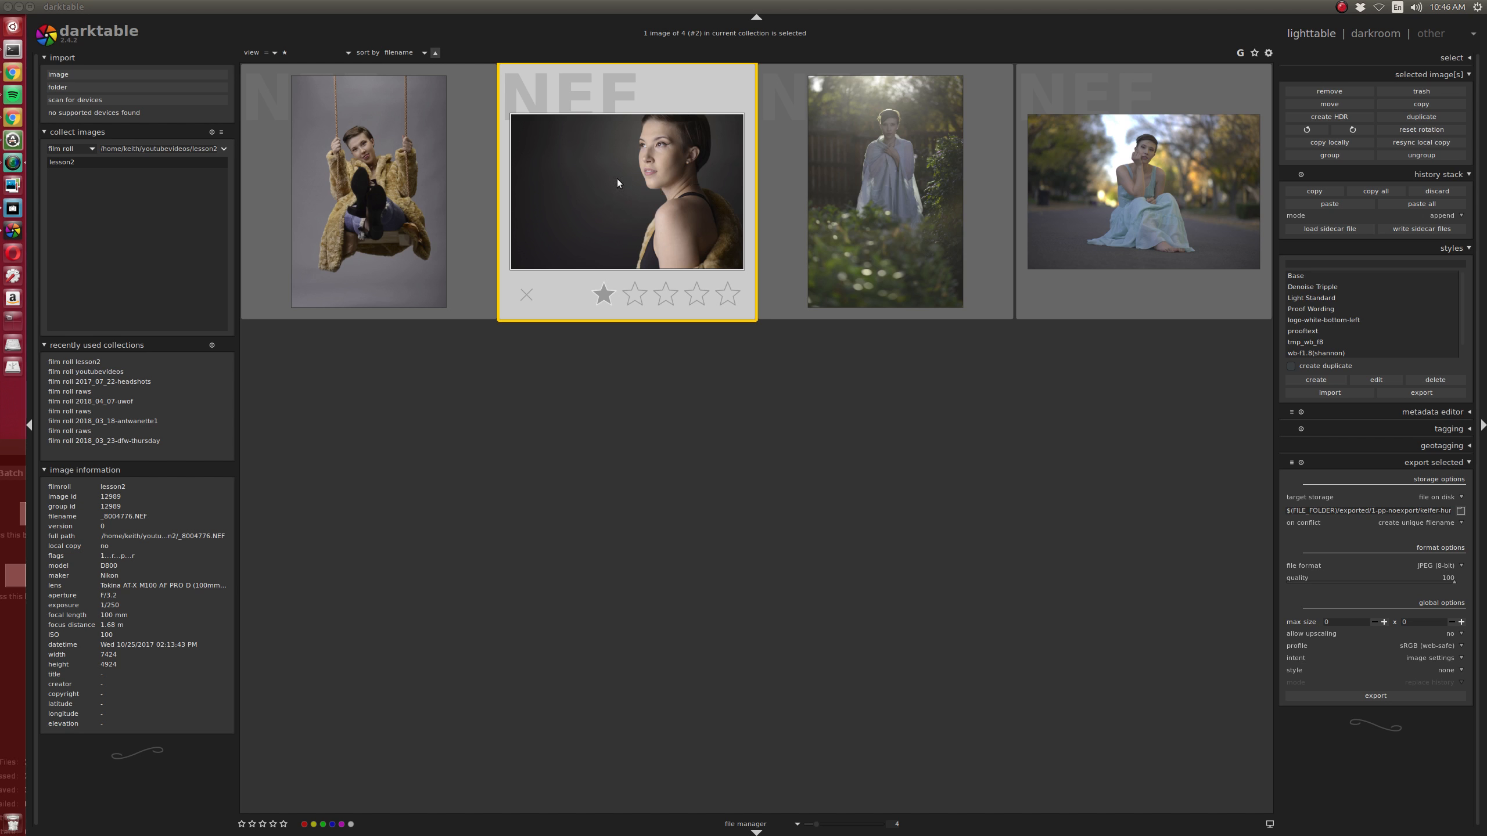
Open the dark-background portrait, the second image, in the darkroom and raise its exposure to 1.04 EV
double_click(666, 167)
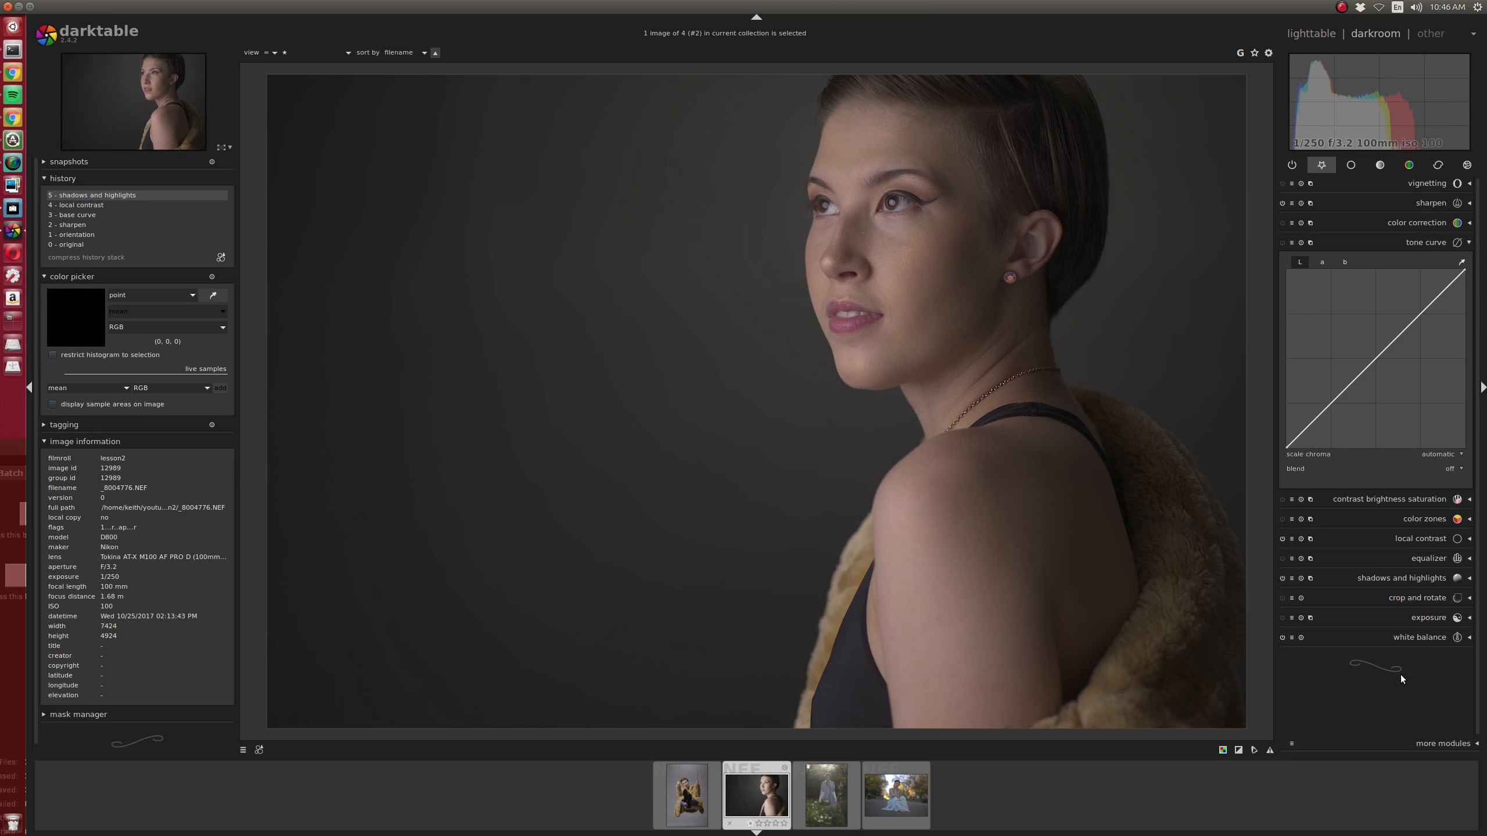
click(1428, 618)
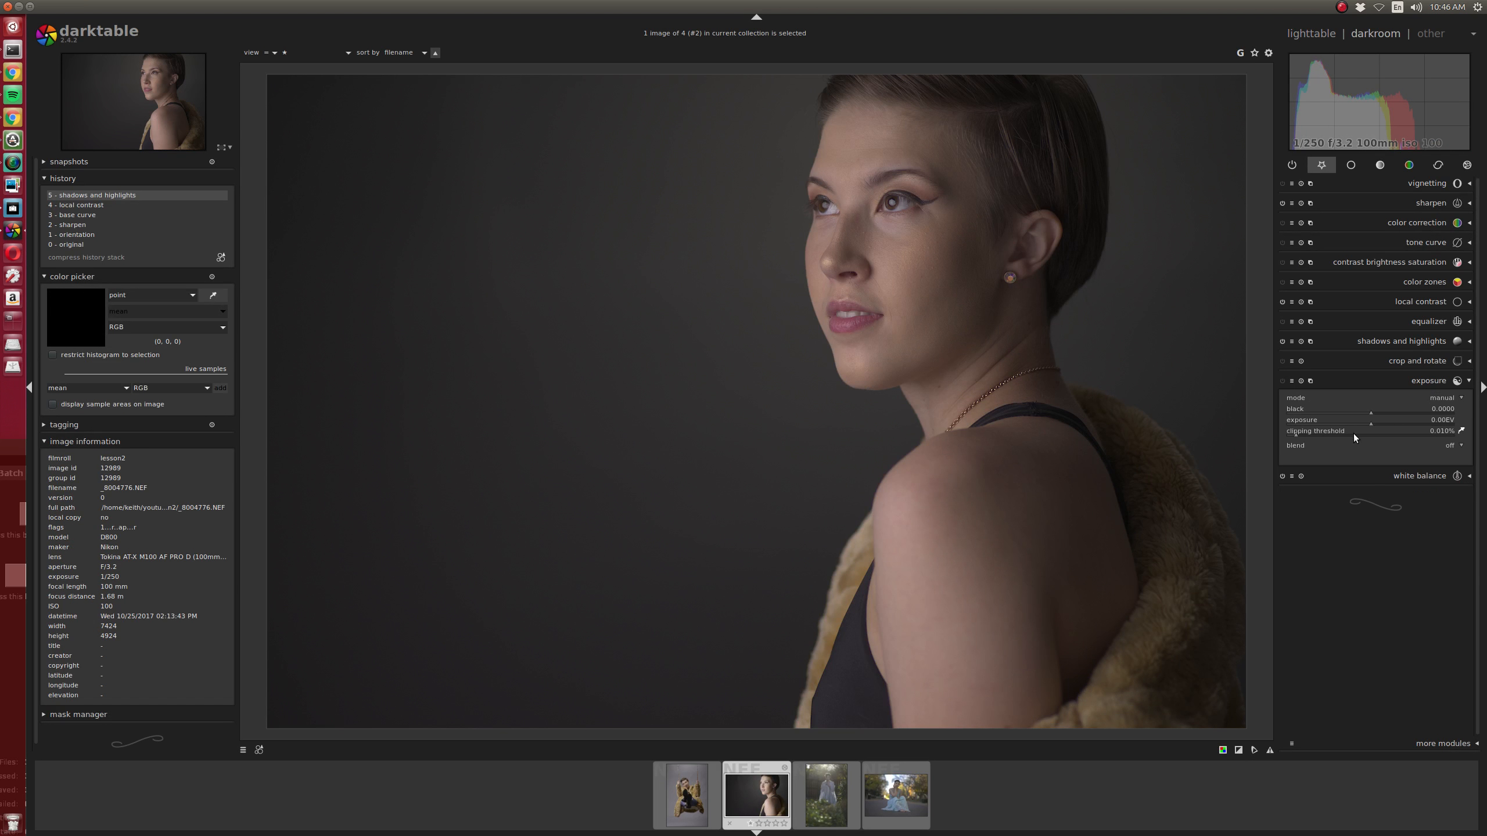
drag(1370, 421, 1401, 420)
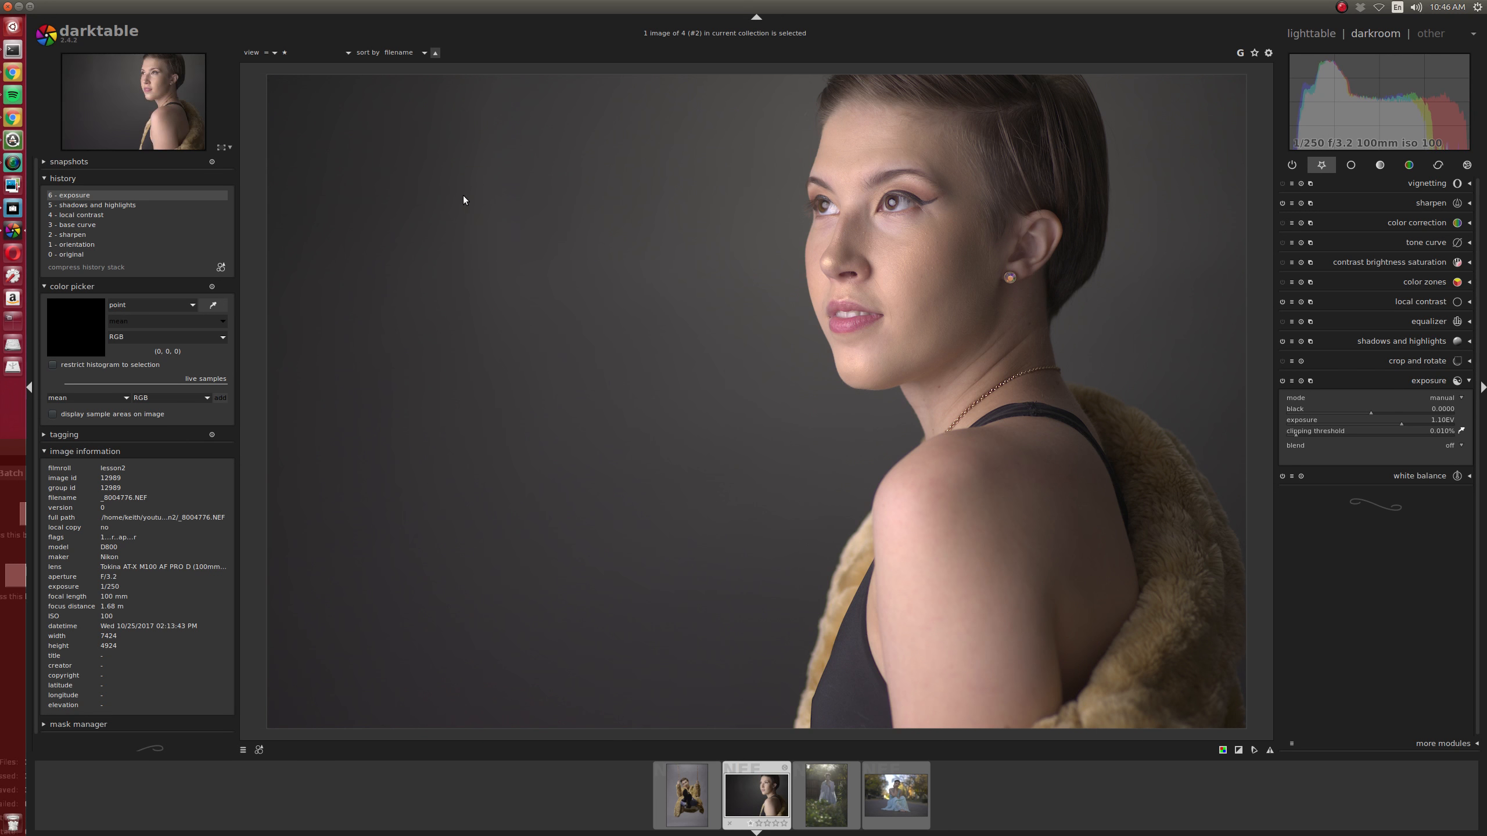
scroll(1416, 418, down, 1)
Open the tone curve module and compare its L, a and b channels, returning to the L channel
click(1424, 242)
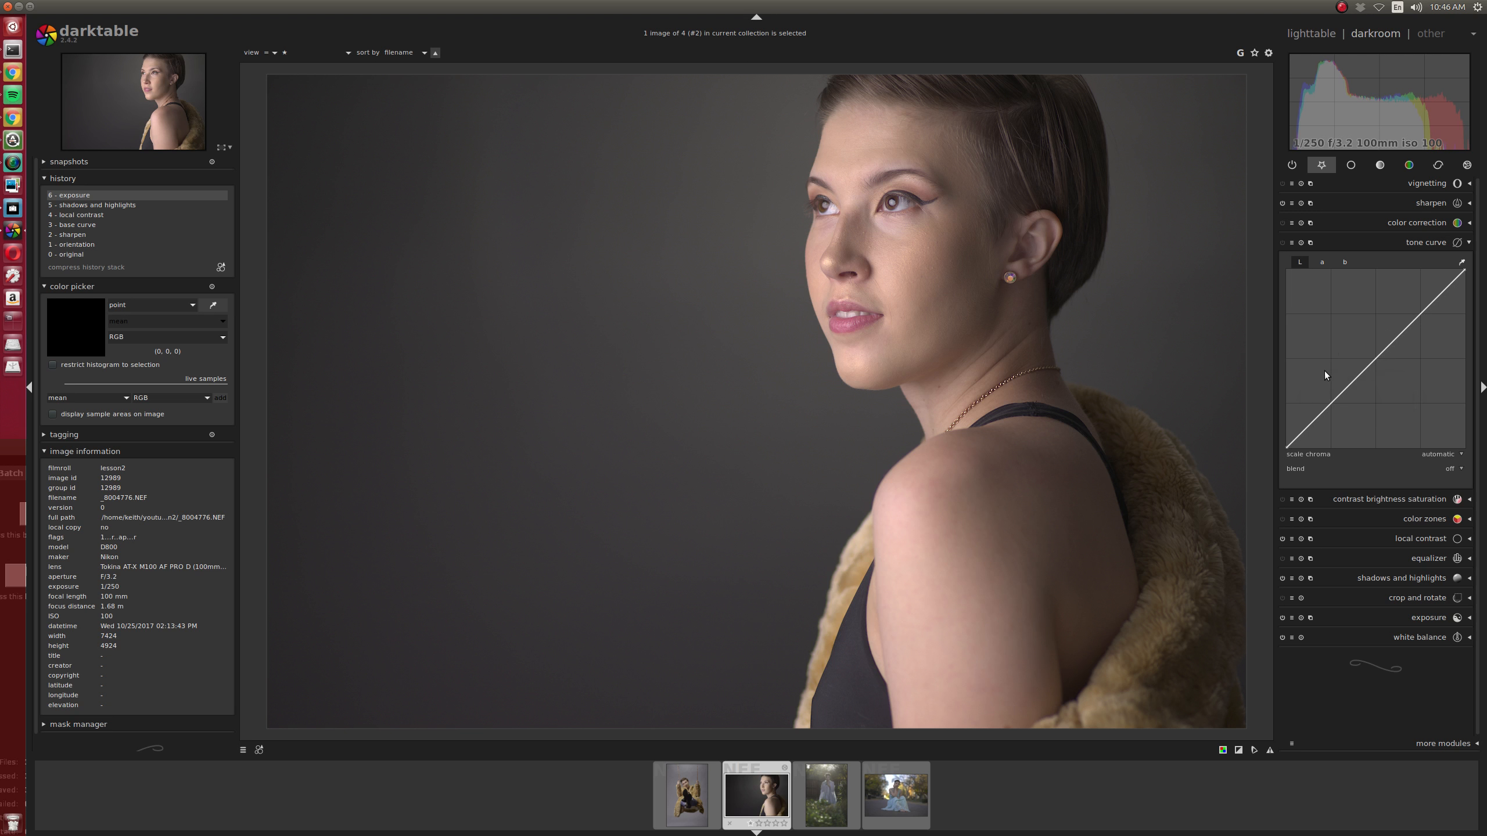
click(1322, 263)
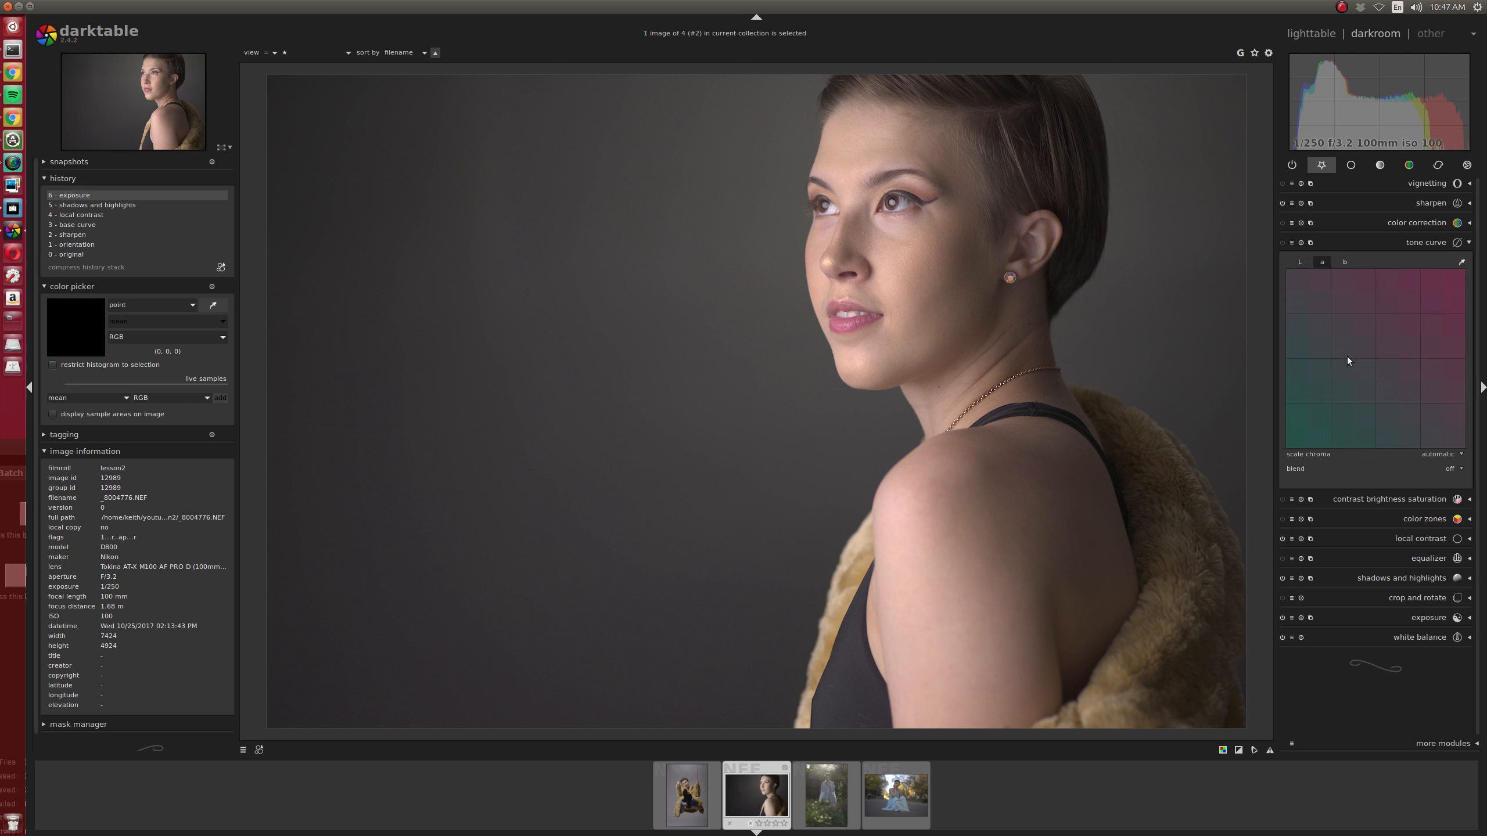
click(1347, 263)
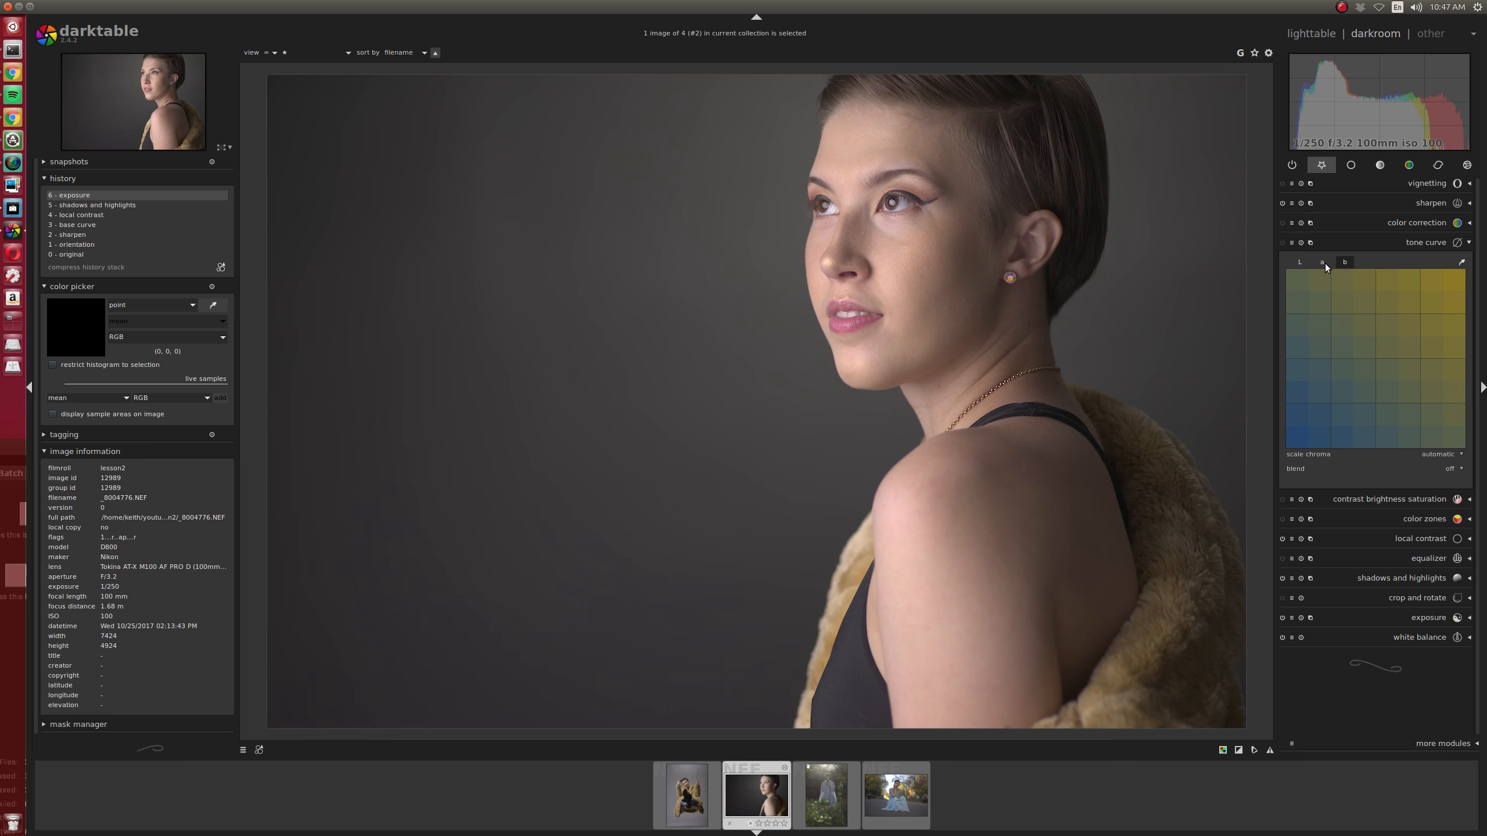
click(1324, 263)
click(1342, 265)
click(1324, 265)
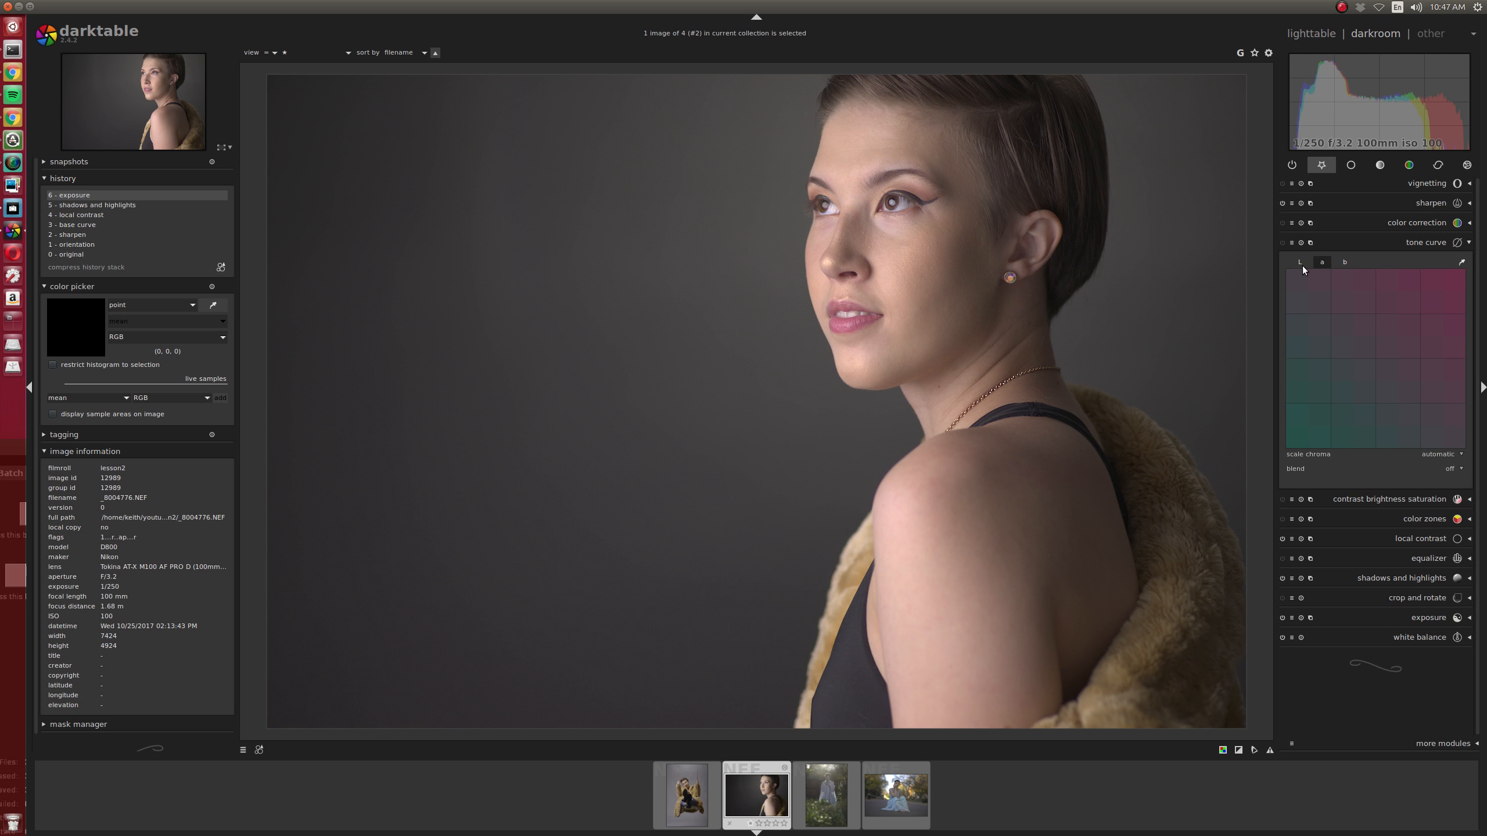
click(1340, 262)
click(1322, 263)
click(1300, 263)
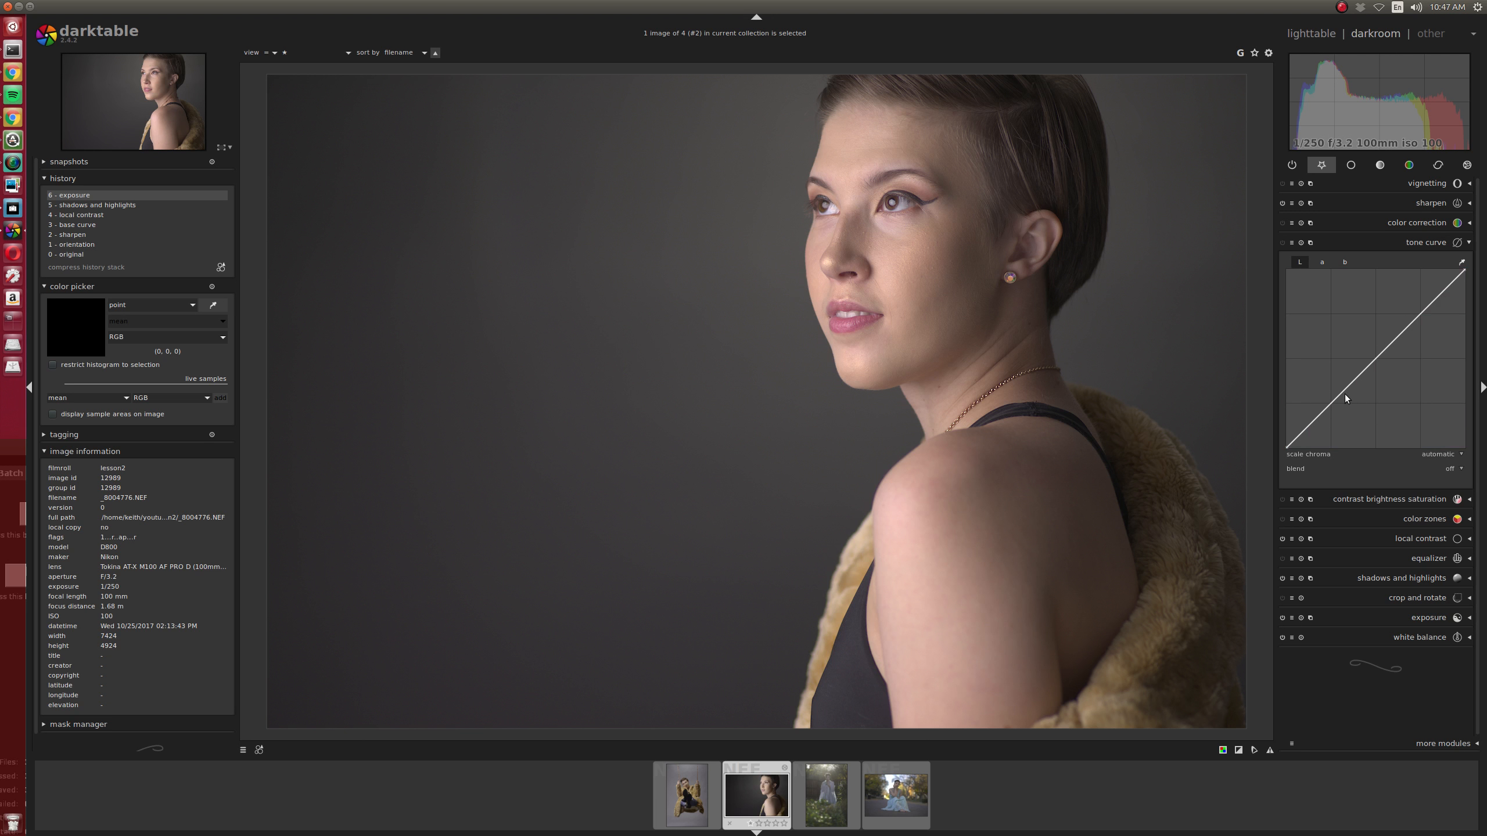
Try brightening the image with a node pulled up in the upper part of the L curve, and reset the curve
click(1382, 314)
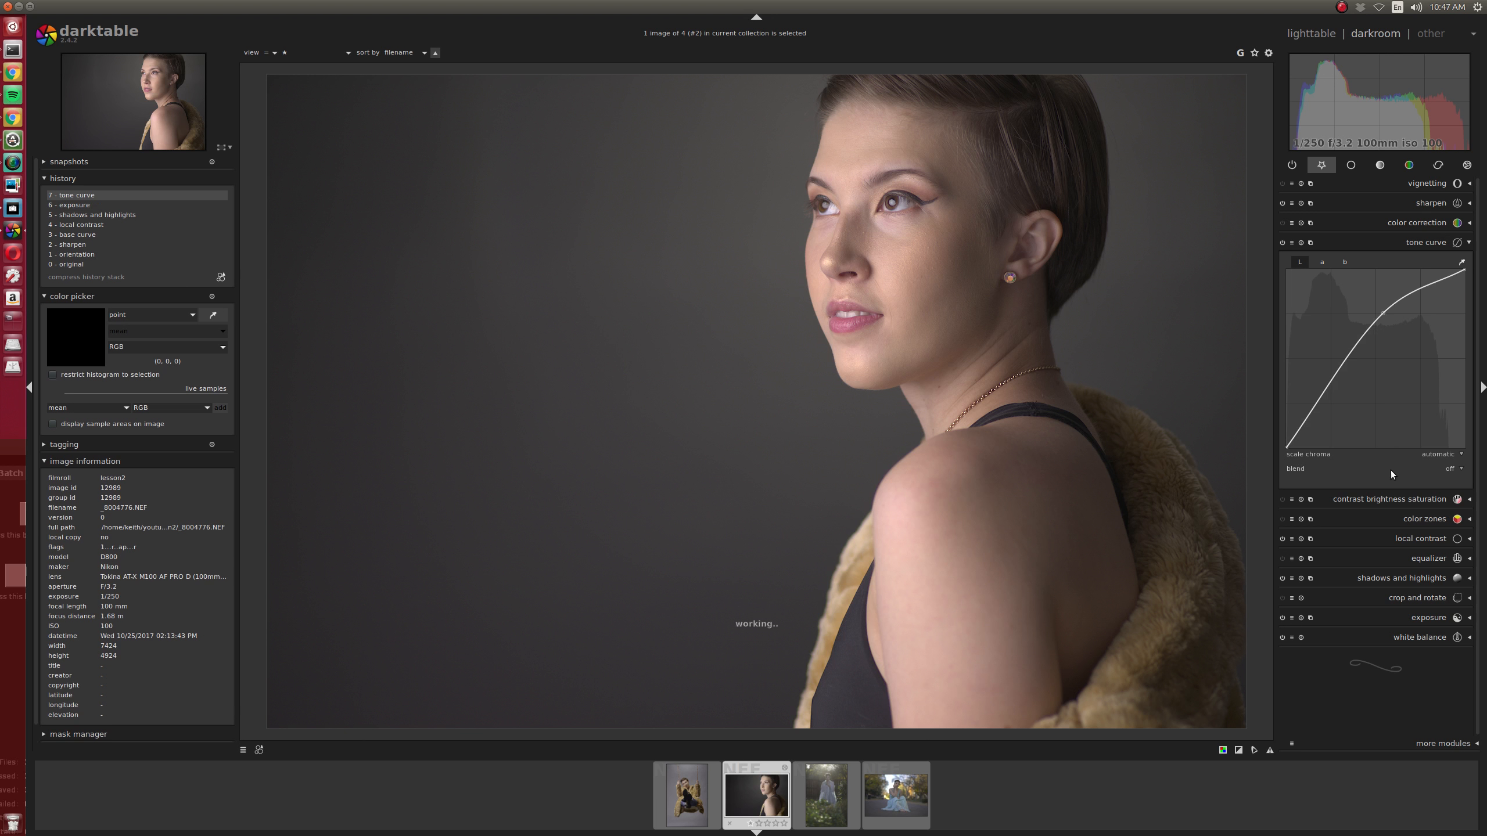
drag(1384, 319, 1393, 339)
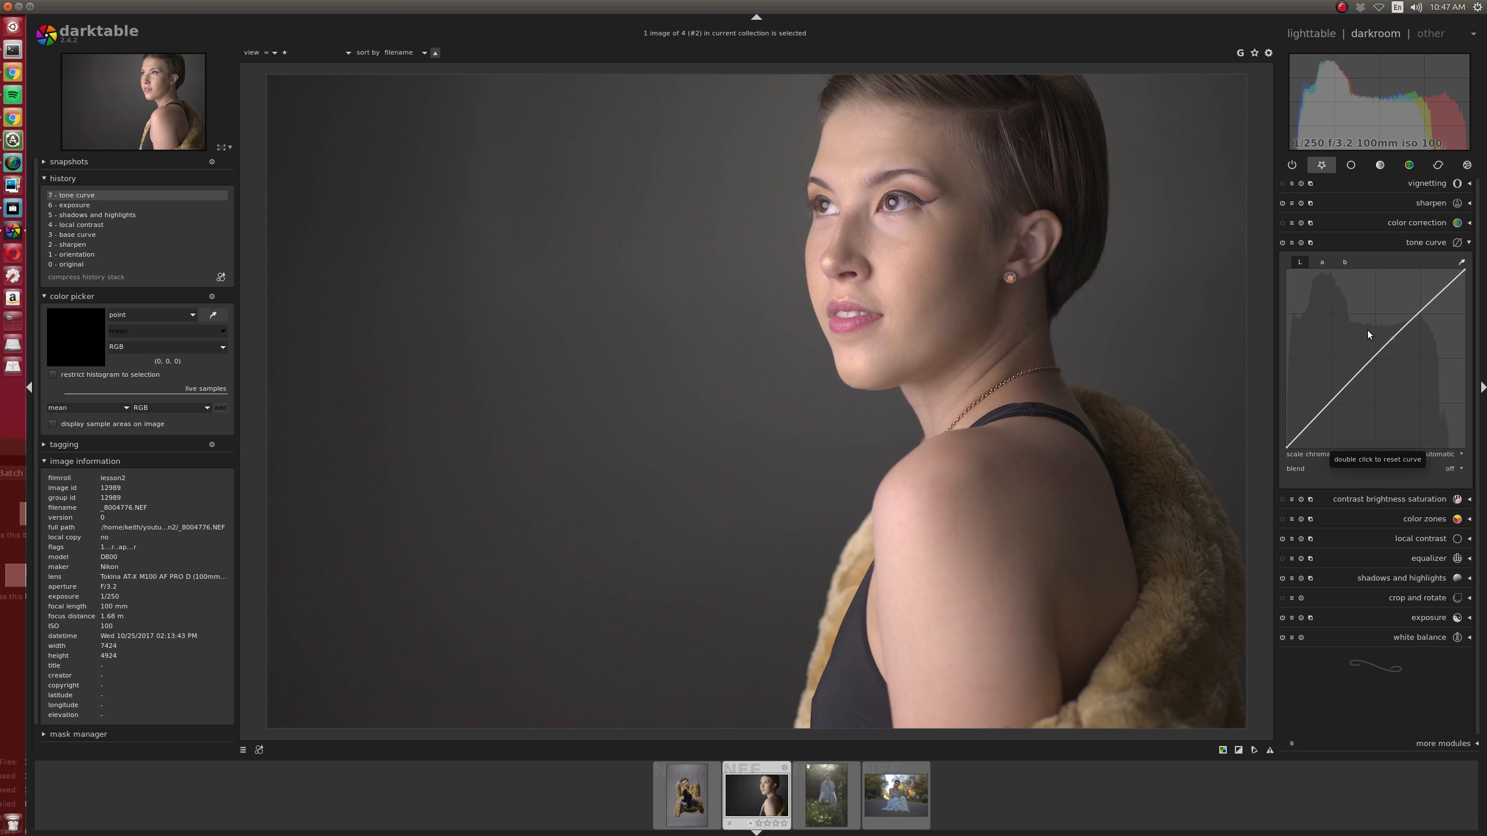
Sample the tones of the background corner, forehead, shoulder and the background beside the face with the tone curve's color picker
mouse_move(1441, 83)
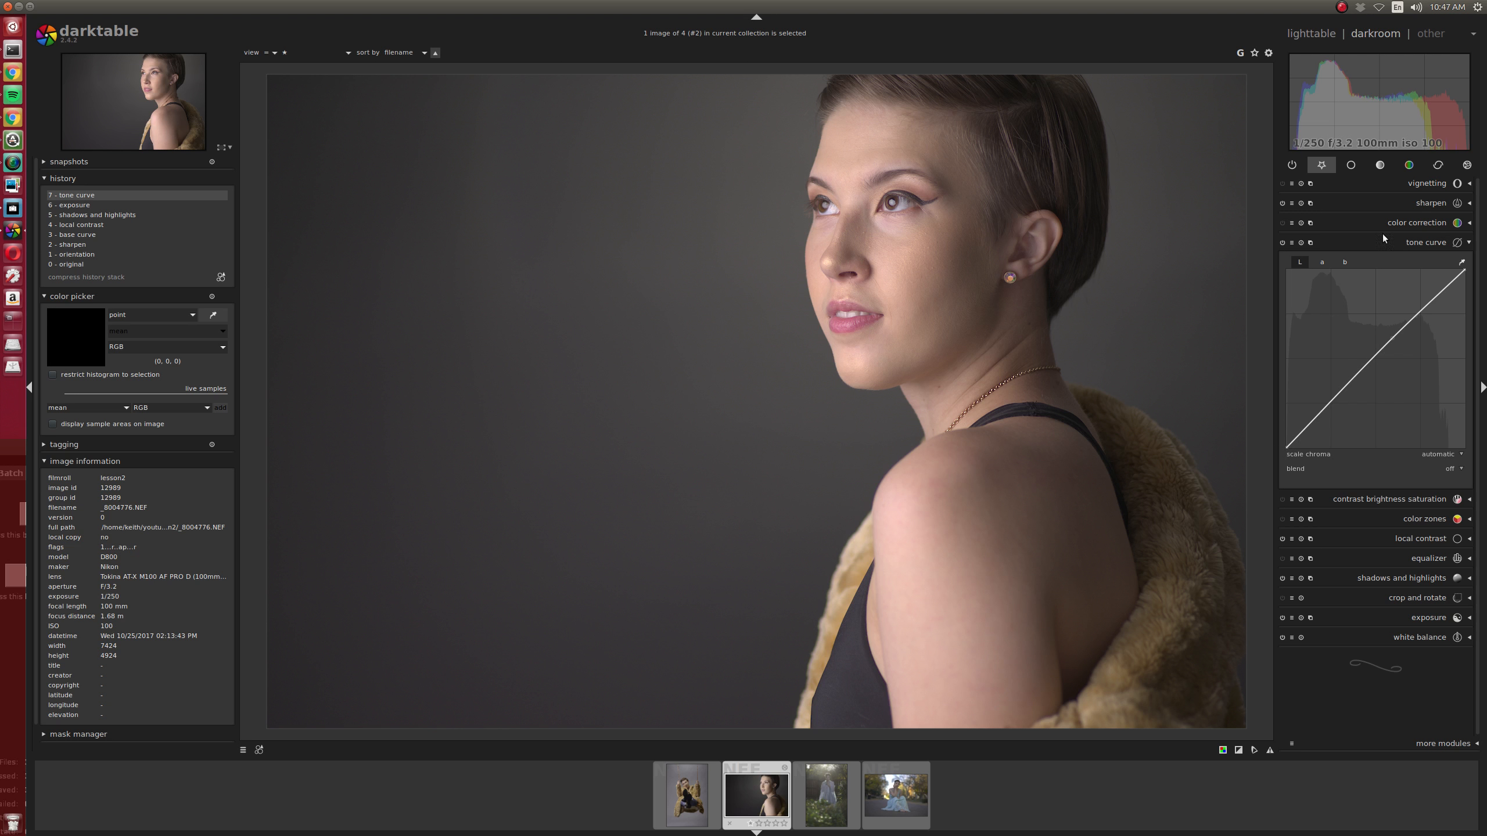
click(1461, 262)
click(299, 101)
click(875, 144)
click(906, 500)
click(761, 220)
Switch the color picker to area mode and sample a small patch of the cheek and a wide strip of background
click(186, 314)
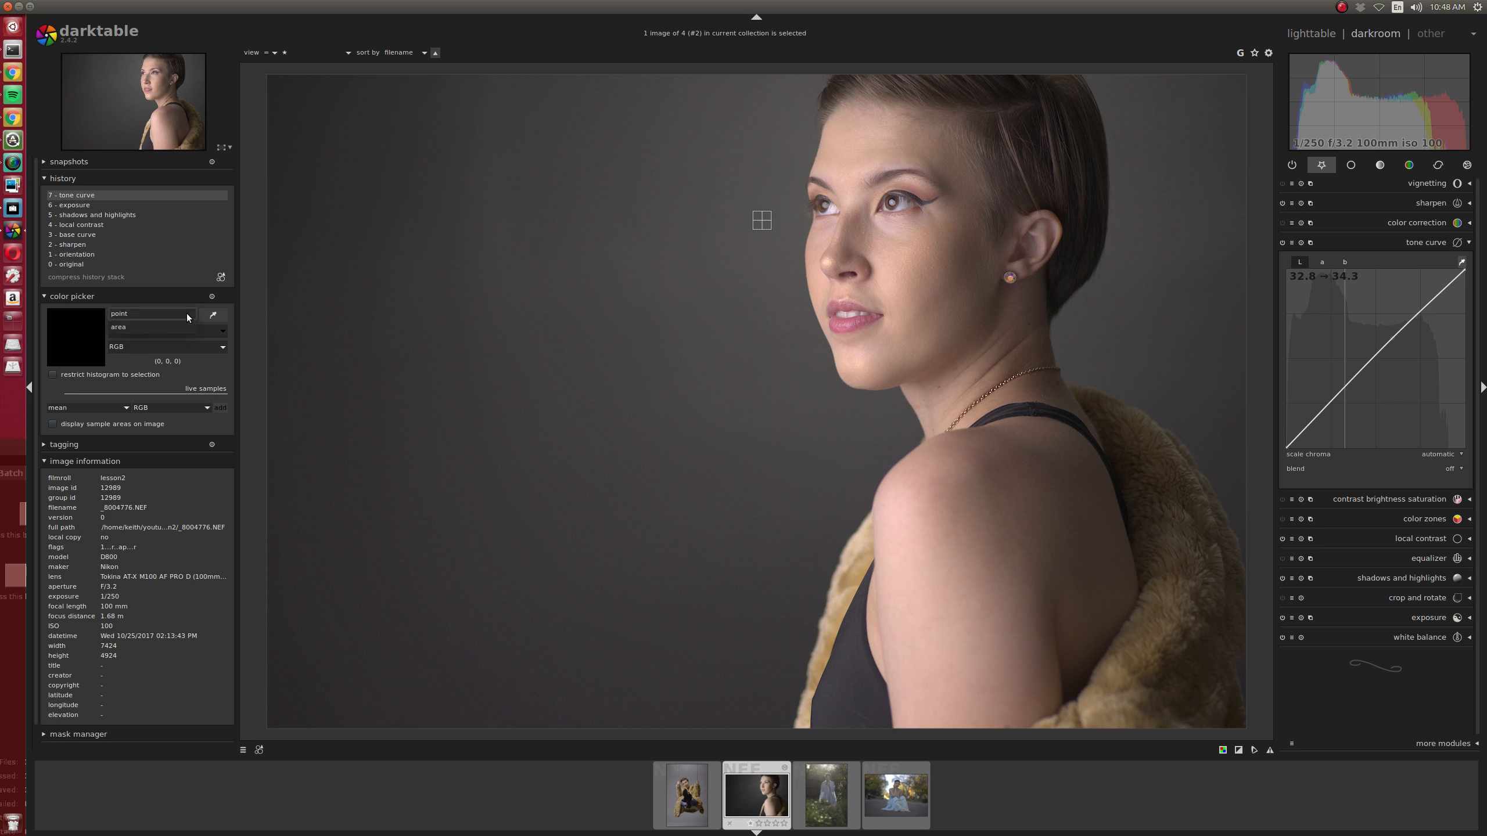
click(127, 323)
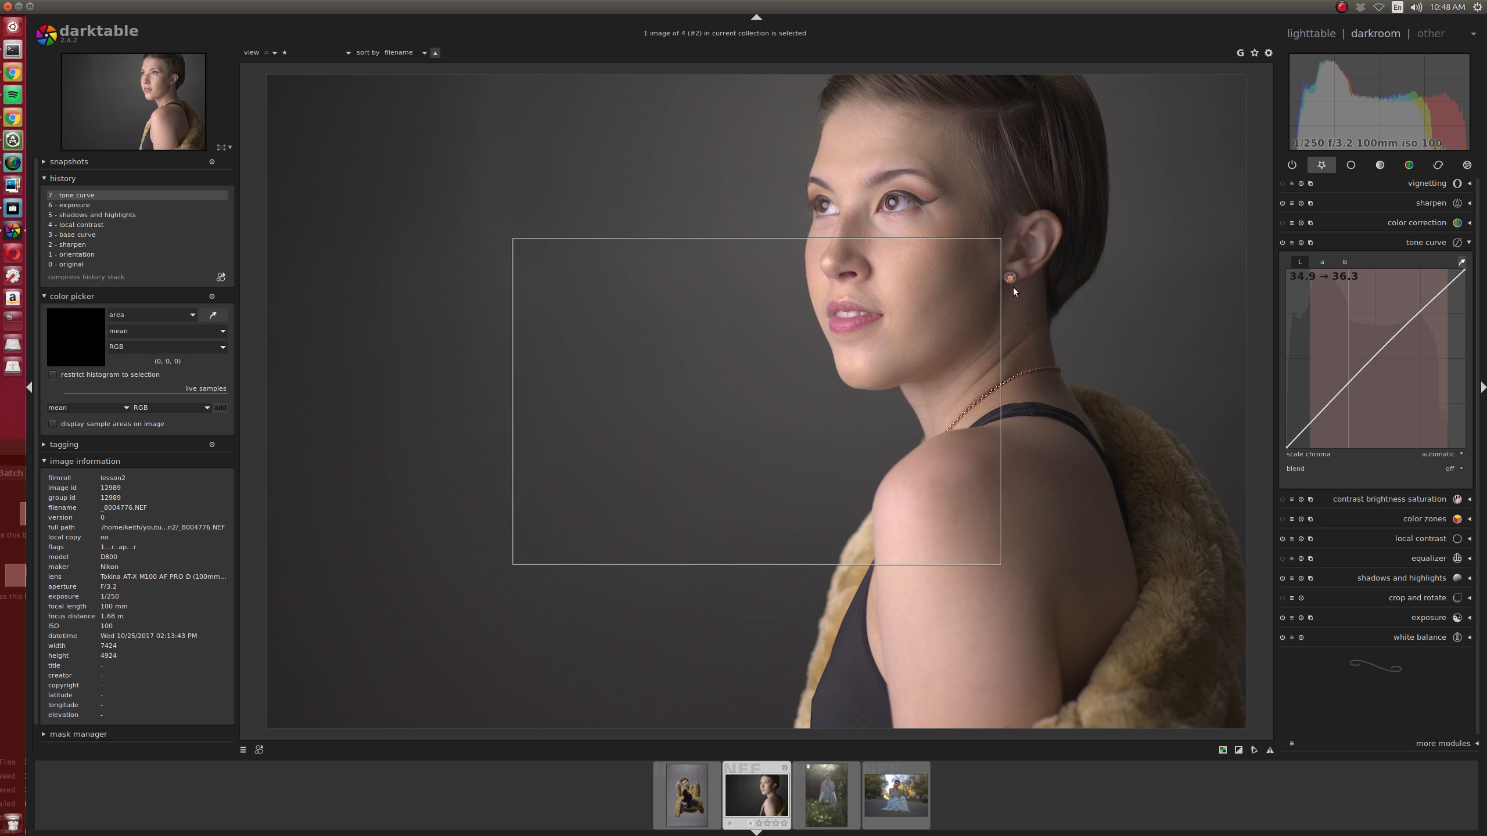
drag(927, 258, 952, 293)
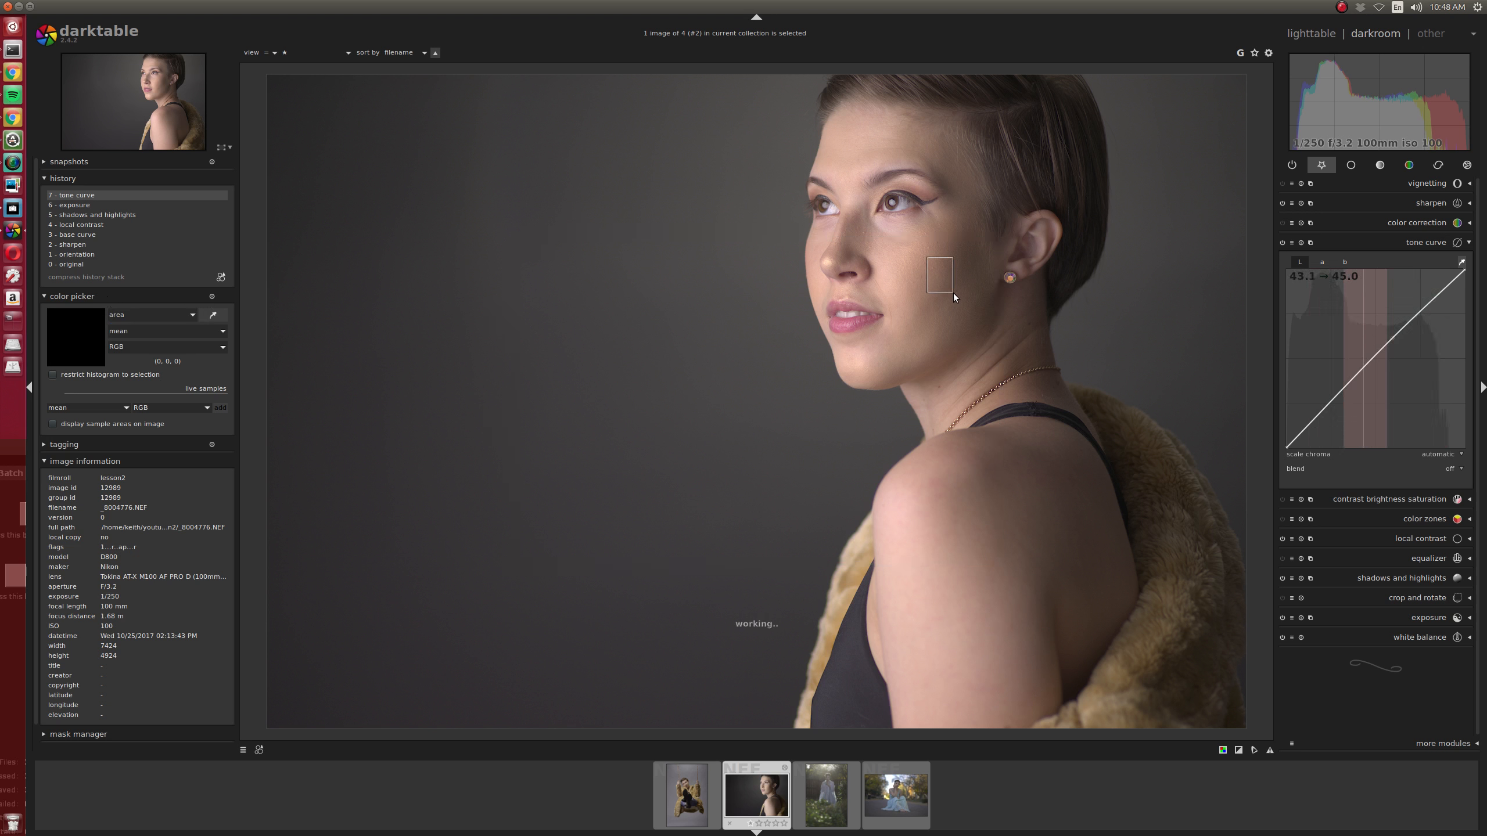
drag(383, 385, 822, 421)
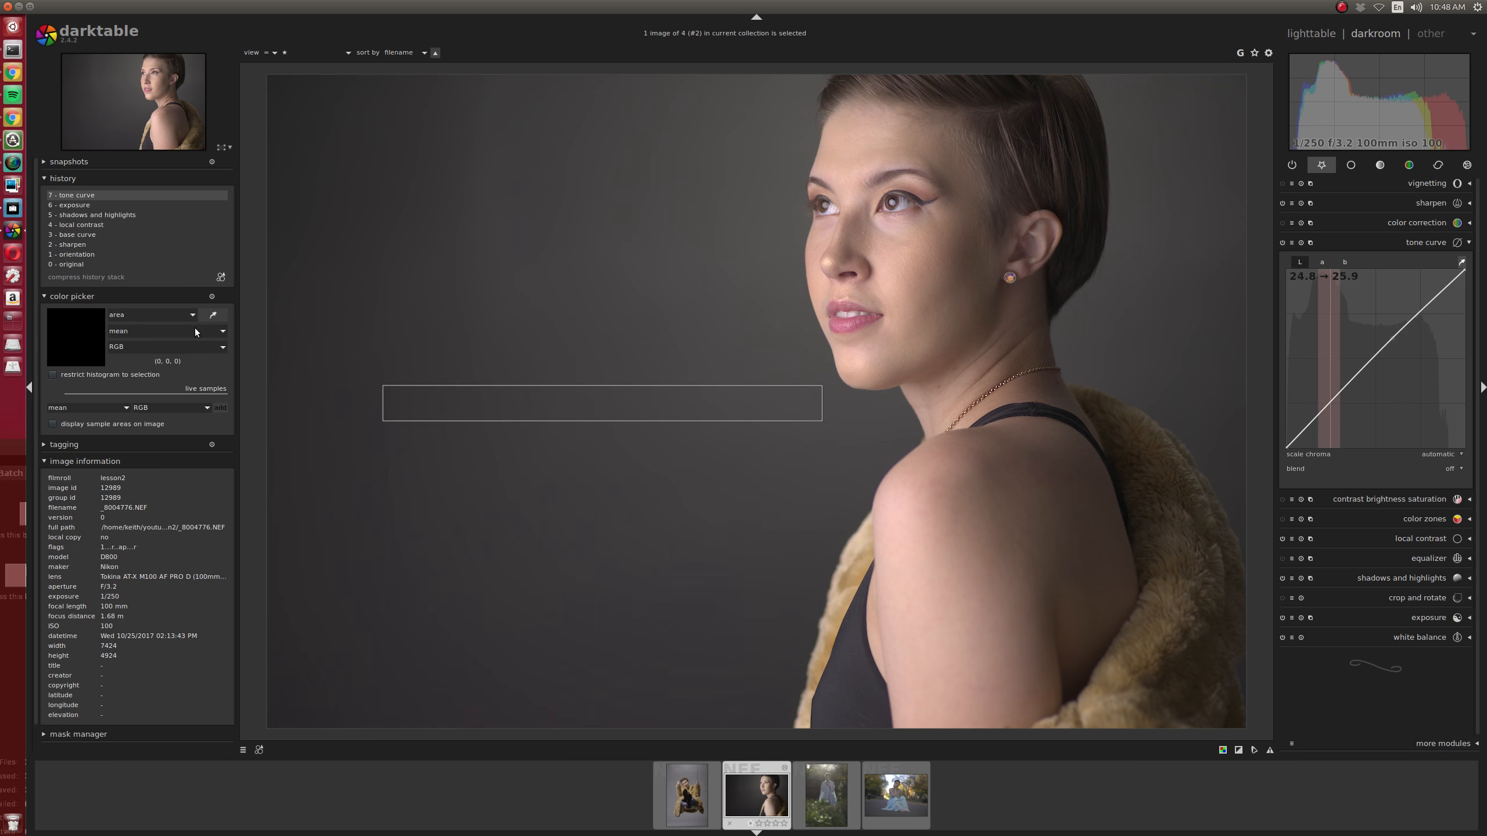
Return the color picker to point mode and sample several spots on the plain background
click(122, 316)
click(132, 303)
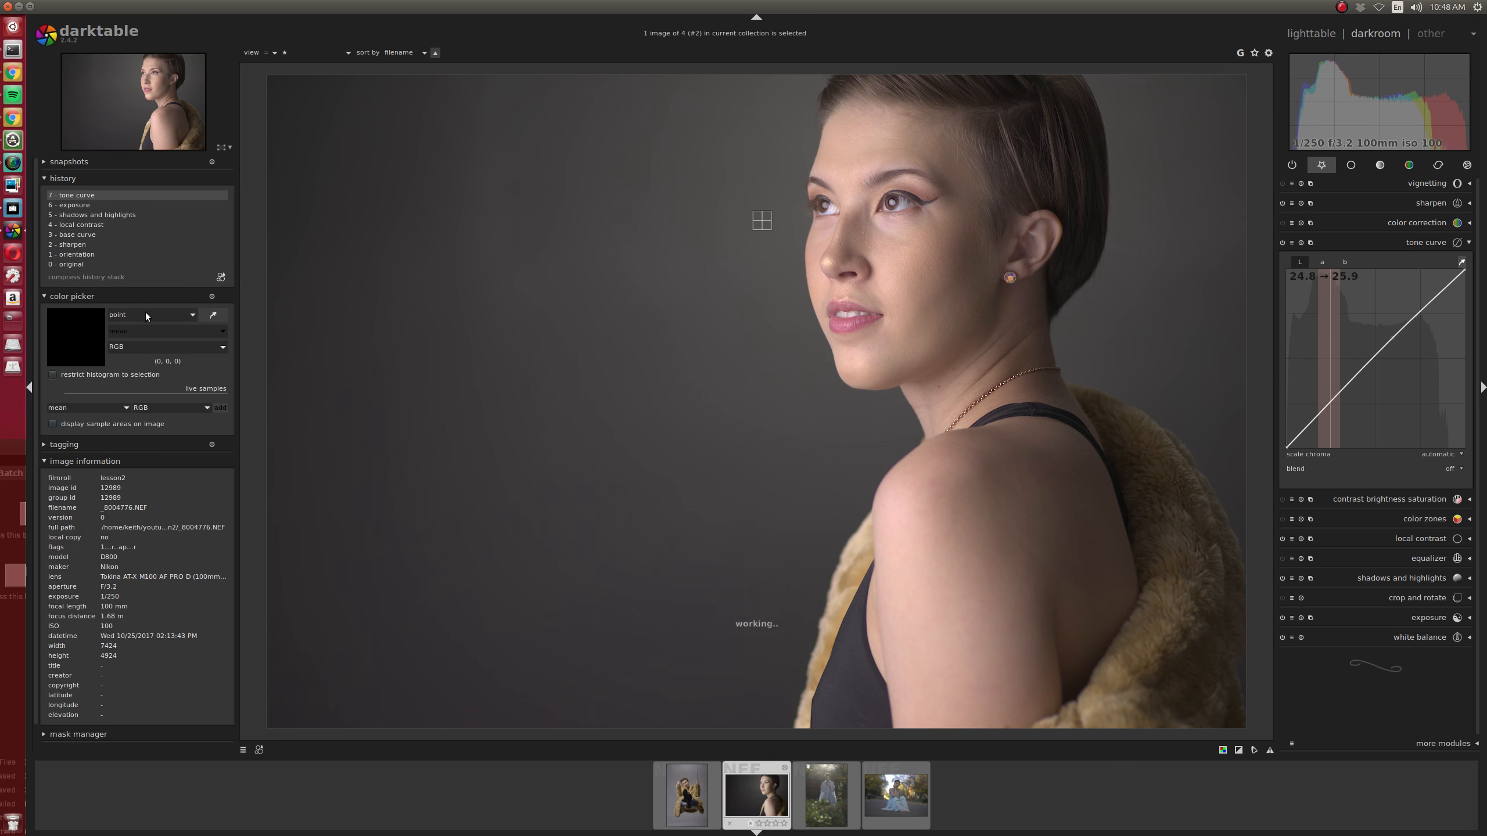
click(772, 401)
click(645, 449)
click(659, 277)
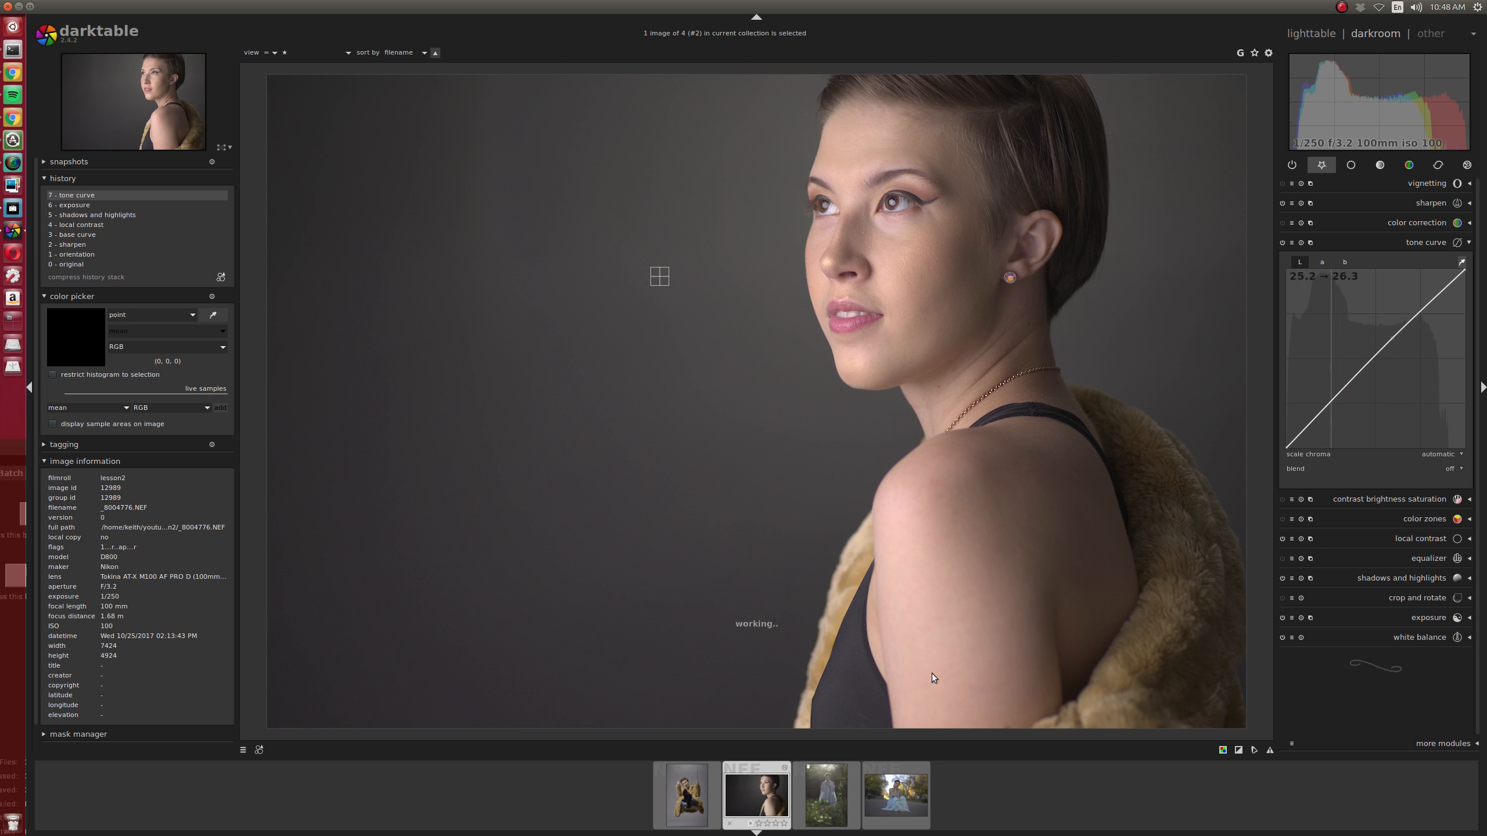
click(674, 397)
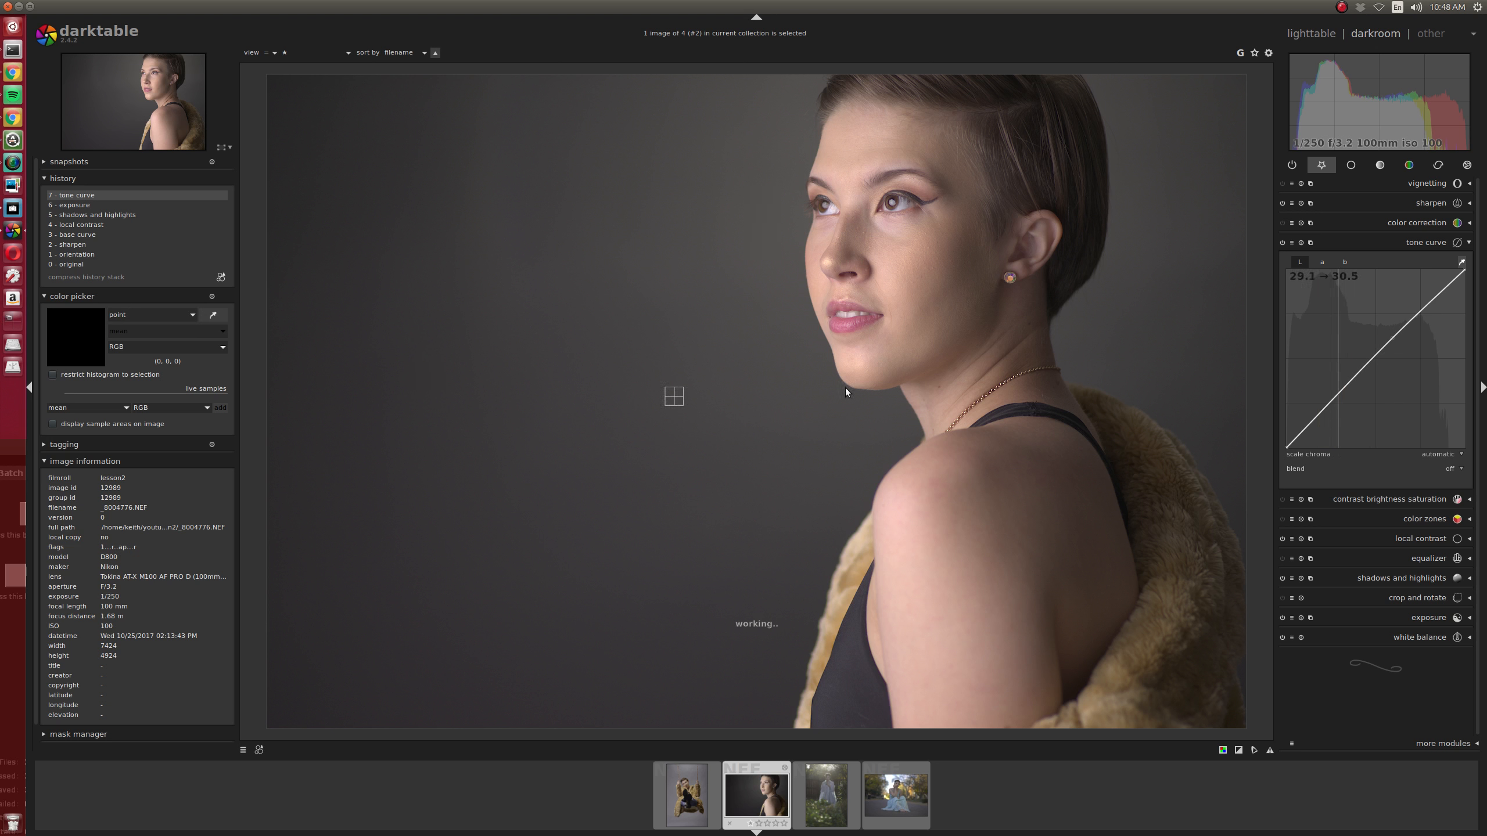
Apply the high contrast tone curve preset and lower the exposure to 0.04 EV to compensate
click(1292, 242)
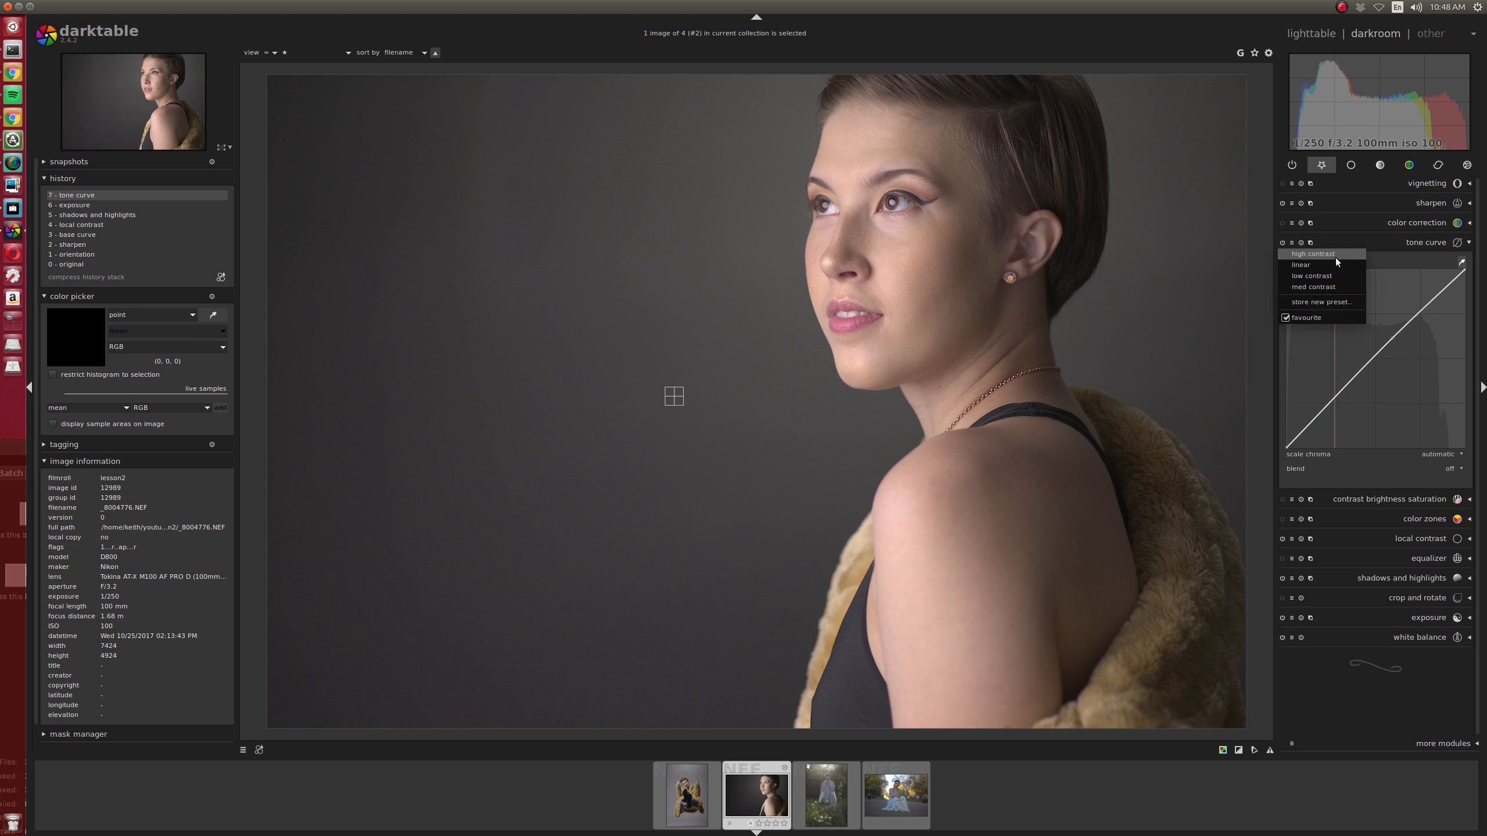
click(1313, 254)
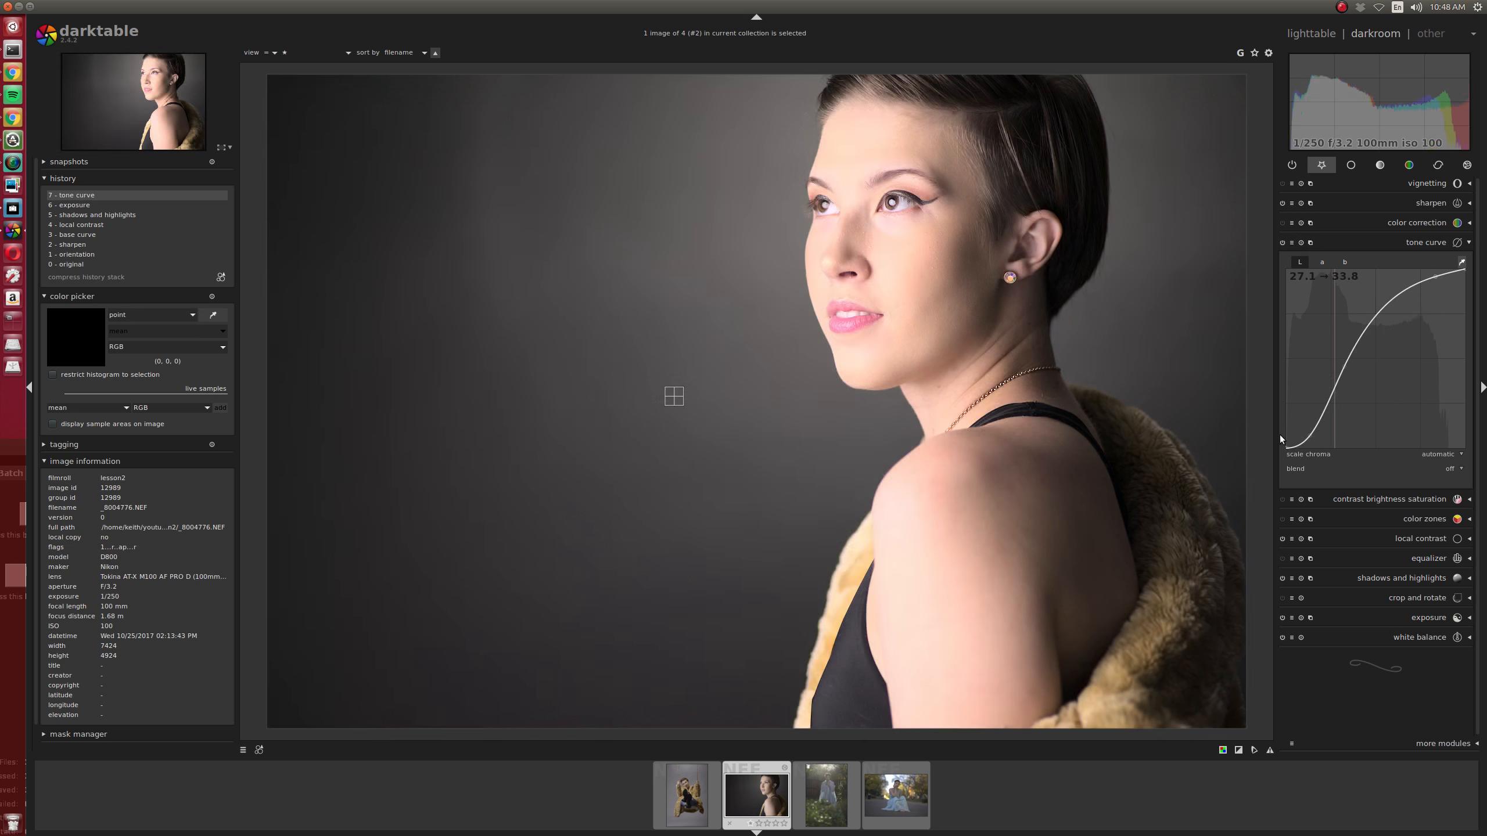
click(1428, 618)
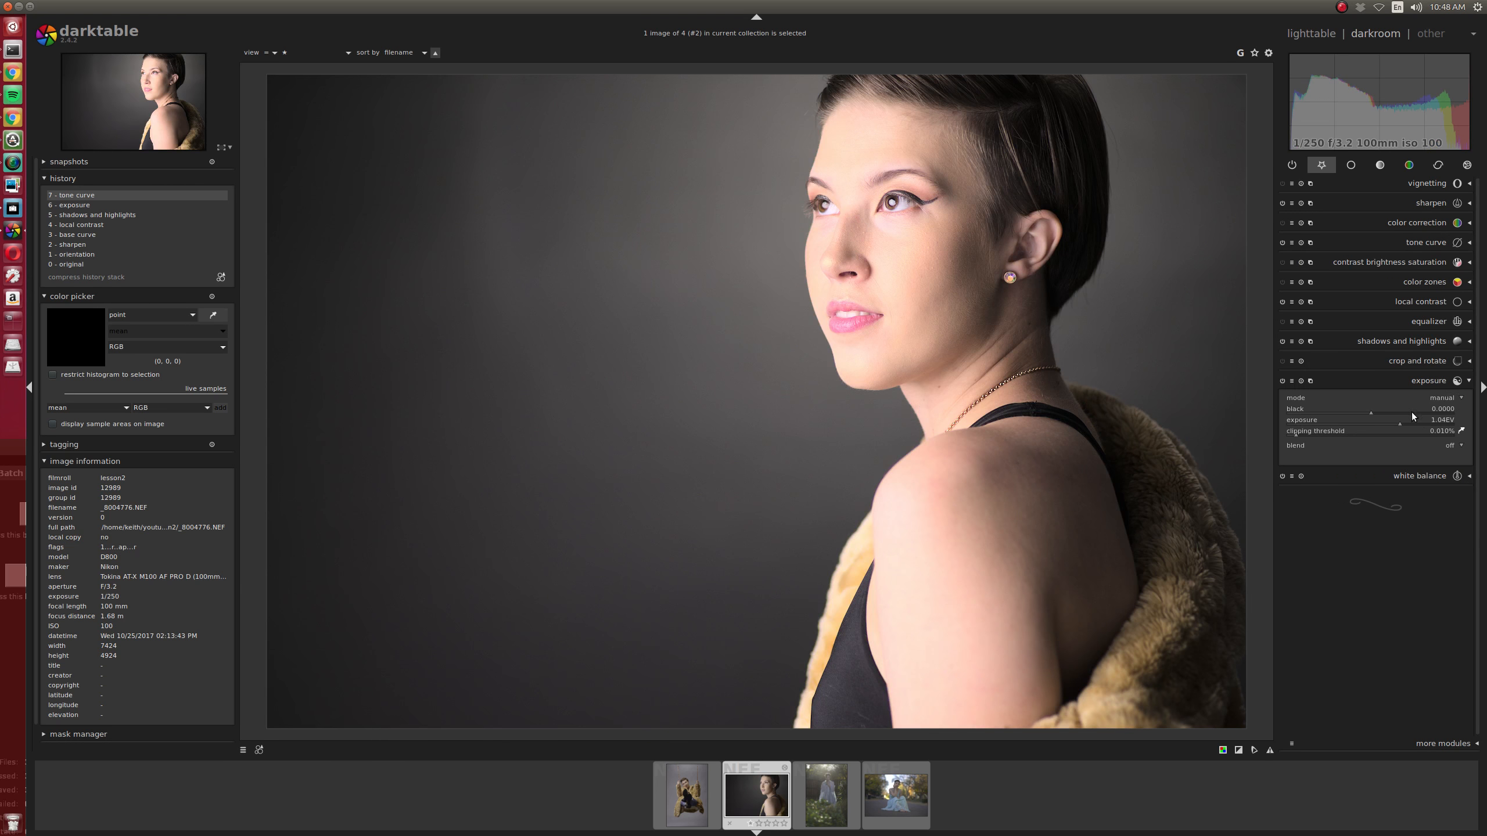
drag(1398, 424, 1373, 424)
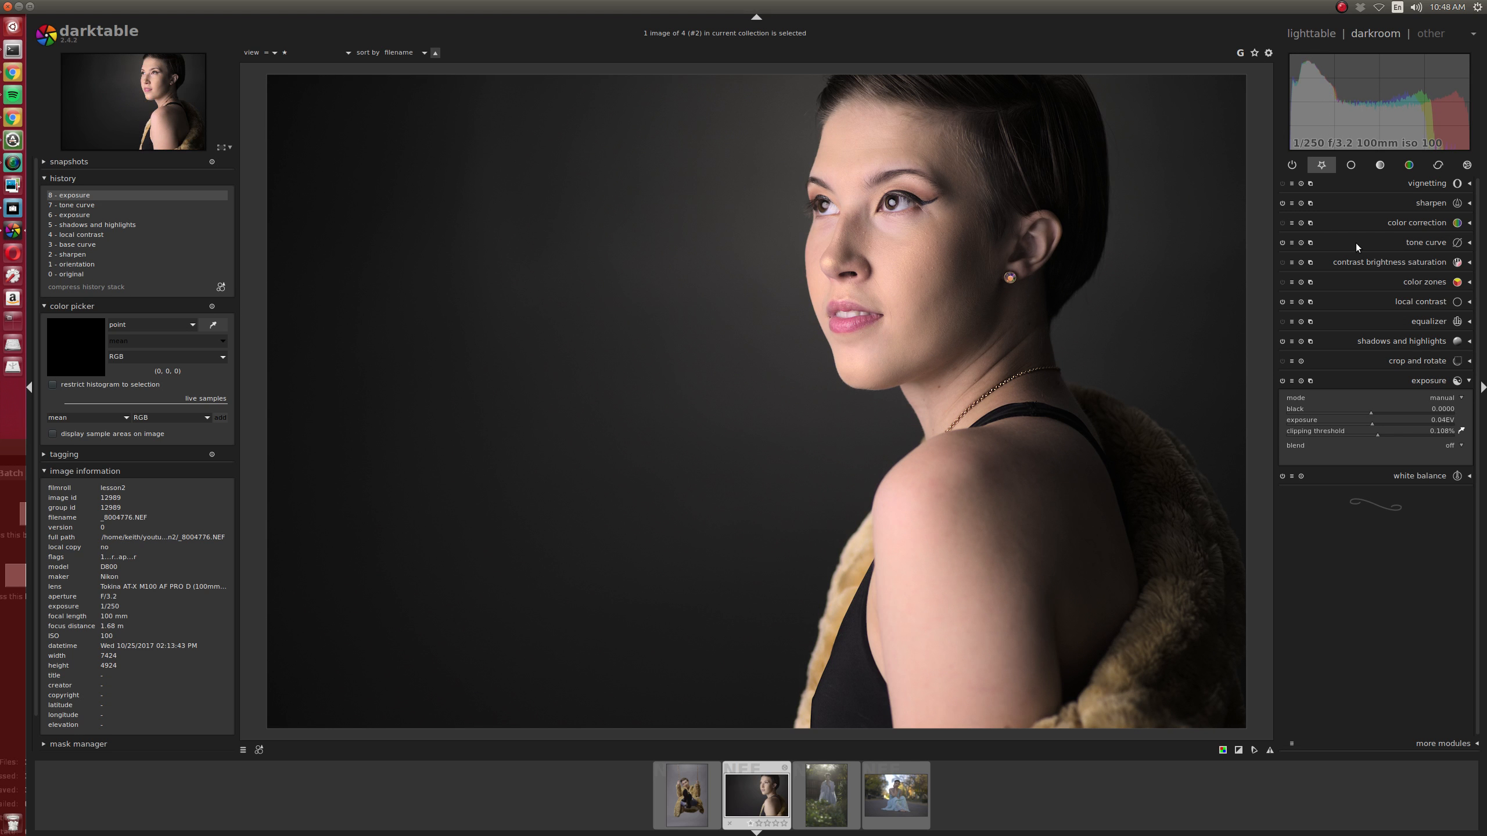
Apply the low contrast preset to the tone curve
click(1421, 242)
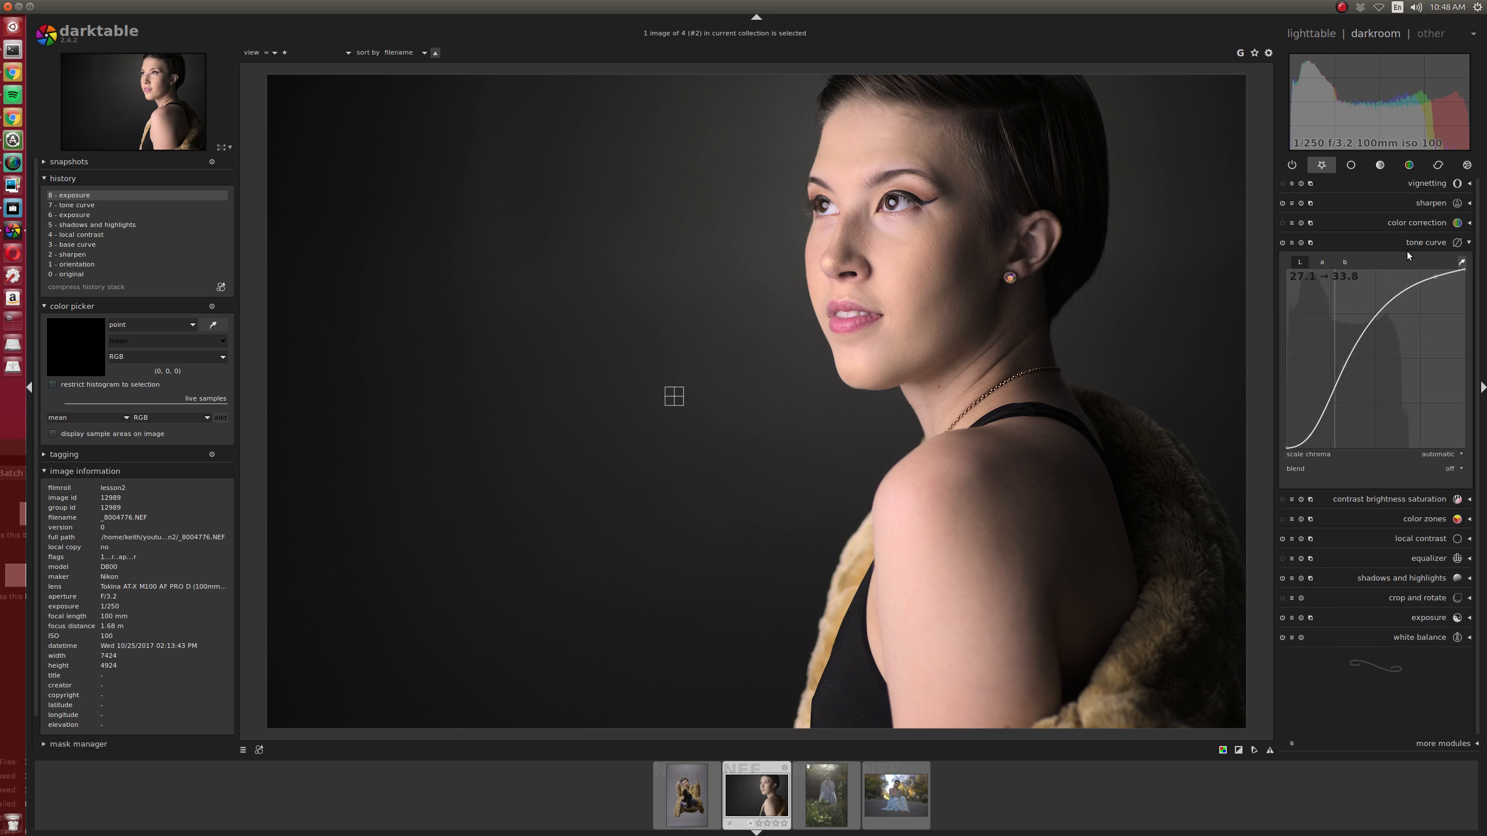
click(1291, 242)
click(1304, 275)
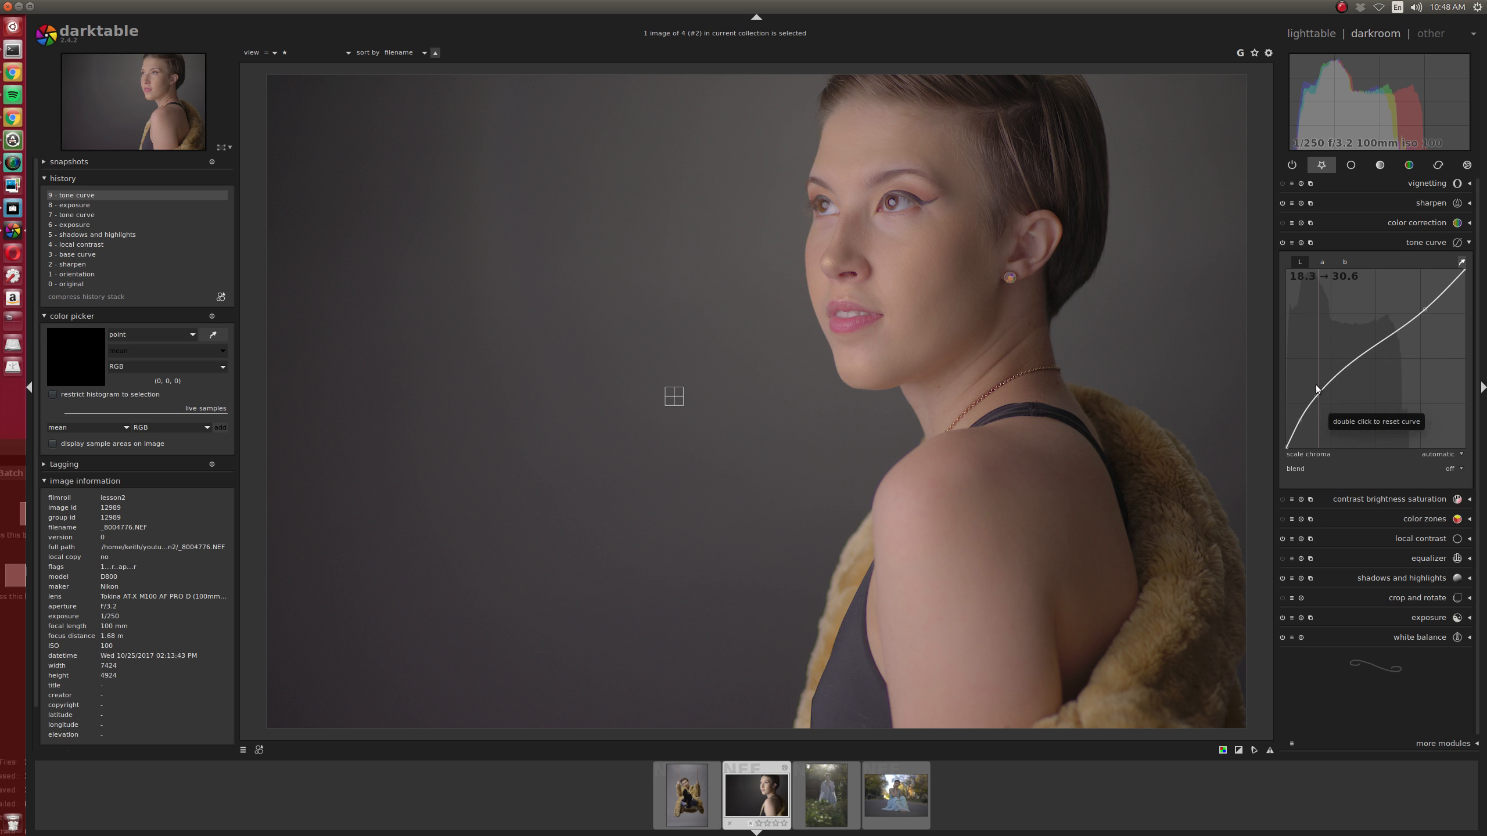
Apply the high contrast tone curve preset once more and reset the L curve to a straight line
click(1291, 242)
click(1312, 254)
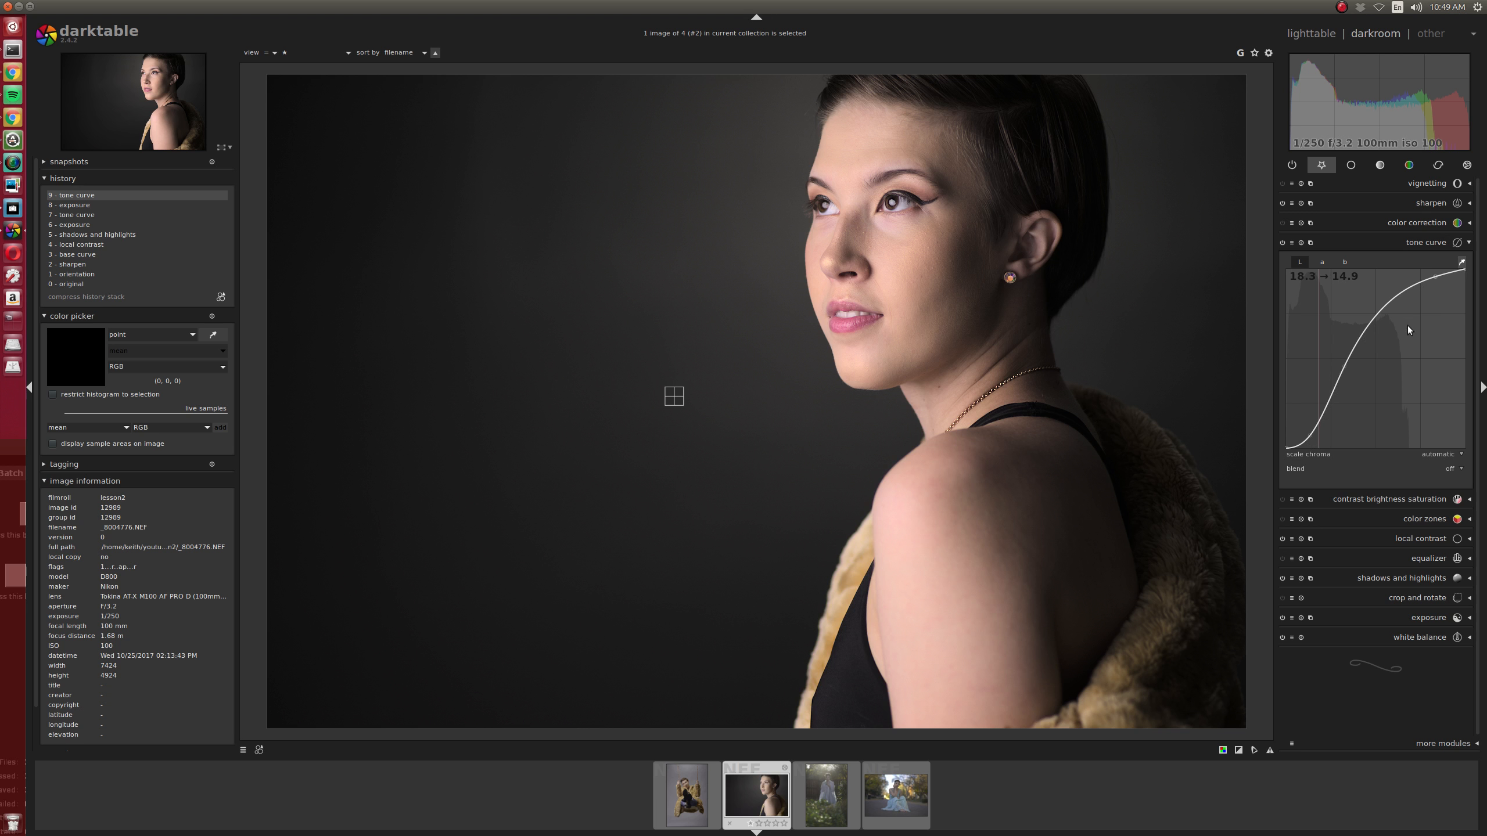
double_click(1385, 379)
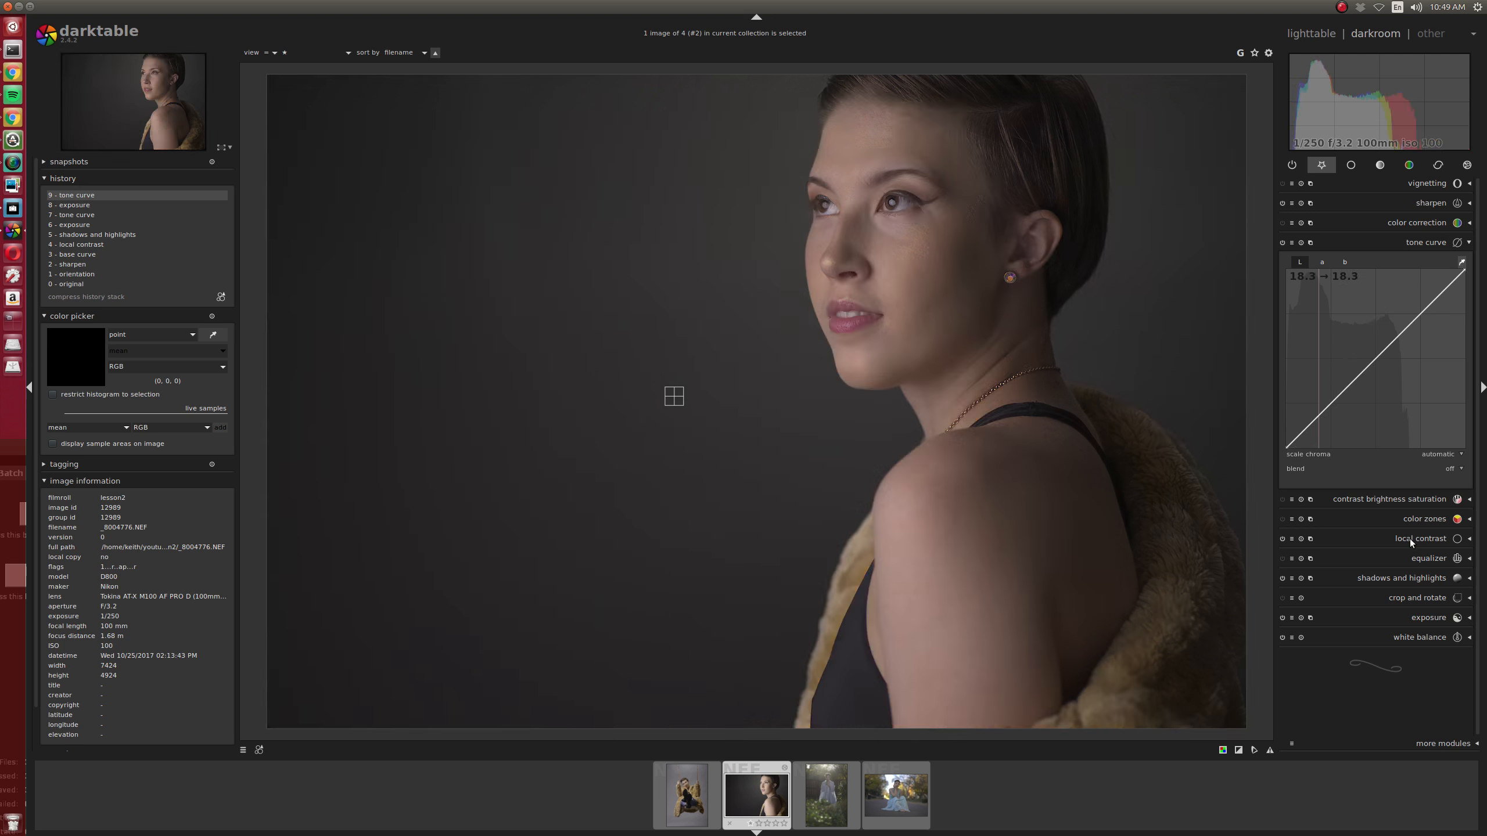
Set the exposure to 0.90 EV and the black level to 0.0040
click(1426, 615)
scroll(1411, 420, up, 2)
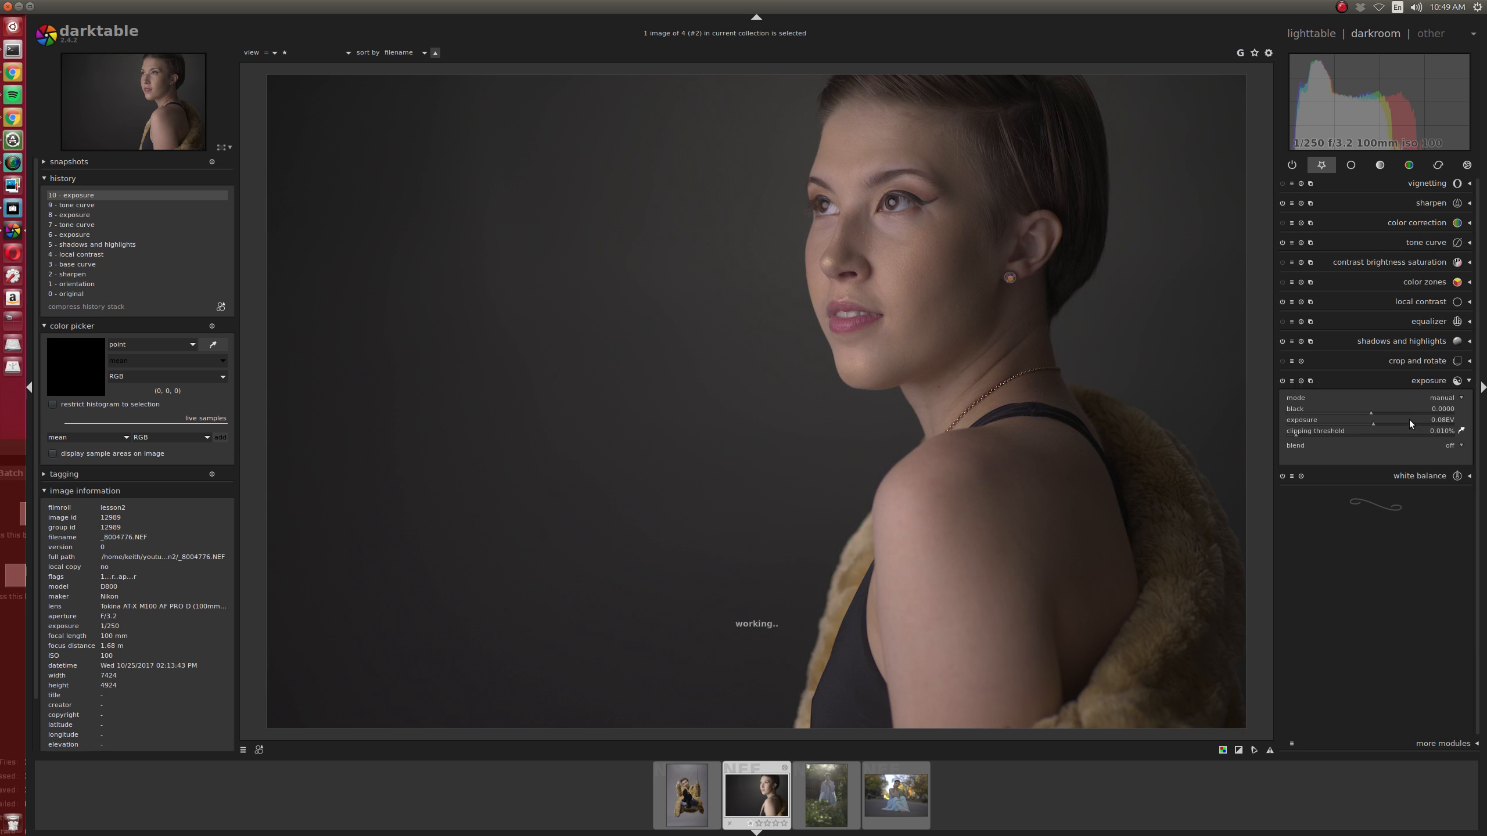
scroll(1420, 421, up, 7)
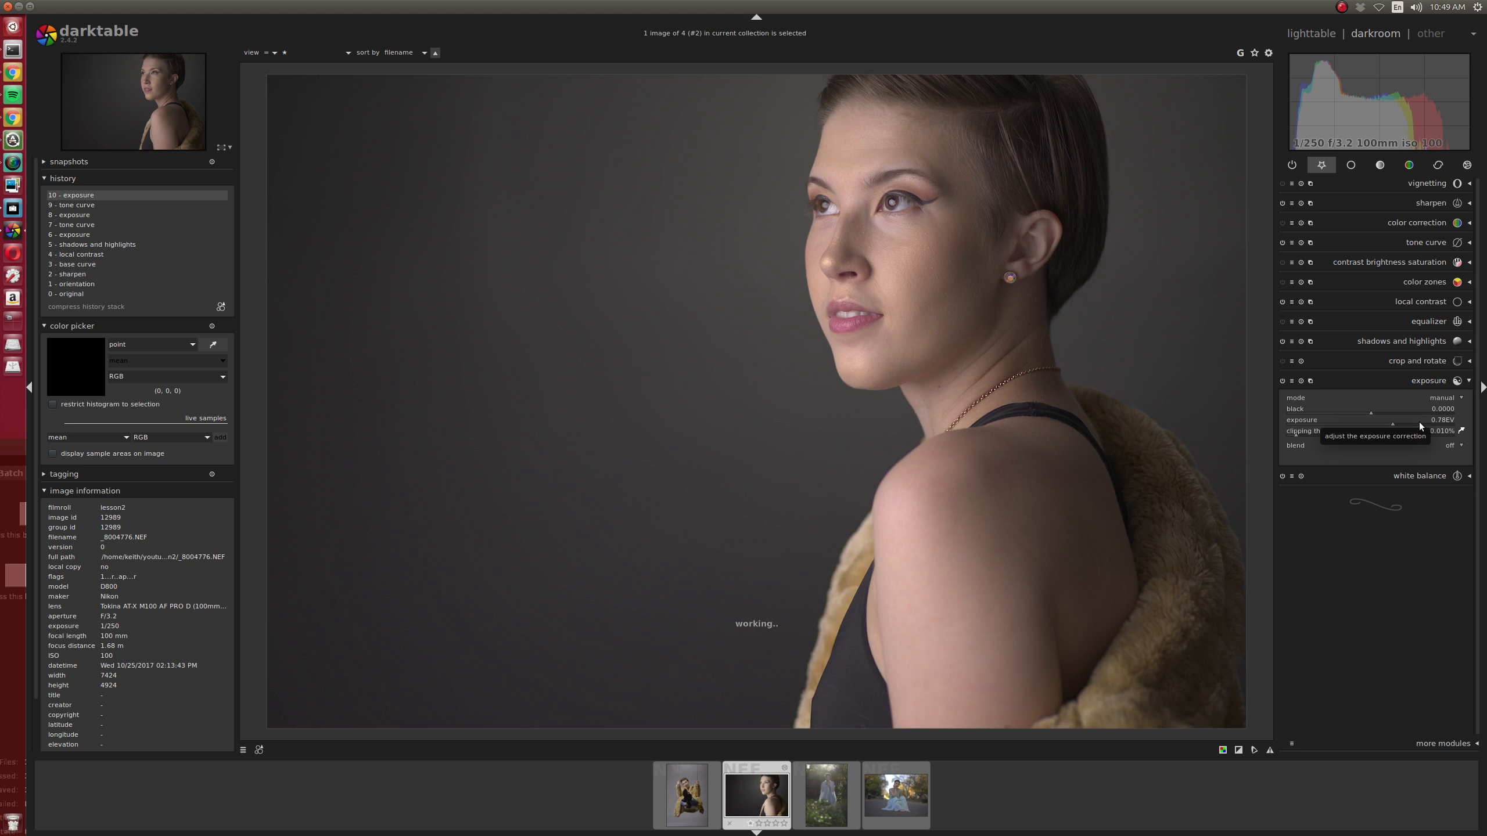
scroll(1419, 422, up, 2)
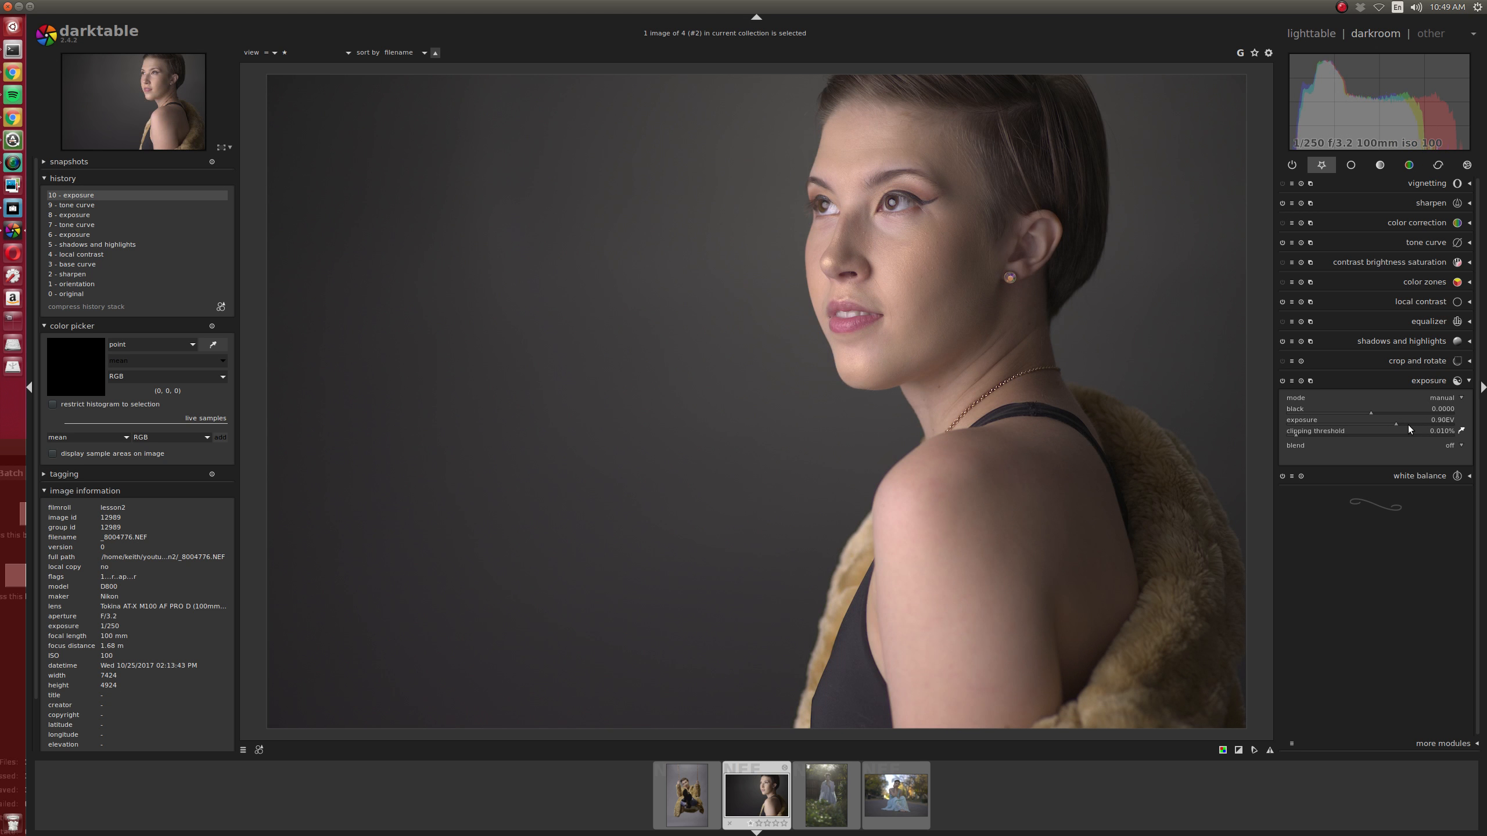
scroll(1399, 408, up, 2)
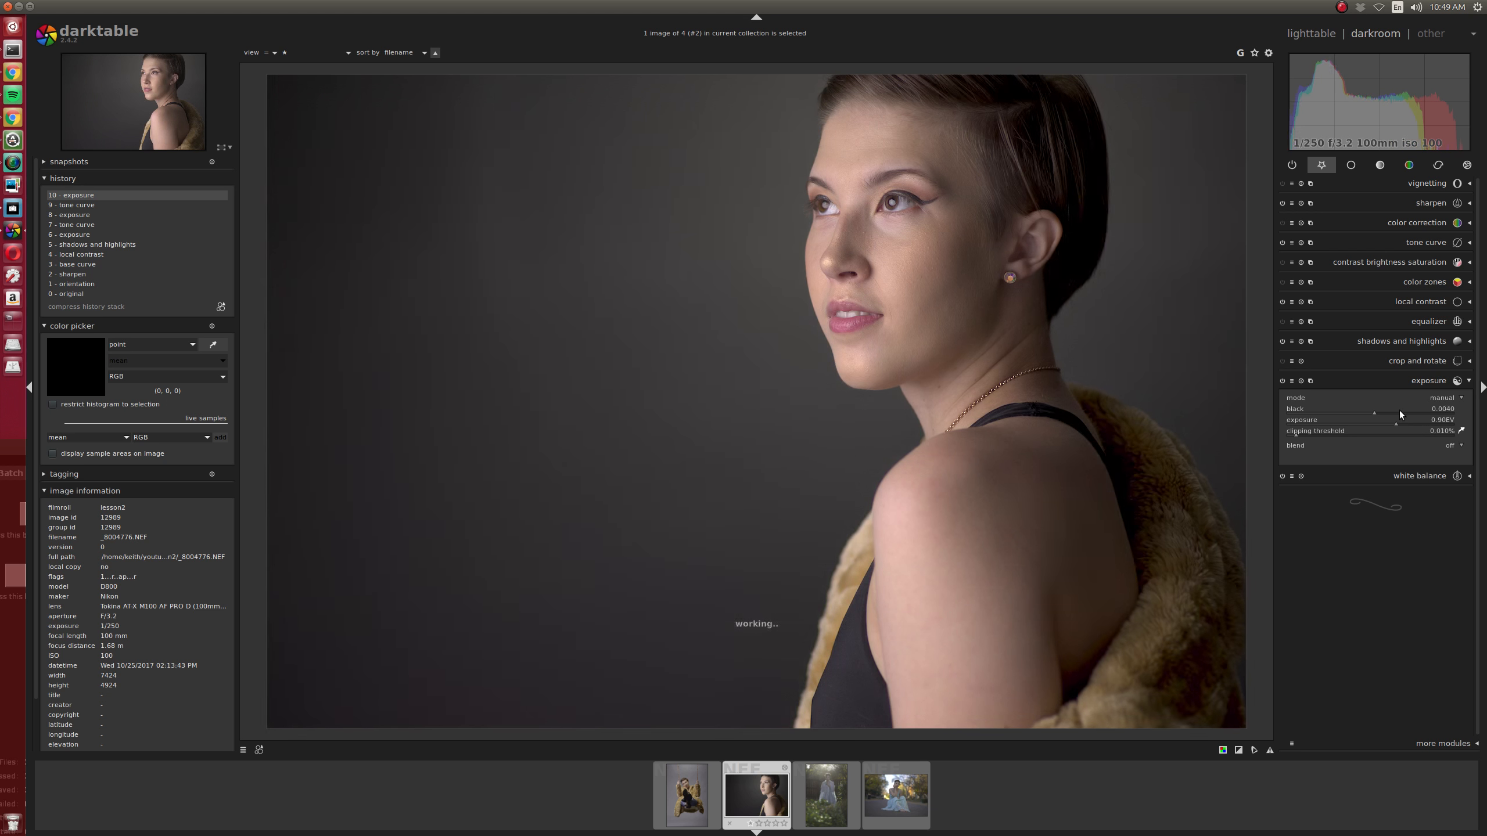
Sample the forehead's lightness with the tone curve's color picker to locate it on the L curve
click(1429, 241)
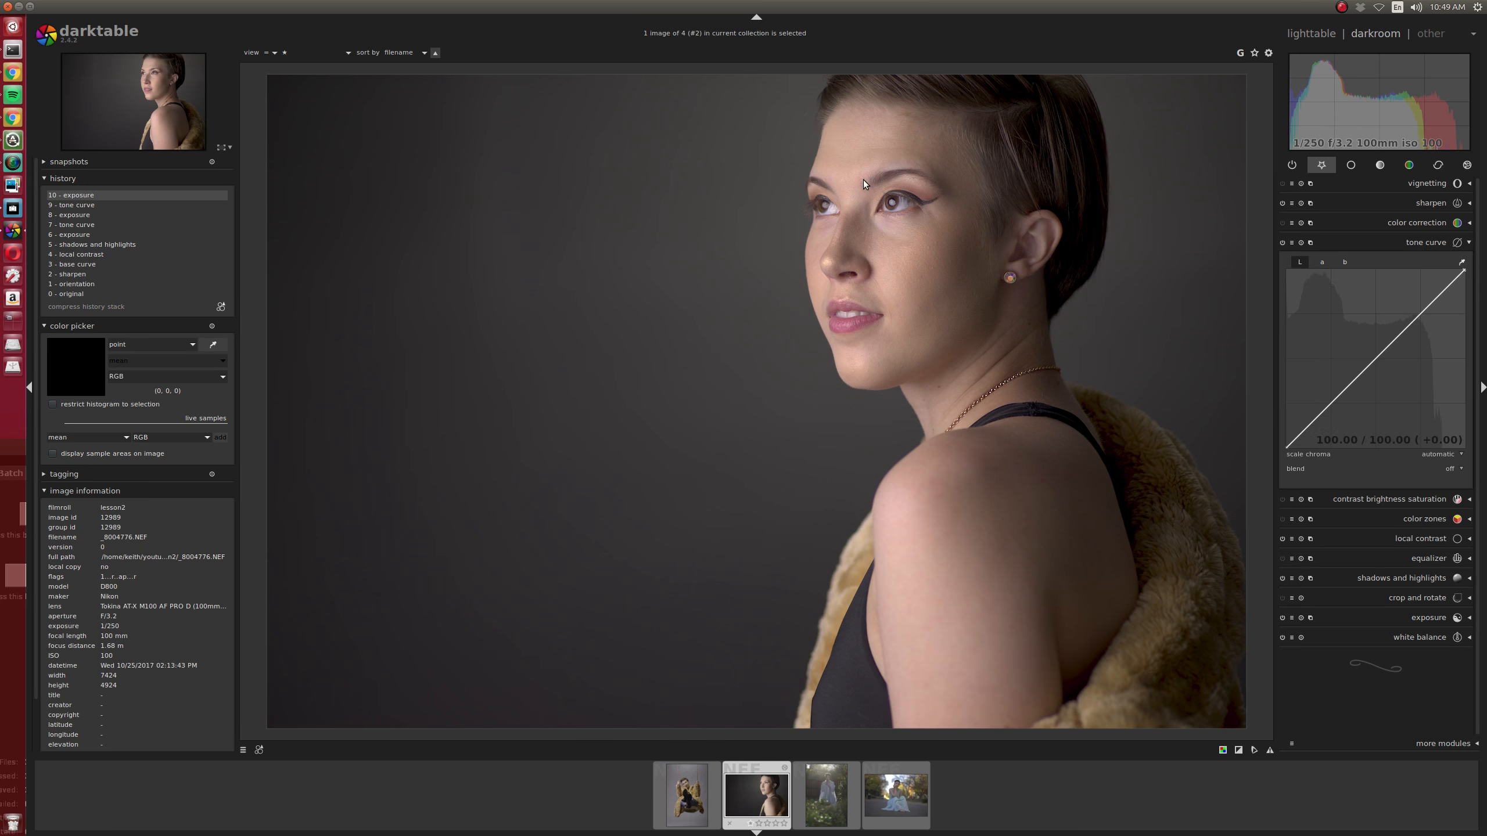
click(1460, 265)
click(871, 151)
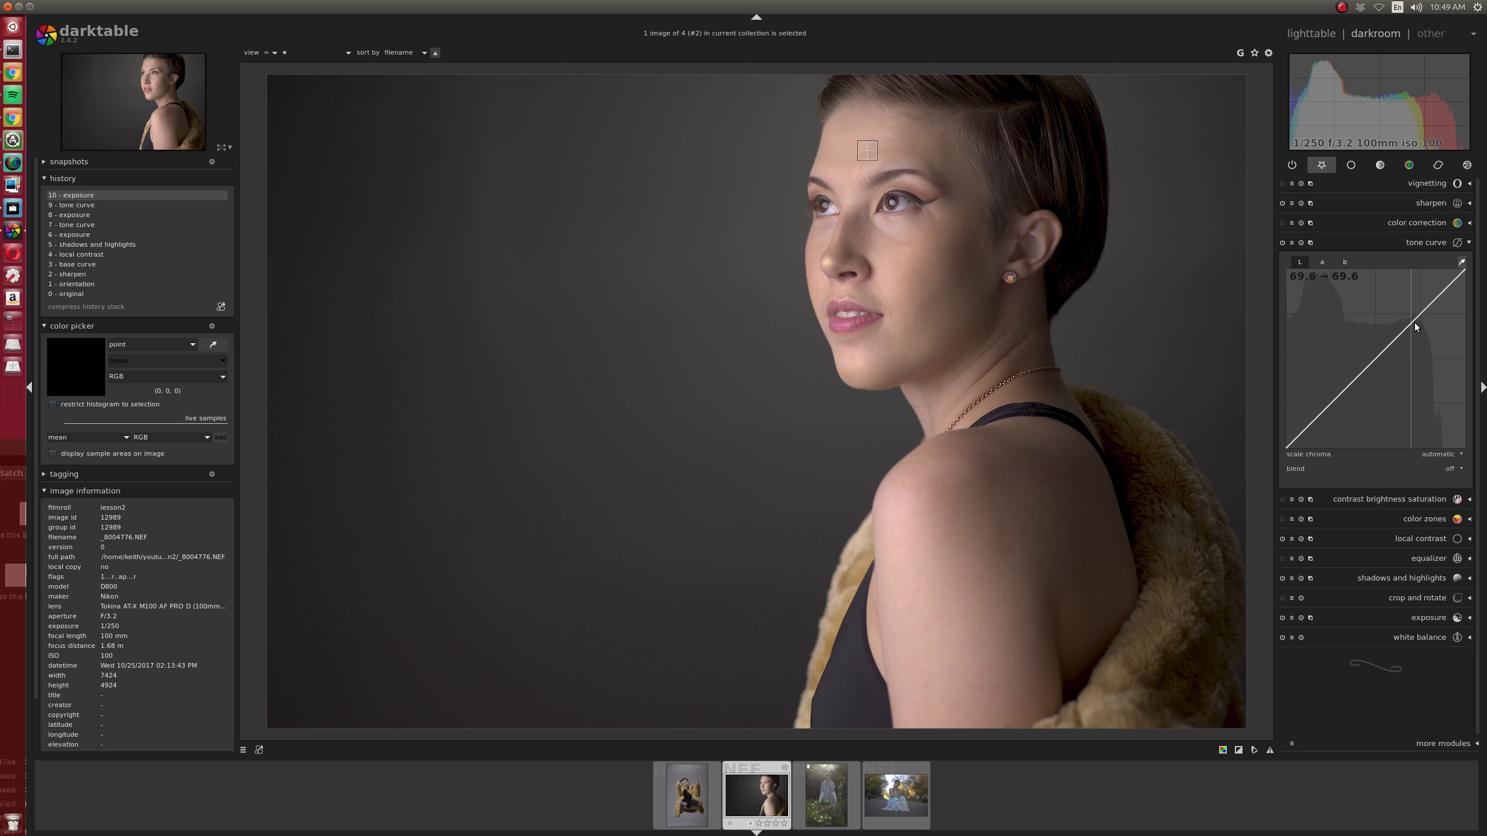
Try raising the L curve at the forehead tone to about 78.9, bend it strongly with extra nodes, and reset the curve
drag(1411, 322, 1413, 304)
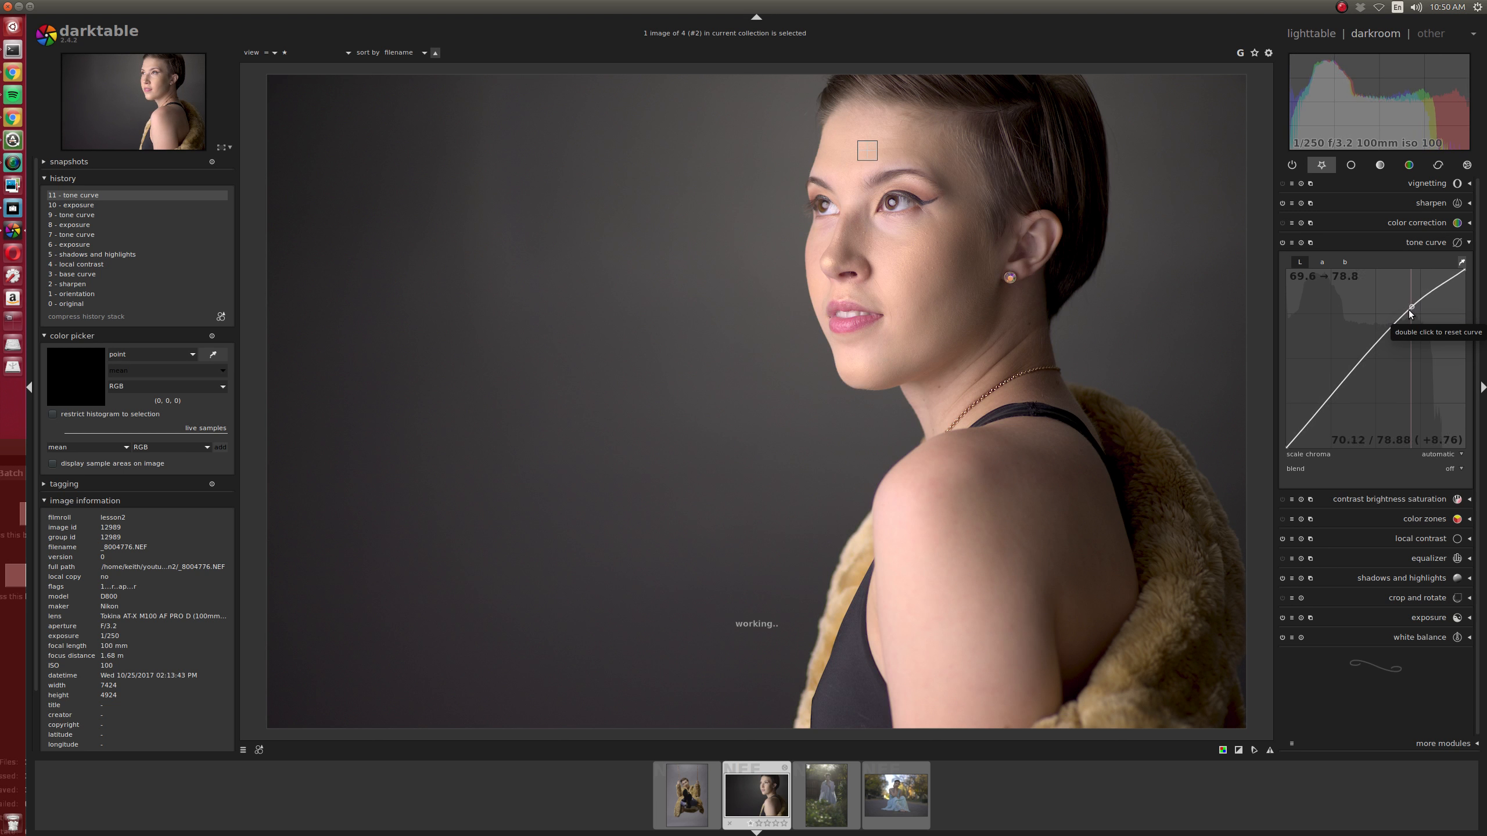
drag(1411, 314, 1344, 394)
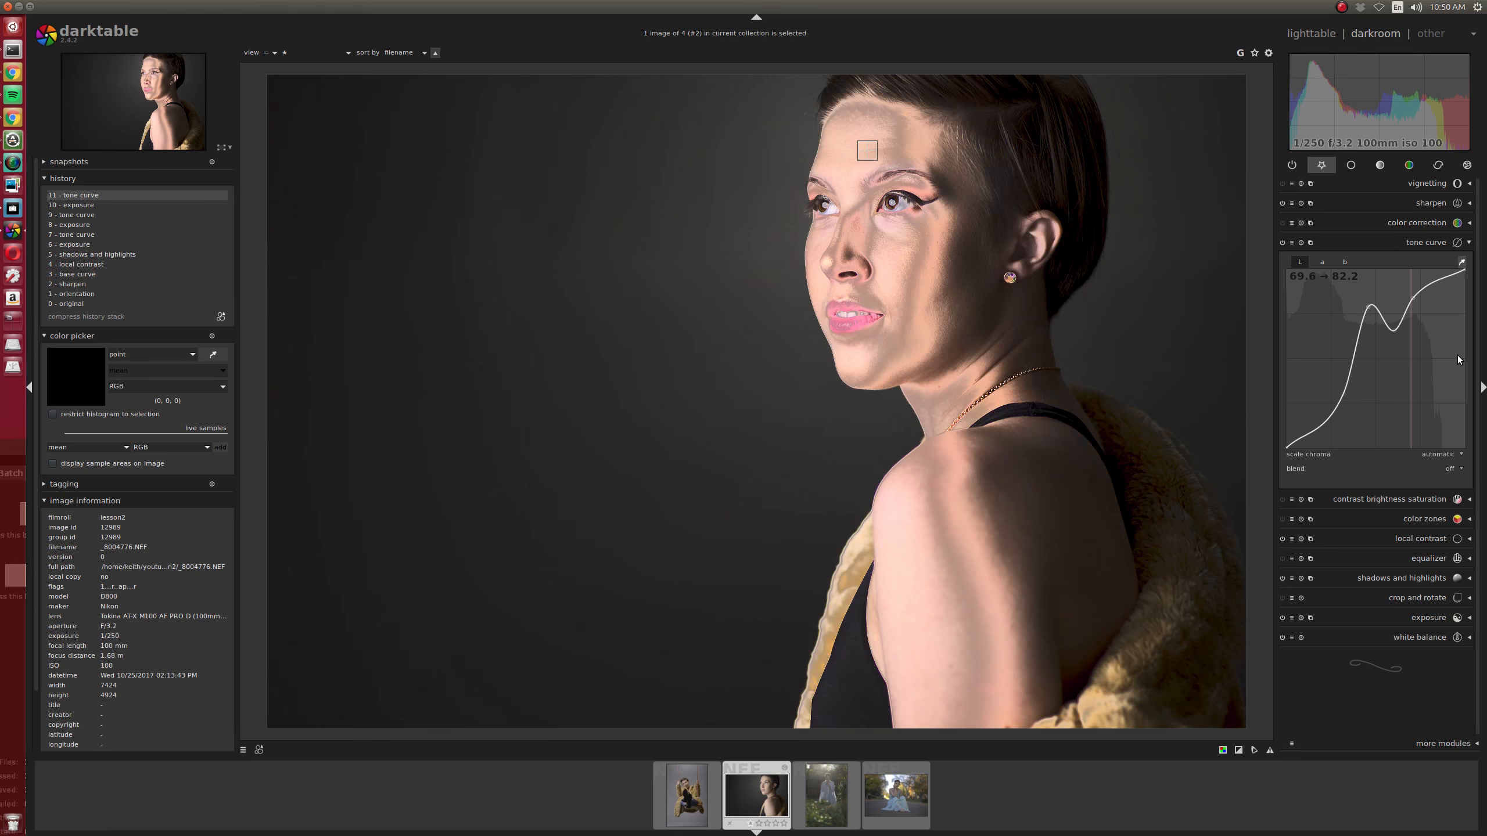
double_click(1410, 330)
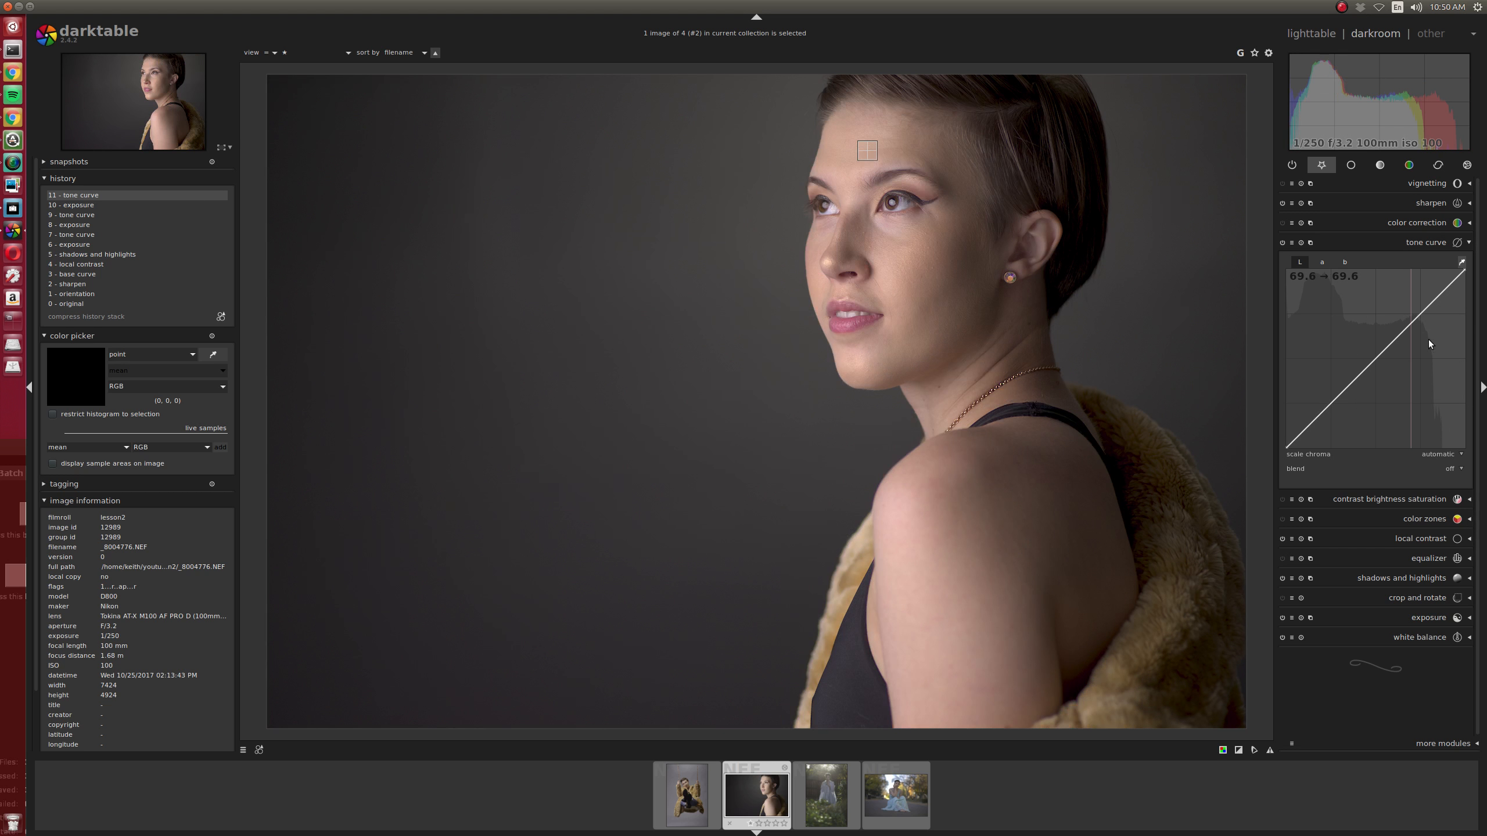
Raise the L curve at the sampled forehead tone to a lightness of about 81, discarding a stray midtone node
drag(1410, 317, 1409, 295)
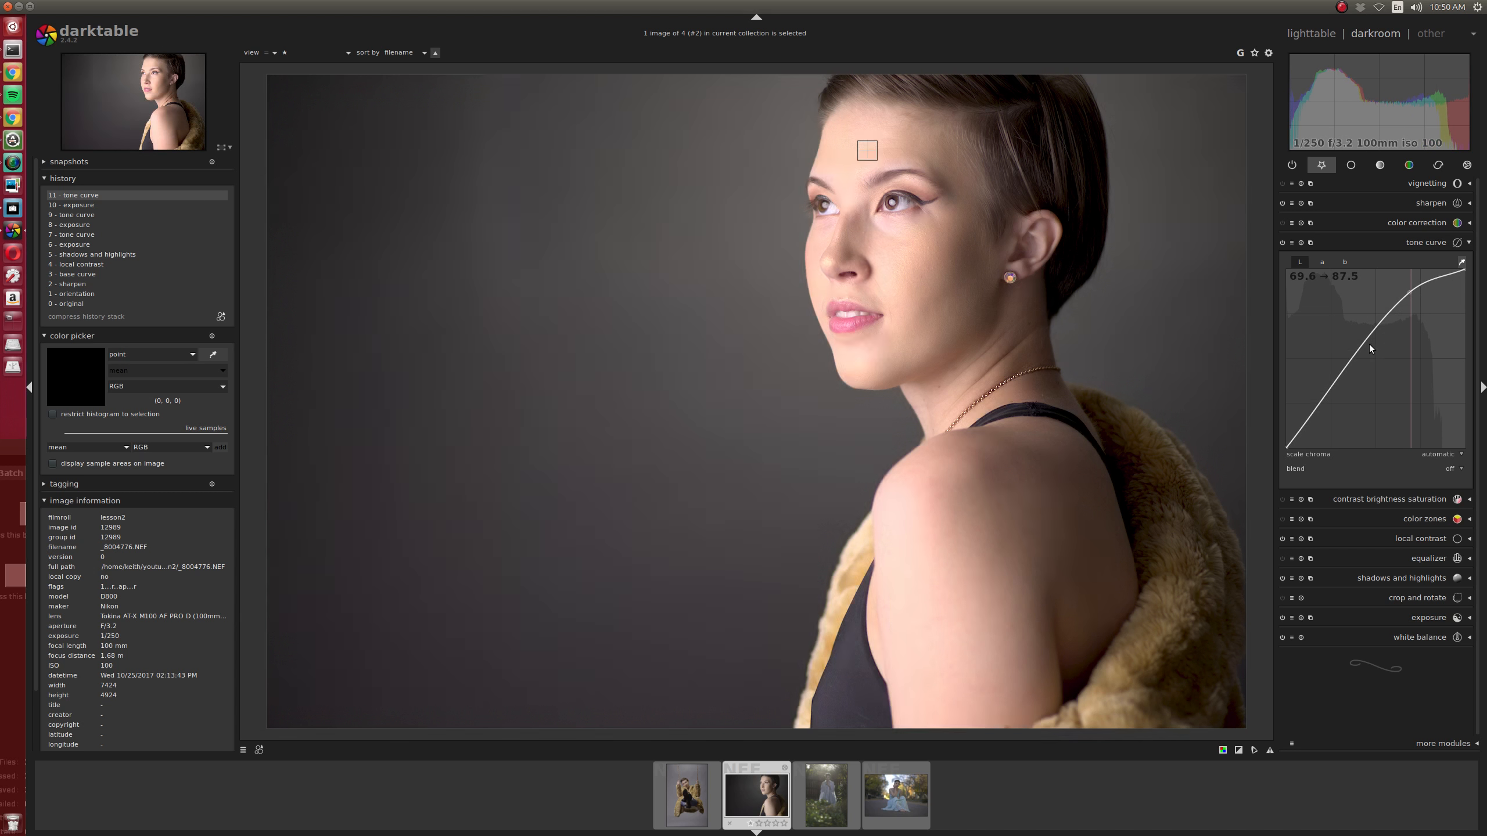
drag(1369, 343, 1222, 319)
mouse_move(1409, 293)
mouse_down()
mouse_move(1412, 315)
mouse_move(1411, 297)
mouse_up()
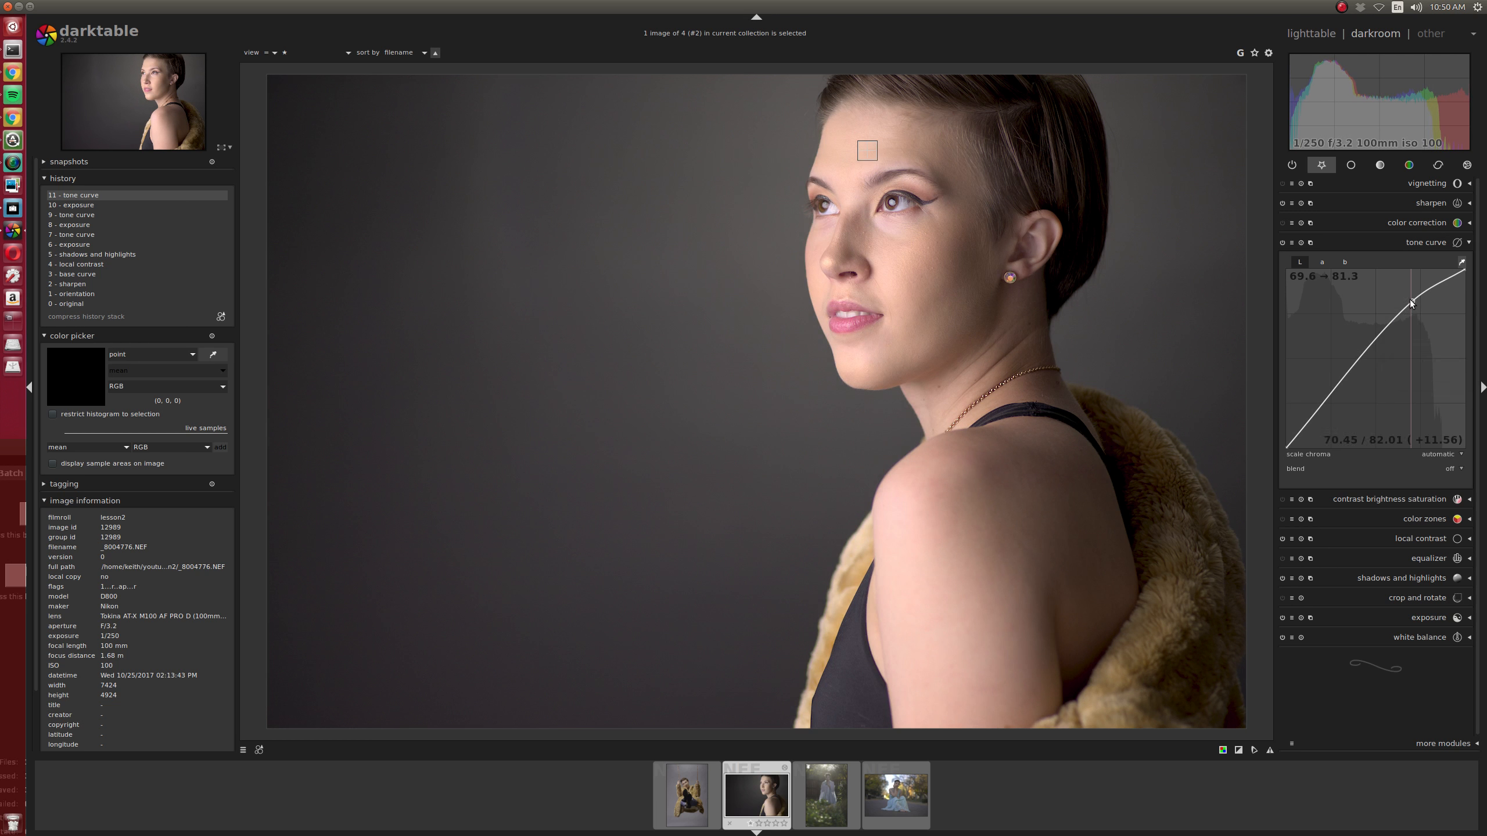
drag(1410, 299, 1410, 302)
Sample the background beside the face with the tone curve's color picker and lower that tone on the L curve to about 19.7
click(1462, 263)
drag(743, 316, 774, 273)
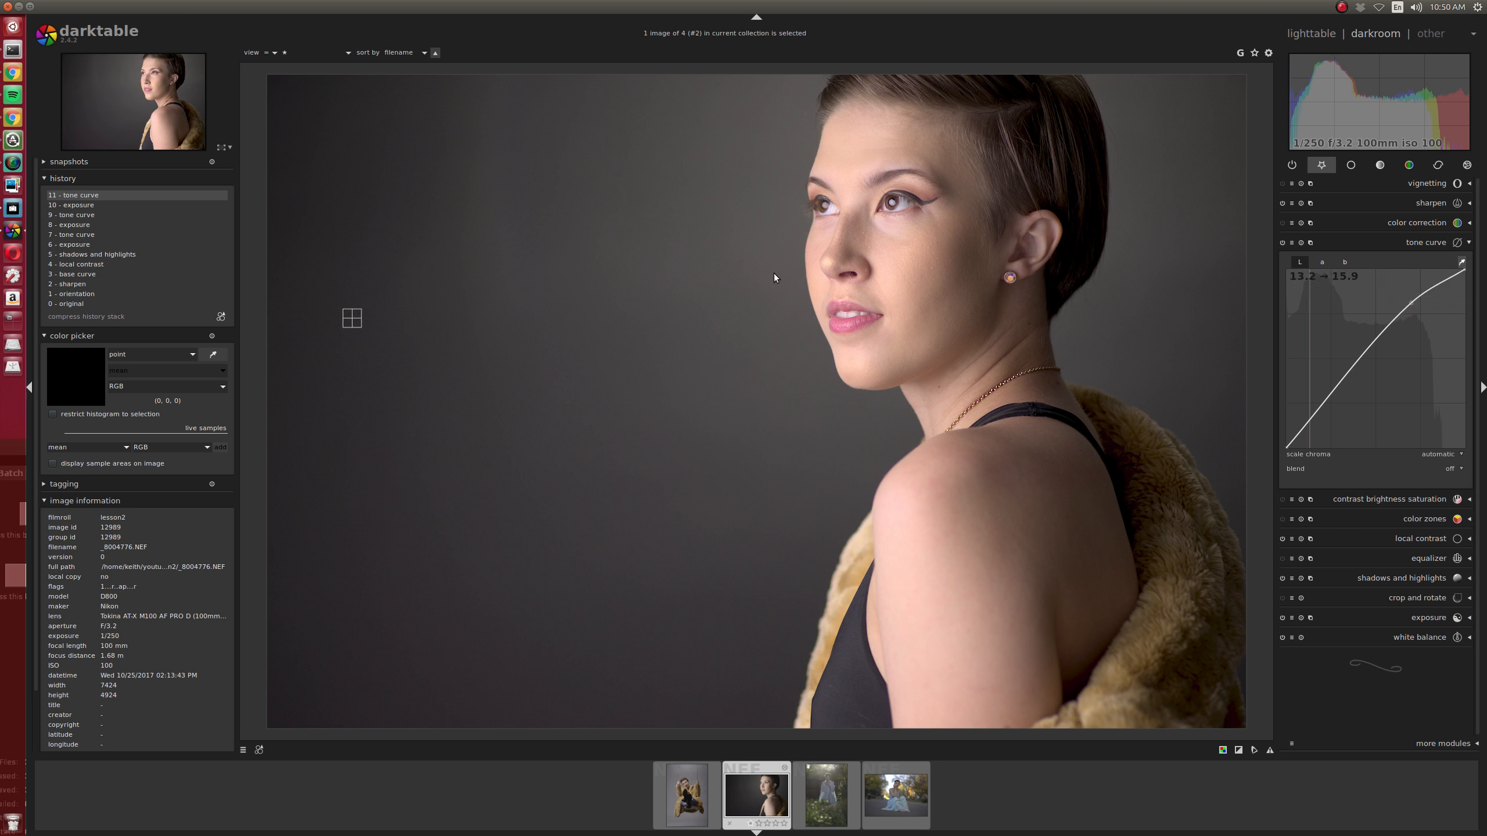
drag(1342, 381, 1341, 399)
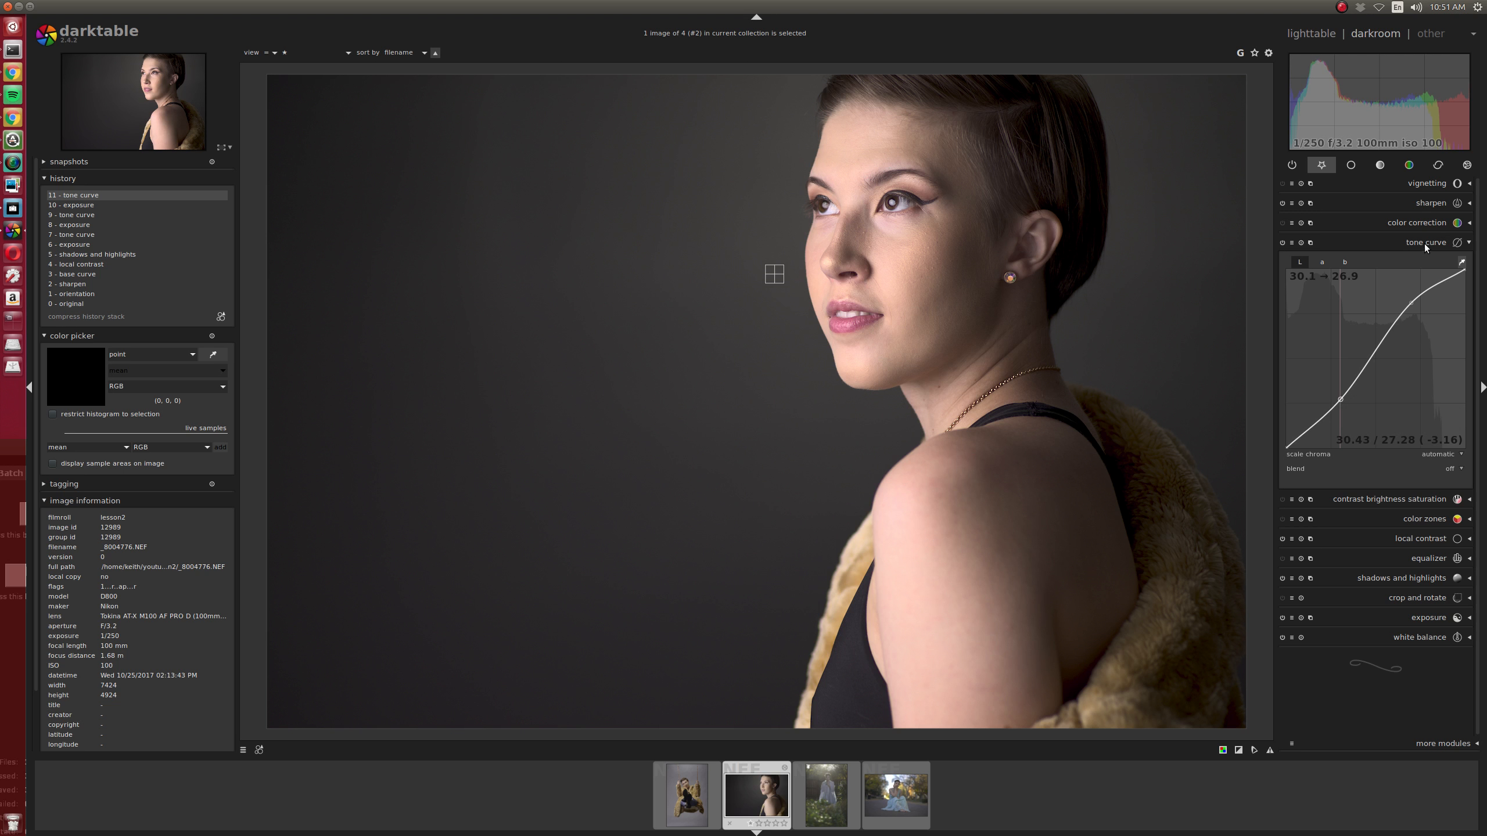
drag(1340, 399, 1339, 440)
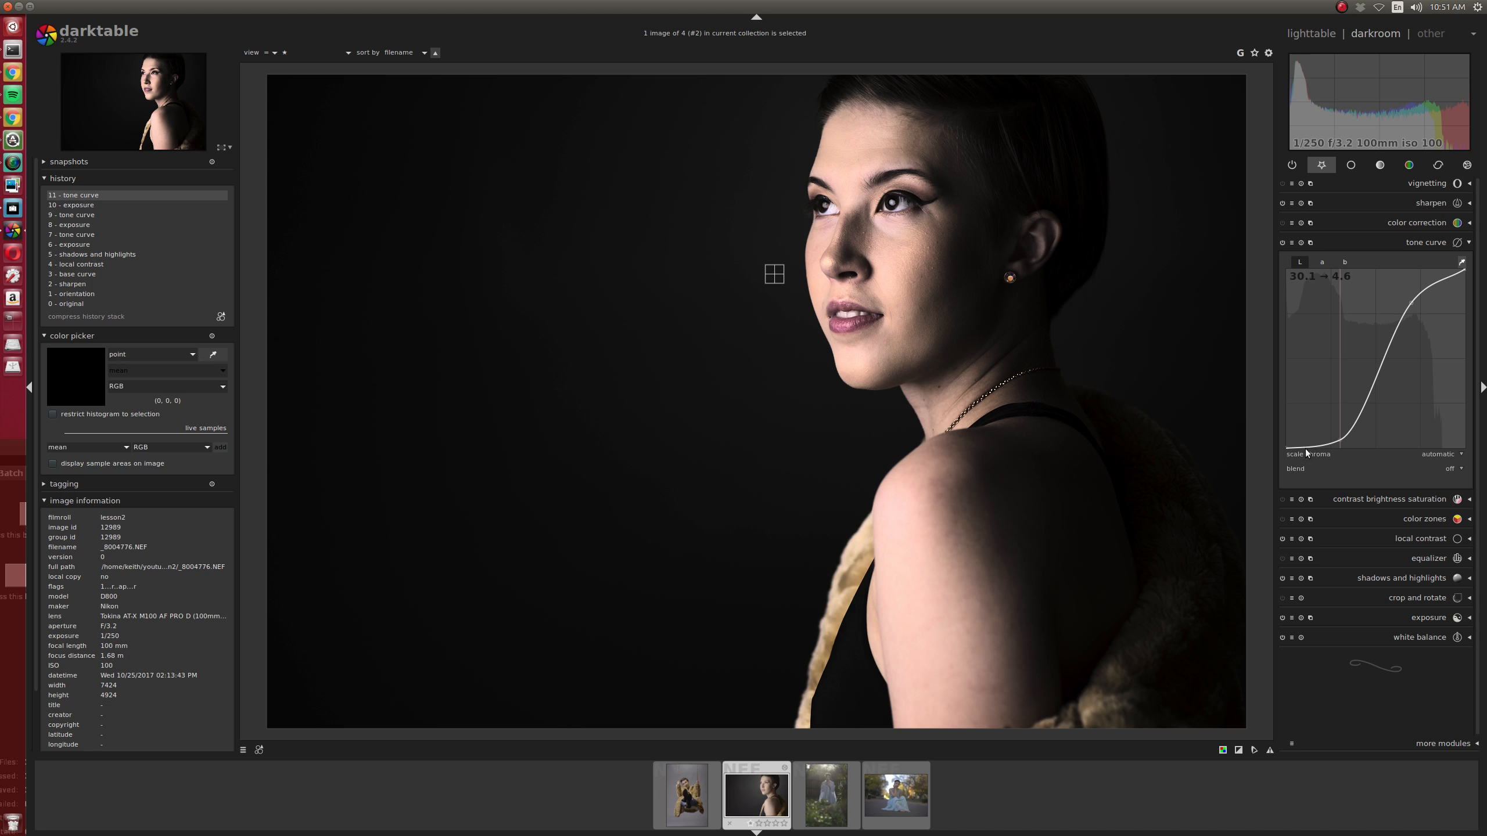
mouse_move(1340, 439)
mouse_down()
mouse_move(1341, 402)
mouse_move(1338, 416)
mouse_up()
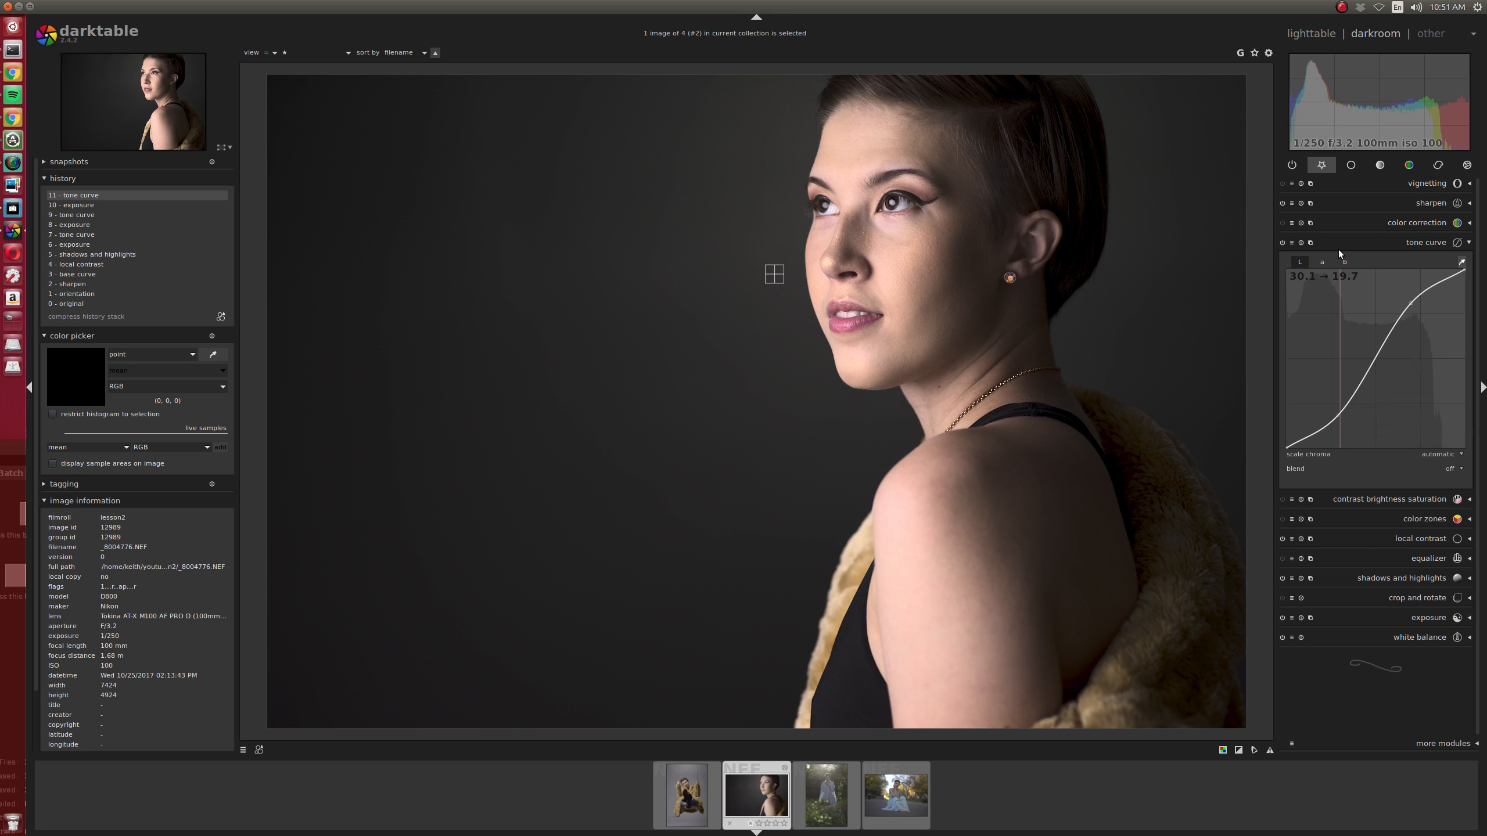
Show the tone curve's a channel and set scale chroma to manual so its curve can be edited
click(1322, 263)
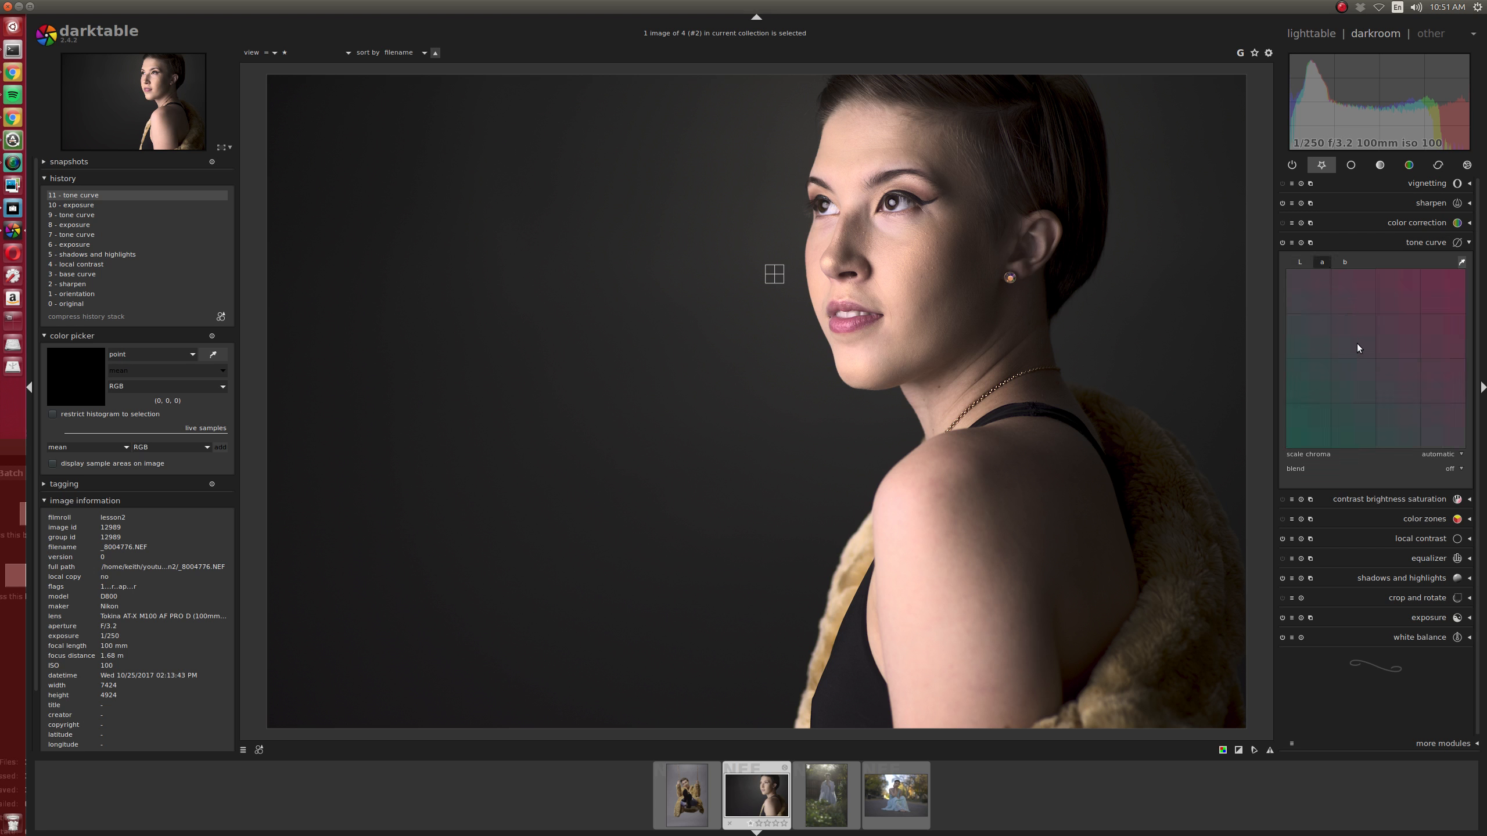
click(1447, 459)
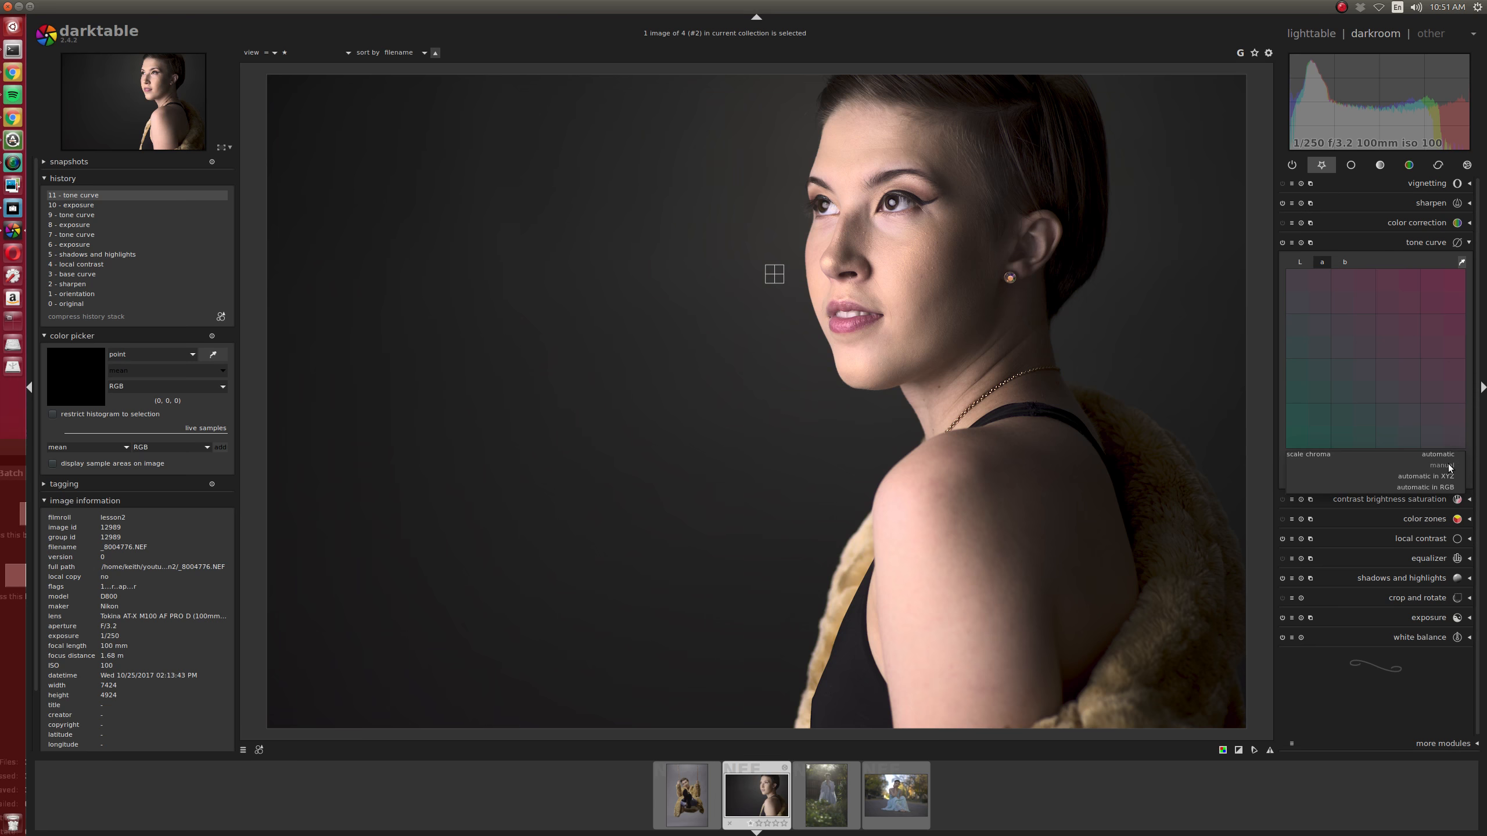
click(1447, 468)
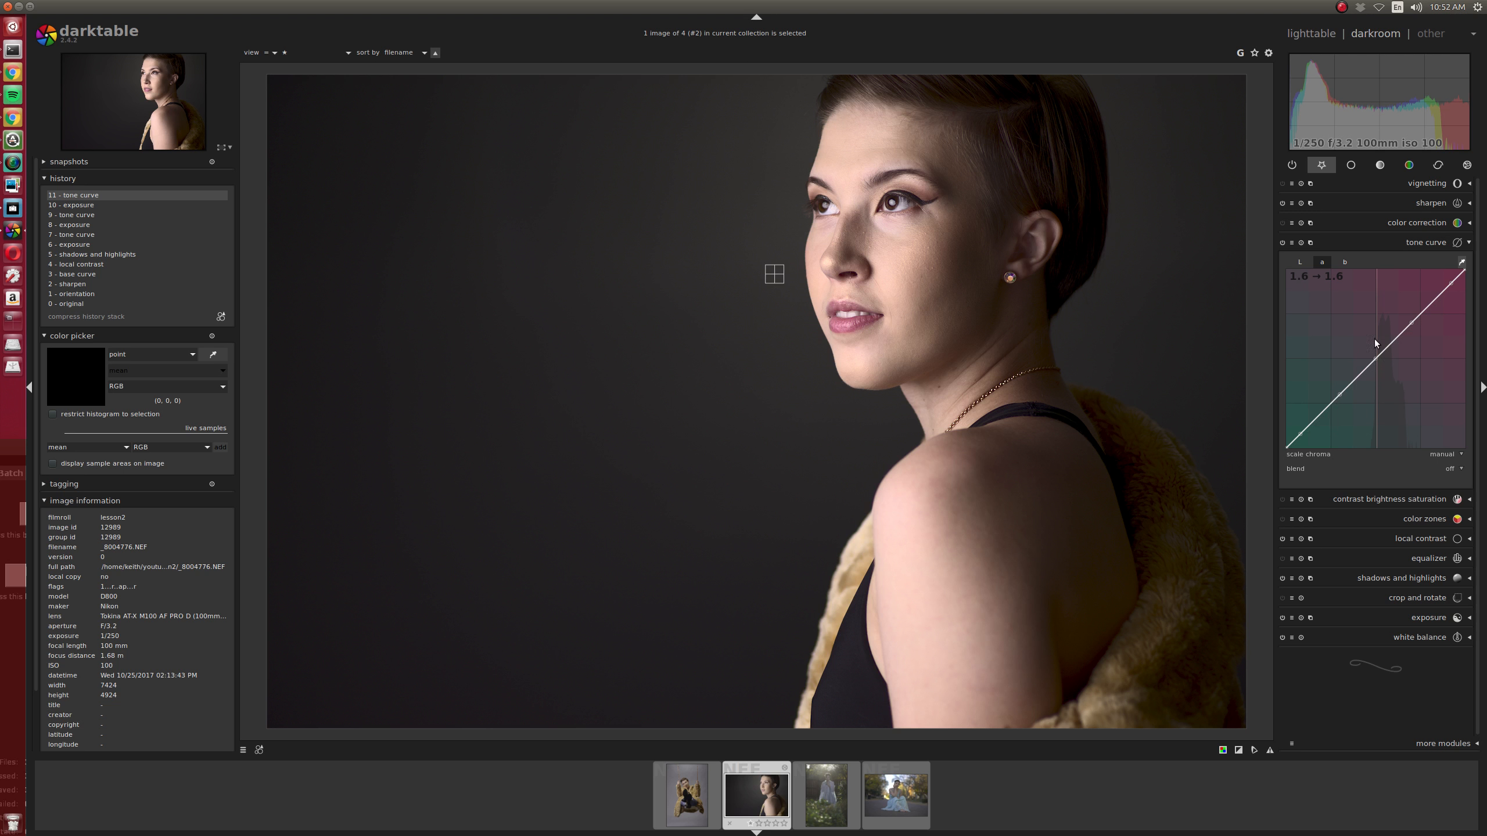
Try bending the a curve's midpoint toward green and toward magenta, and reset the curve
drag(1376, 358, 1375, 363)
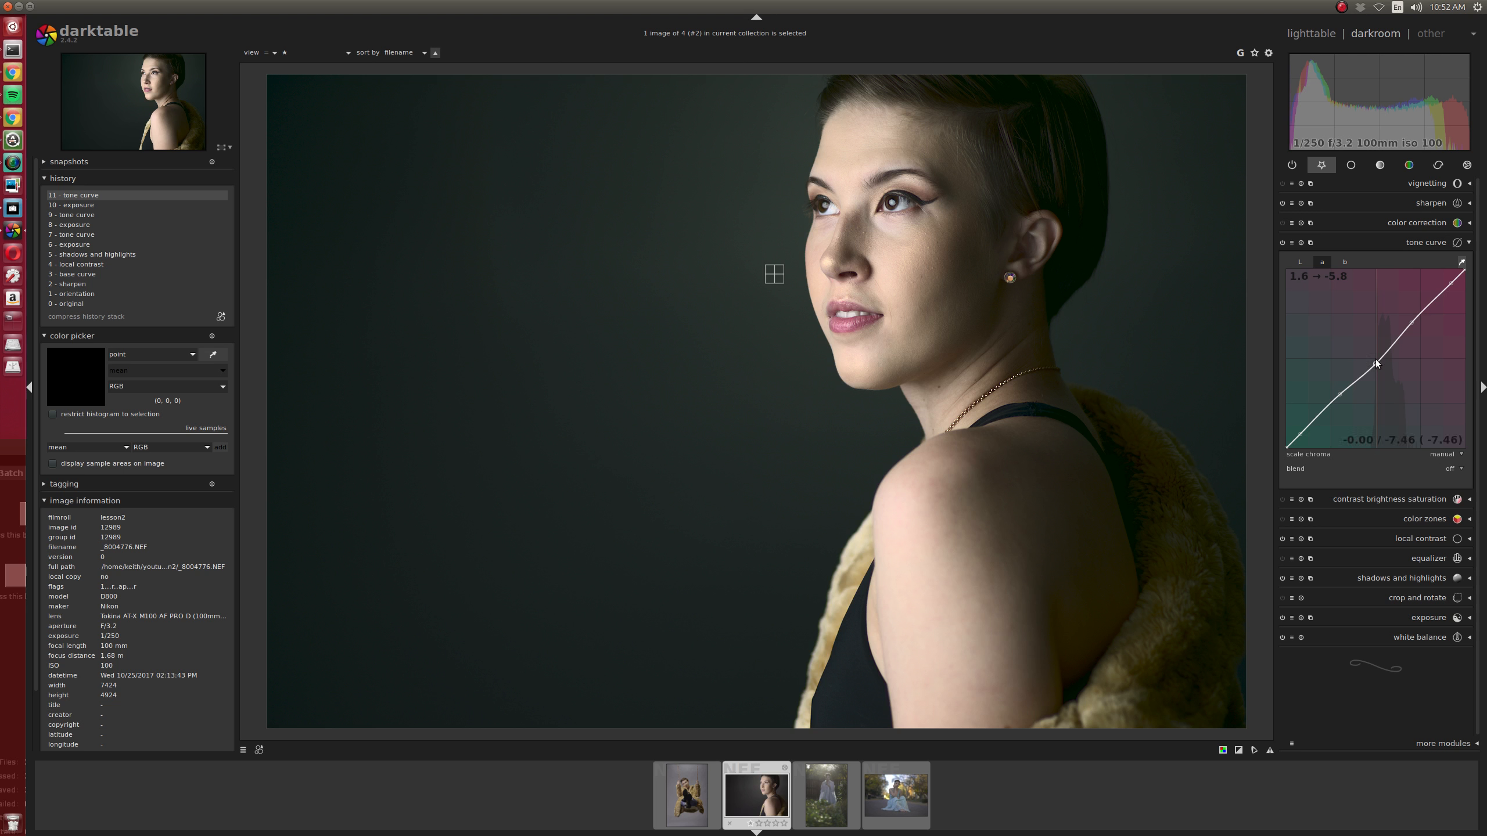
drag(1376, 359, 1376, 386)
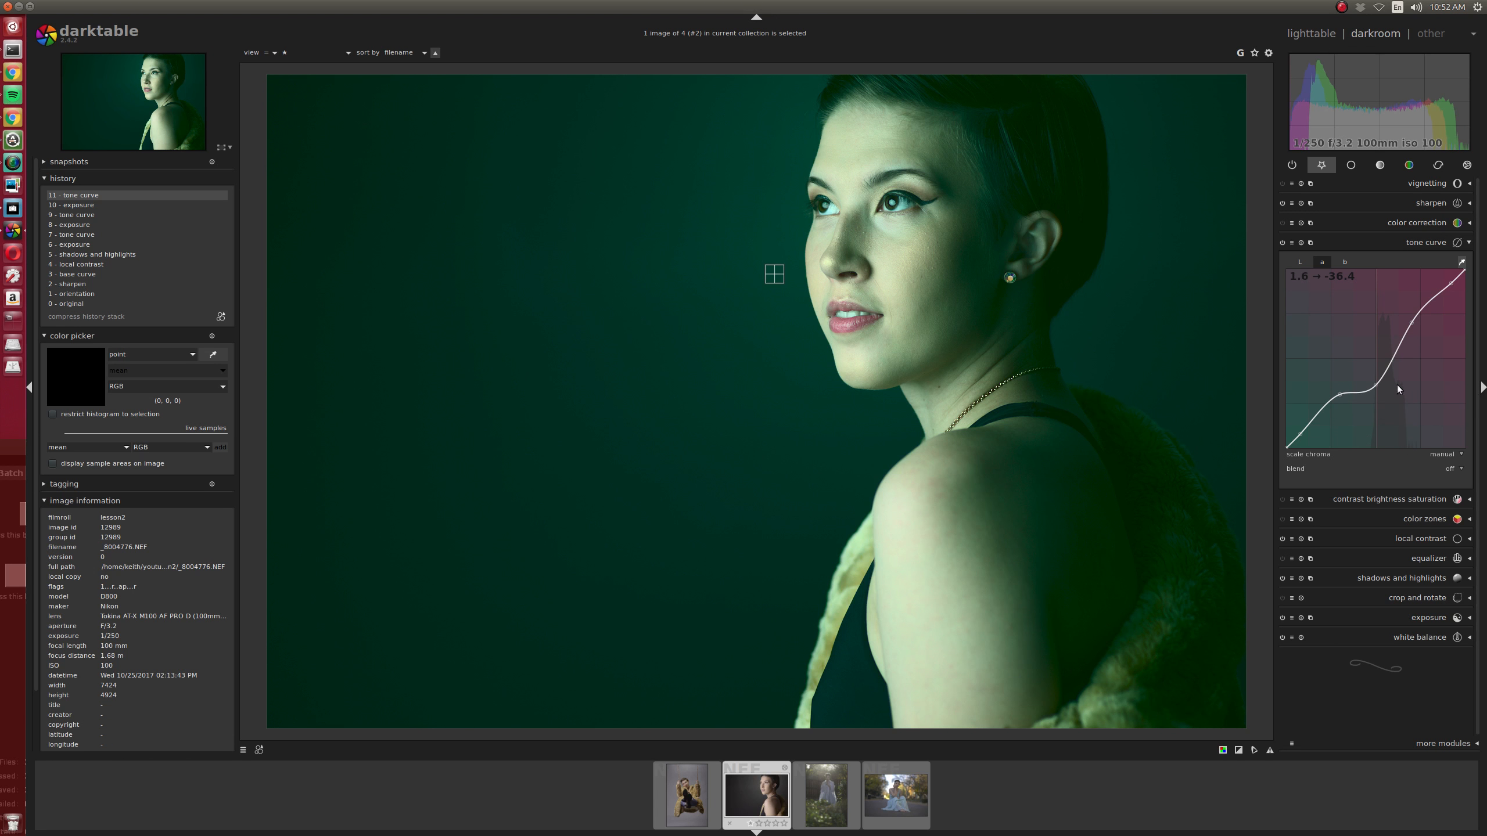
drag(1376, 384, 1381, 328)
double_click(1416, 370)
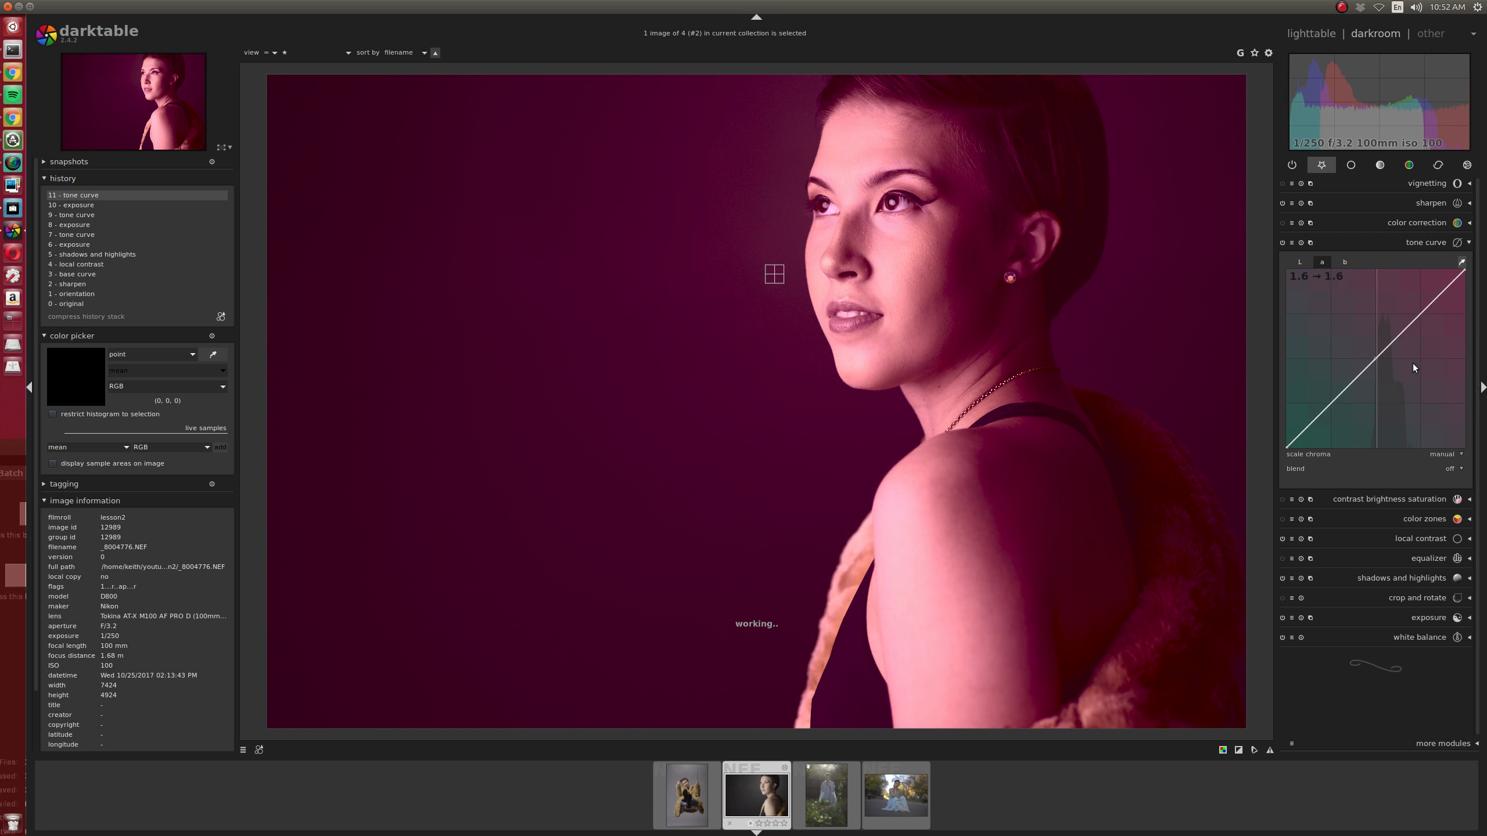
Try bending the b curve's midpoint toward blue and toward yellow, and reset the curve
click(1344, 262)
drag(1376, 356, 1373, 378)
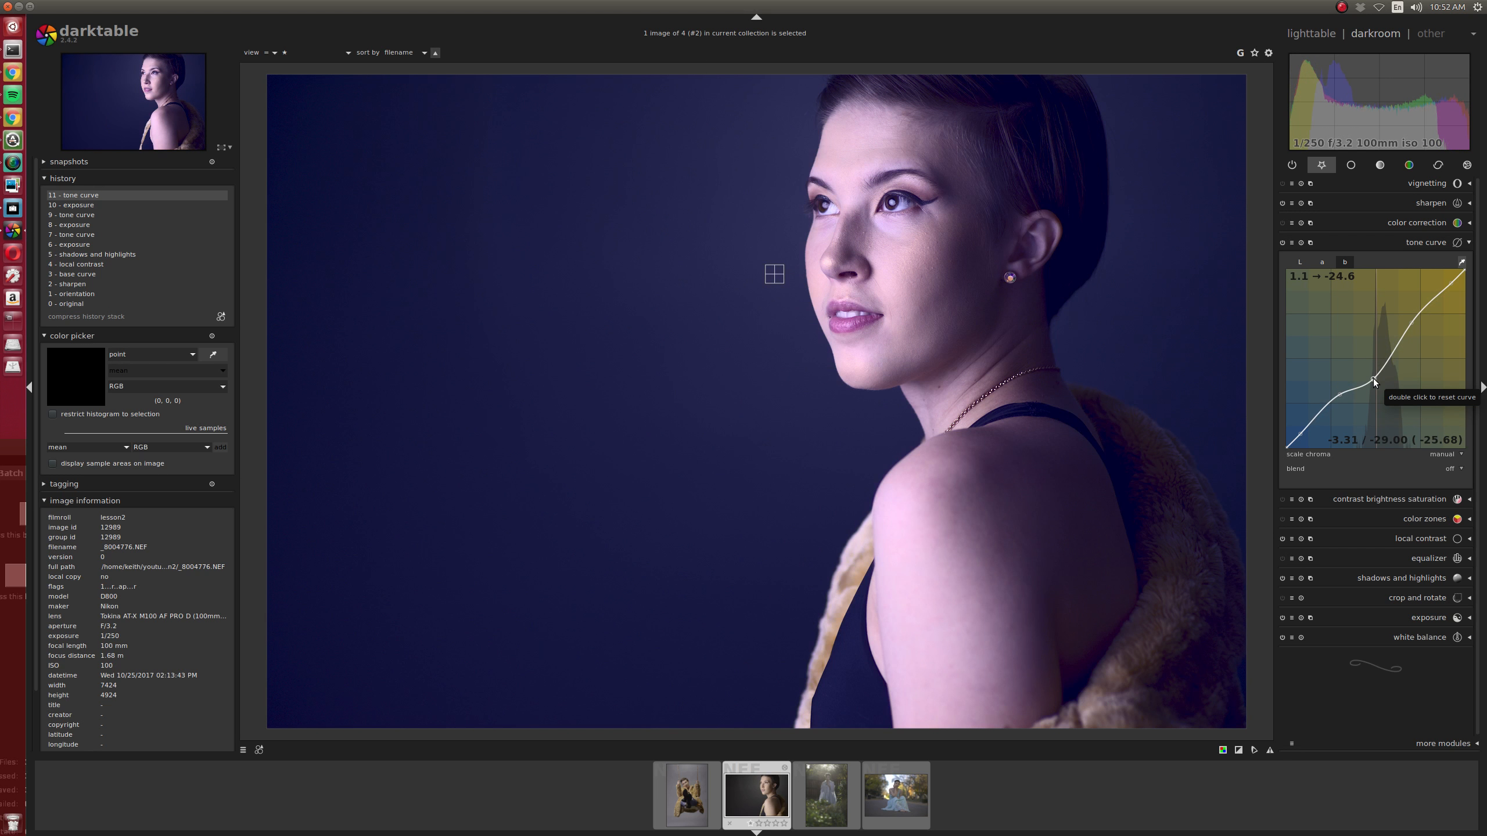
drag(1375, 381, 1376, 331)
double_click(1395, 355)
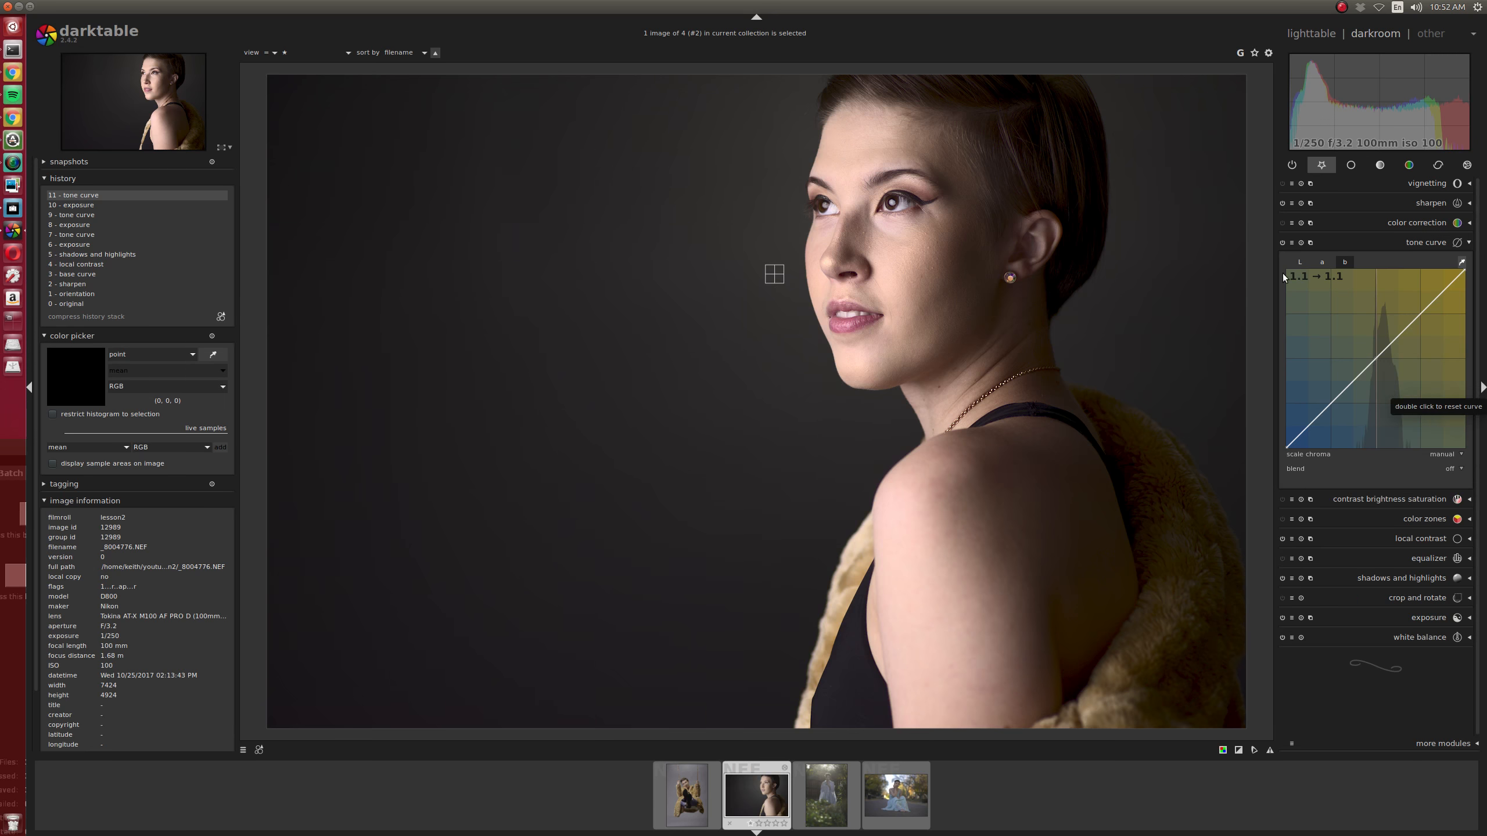
Refine the L curve by shifting its highlight node slightly toward brighter tones and lowering the sampled background tone to about 18.6
click(1297, 261)
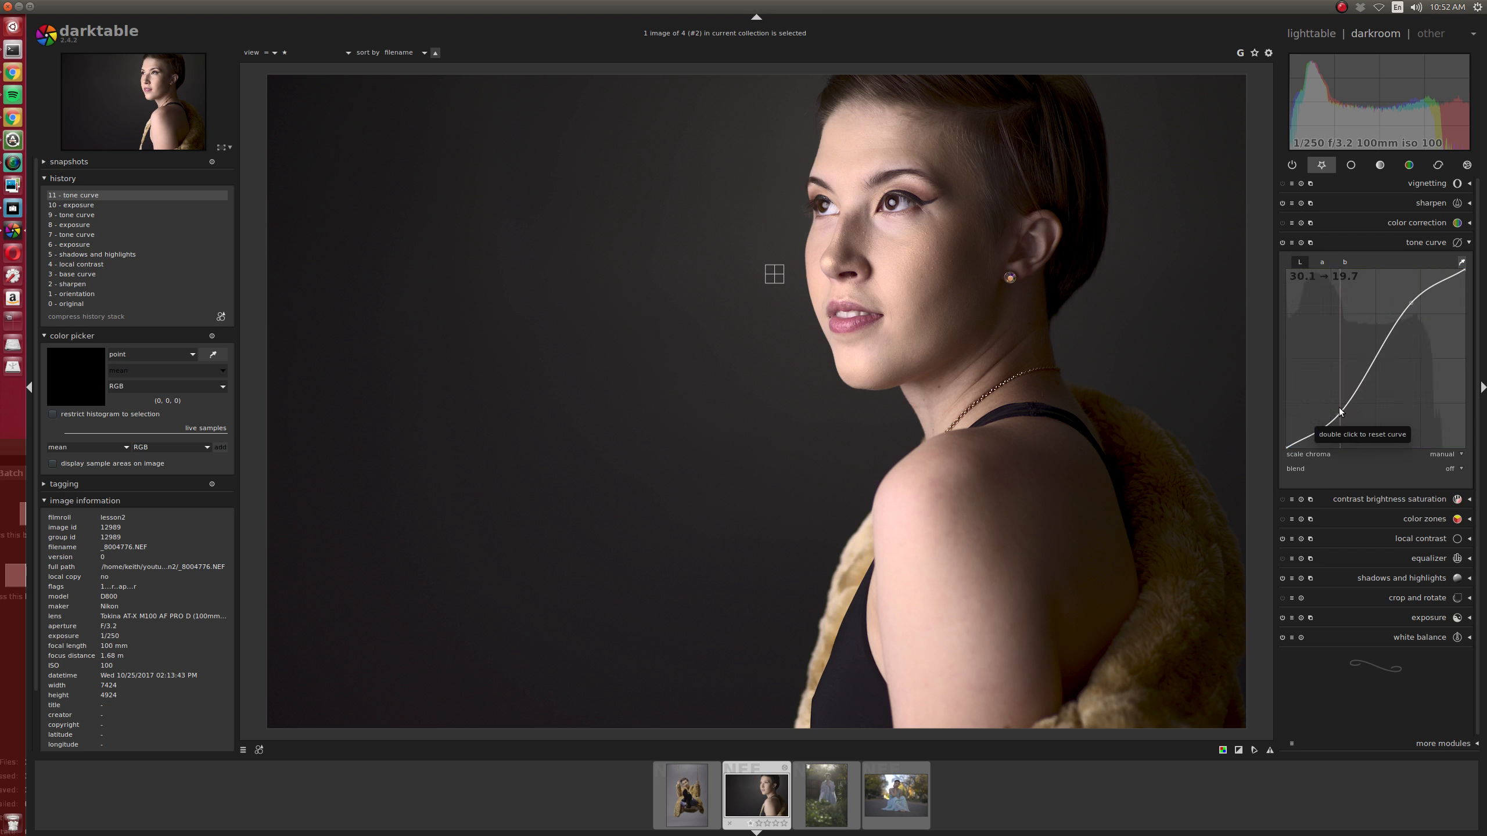
drag(1338, 416, 1339, 408)
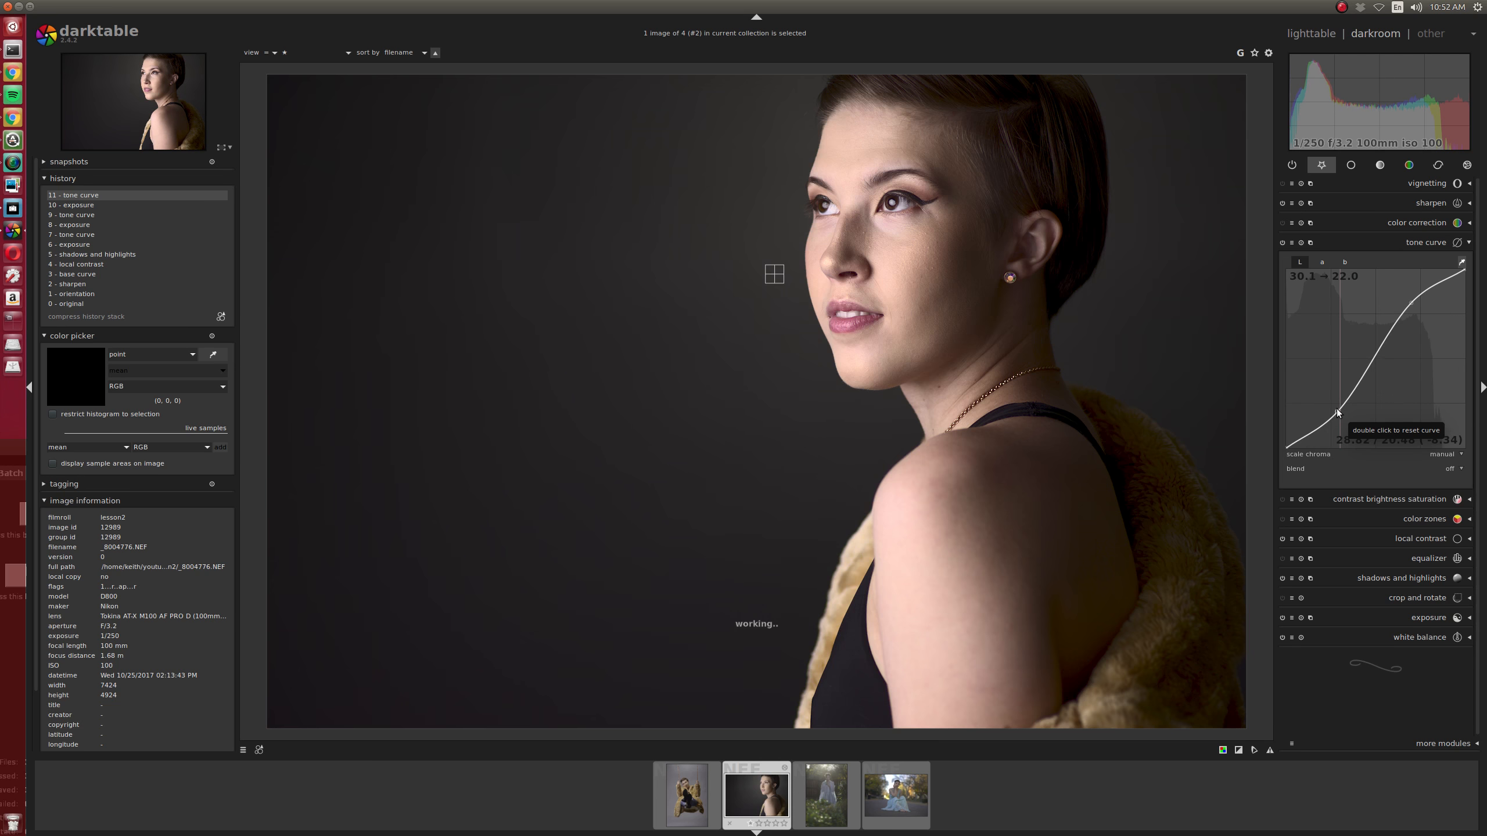
mouse_move(1412, 304)
mouse_down()
mouse_move(1432, 357)
mouse_move(1420, 298)
mouse_up()
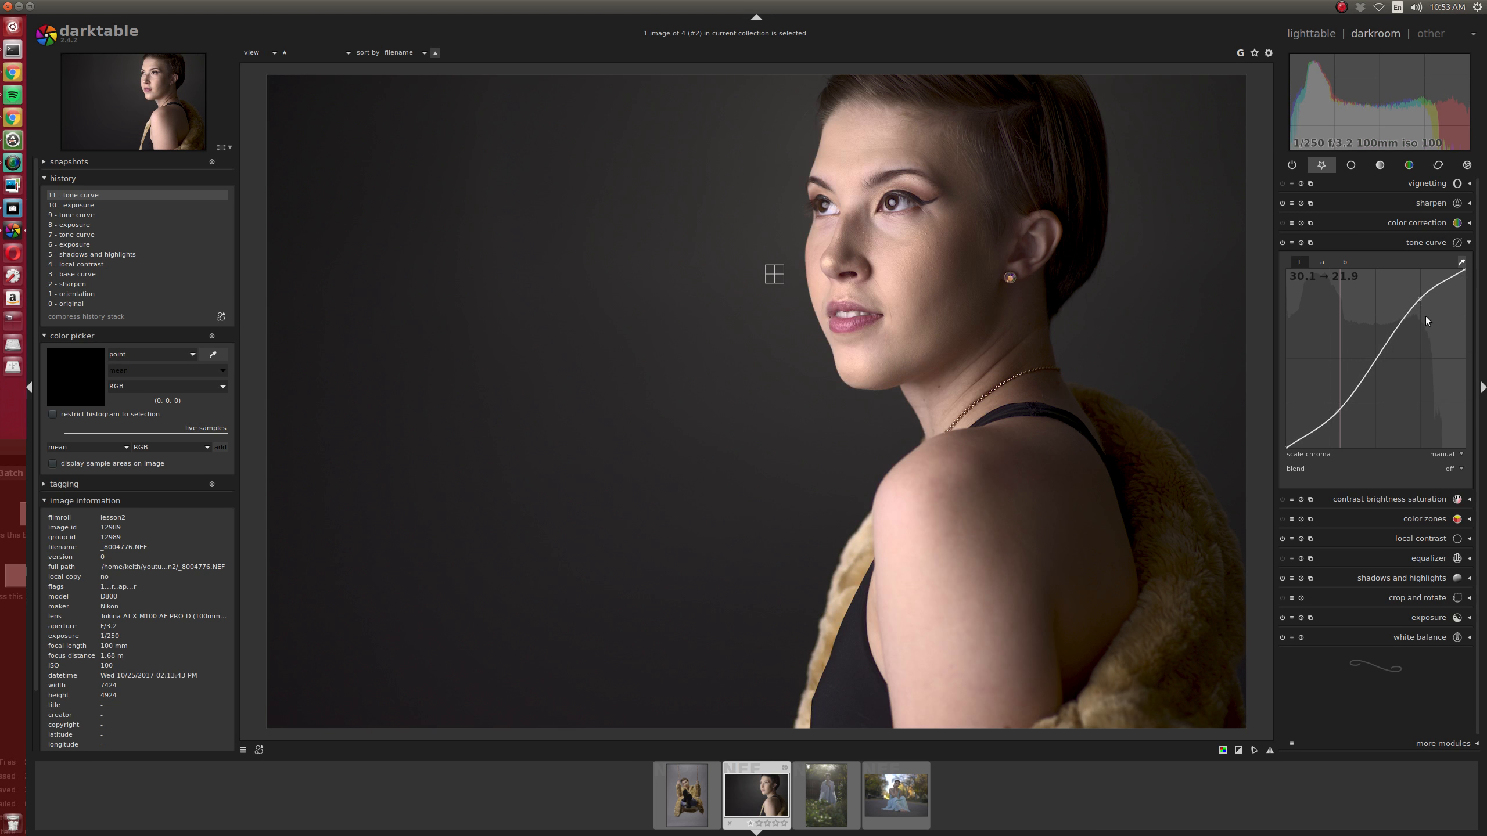
mouse_move(1419, 298)
mouse_down()
mouse_move(1397, 280)
mouse_move(1418, 298)
mouse_up()
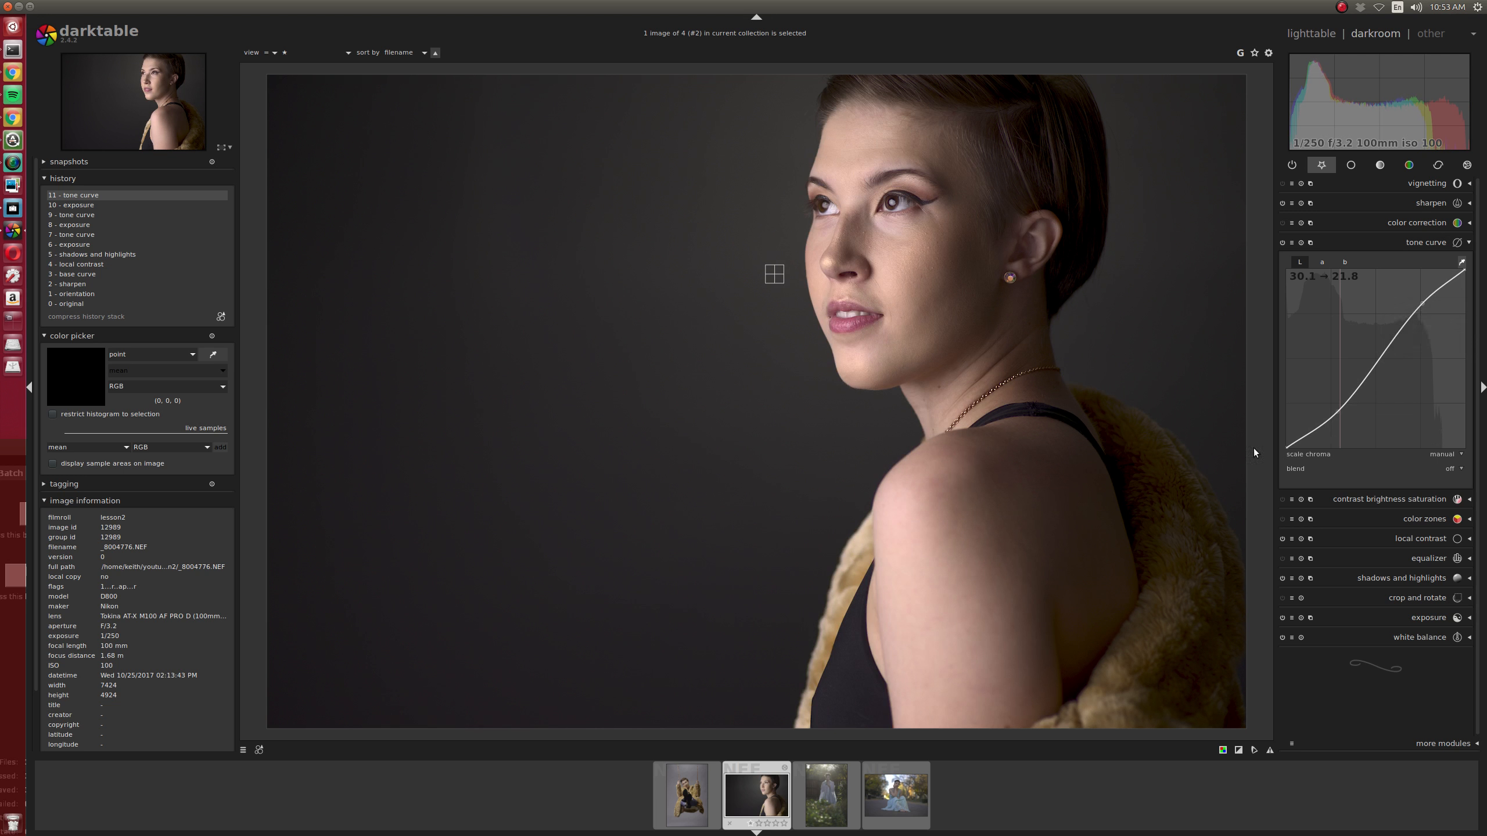
scroll(1338, 413, down, 4)
scroll(1338, 411, down, 2)
scroll(1340, 414, down, 3)
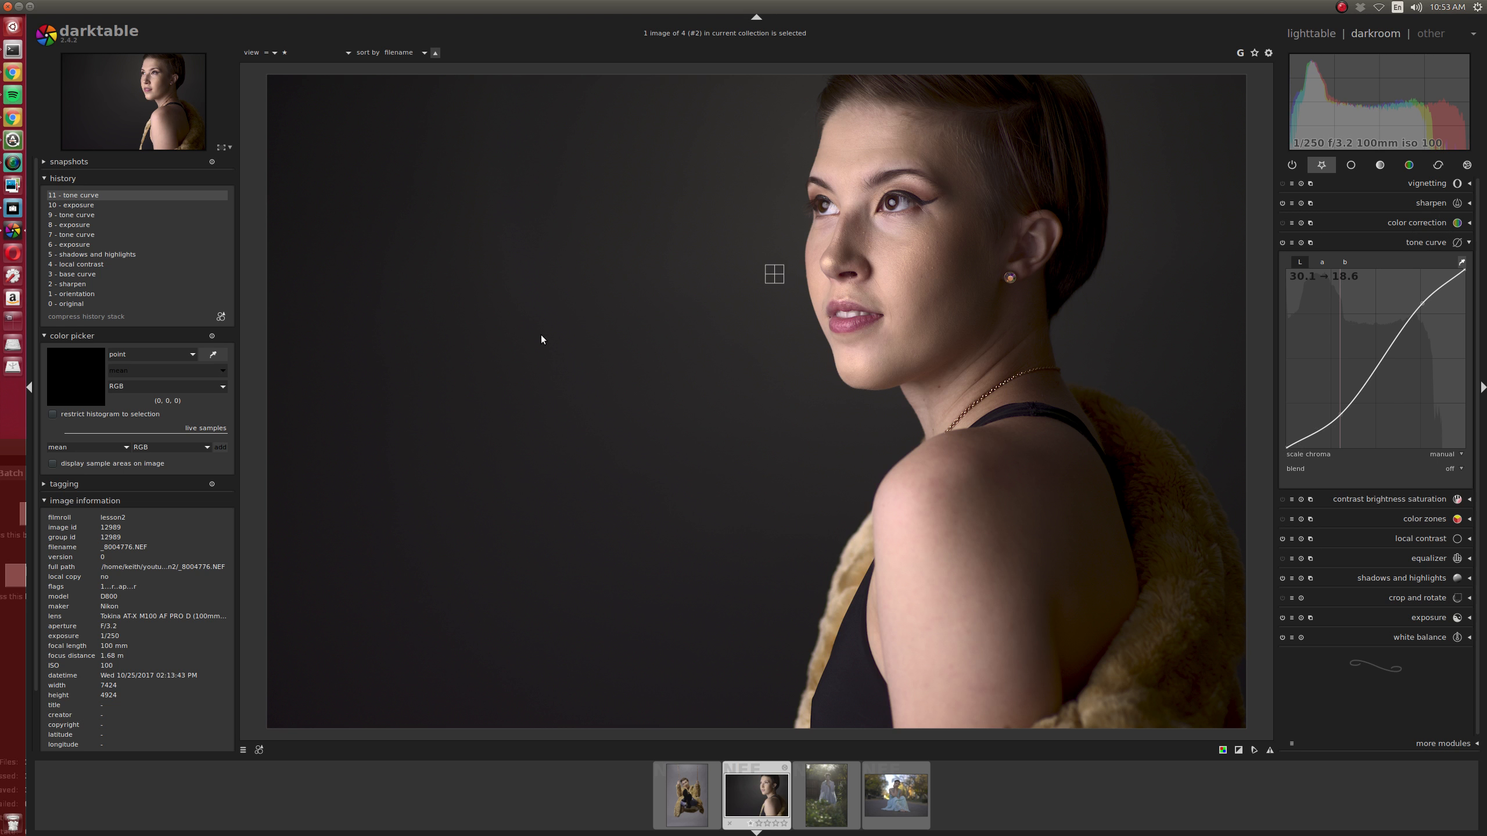
Try split toning with orange-red highlights and blue shadows in color correction, compare the effect off and on, and reset the module
click(1407, 225)
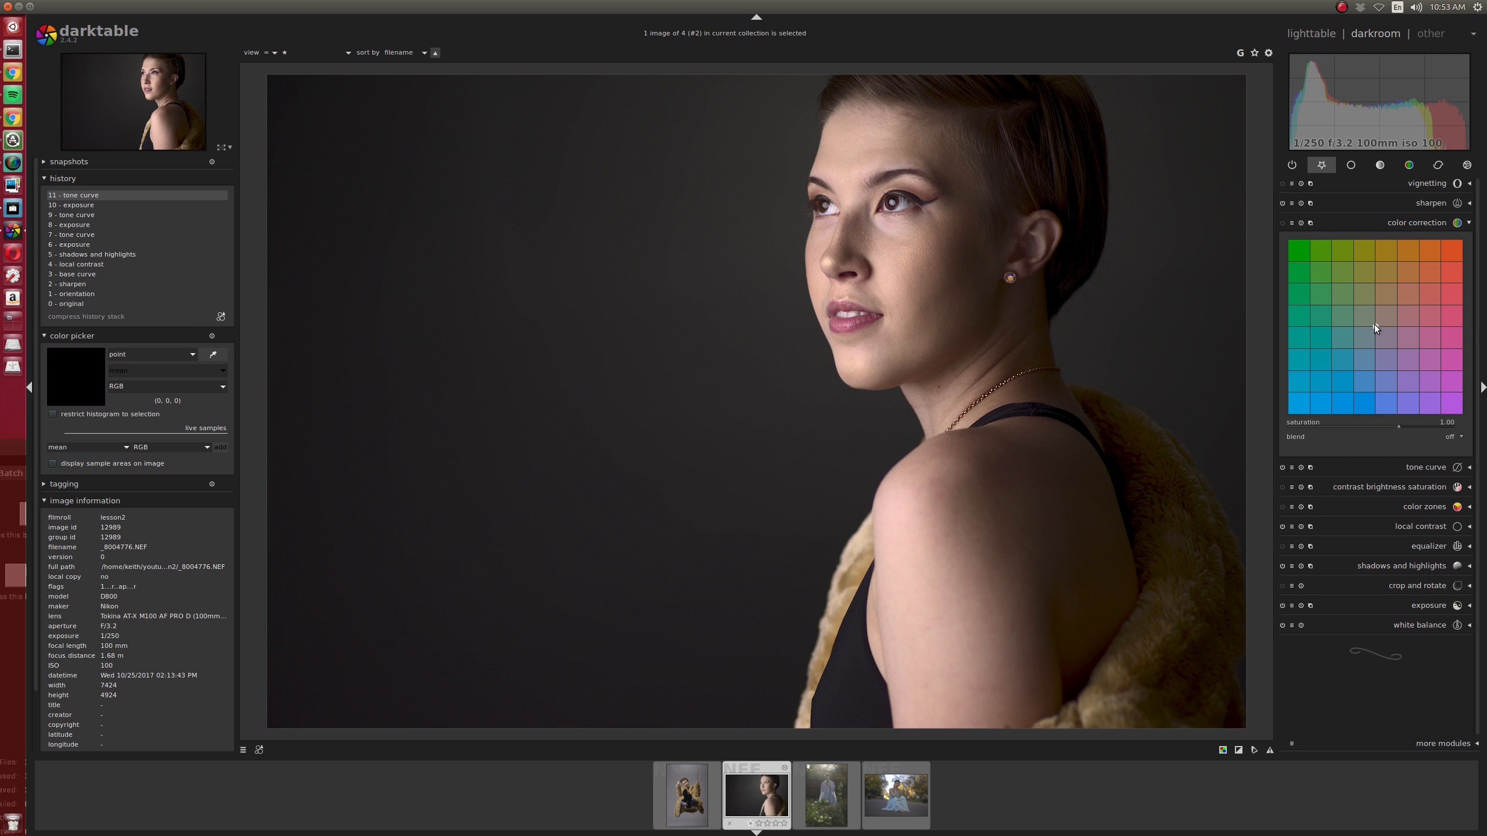
drag(1374, 325, 1376, 319)
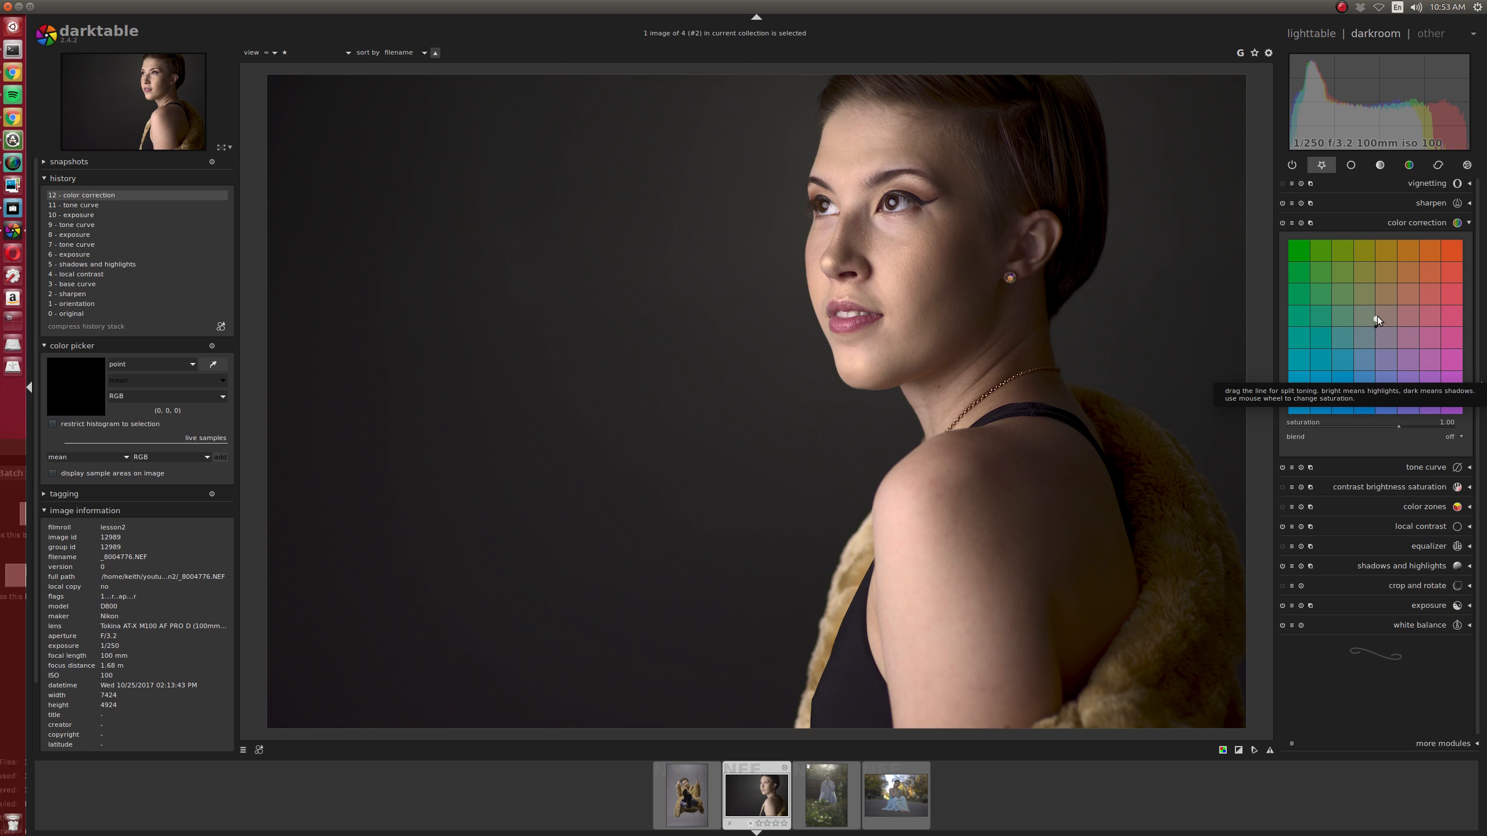
drag(1377, 317, 1456, 280)
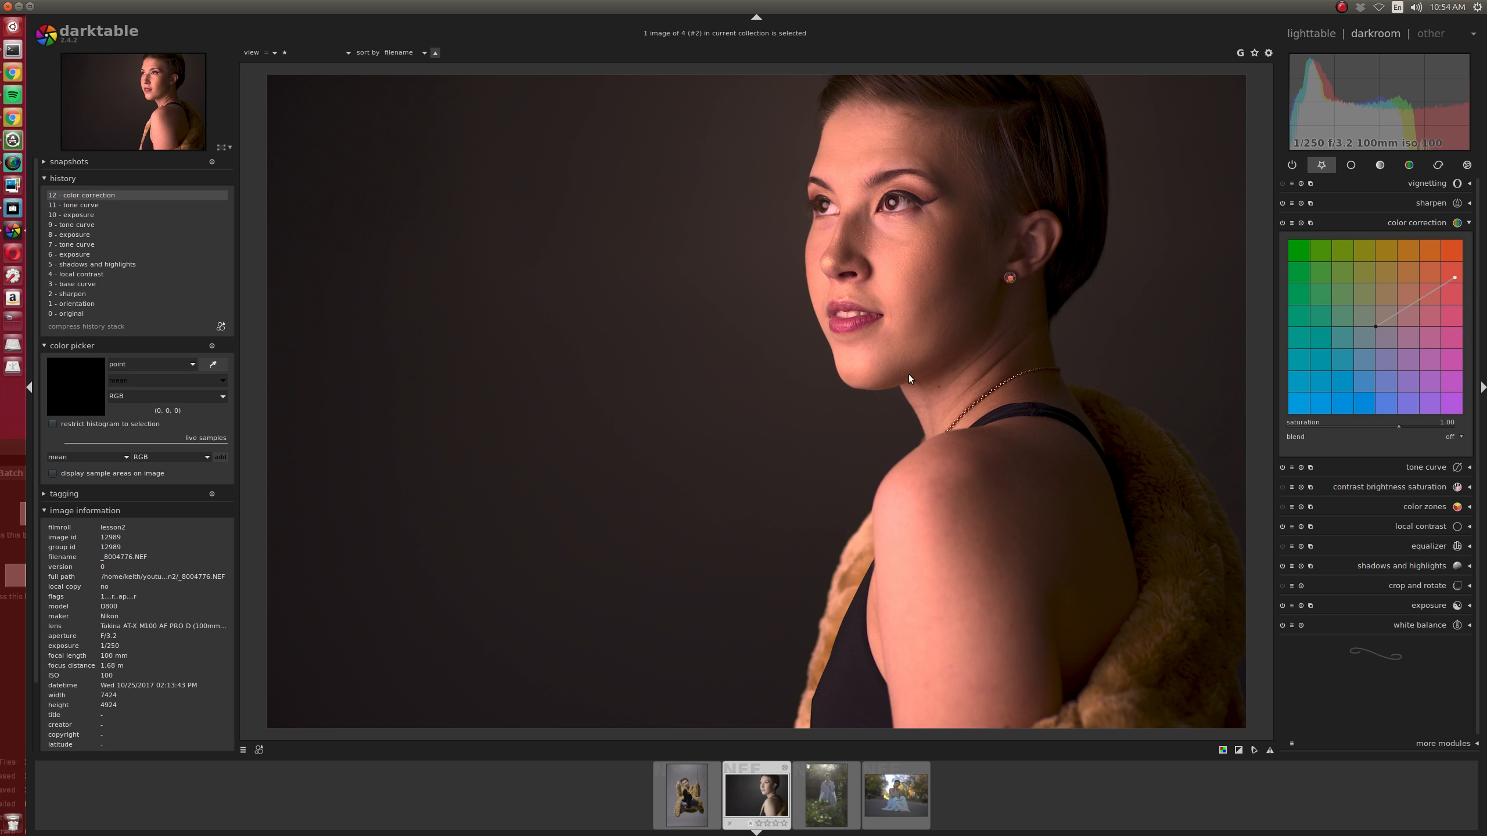
click(1281, 223)
click(1282, 223)
drag(1373, 326, 1351, 368)
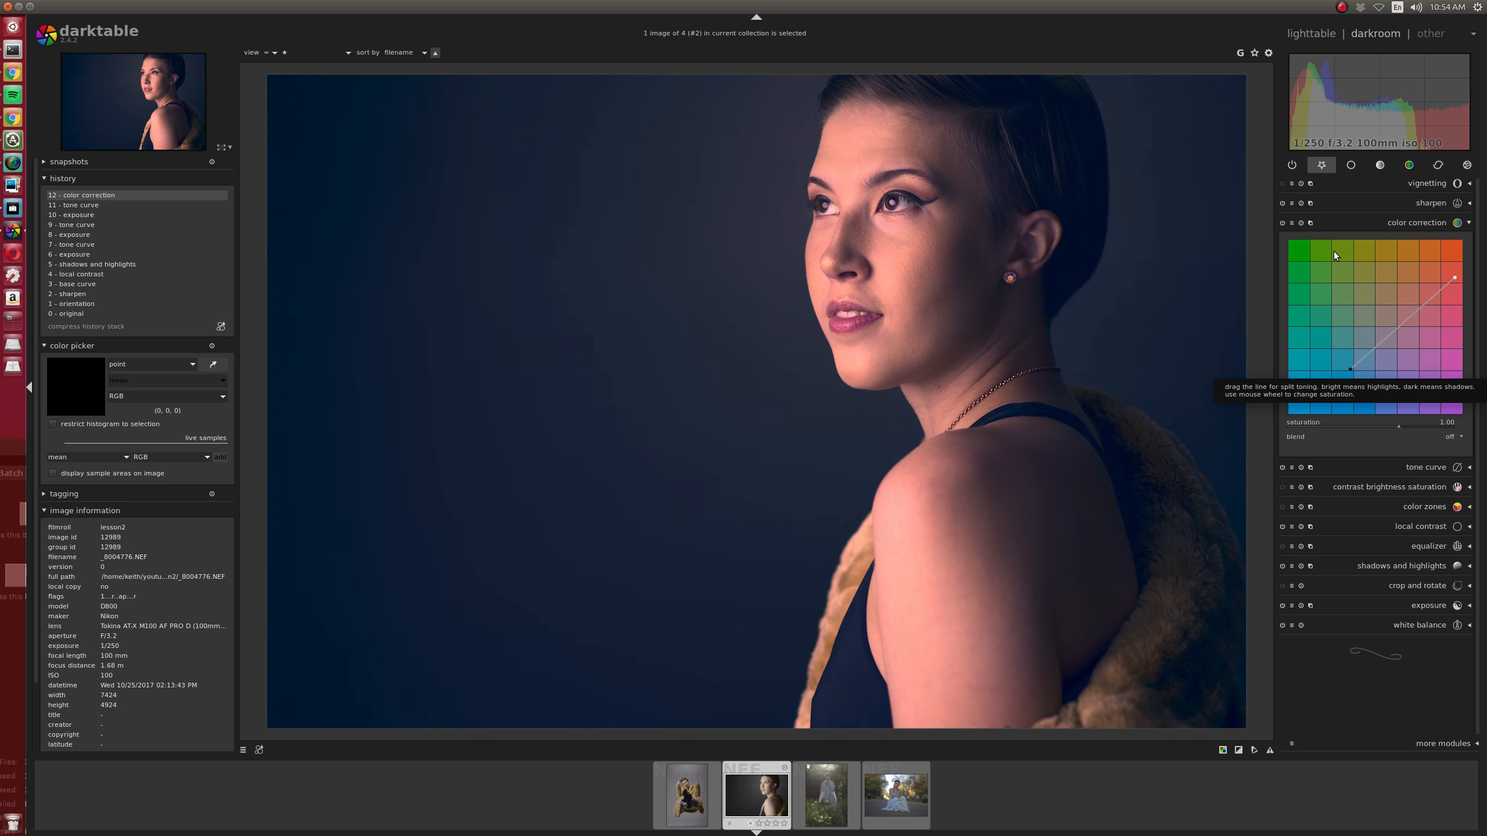
click(1300, 223)
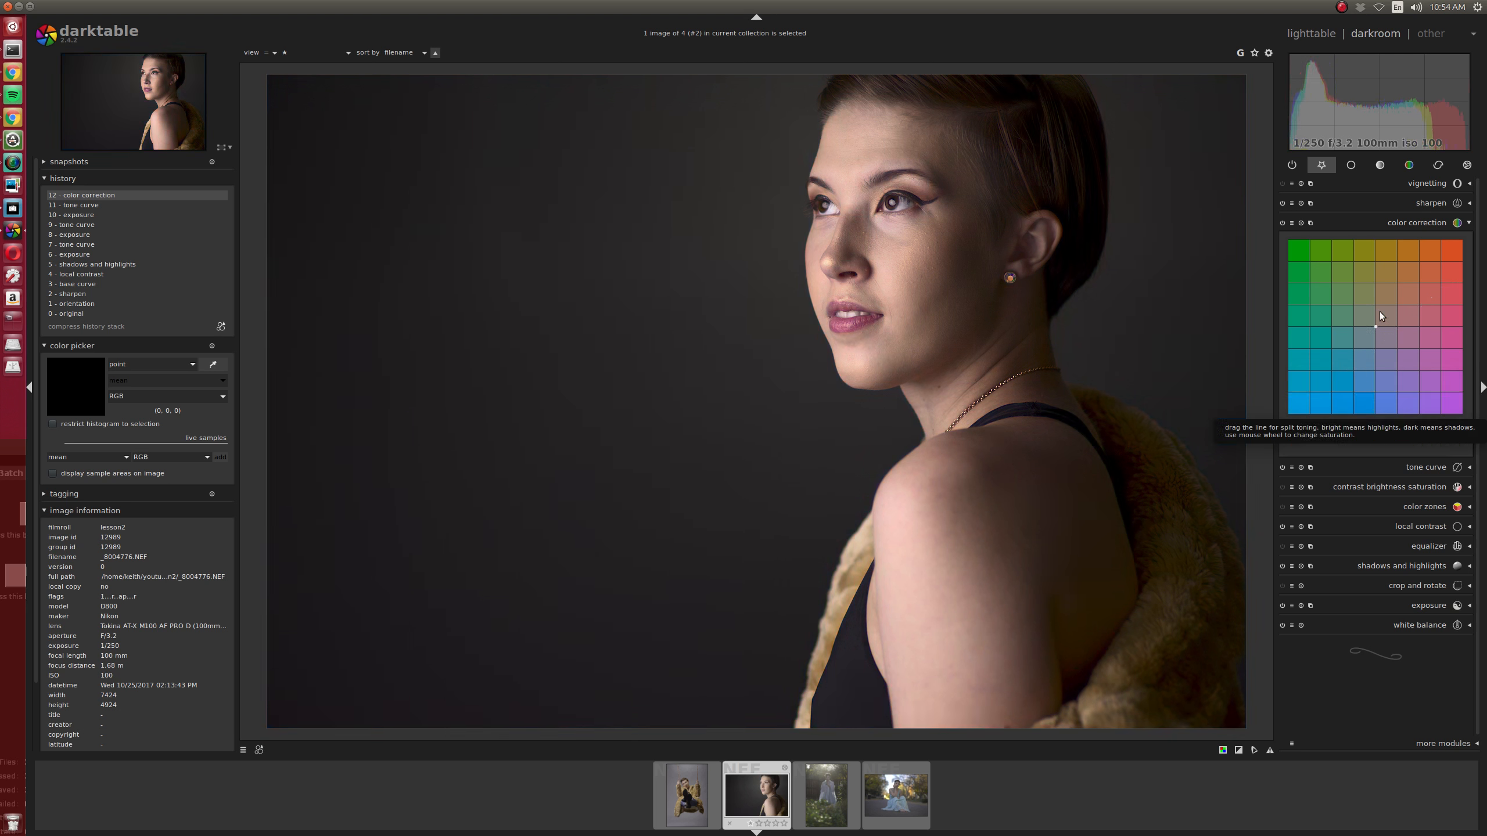
Try blue, purple and near-neutral shadow tints in color correction and tint the highlights cool blue
drag(1379, 324, 1352, 373)
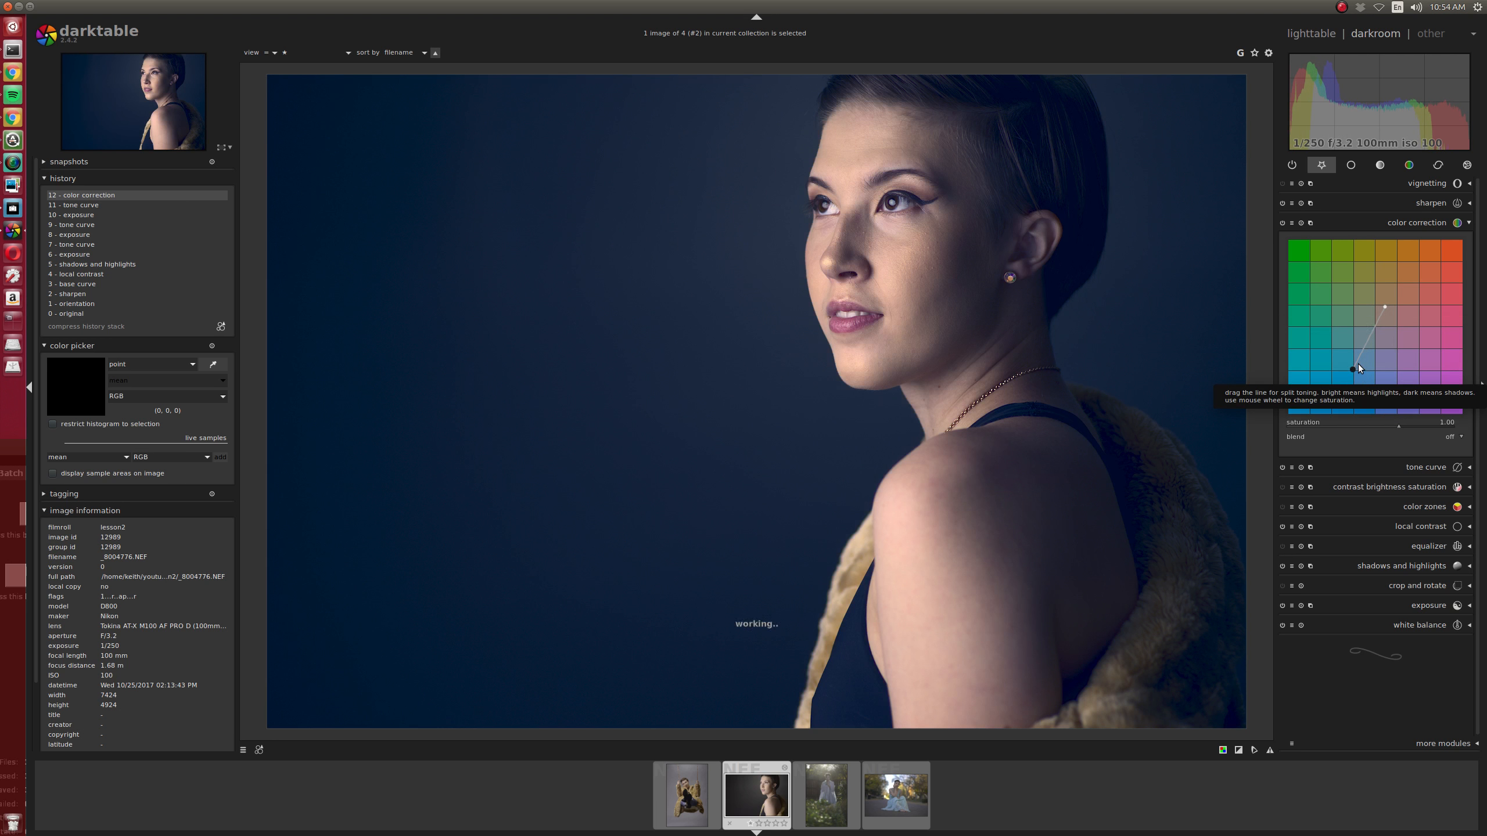
drag(1358, 366, 1375, 368)
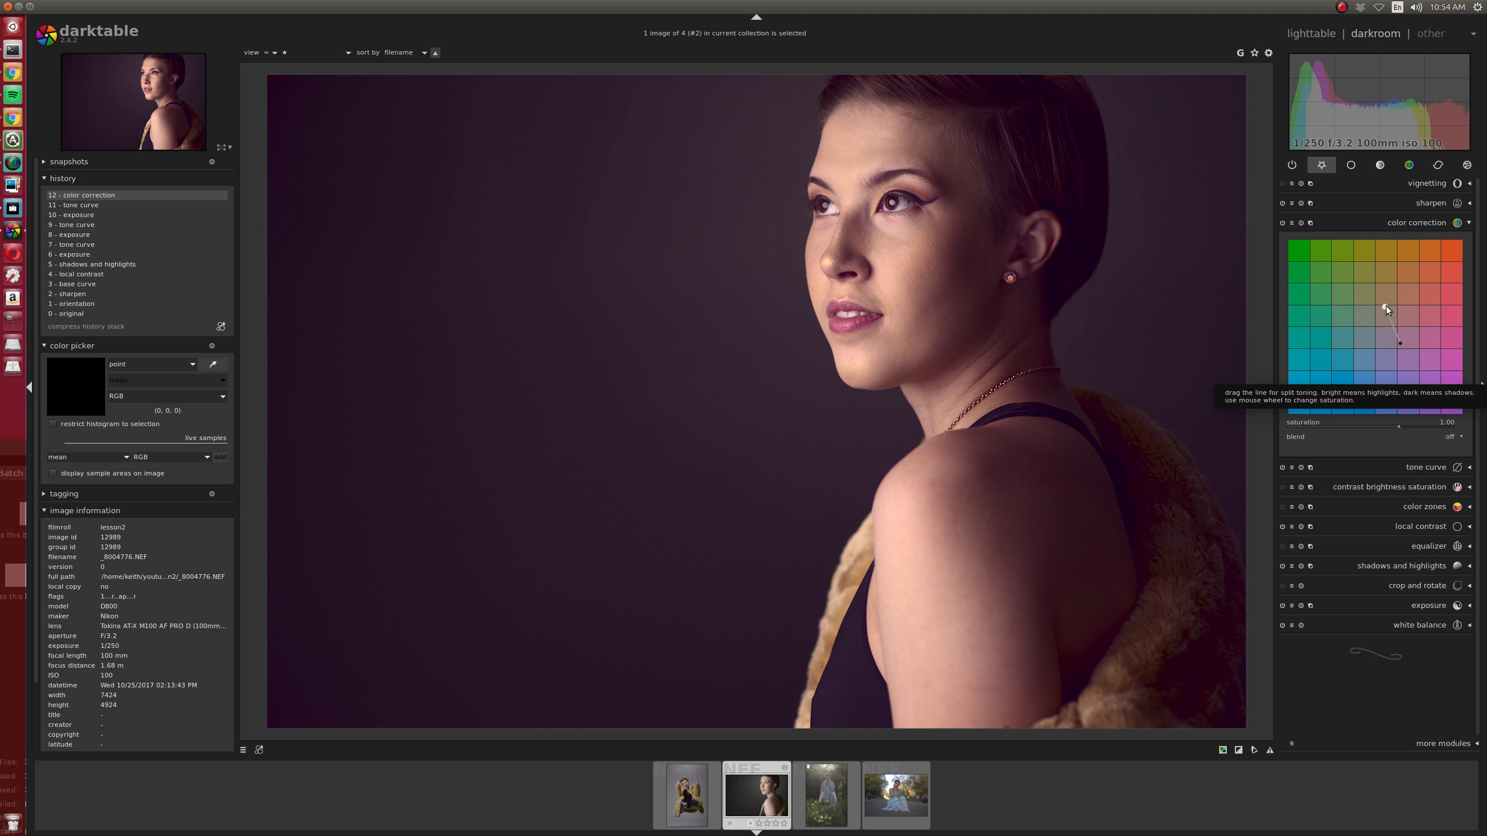
drag(1385, 306, 1332, 371)
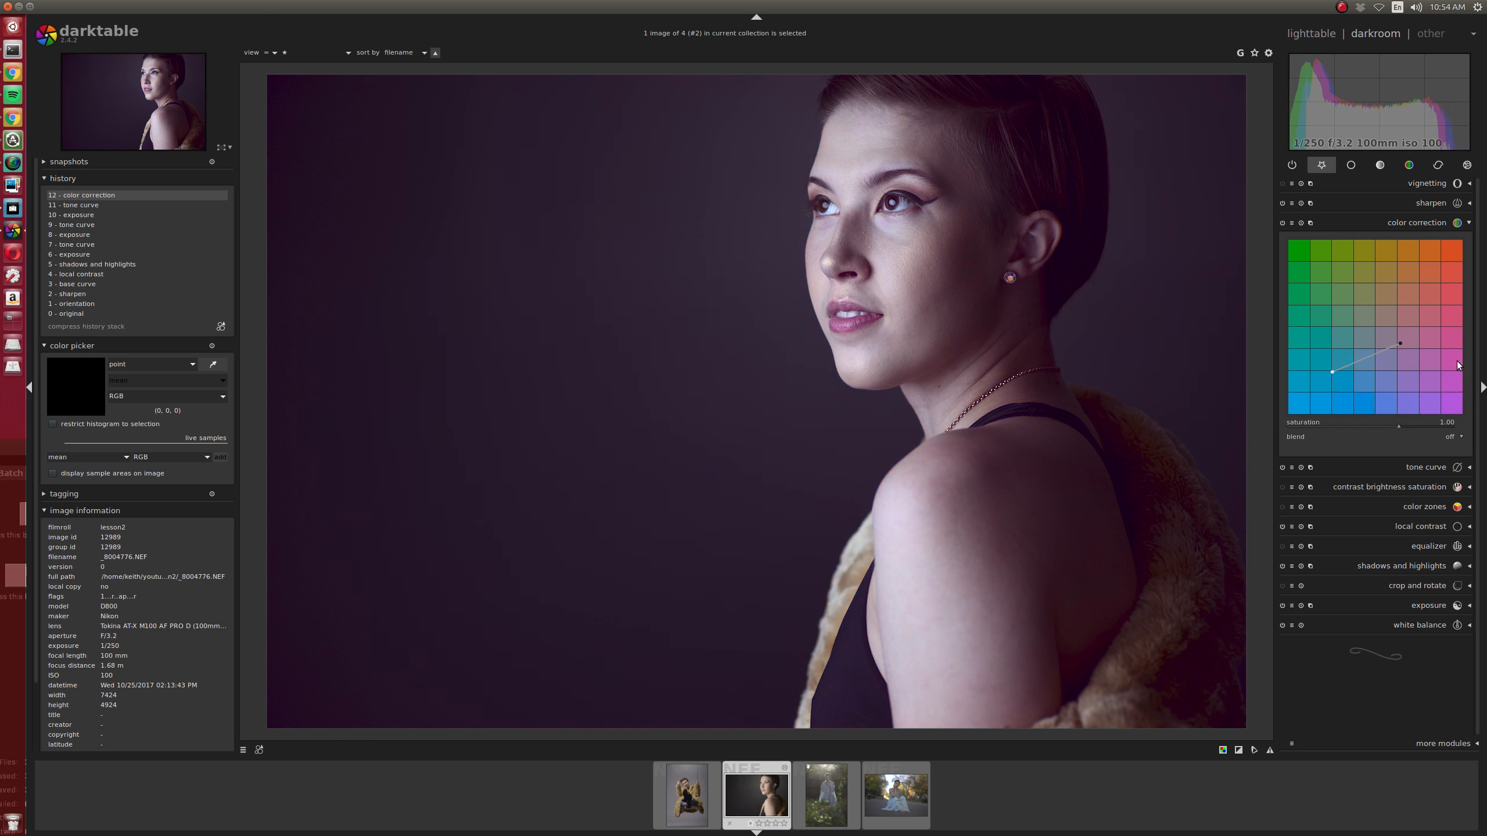
drag(1401, 344, 1382, 346)
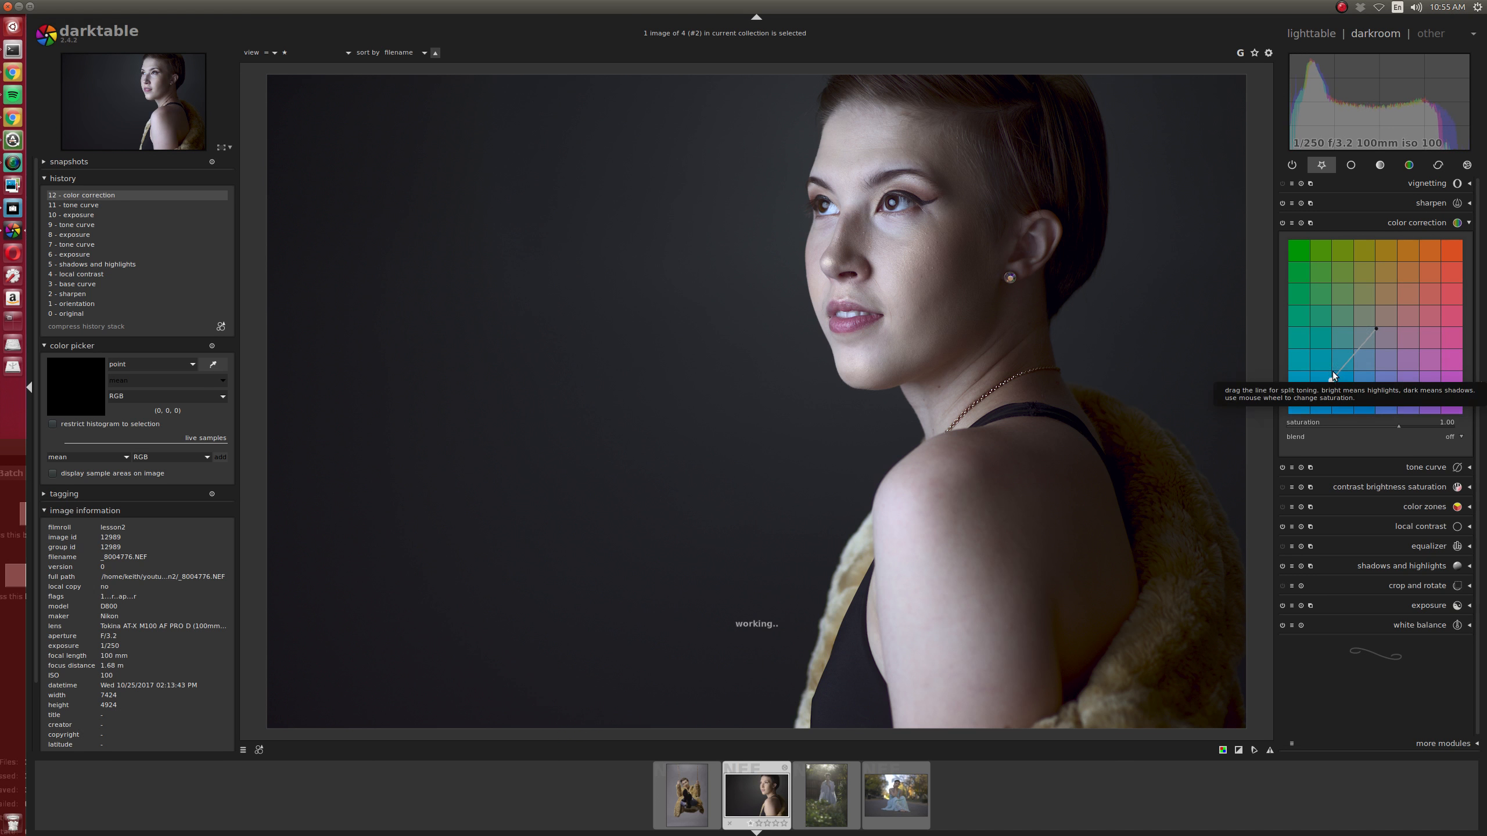
drag(1332, 381, 1331, 384)
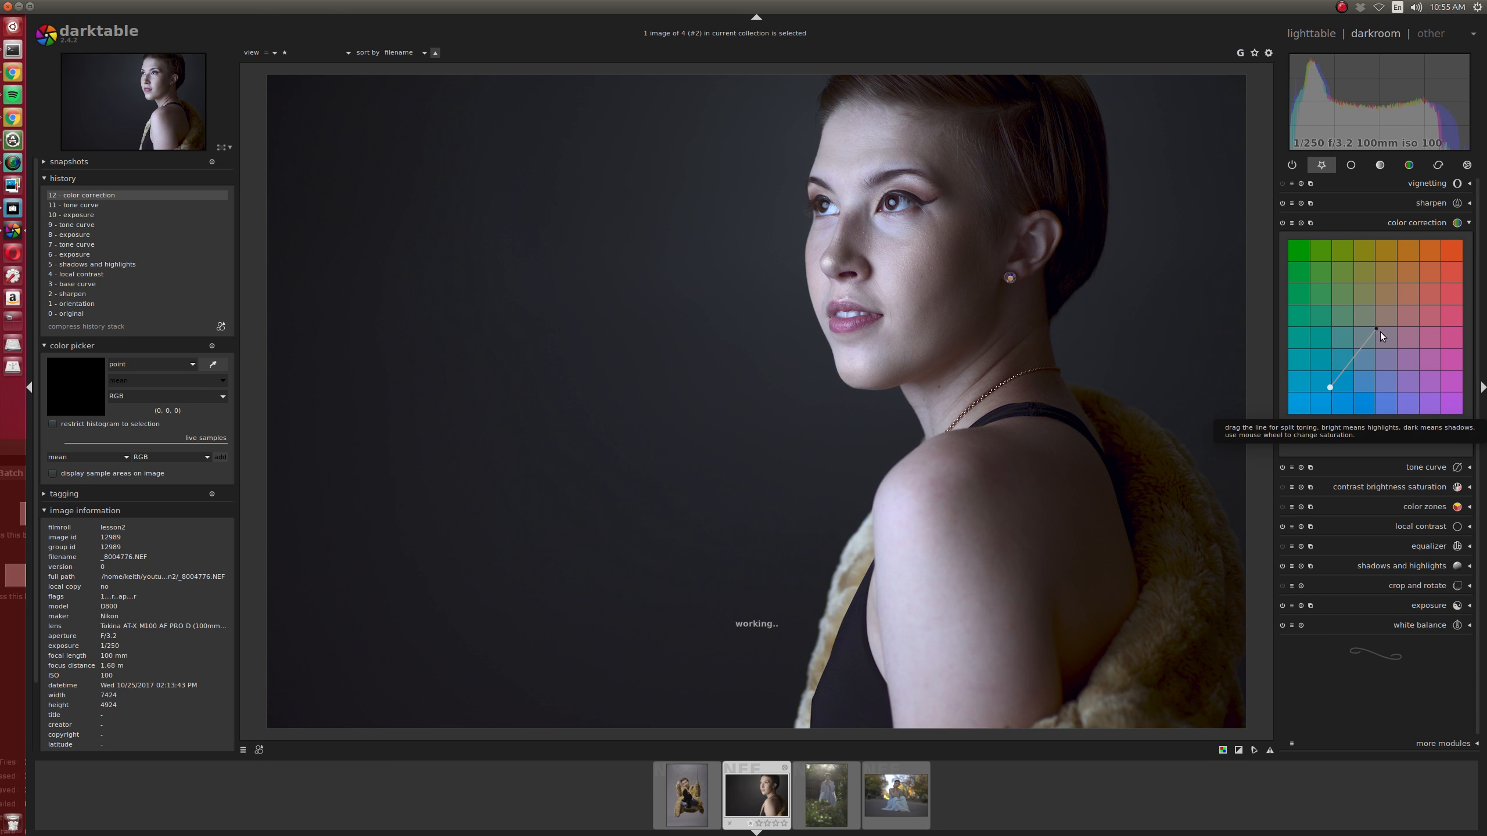
Try yellow and green shadow tints in color correction and settle on a warm orange-brown tint for the shadows
drag(1371, 327, 1380, 321)
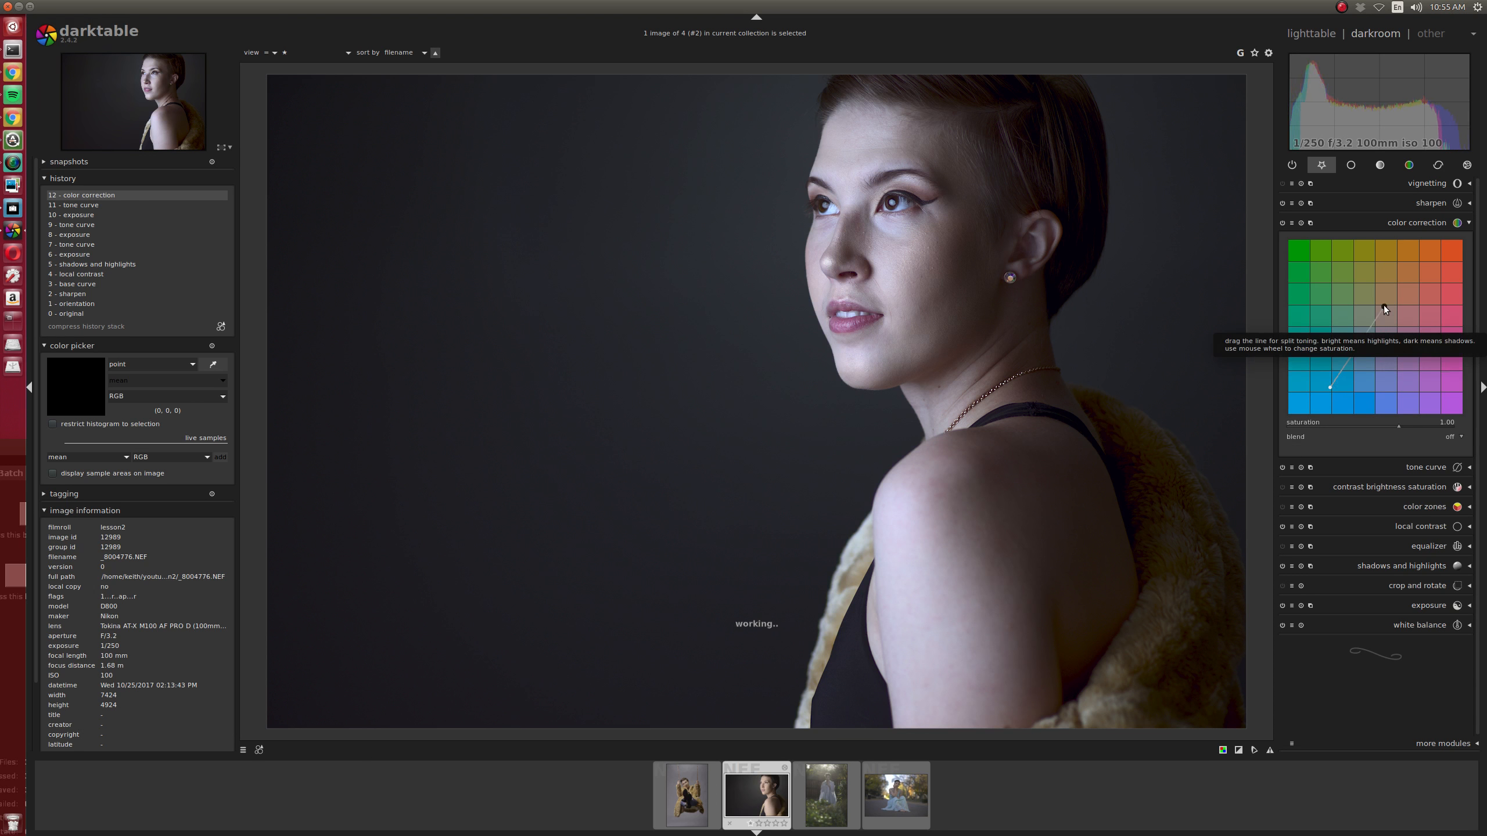
drag(1382, 306, 1383, 287)
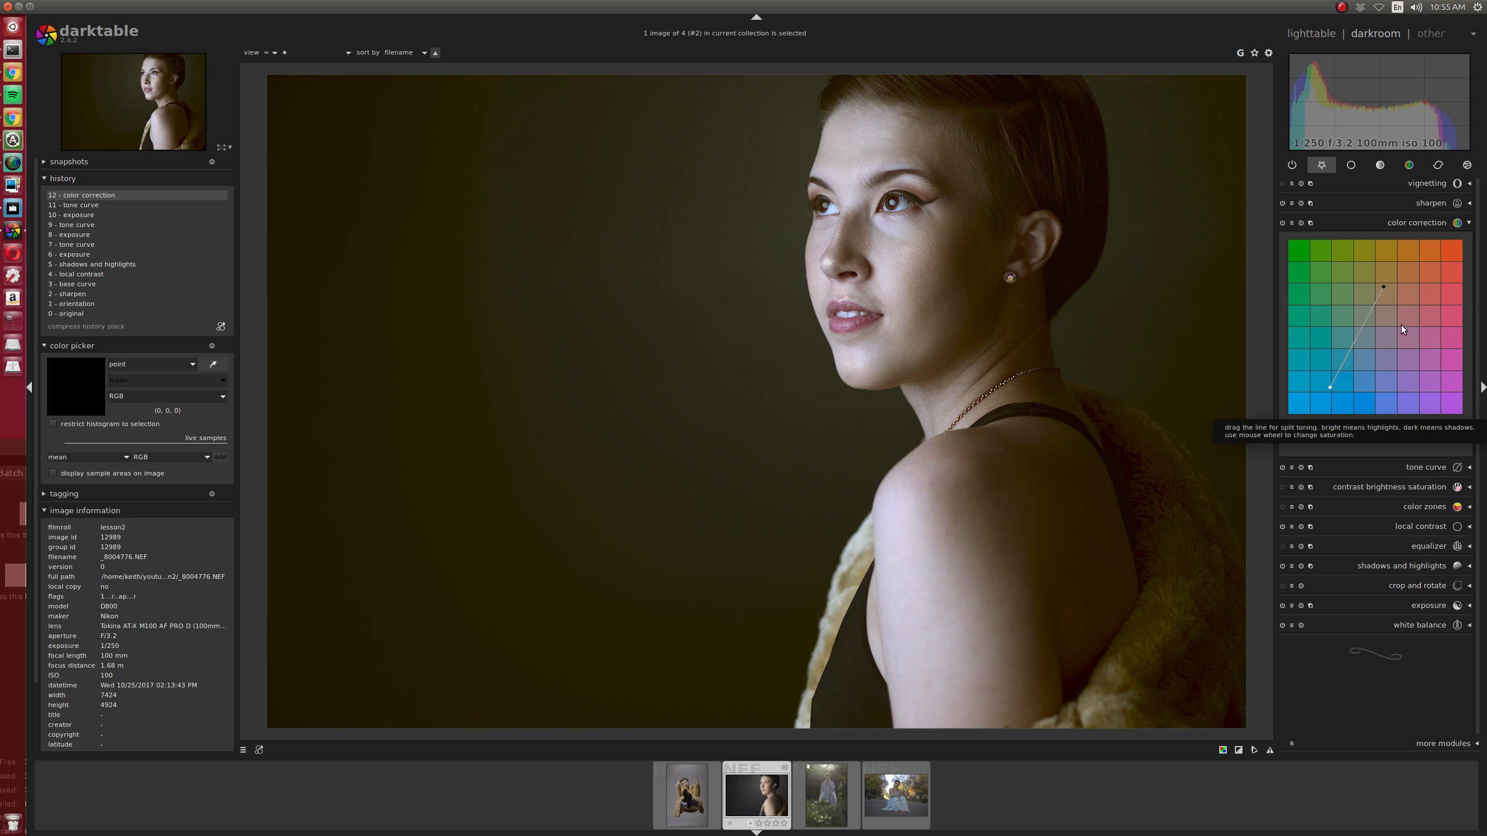
drag(1387, 288, 1343, 284)
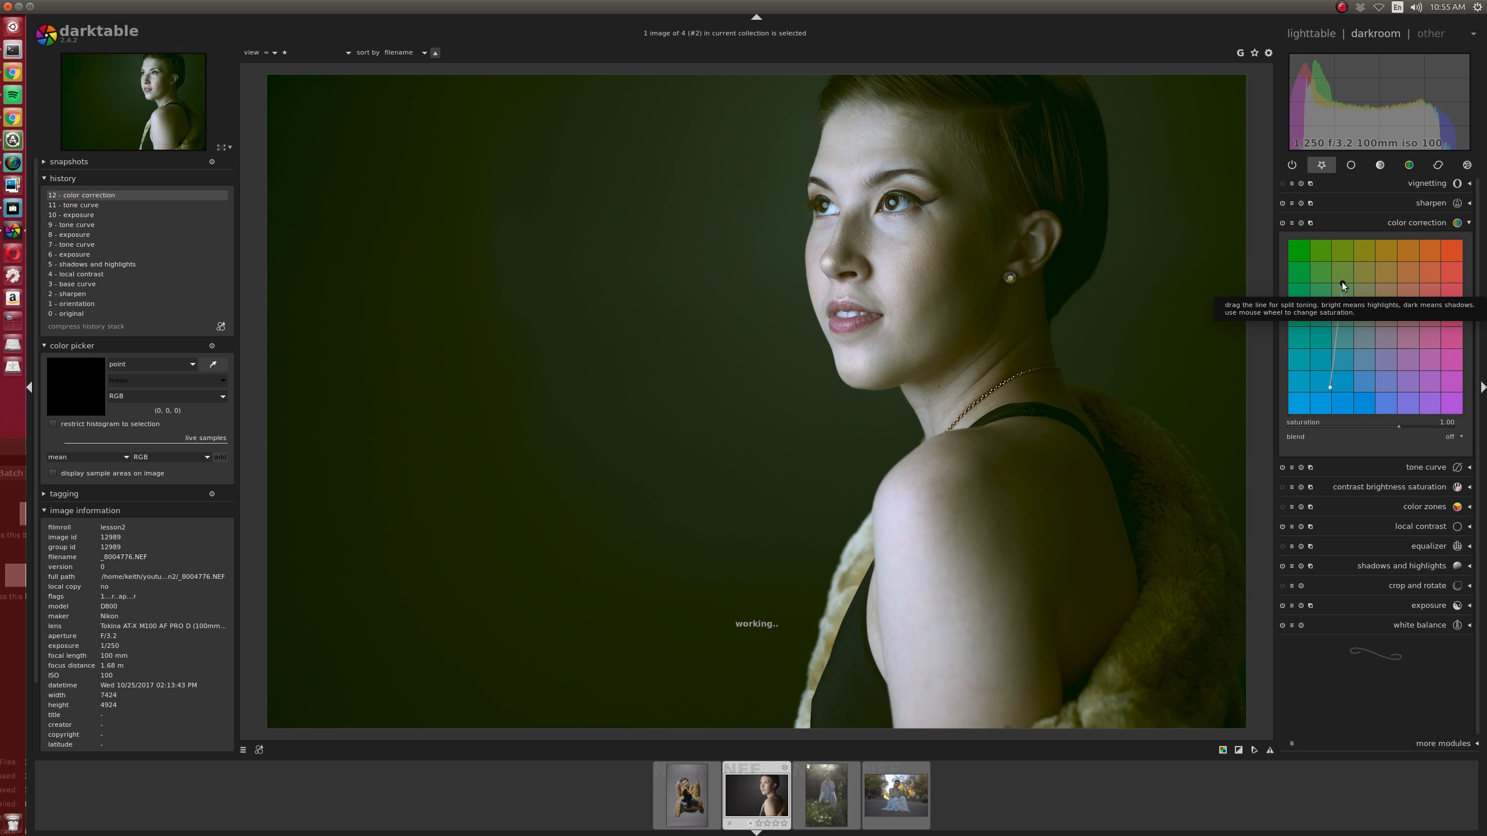
drag(1343, 284, 1402, 284)
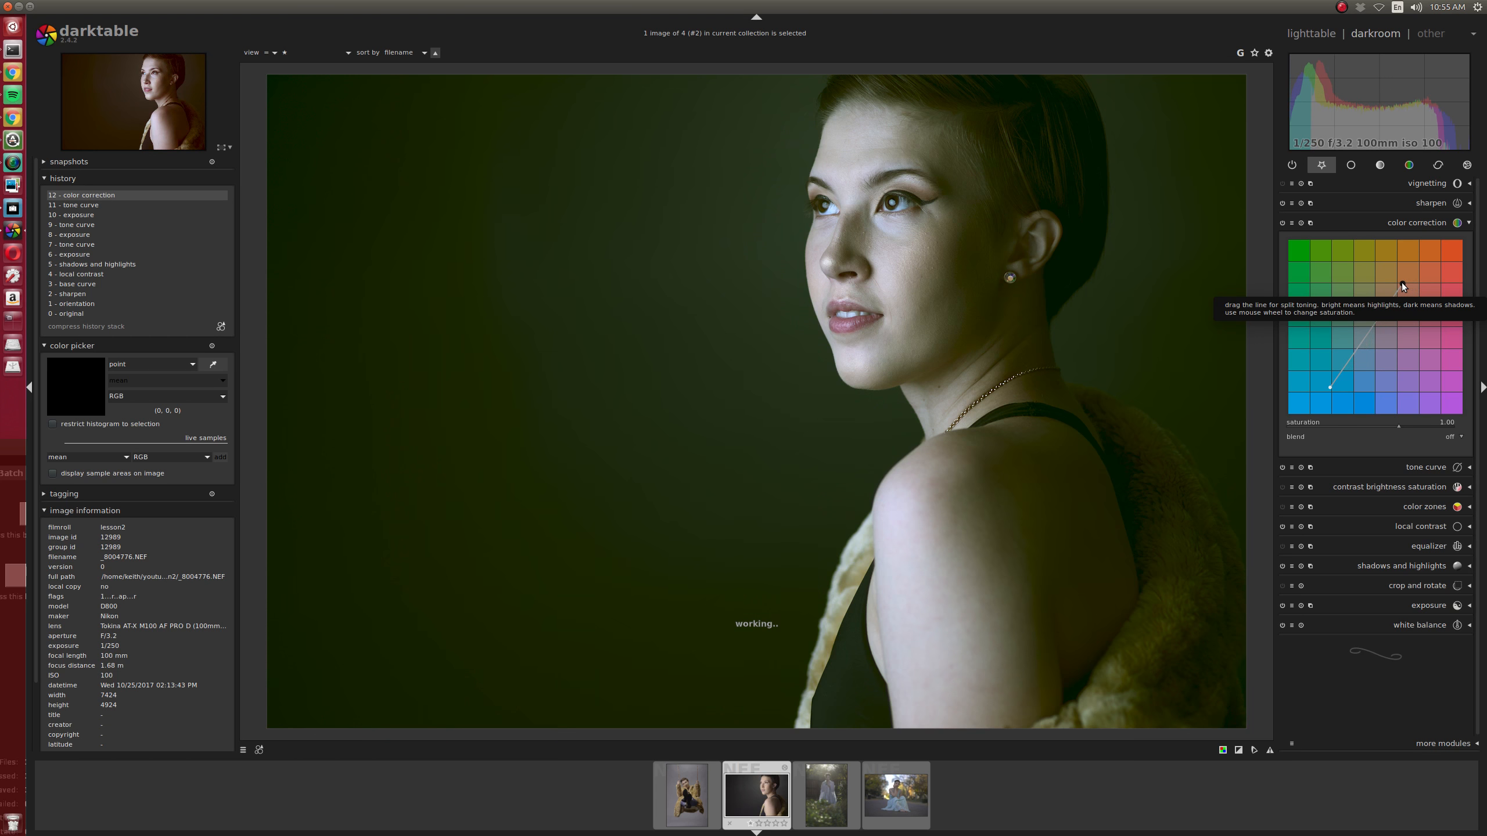
Switch to the outdoor portrait of the woman in the blue dress and straighten it along the road's horizon with crop and rotate
click(1405, 221)
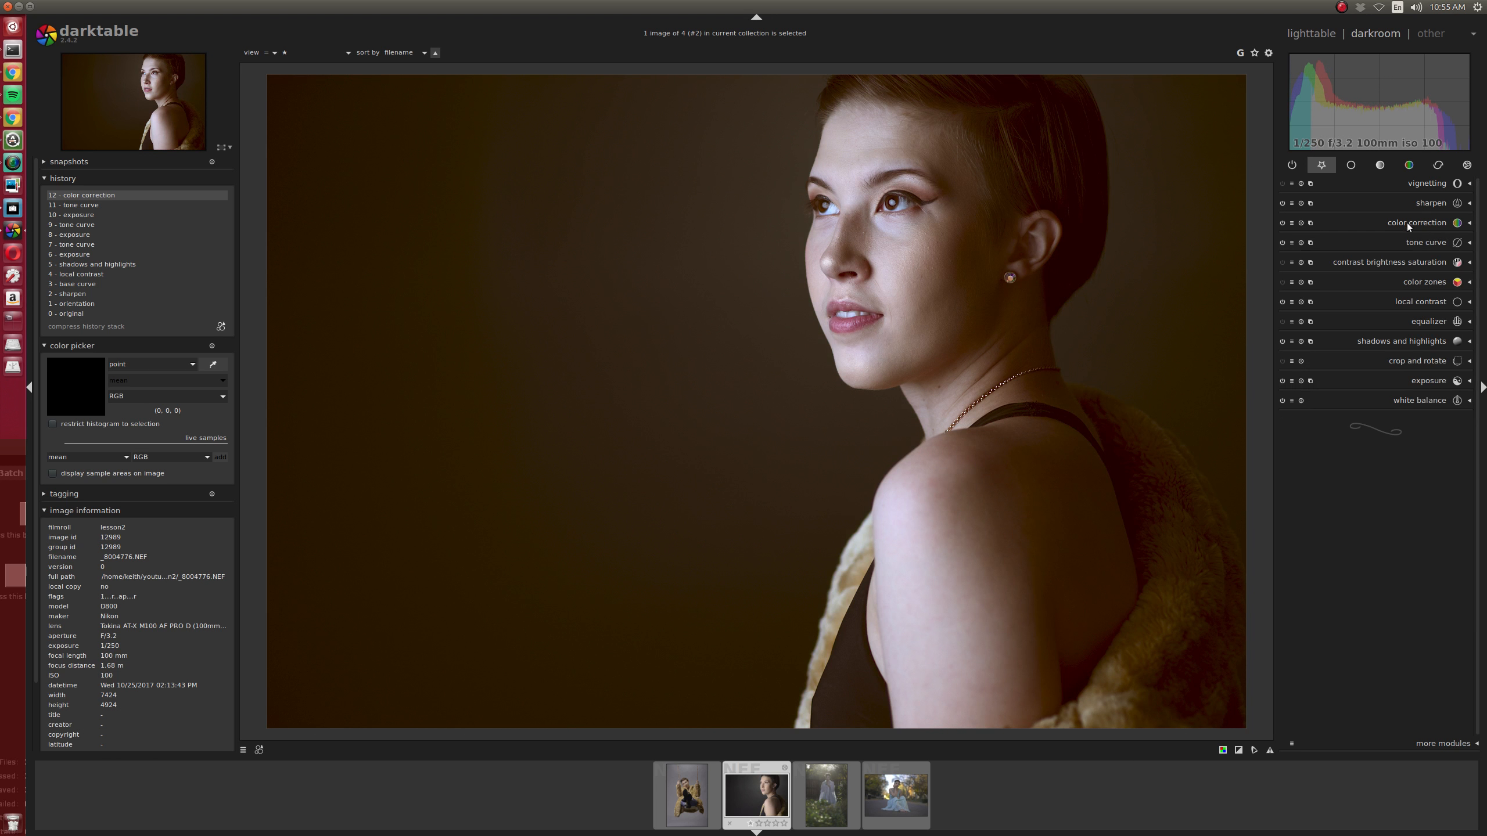
click(1424, 283)
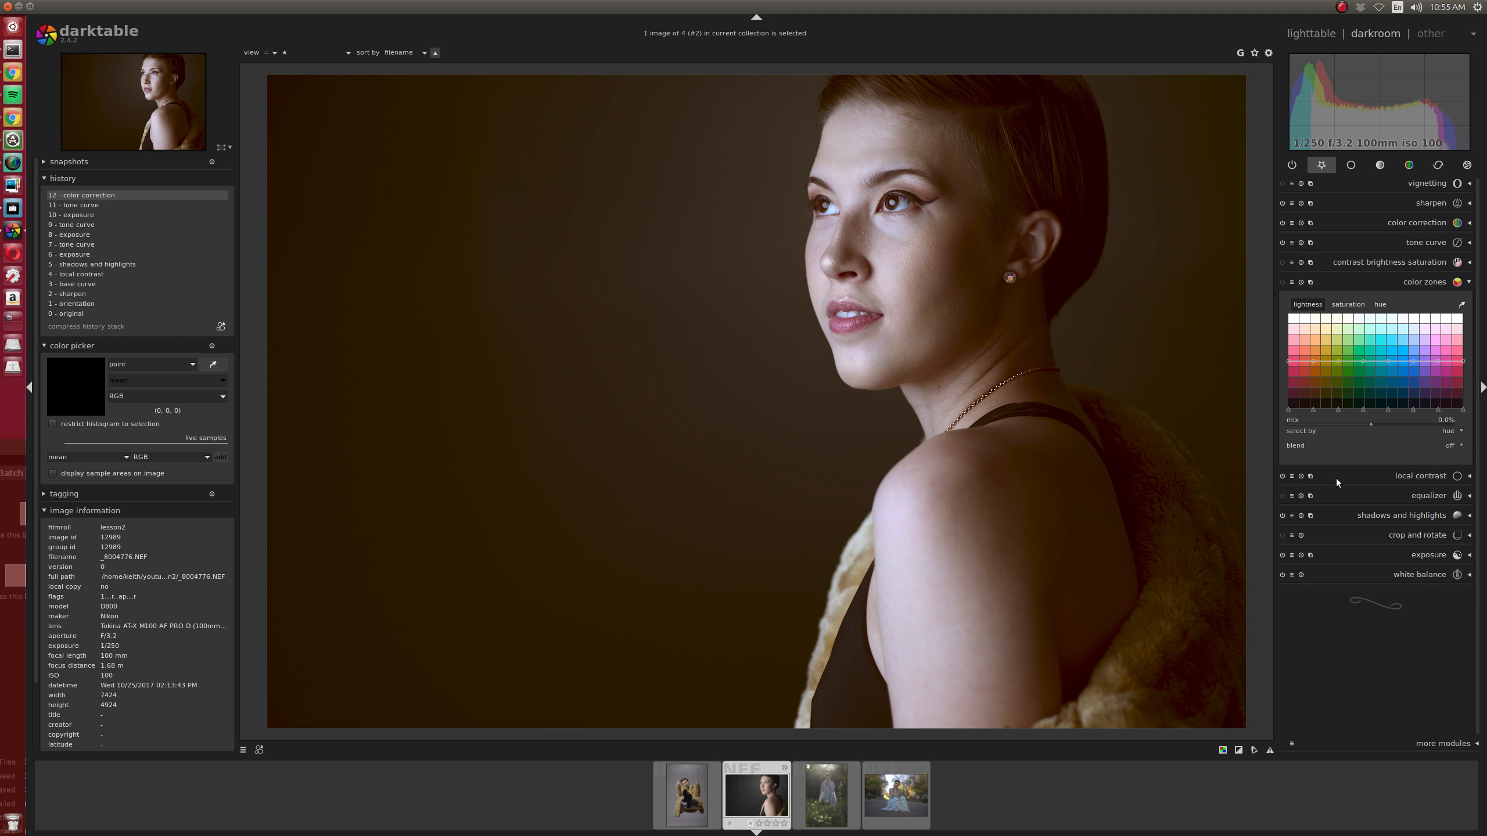
click(922, 802)
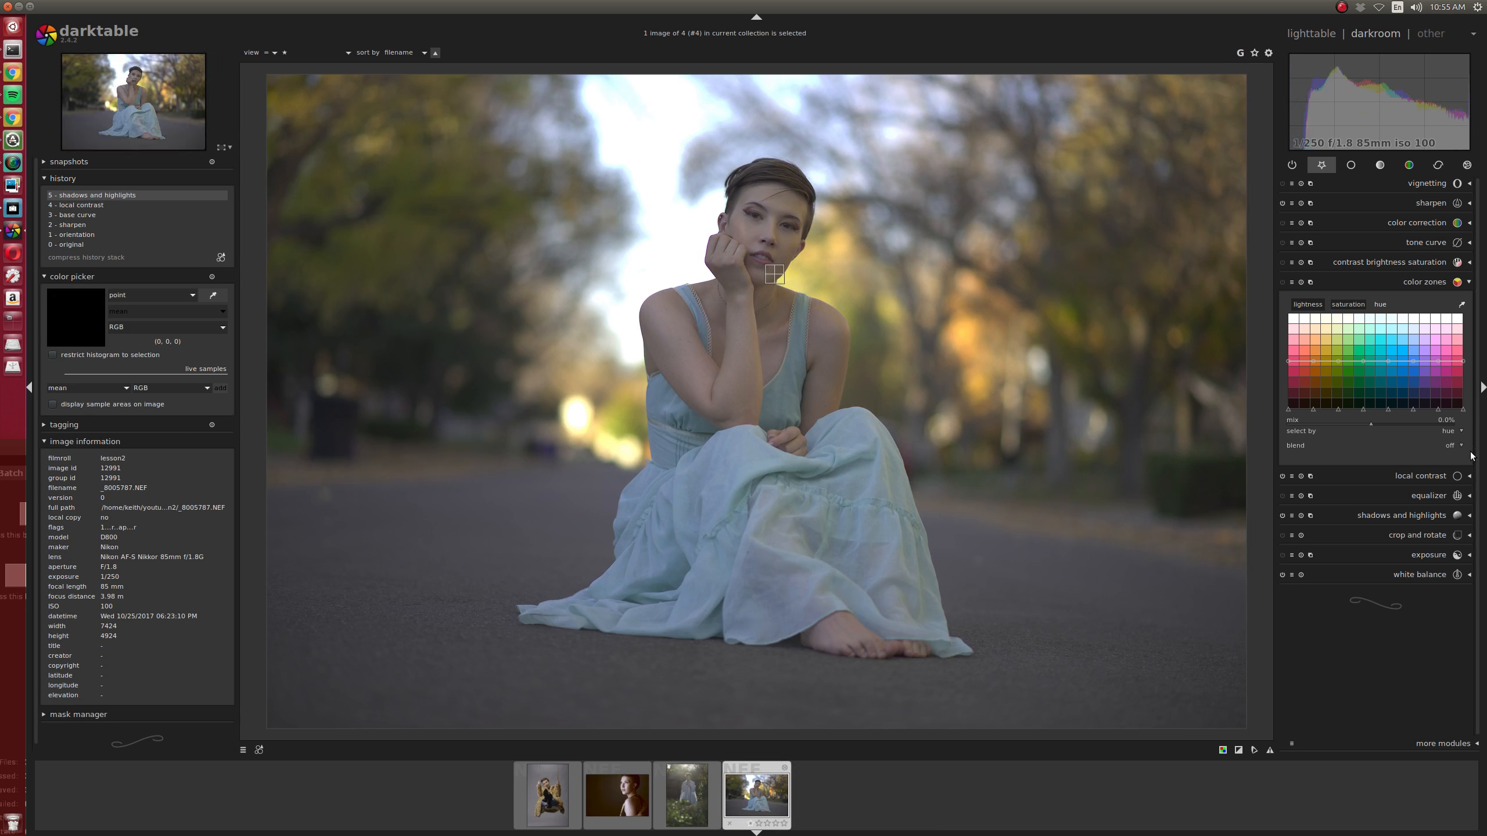
click(1420, 535)
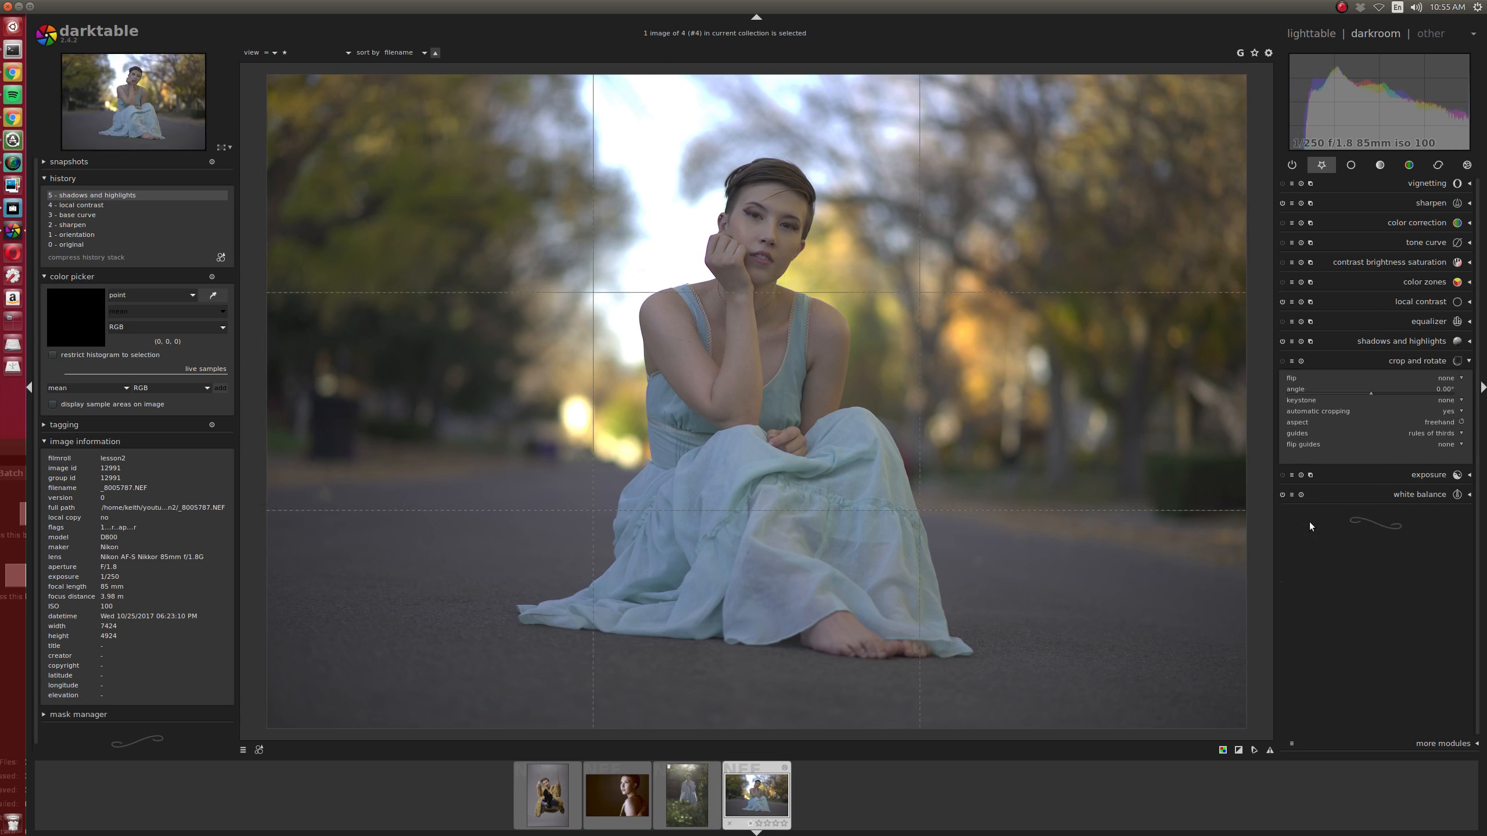
drag(365, 422, 1186, 488)
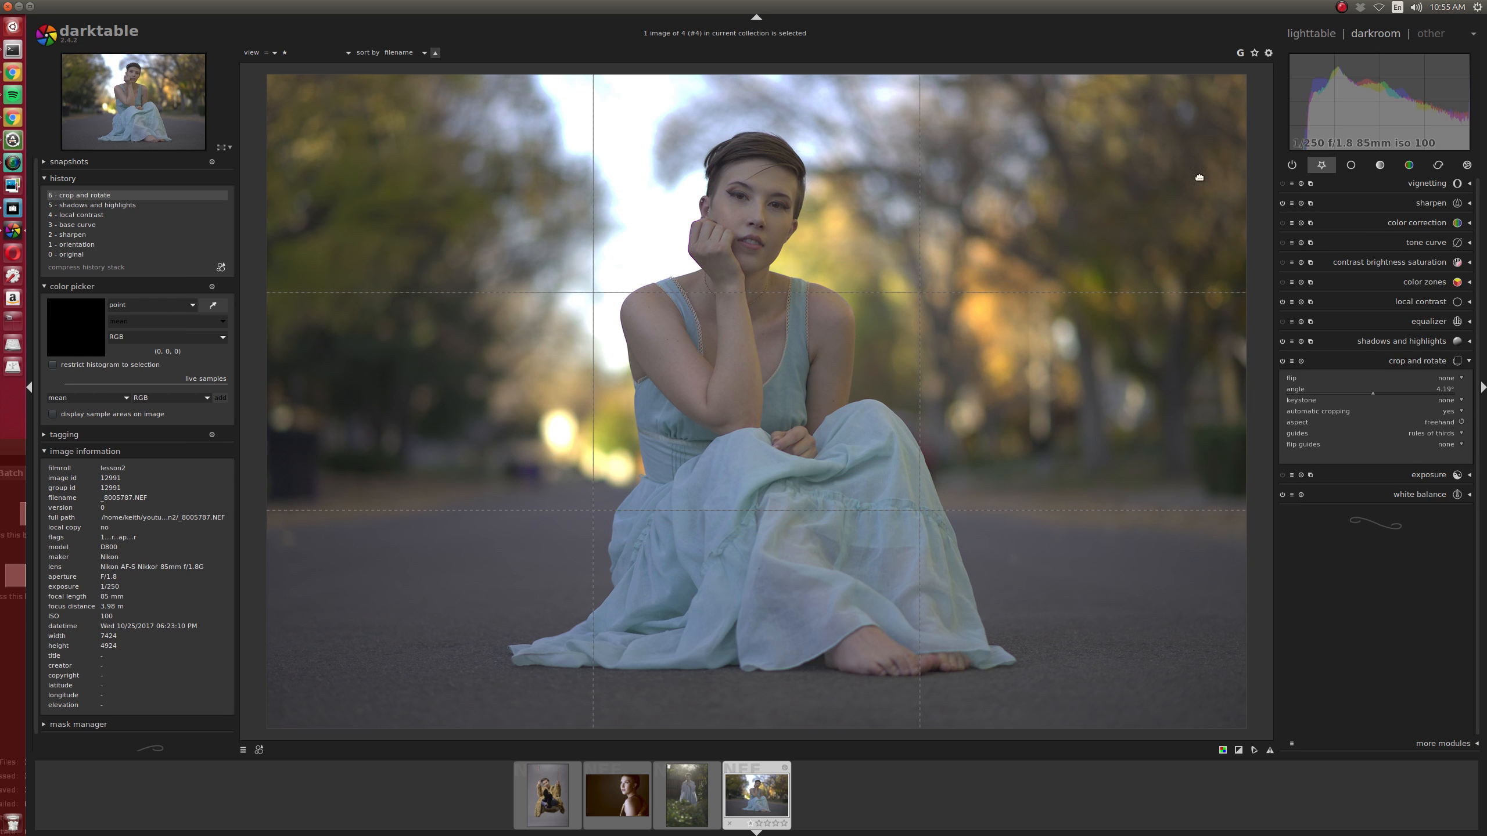
Sample the blue dress in color zones and raise the saturation of its hue, aligning the curve node with the sampled color
click(1429, 283)
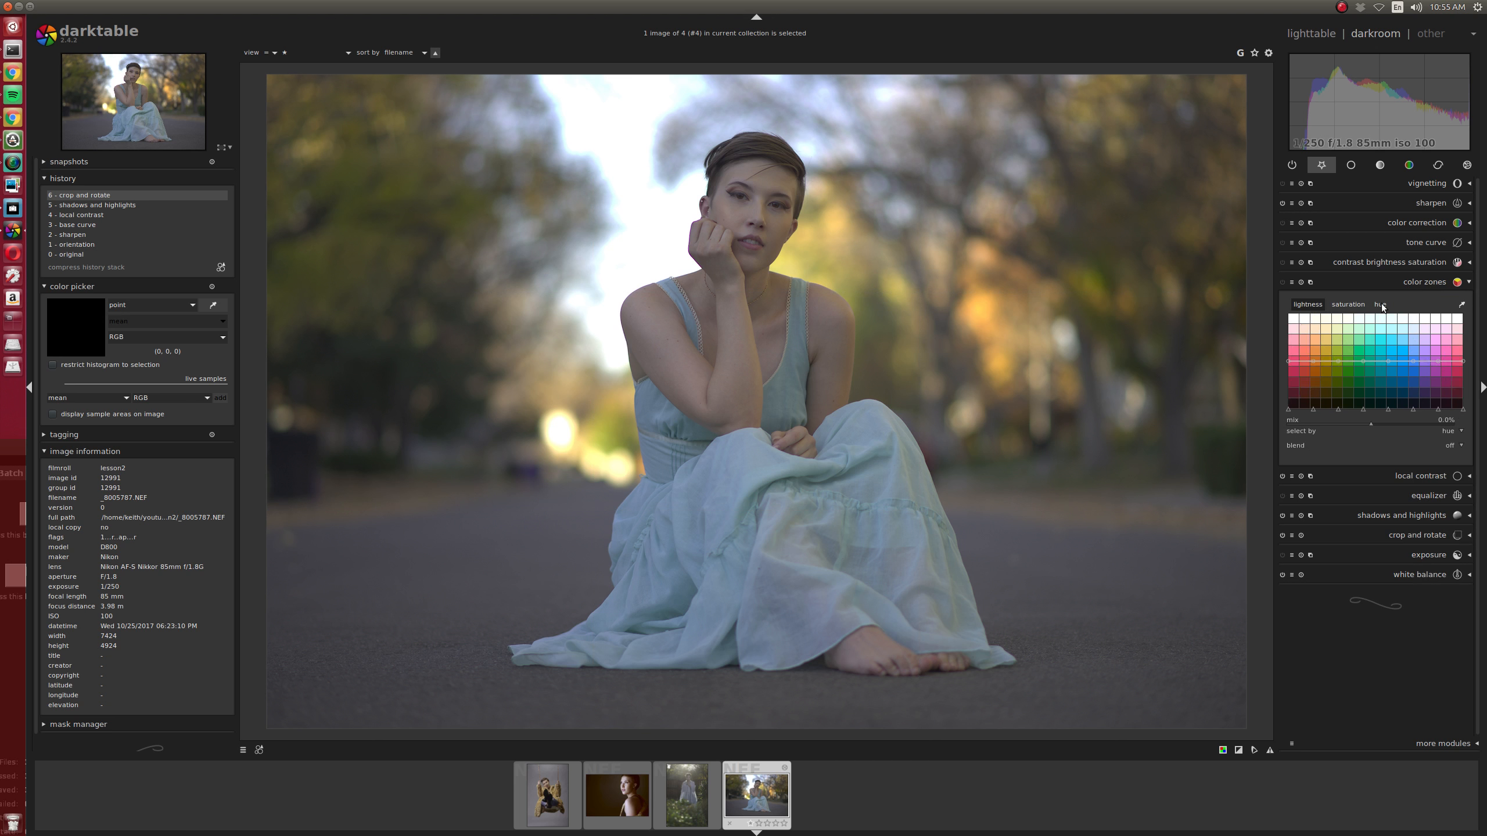
click(1346, 305)
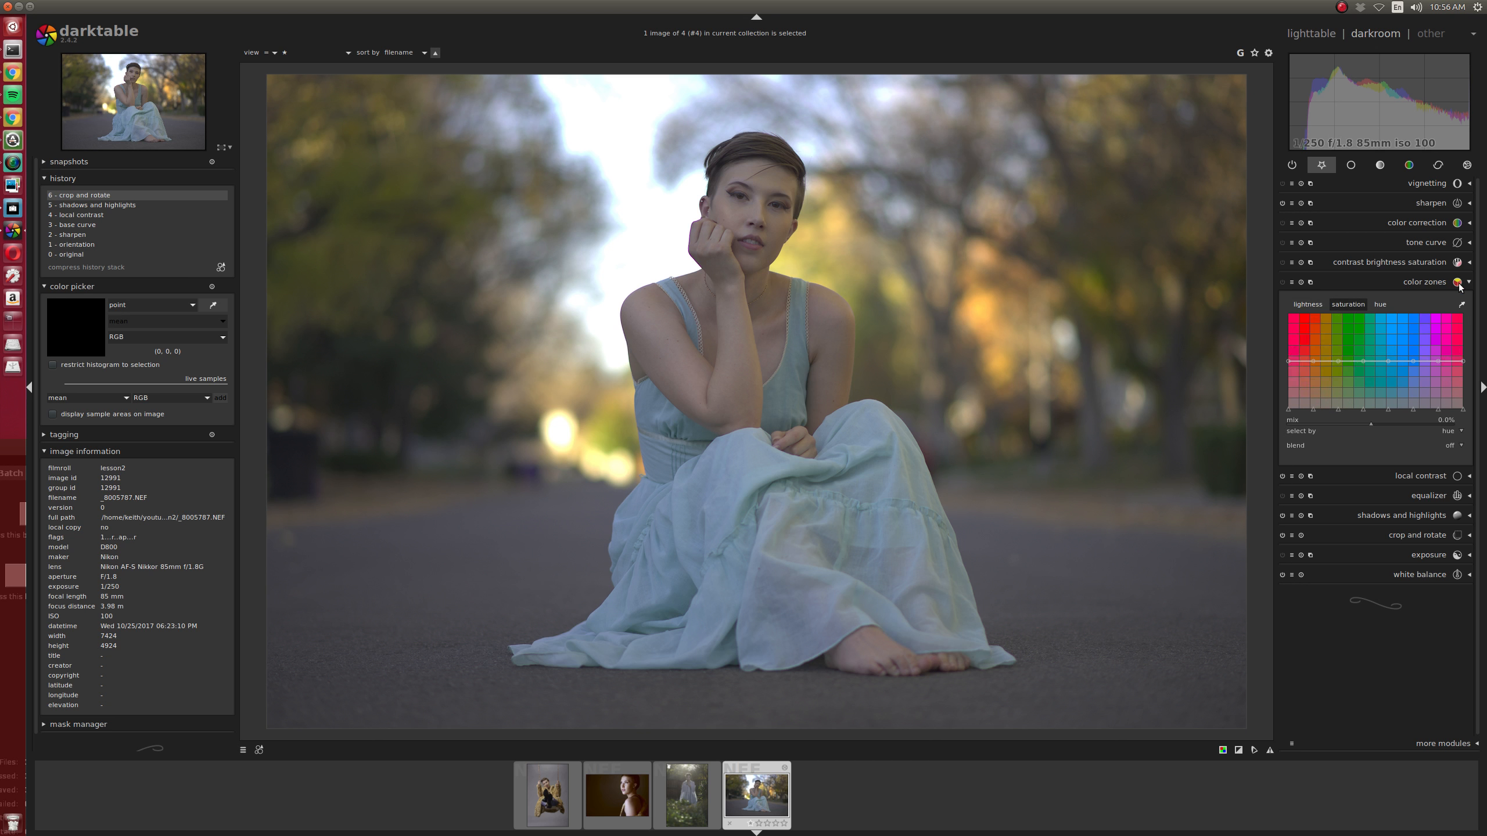
click(1462, 304)
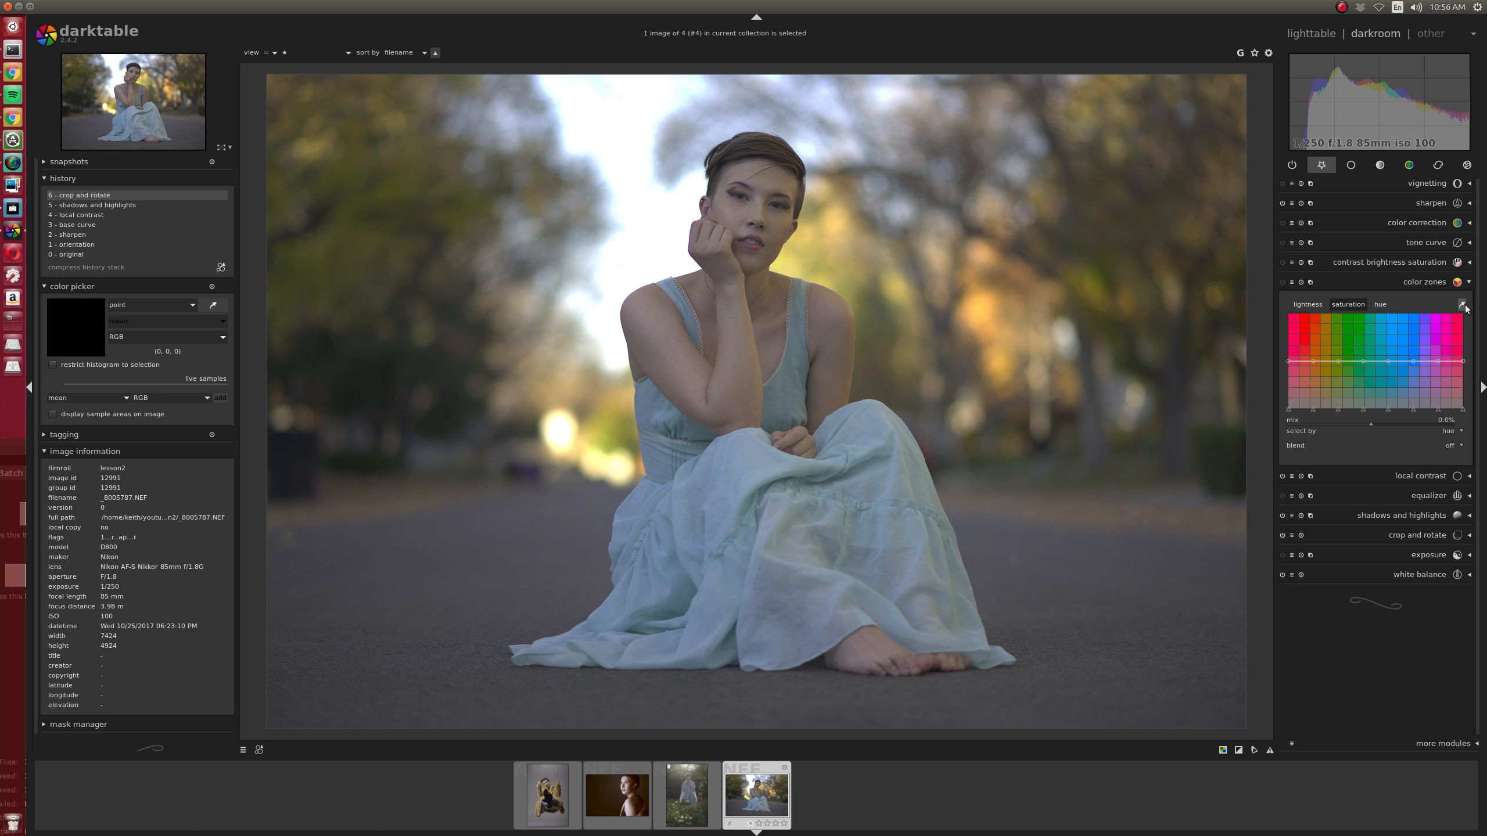
click(870, 473)
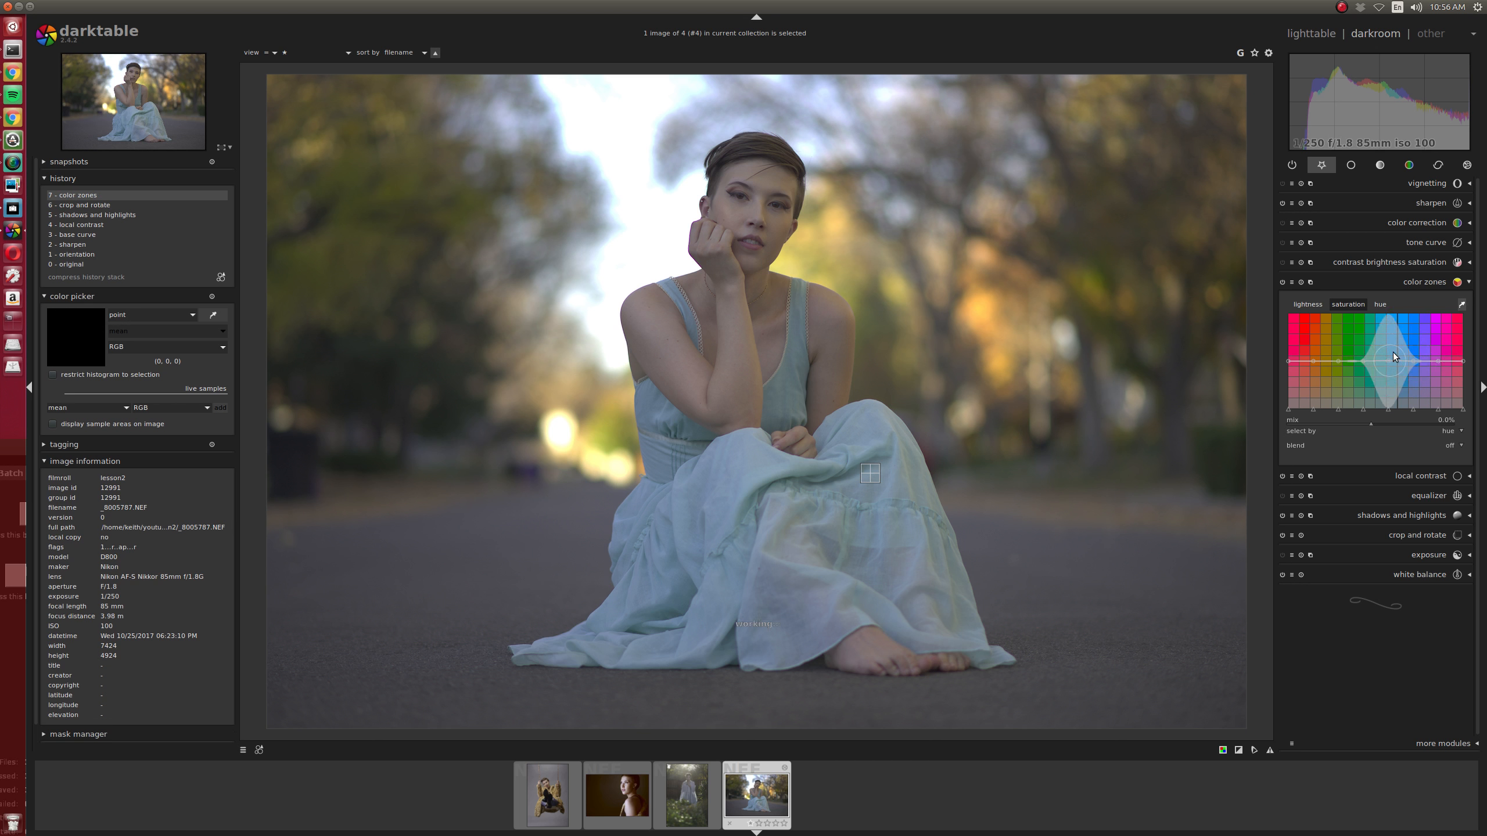
drag(1393, 335, 1415, 358)
drag(1390, 409, 1397, 408)
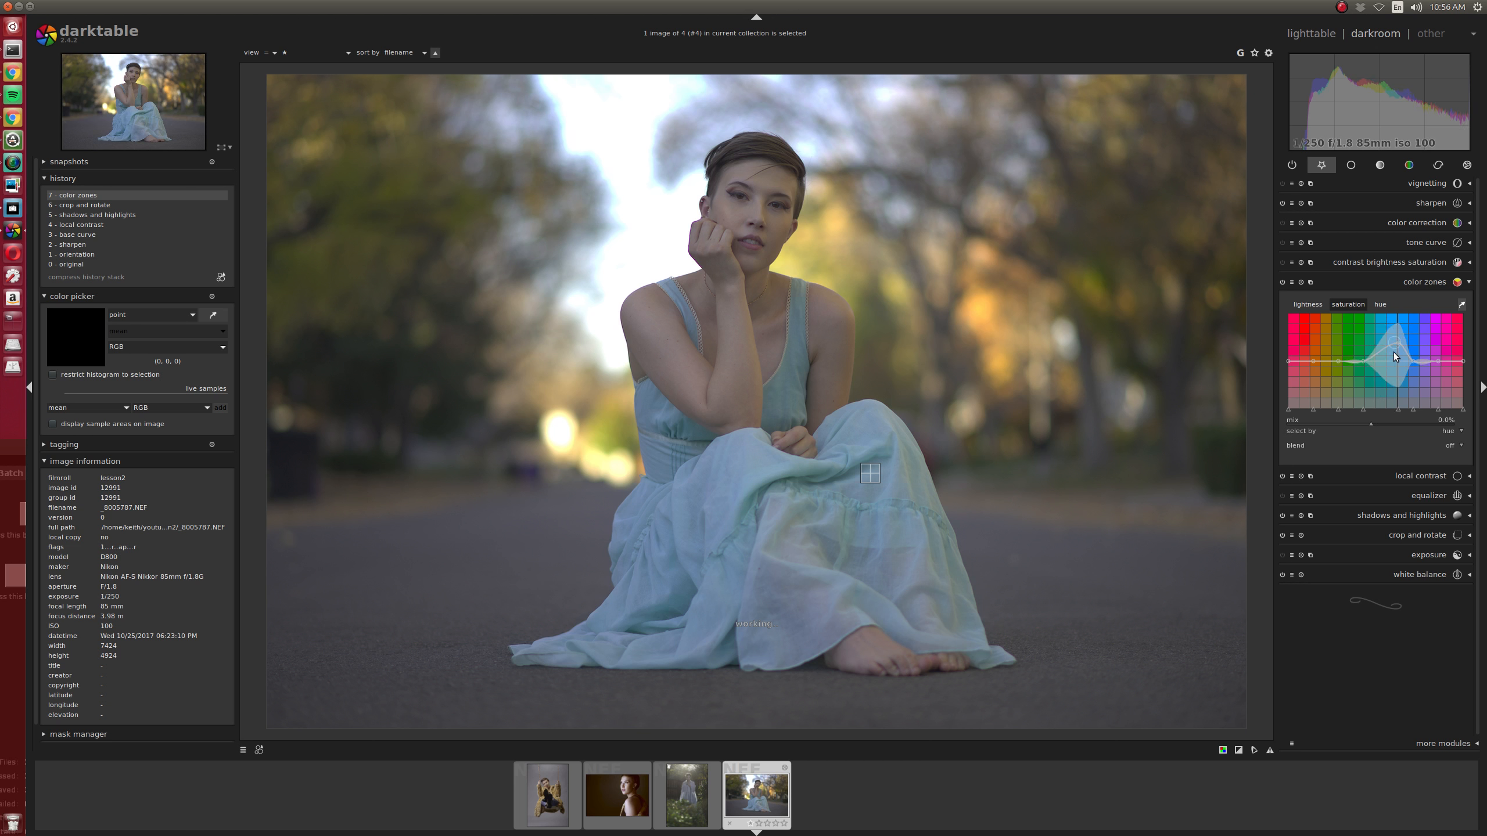
Fine-tune how wide a hue range the dress's saturation adjustment affects and compare the photo with color zones off and on
scroll(1396, 407, down, 4)
scroll(1398, 411, up, 2)
click(1282, 282)
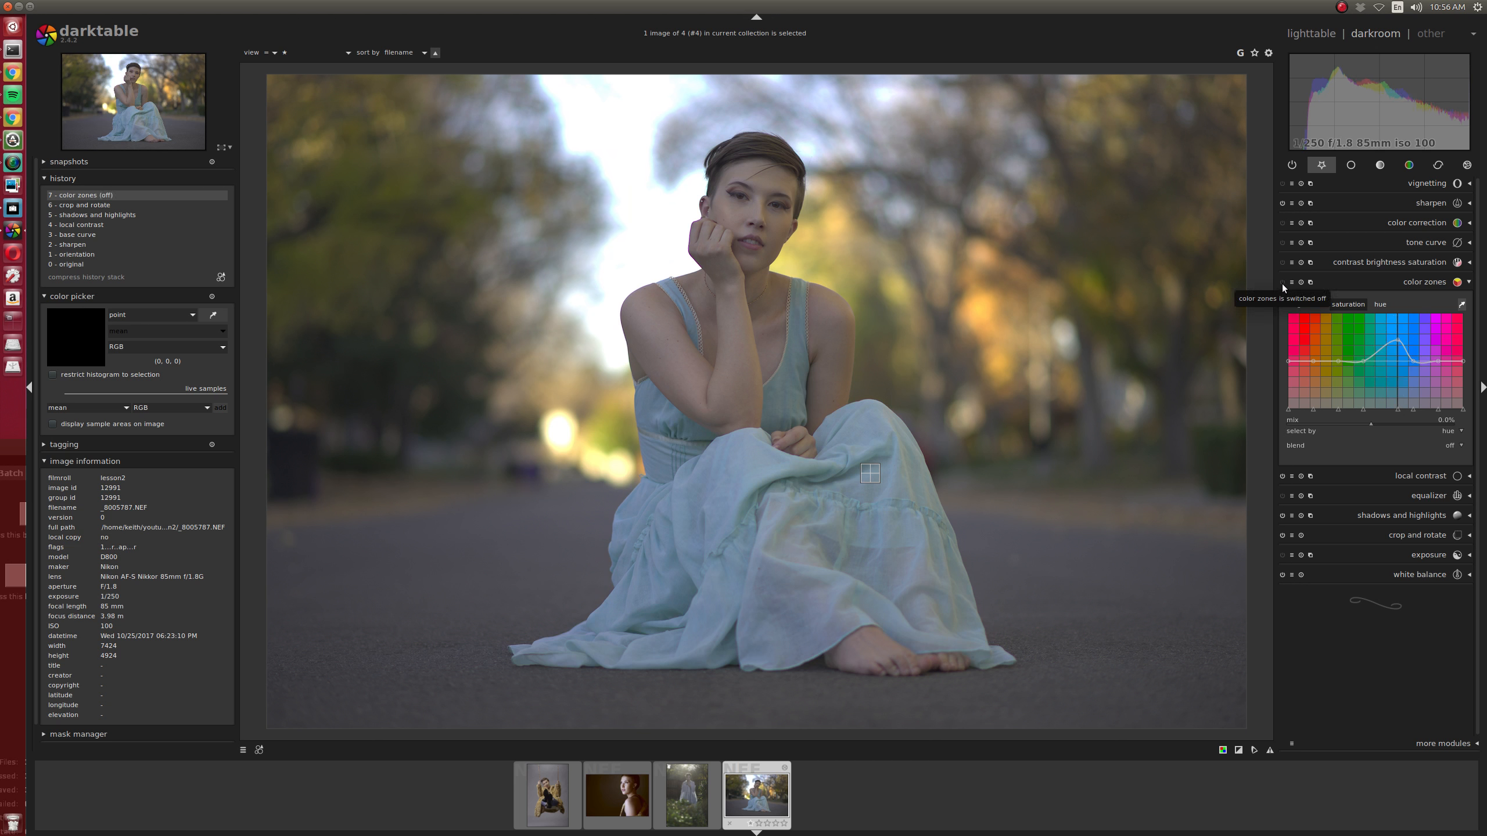
click(1282, 283)
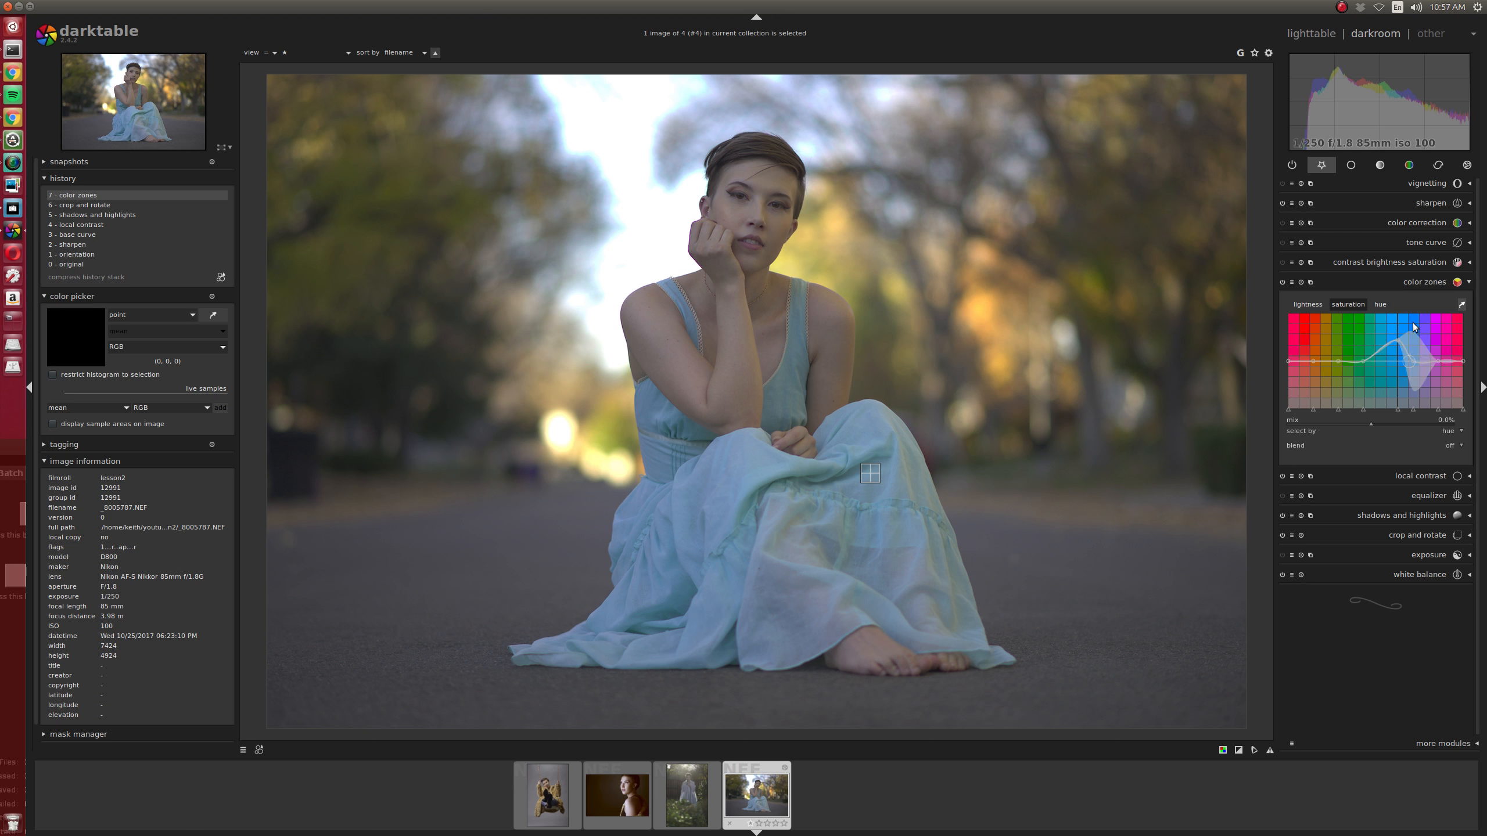
Sample the background foliage and raise the saturation of its yellow-orange hues in color zones
click(1102, 116)
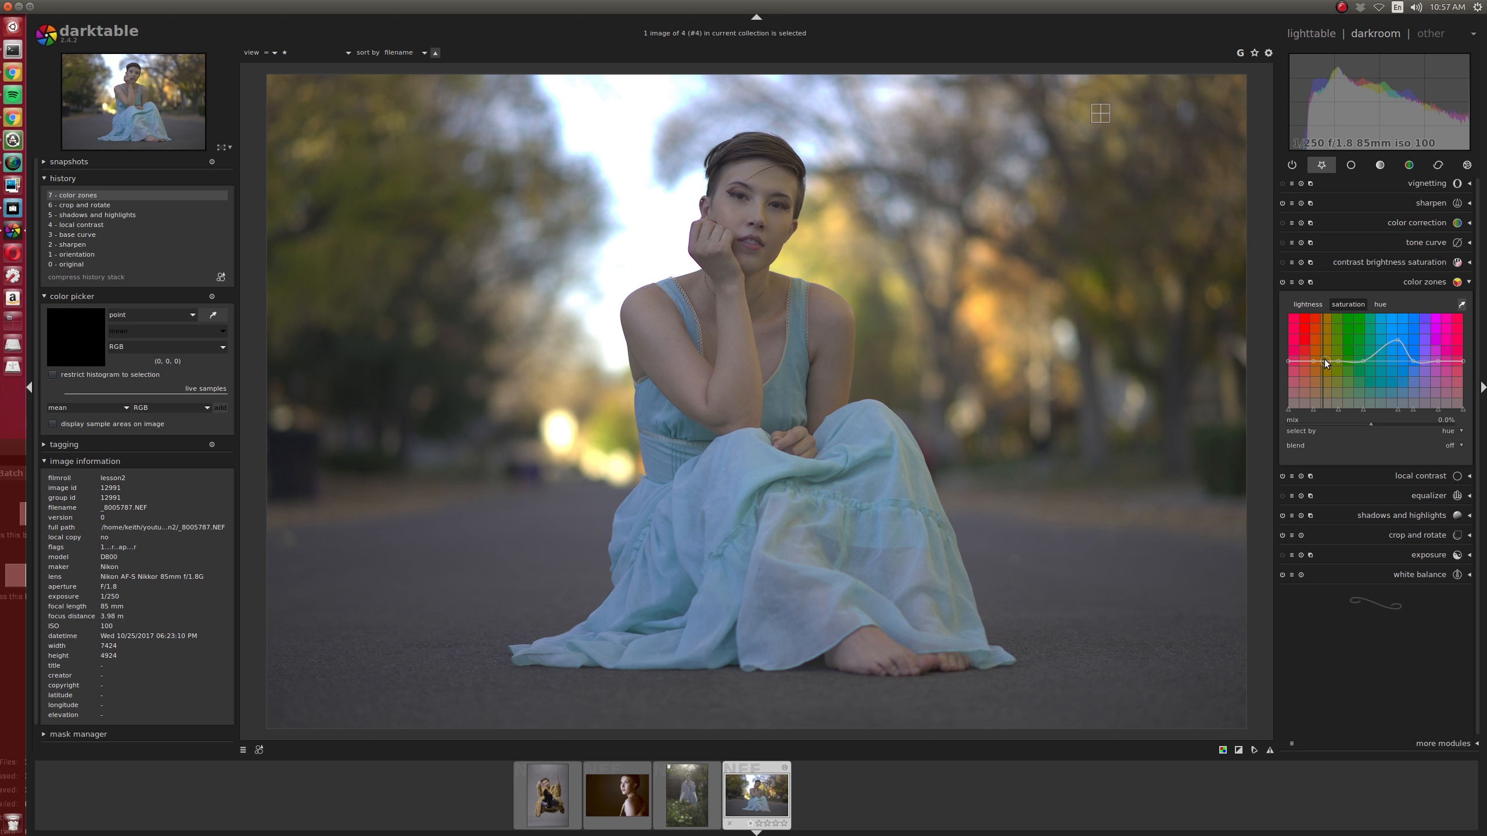
scroll(1324, 360, down, 1)
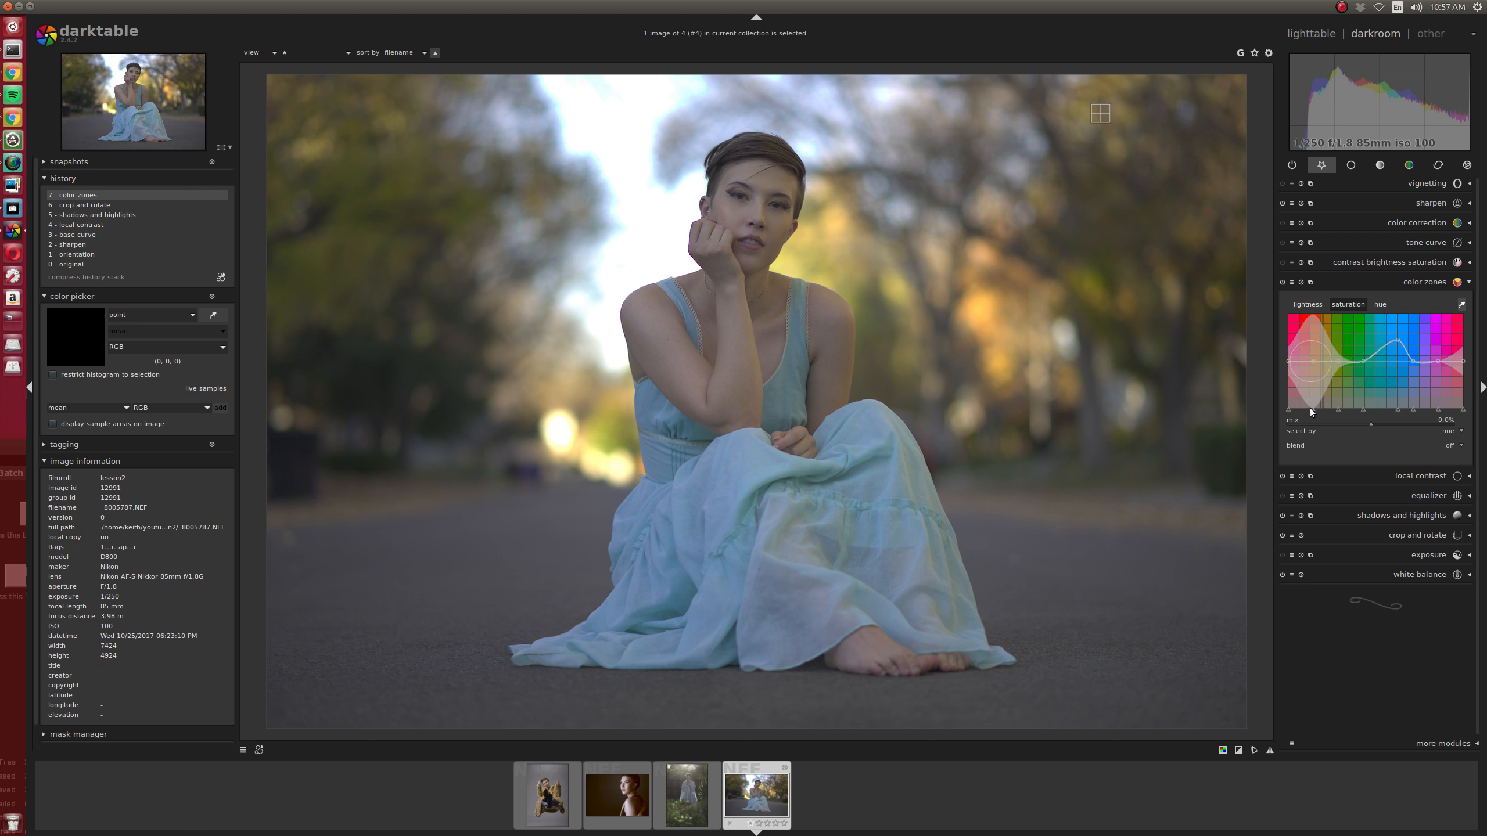
drag(1310, 409, 1319, 411)
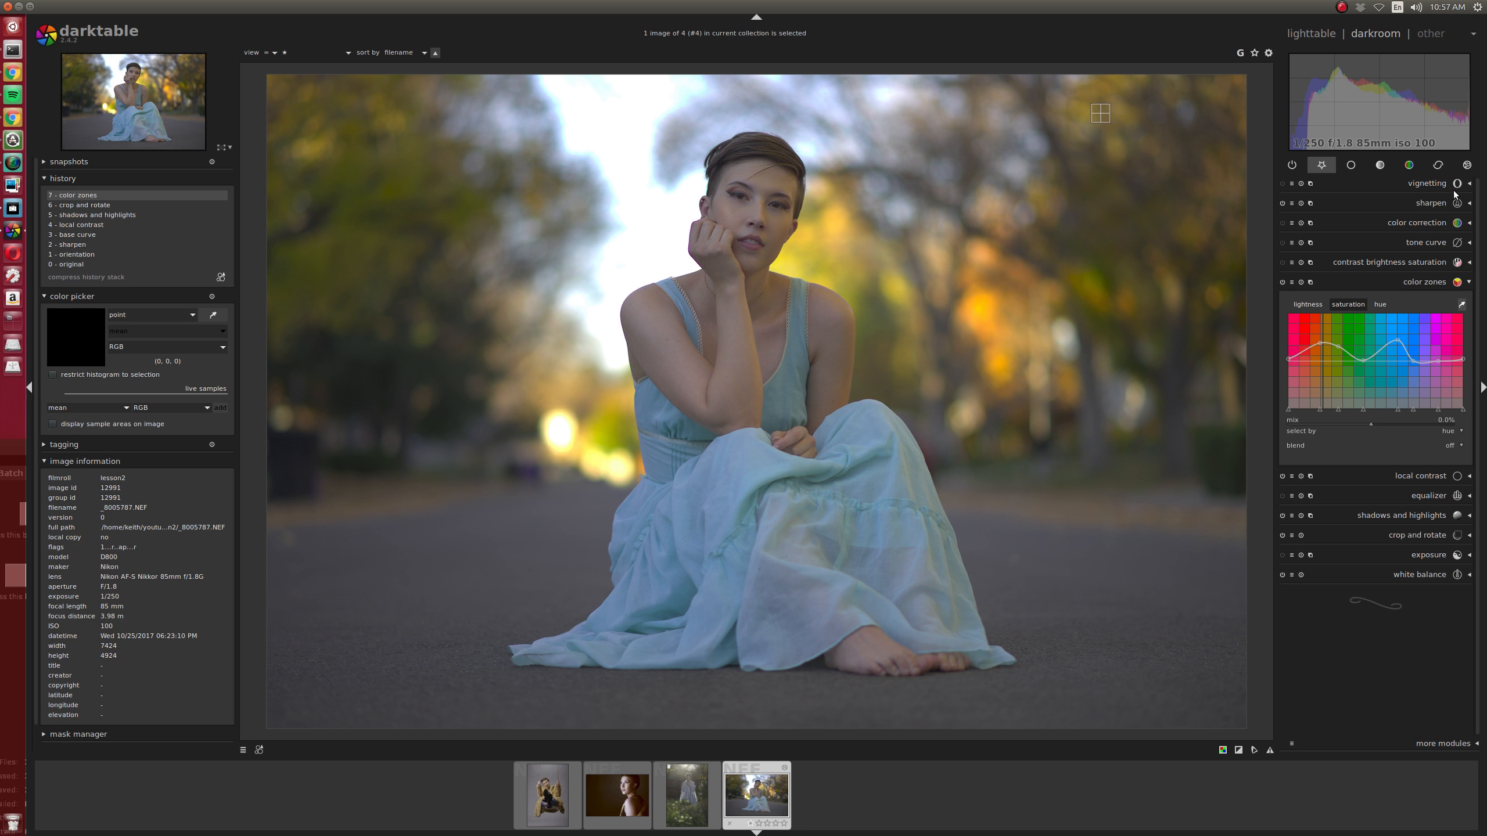
Sample the woman's forehead in tone curve, set scale chroma to manual and lift the L curve so the sampled tone reaches about 68.3
click(1430, 245)
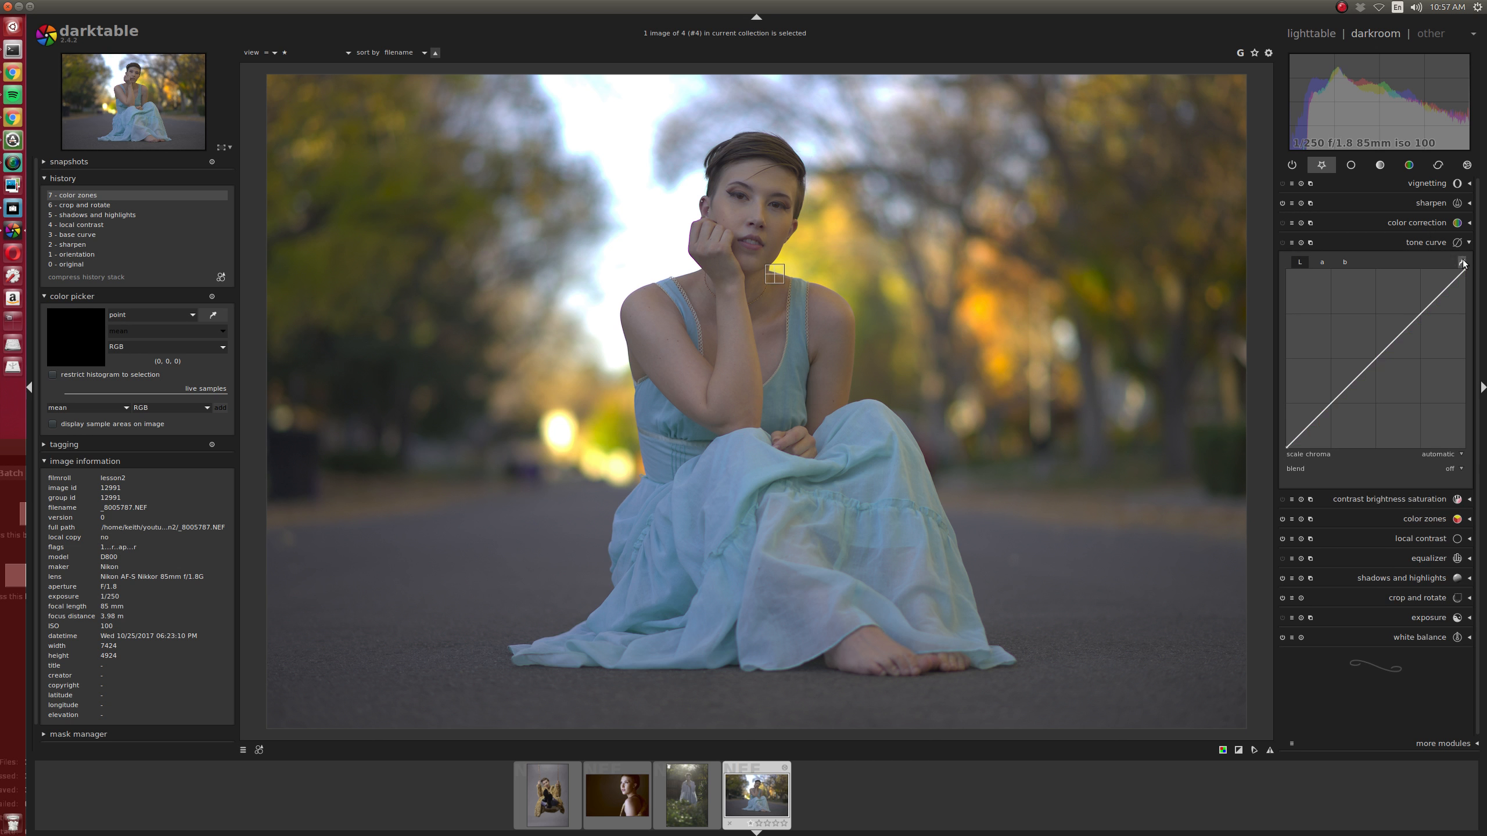
click(765, 178)
click(1443, 456)
click(1442, 465)
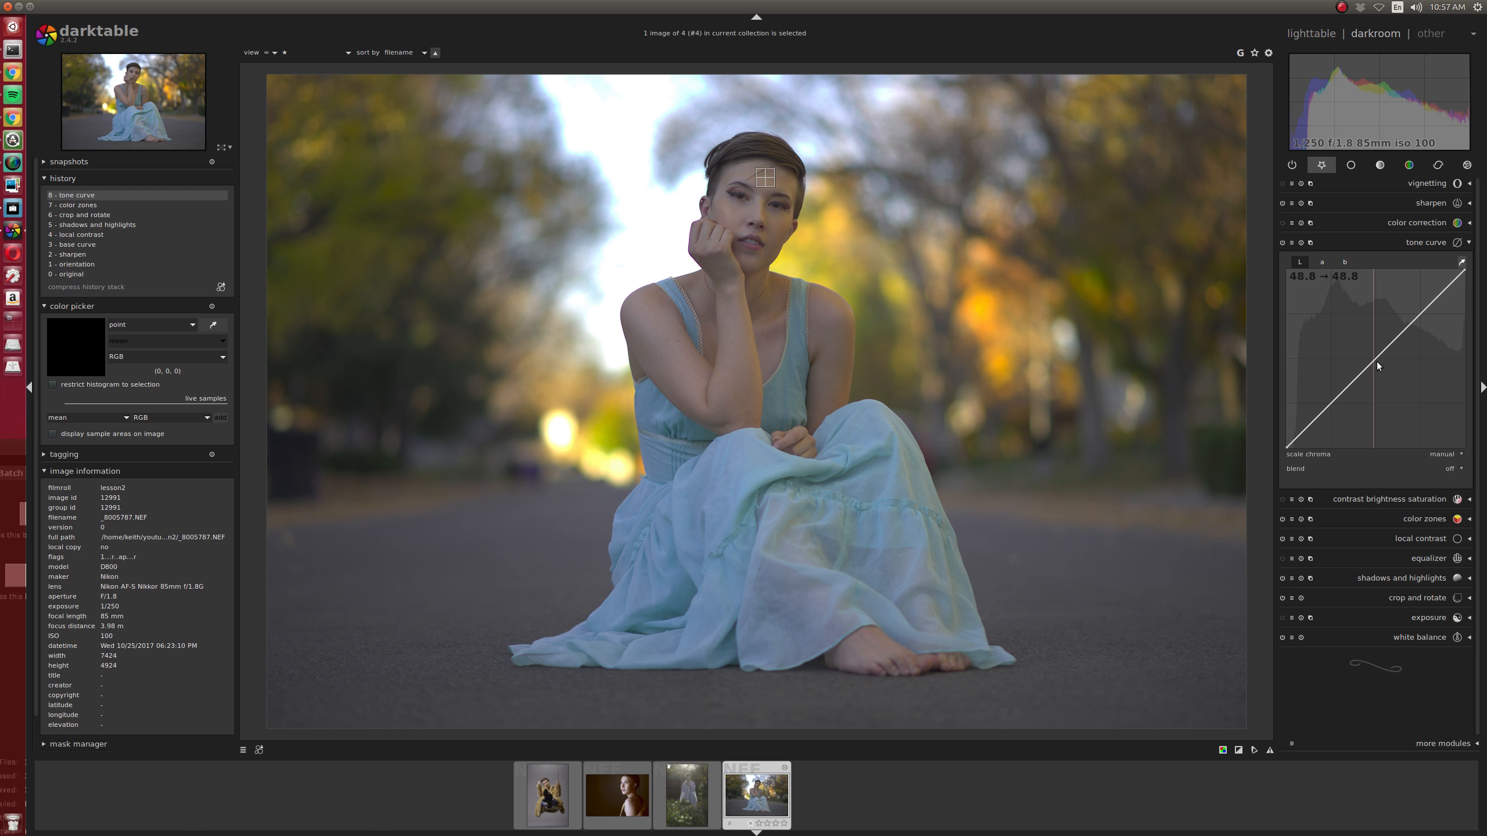
drag(1376, 358, 1375, 324)
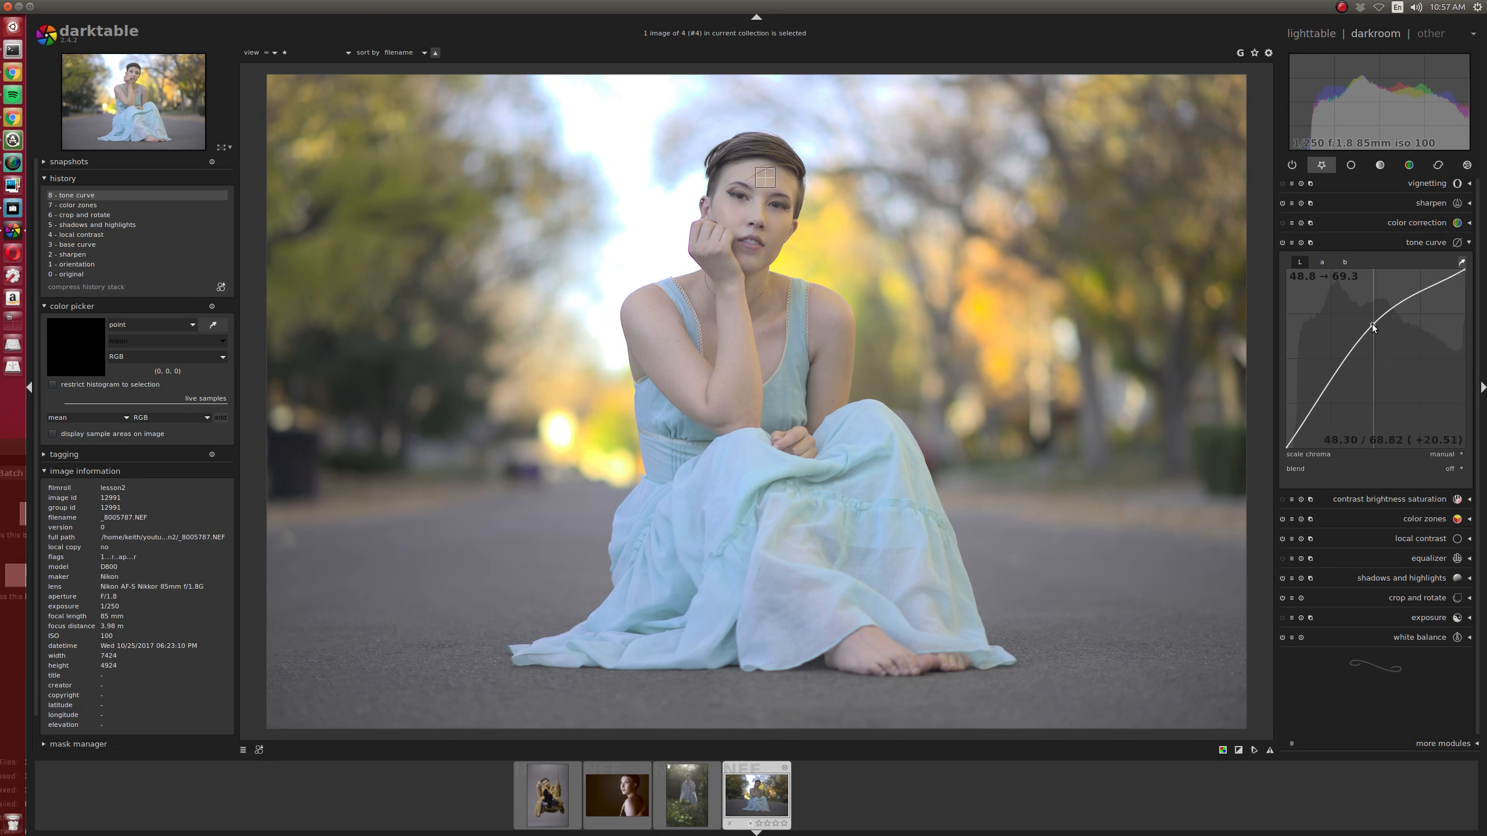
drag(1372, 328, 1373, 330)
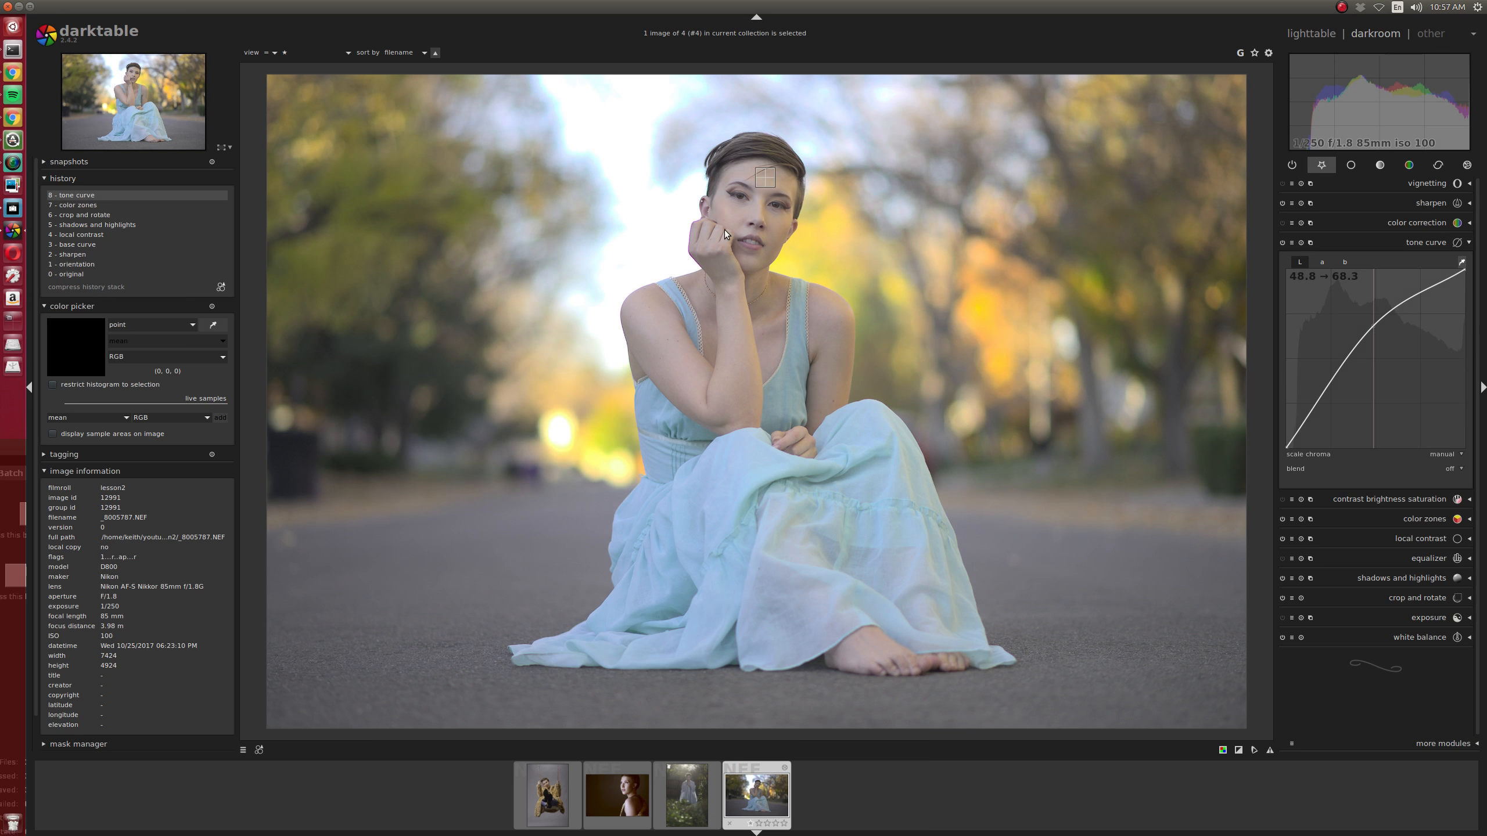
Raise the black level in the exposure module to 0.0130 to deepen the shadows
click(1424, 616)
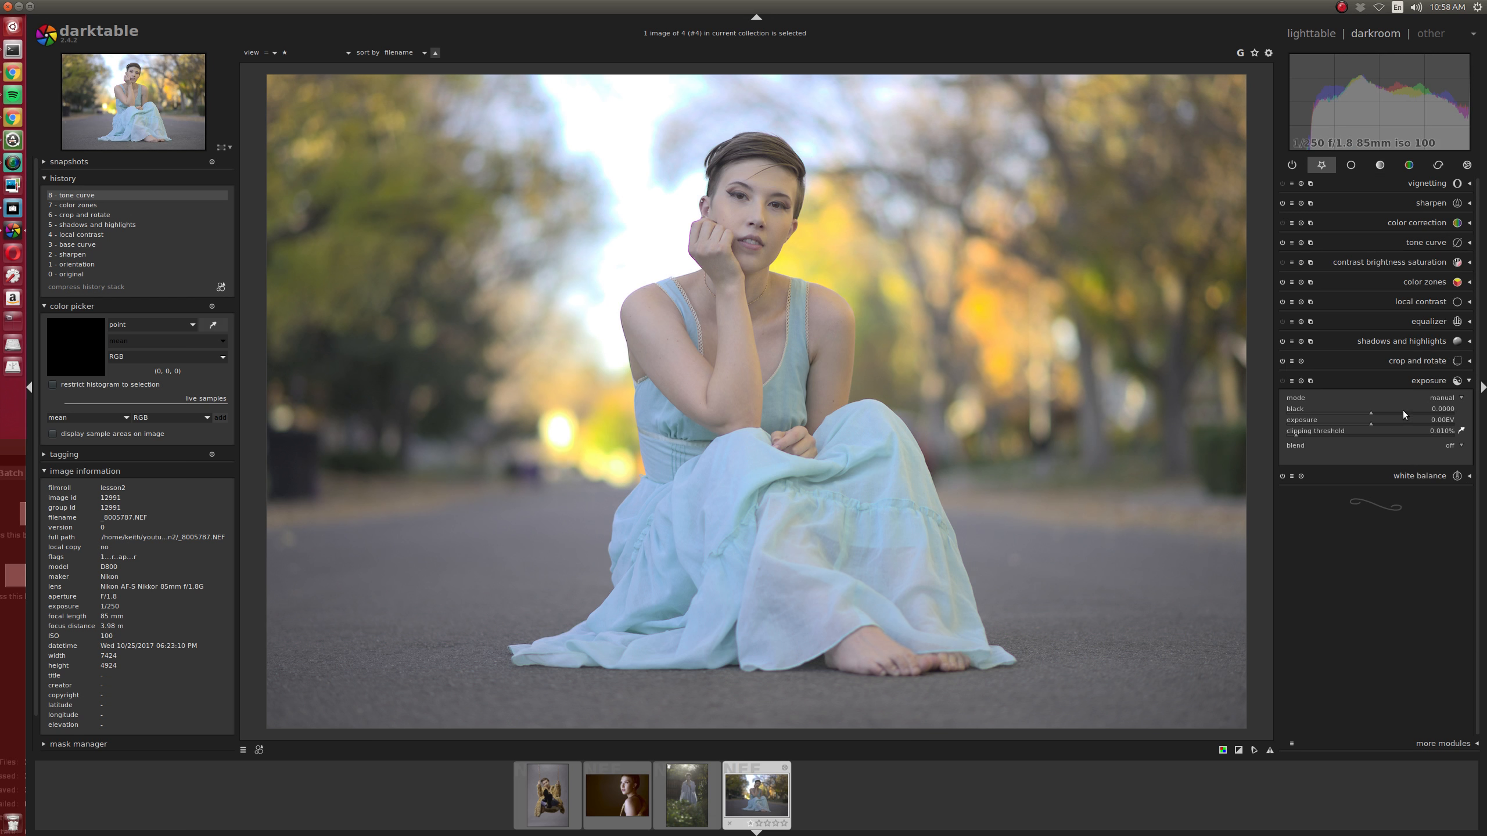
scroll(1403, 410, up, 1)
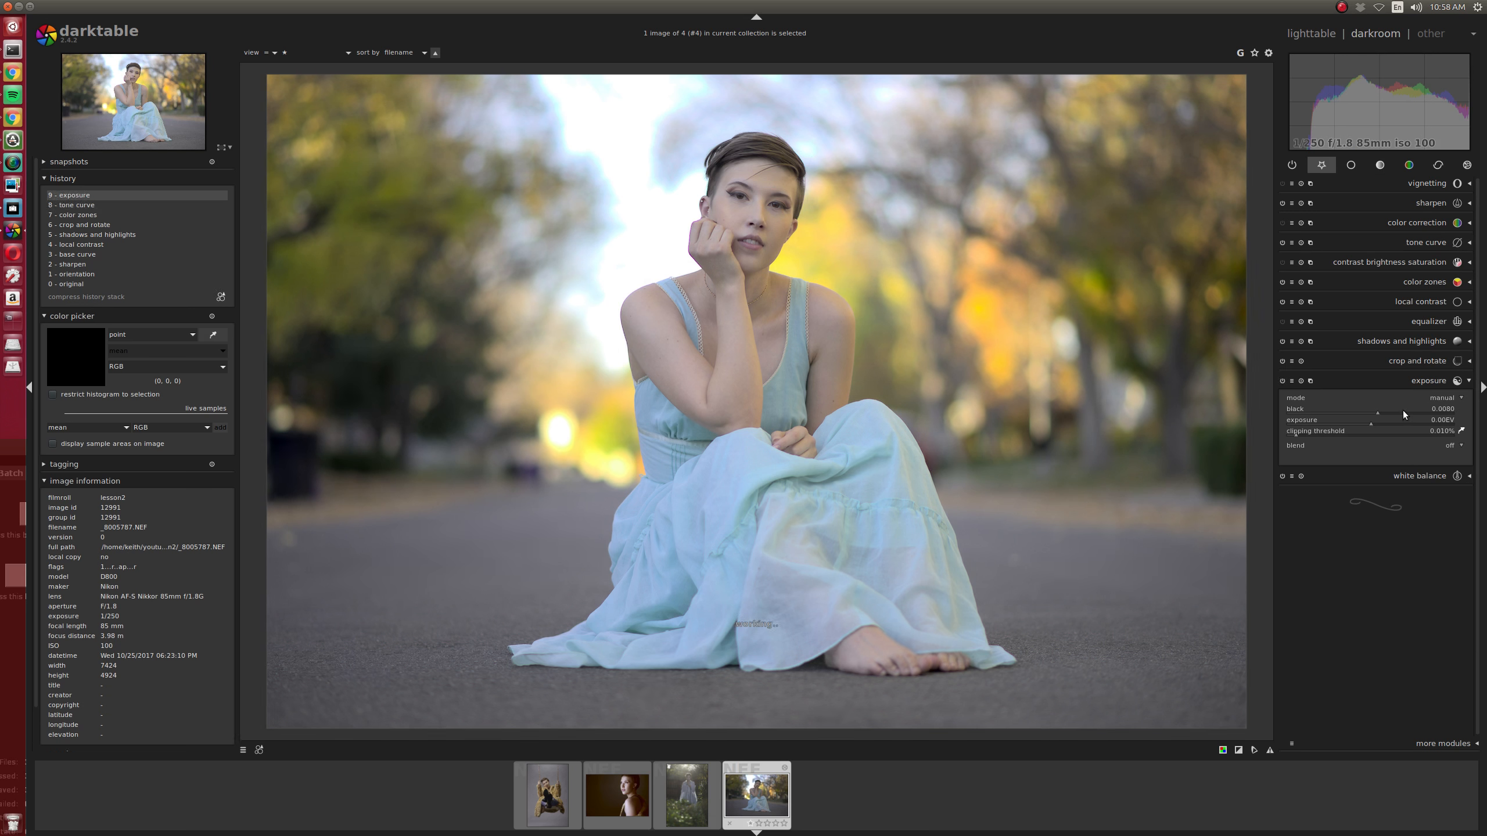
scroll(1403, 410, up, 1)
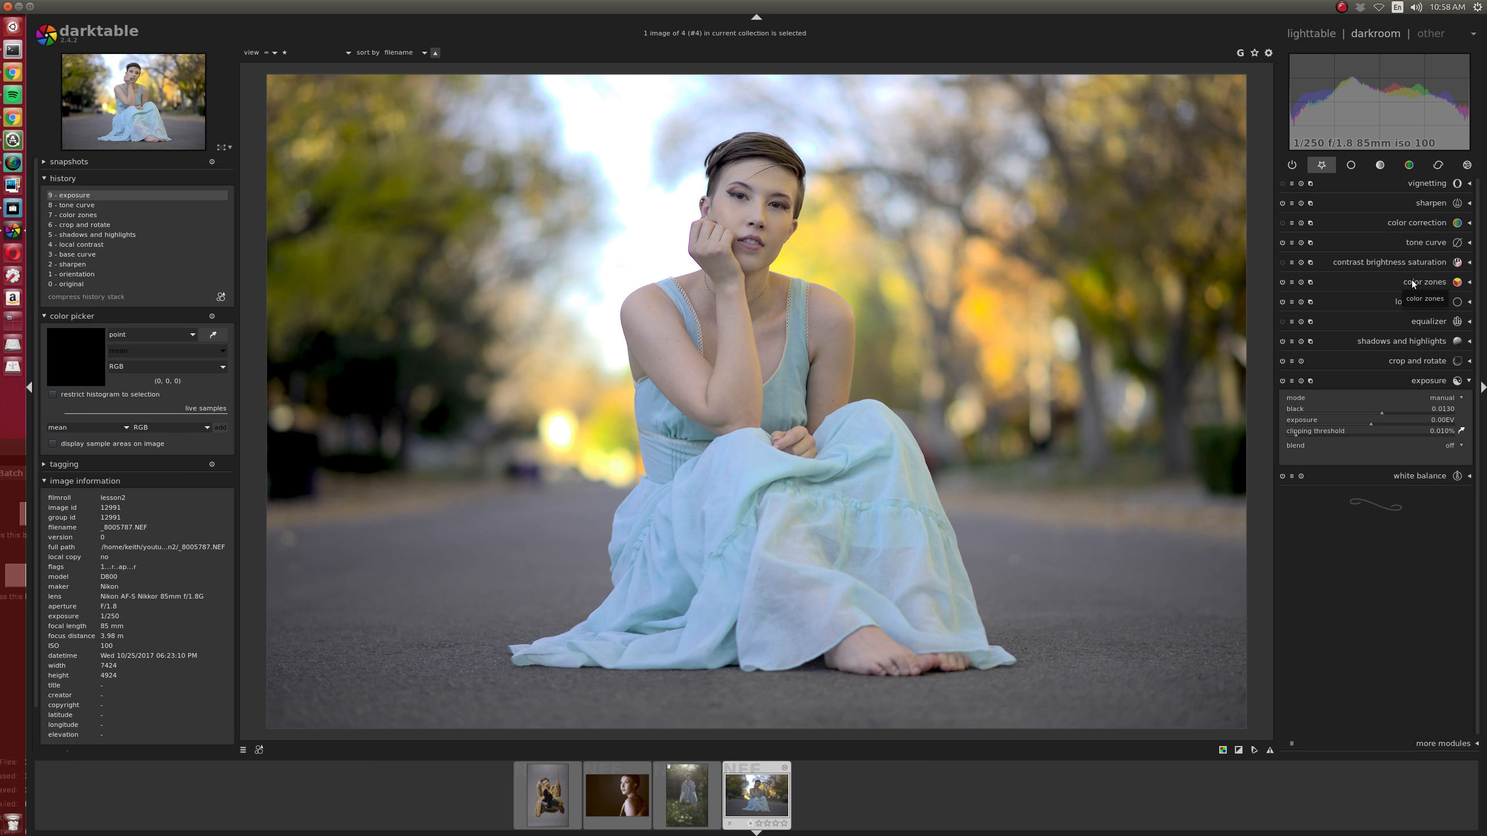
Darken the yellow-orange foliage by lowering the lightness of those hues in color zones
click(1393, 263)
click(1414, 343)
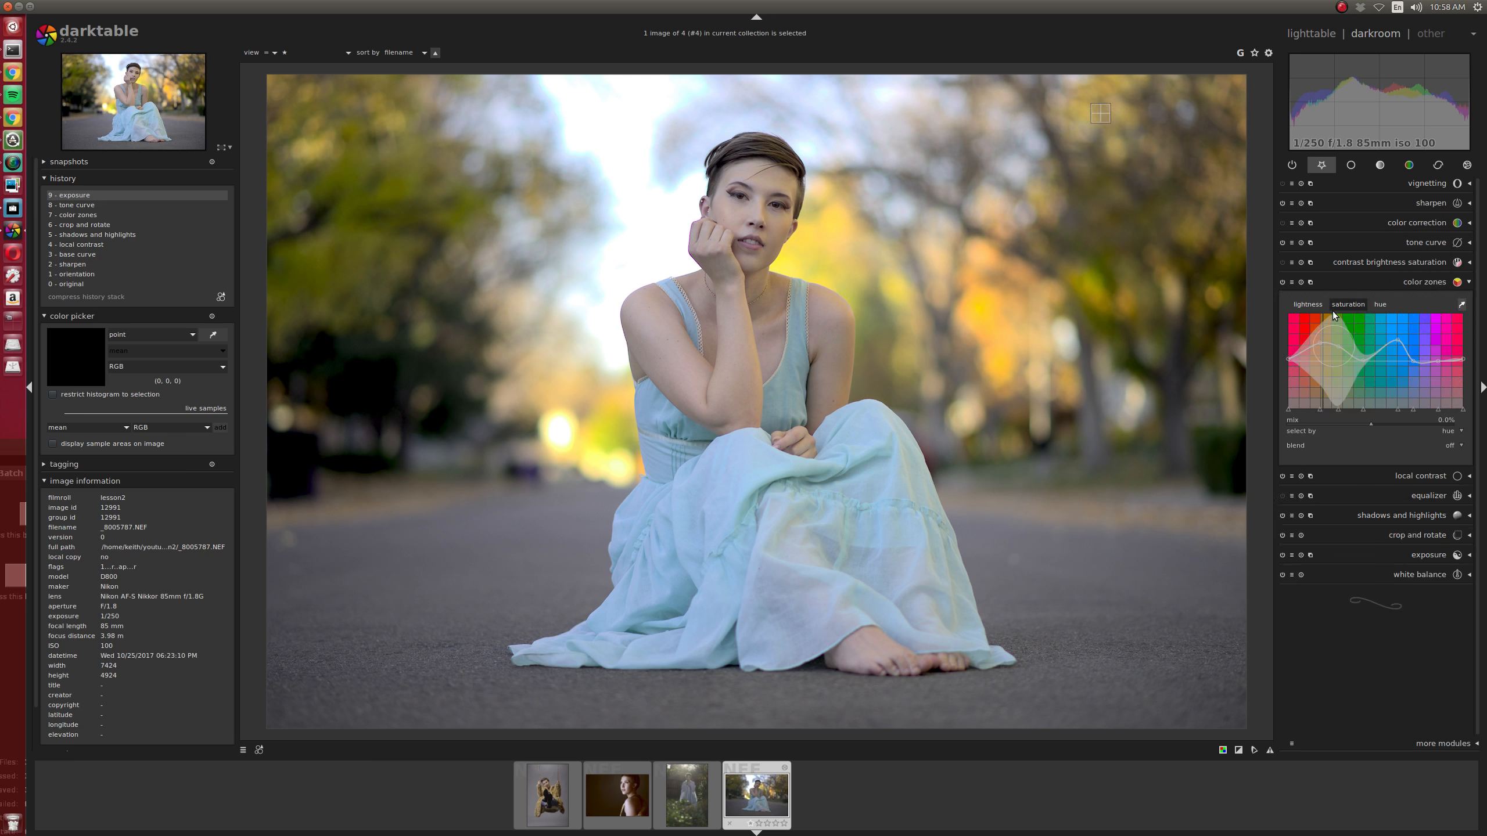
click(1308, 304)
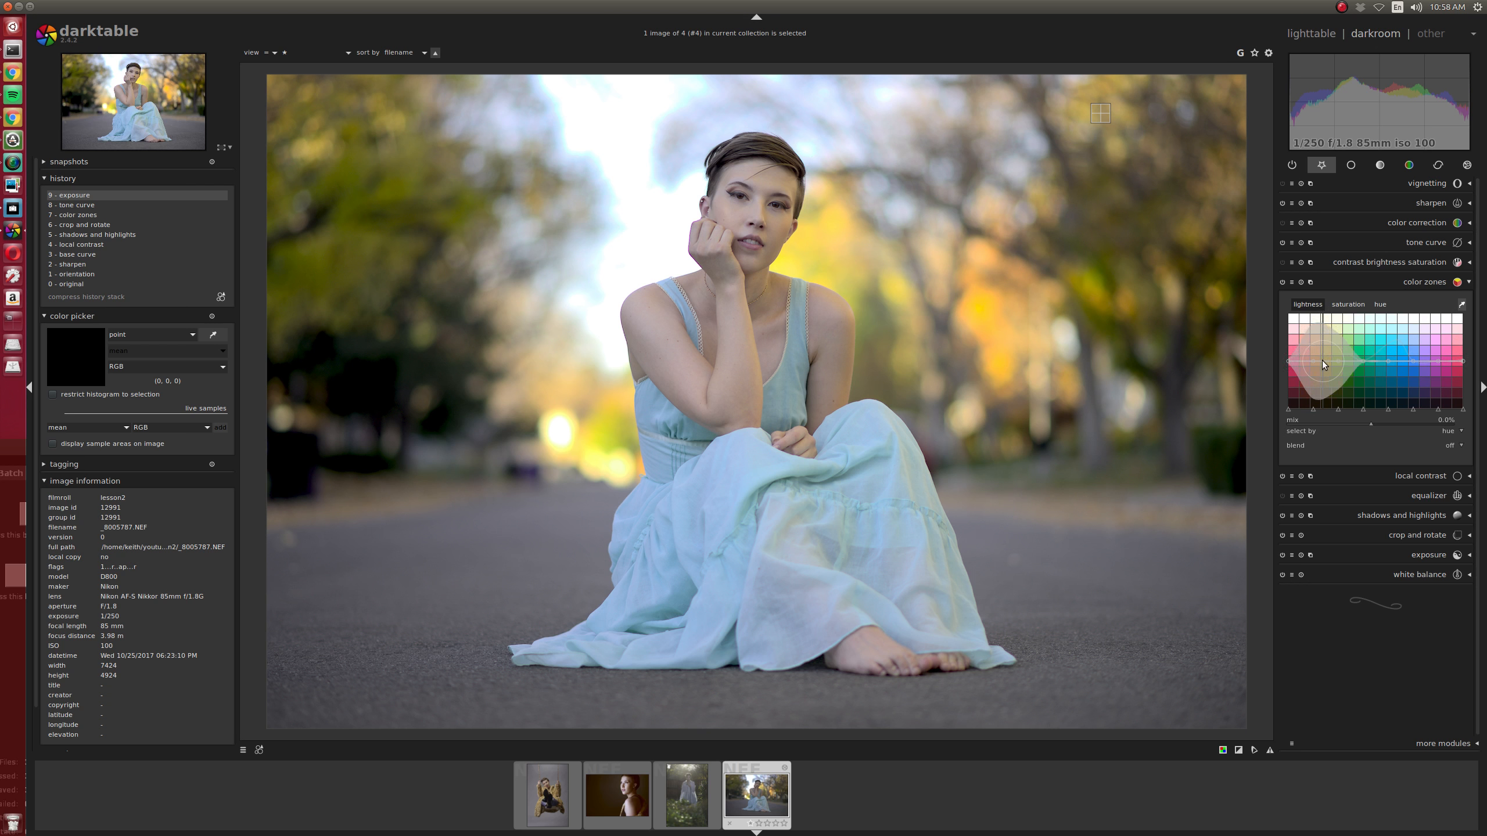
mouse_move(1324, 365)
mouse_down()
mouse_move(1316, 377)
mouse_move(1336, 378)
mouse_up()
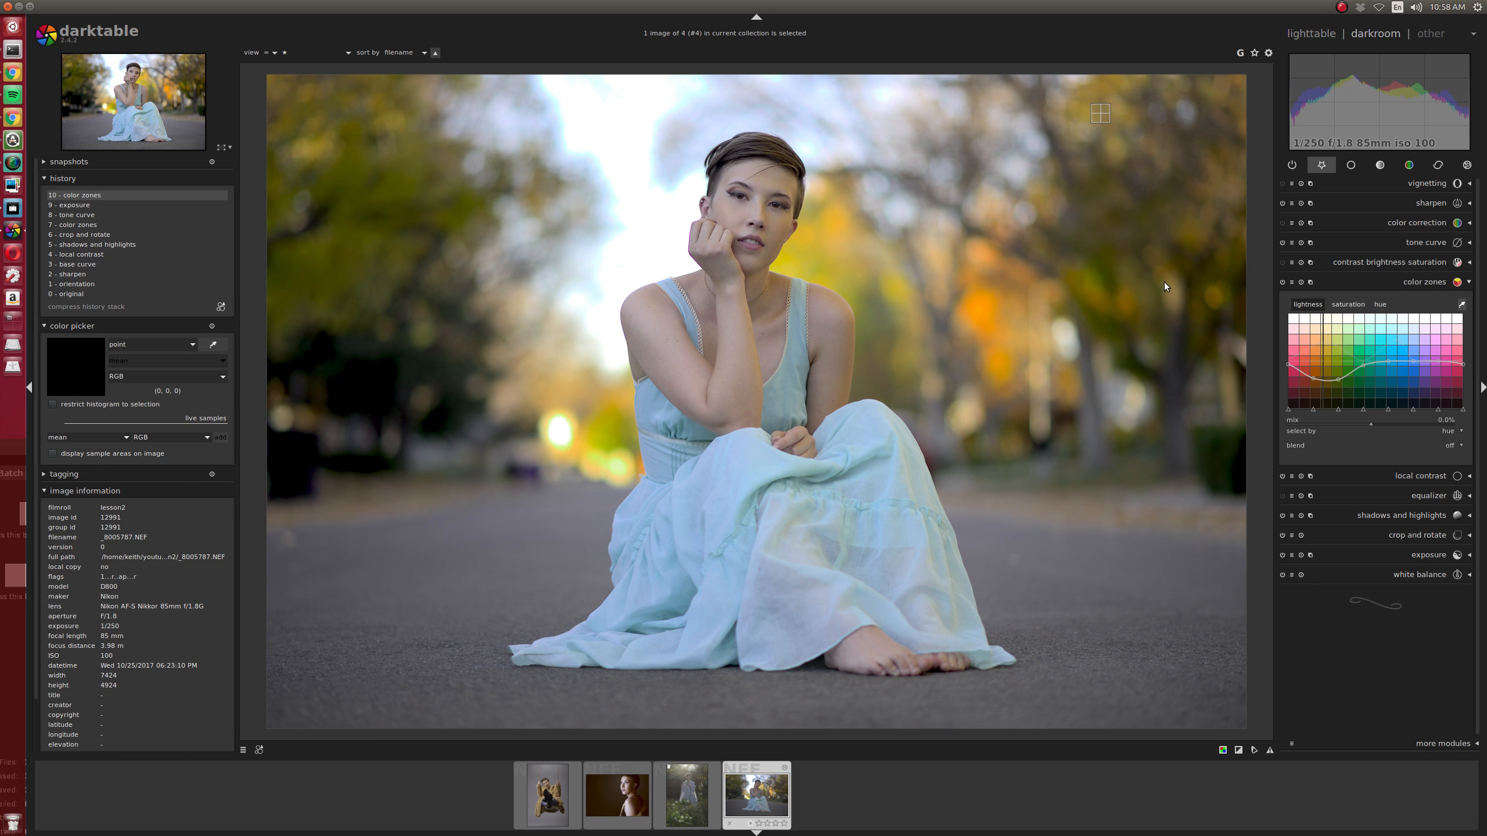
Sample the green foliage, shift its yellow-green hues toward orange in color zones, compare the effect off and on, and refine the shift
click(1382, 305)
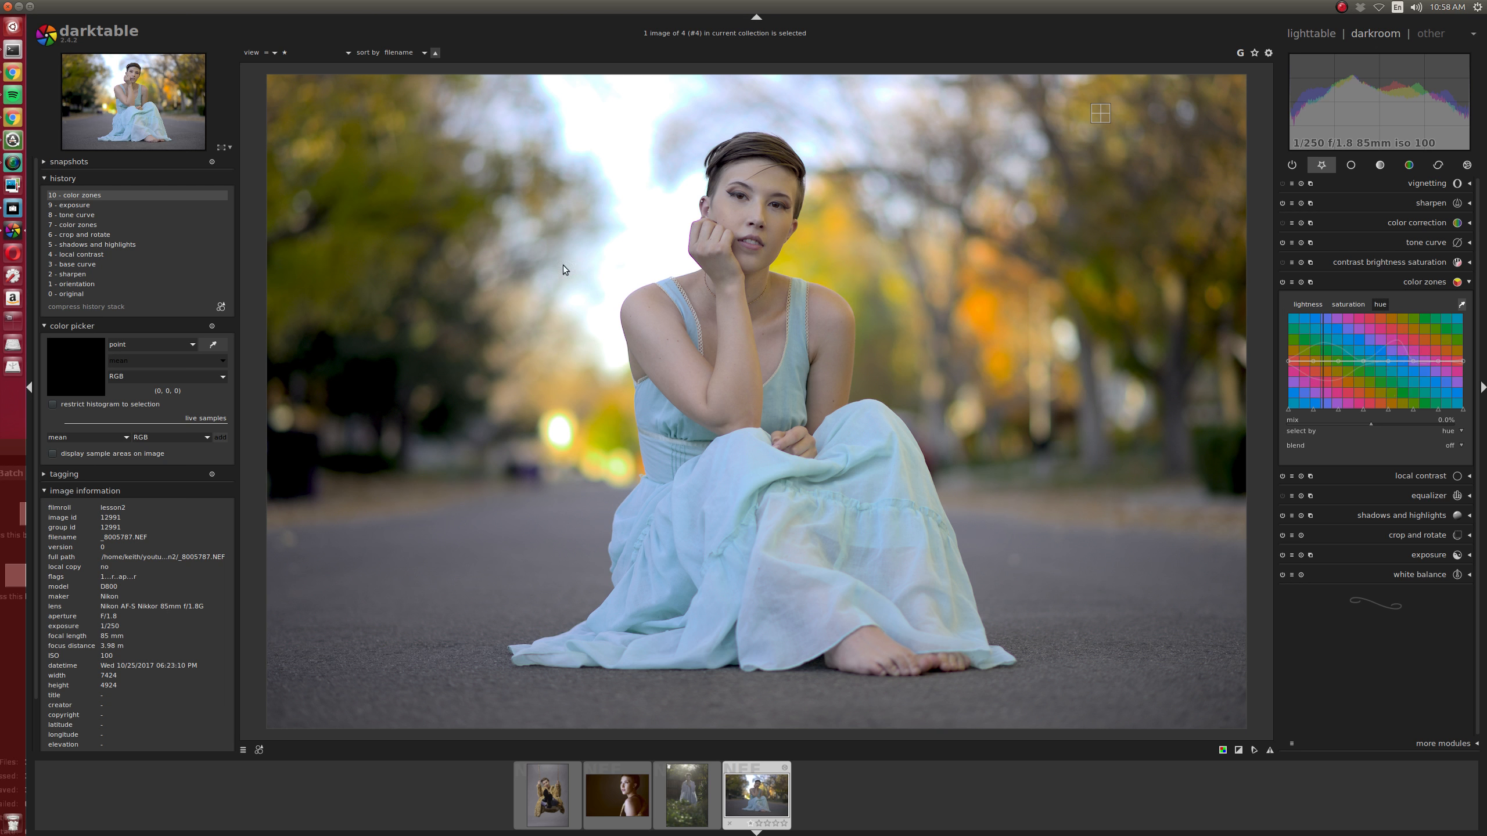
click(358, 264)
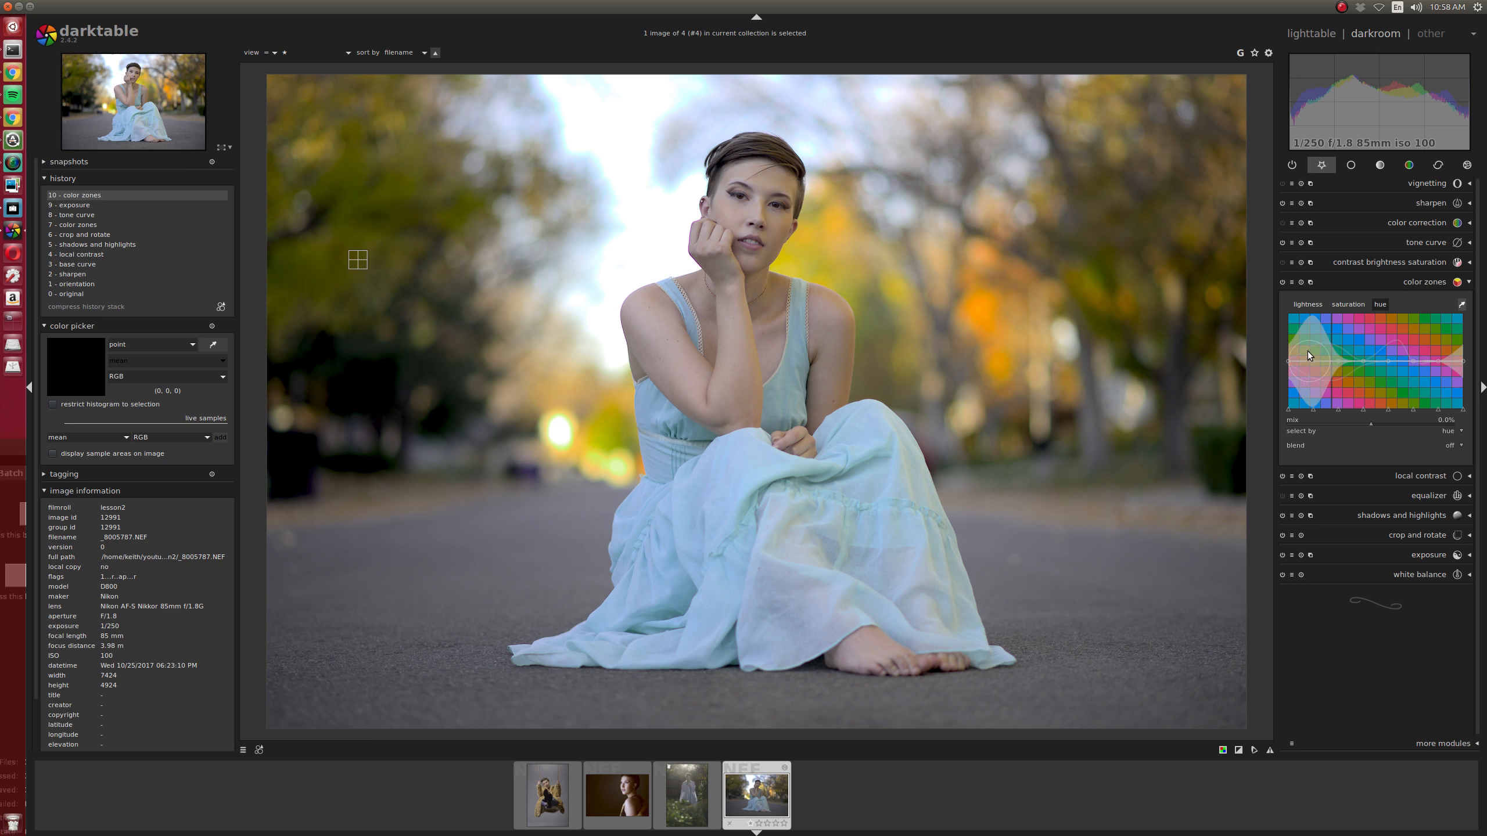
drag(1341, 360, 1336, 367)
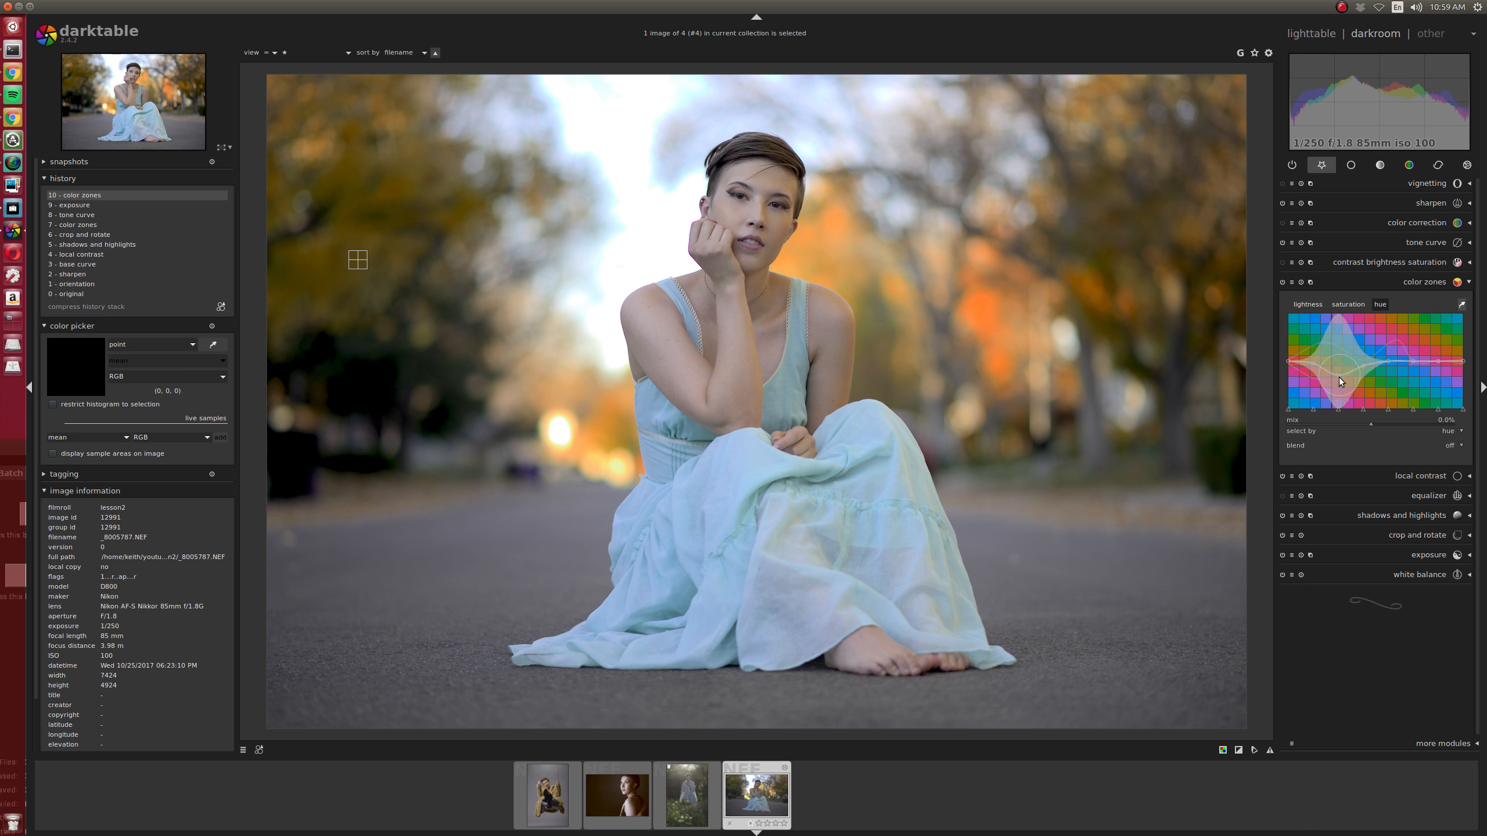
drag(1337, 373, 1337, 364)
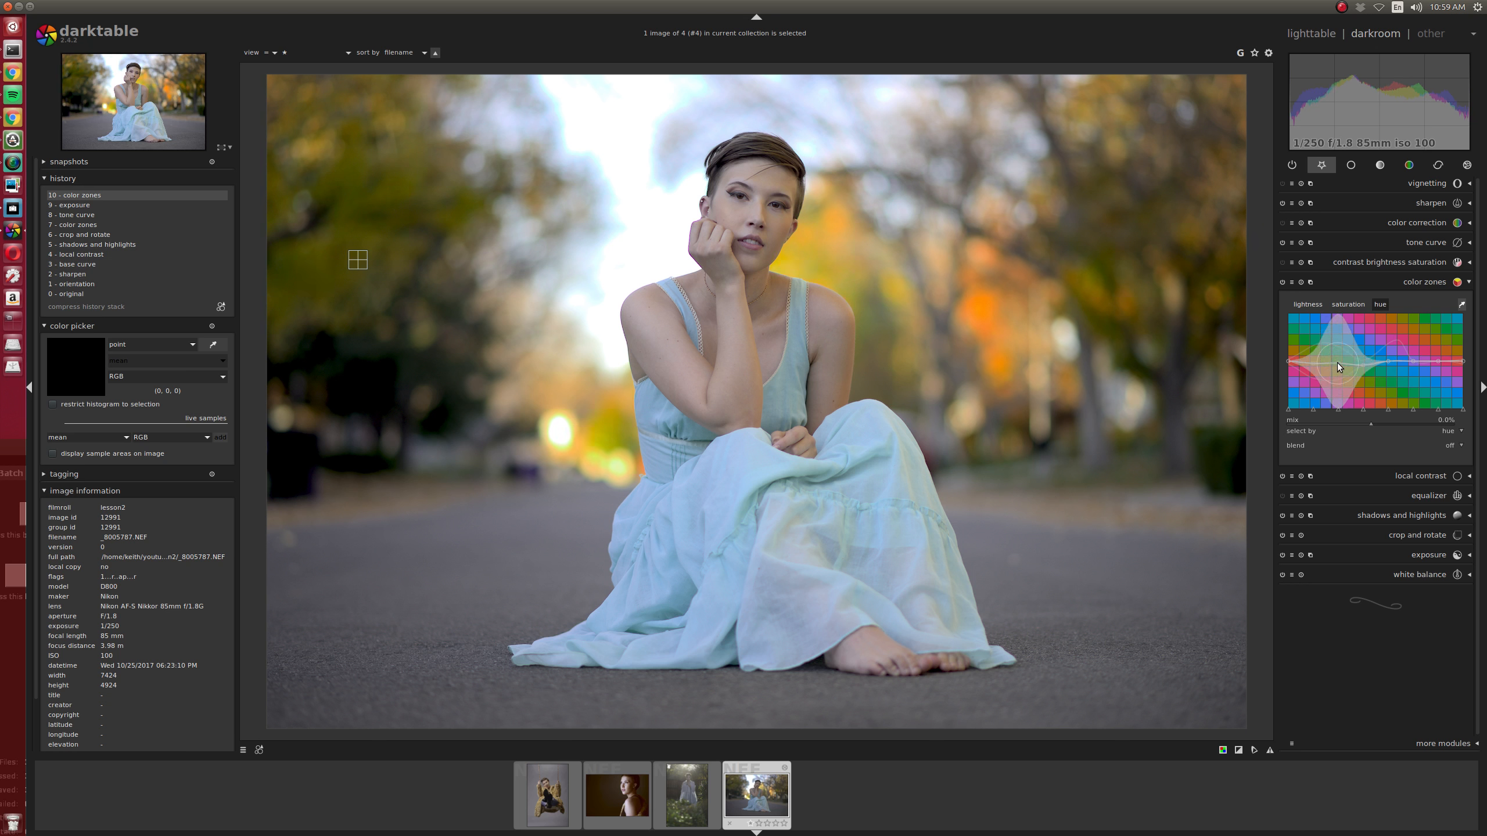
drag(1338, 361, 1335, 365)
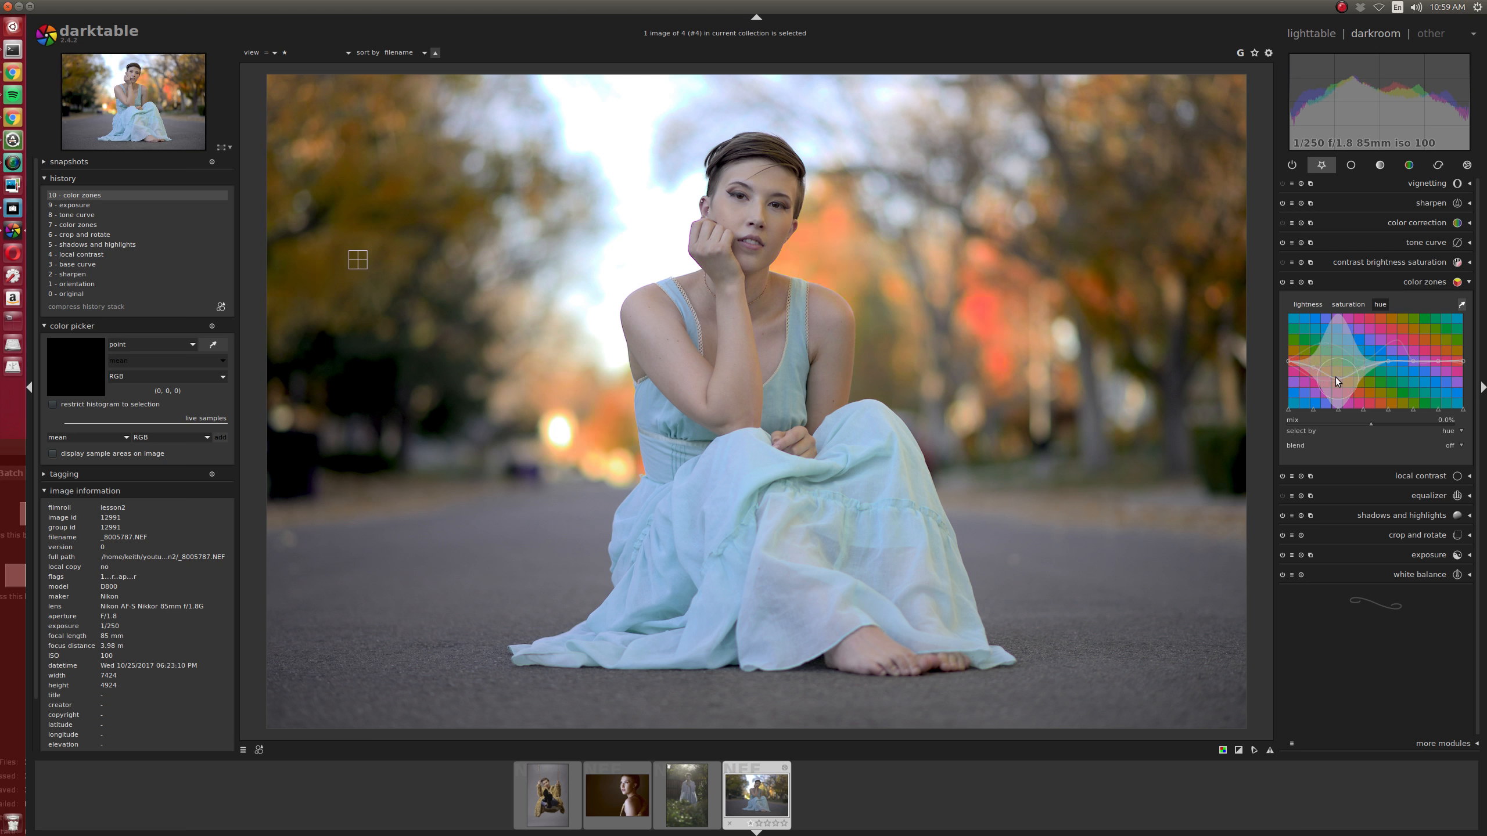
drag(1336, 377, 1336, 380)
mouse_move(1336, 392)
mouse_down()
mouse_move(1304, 372)
mouse_move(1312, 361)
mouse_up()
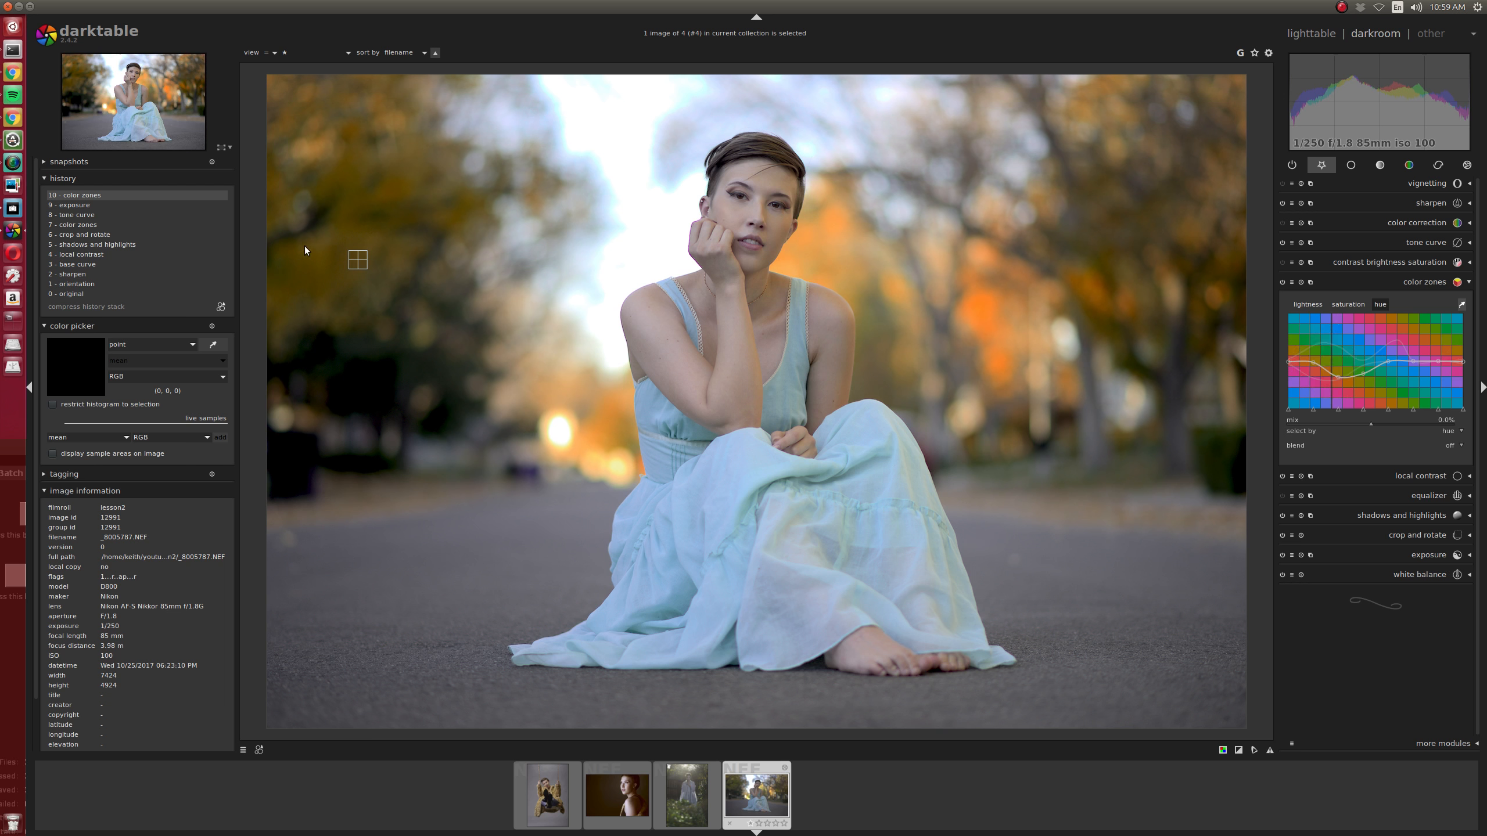
click(1281, 280)
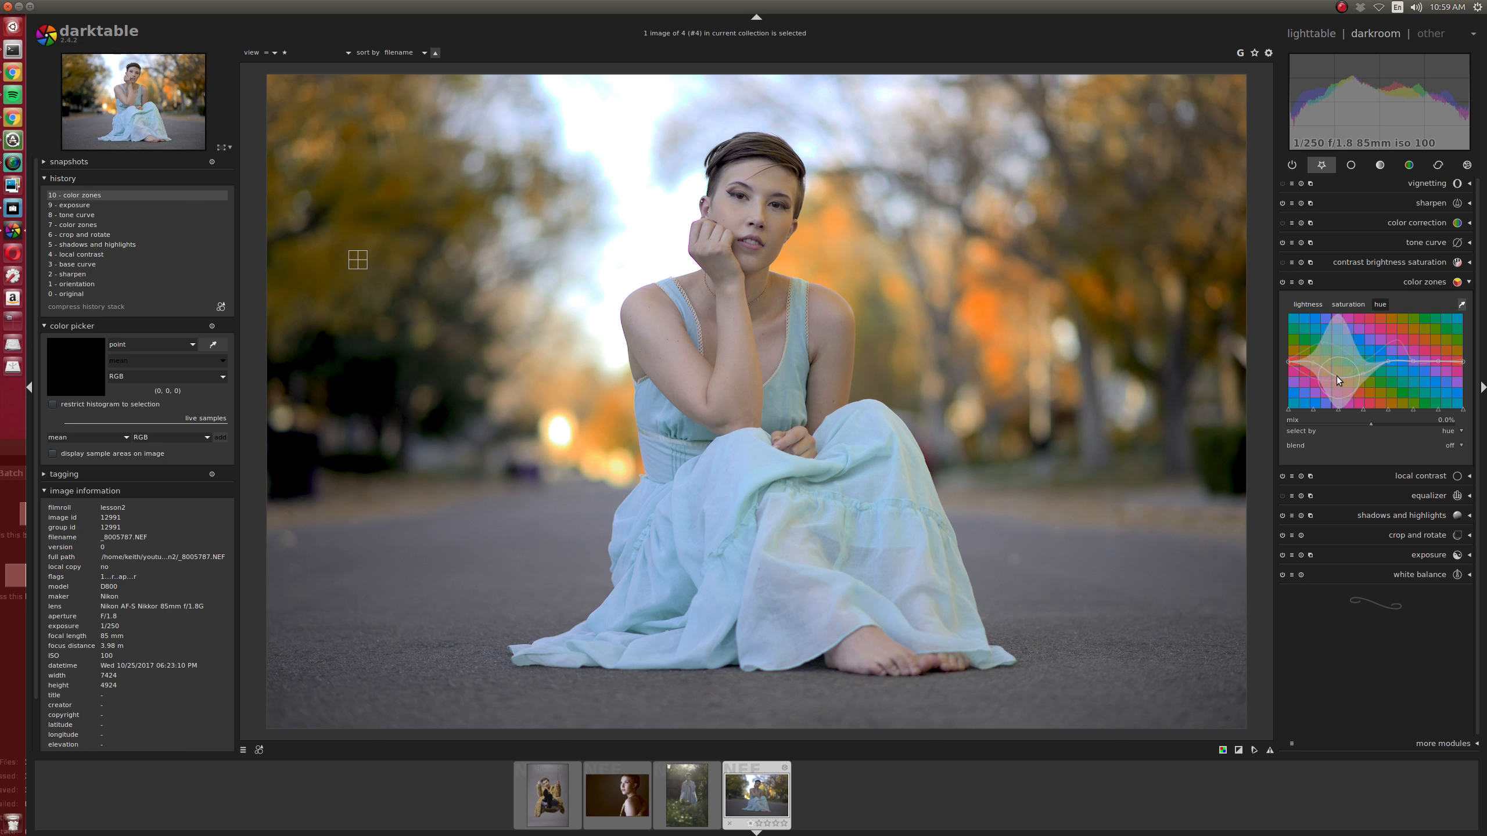
drag(1335, 376, 1336, 368)
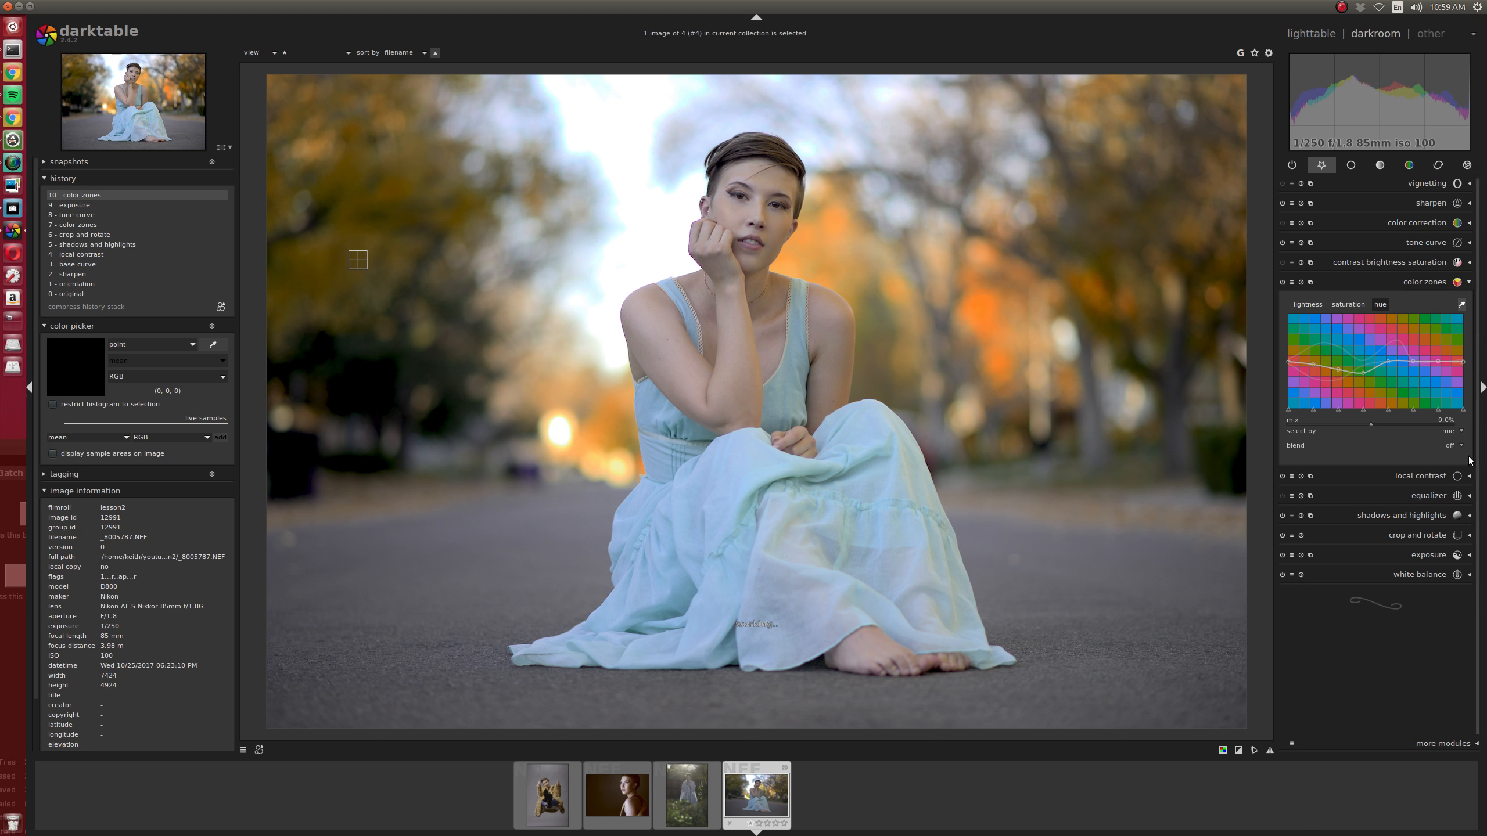
Make color zones select by lightness, lower the lightness of the brightest tones and shift their hue
click(1308, 304)
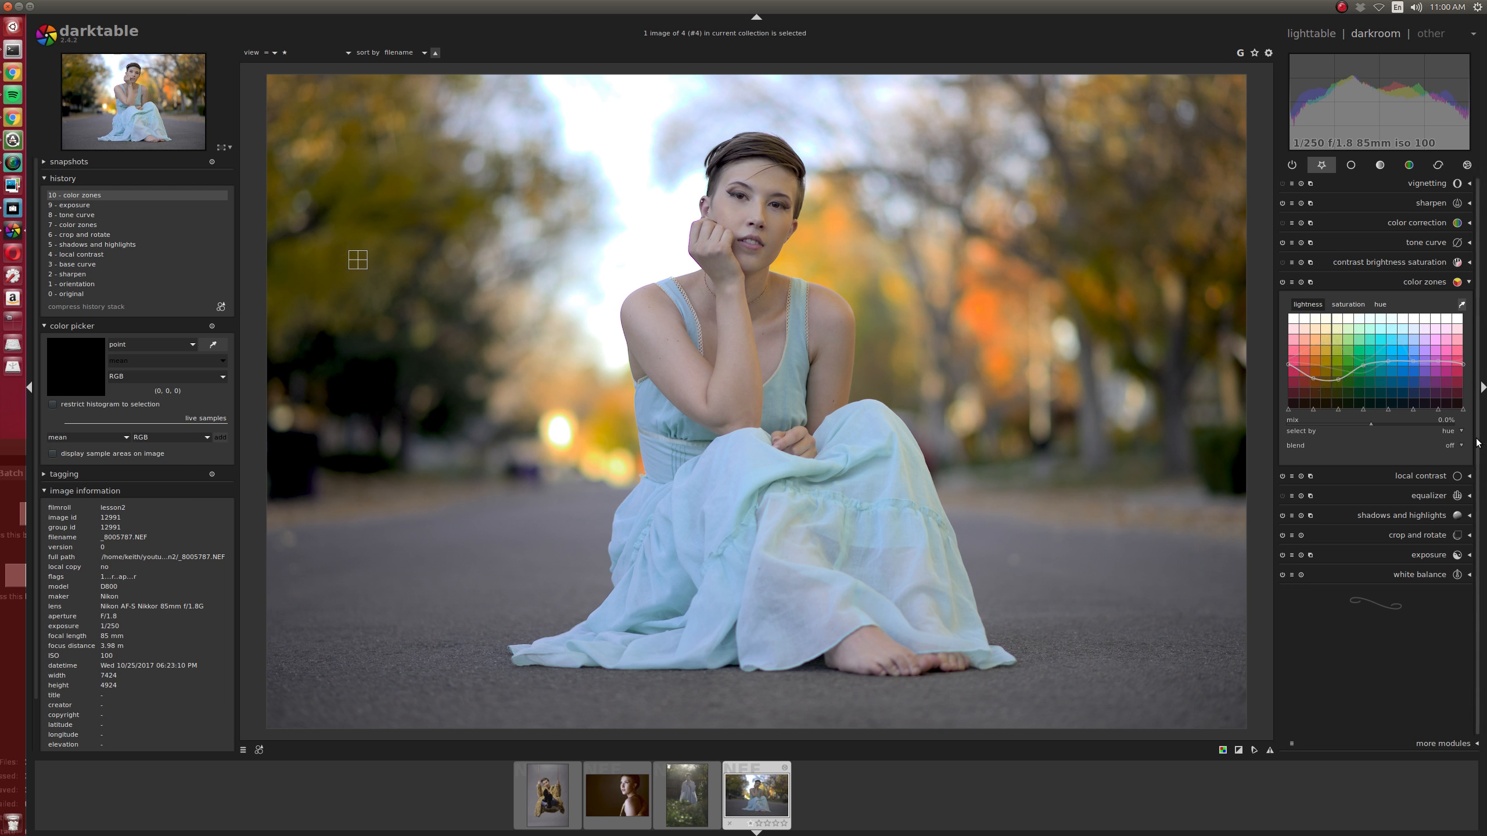
click(1456, 433)
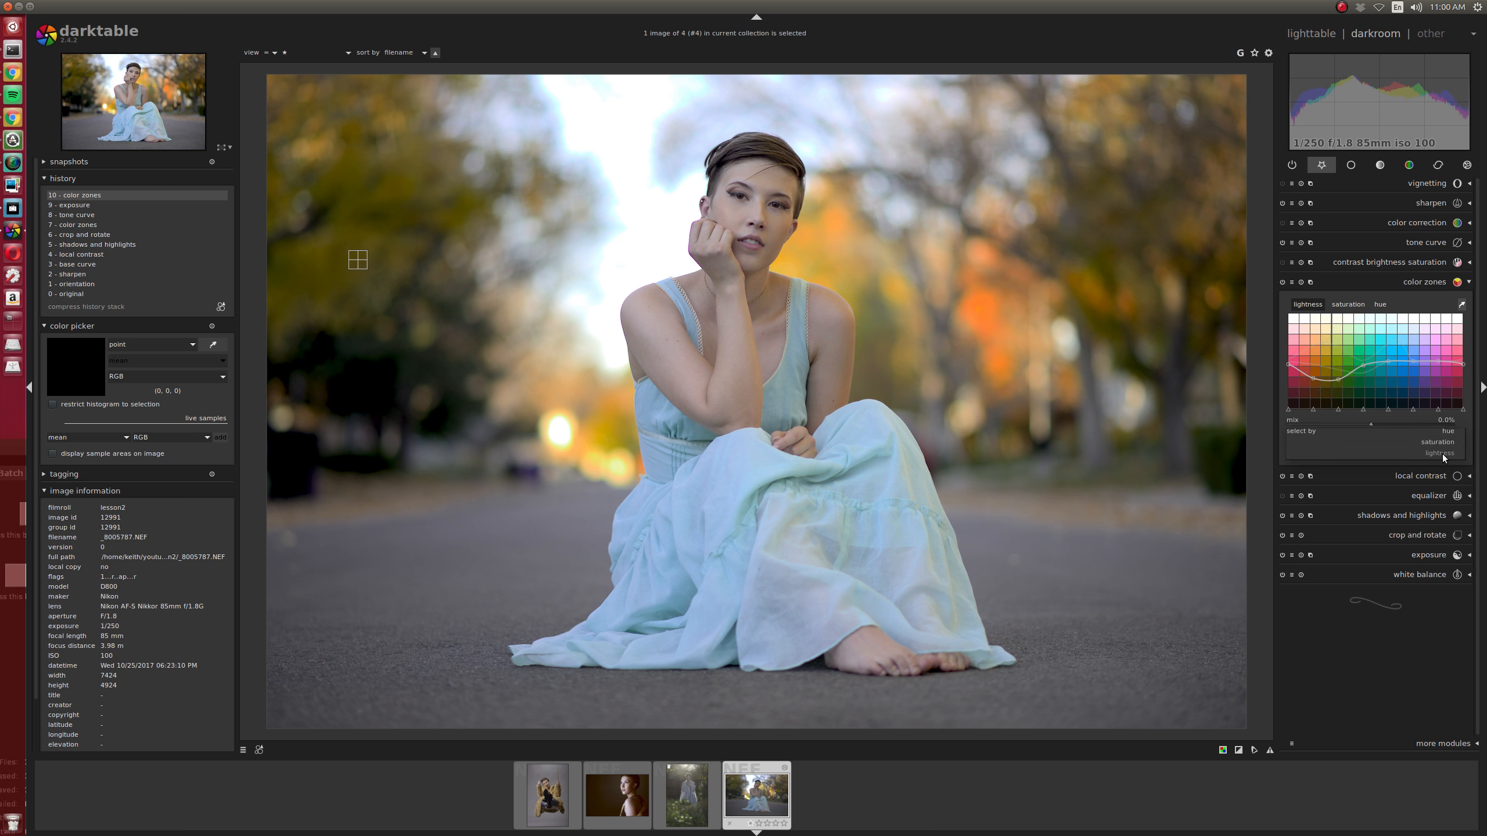
click(1441, 452)
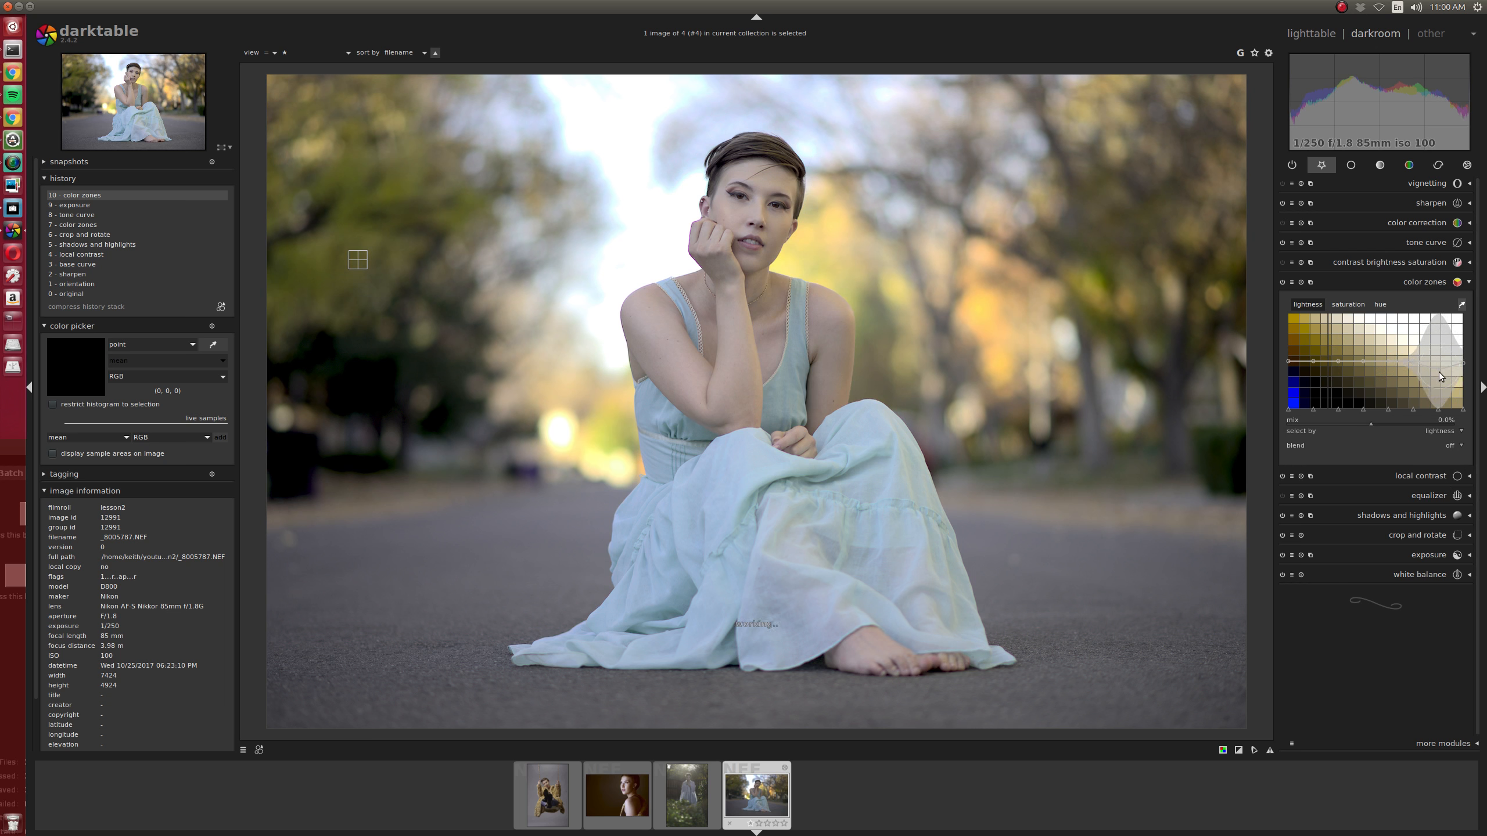
drag(1439, 371, 1438, 374)
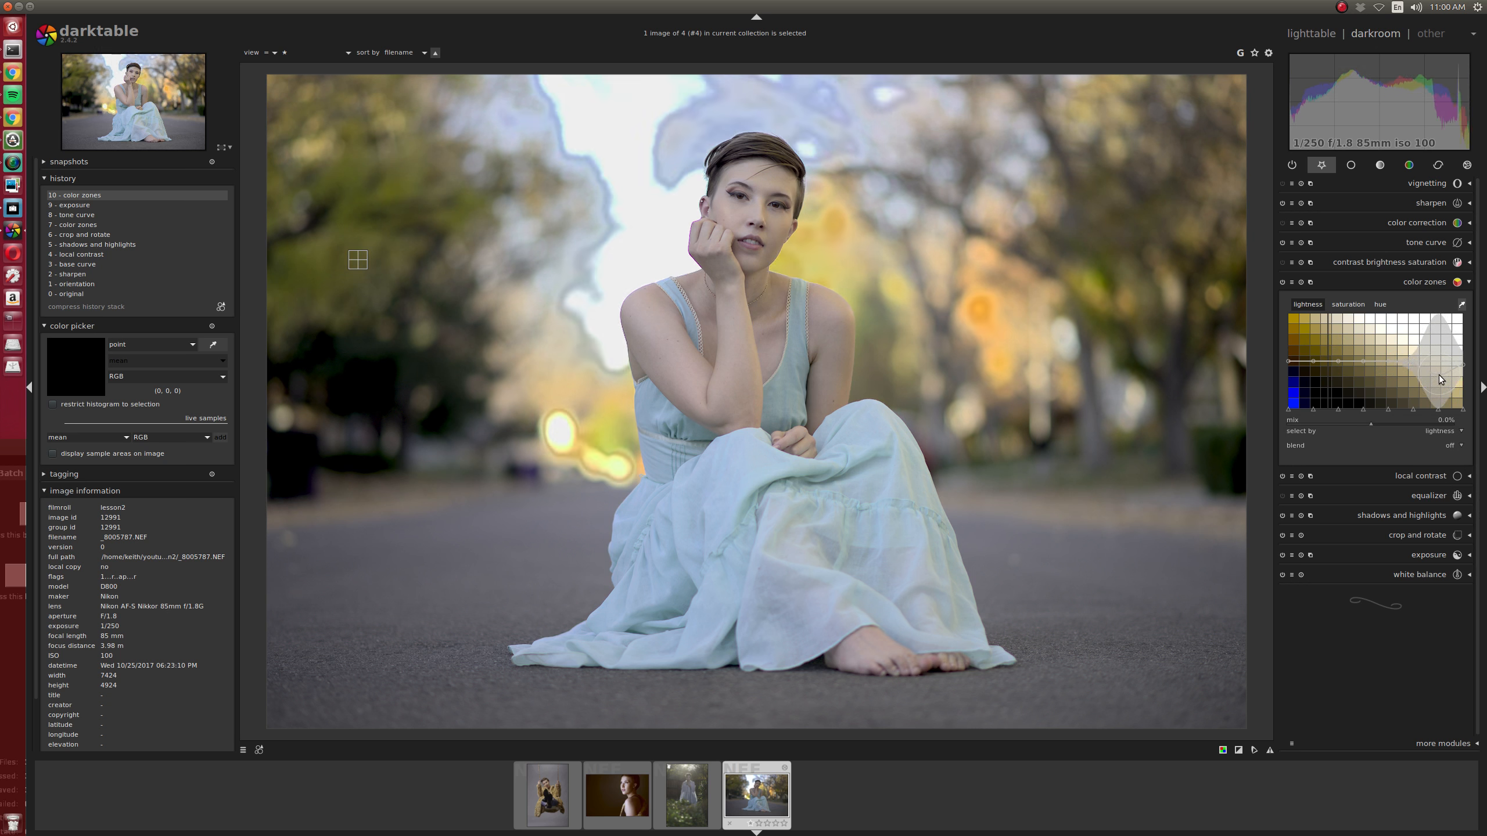
click(1360, 307)
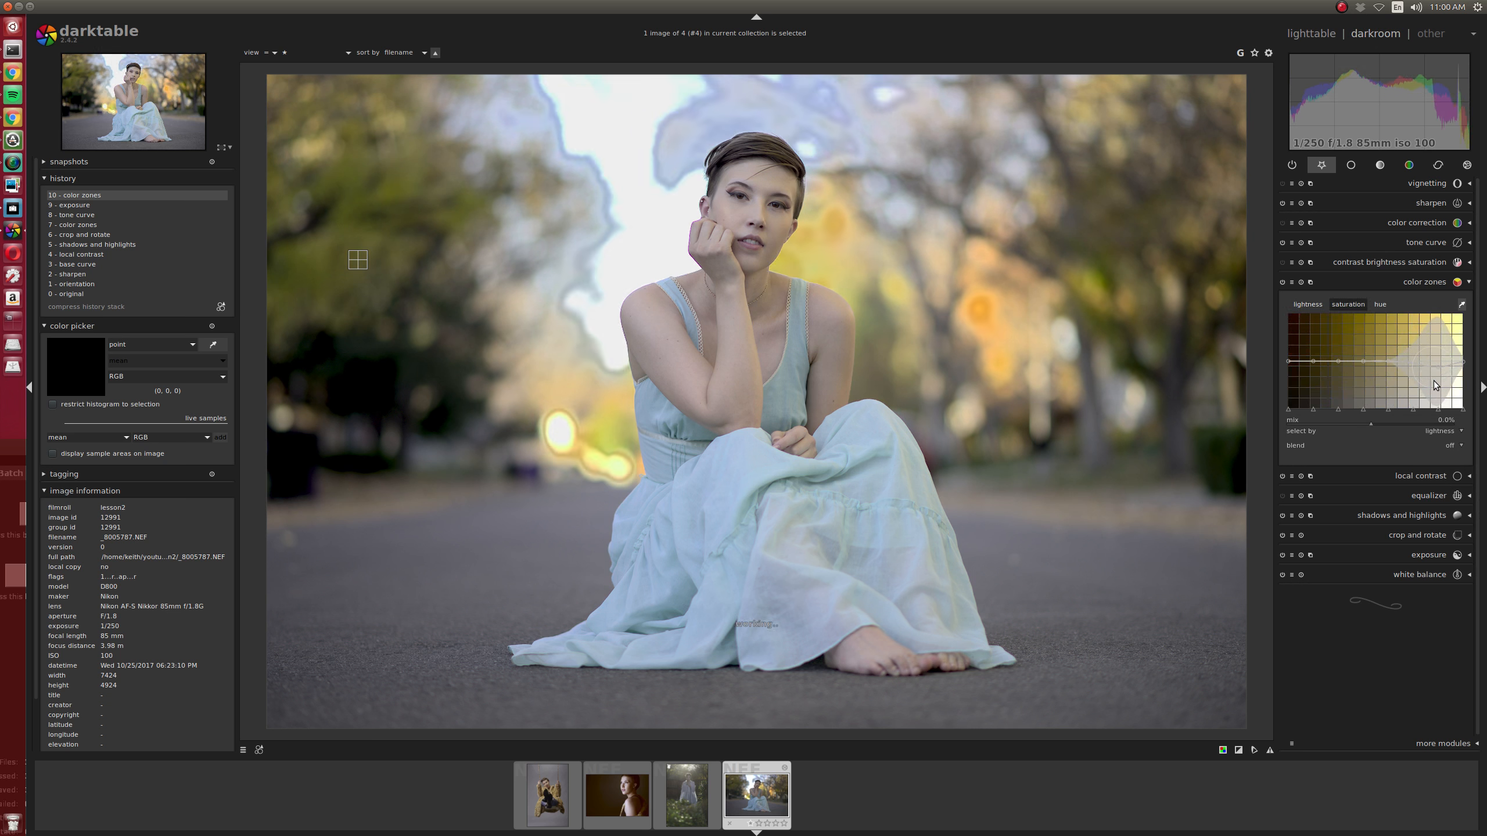
click(1381, 305)
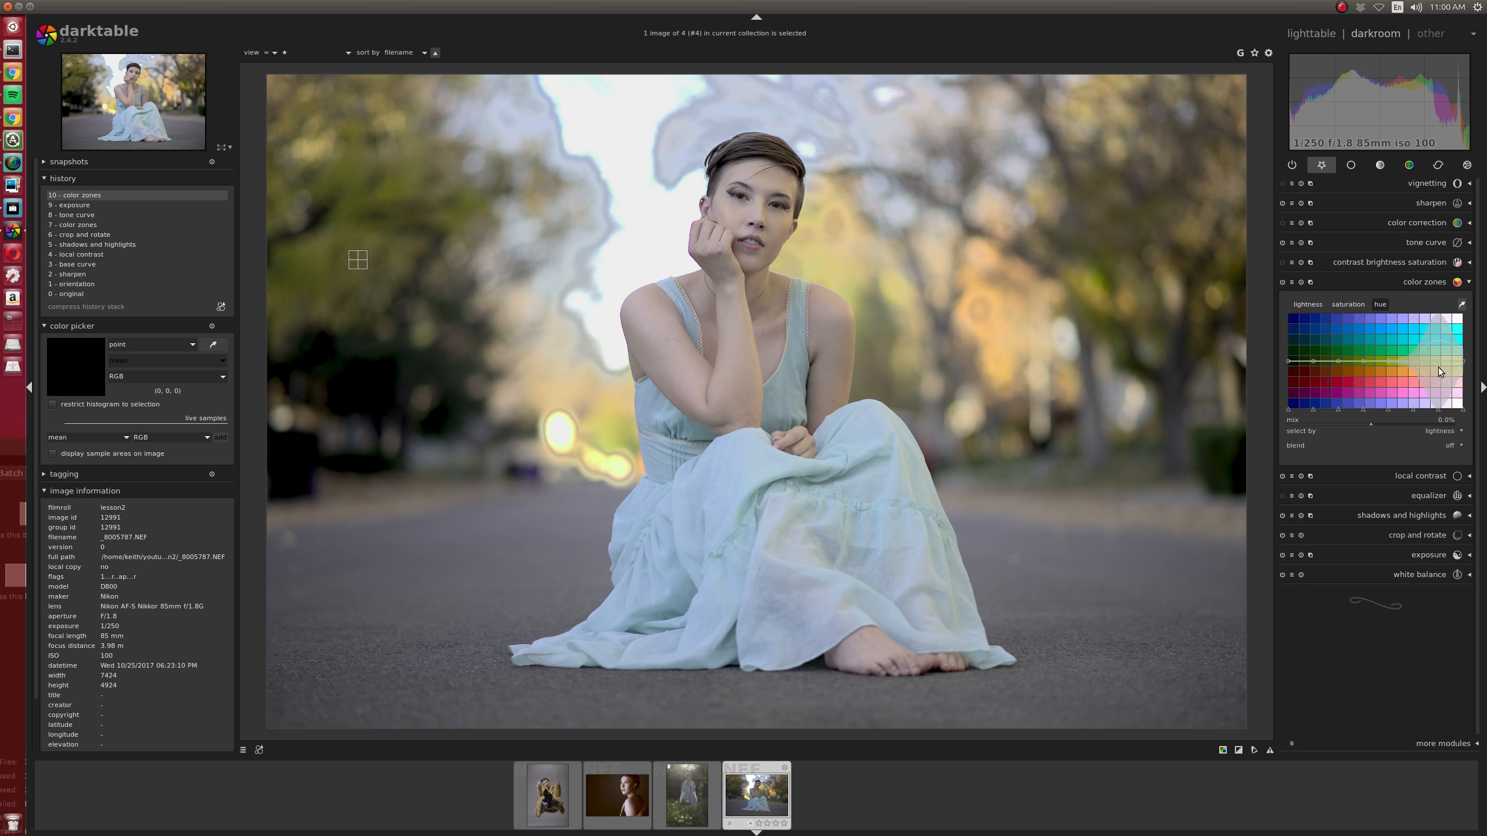
drag(1441, 372, 1447, 383)
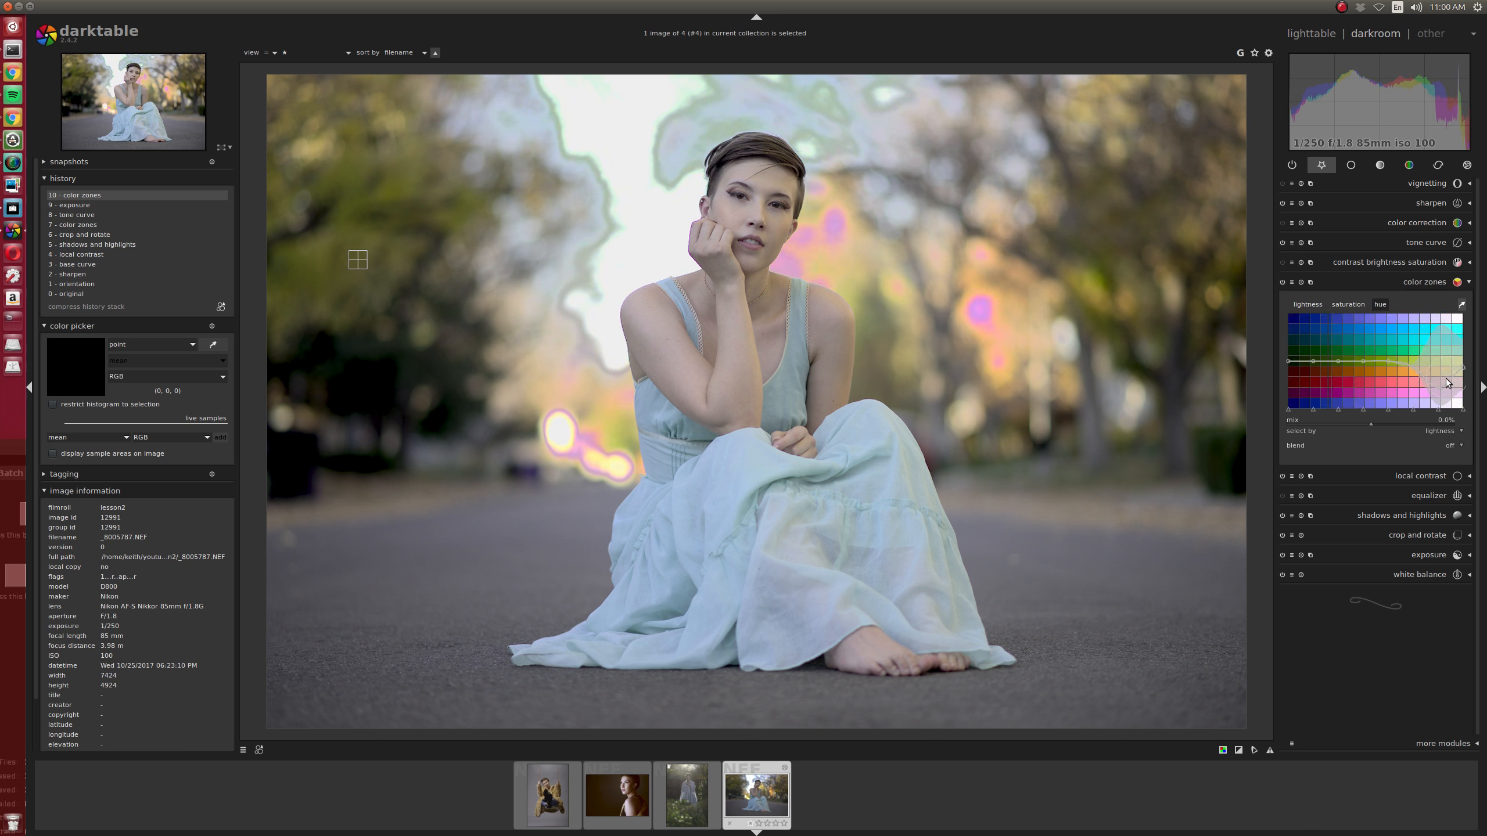
Switch the color zones selection basis to saturation, to lightness and back to hue, and show the lightness curve
click(1445, 431)
click(1445, 421)
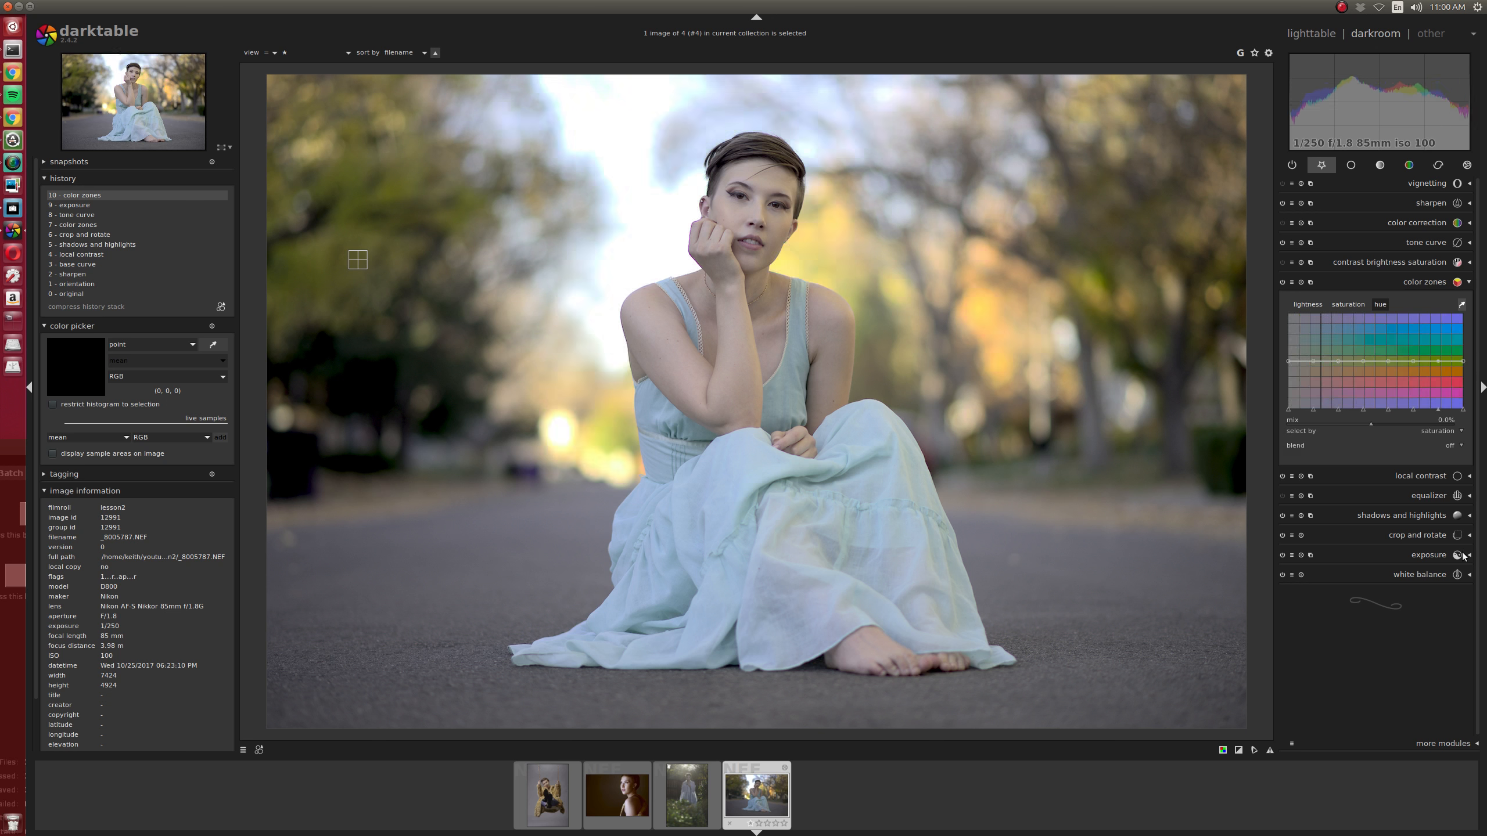
click(1444, 431)
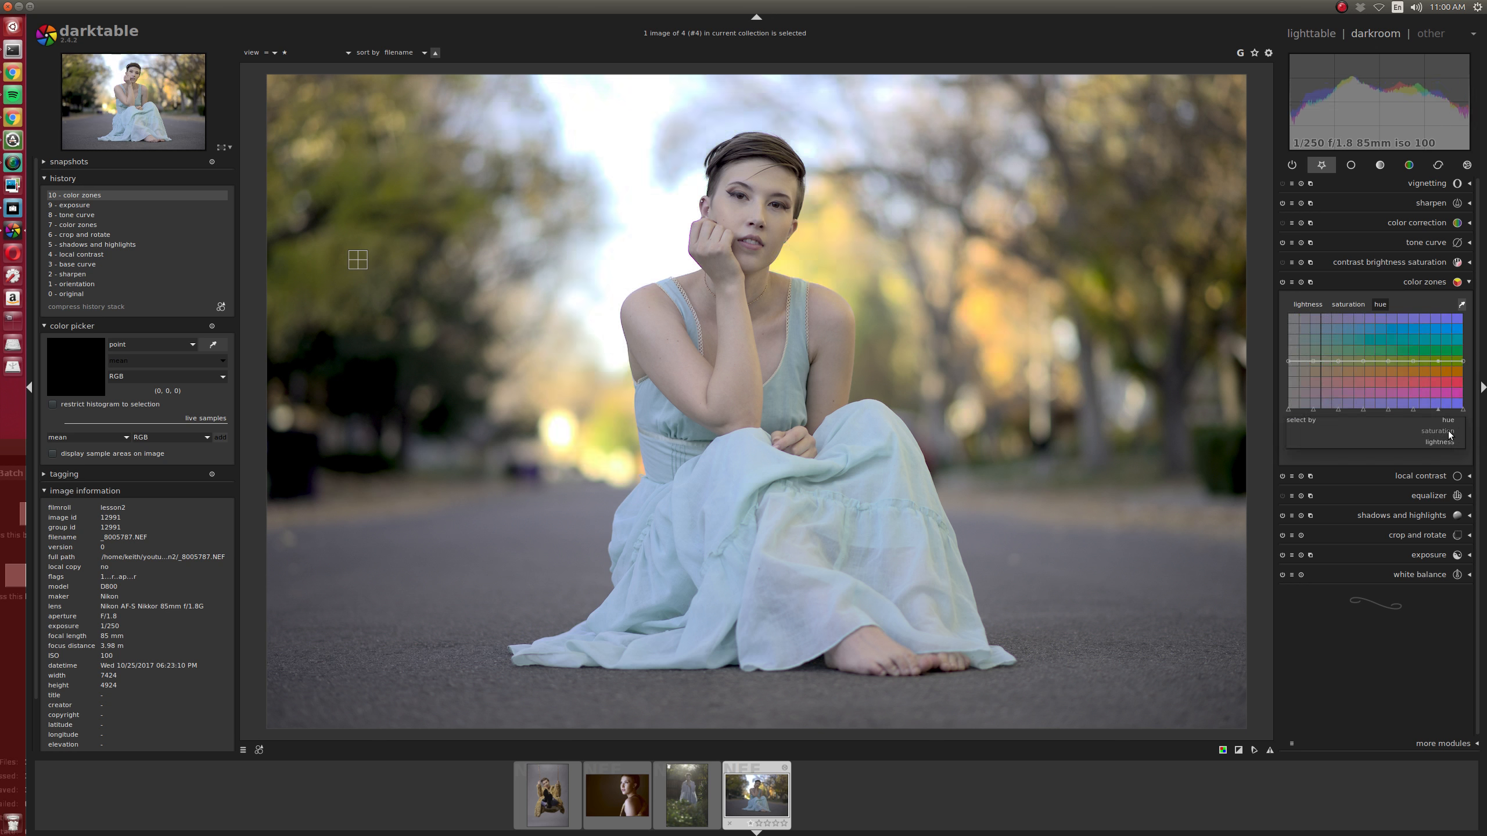
click(1444, 444)
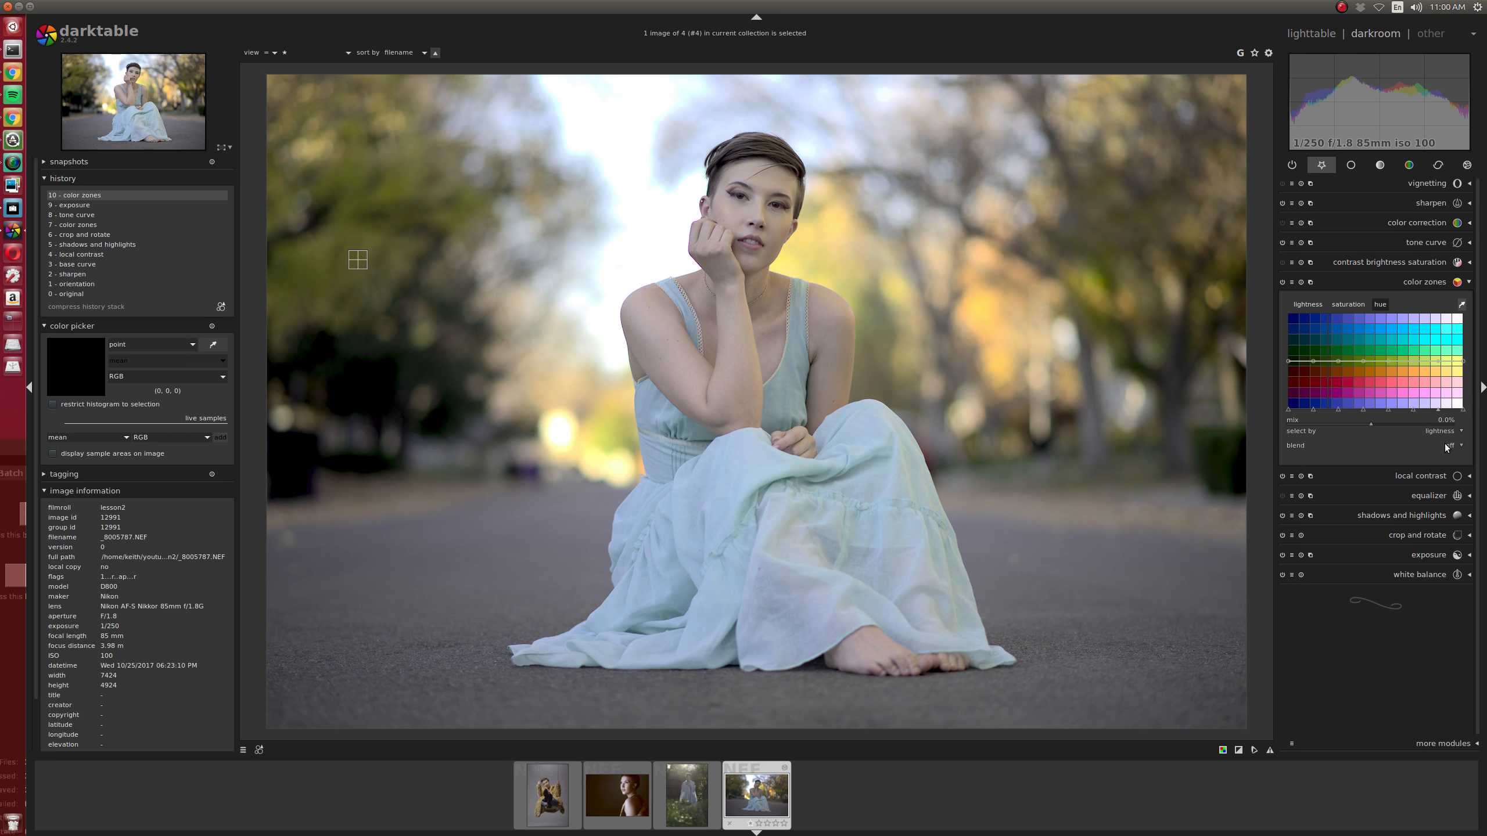
click(1446, 432)
click(1448, 412)
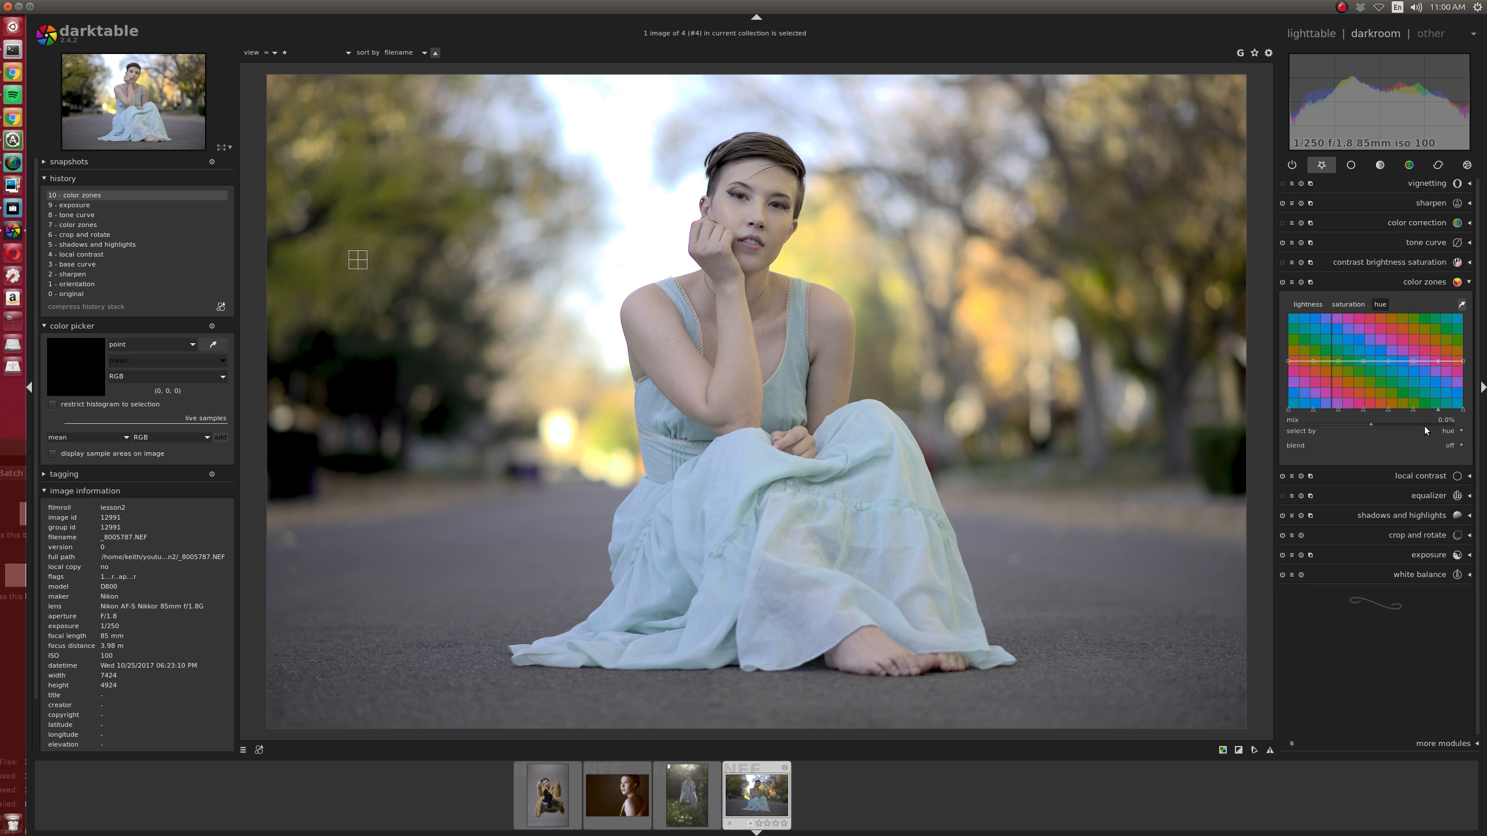
click(1307, 303)
drag(1332, 349, 1333, 363)
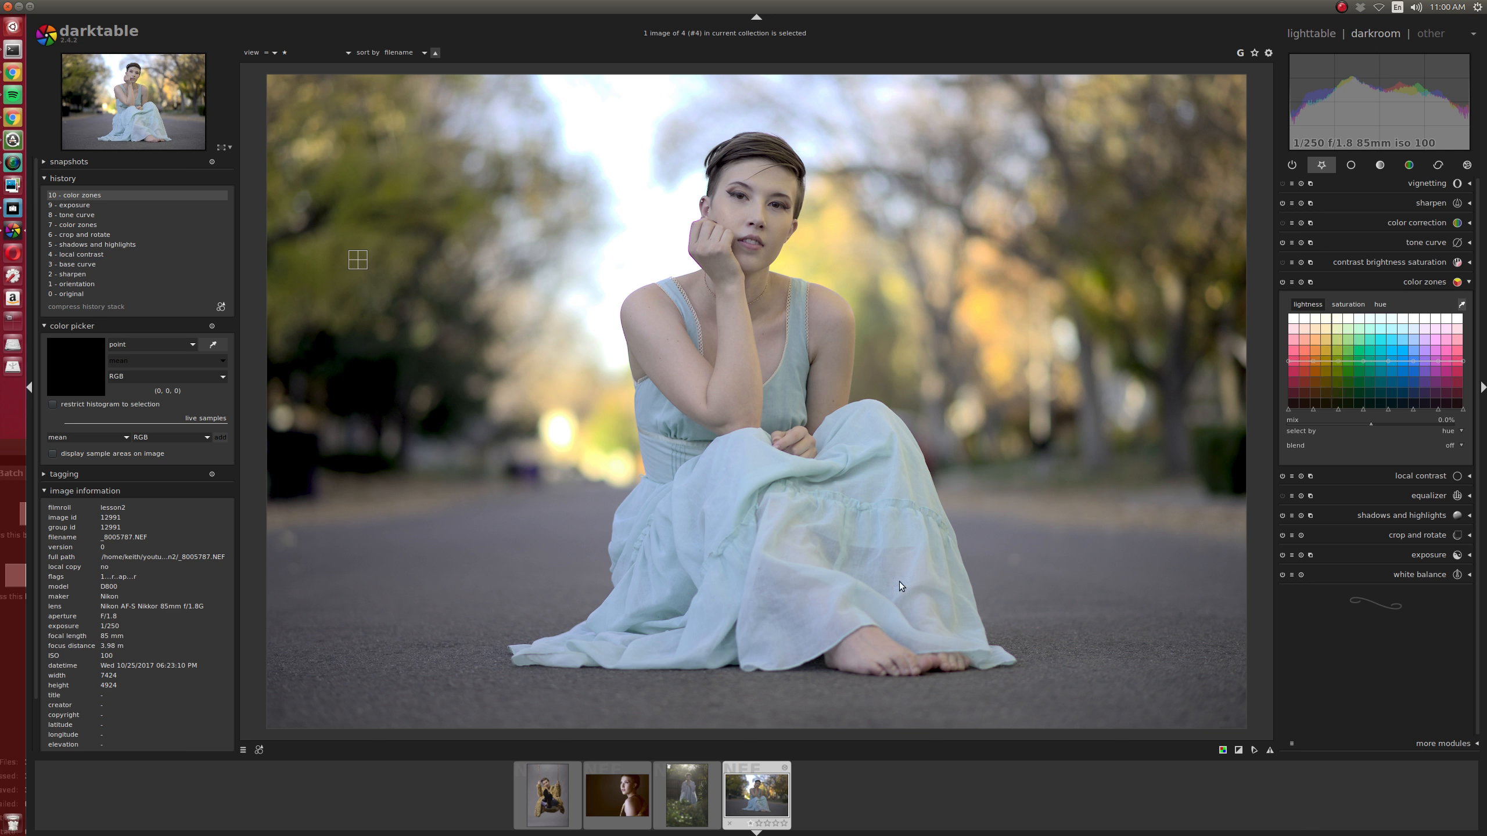
Open the portrait of the woman on the swing and slightly lower the lightness of its blue-purple hues in color zones
click(550, 789)
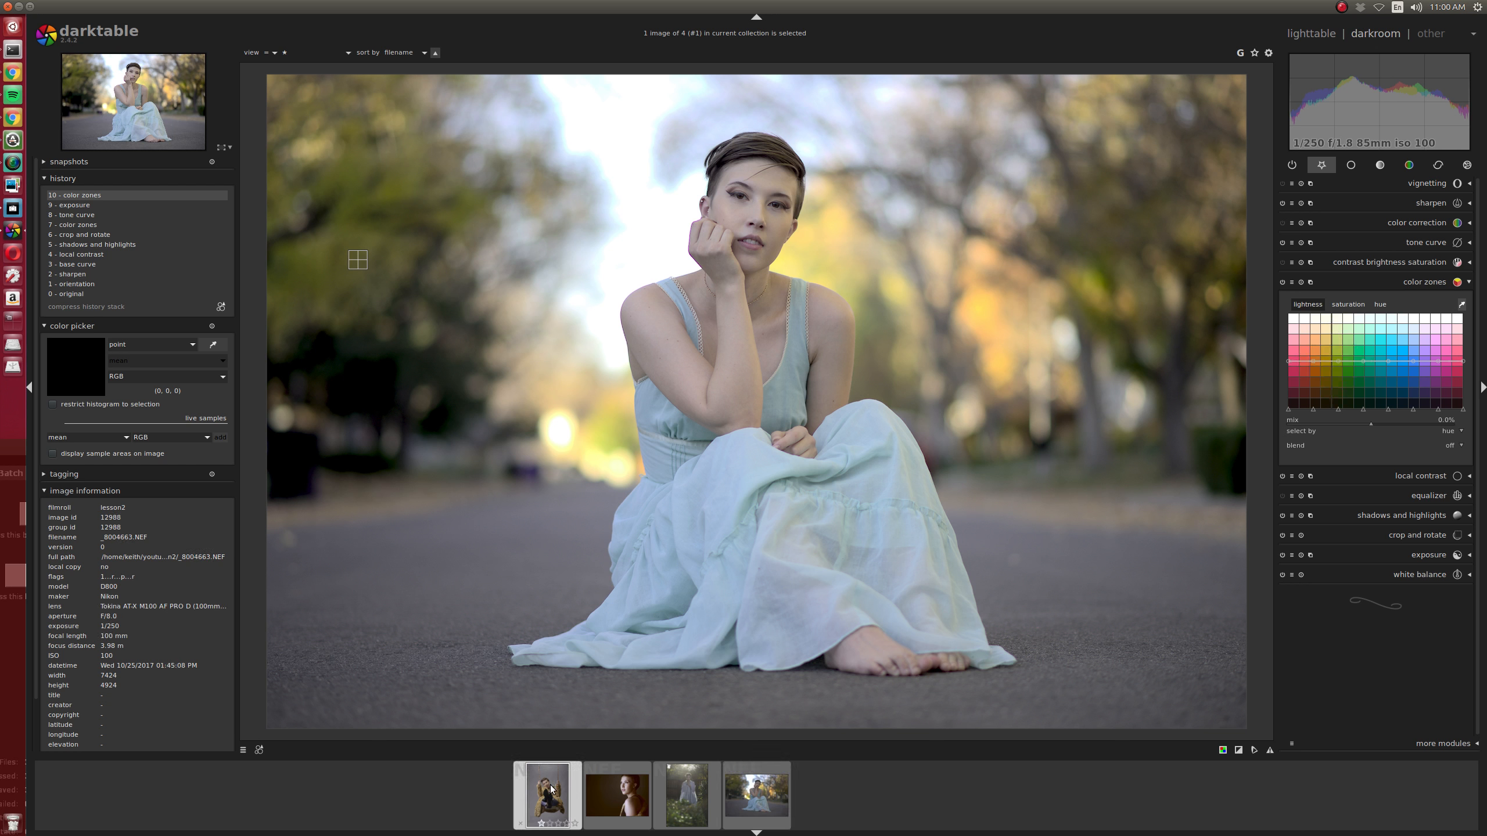
double_click(550, 789)
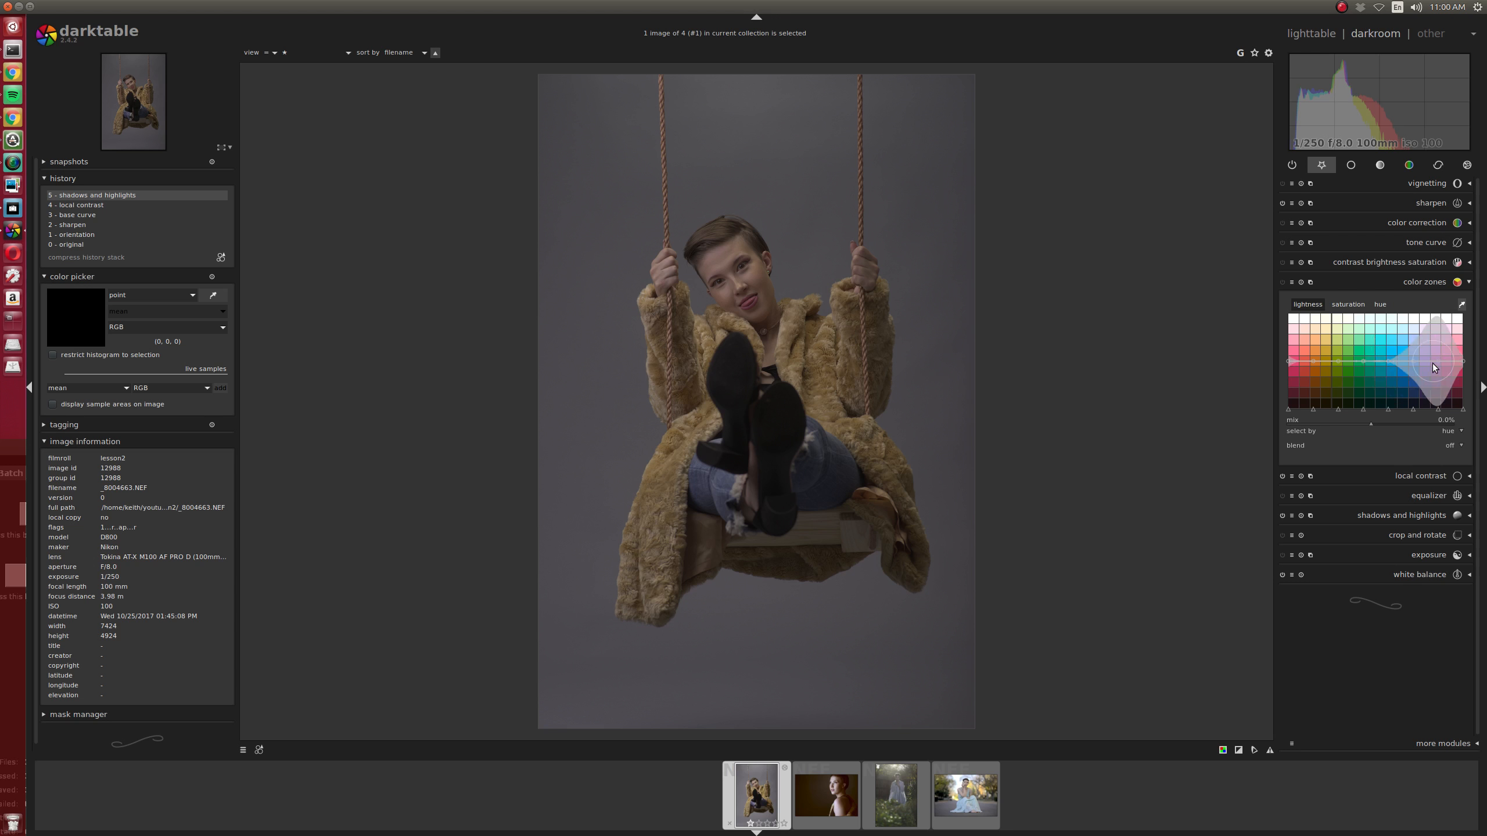
drag(1413, 367, 1412, 378)
click(1345, 305)
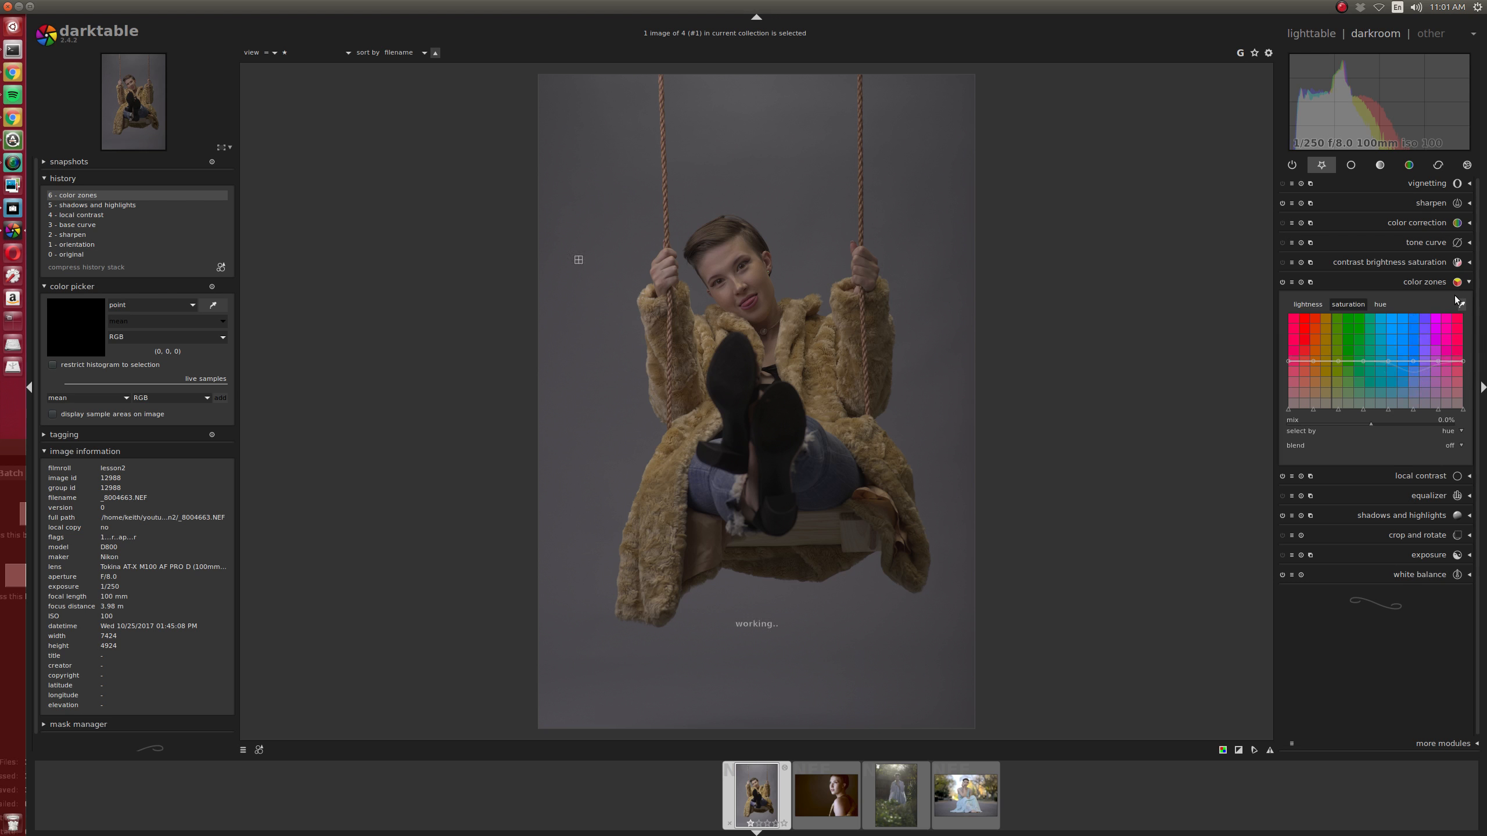
Sample the woman's forehead in tone curve and lift the L curve so the sampled tone reaches about 72.2
click(1426, 244)
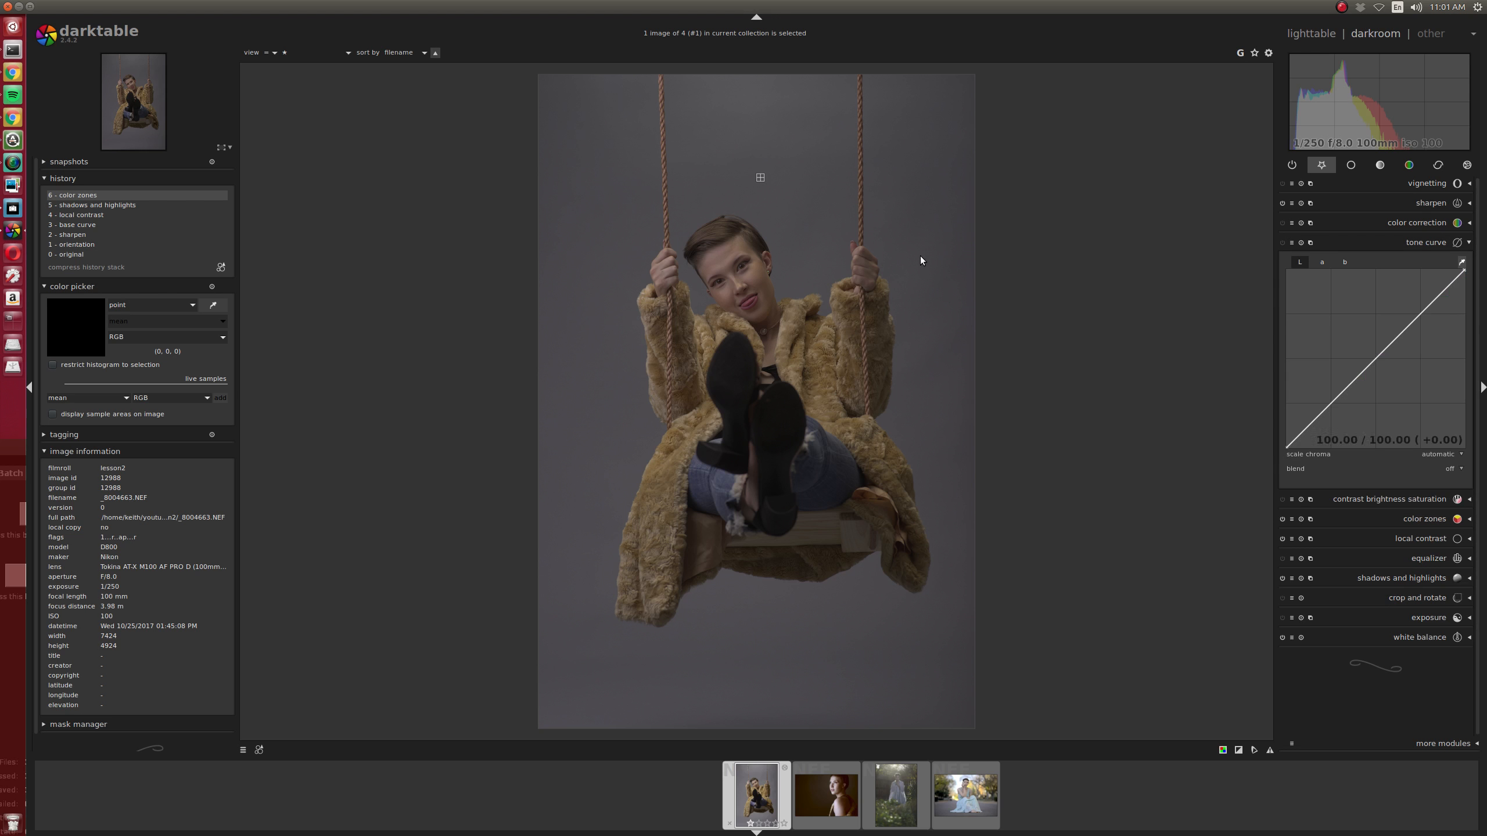
click(726, 250)
click(1408, 382)
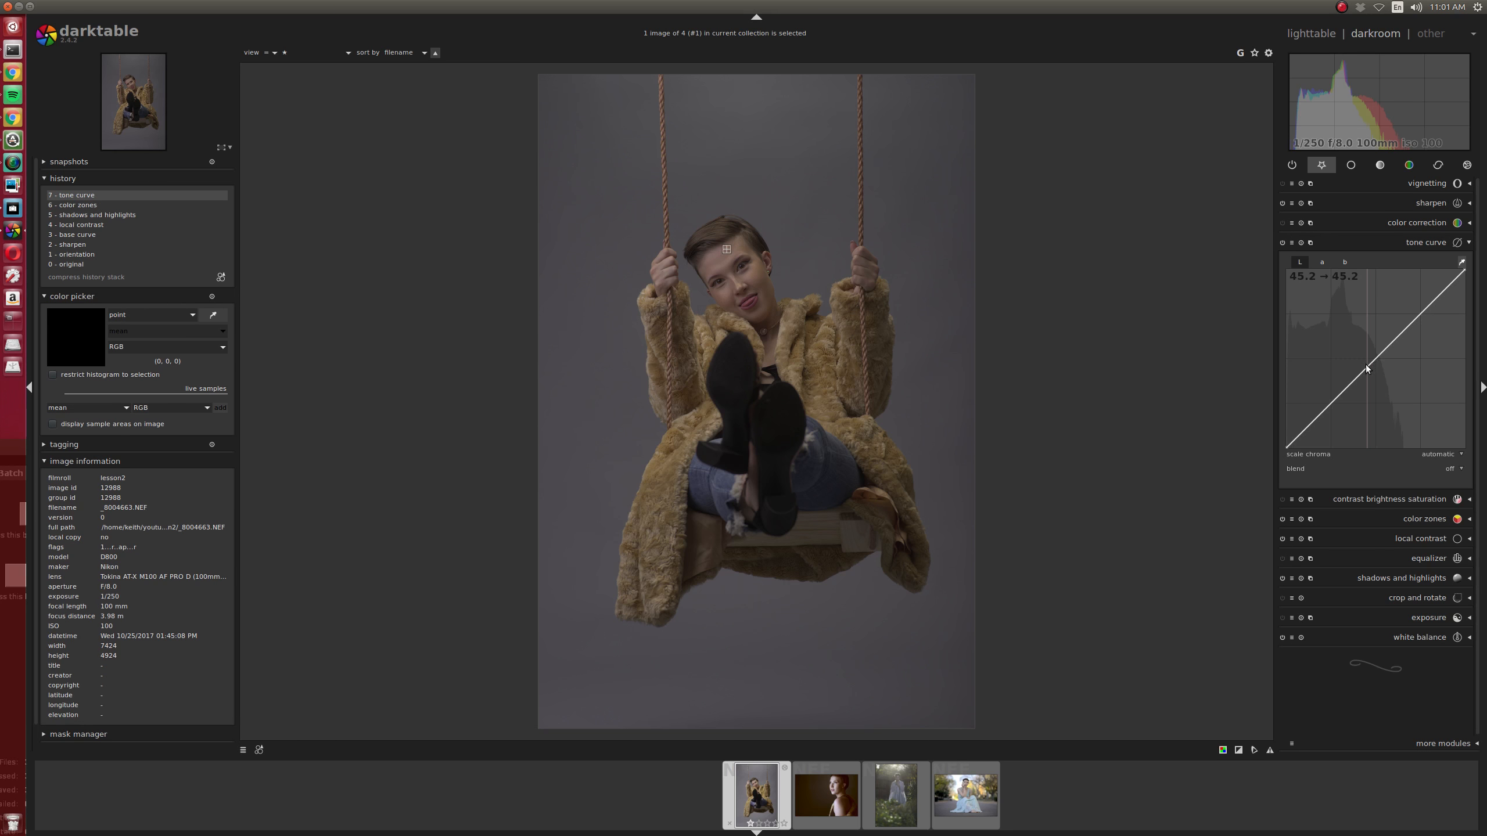
drag(1369, 364, 1367, 317)
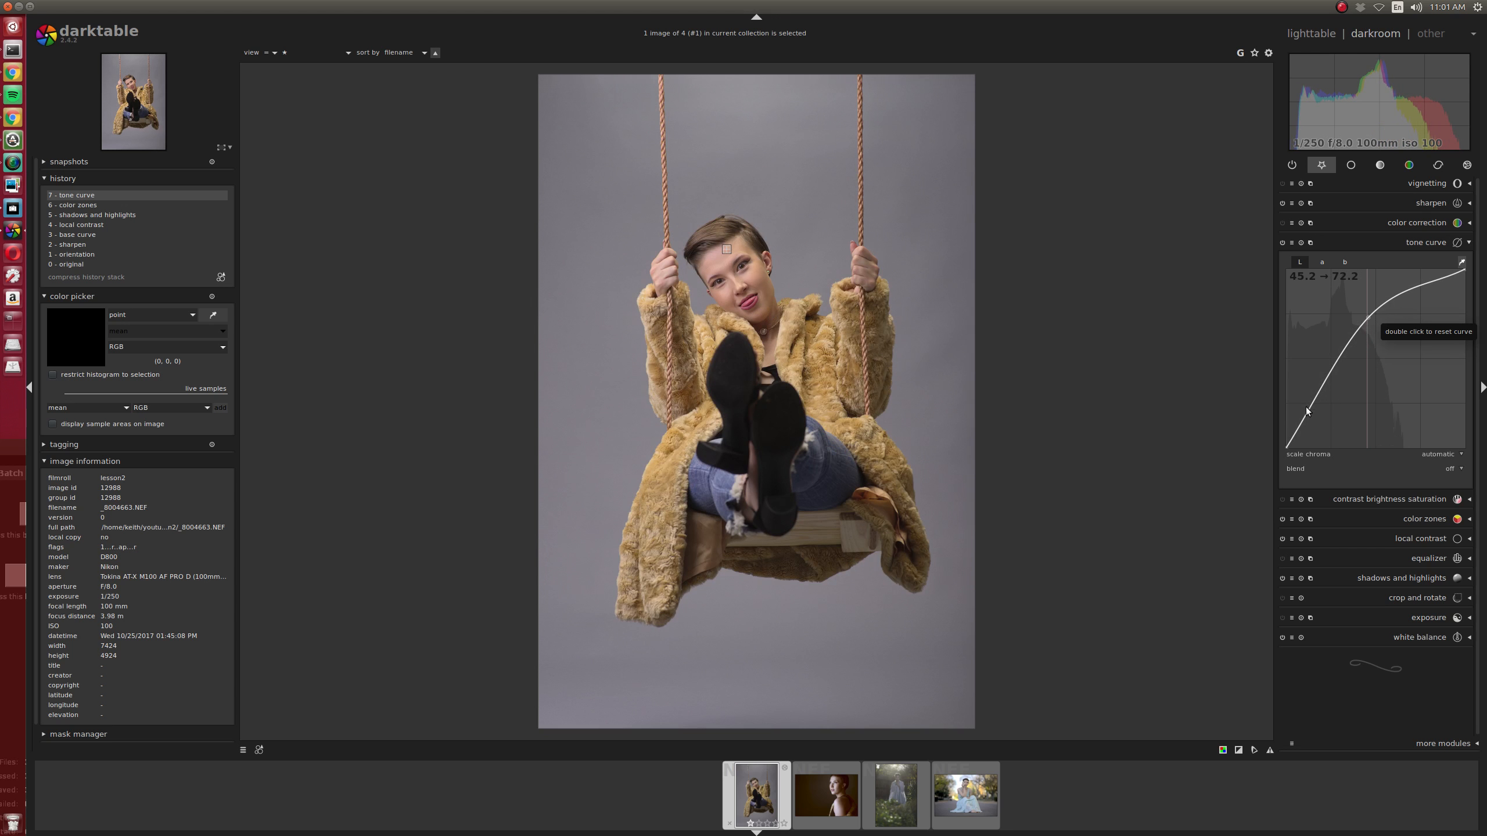
Add a point near the dark end of the L curve, lower it slightly to deepen the shadows, and inspect the face up close
click(1296, 437)
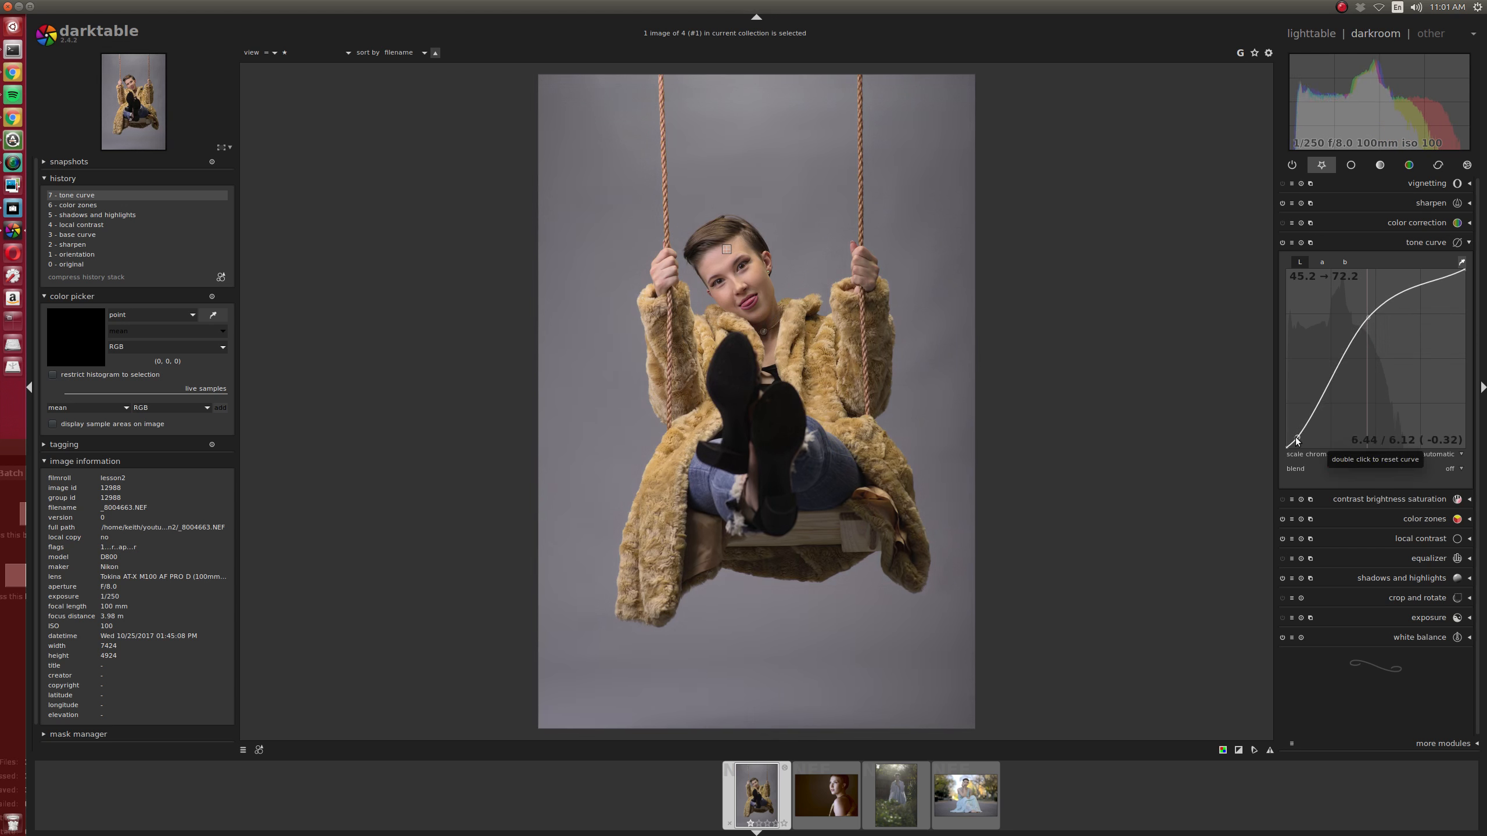
drag(1296, 437, 1299, 438)
scroll(734, 236, up, 3)
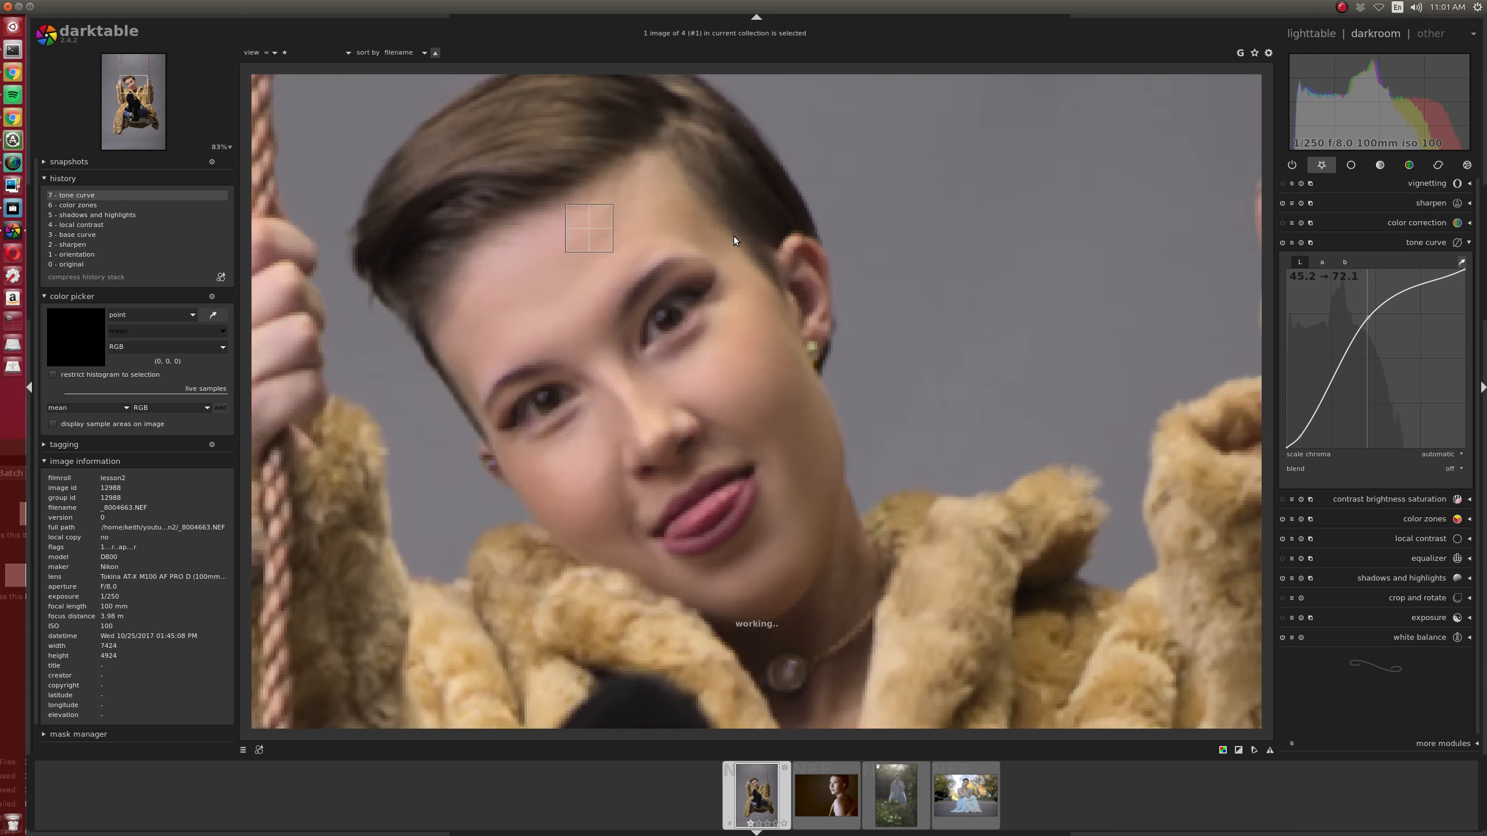
scroll(734, 236, down, 3)
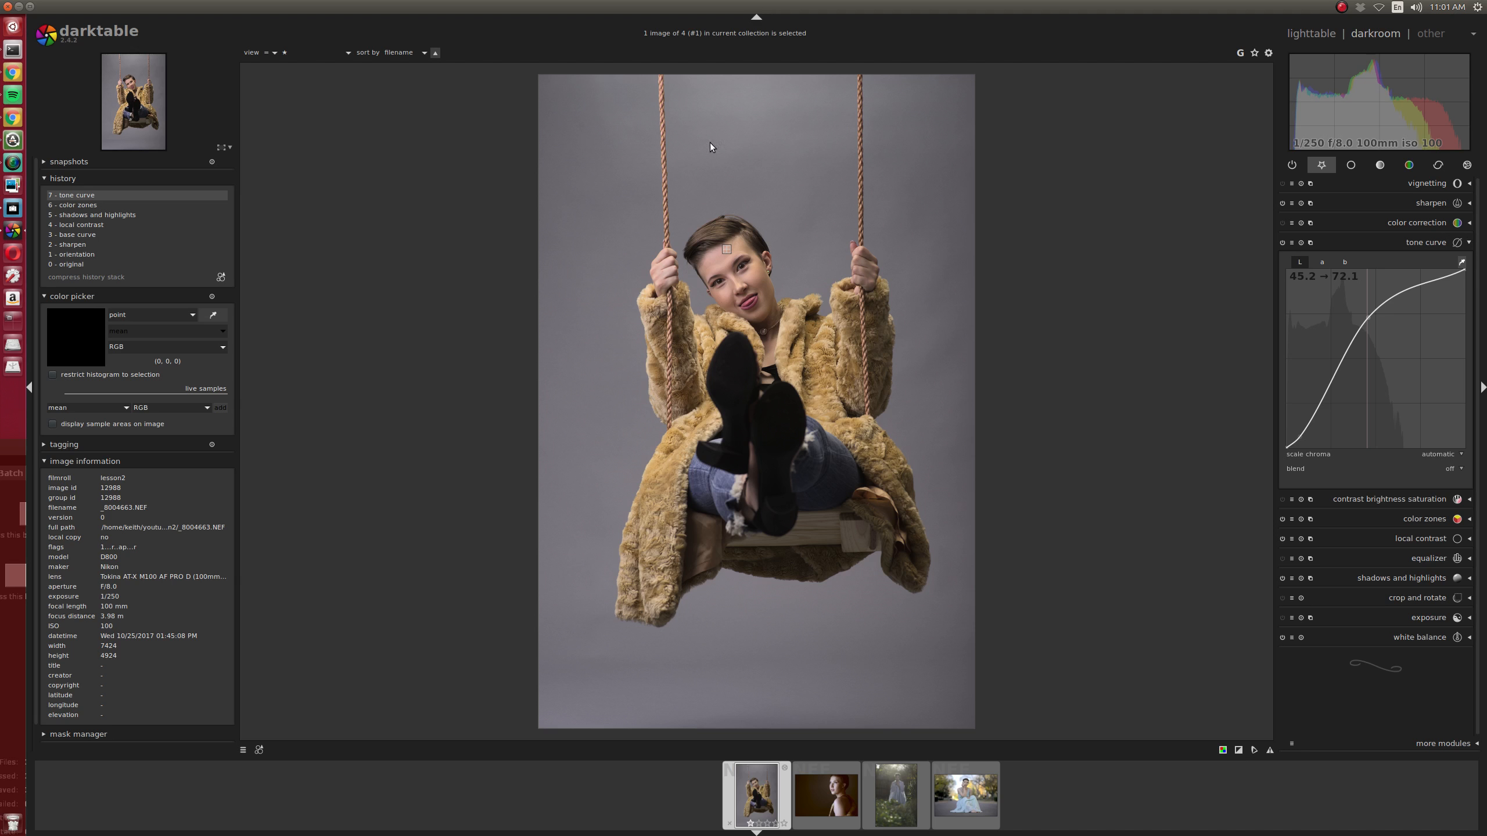
scroll(306, 53, down, 1)
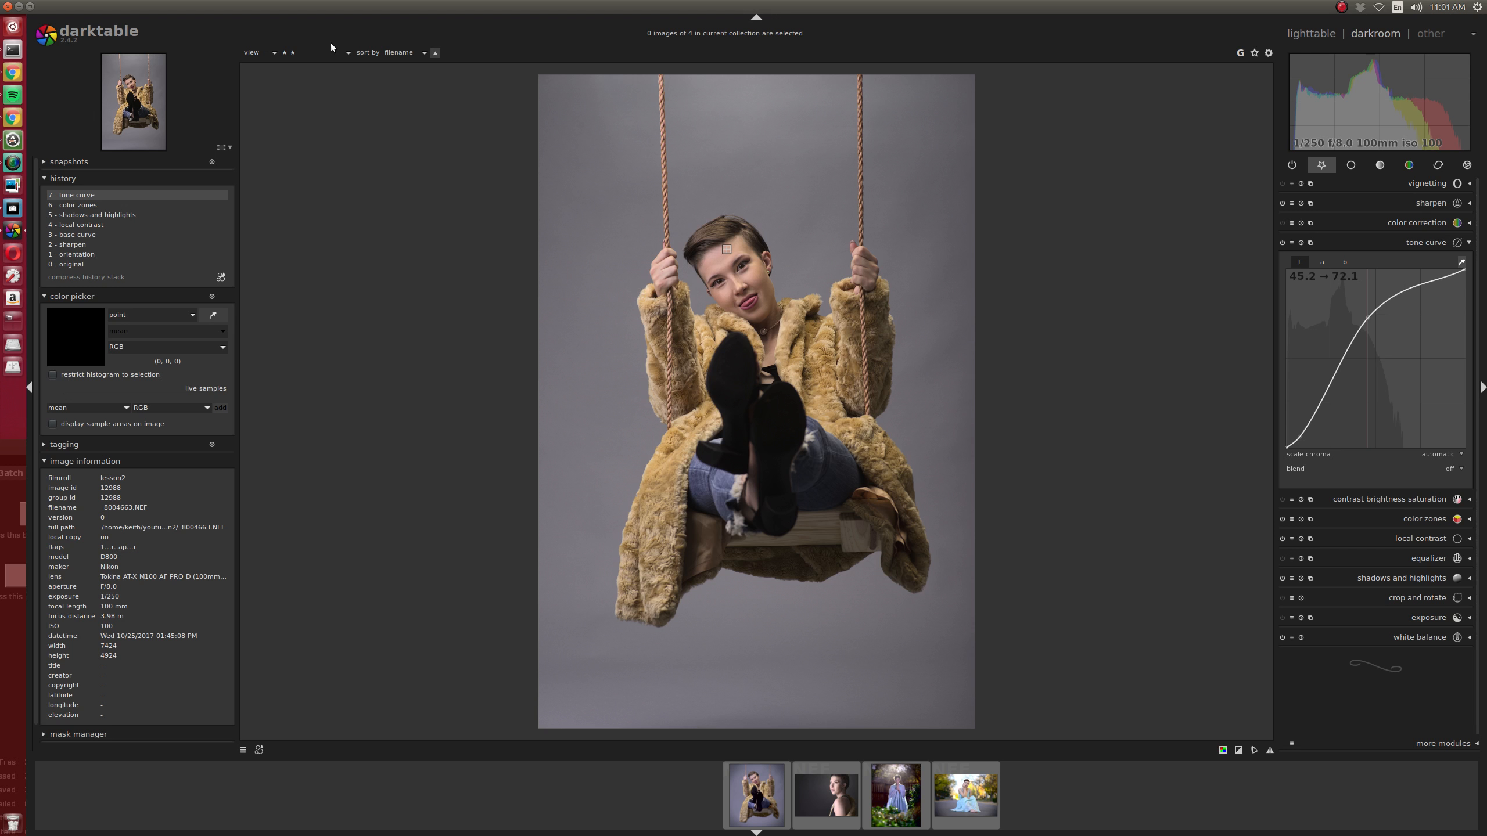
scroll(313, 51, up, 1)
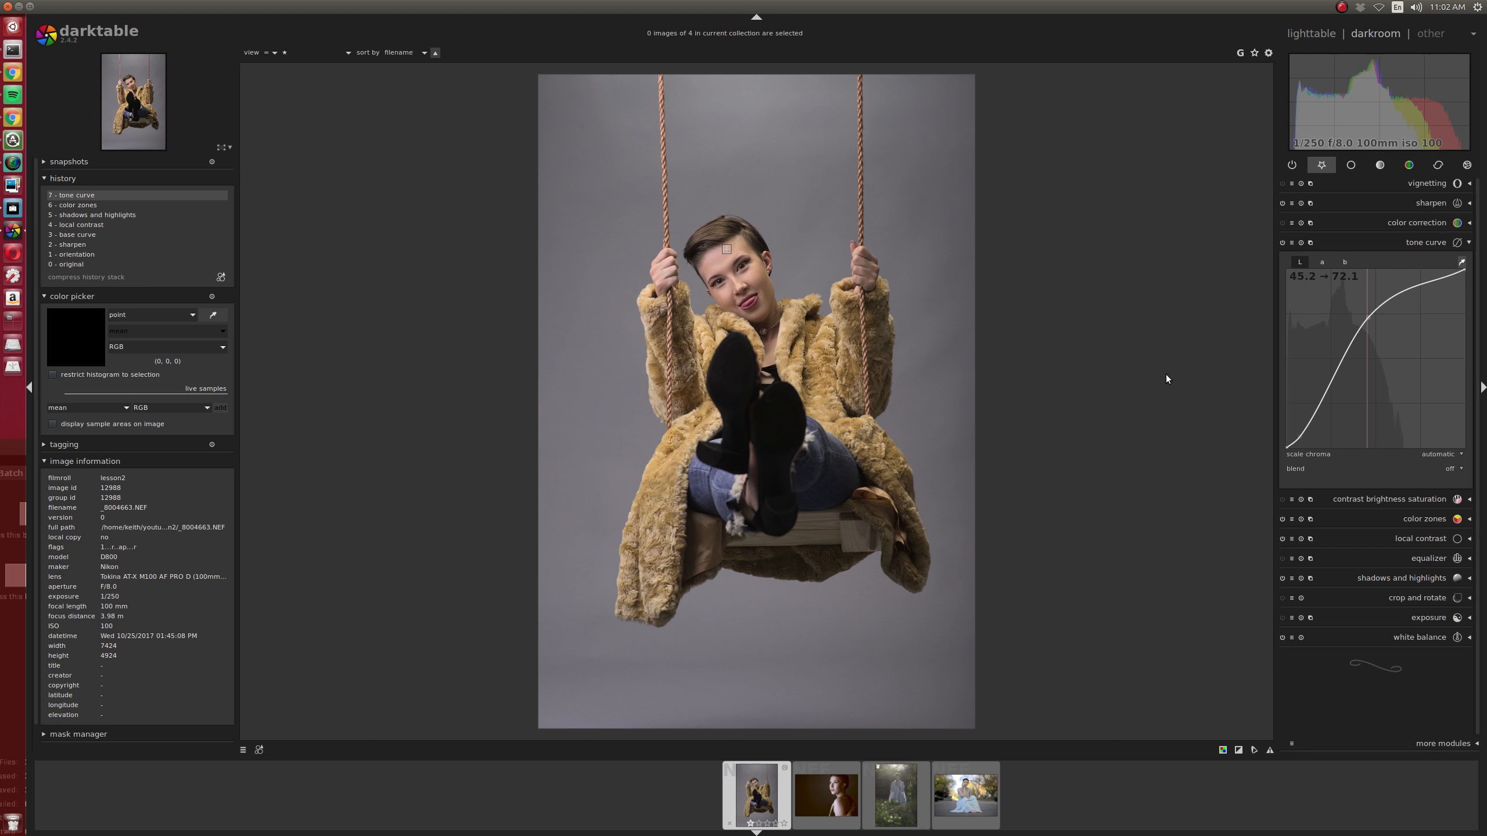
Split-tone the swing portrait in color correction by shifting the shadows strongly toward blue while keeping the highlights near neutral
click(1411, 224)
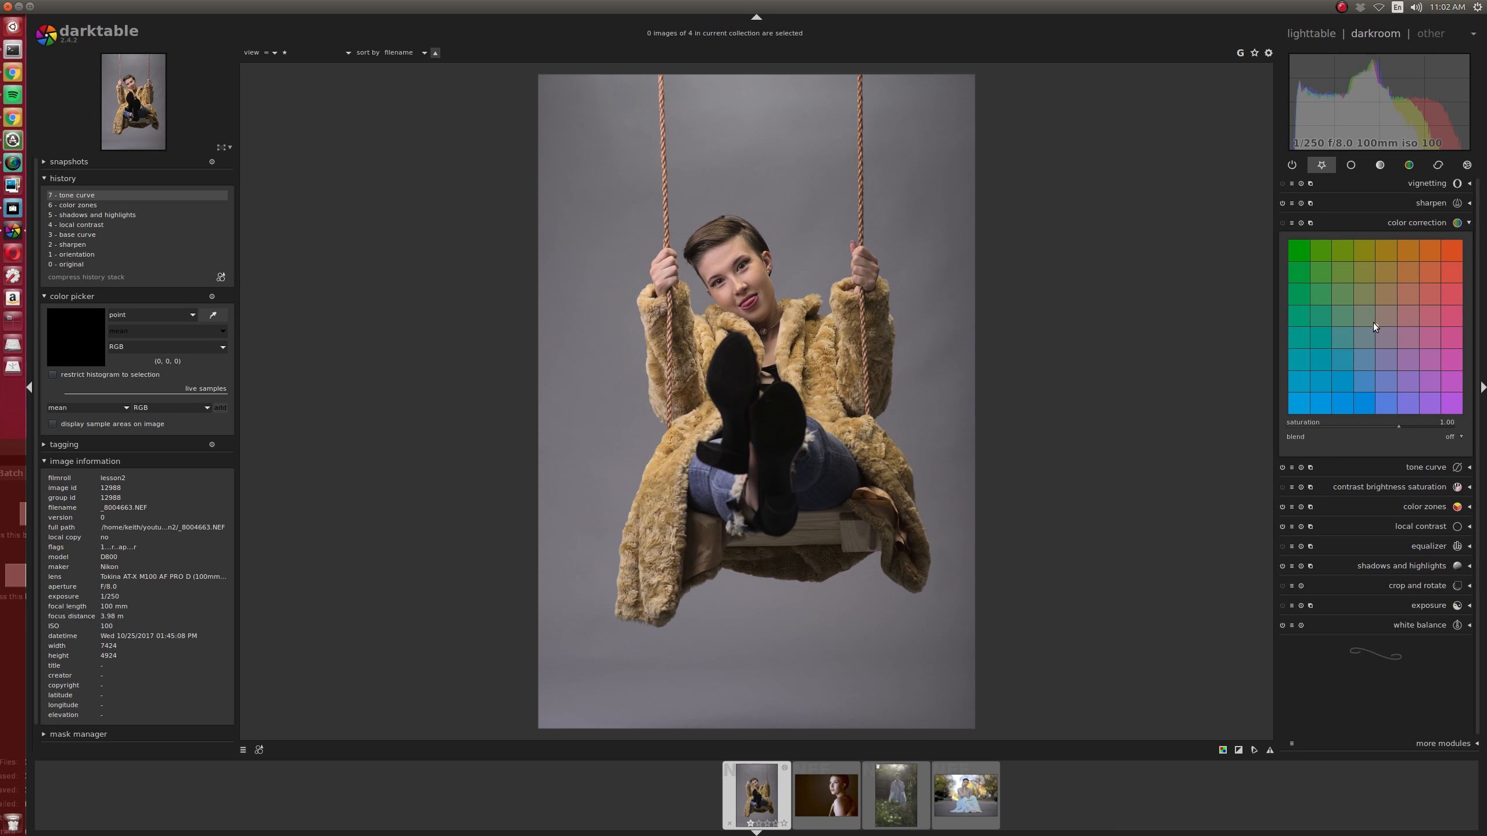
mouse_move(1374, 324)
mouse_down()
mouse_move(1376, 308)
mouse_move(1357, 352)
mouse_move(1376, 326)
mouse_up()
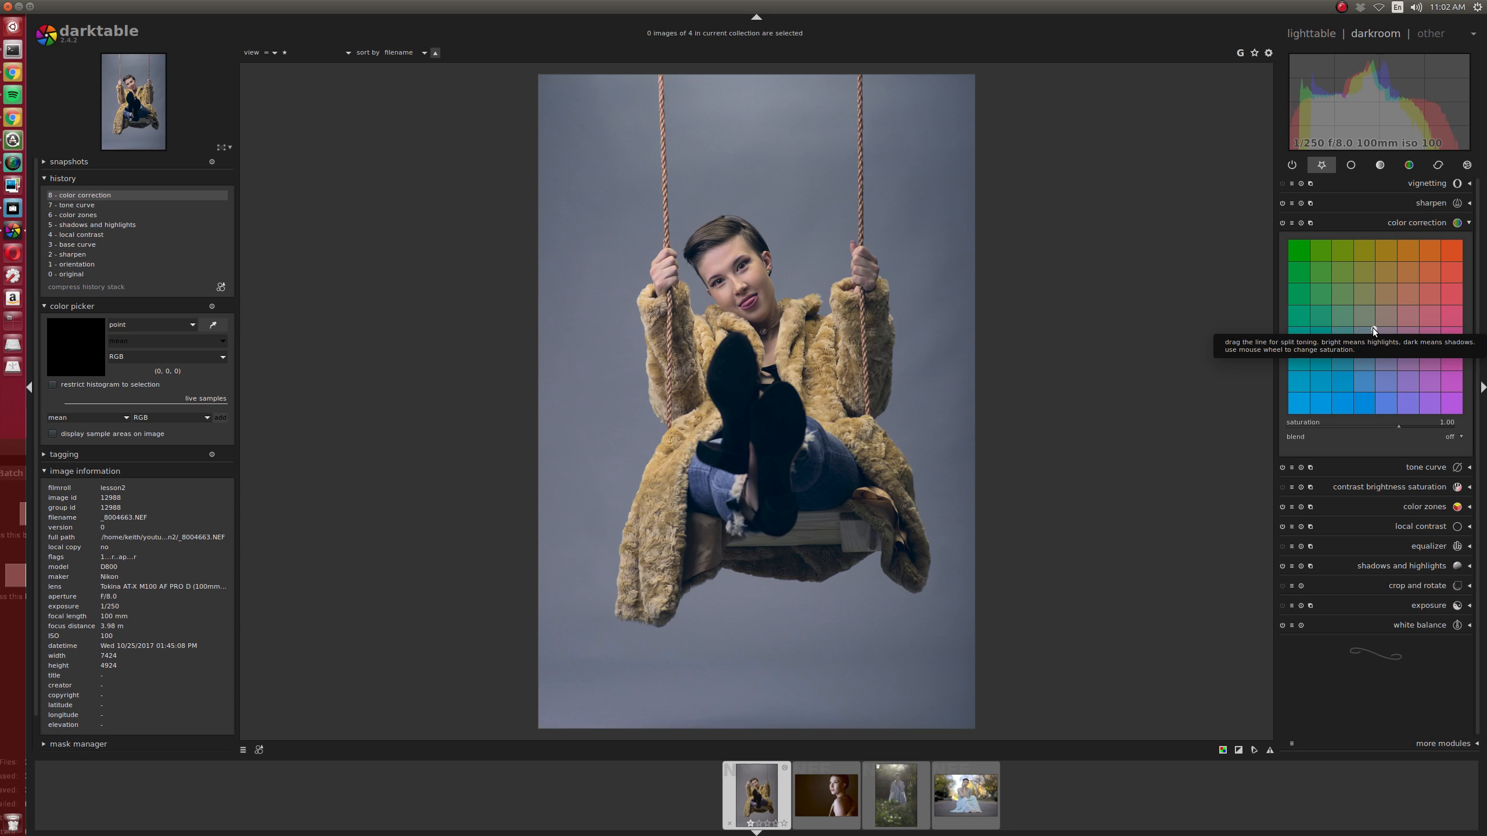
drag(1359, 353, 1355, 387)
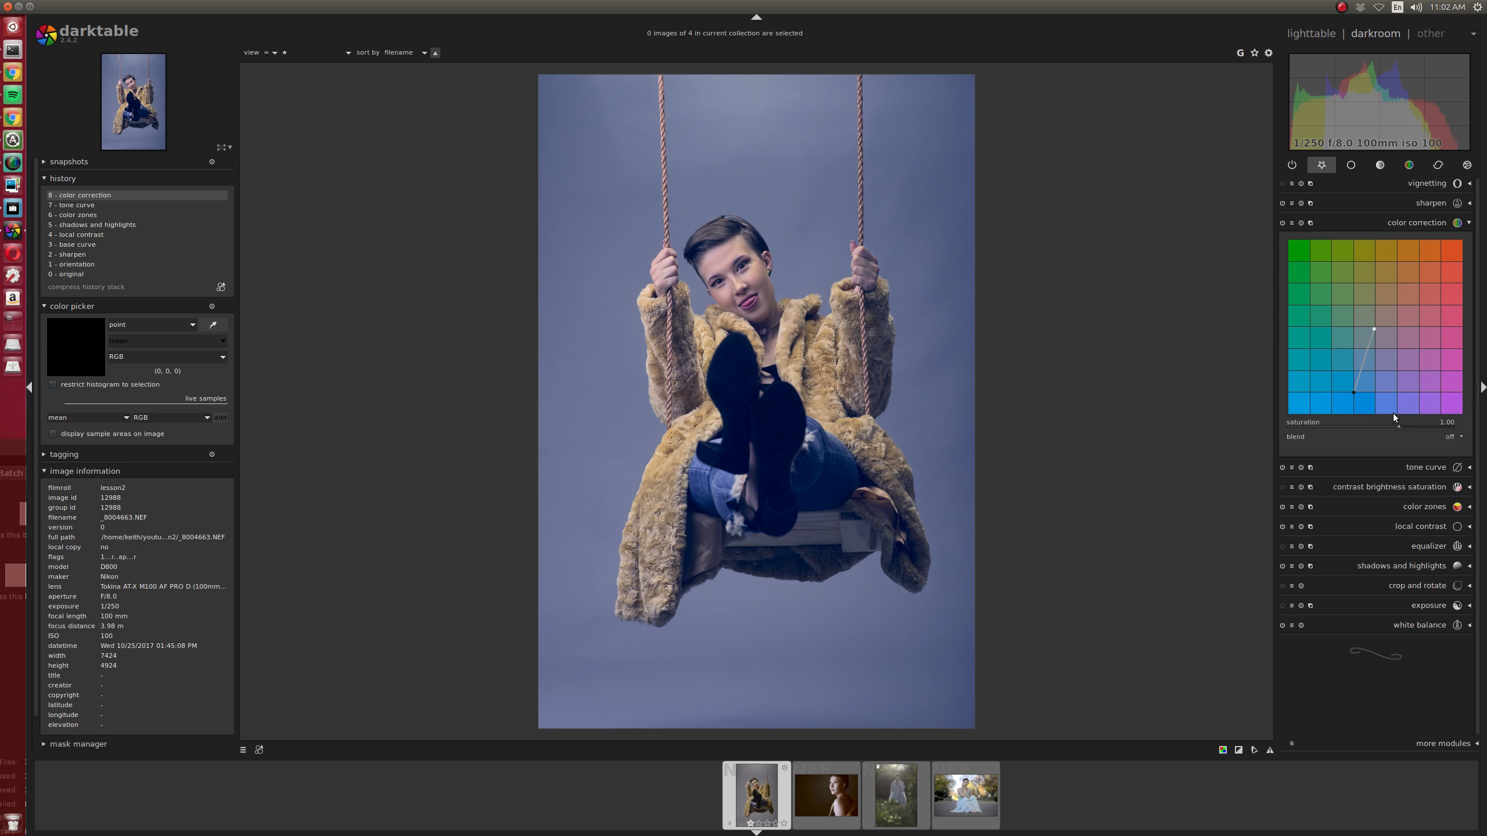
click(1424, 222)
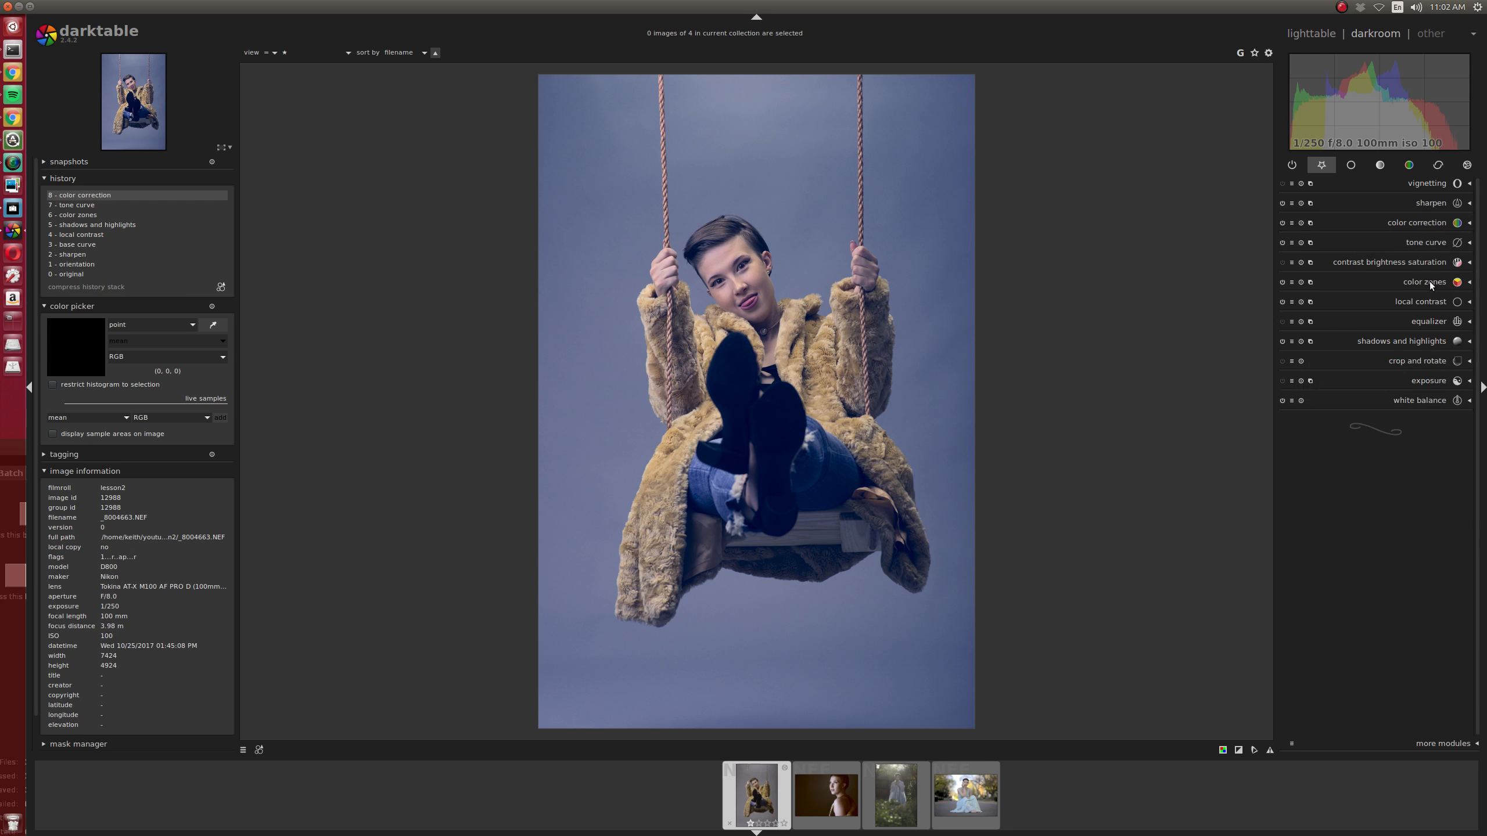
Sample the fur coat in color zones and shift its yellow-orange hues toward pink-red
click(1429, 281)
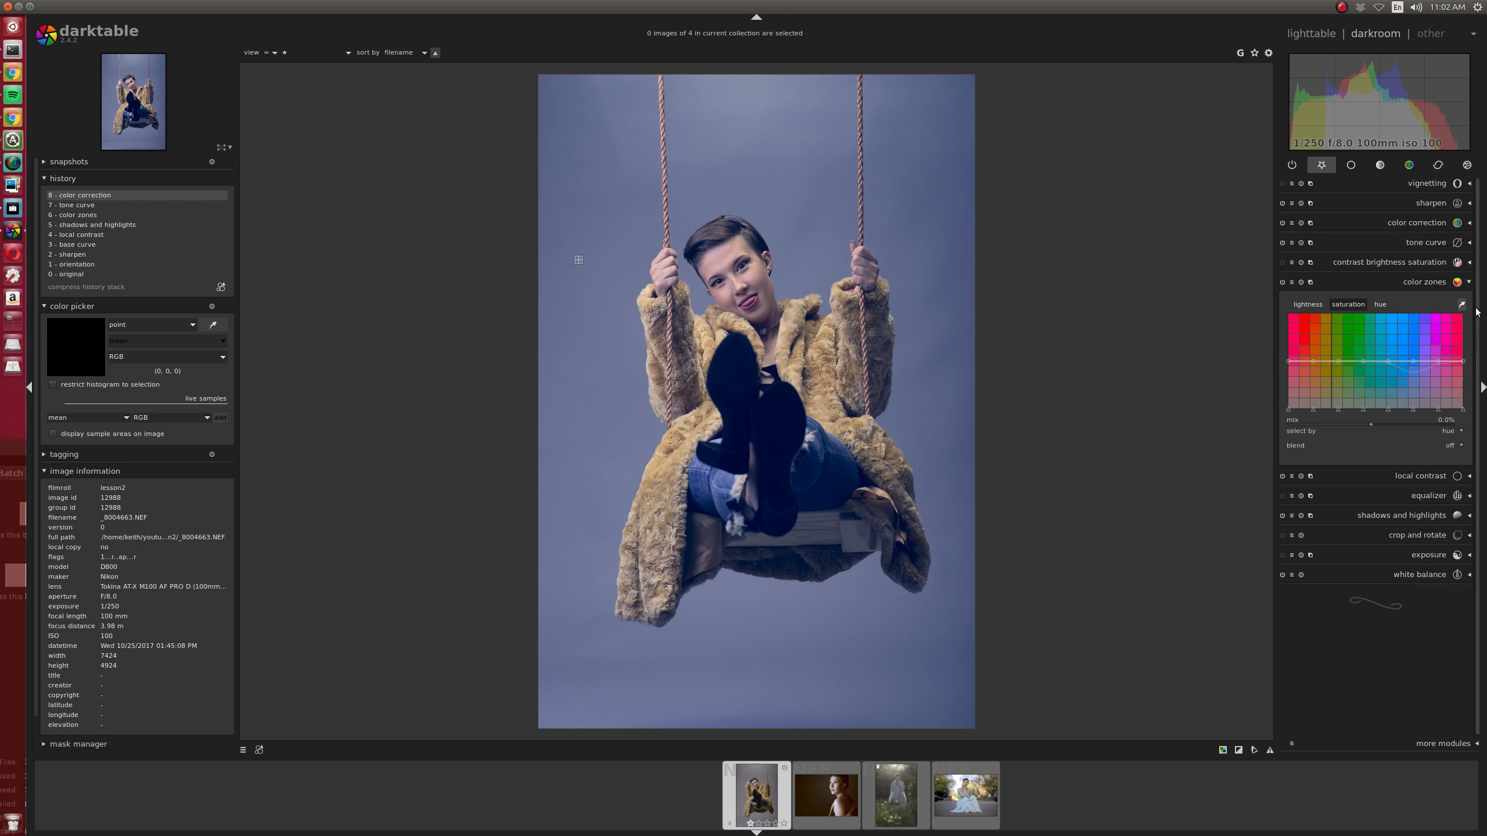
click(1381, 306)
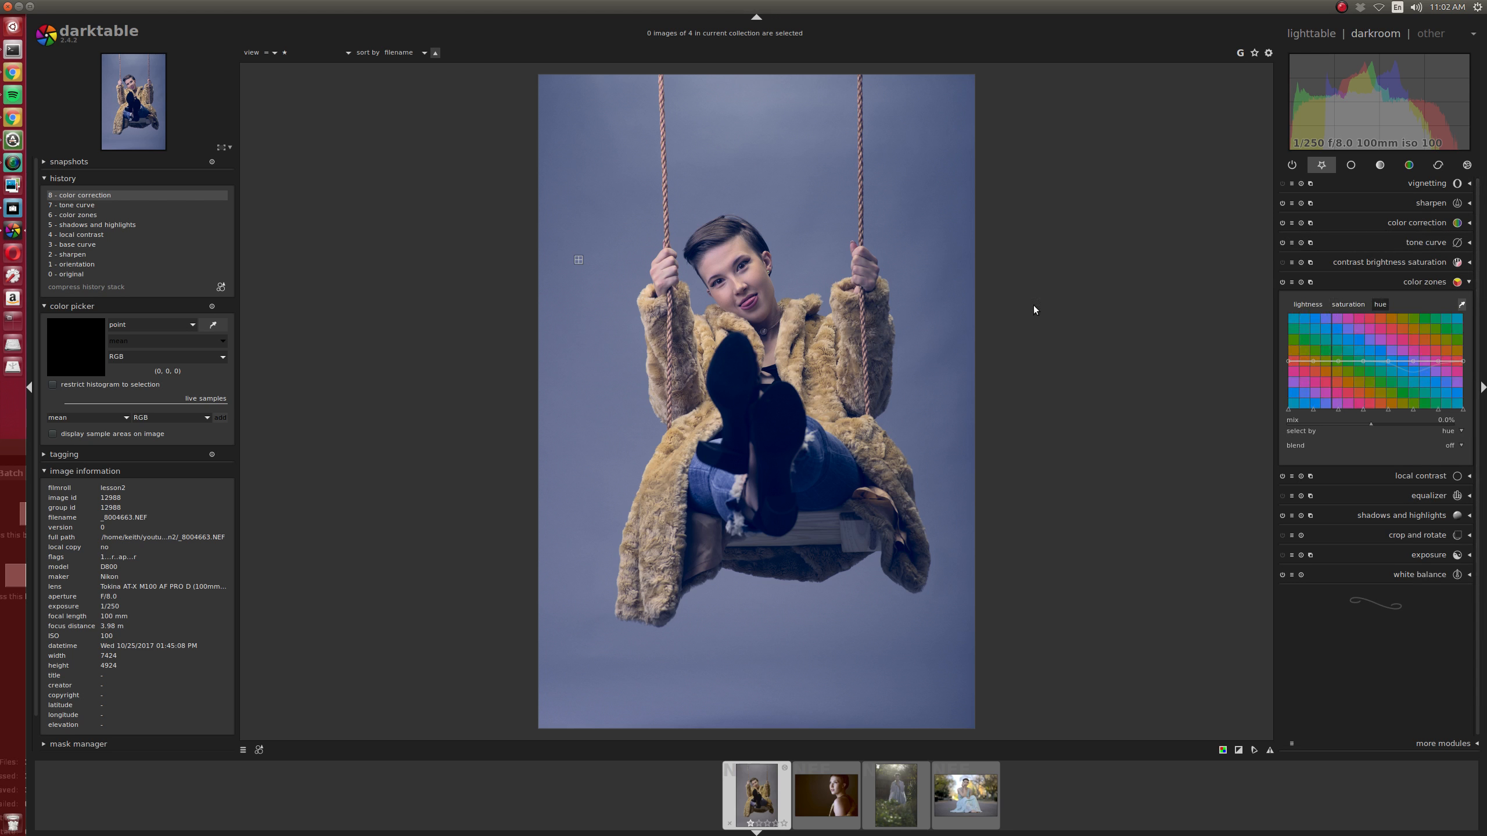
click(822, 343)
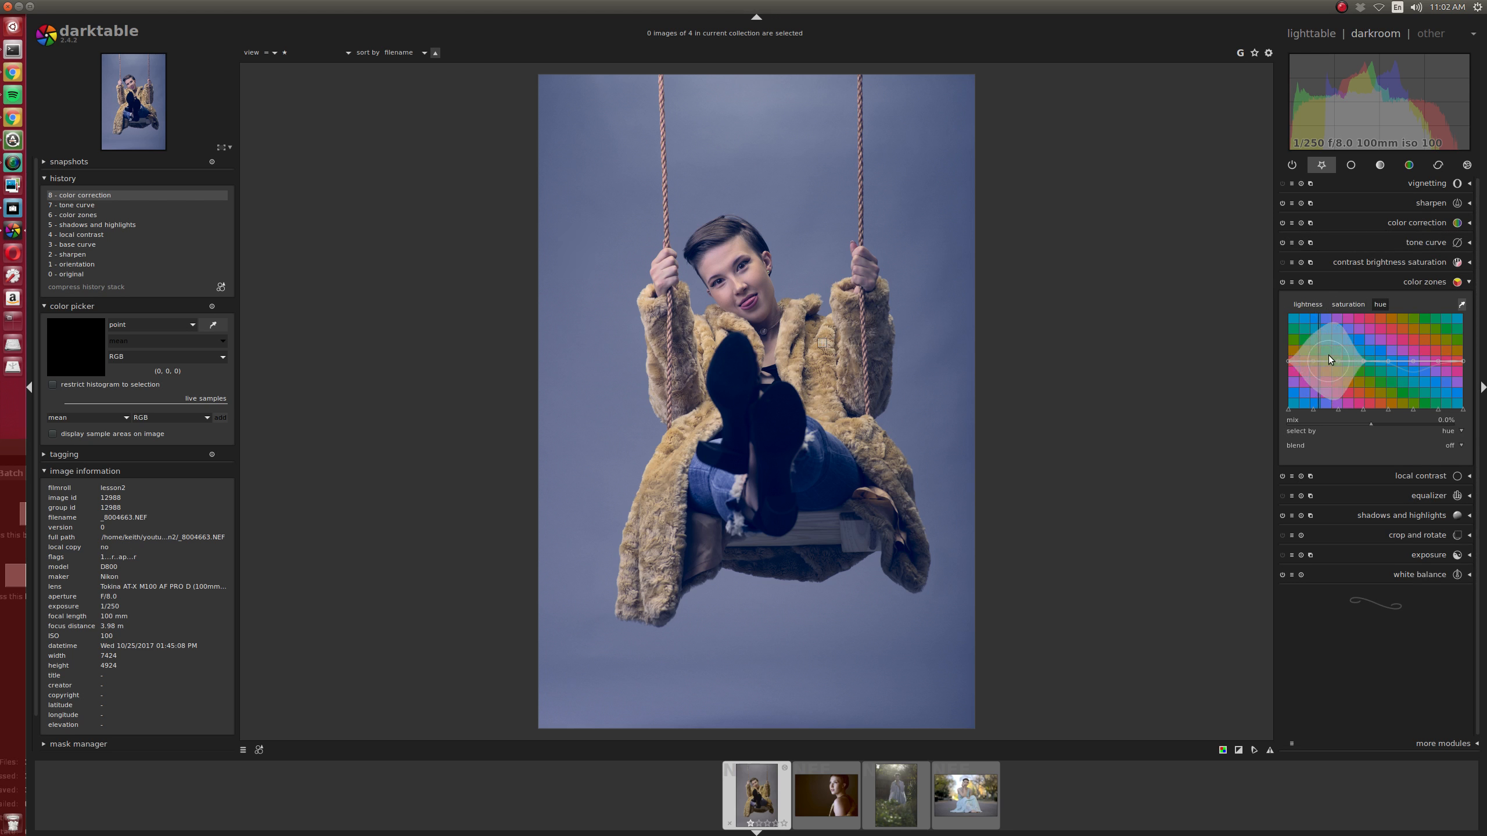
drag(1313, 363, 1337, 364)
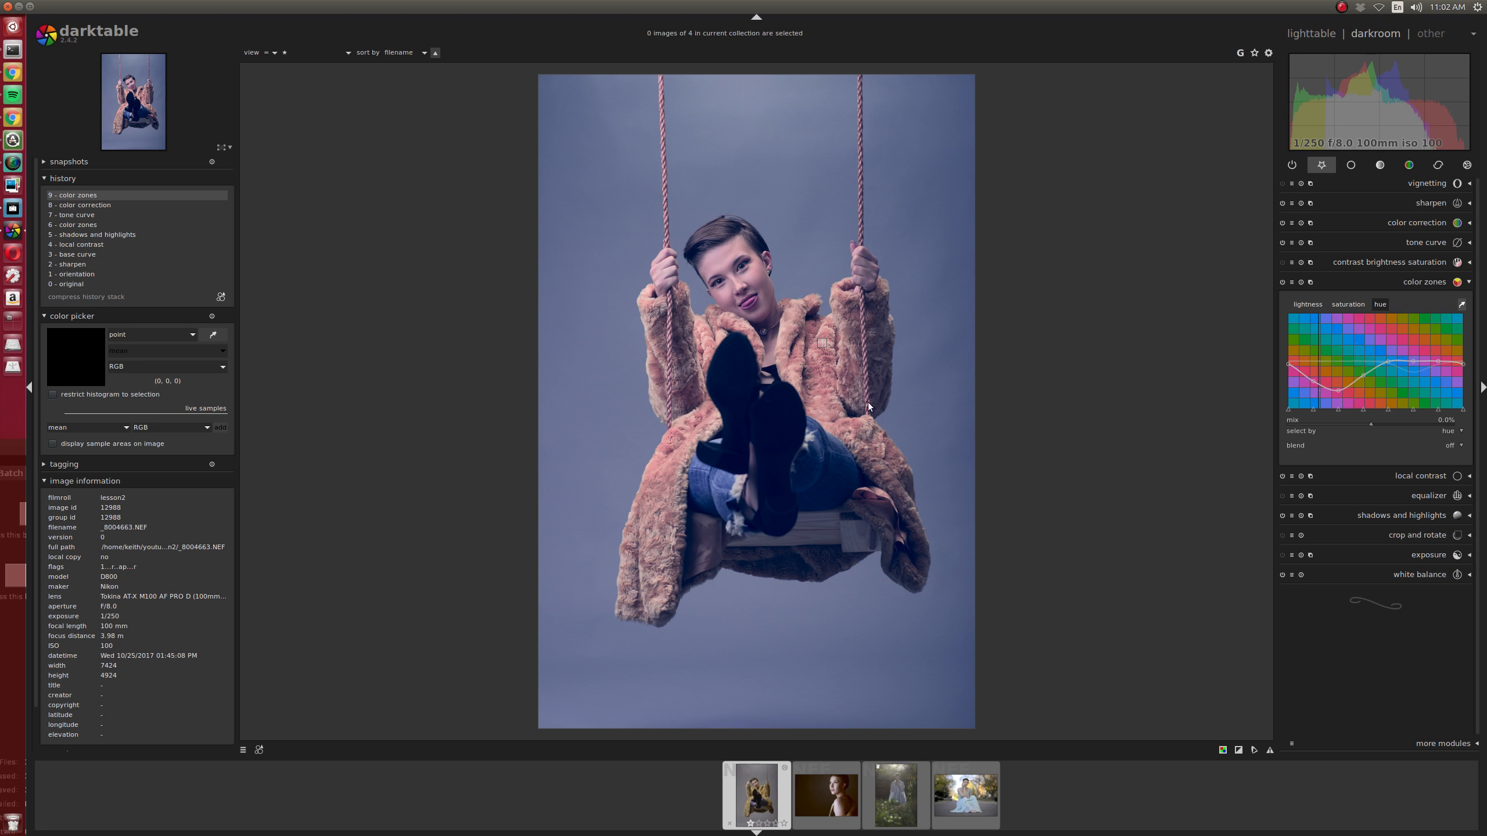
Raise the saturation of the orange and red hues in color zones to intensify the coat's color
click(1348, 304)
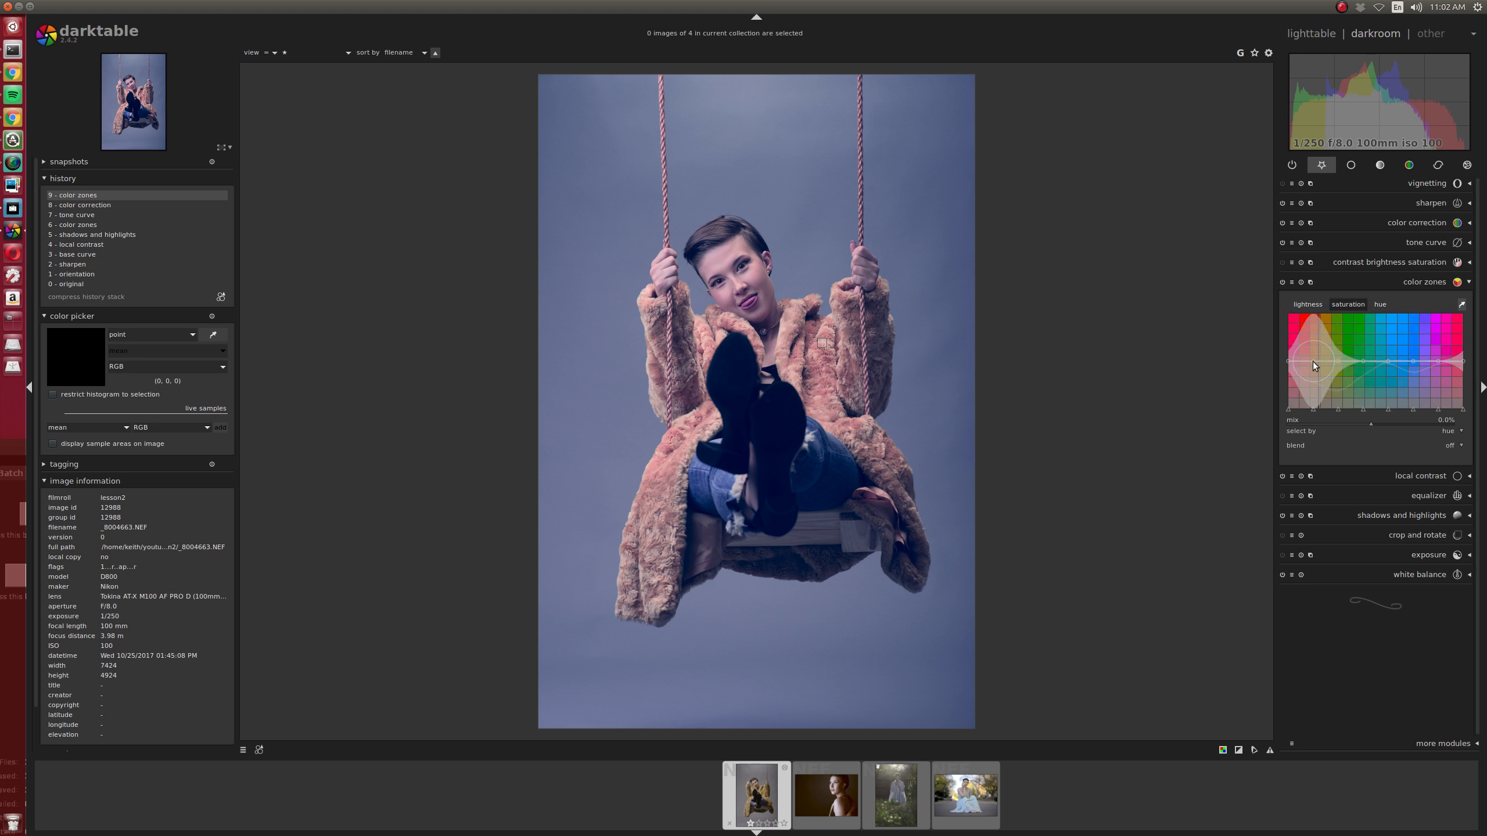
drag(1314, 362, 1311, 341)
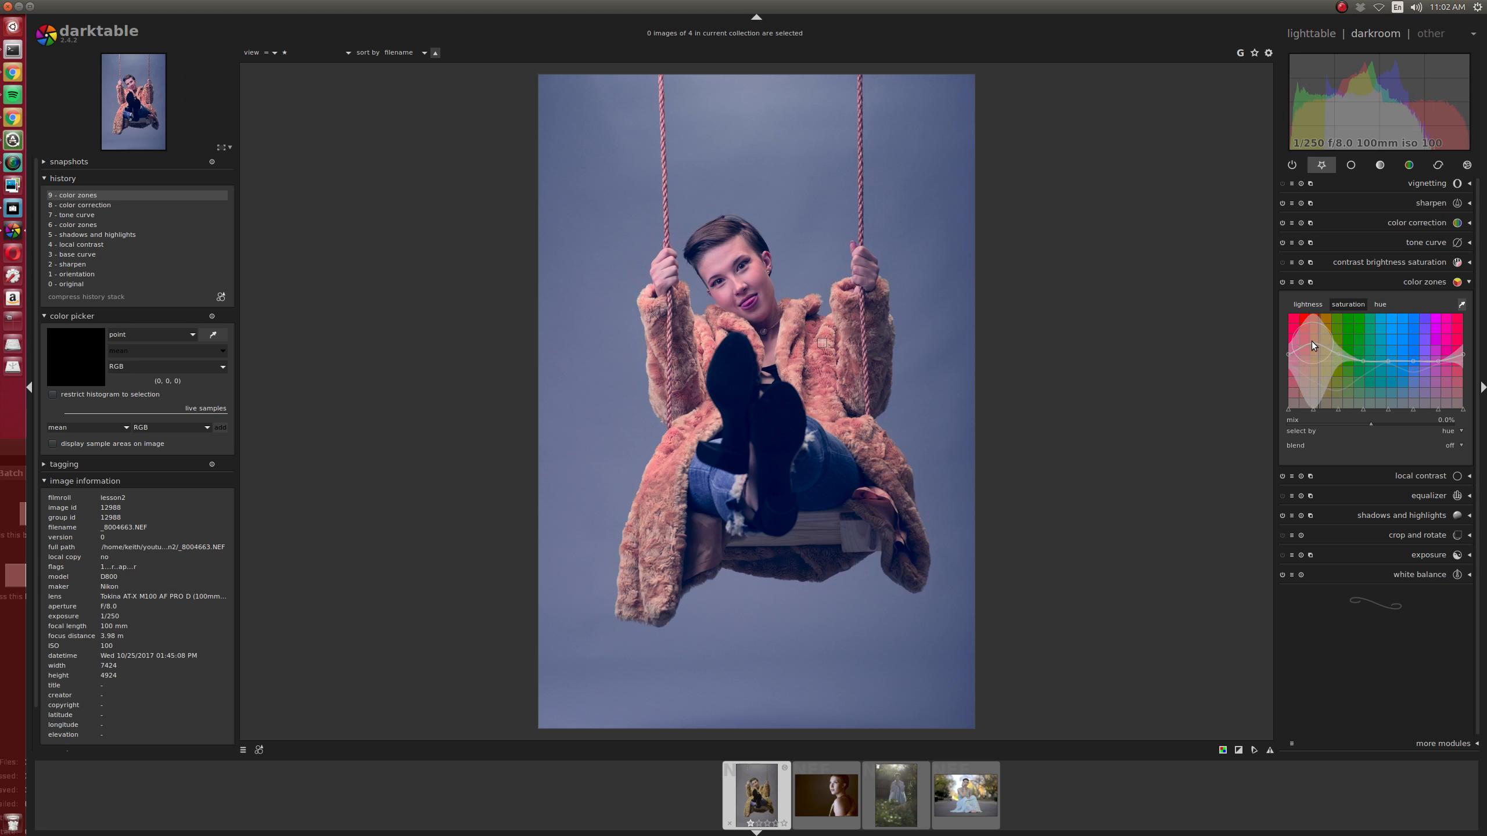
drag(1311, 341, 1310, 338)
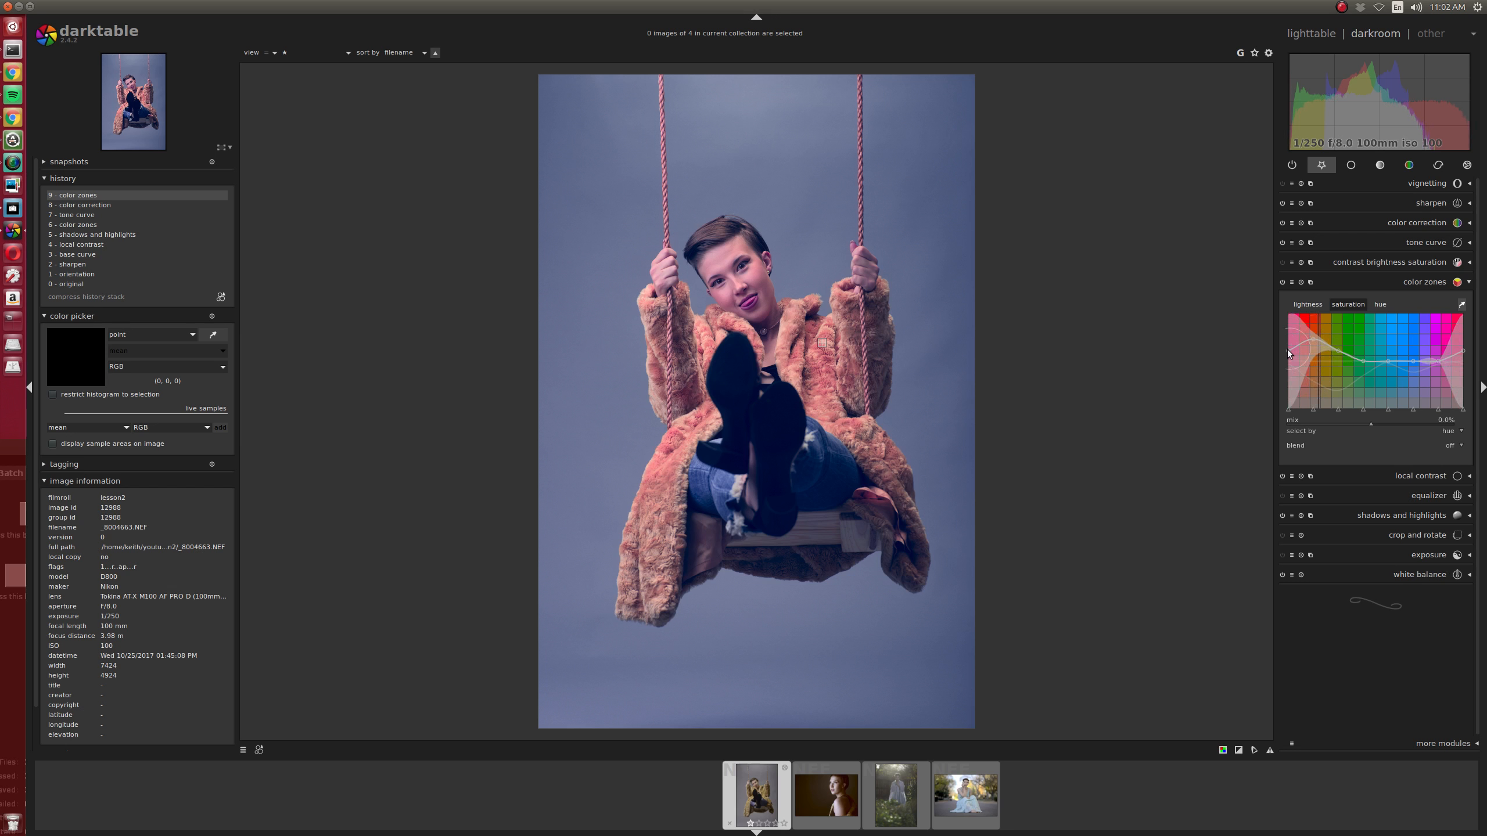
drag(1287, 349, 1287, 344)
drag(1289, 342, 1290, 342)
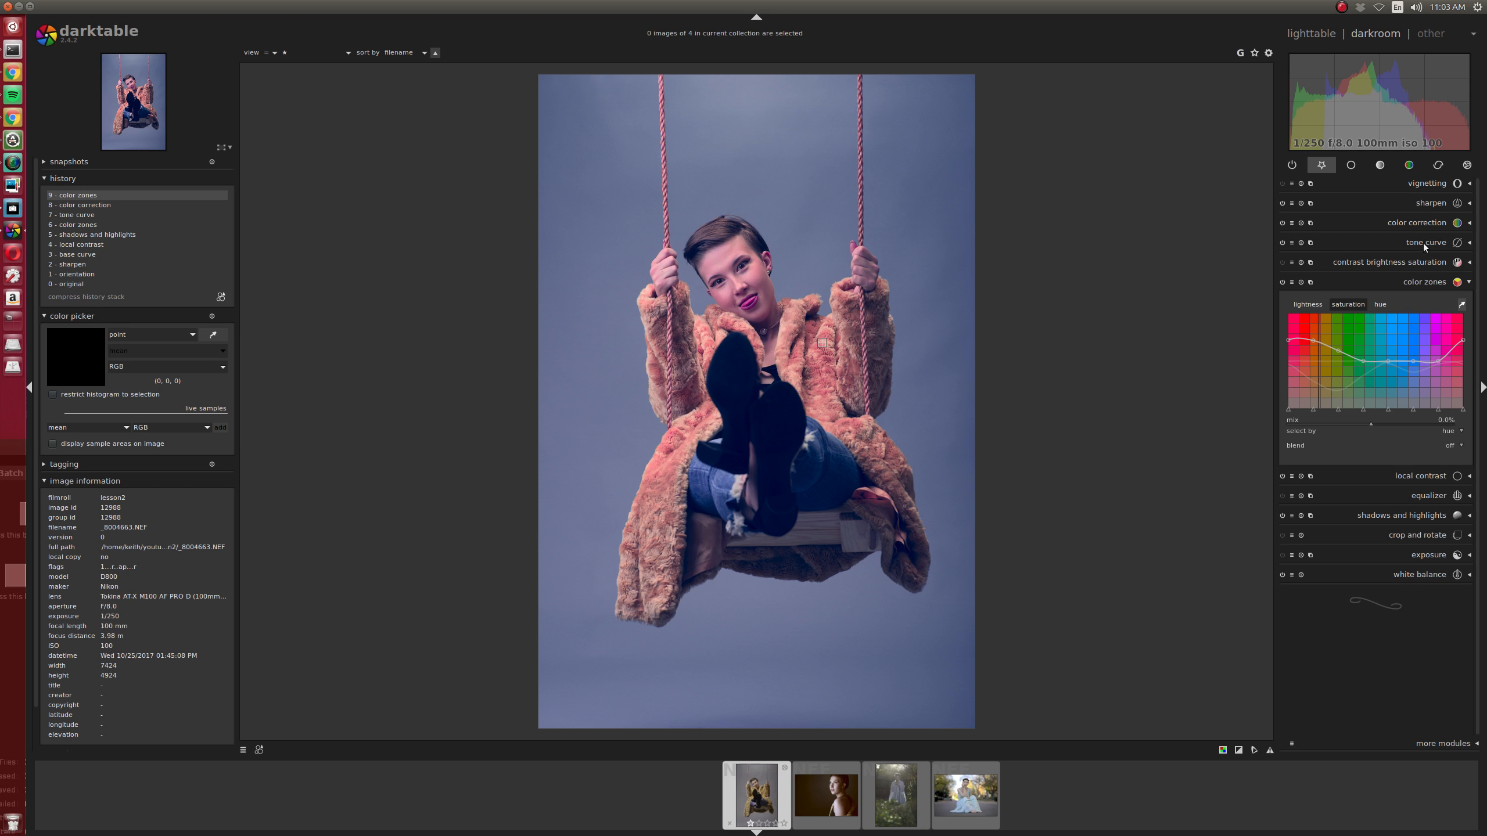
Look over the color correction, color zones, color balance and color contrast modules, ending at the favourite modules
click(1427, 283)
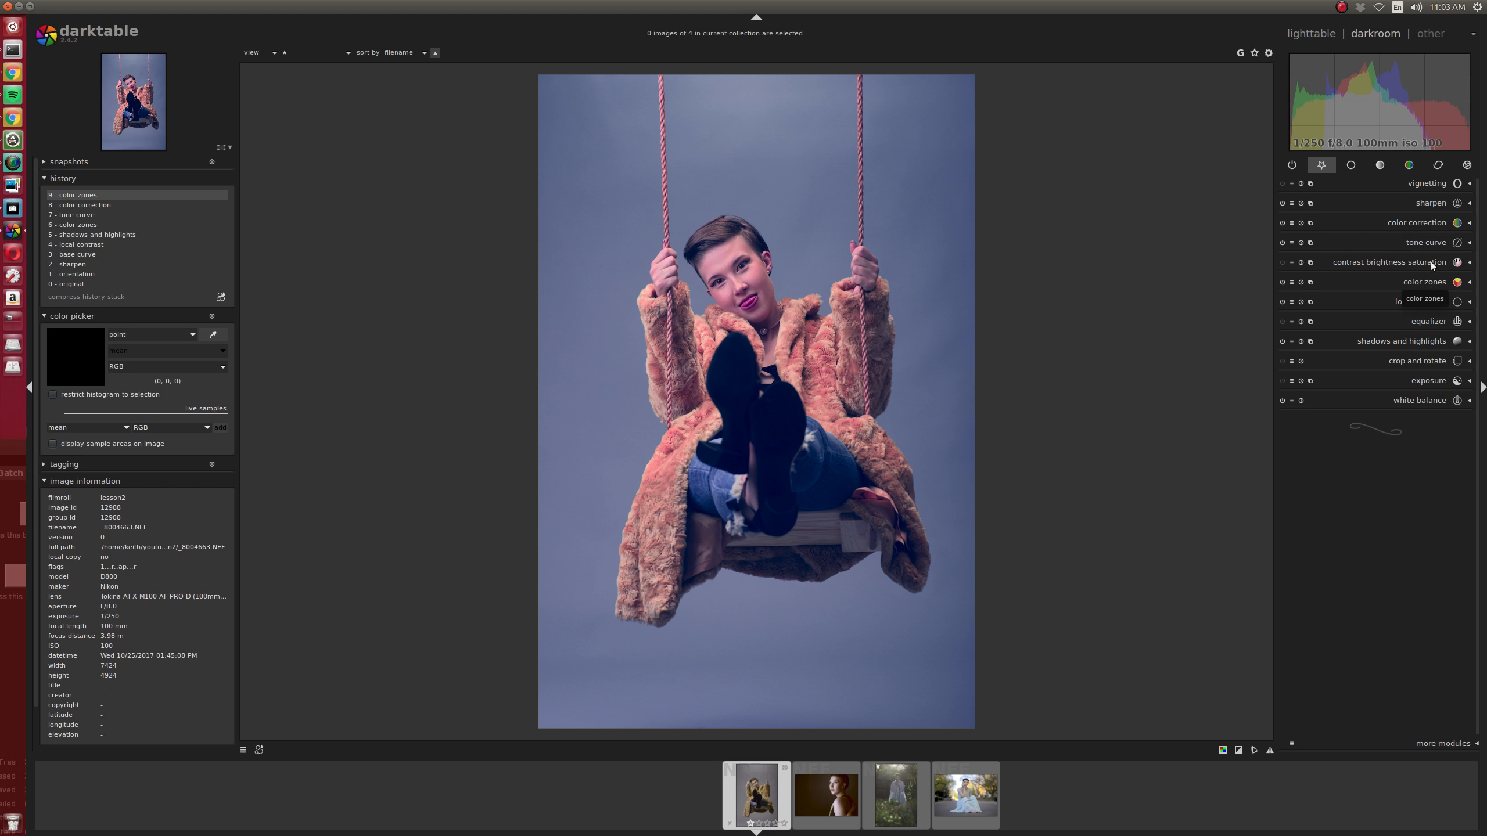
click(1422, 222)
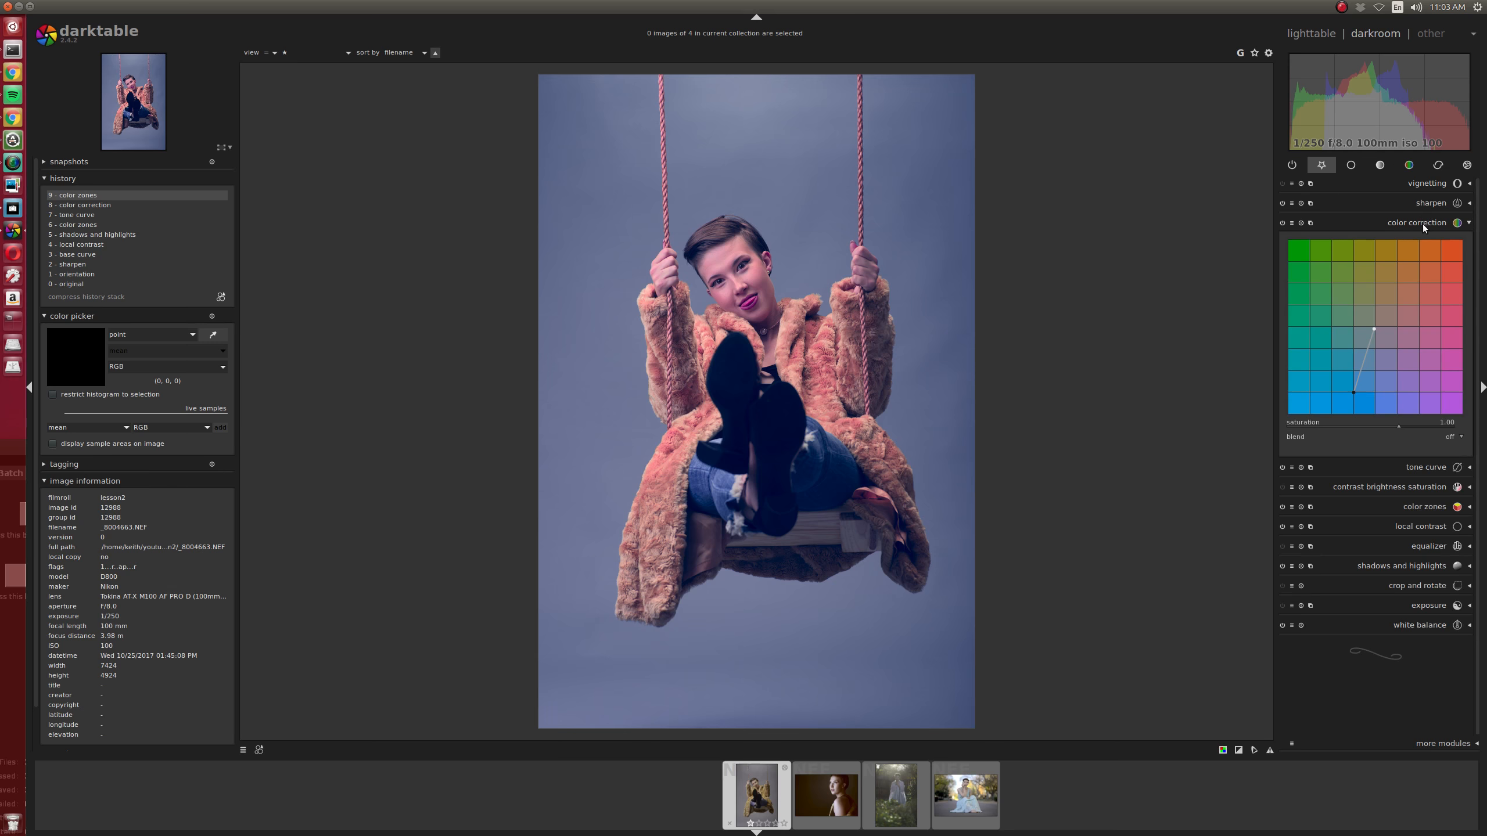
click(1412, 503)
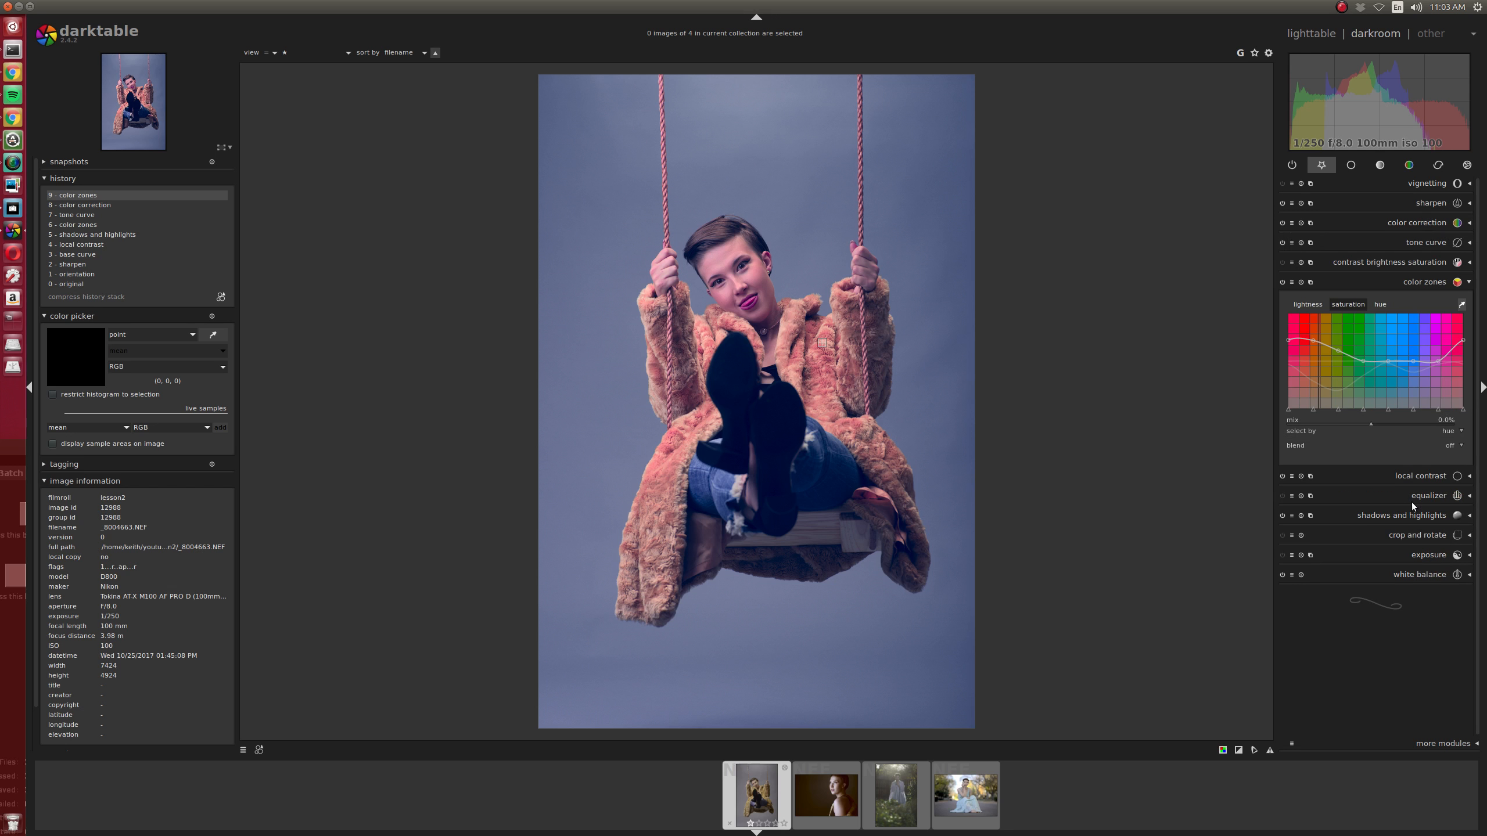
click(1410, 165)
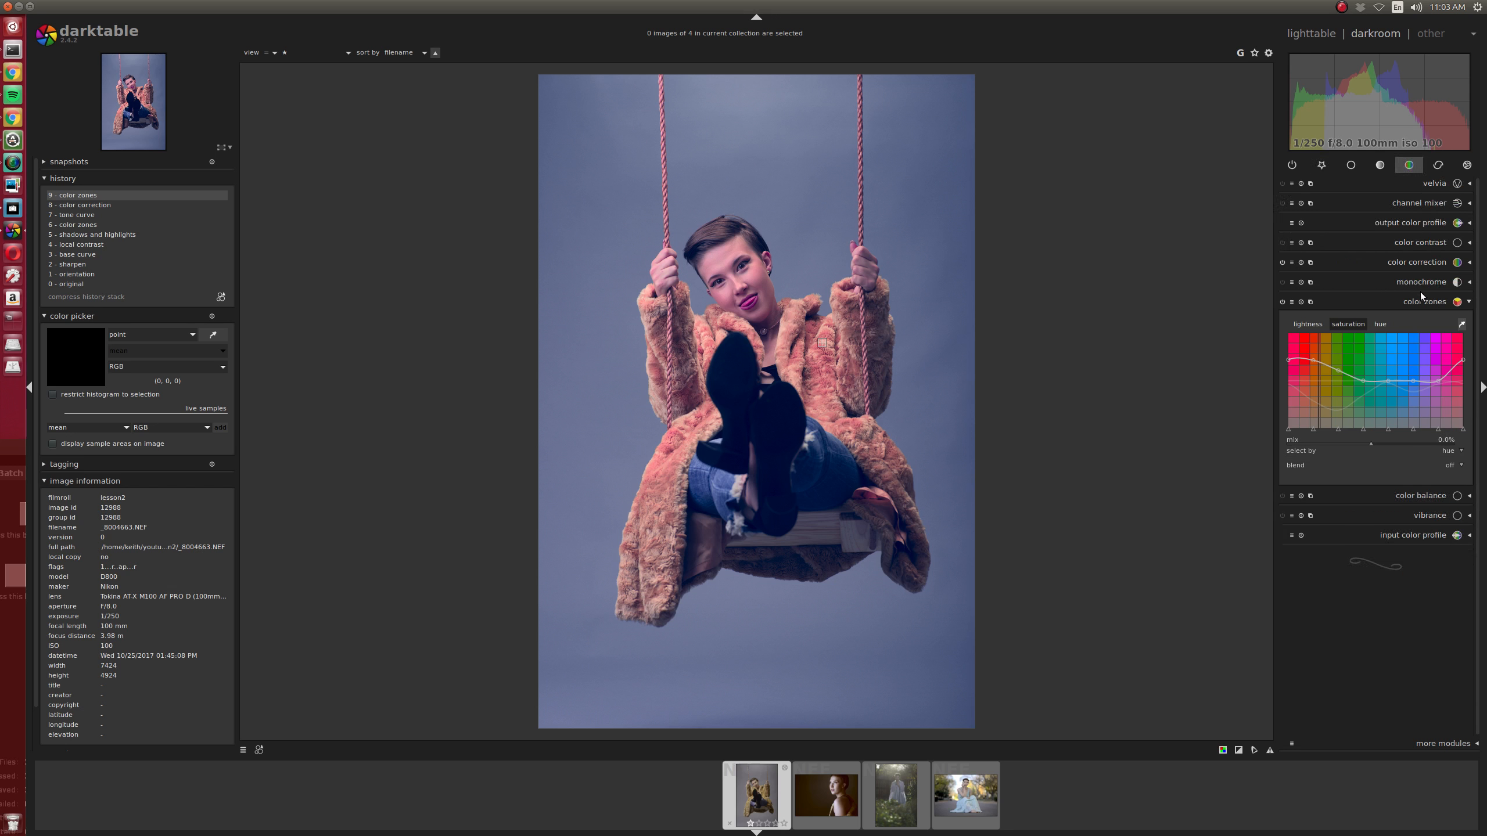
click(1430, 496)
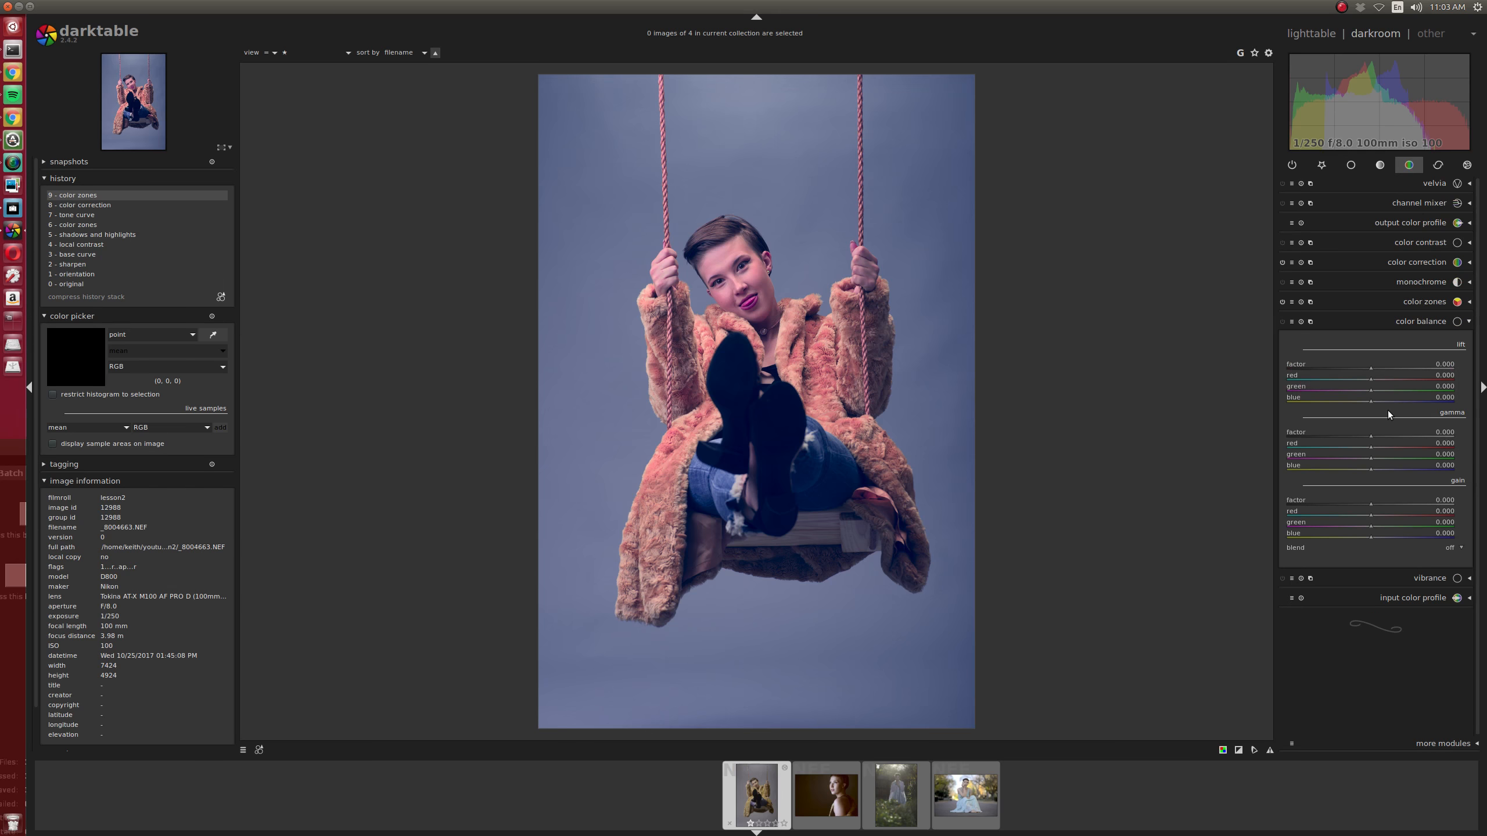
click(1407, 244)
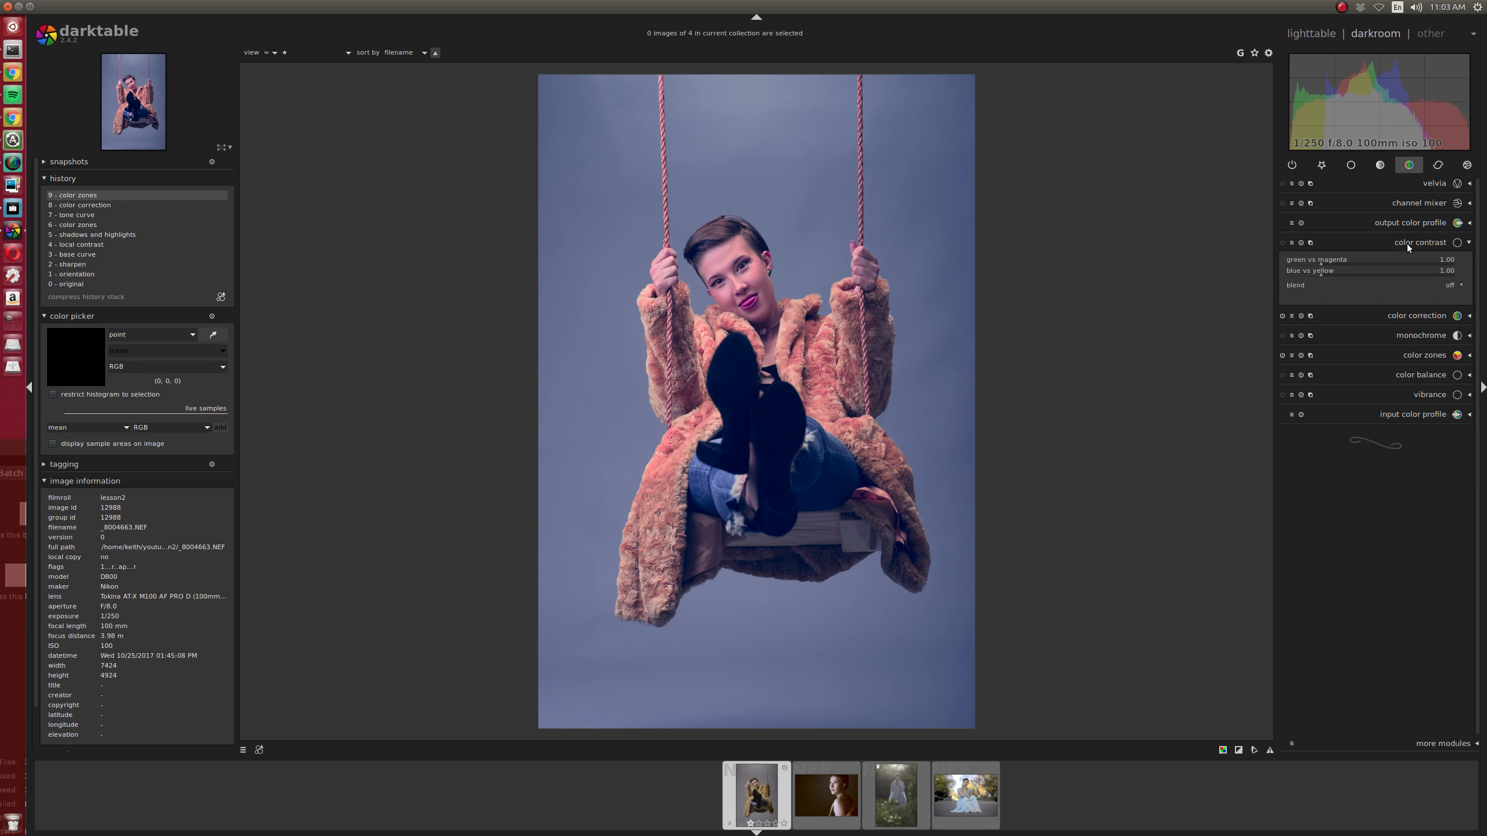
click(1325, 170)
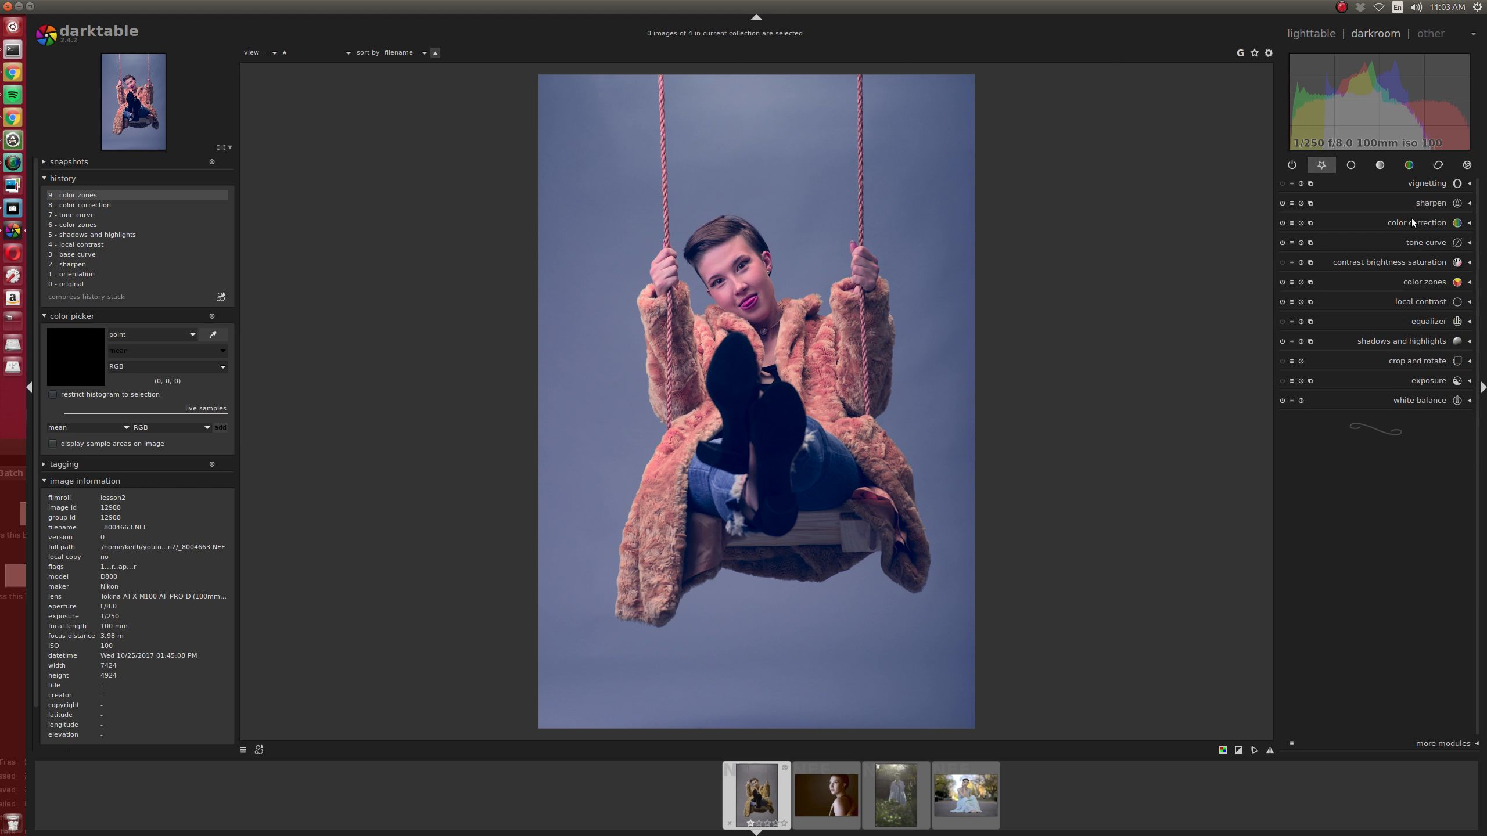
Expand the equalizer module and switch to the next portrait, _8004776.NEF
click(1421, 321)
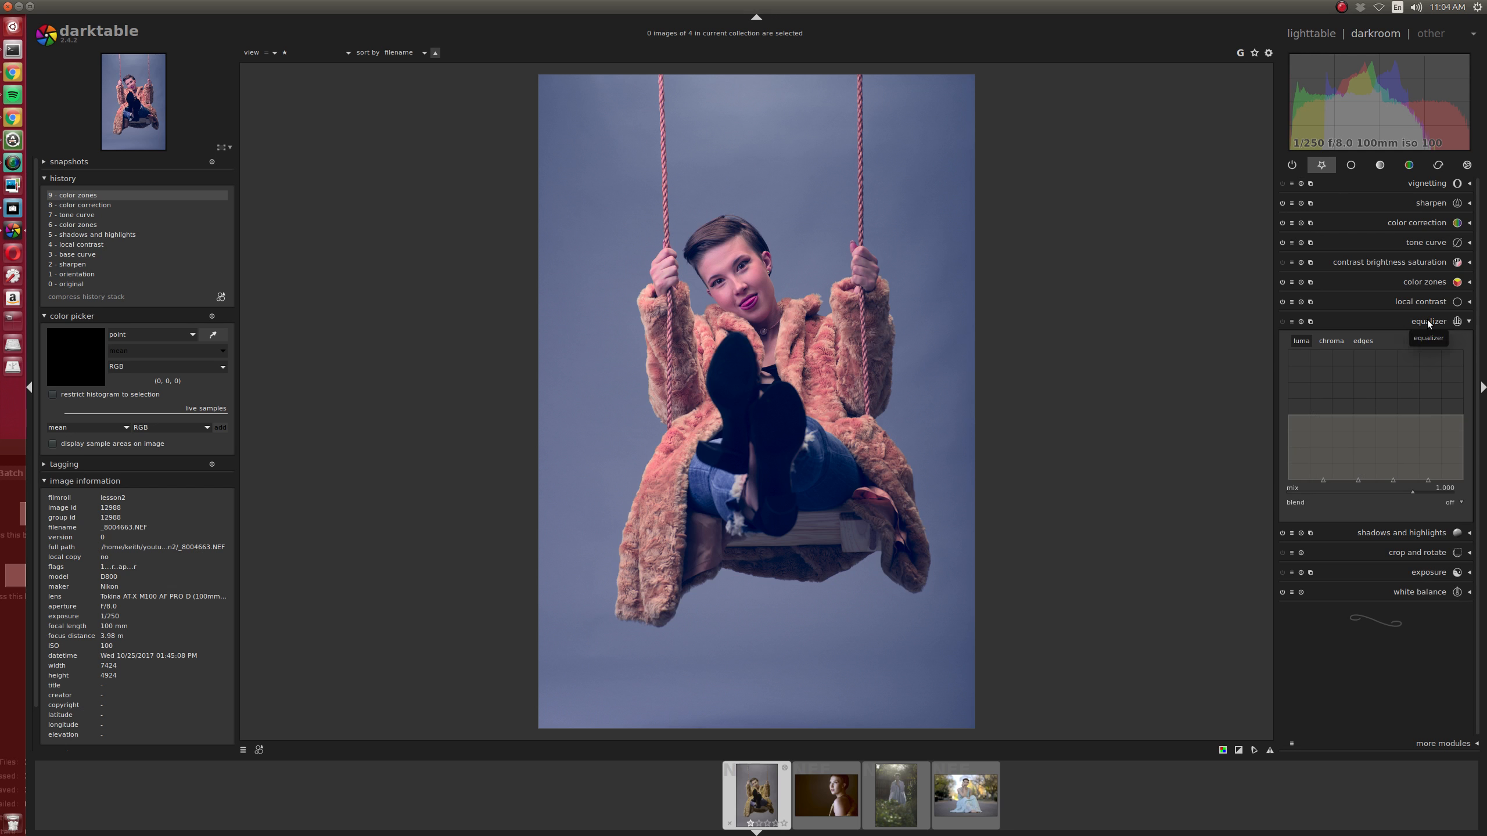
key(space)
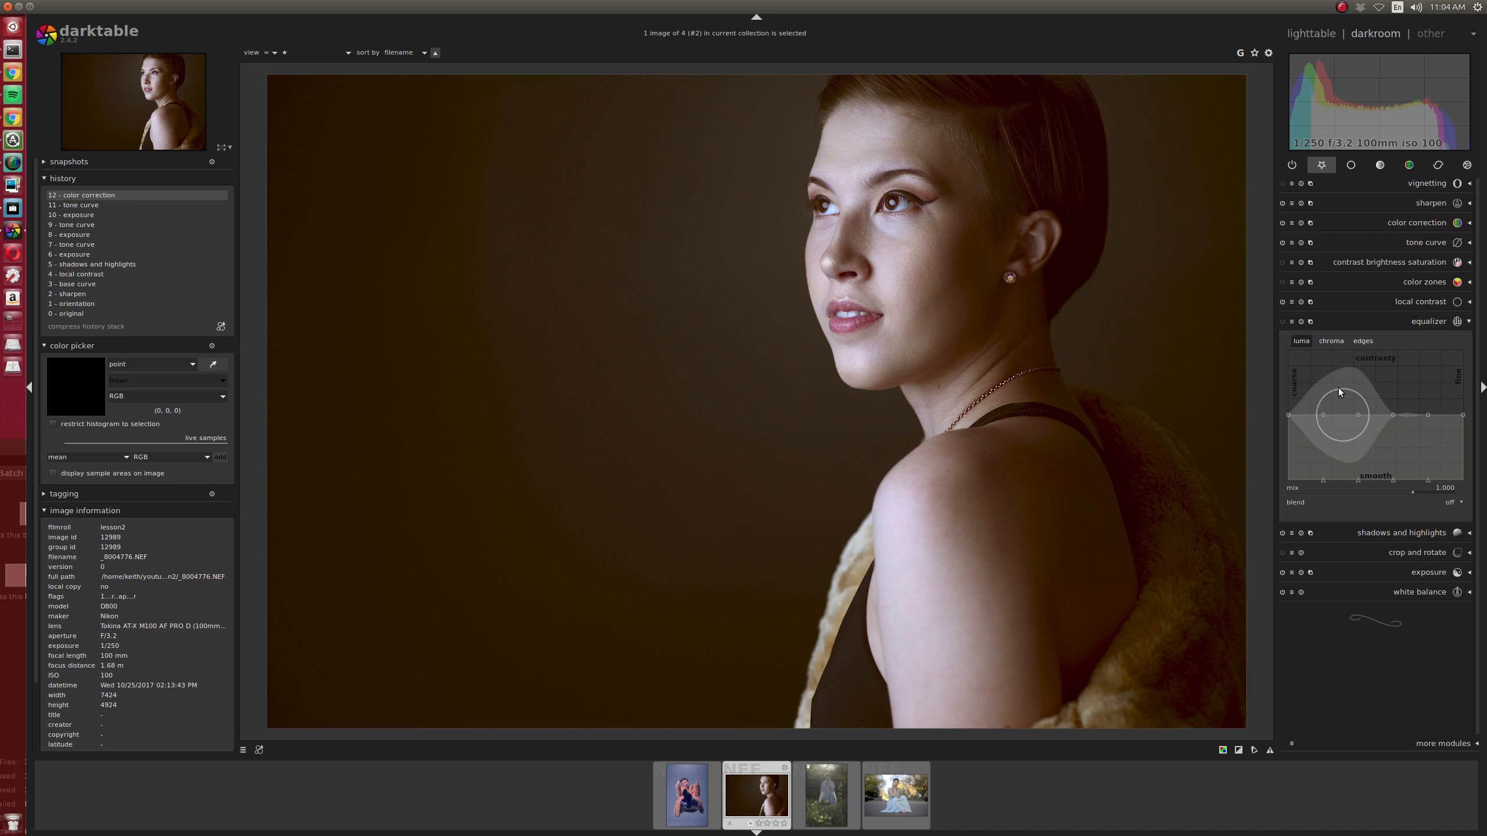
Try the equalizer's bloom, clarity and coarse presets on the portrait, and reset the luma curve to flat
click(1292, 321)
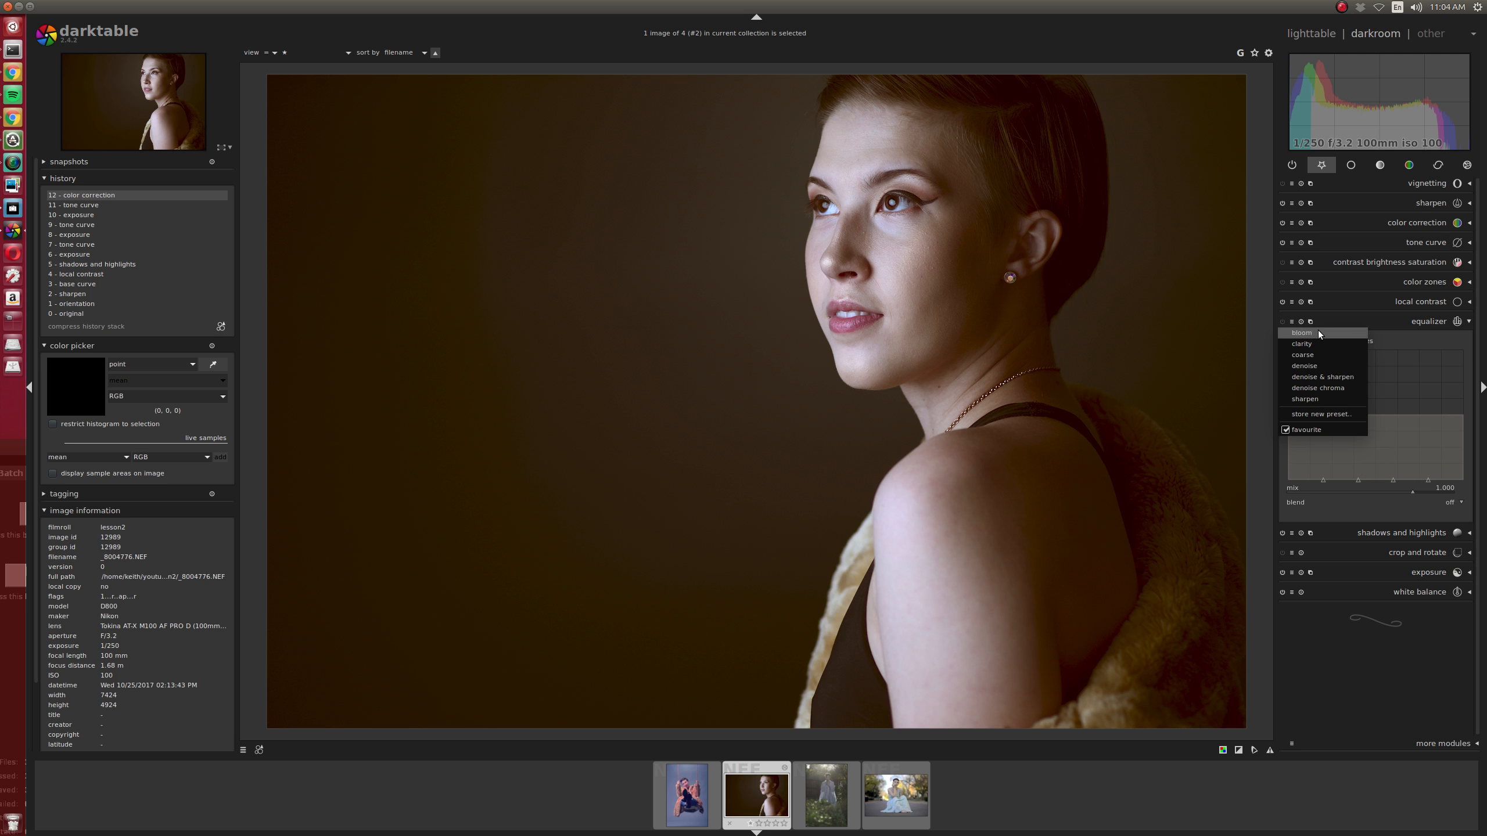
click(1317, 332)
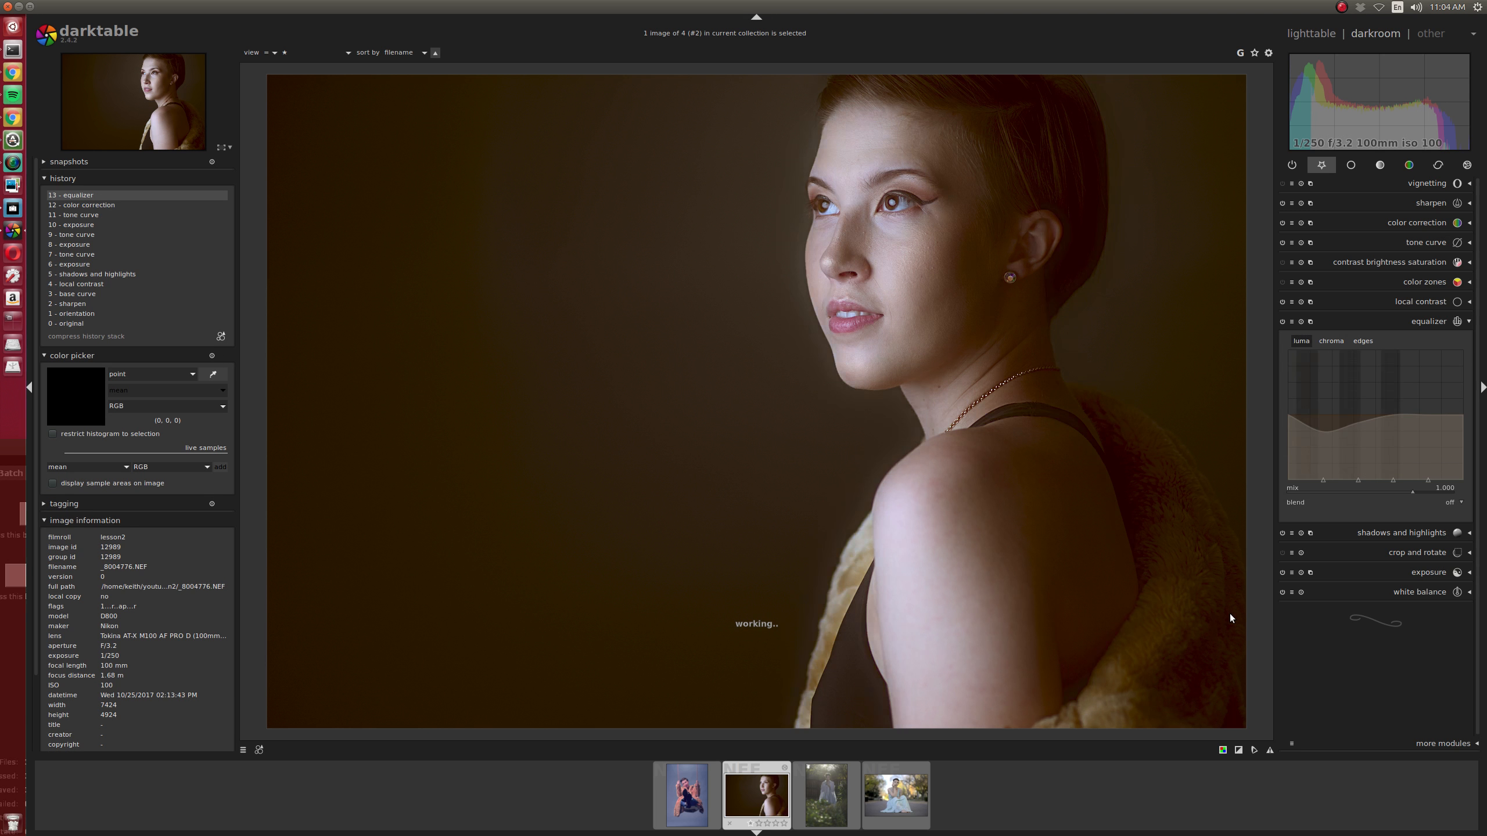
click(1292, 322)
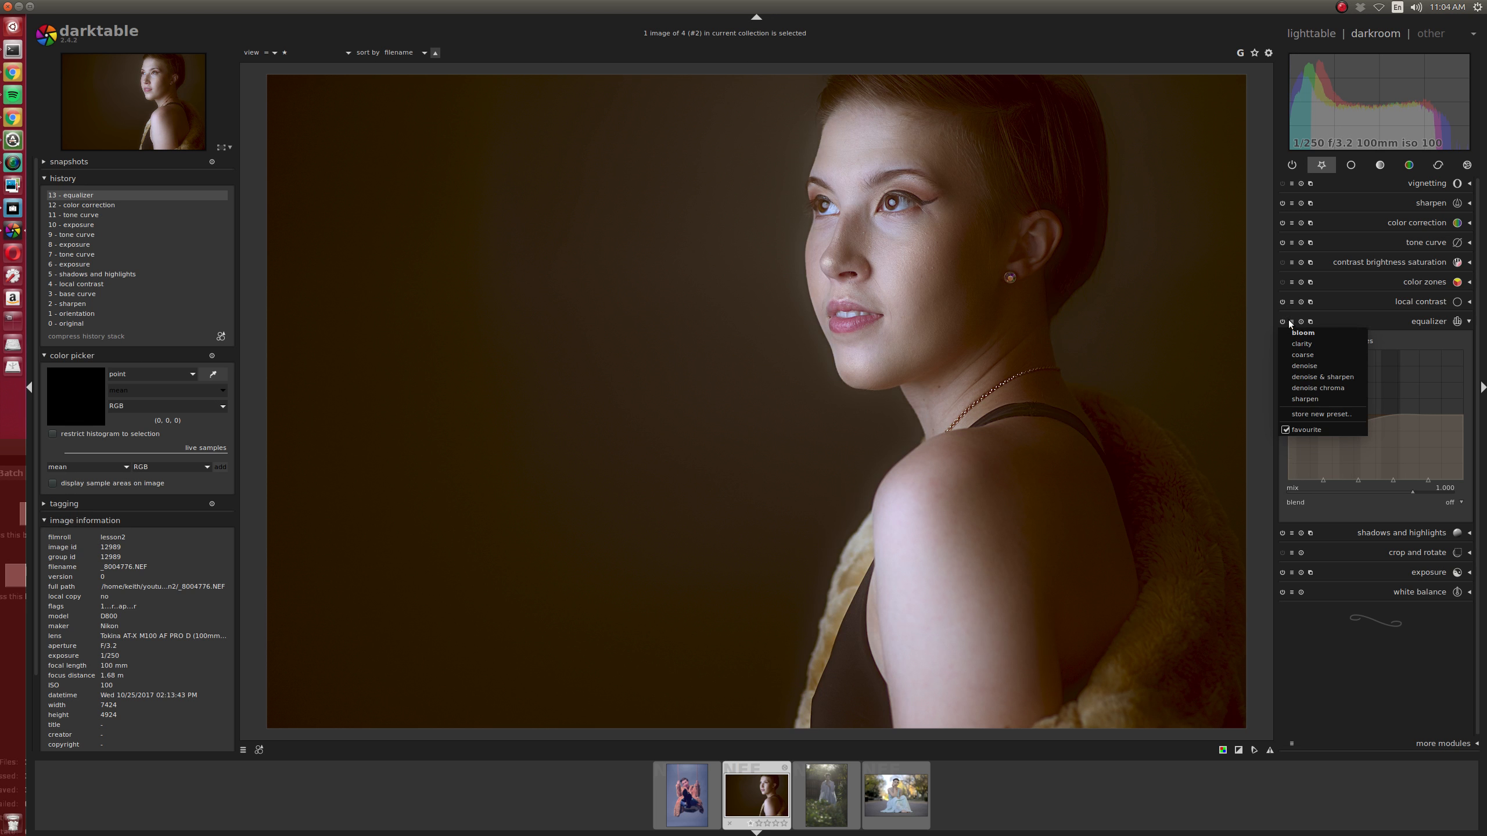
click(1288, 322)
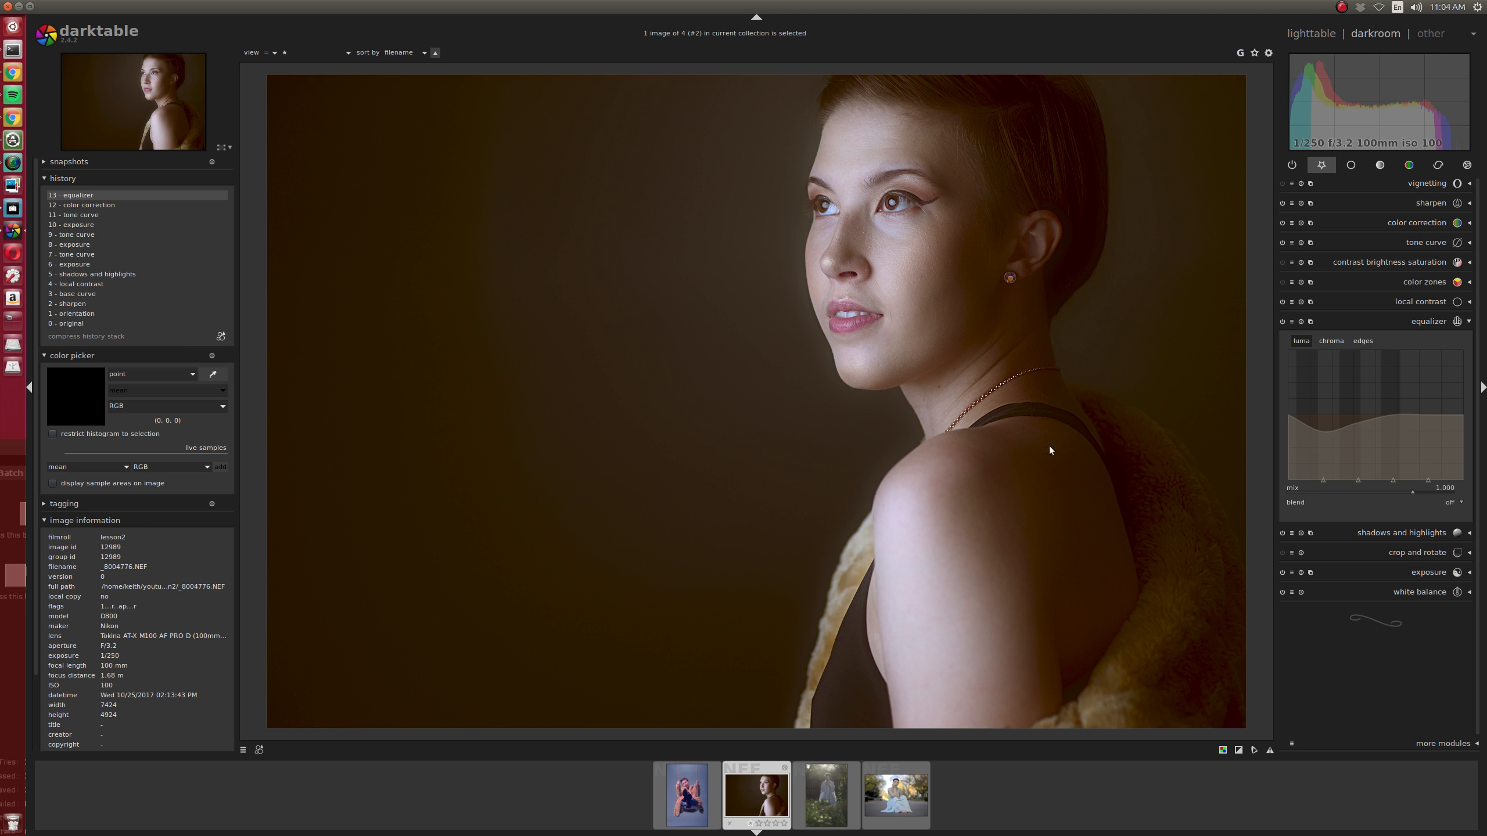
click(1290, 322)
click(1304, 341)
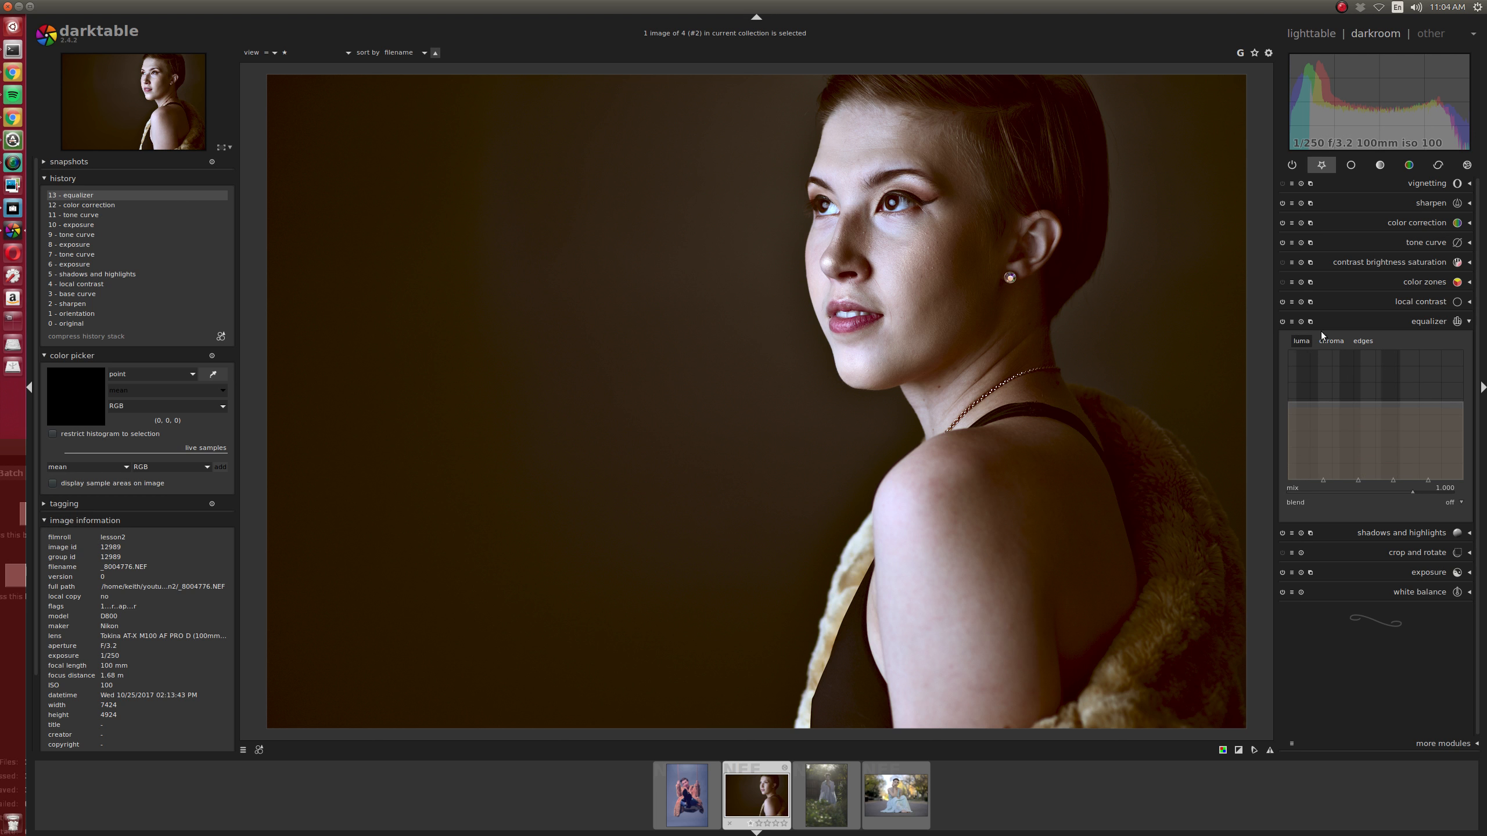
click(1291, 323)
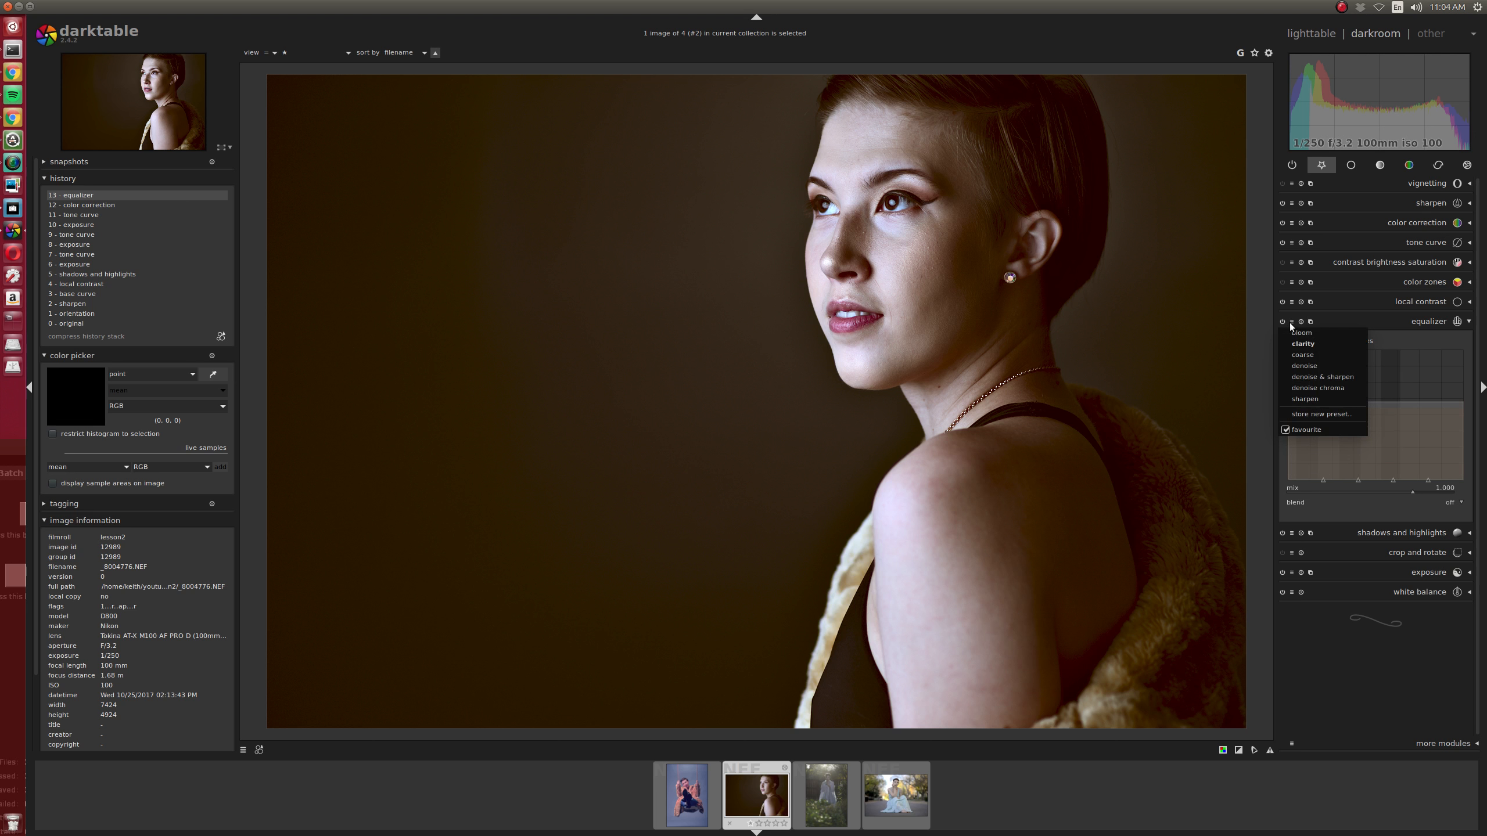
click(1304, 355)
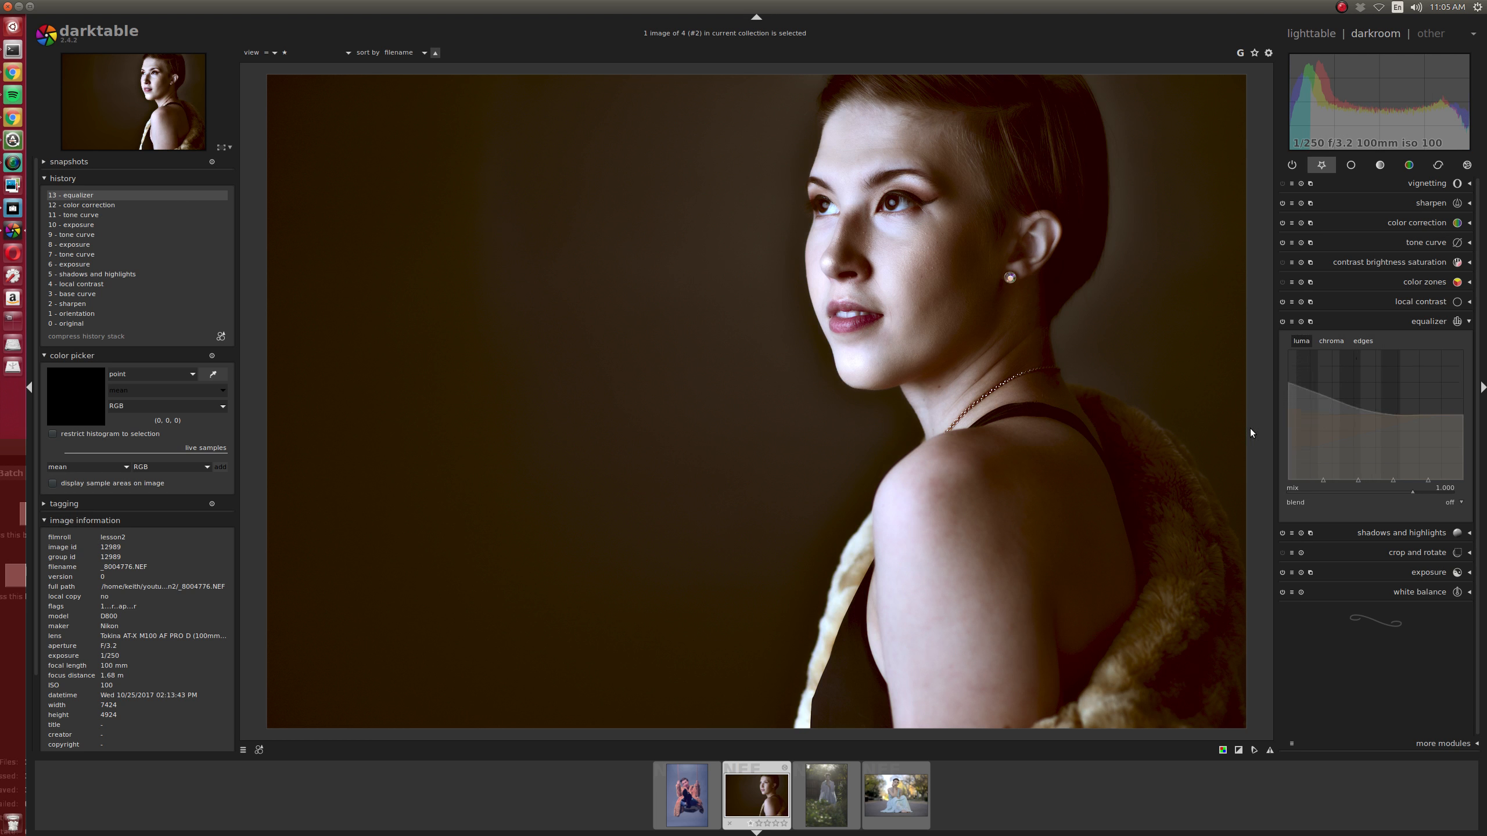
double_click(1313, 381)
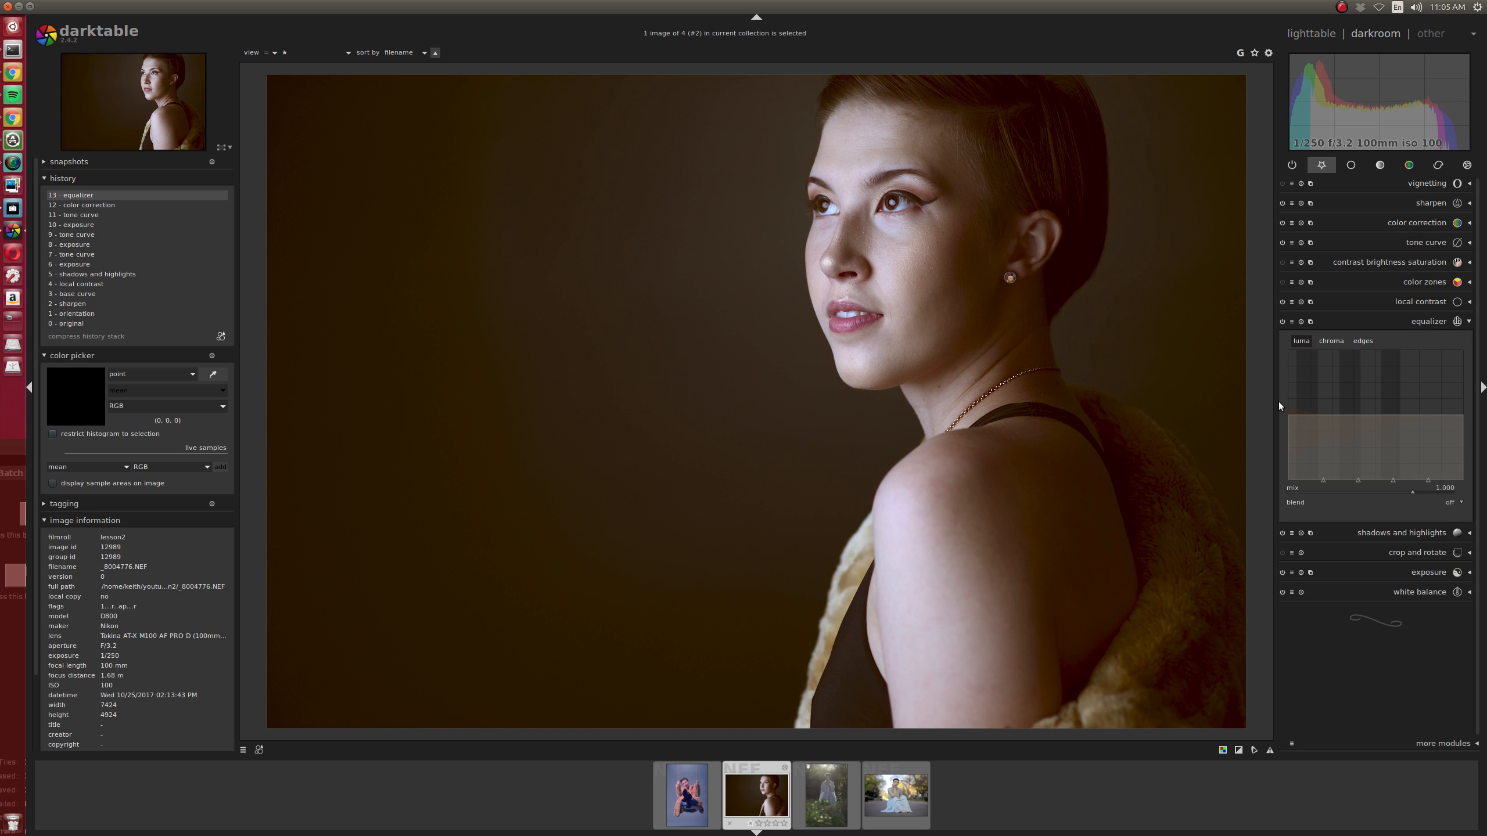
Examine the skin, eye, ear and hair detail of the portrait up close at several magnifications
middle_click(1060, 154)
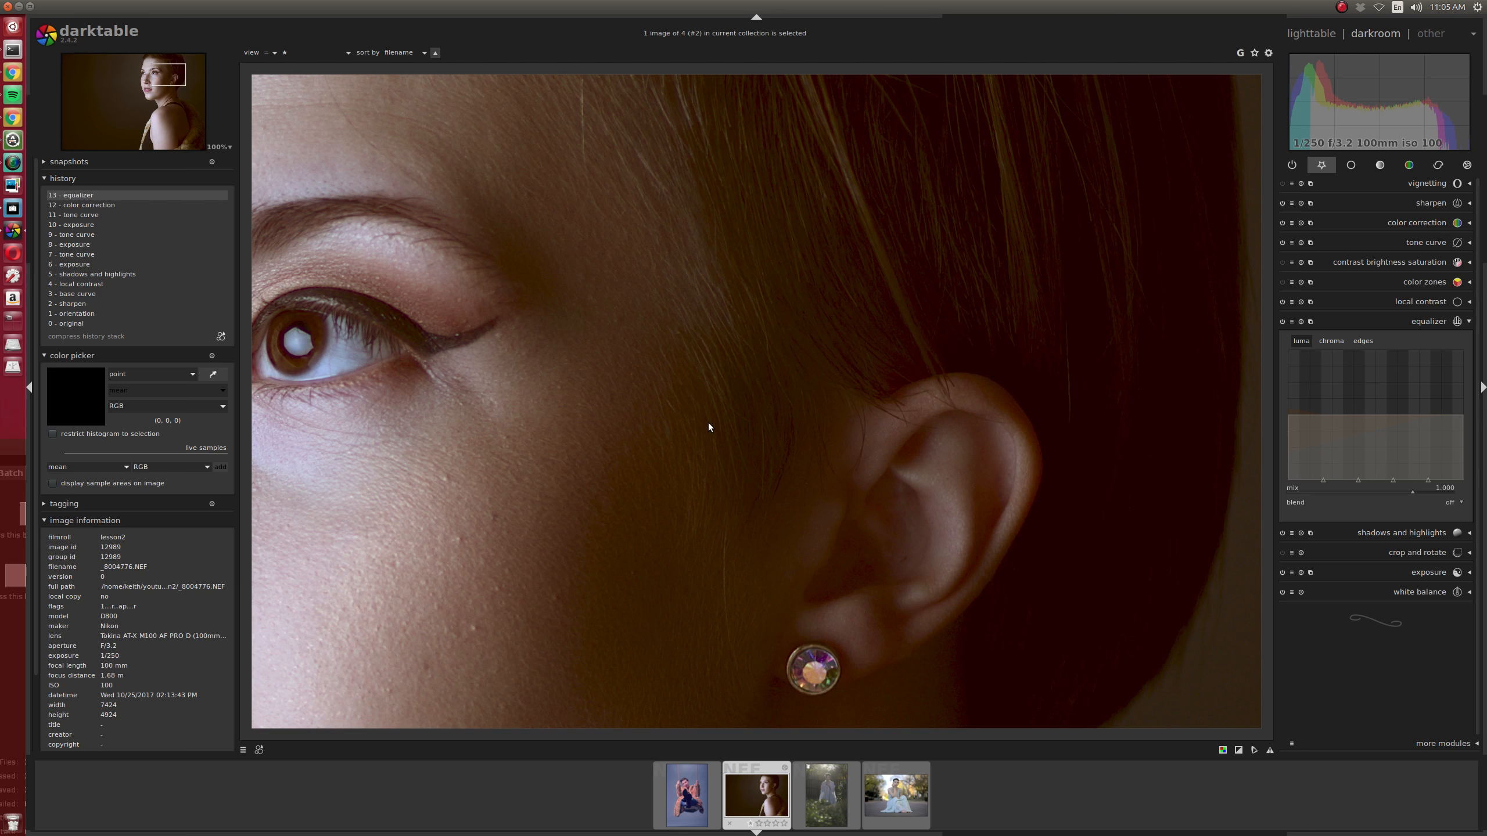
drag(610, 427, 629, 403)
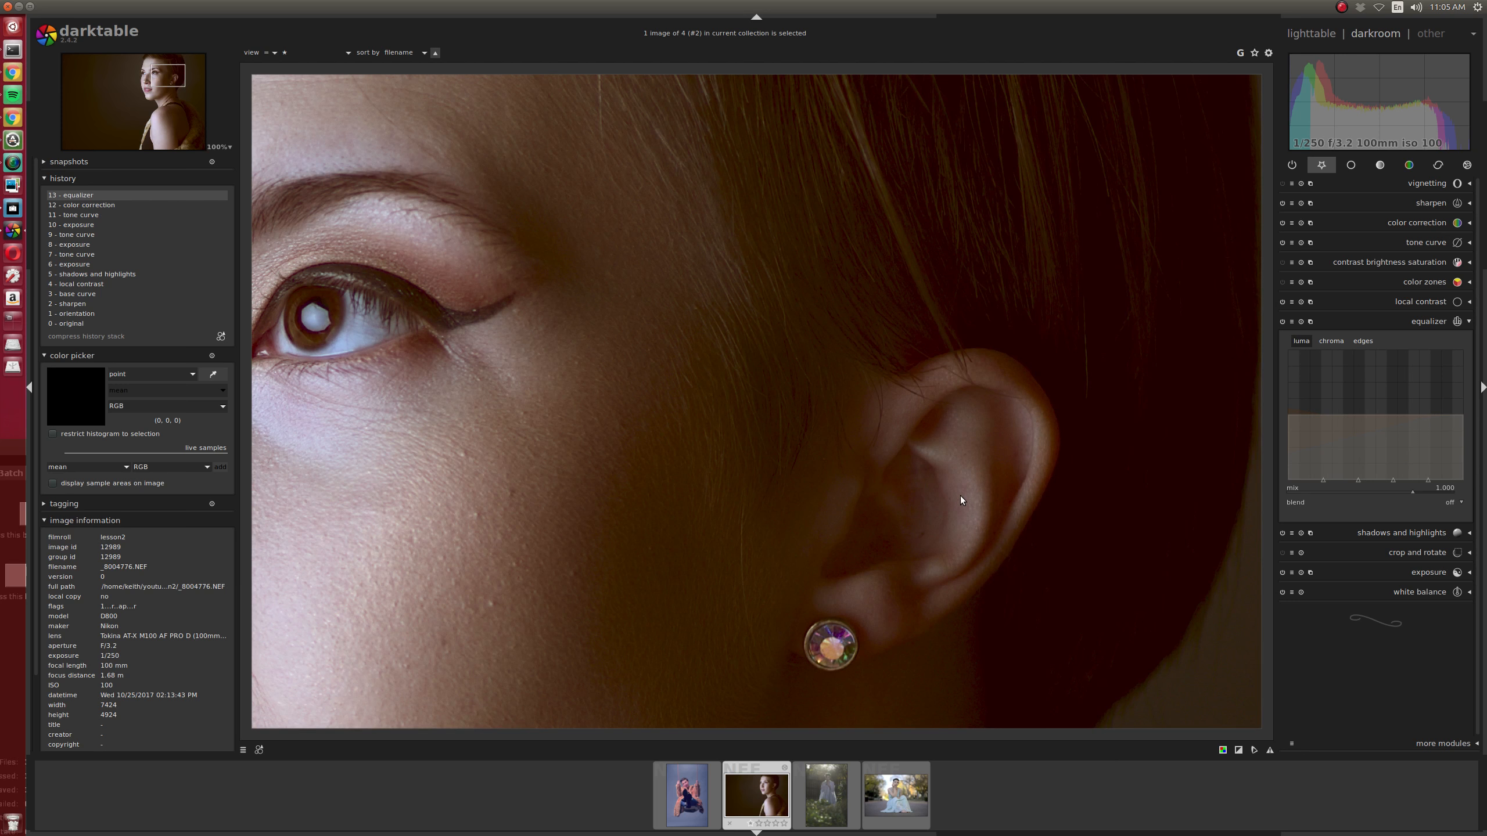
drag(462, 577, 1013, 317)
scroll(972, 341, down, 3)
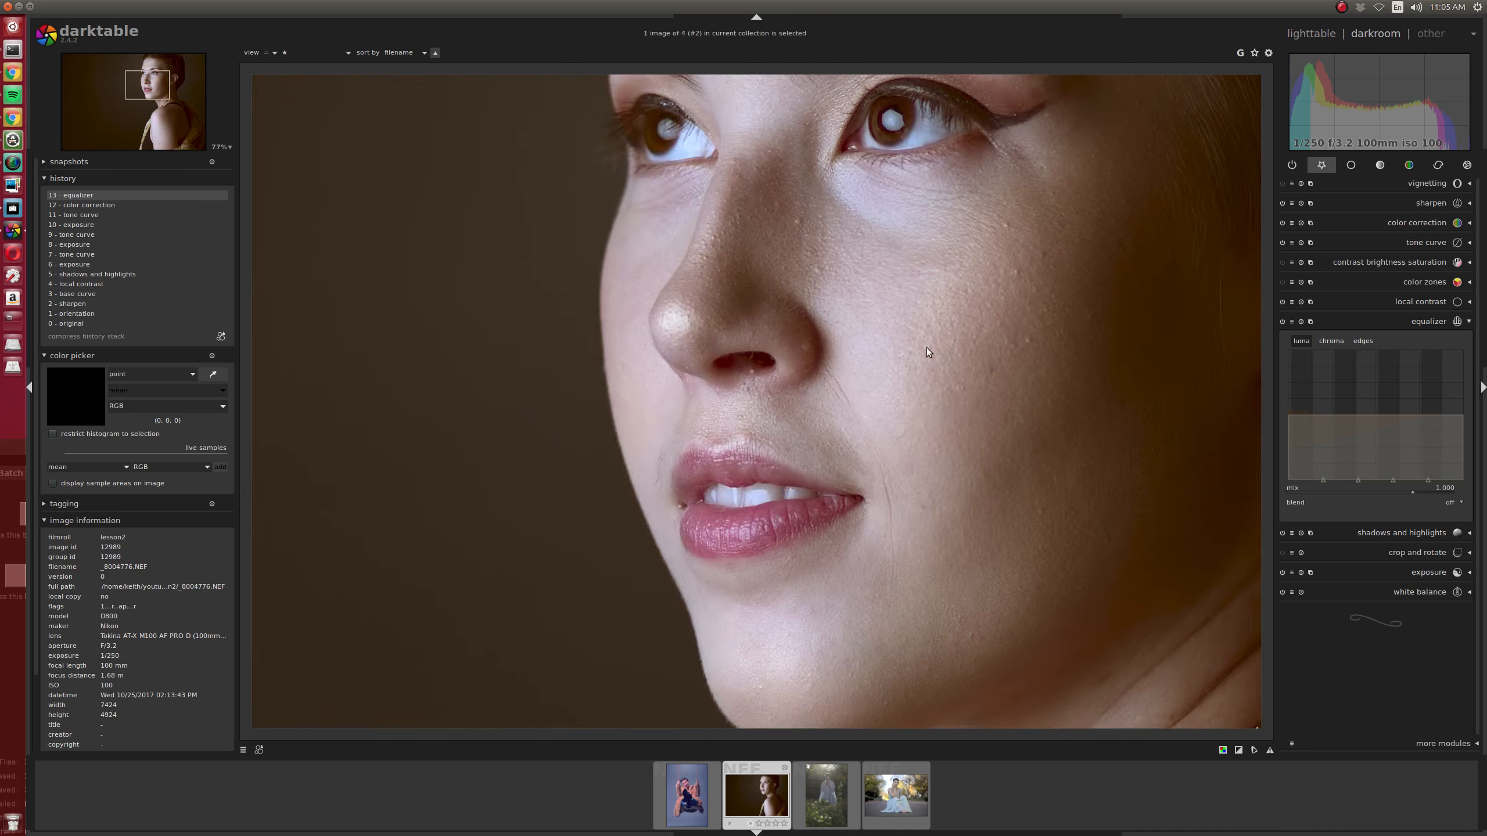
drag(925, 341, 585, 242)
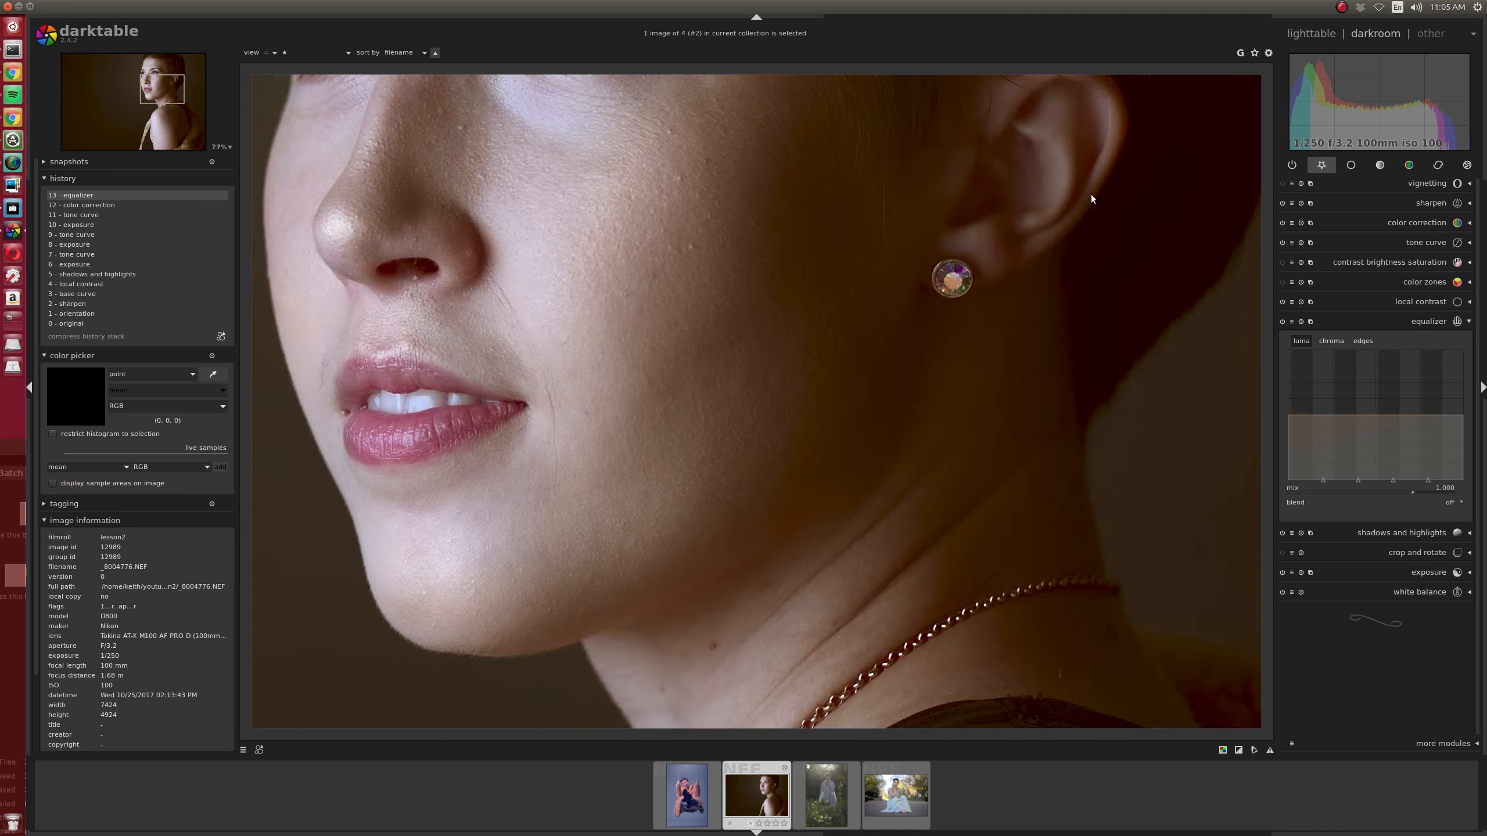
drag(1093, 113, 1064, 231)
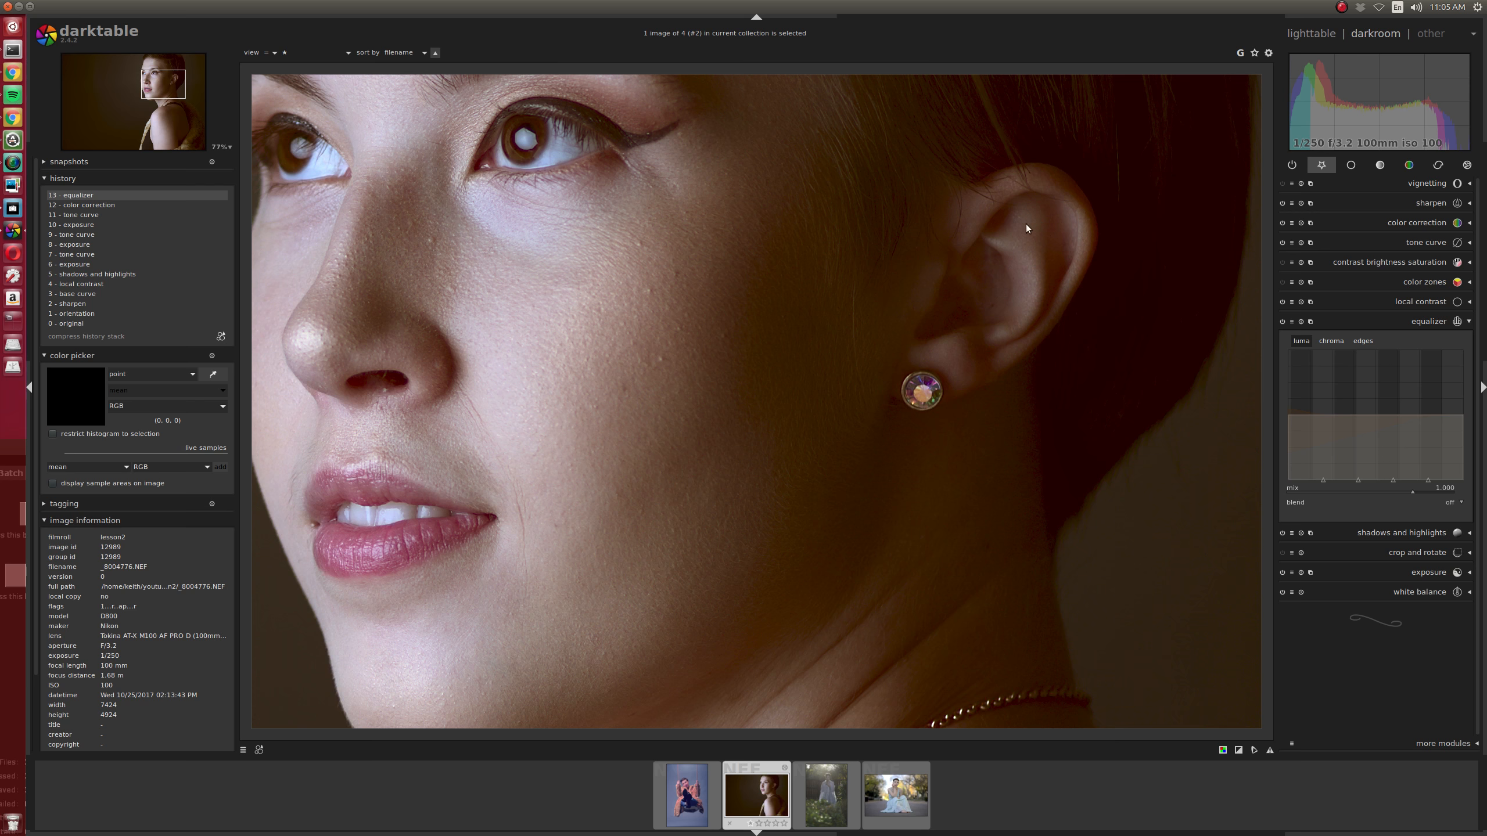
scroll(1052, 237, down, 4)
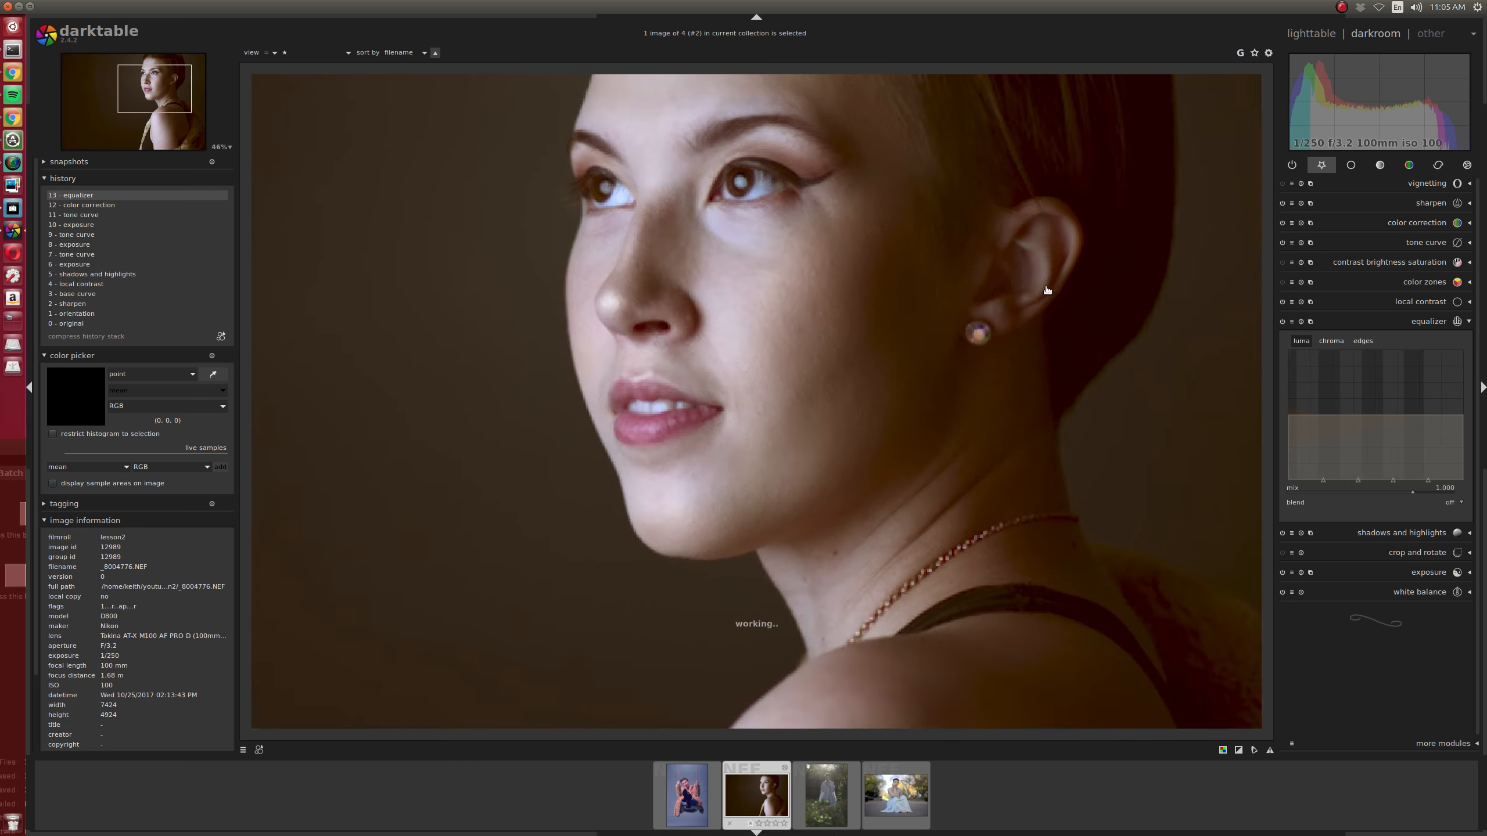
drag(1067, 183, 1039, 332)
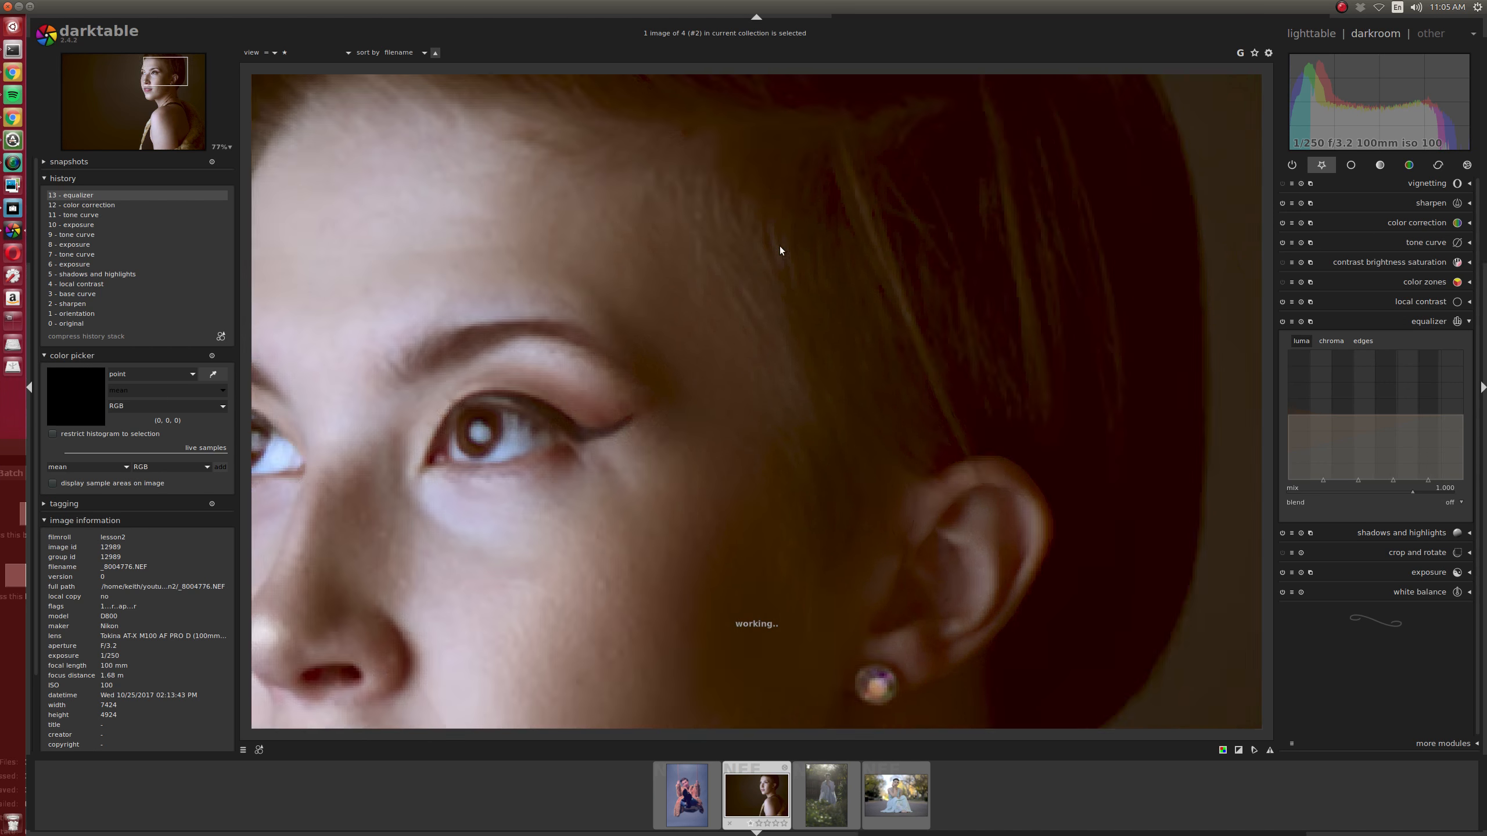
scroll(965, 223, up, 2)
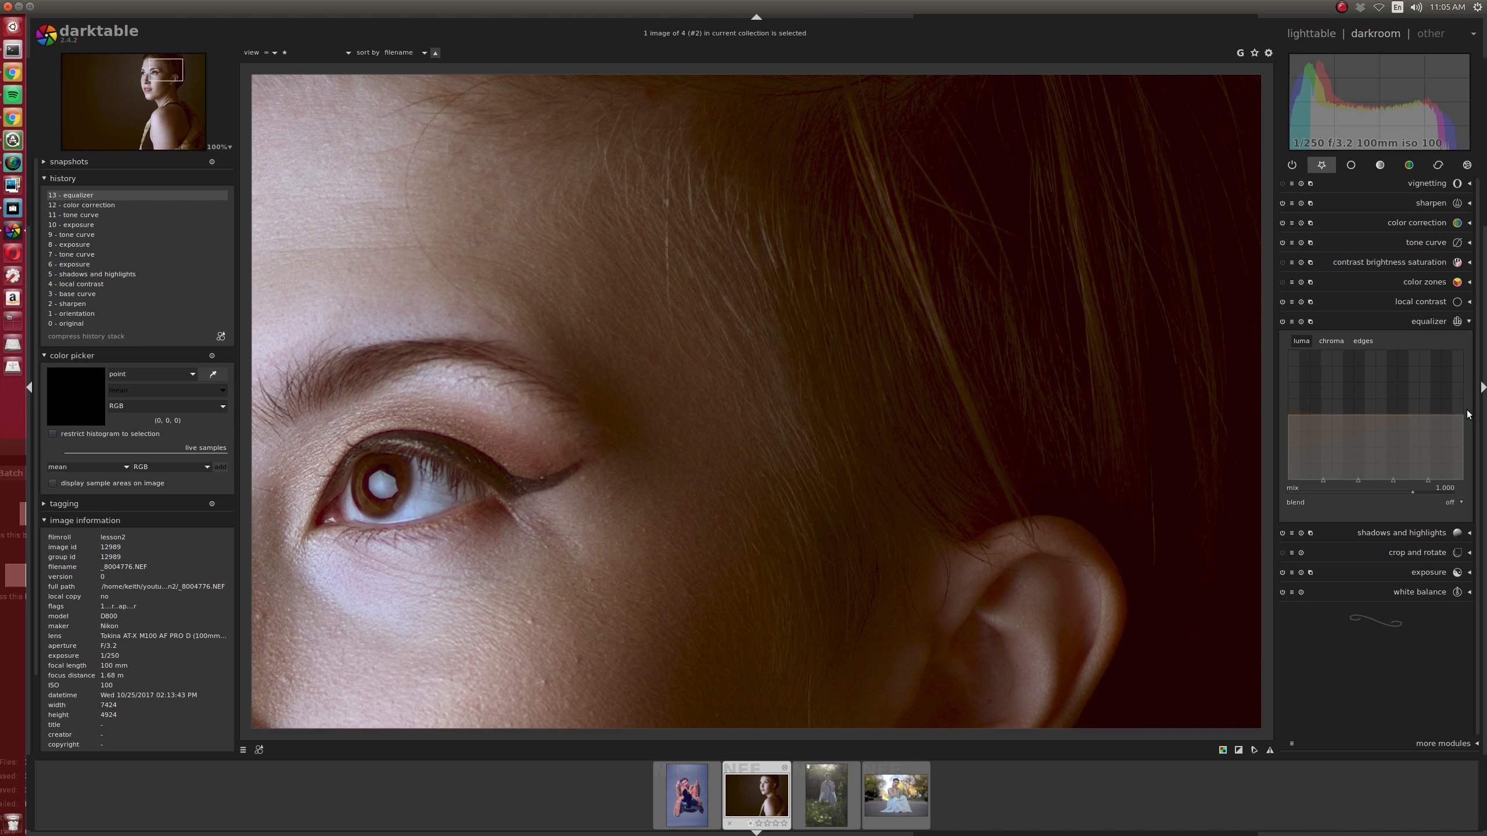
Try boosting and smoothing the finest details on the luma curve, smooth the coarser details too, and reset the curve
drag(1465, 410, 1460, 347)
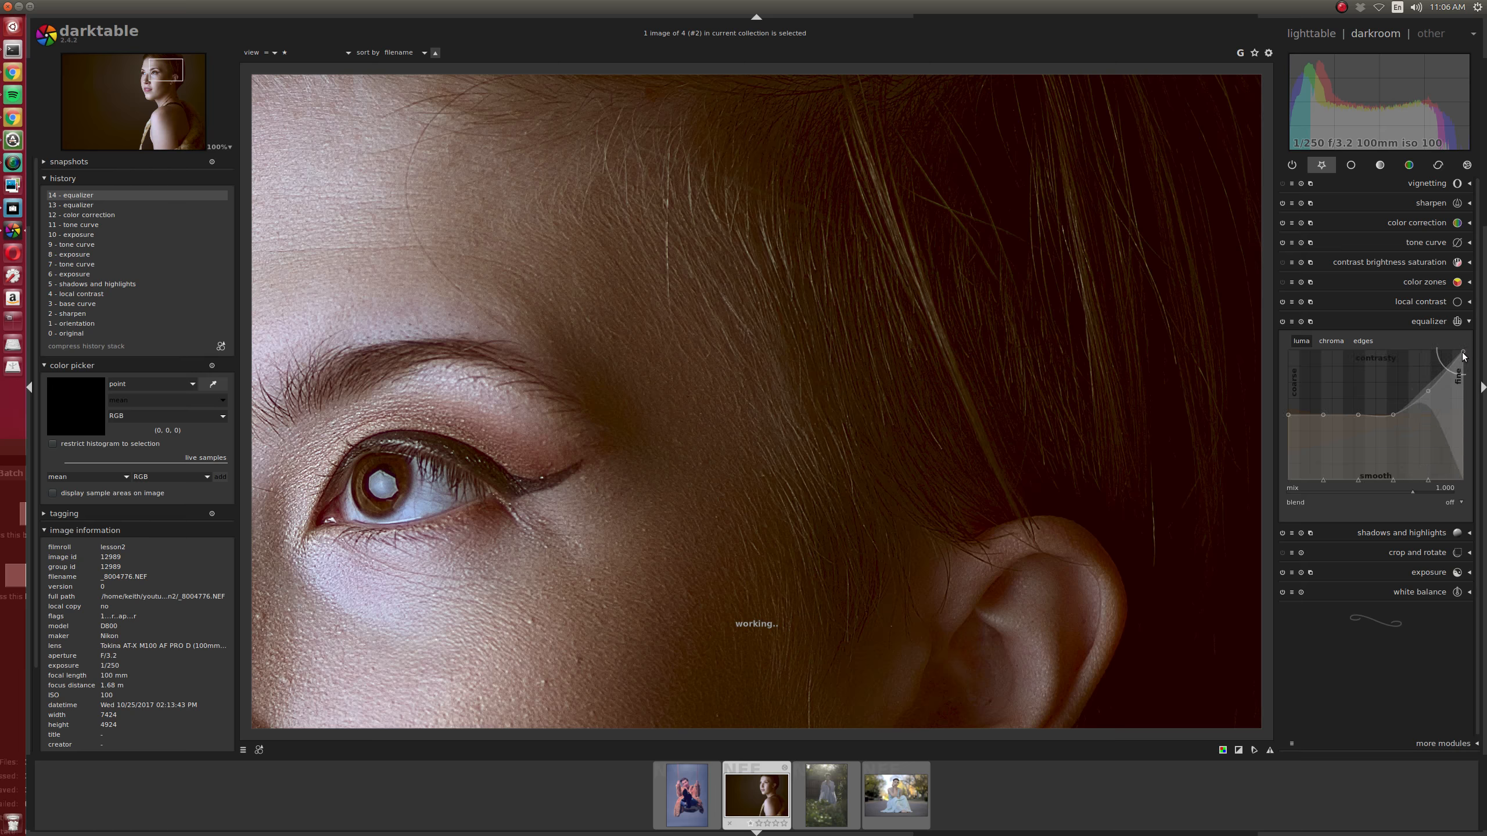
drag(1462, 351, 1461, 465)
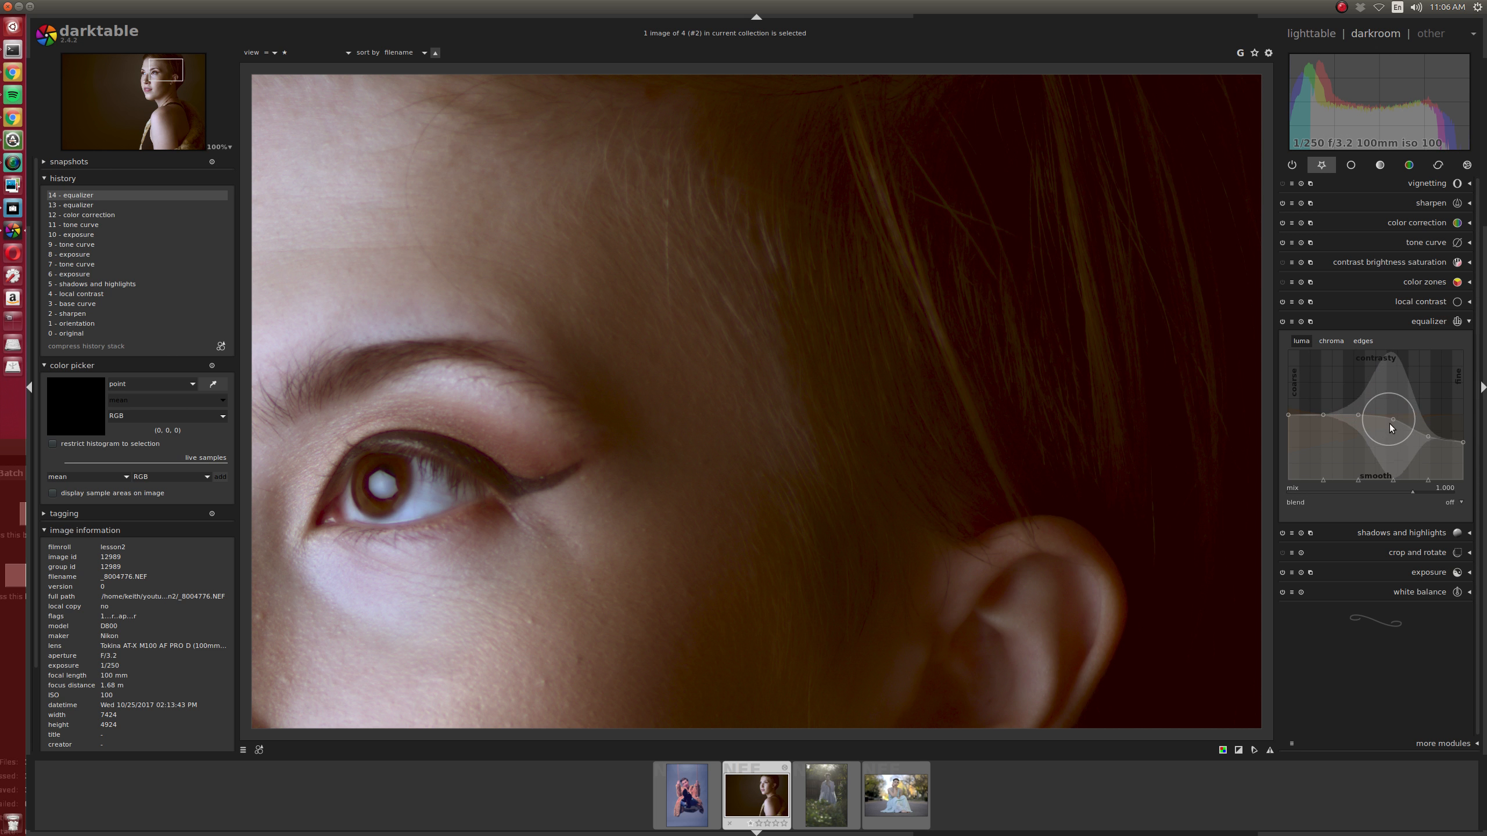
mouse_move(1392, 422)
mouse_down()
mouse_move(1322, 422)
mouse_move(1312, 455)
mouse_move(1284, 431)
mouse_up()
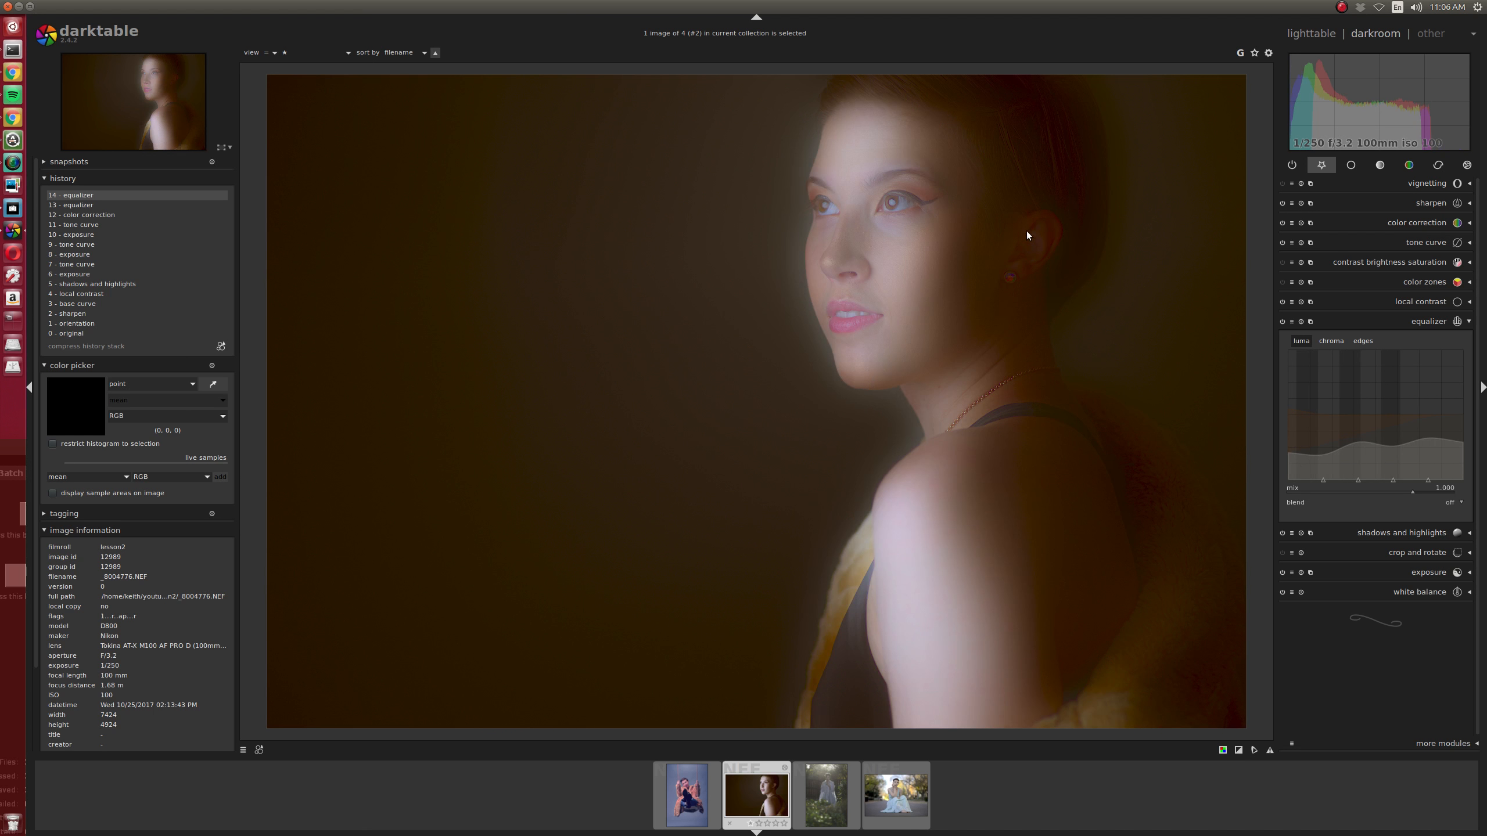
scroll(1031, 226, up, 6)
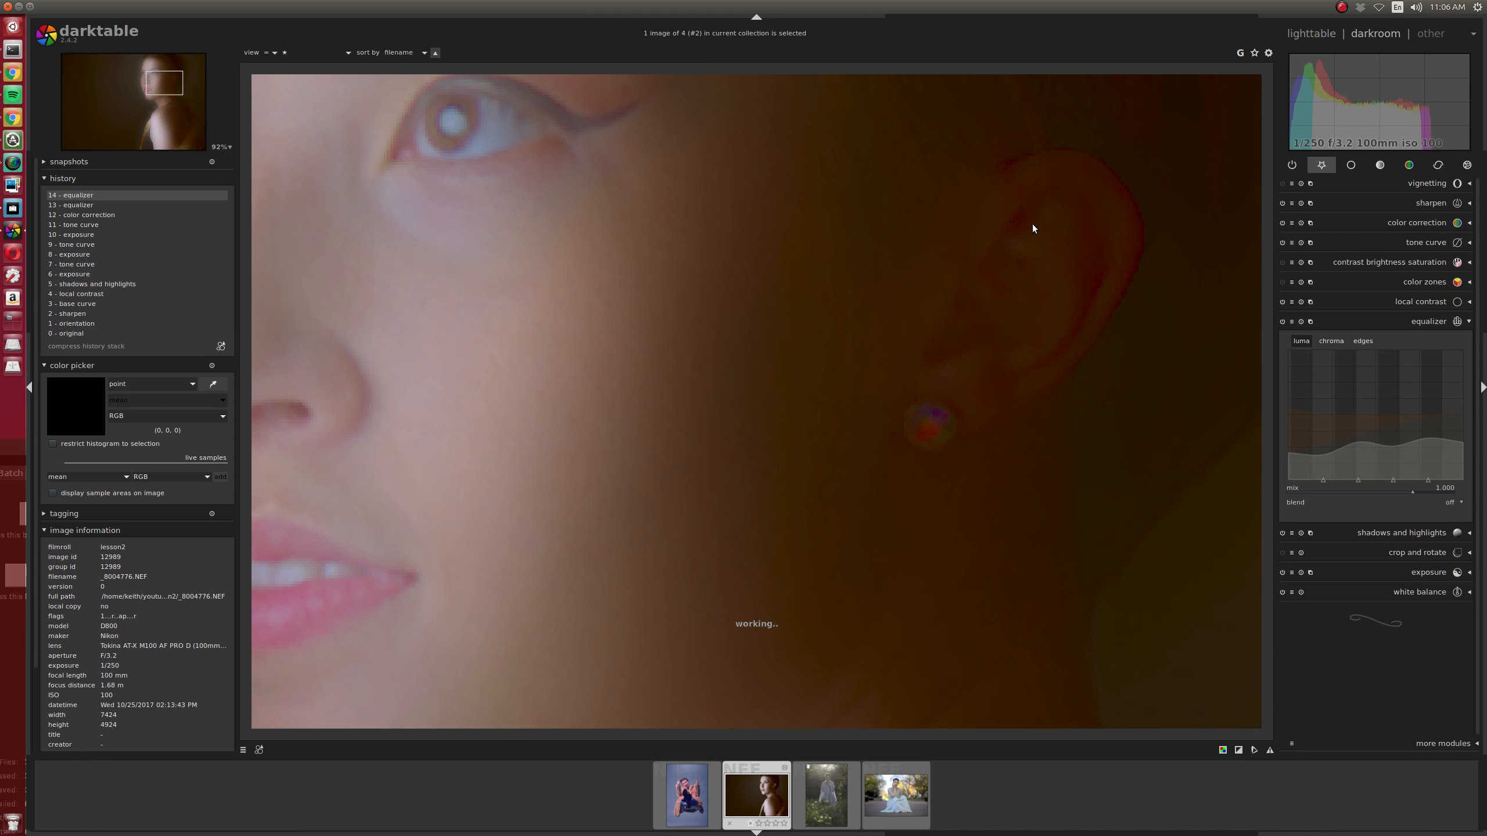
mouse_move(1390, 391)
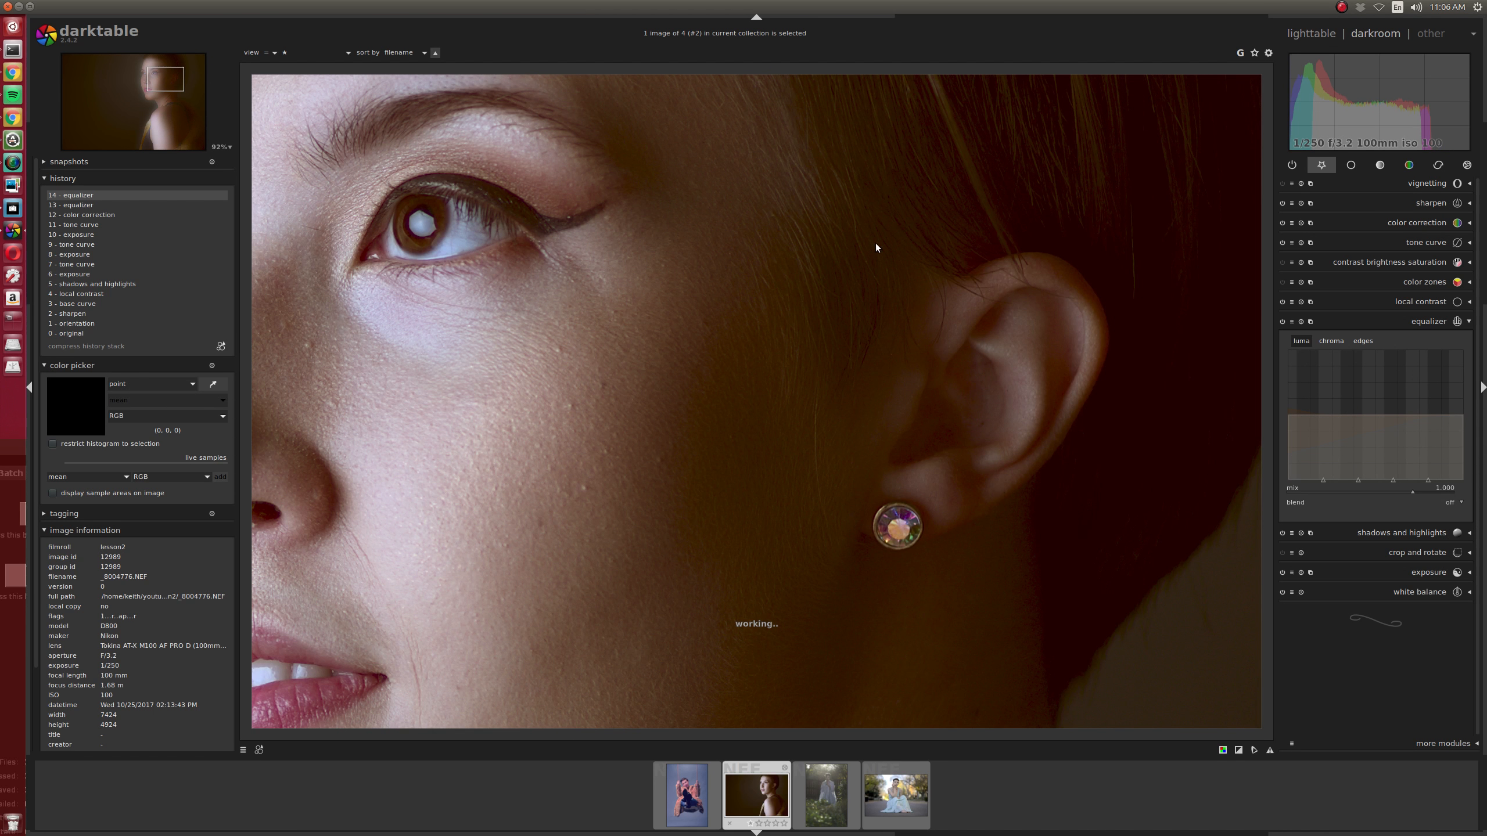
Lower the second-finest point of the equalizer's luma curve slightly to soften the skin texture
drag(875, 242, 849, 335)
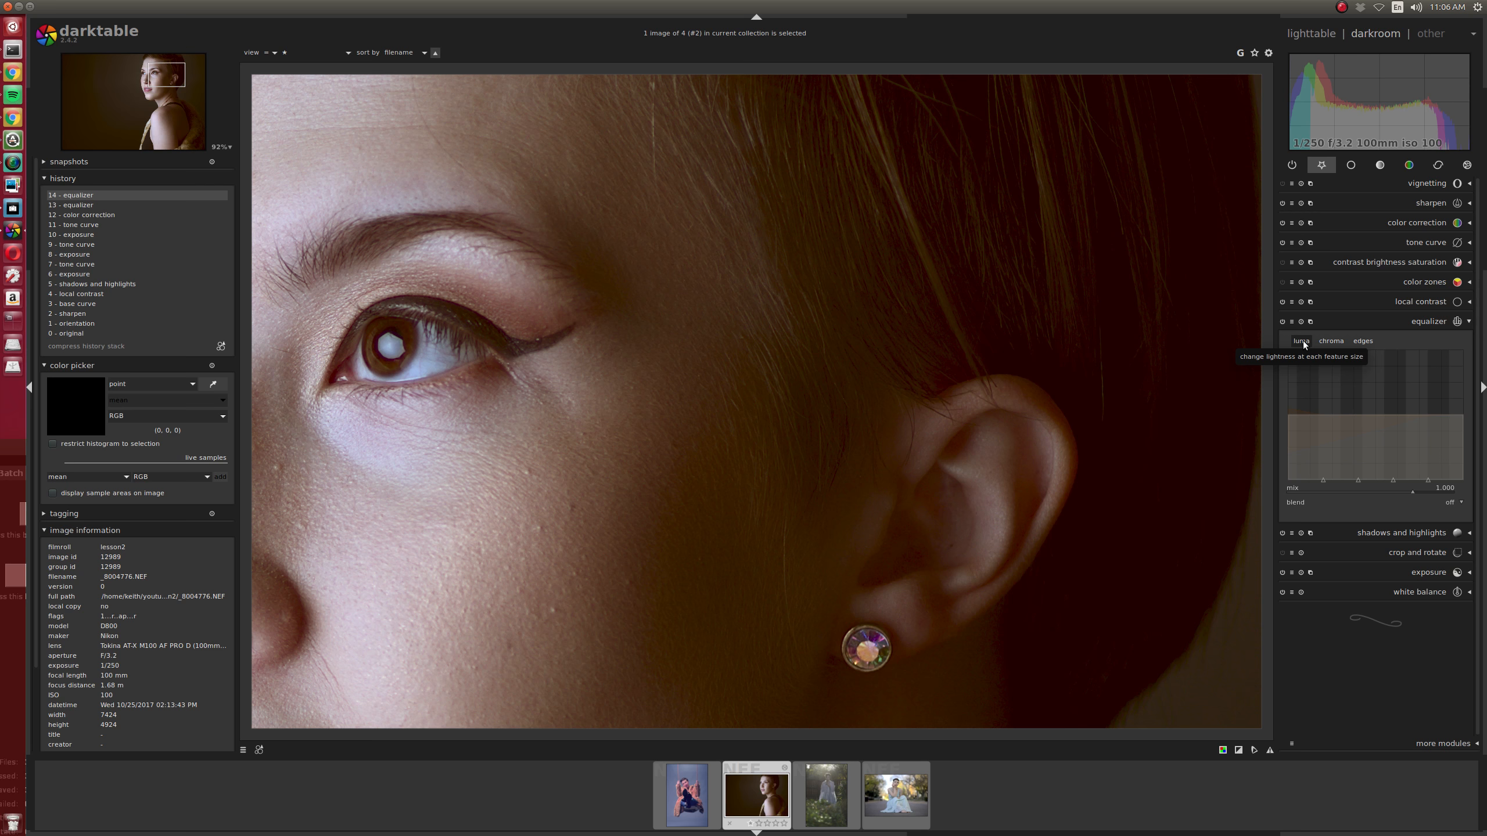
scroll(1029, 392, down, 2)
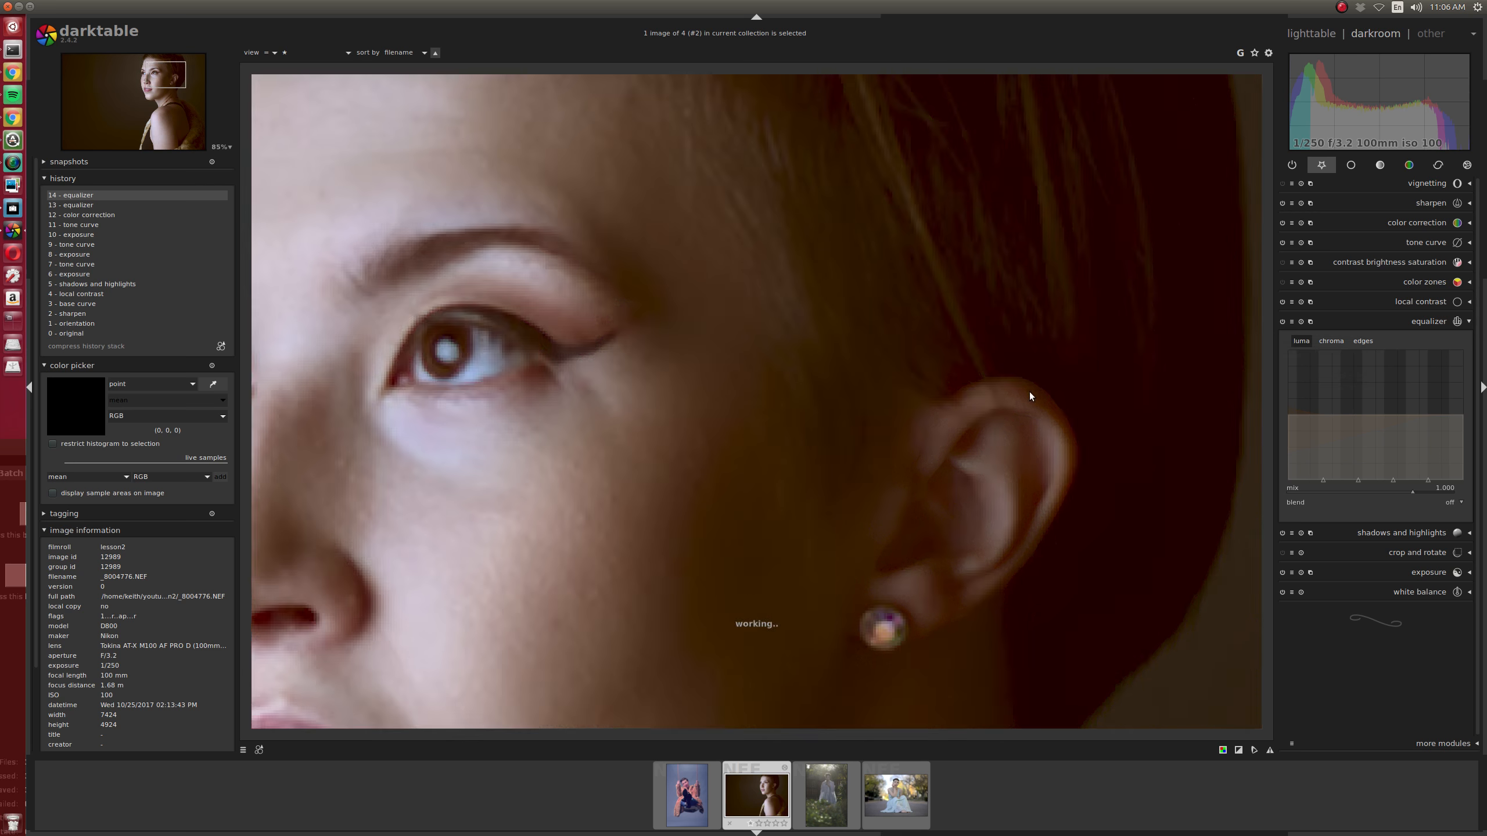
drag(1013, 309, 939, 392)
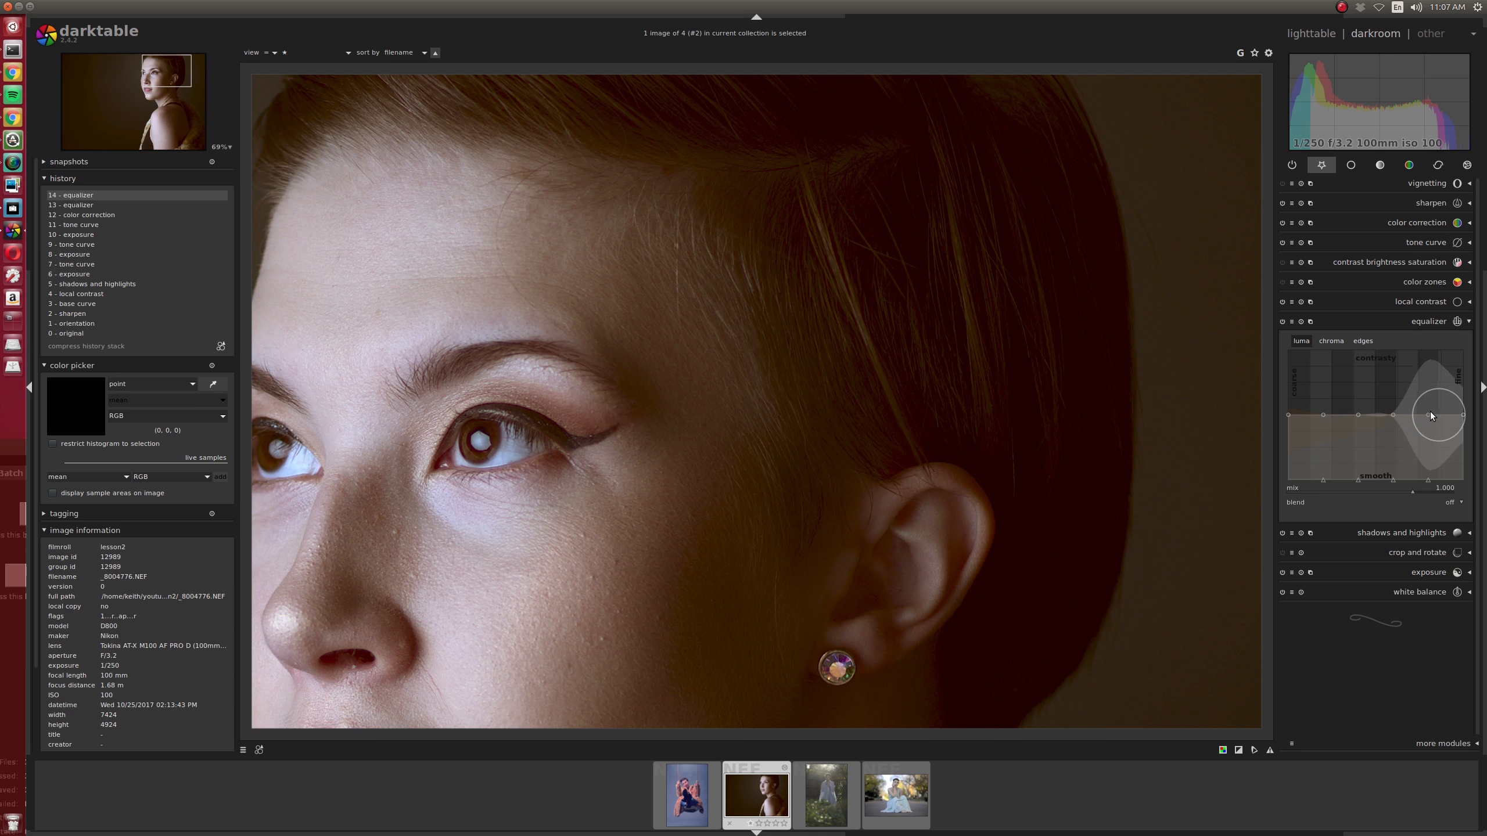
drag(1426, 412, 1426, 403)
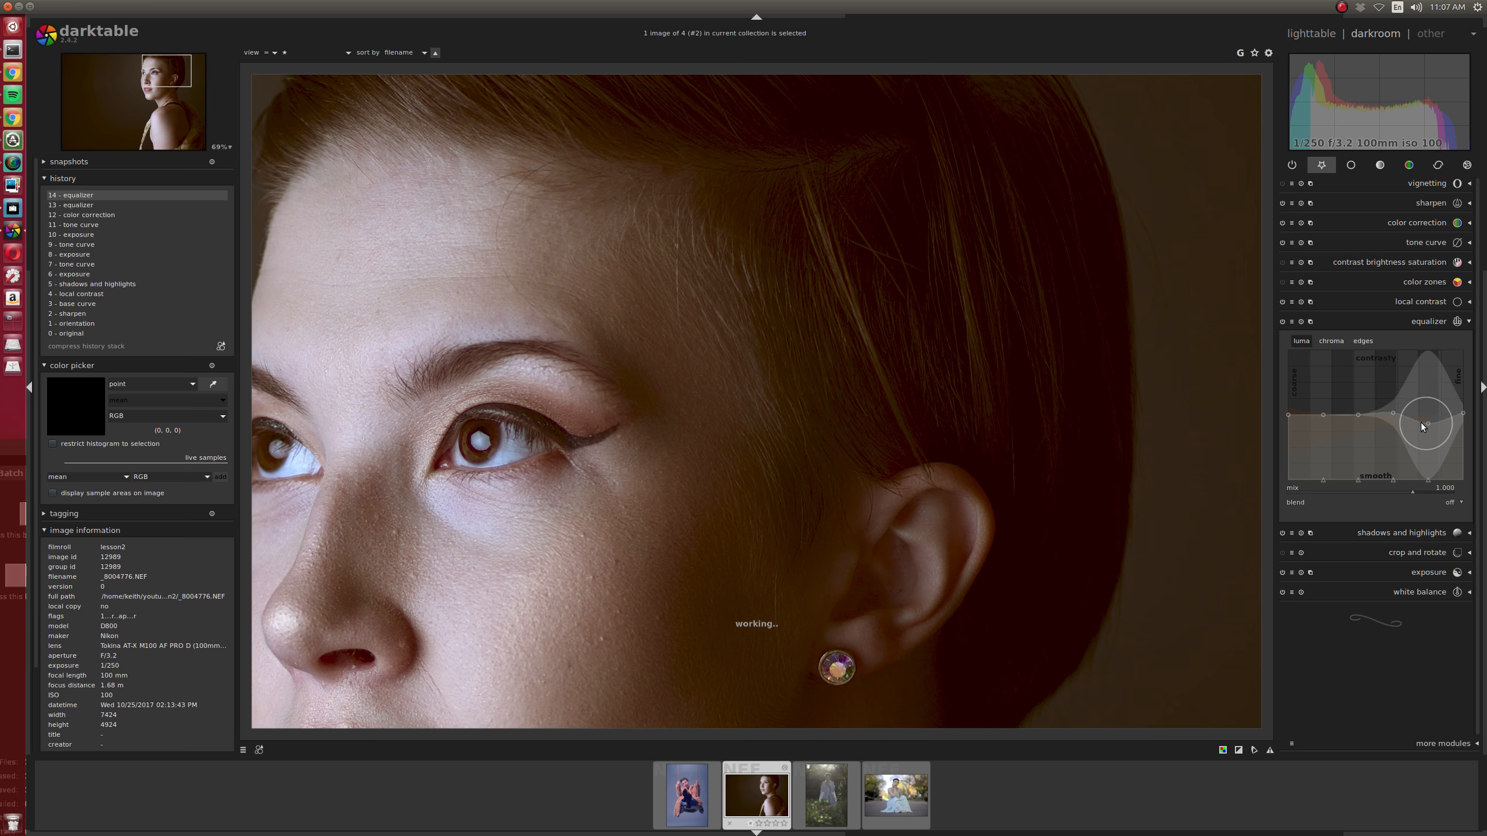
drag(1411, 398, 1424, 416)
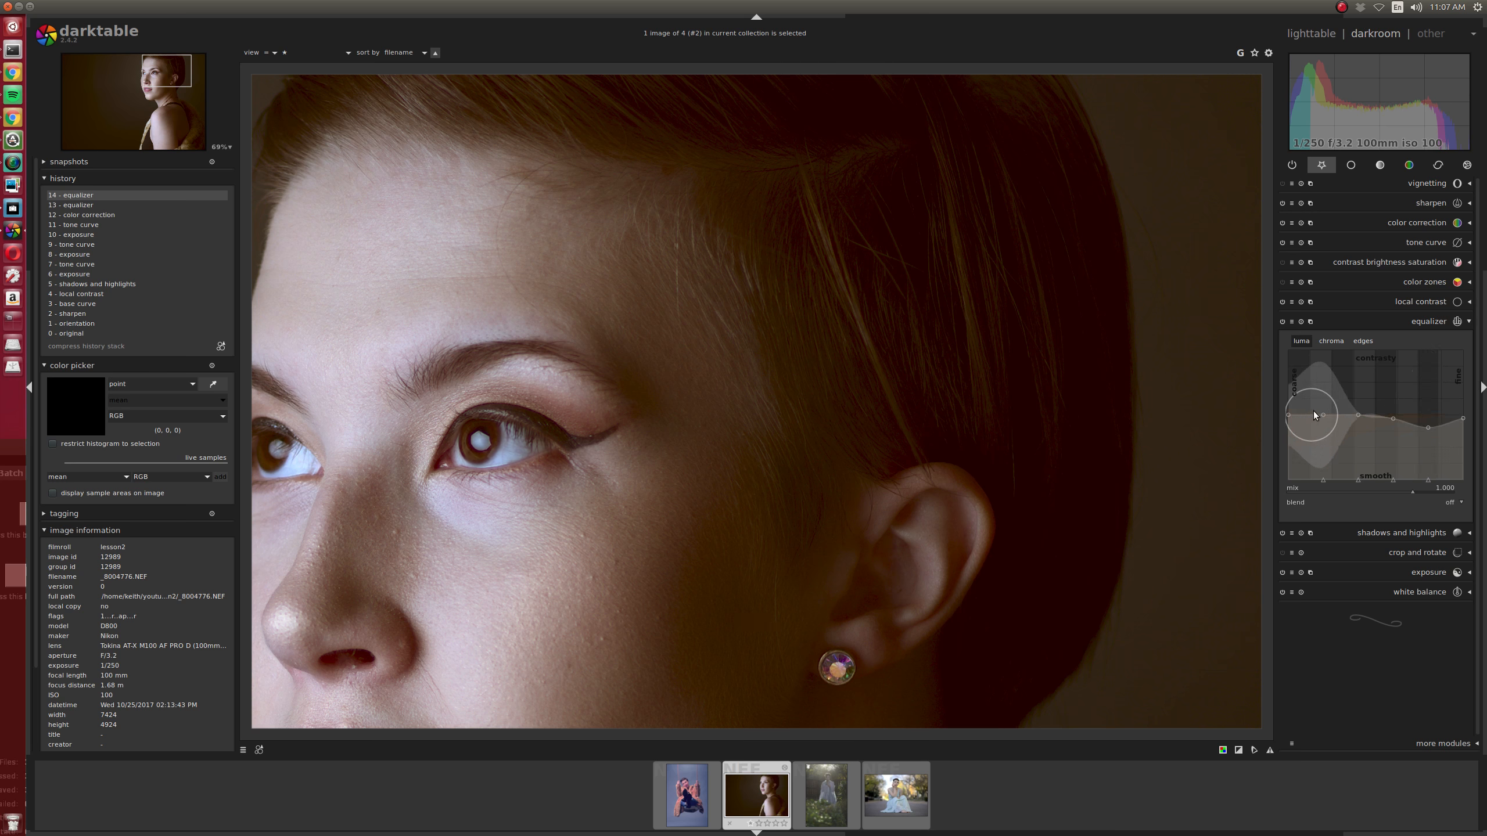
Try lifting the coarse end of the equalizer's luma curve slightly, and reset the whole curve to flat
drag(1319, 412, 1322, 408)
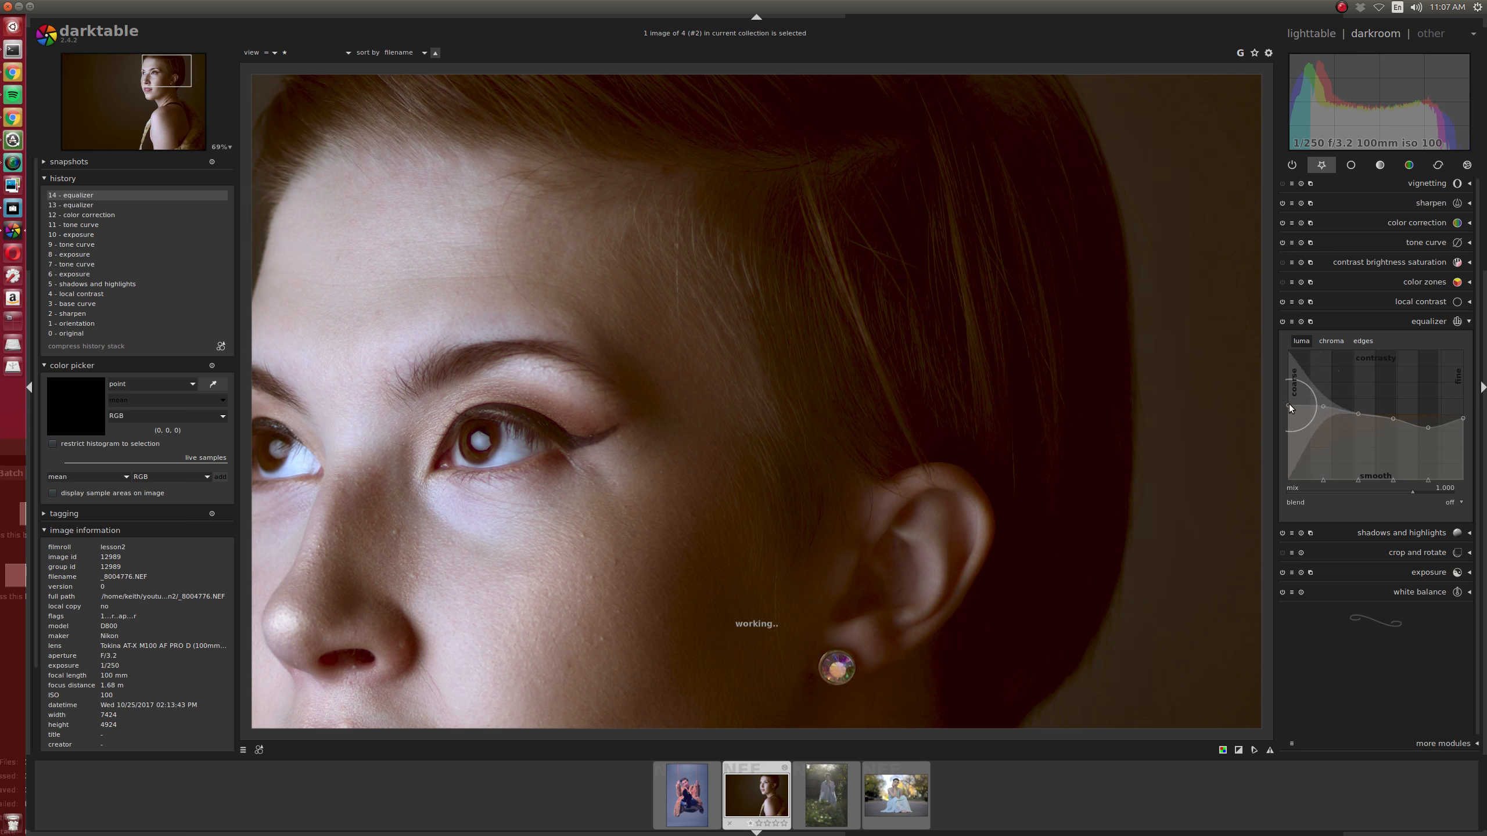
scroll(1045, 479, down, 6)
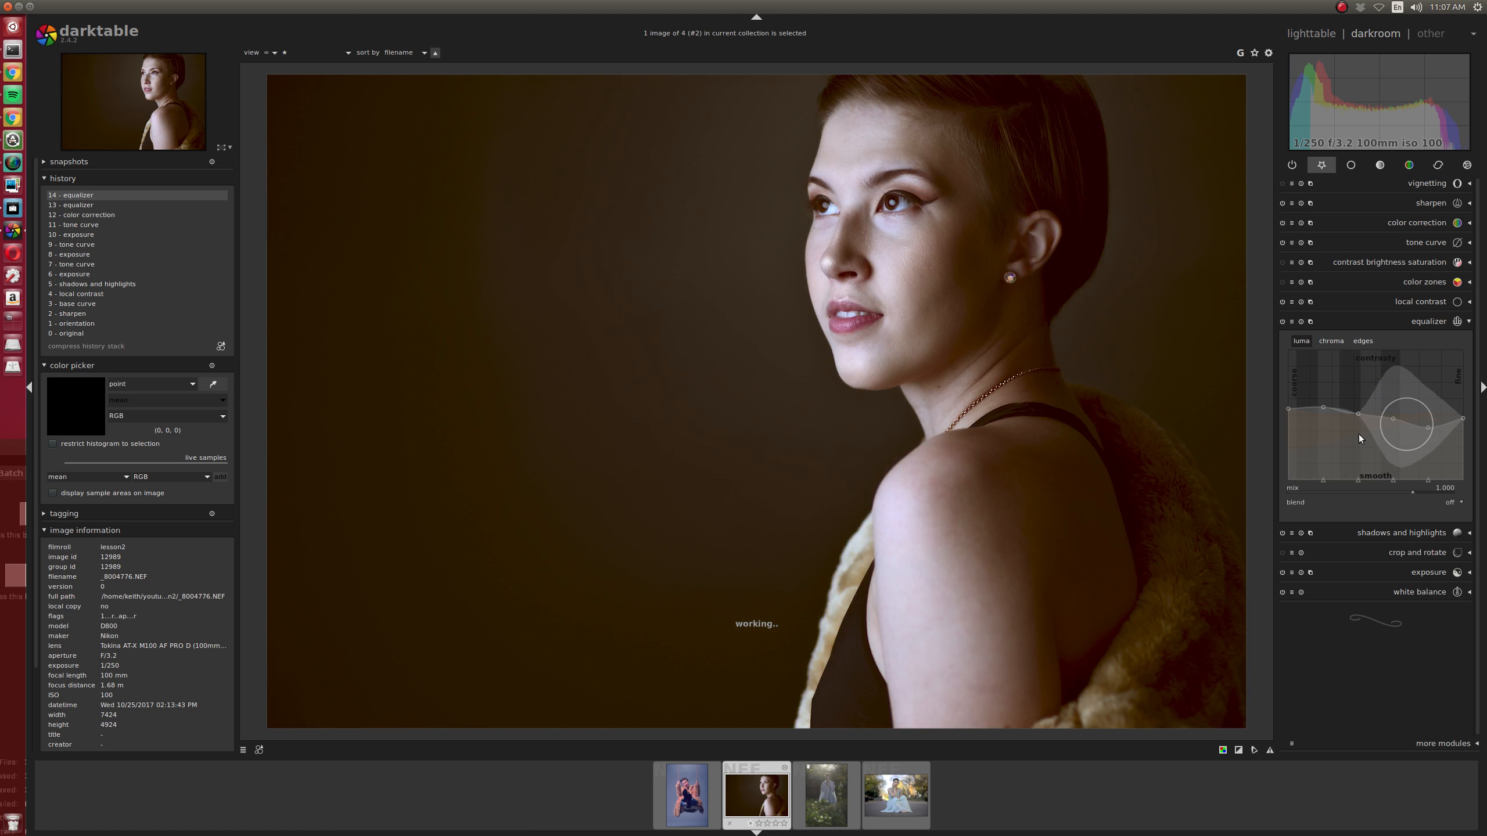
double_click(1401, 384)
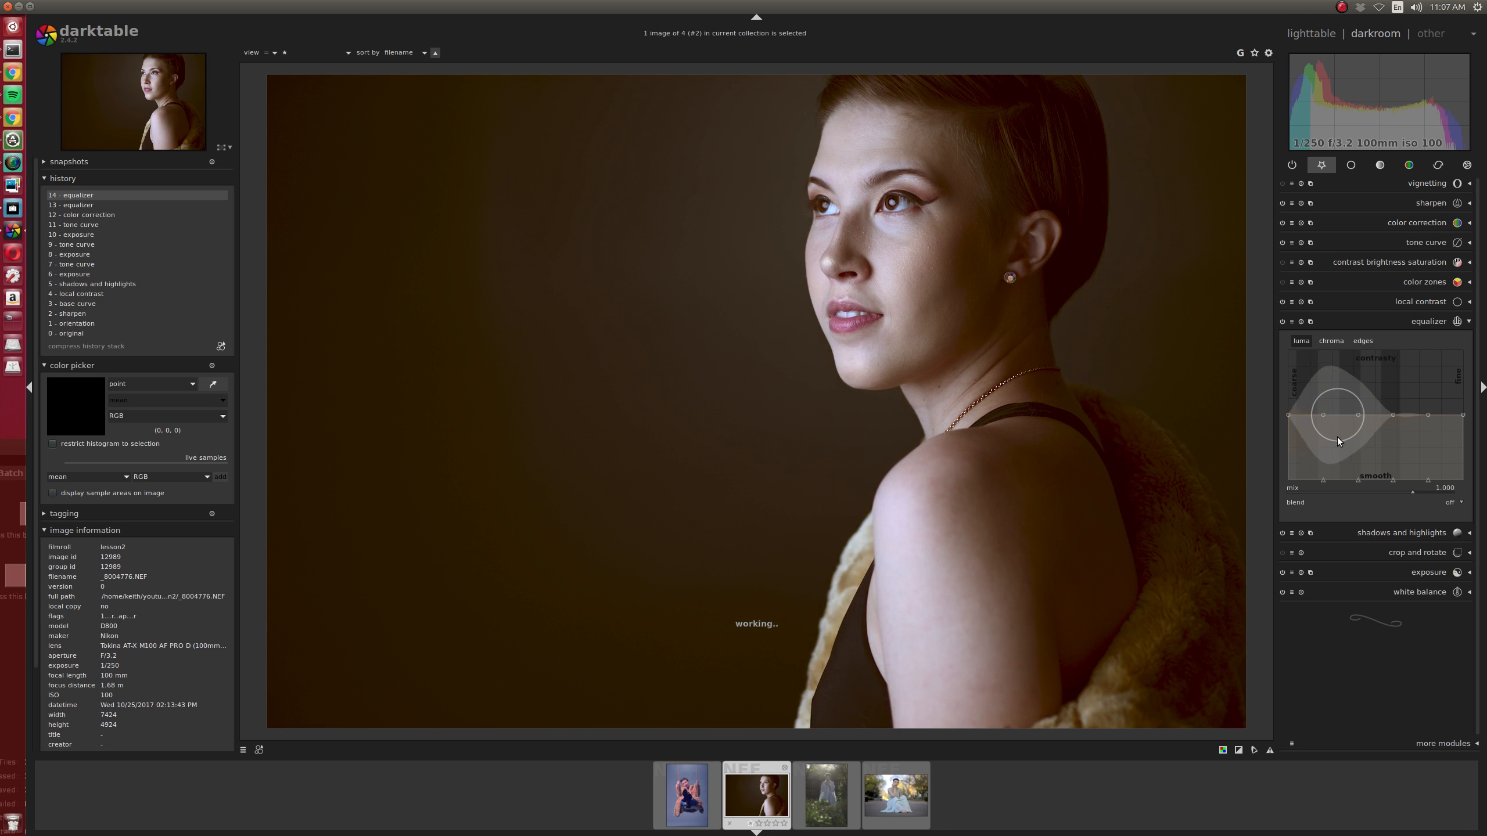
Reduce the detail amount of the local contrast module to 85%
drag(1342, 412, 1407, 362)
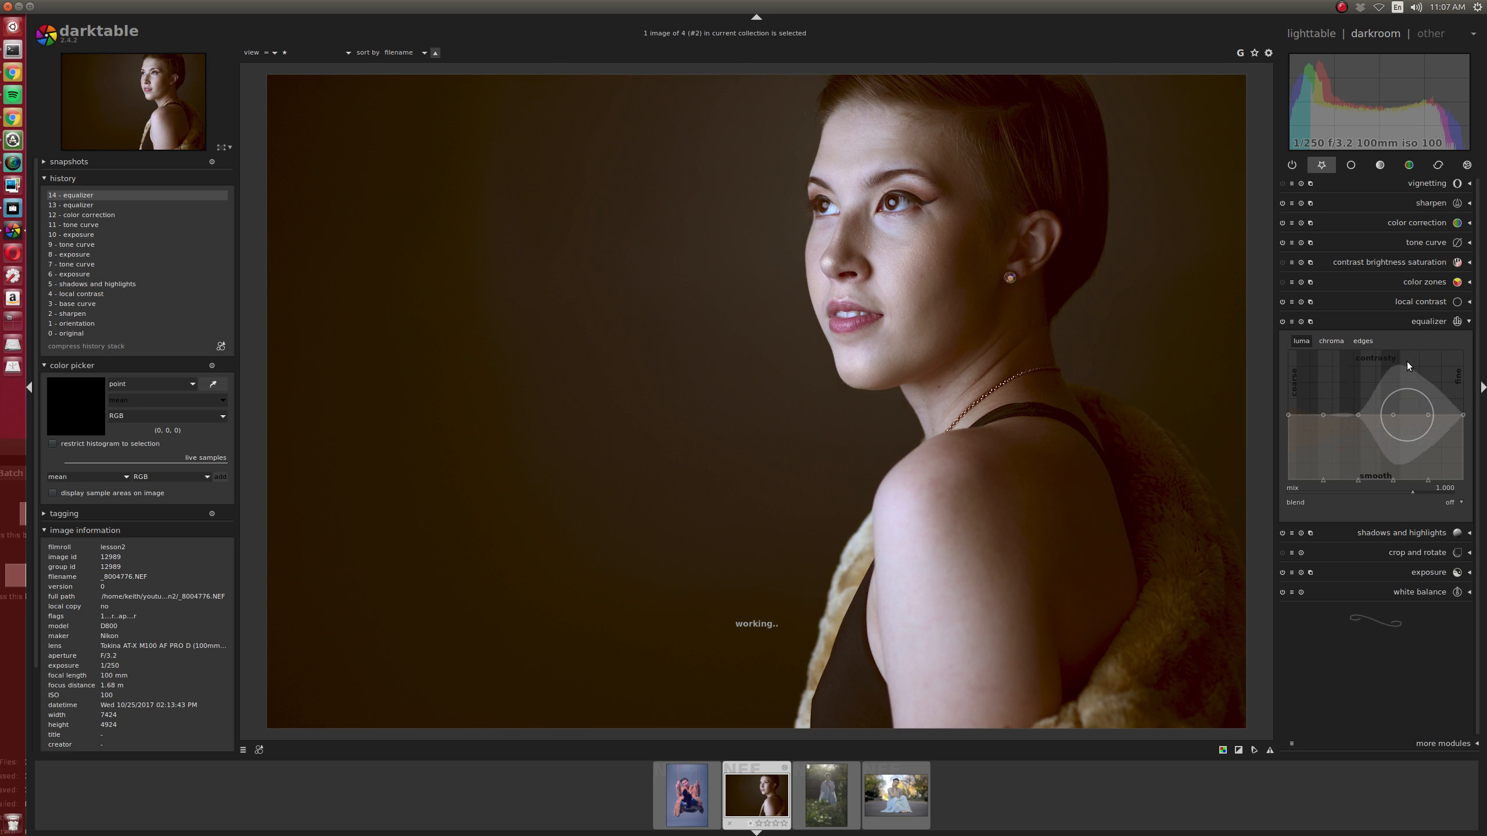
click(1414, 305)
scroll(1354, 333, down, 3)
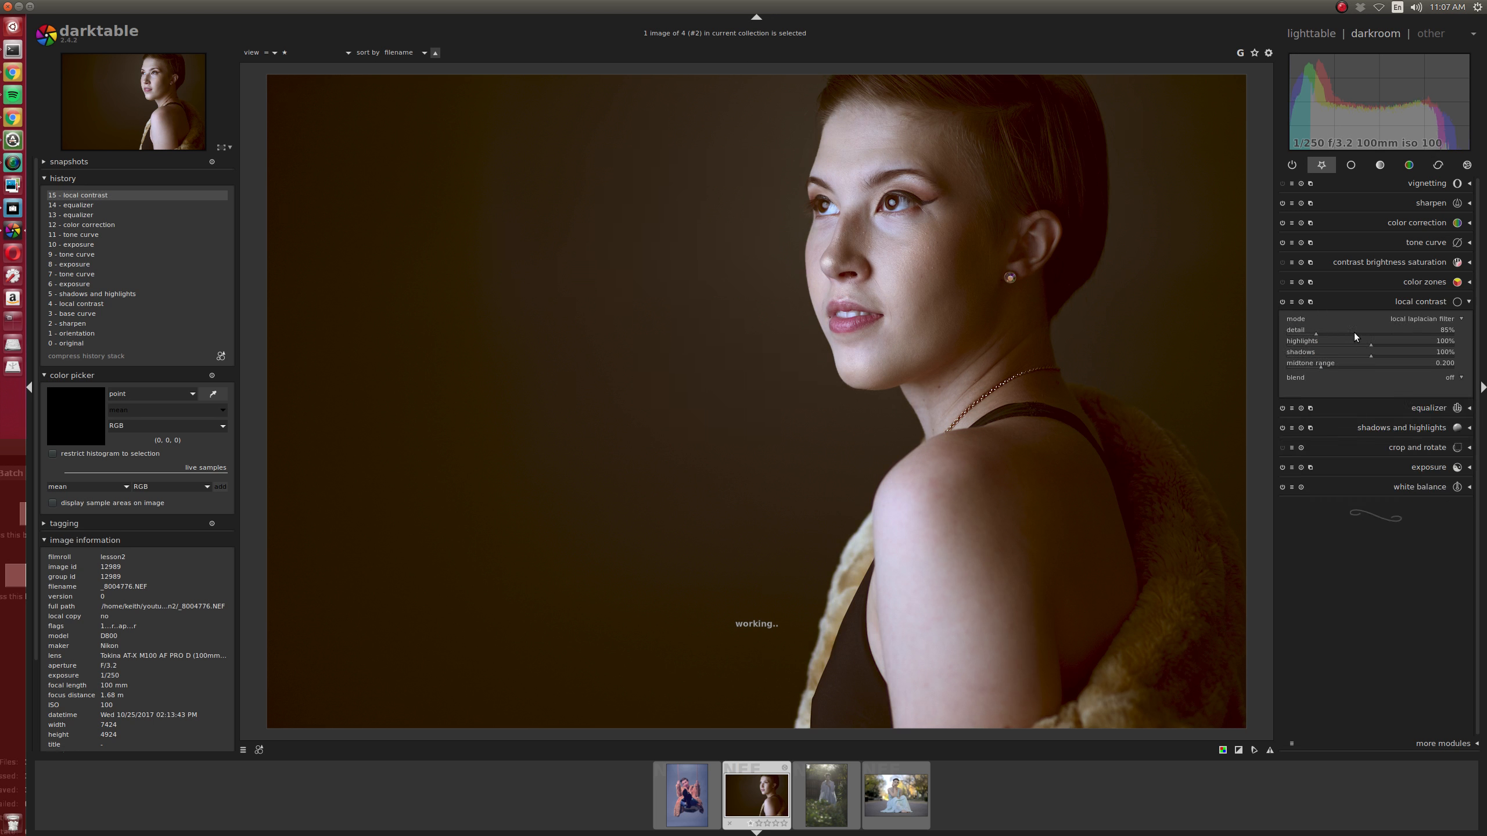
Raise the two coarsest points of the equalizer's luma curve slightly to add broad contrast, lowering the second one a little after a comparison
click(1419, 407)
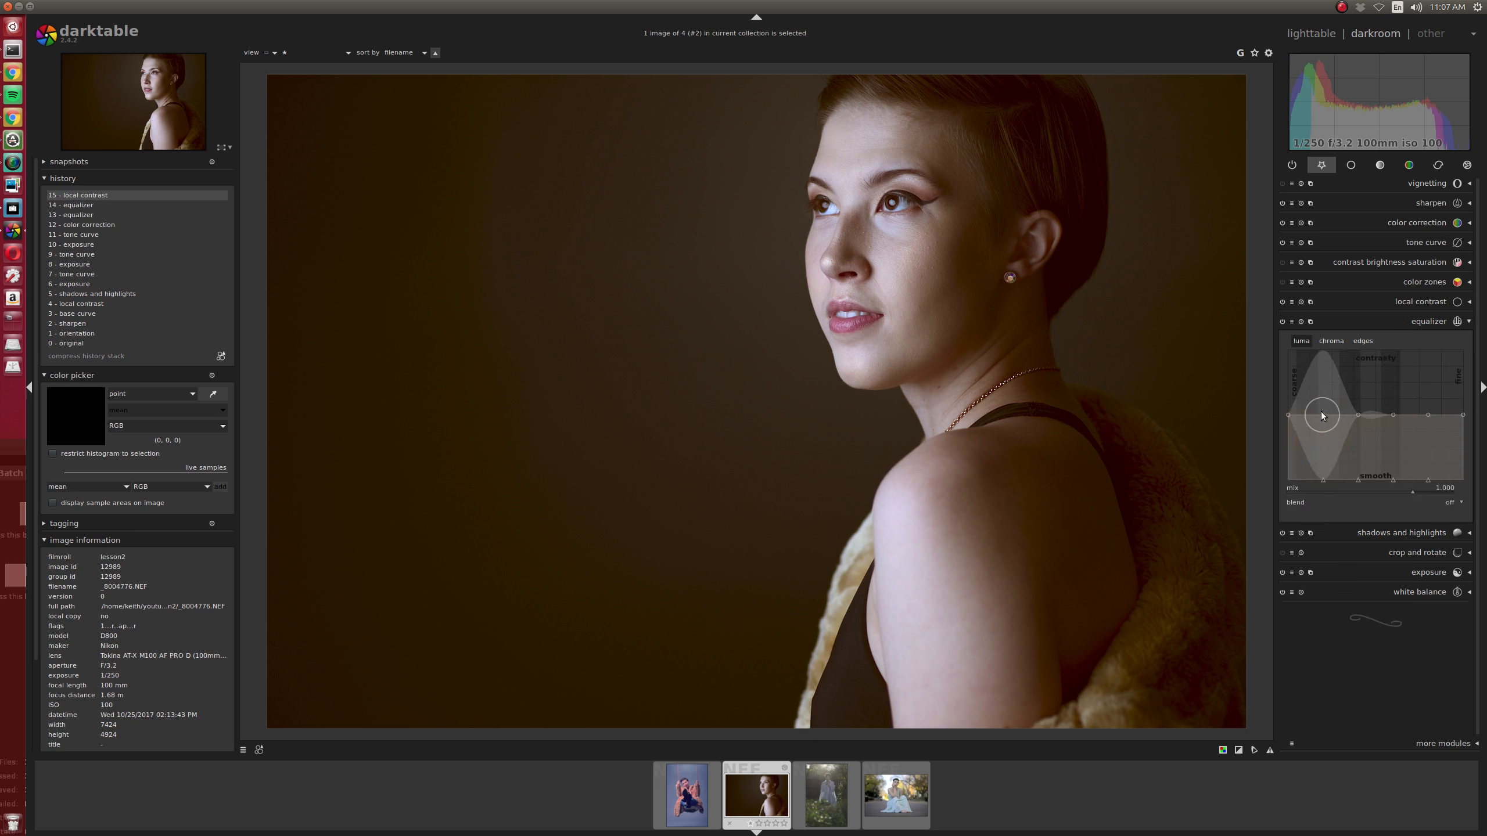
drag(1325, 413, 1289, 403)
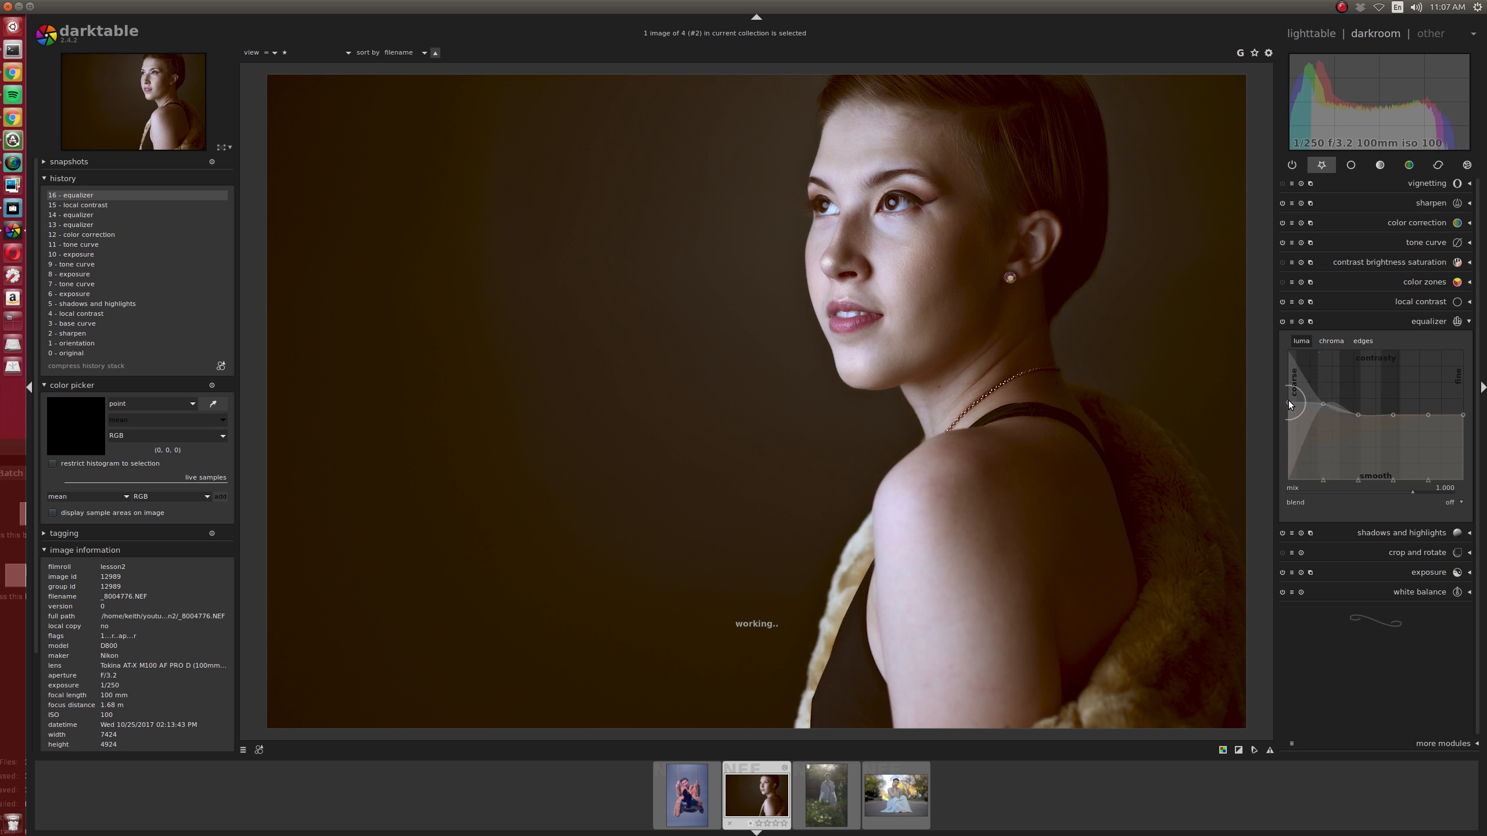
click(1281, 323)
click(1281, 322)
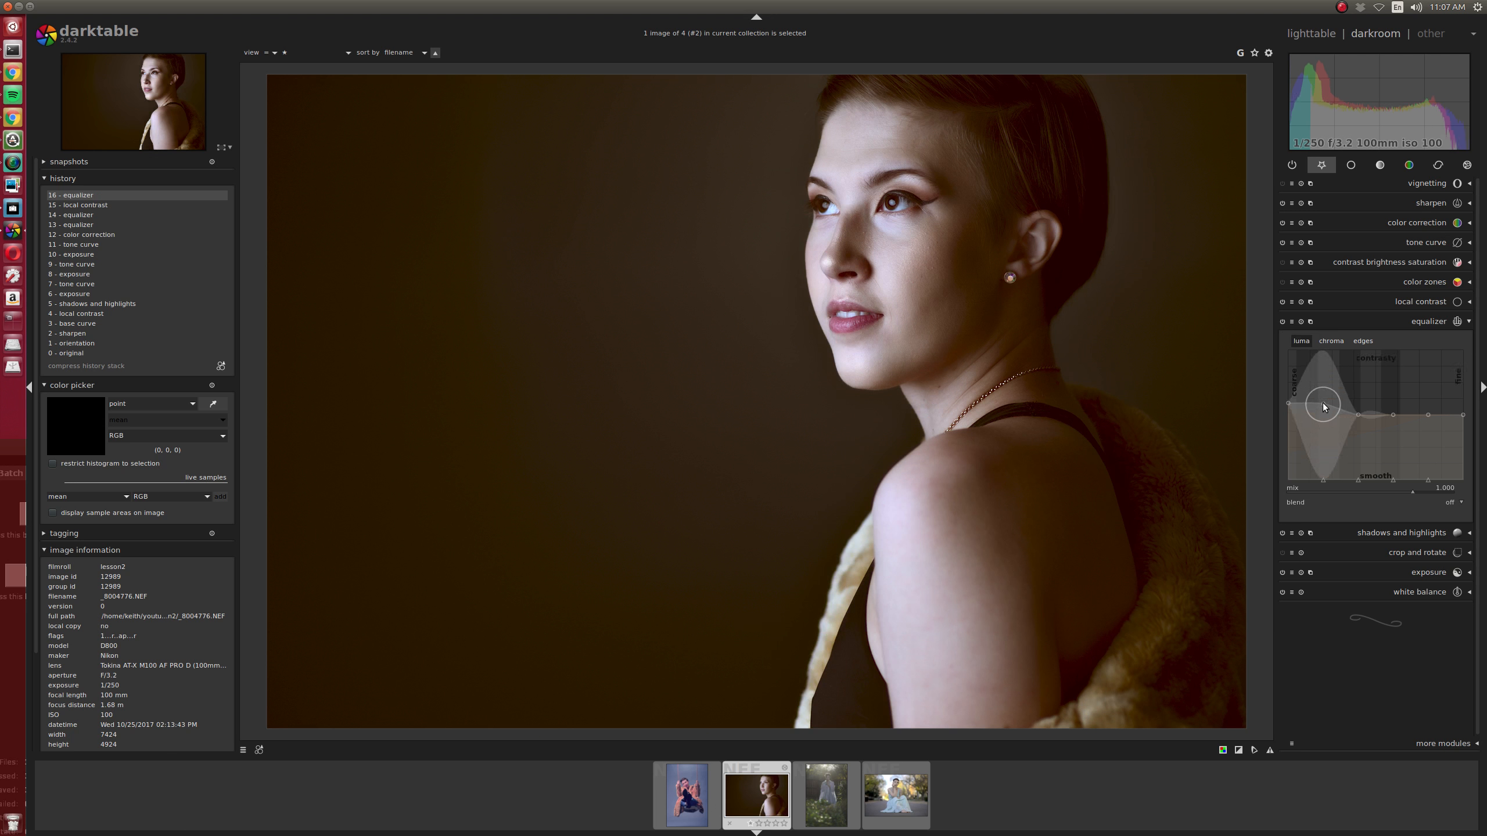
mouse_move(1322, 402)
mouse_down()
mouse_move(1287, 405)
mouse_move(1324, 408)
mouse_up()
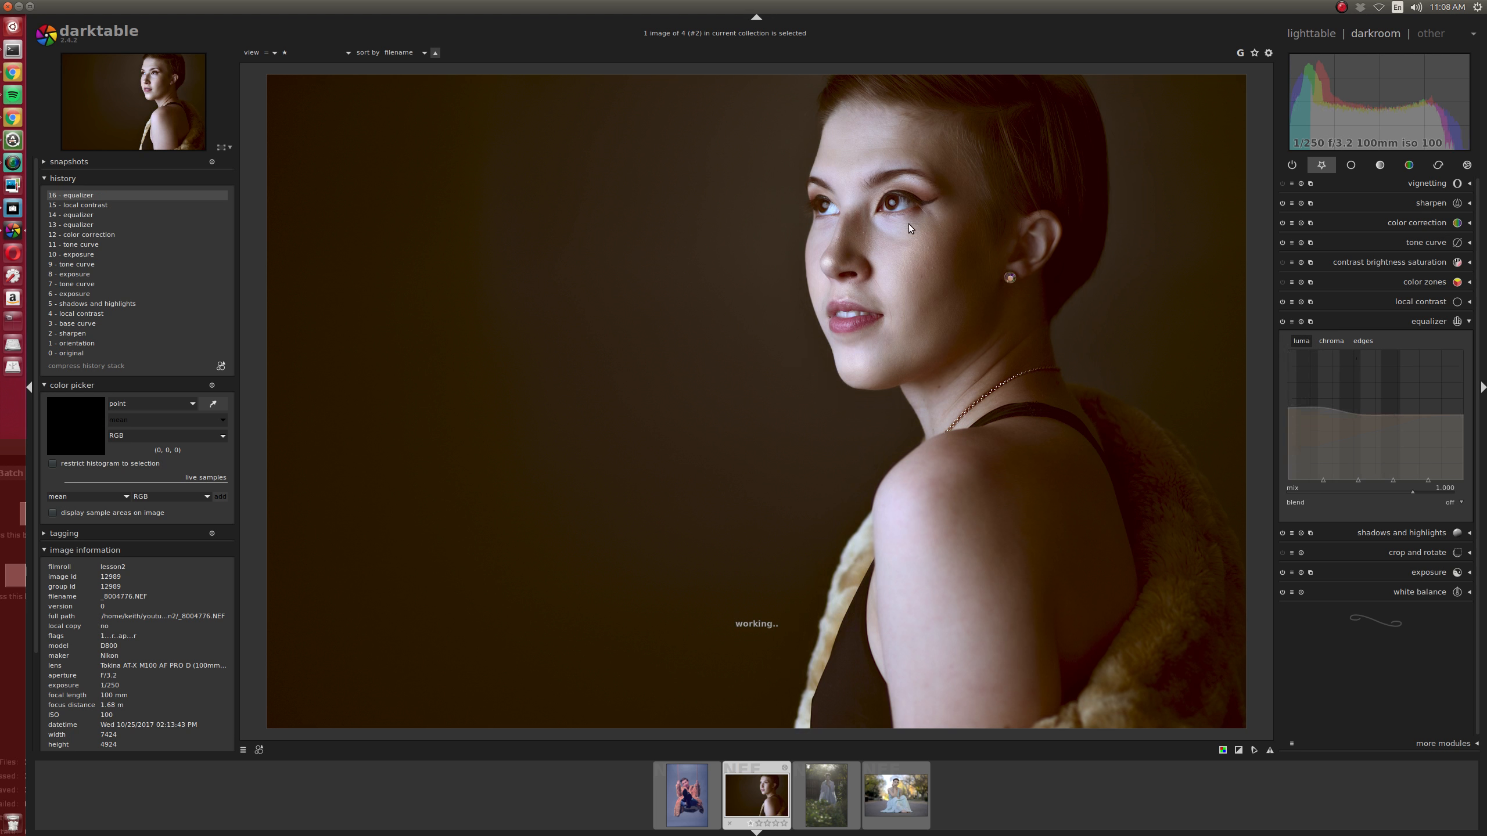
Compare the whole portrait with the equalizer switched off and on, leaving the module enabled
click(1282, 322)
click(1282, 322)
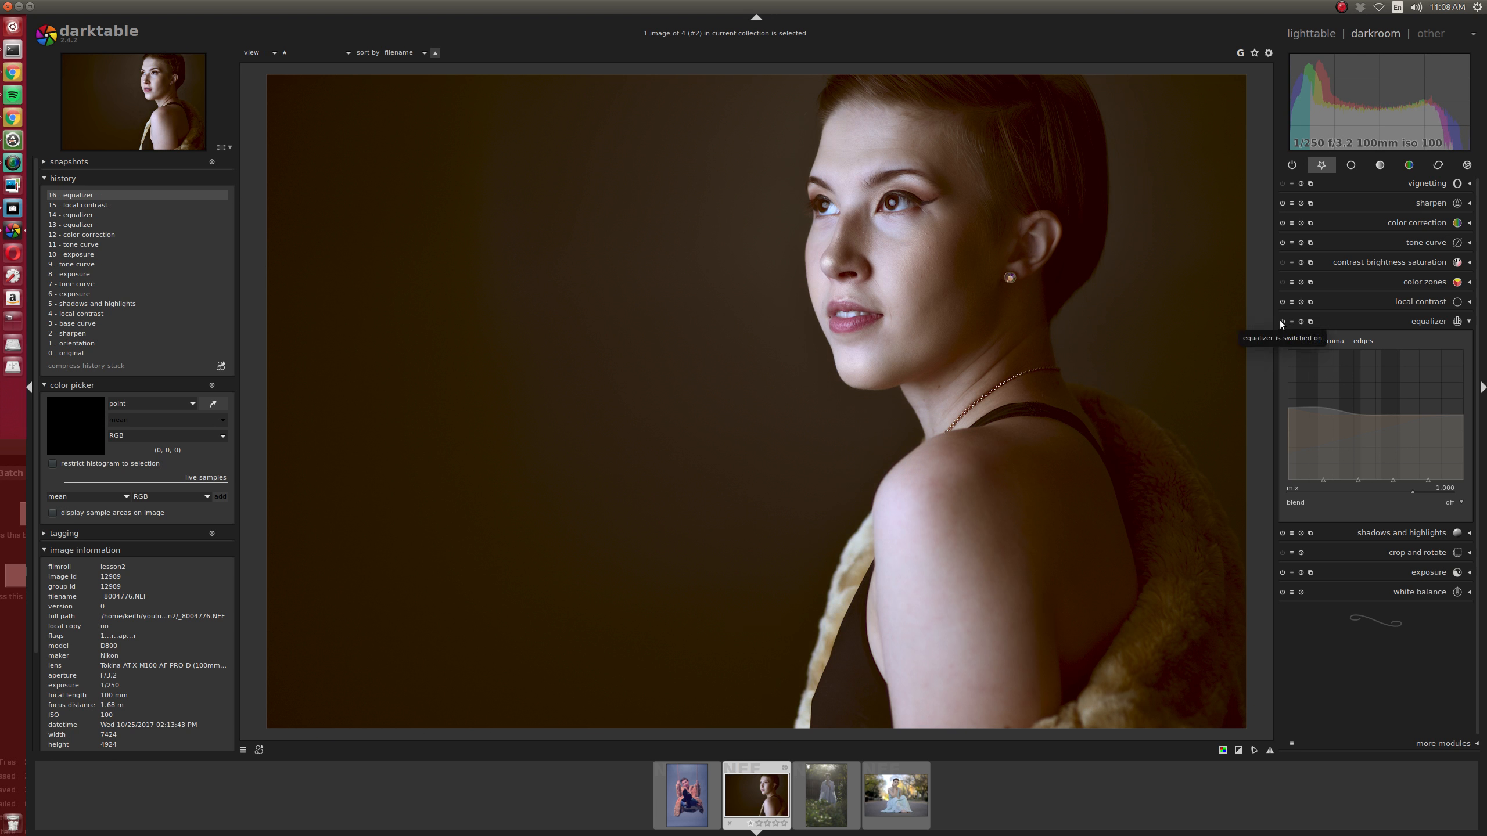
click(1281, 322)
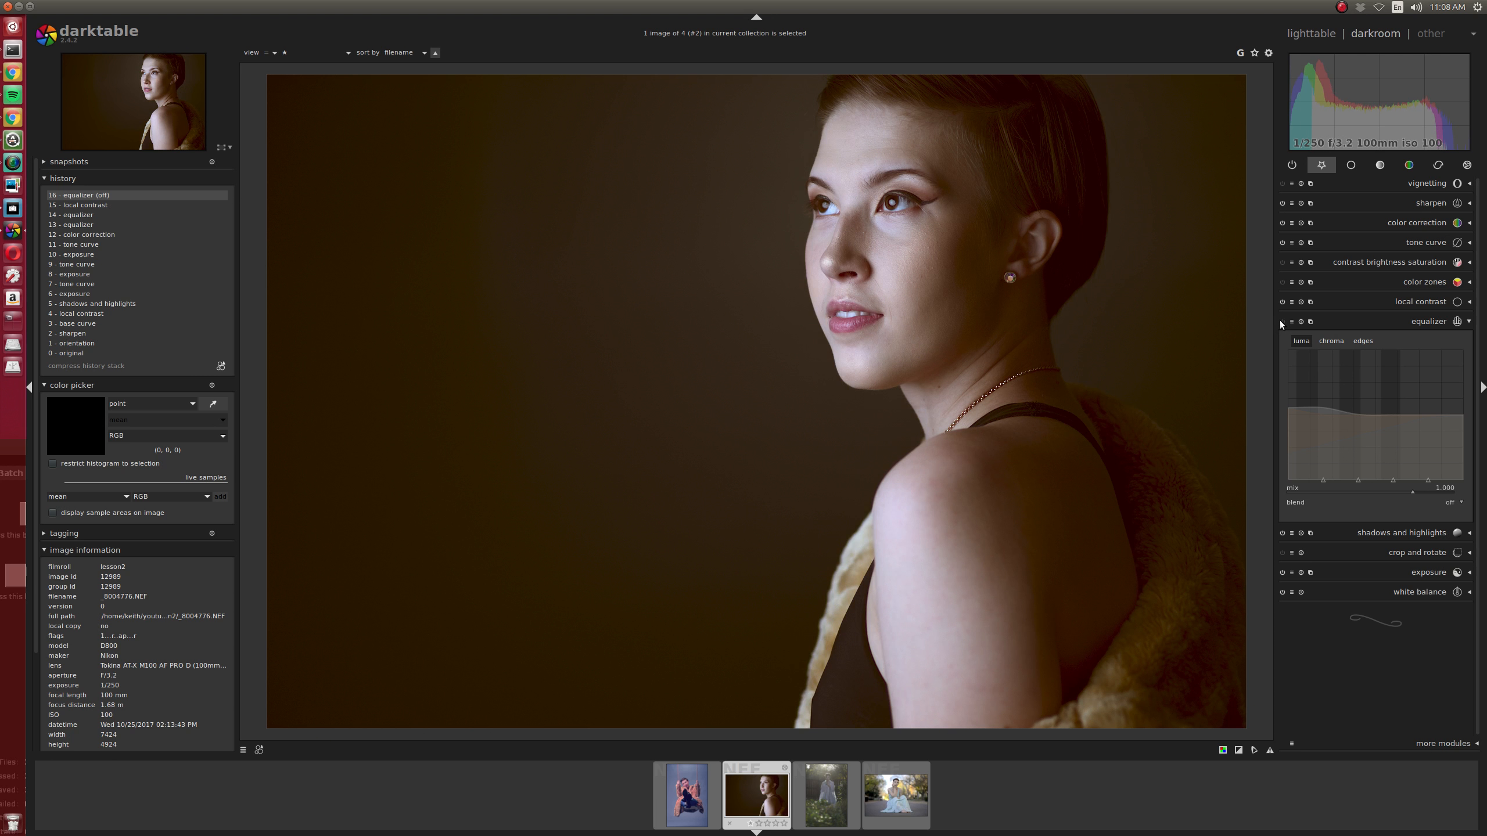
click(1281, 322)
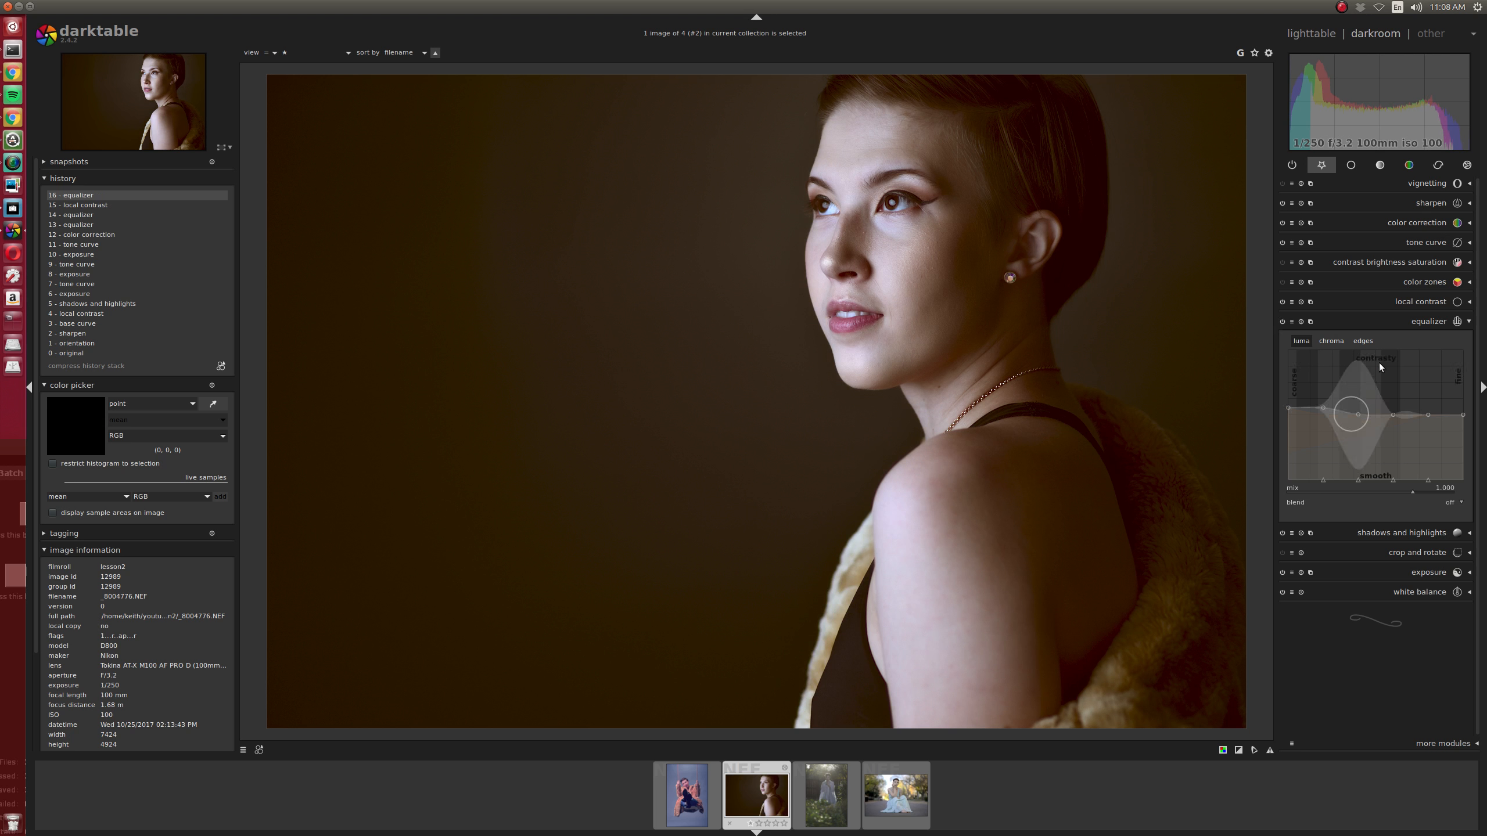
Lower the second-finest point and raise the finest point of the luma curve, comparing the face up close with the equalizer off and on
mouse_move(1430, 419)
mouse_down()
mouse_move(1430, 431)
mouse_move(1392, 420)
mouse_move(1464, 403)
mouse_up()
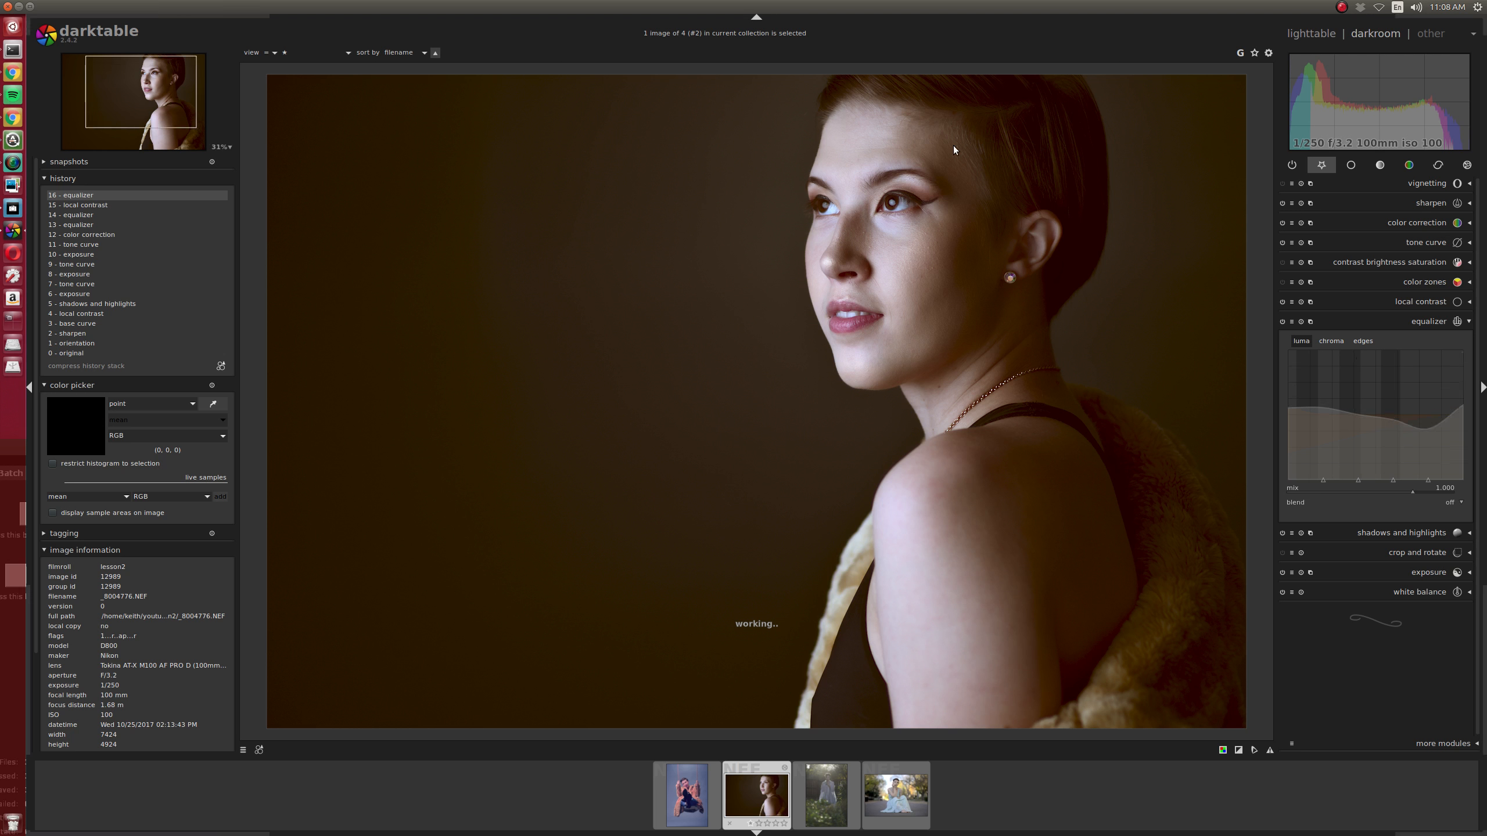
scroll(953, 160, up, 6)
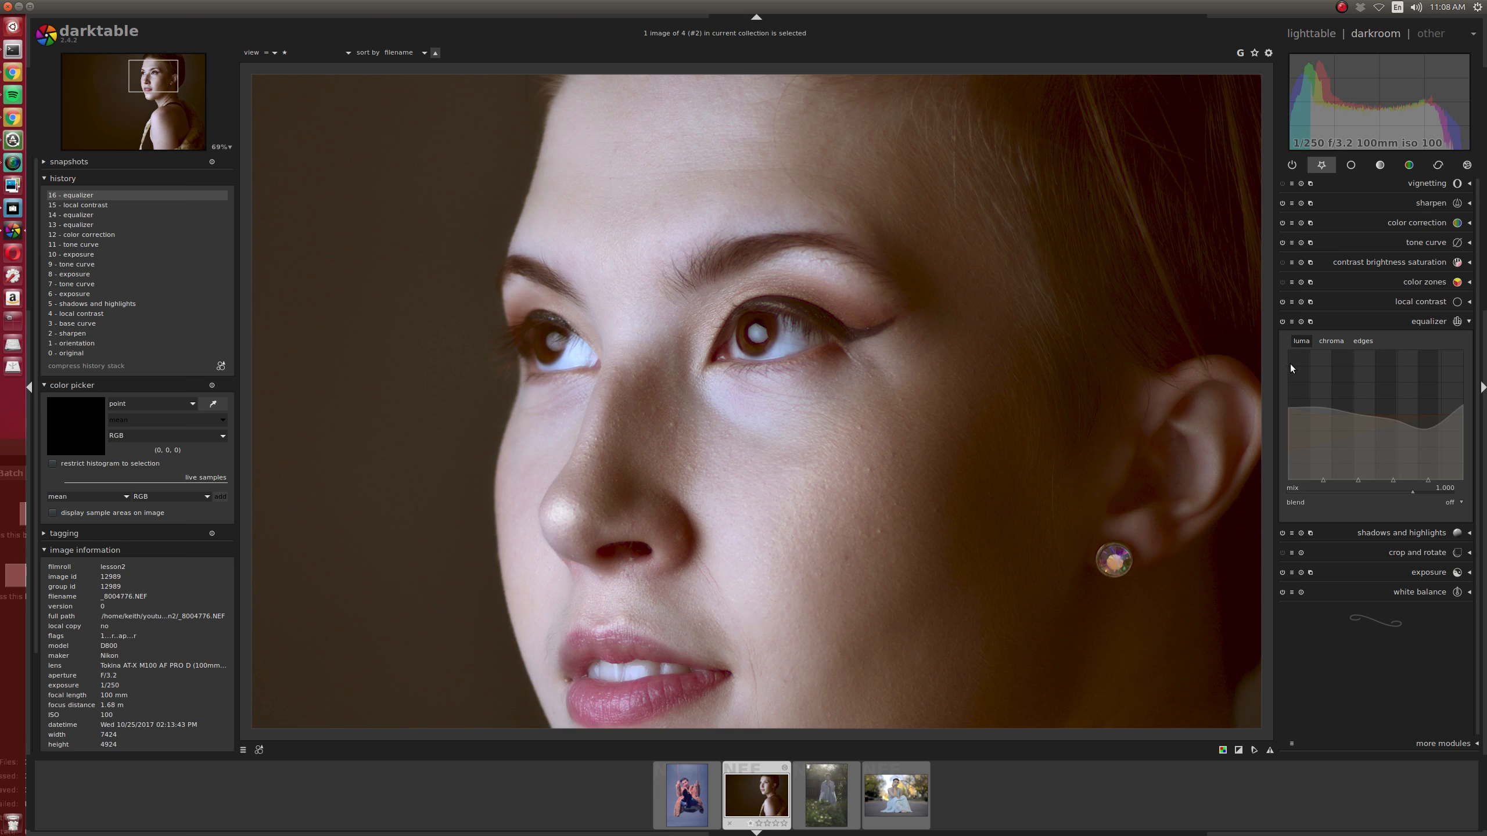
click(1282, 322)
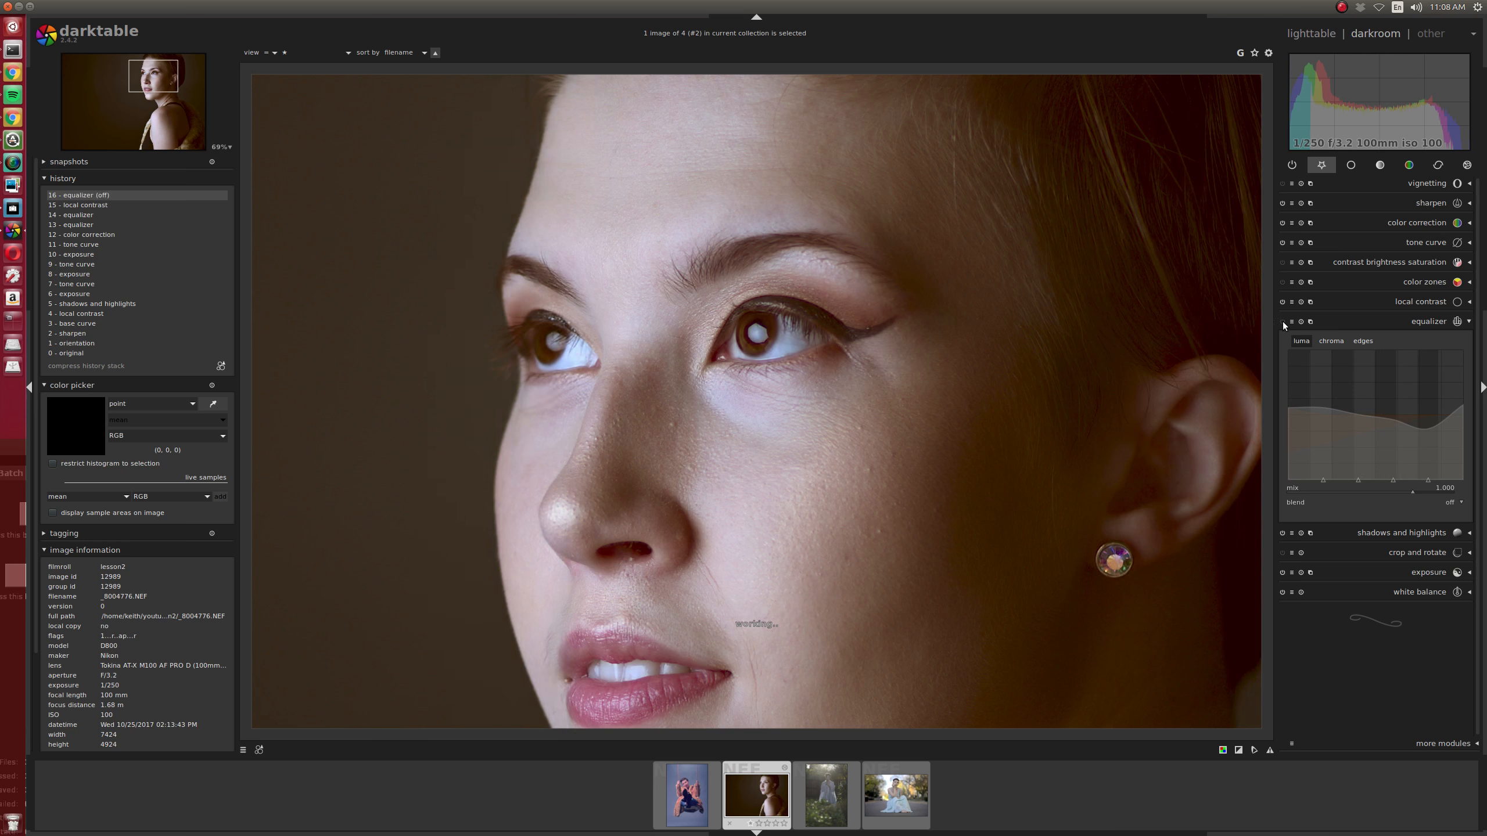
click(1283, 322)
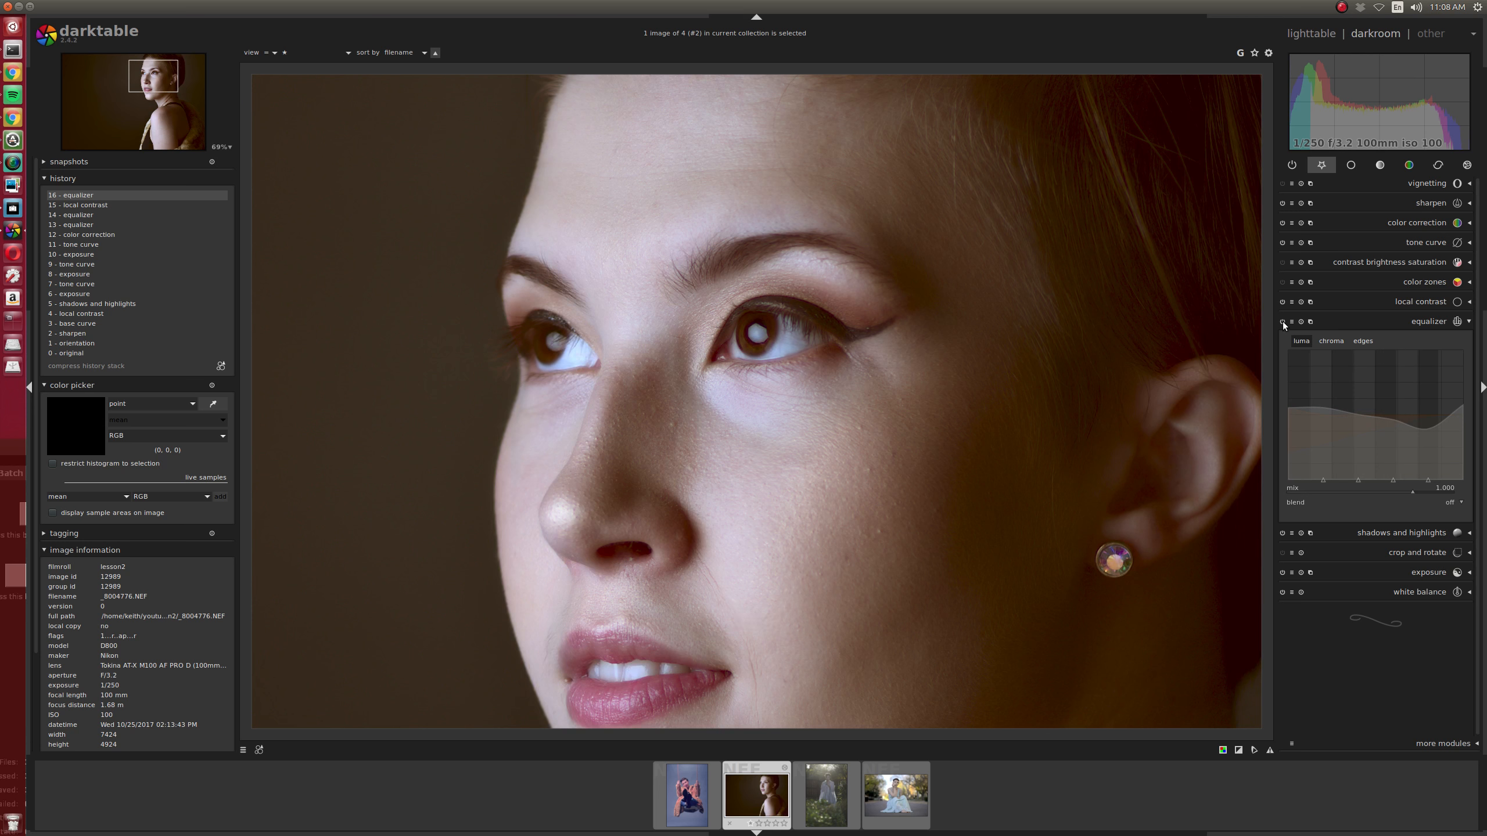
click(1283, 322)
click(1282, 321)
drag(974, 388, 1051, 297)
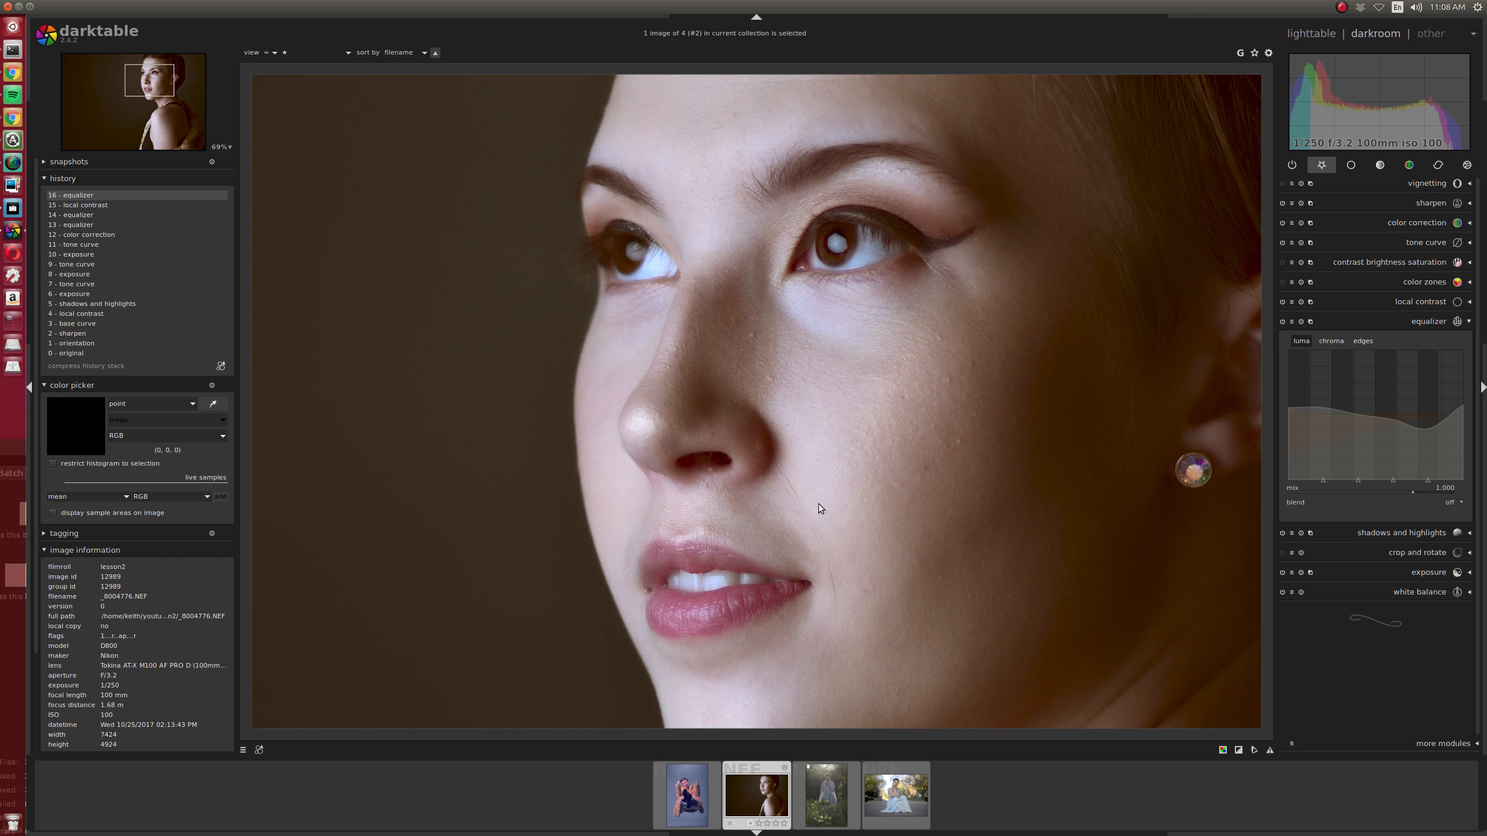
drag(950, 349, 915, 356)
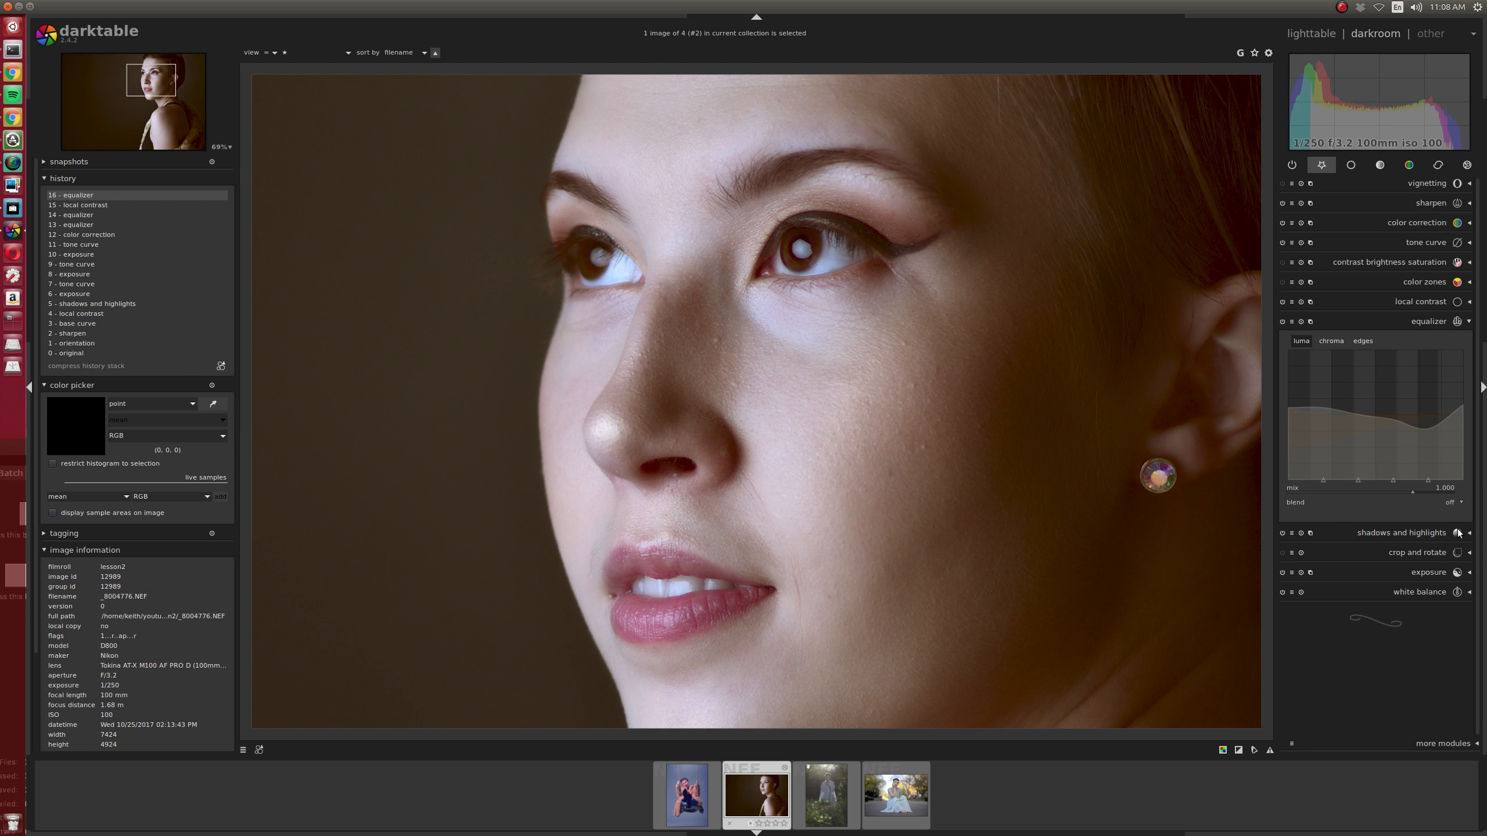
Set the equalizer's blending to a drawn mask and place an ellipse shape over the eye nearest the camera
click(1452, 504)
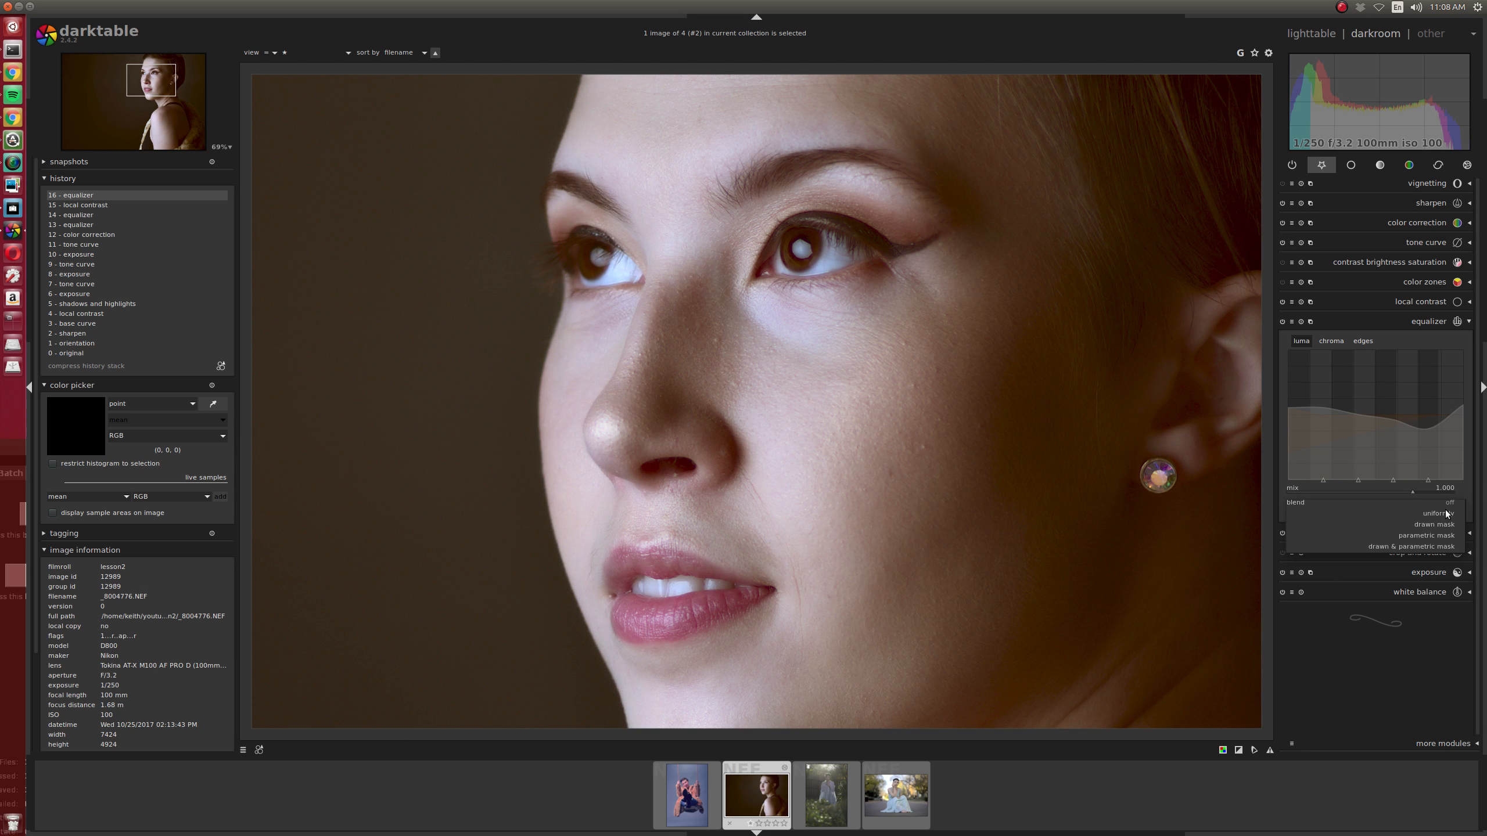
click(1437, 531)
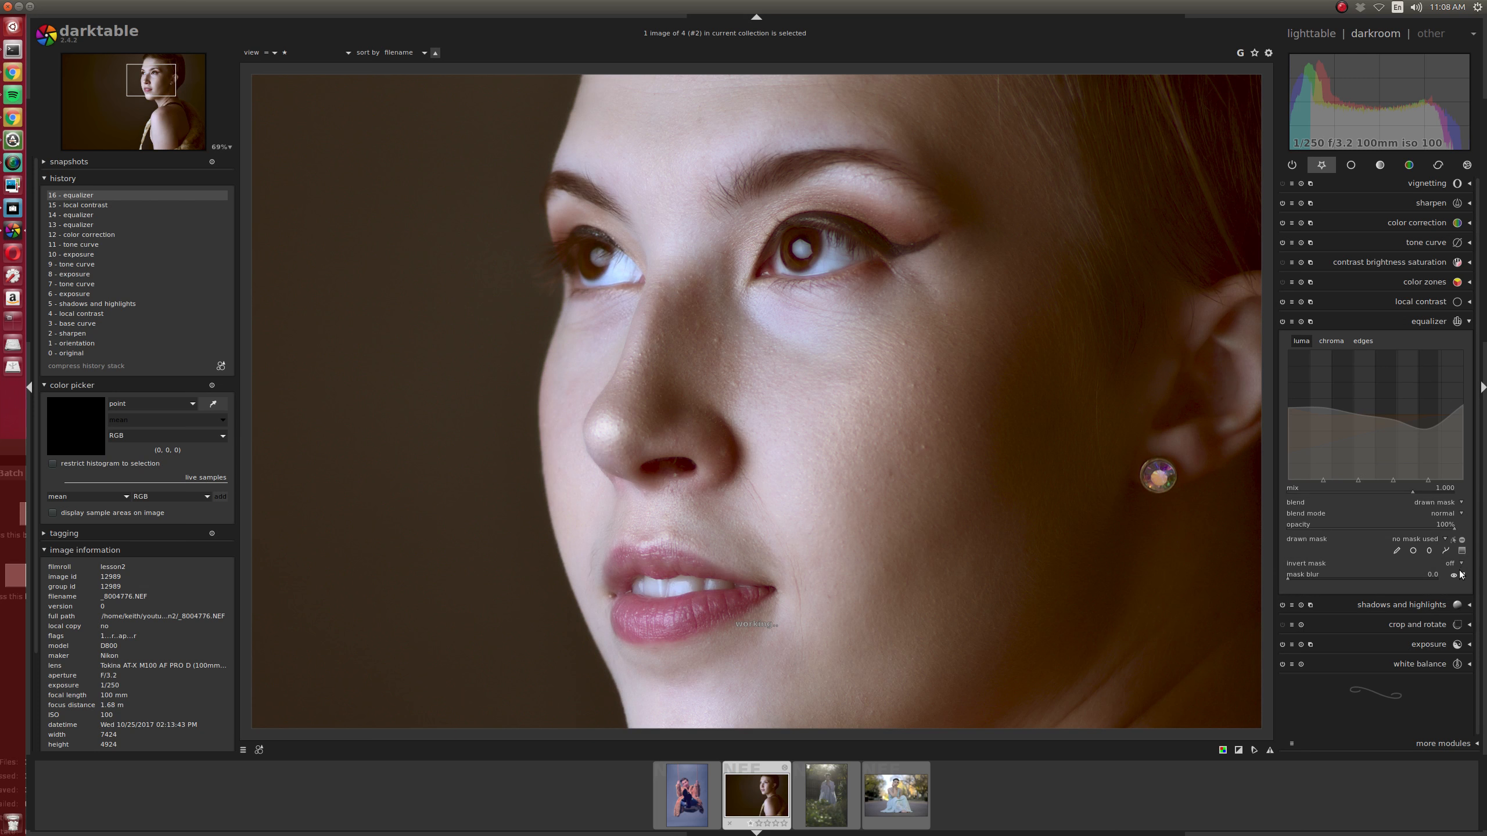
click(1430, 552)
click(801, 252)
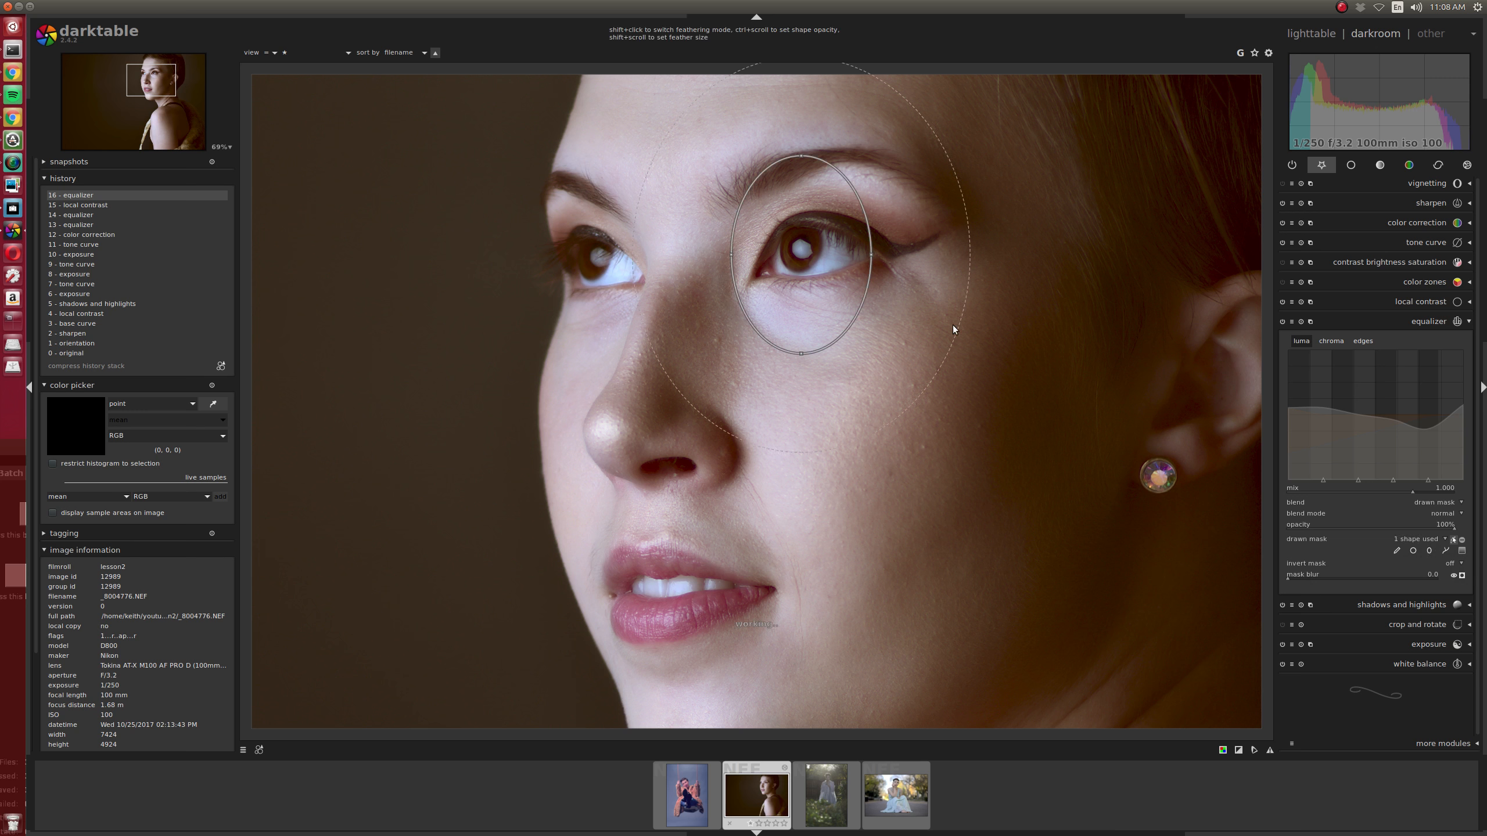
Reshape the mask ellipse to fit closely around the eye and shrink its feathering to a narrow border
drag(872, 256, 907, 259)
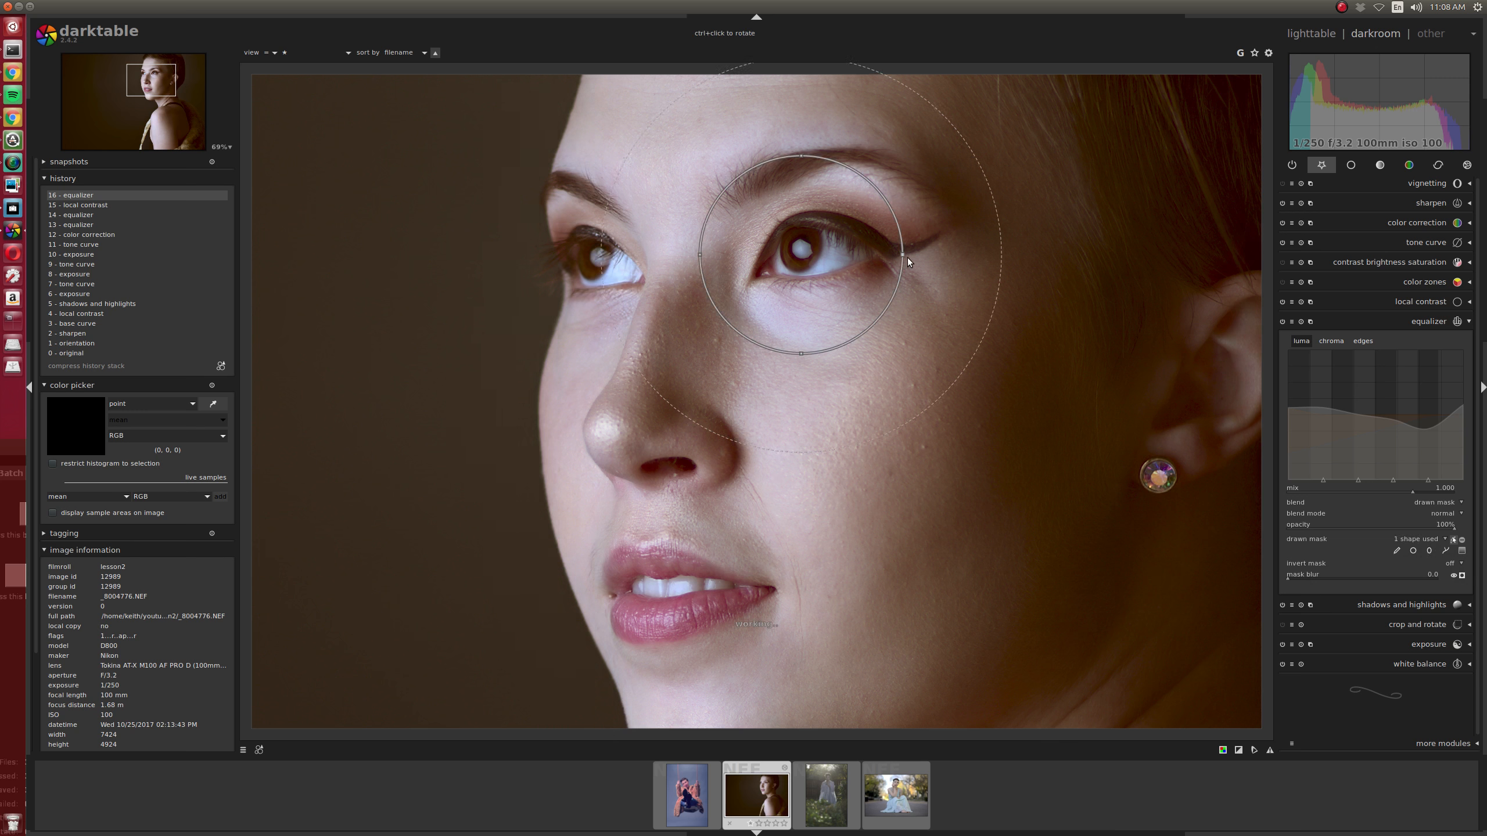
drag(801, 156, 804, 211)
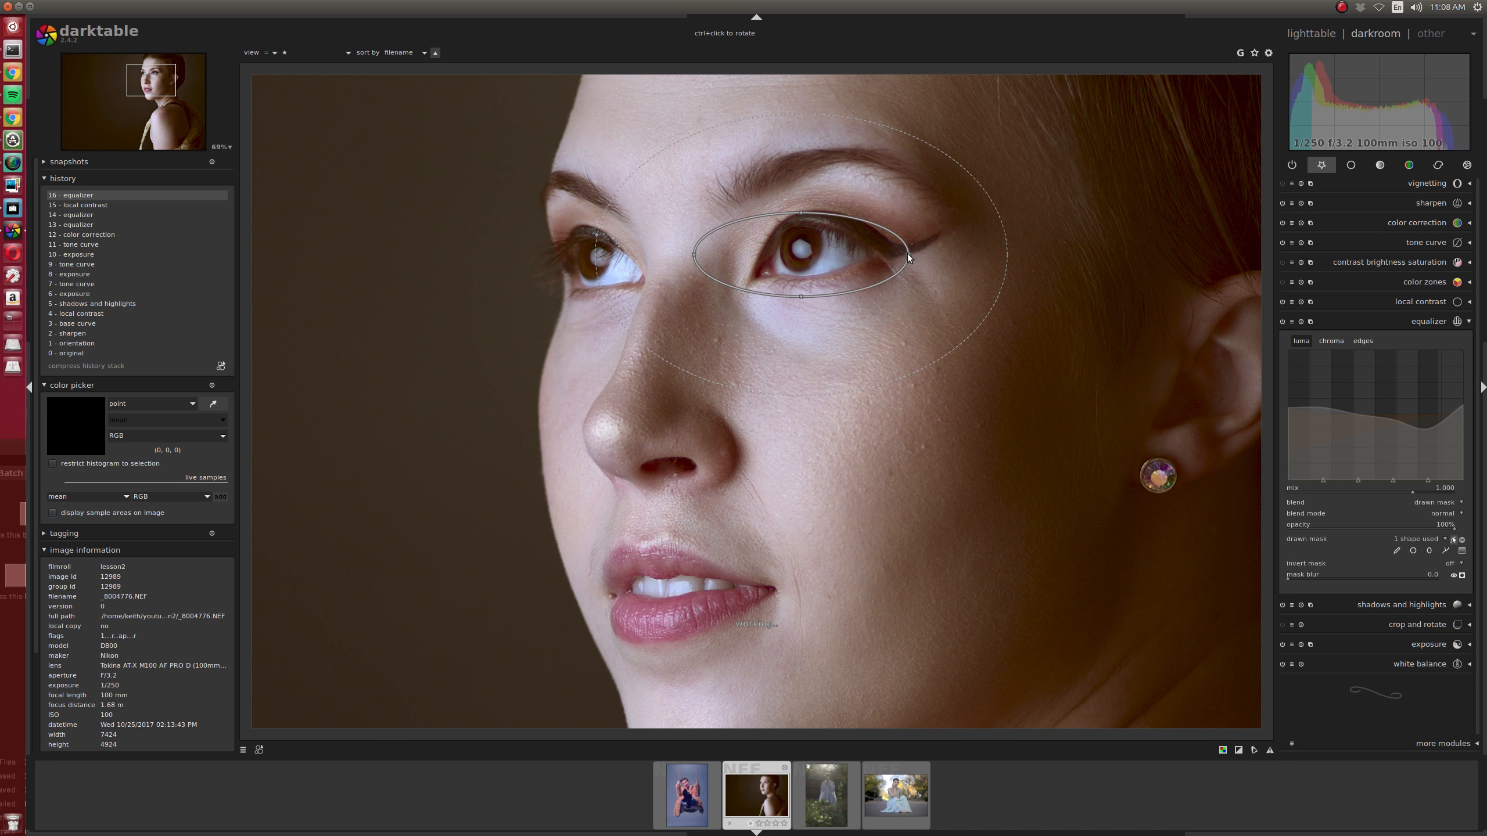
drag(906, 253, 873, 255)
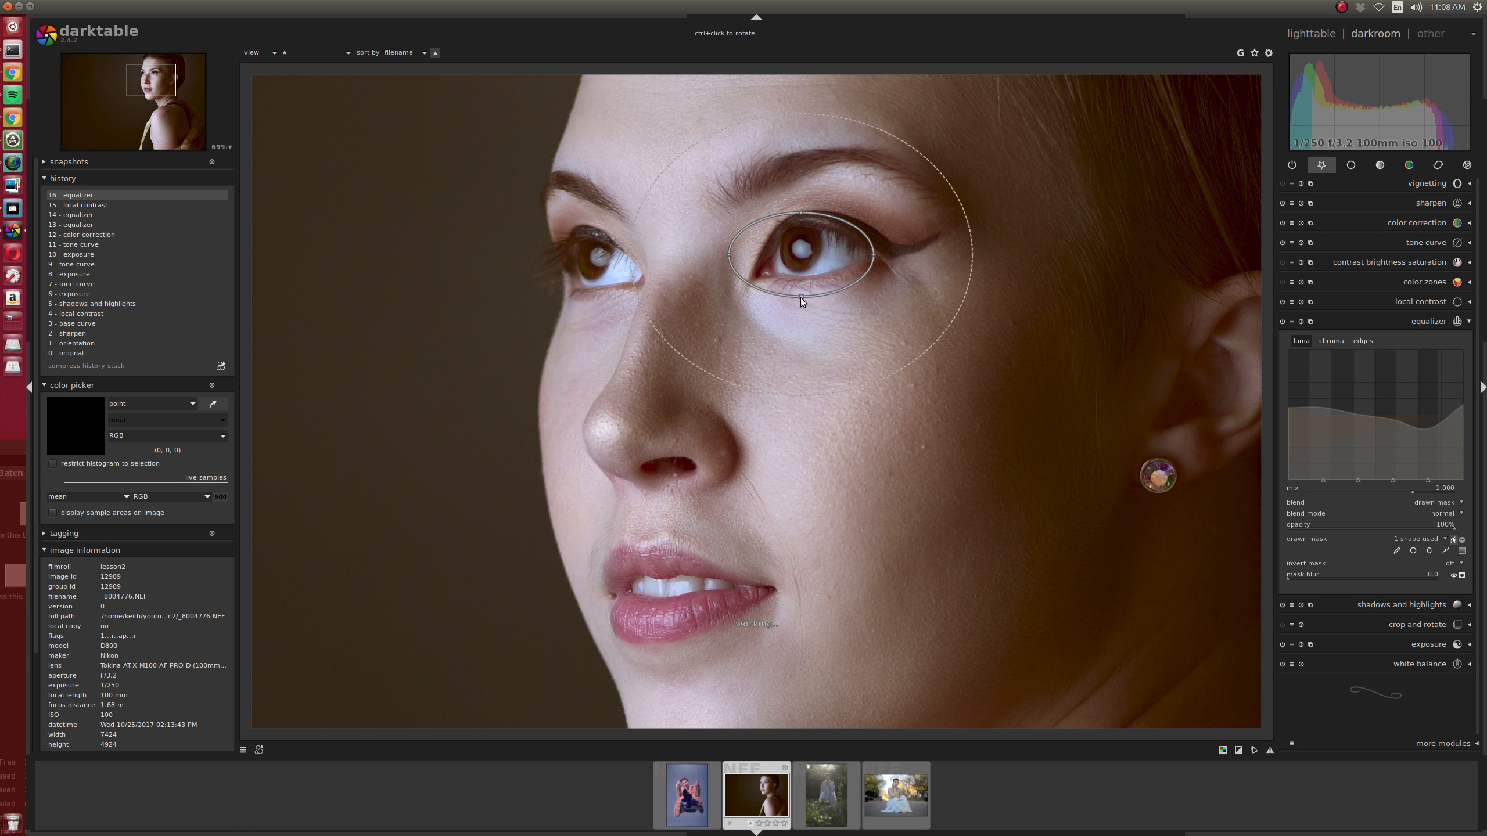
drag(801, 298, 813, 253)
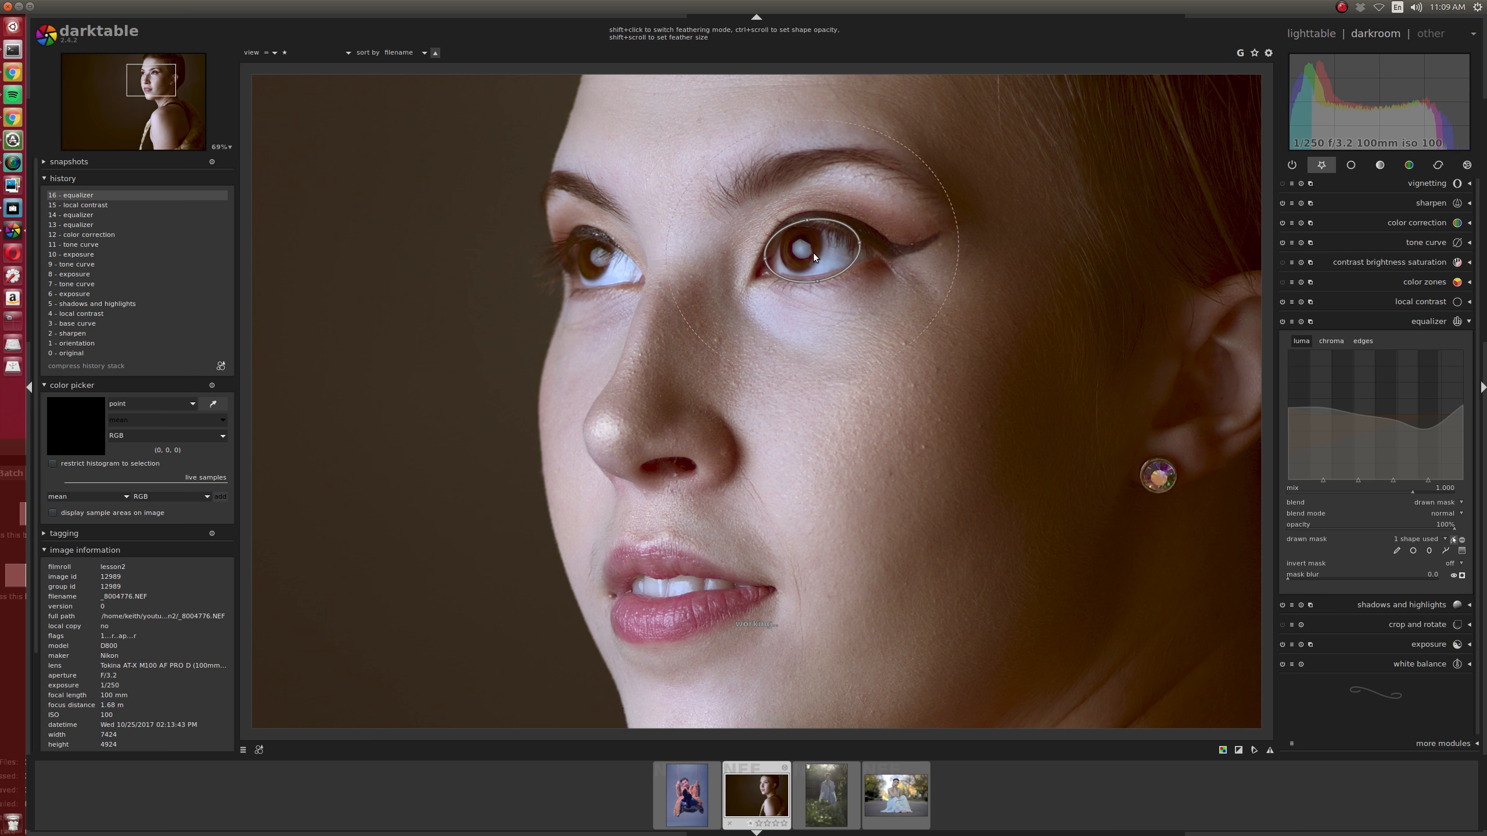
scroll(820, 249, down, 2)
shift+scroll(834, 257, down, 6)
shift+scroll(834, 256, down, 4)
Invert the equalizer's drawn mask so the eye is excluded from the smoothing
click(1428, 321)
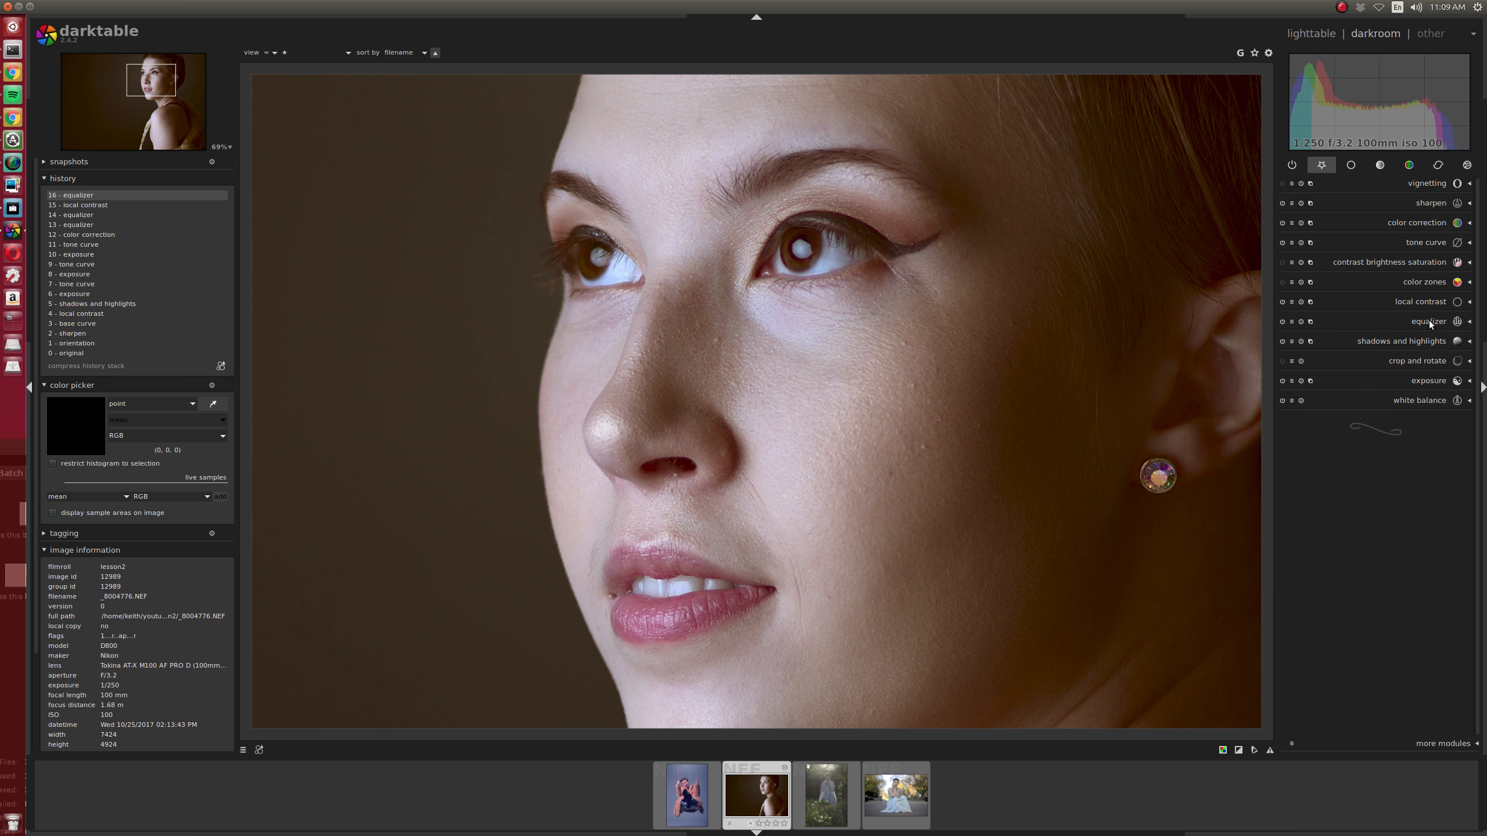
click(1429, 321)
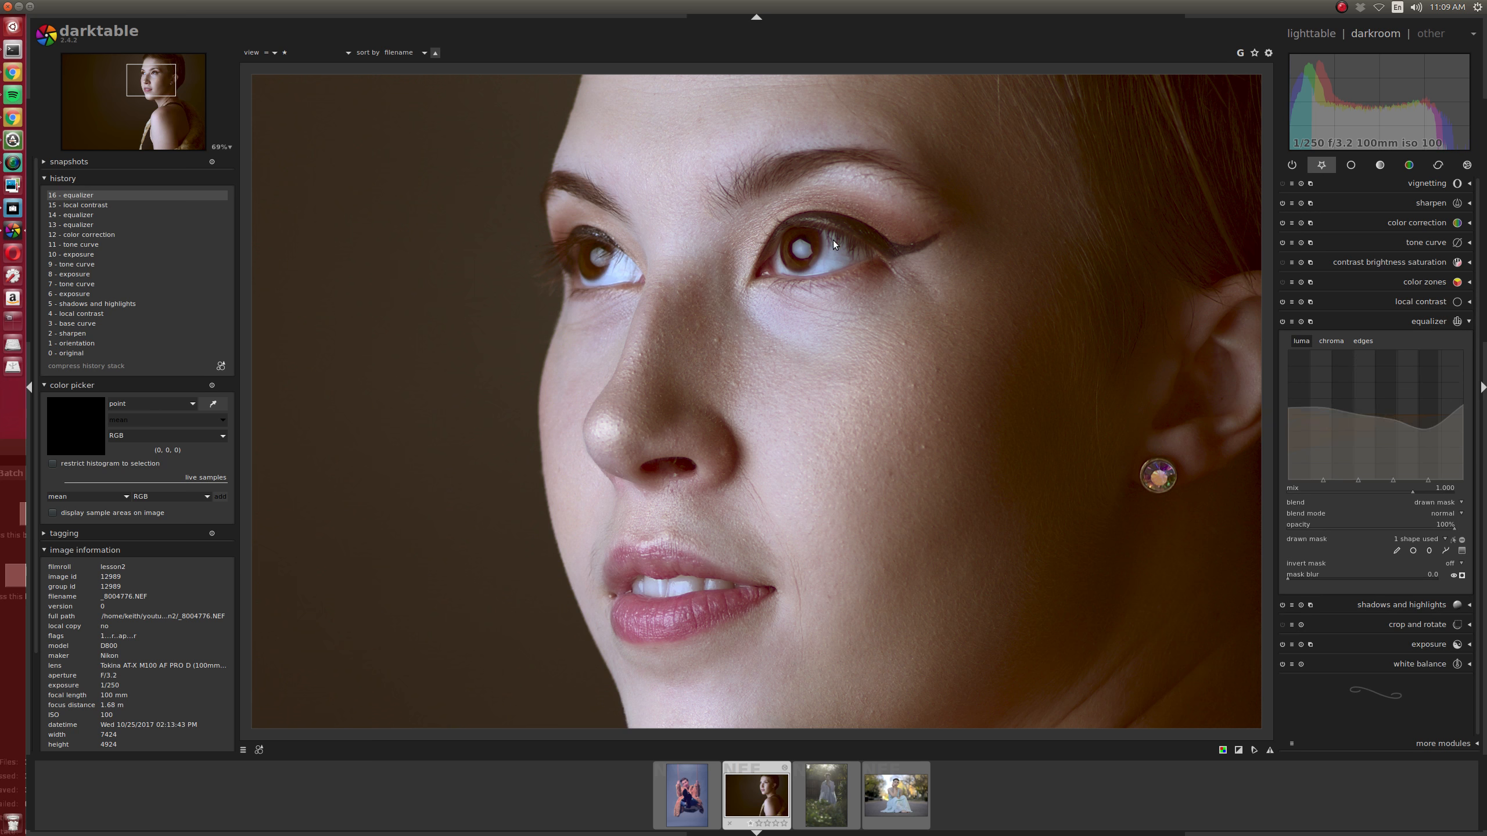
click(1453, 564)
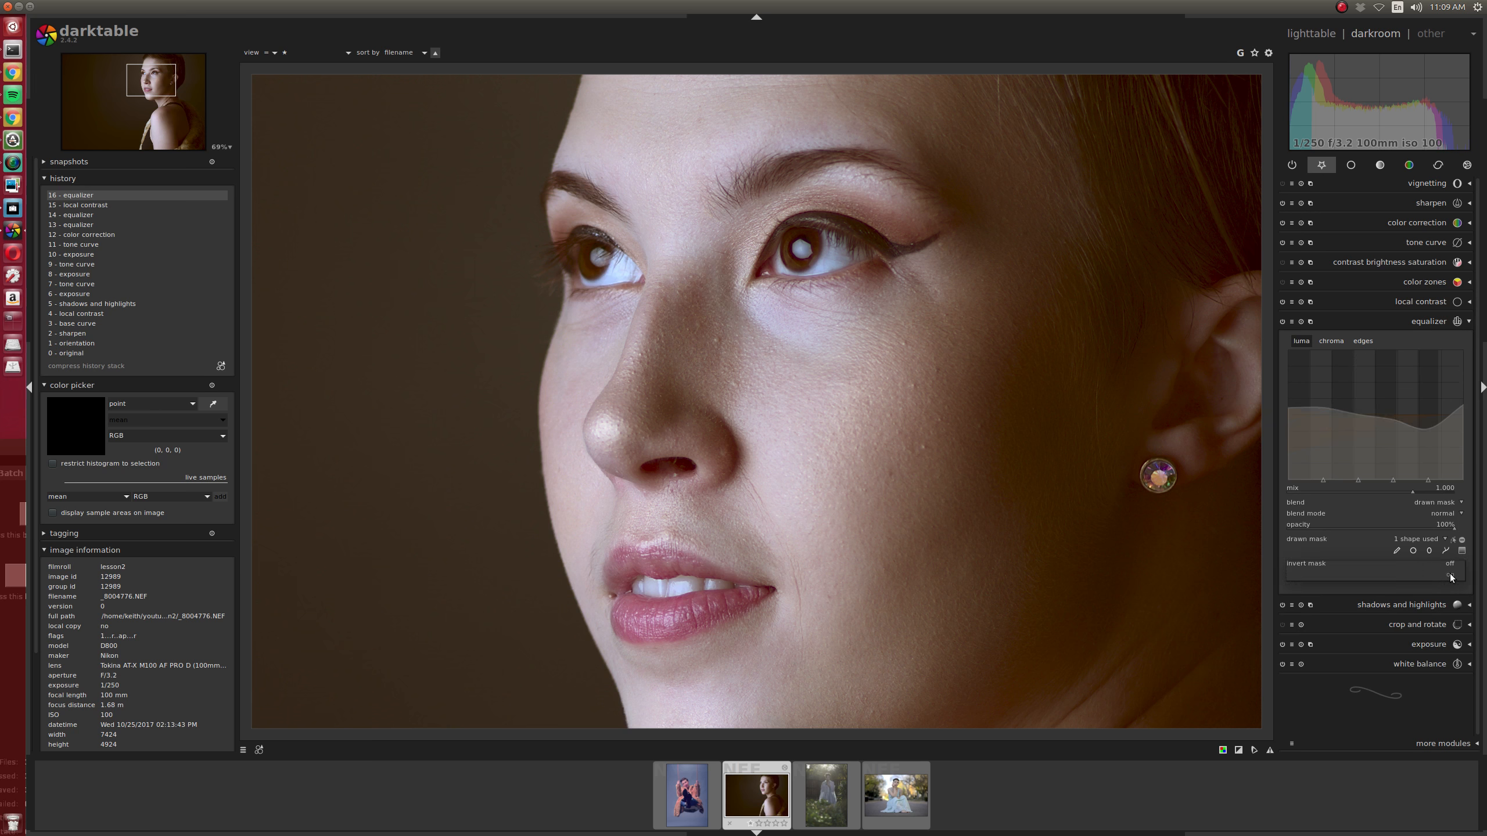
click(1451, 576)
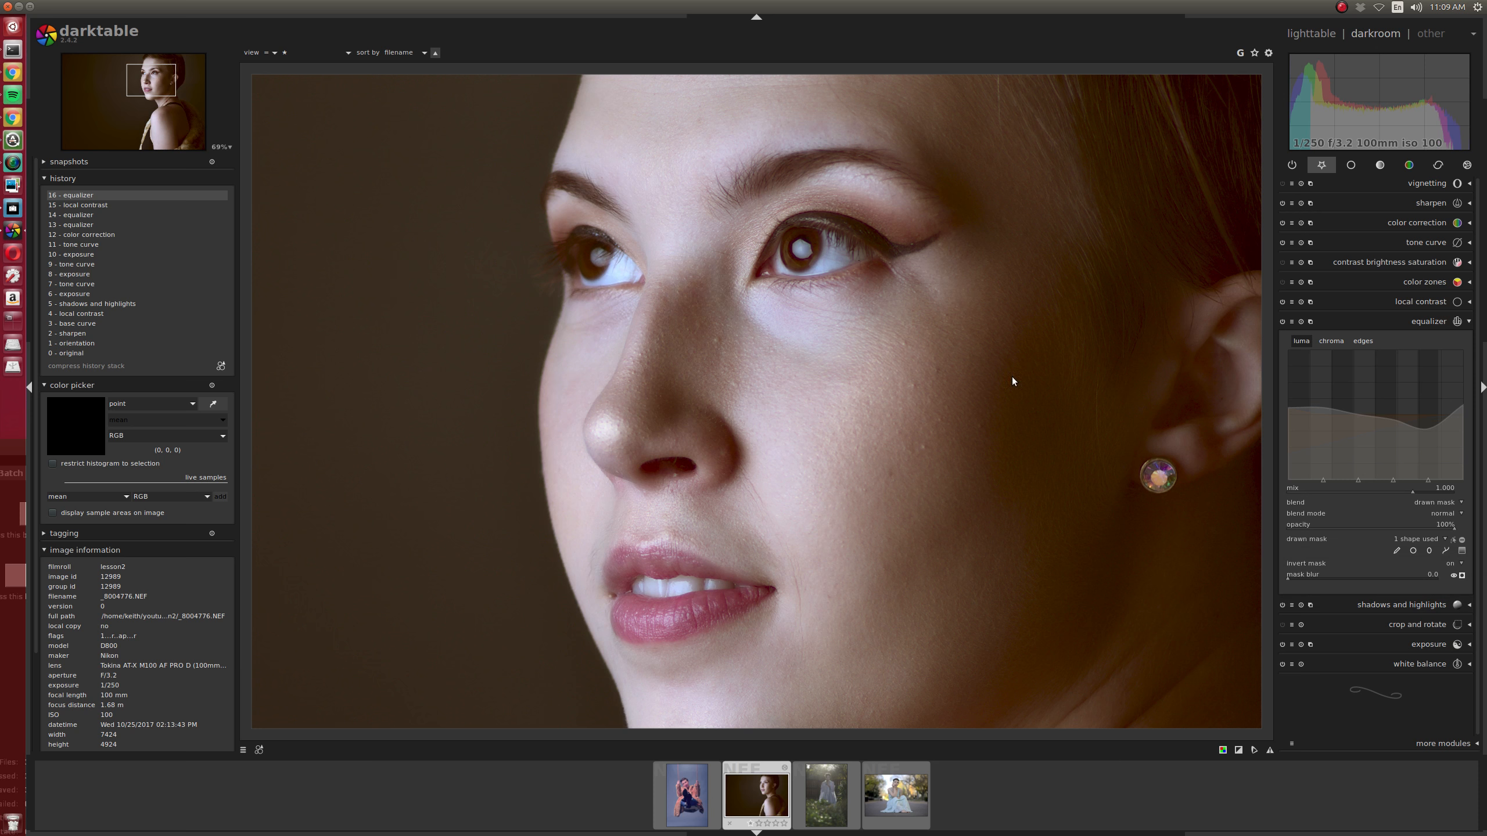
Add a brush stroke to the equalizer's mask over the far eye, using a small brush with increased hardness
click(1397, 552)
scroll(630, 265, down, 8)
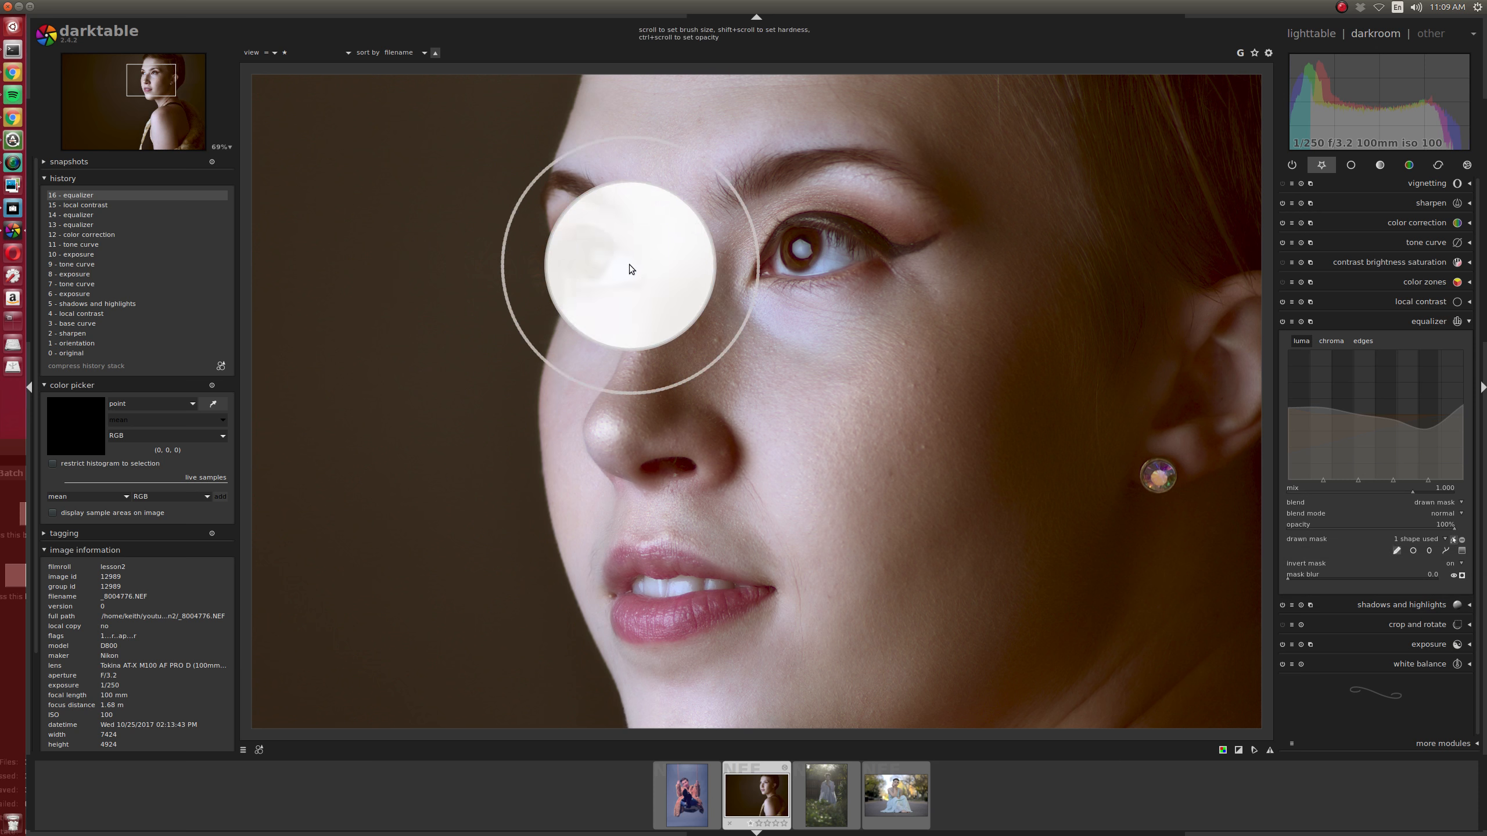
scroll(586, 247, down, 3)
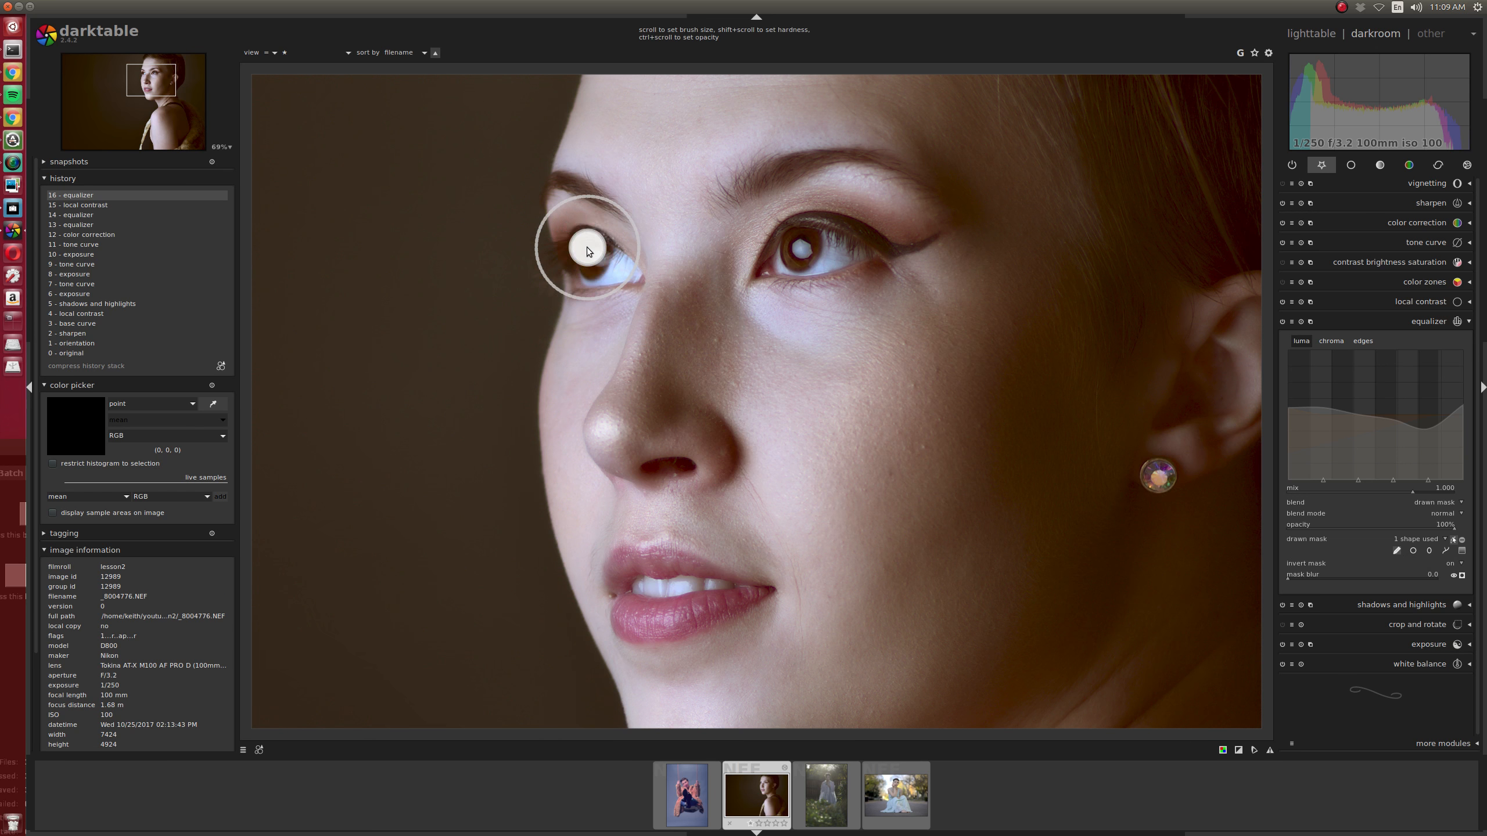
shift+scroll(587, 247, up, 5)
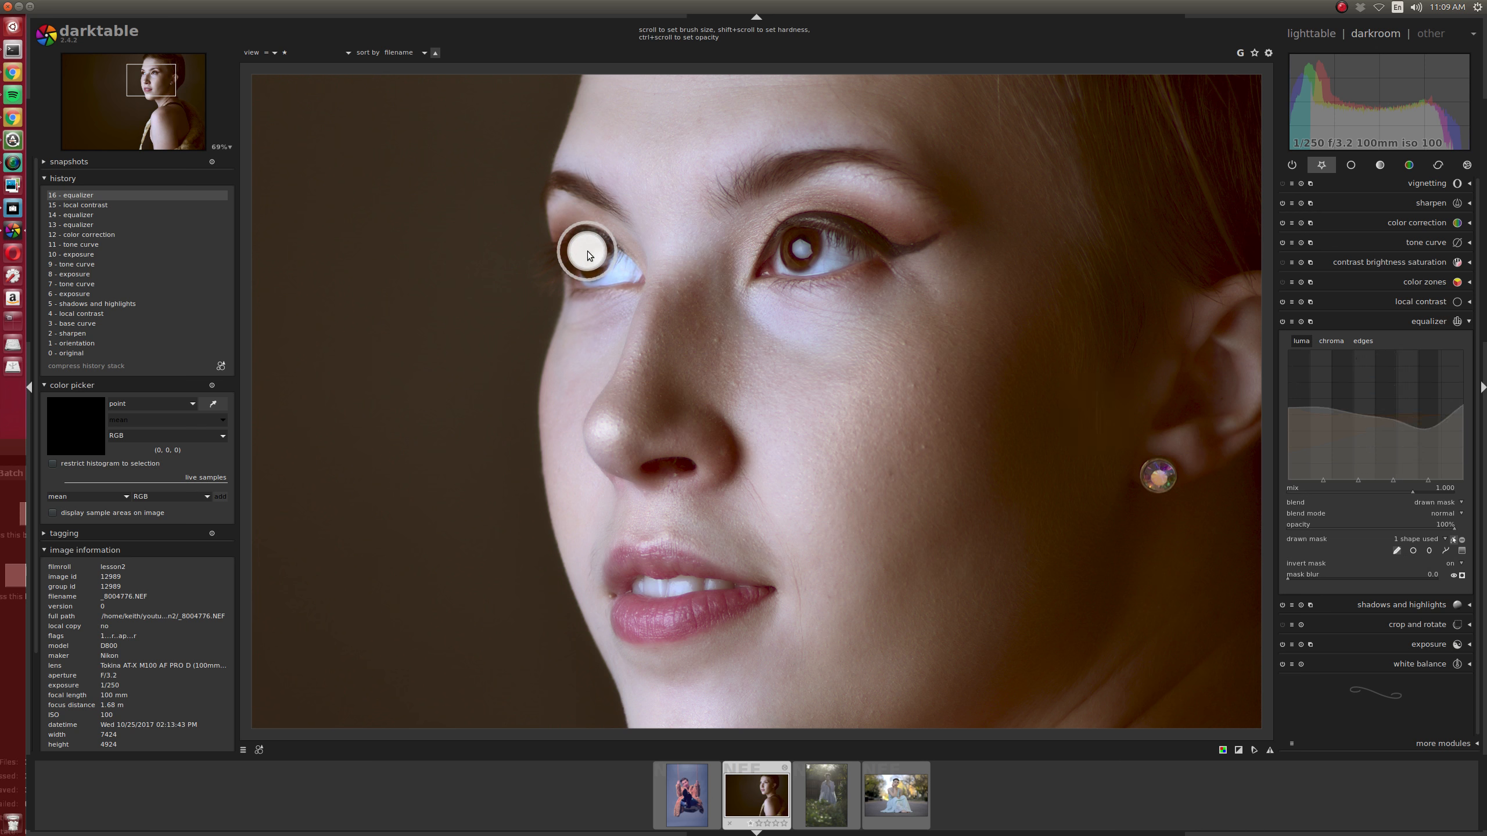
drag(585, 269, 611, 270)
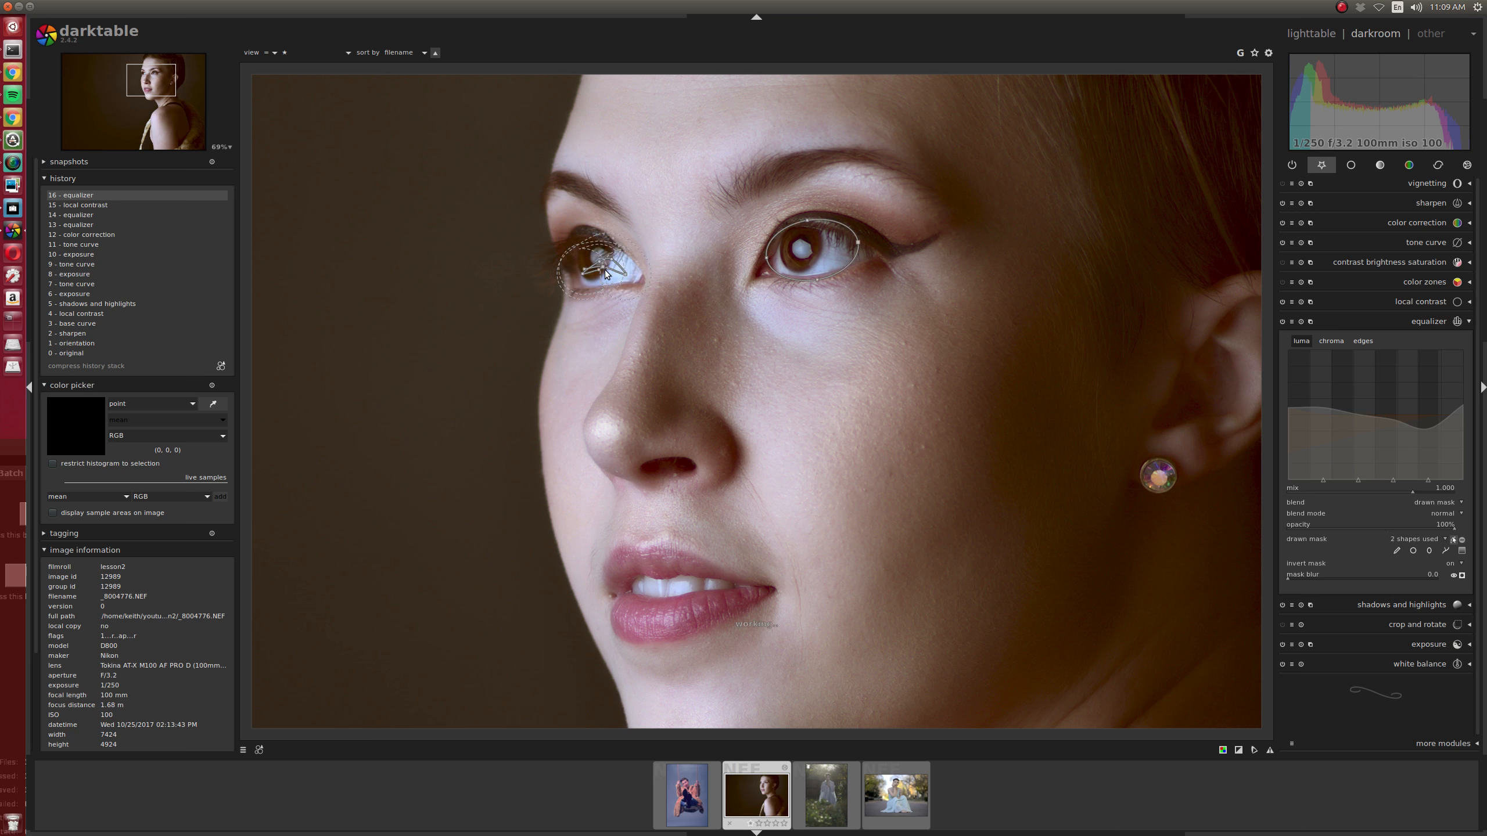
click(1426, 321)
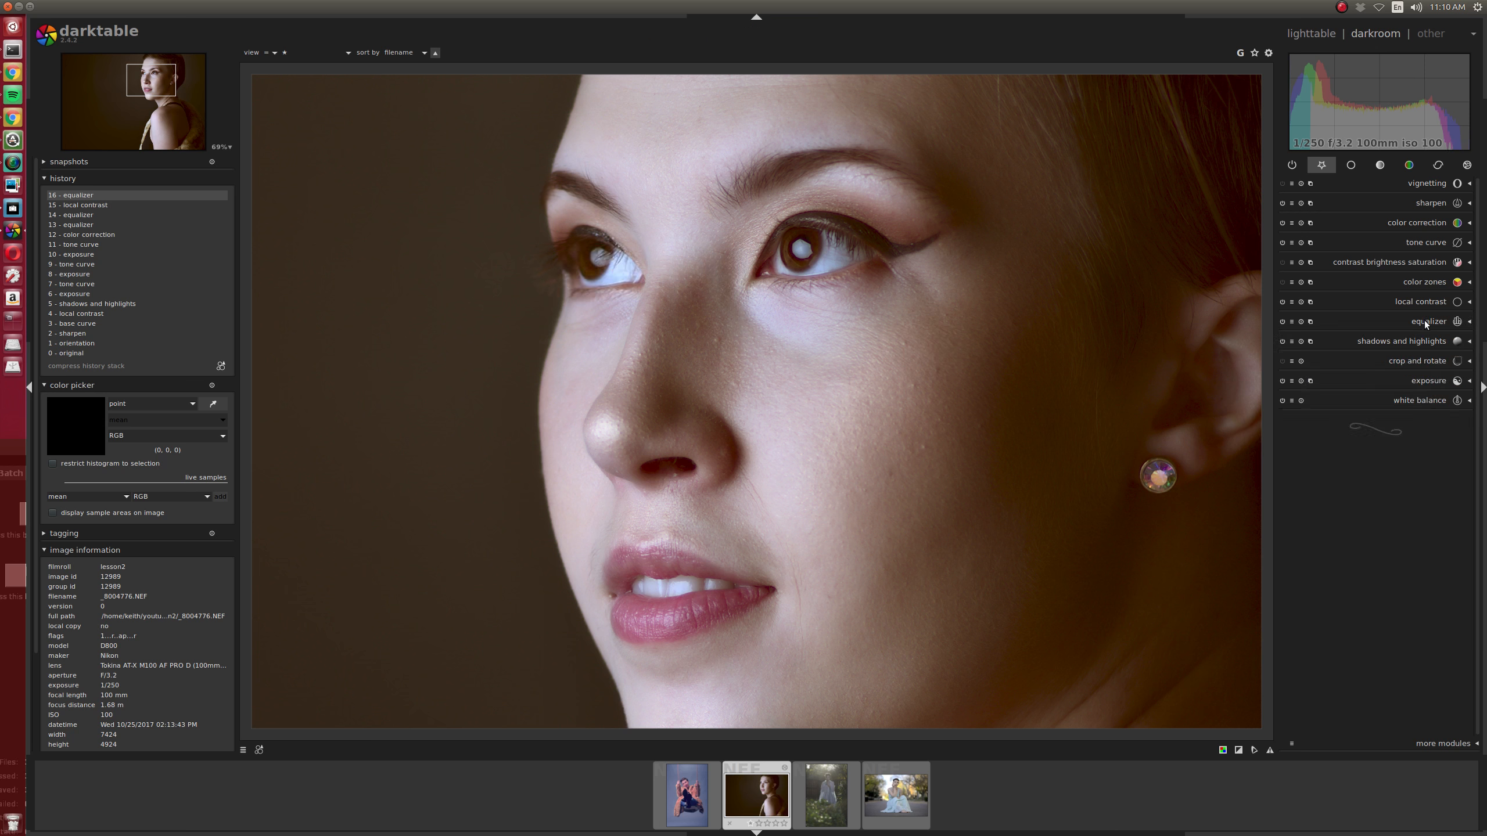
scroll(937, 475, down, 2)
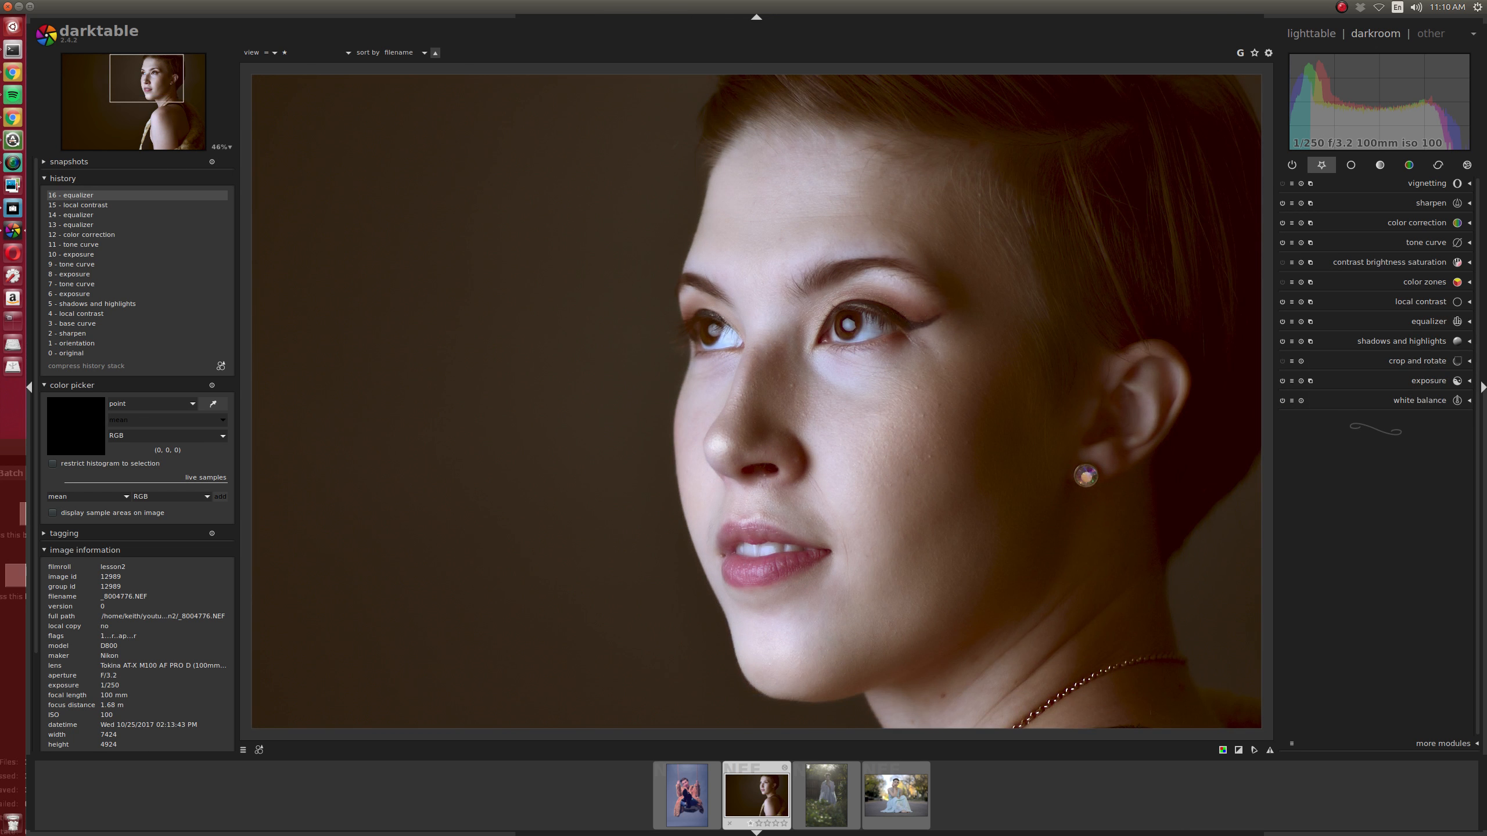
Draw a path shape over the near cheek in the equalizer's mask and delete its stray node to round the outline
click(1419, 324)
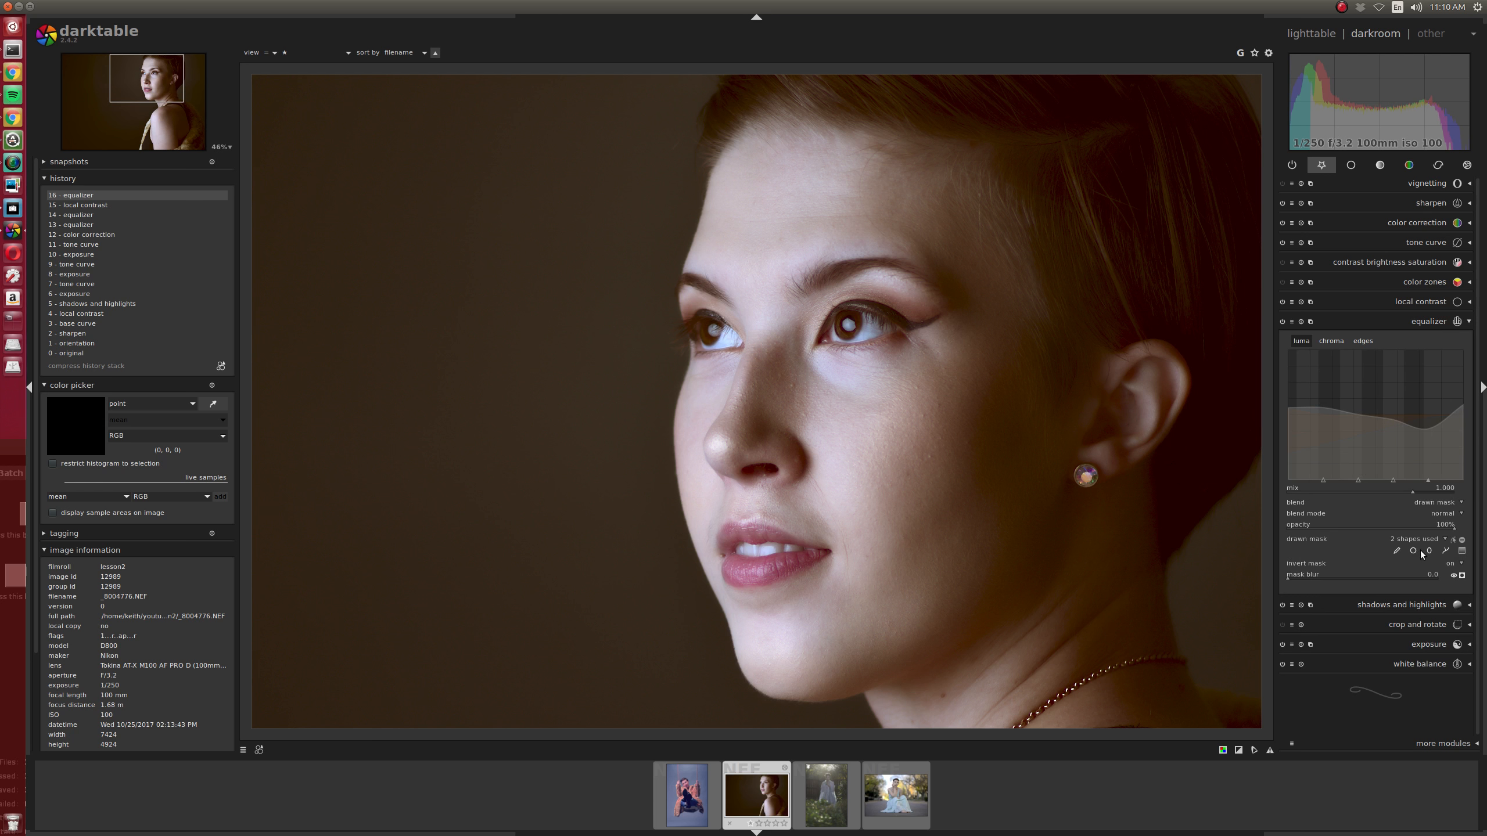
click(1446, 551)
click(923, 484)
click(818, 504)
click(831, 417)
click(911, 408)
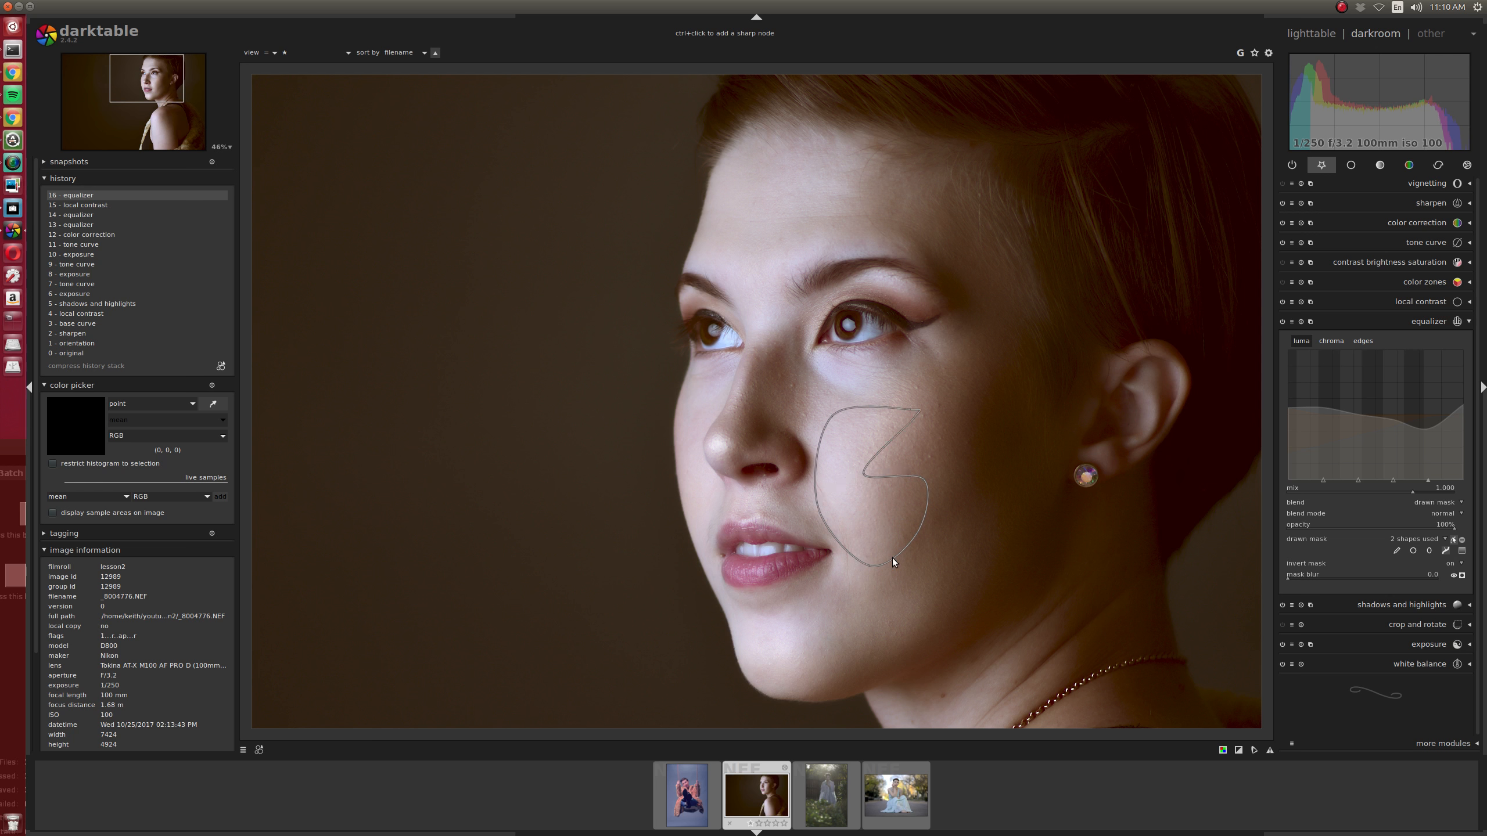
right_click(884, 474)
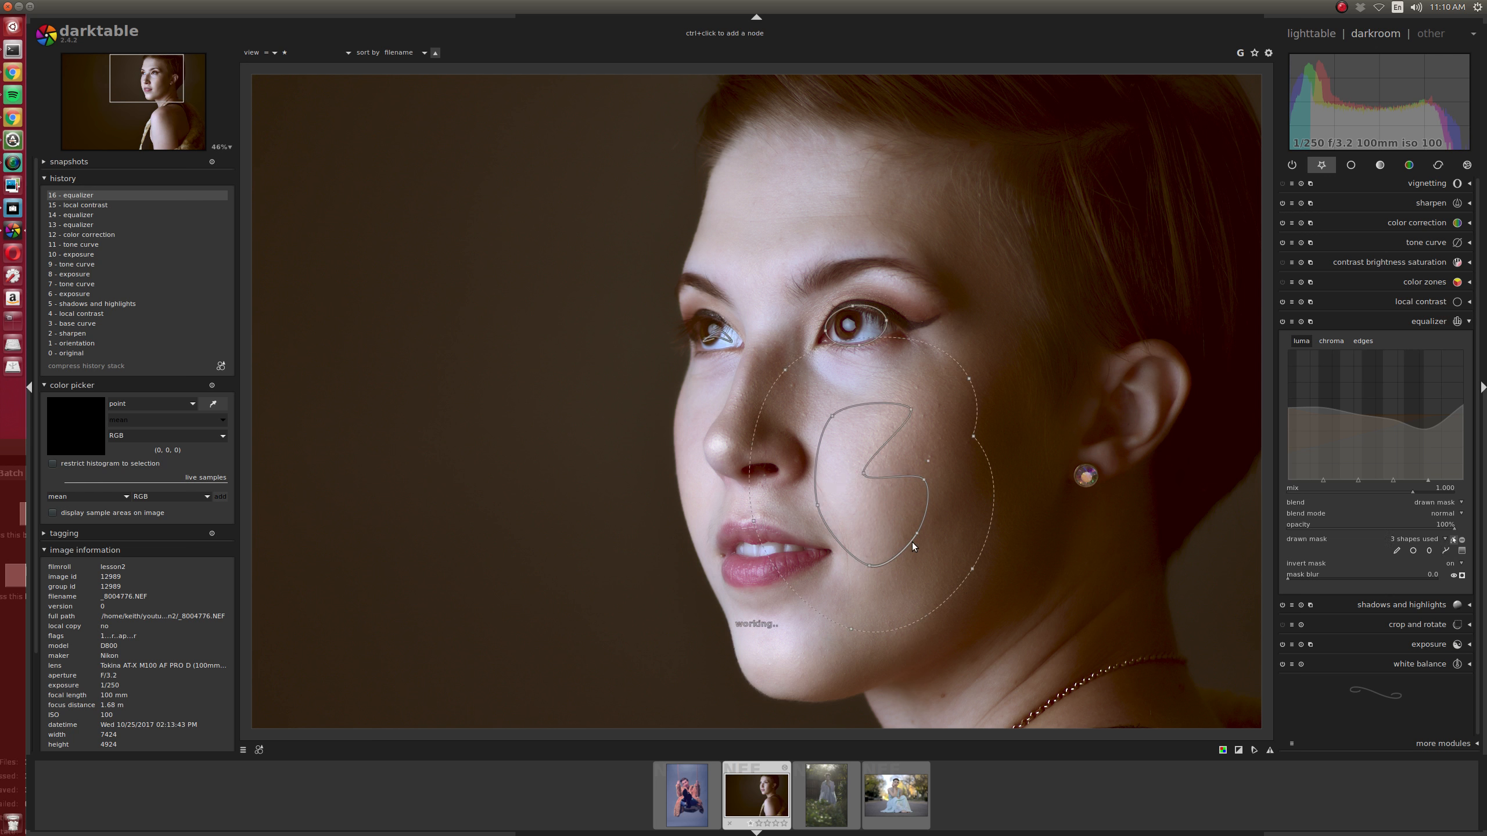
right_click(863, 475)
right_click(923, 478)
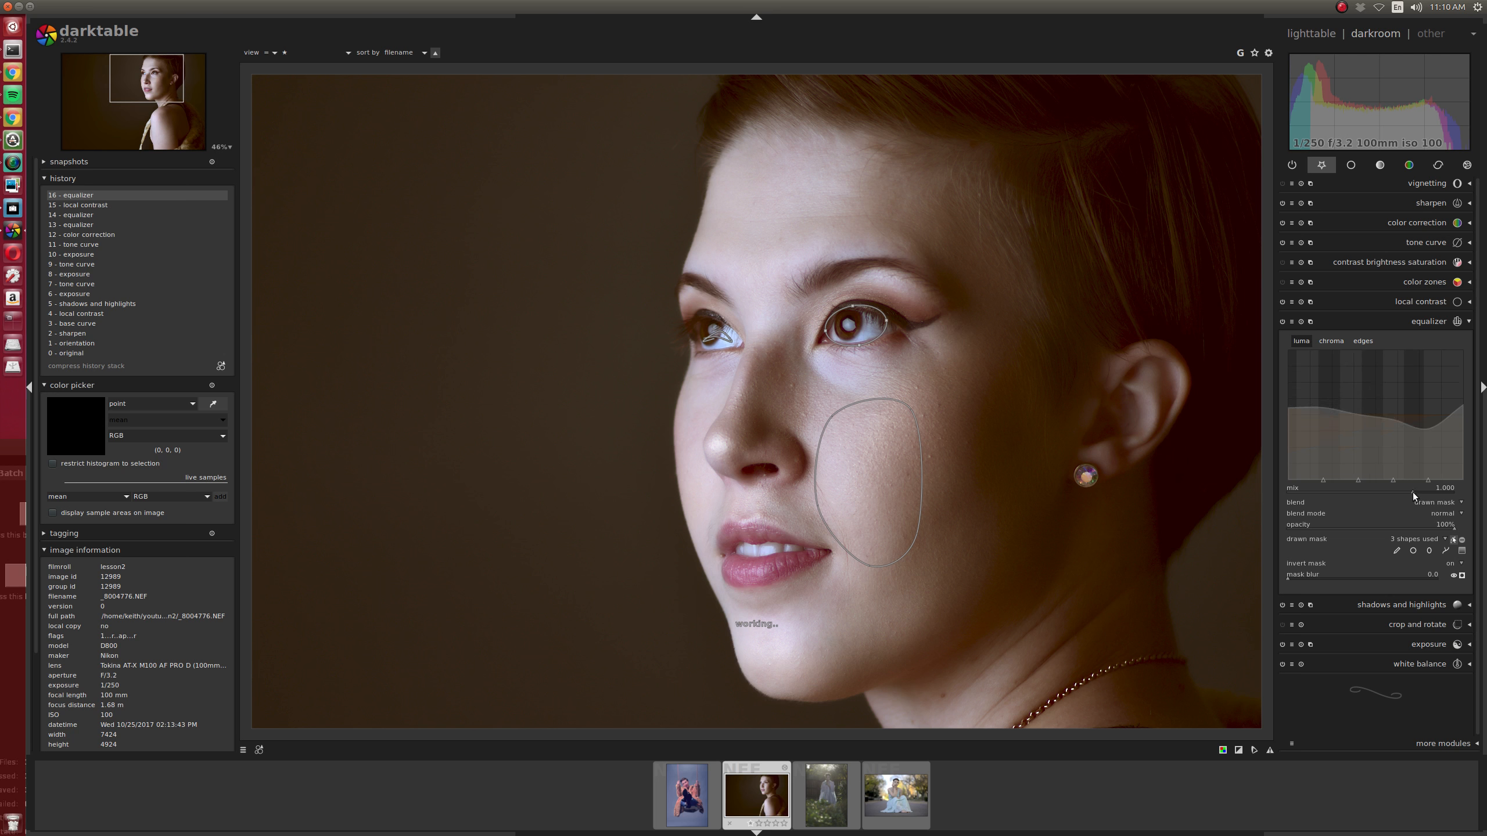
Try to draw a path along the upper lip in the equalizer's mask
click(1445, 551)
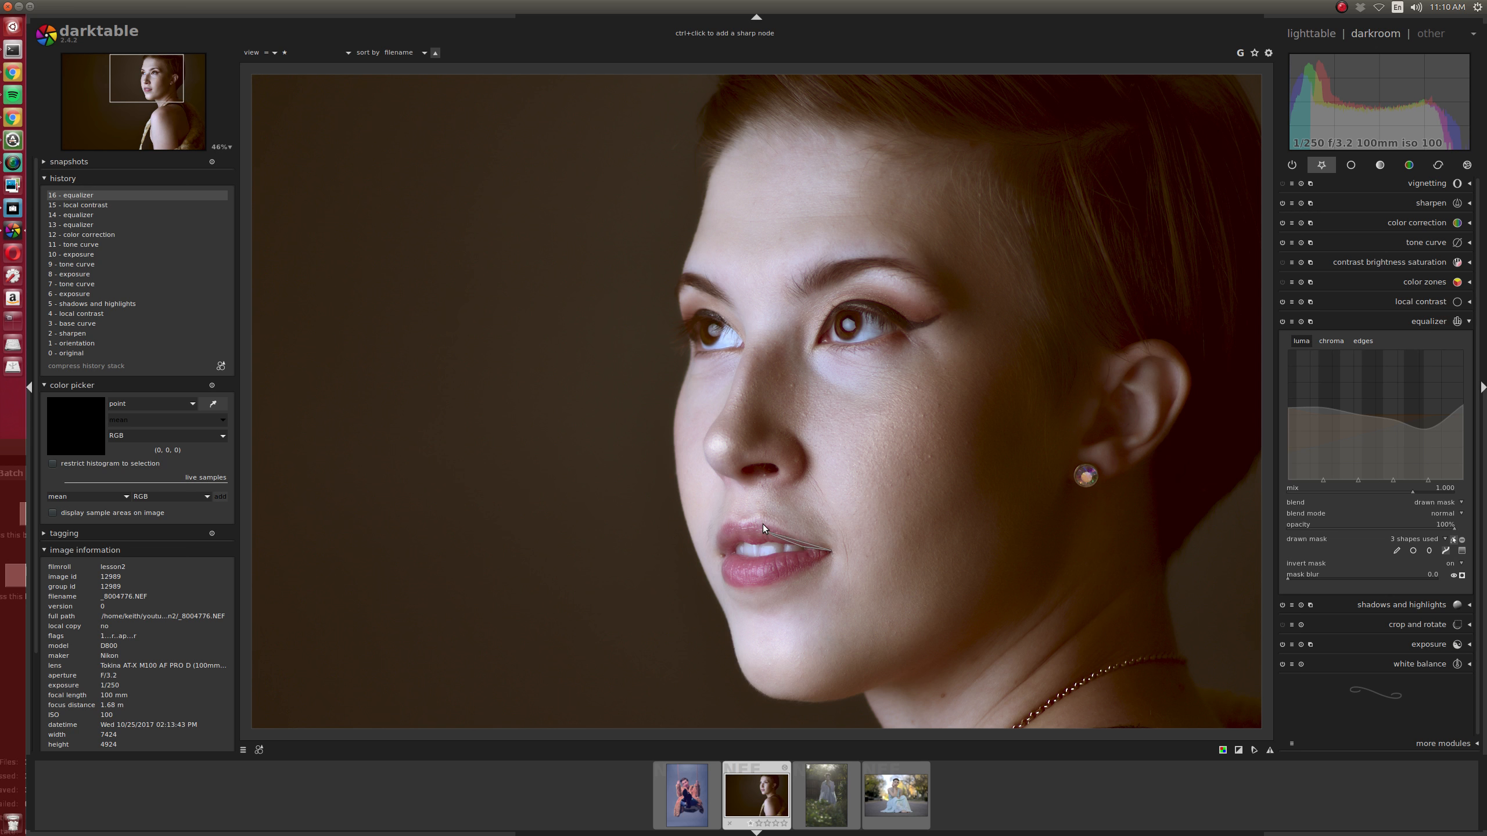
right_click(820, 542)
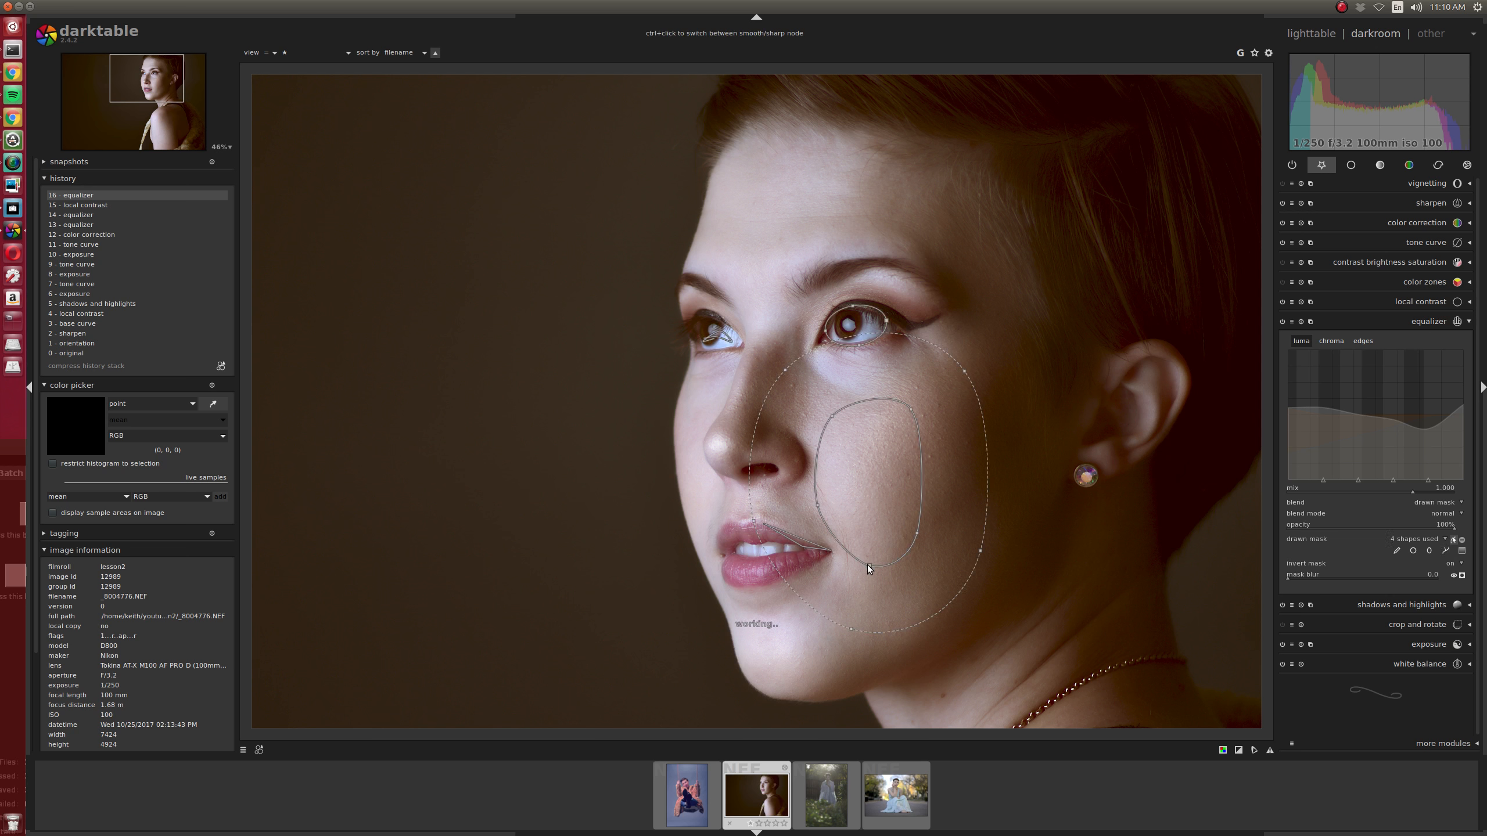
Delete the cheek path and the upper-lip path from the equalizer's mask
right_click(867, 566)
right_click(916, 534)
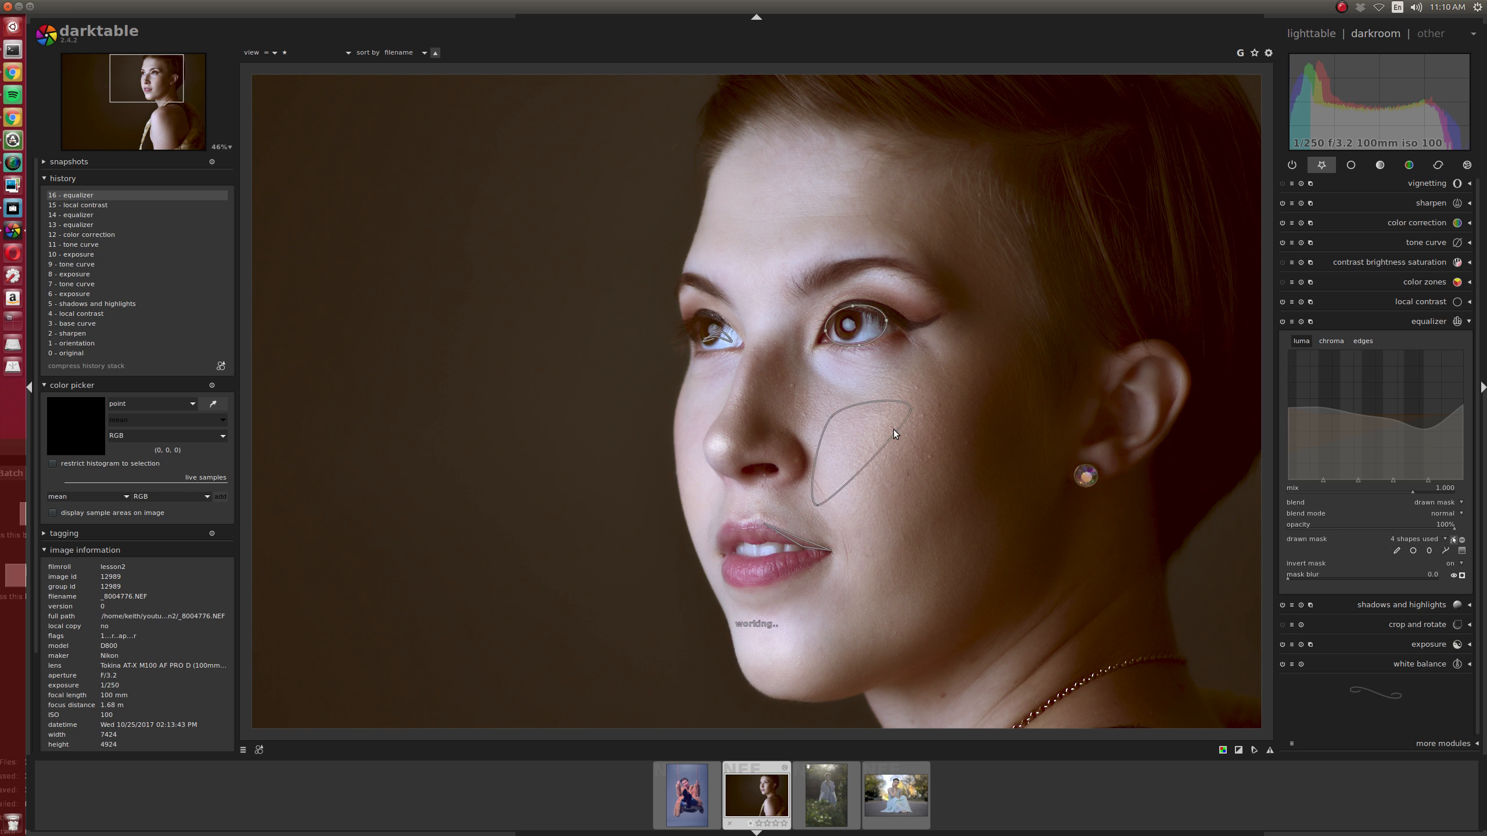
right_click(910, 410)
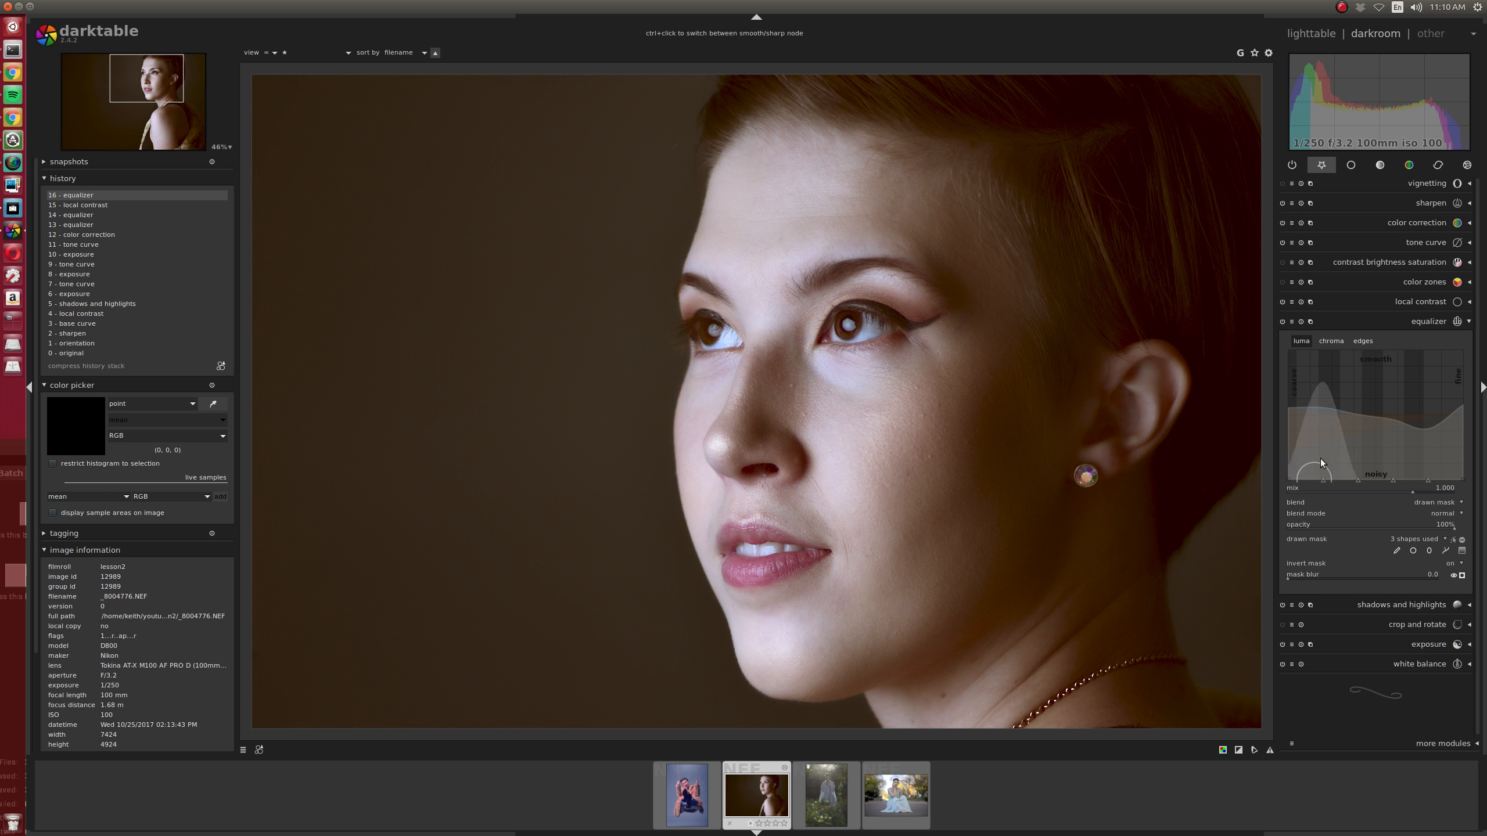
click(1454, 539)
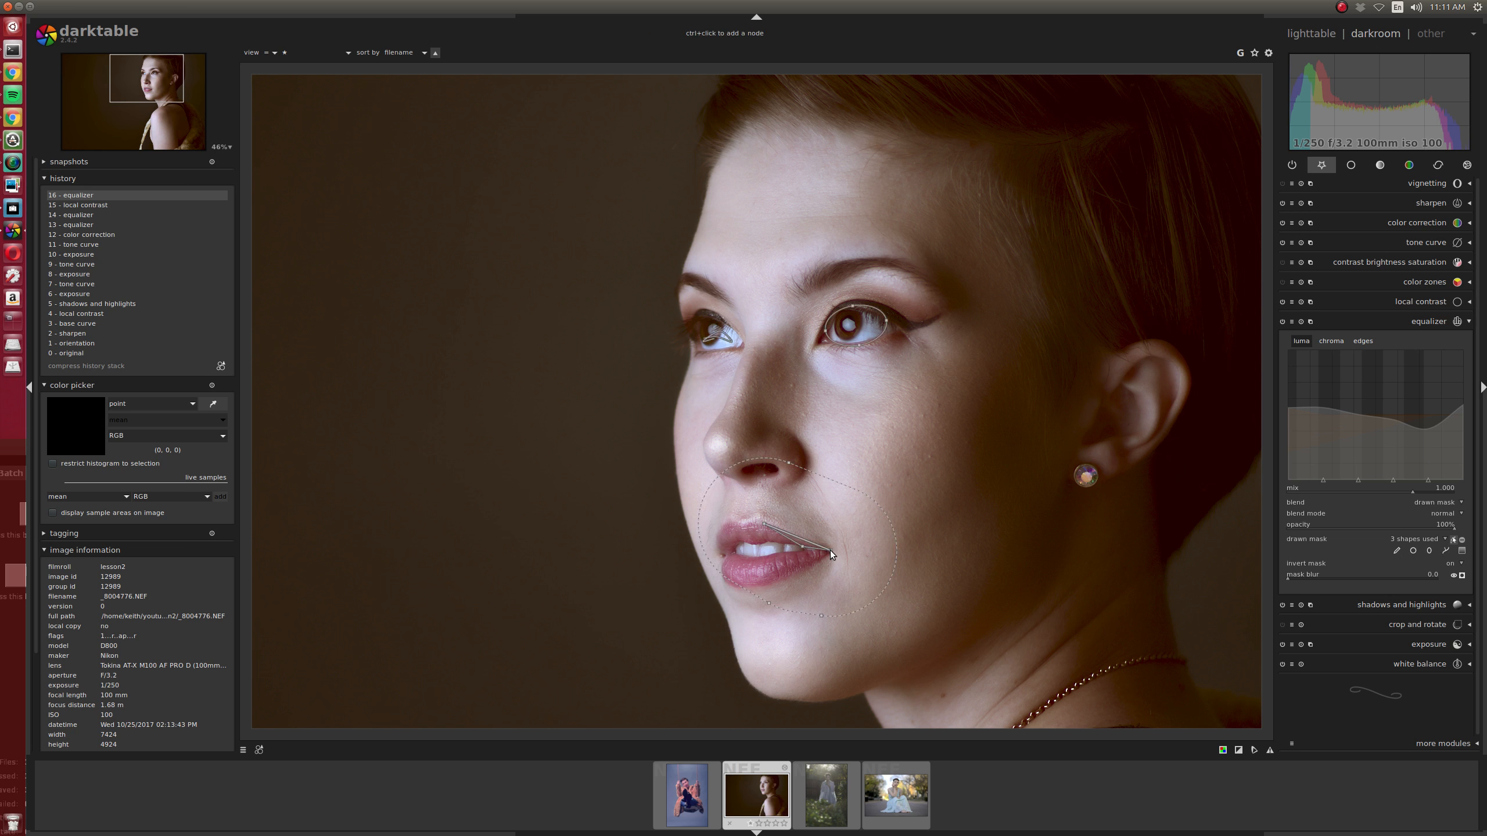
right_click(829, 551)
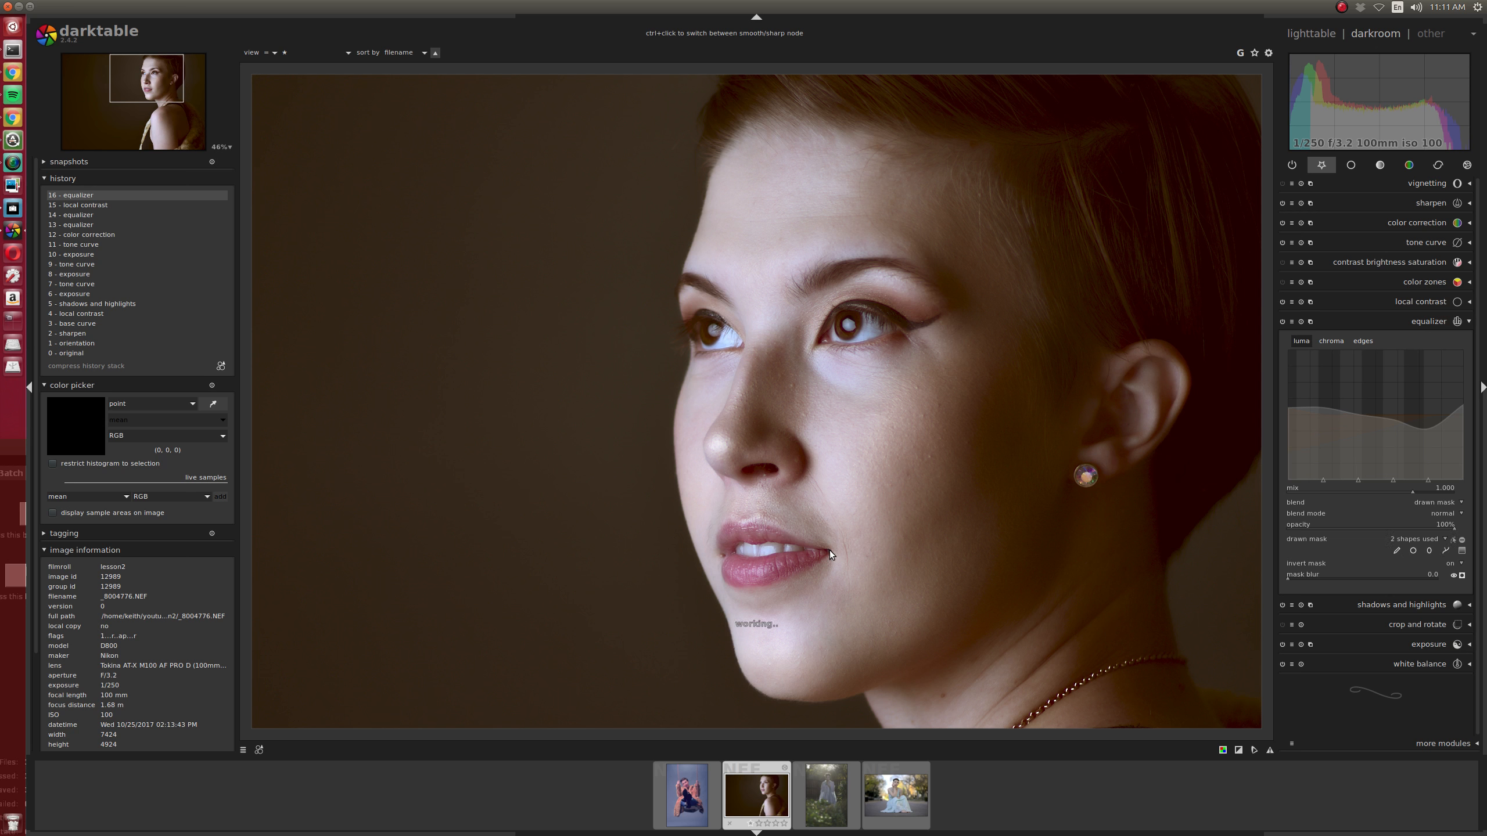
click(1446, 551)
right_click(797, 556)
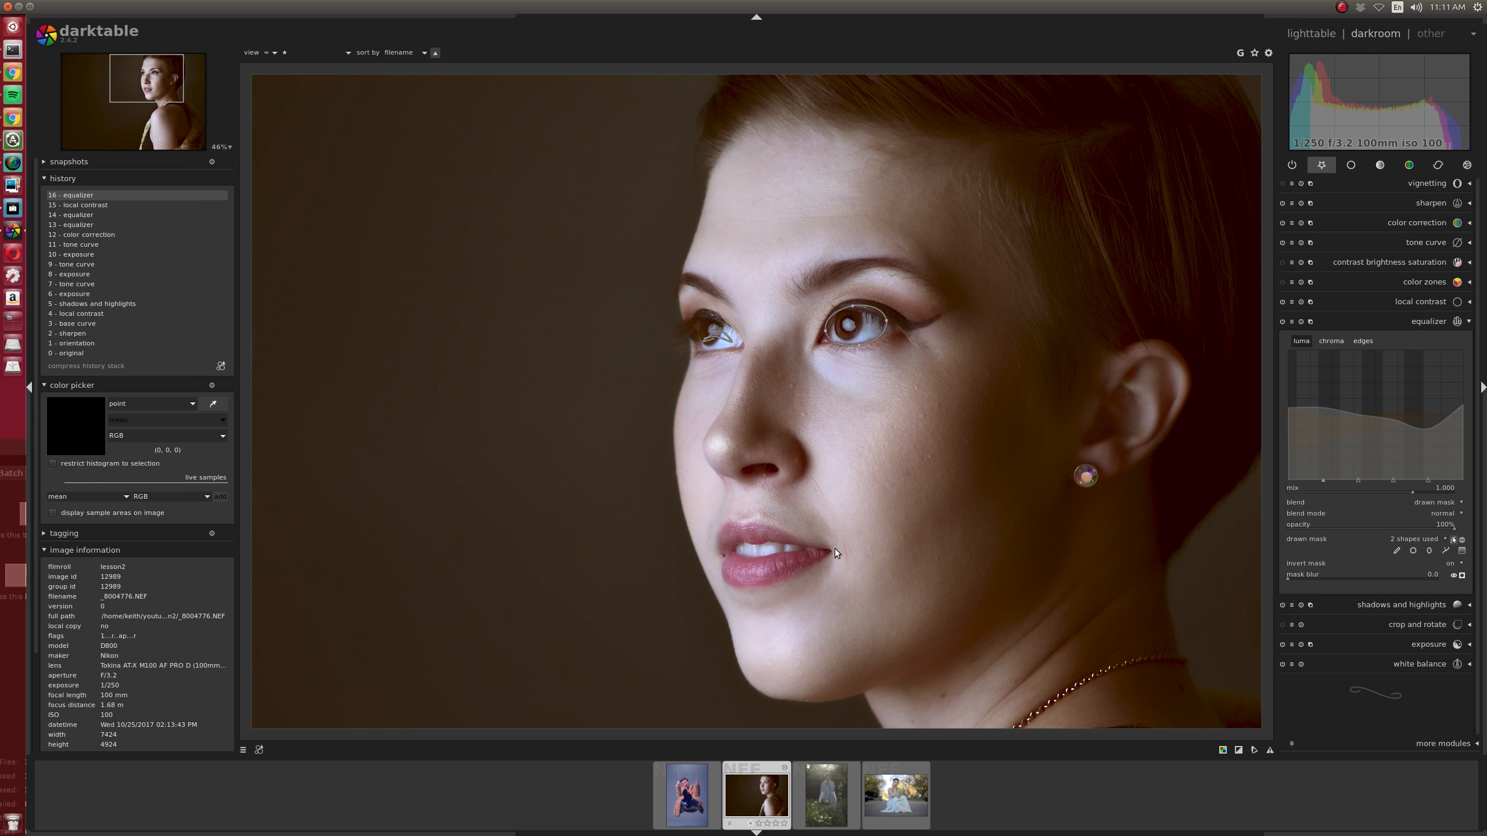
Draw a closed path around the lips in the equalizer's mask to exclude them from the smoothing
click(1446, 551)
click(757, 524)
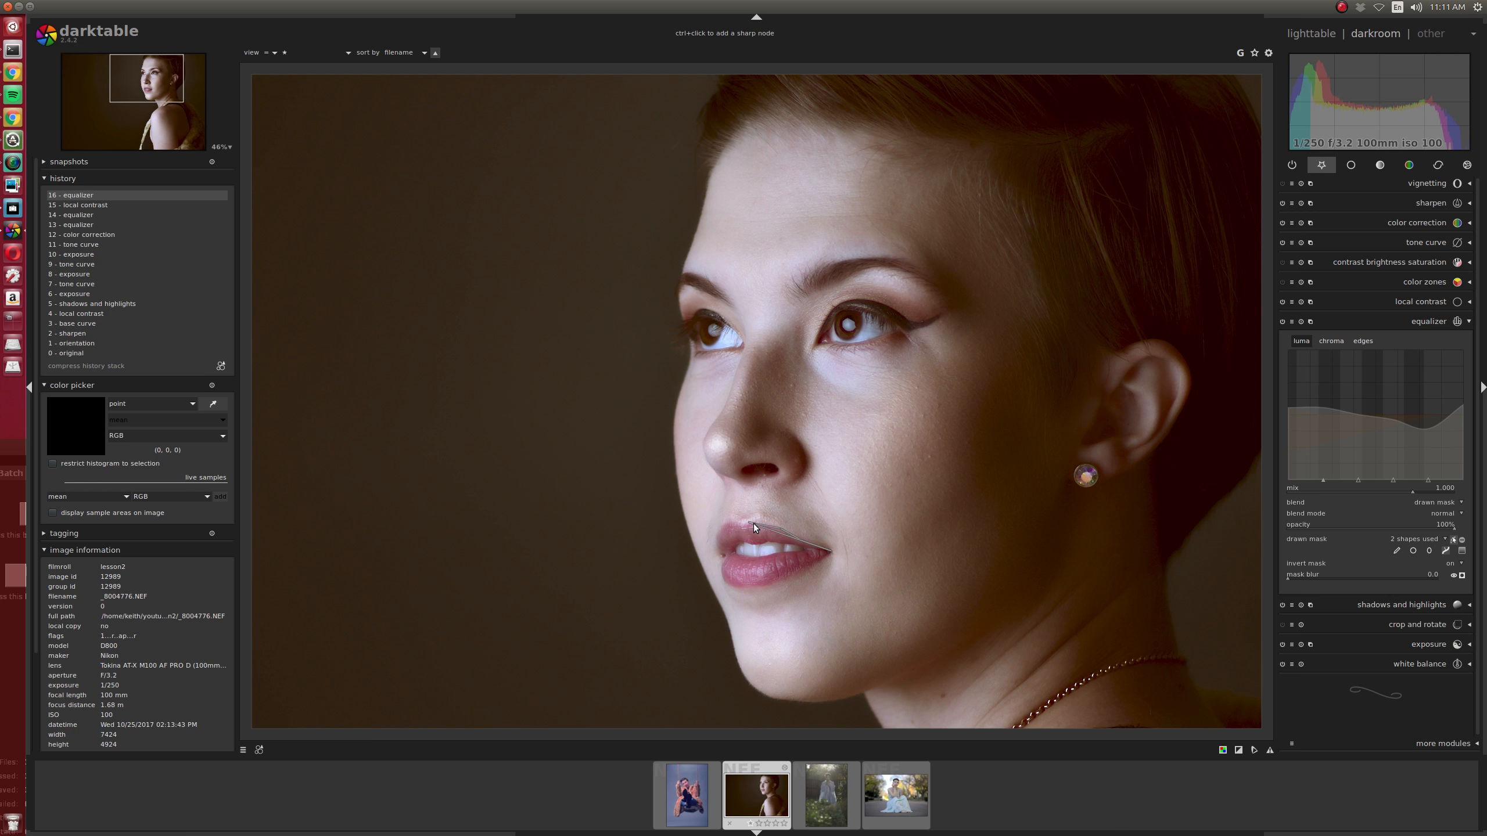
click(725, 524)
click(725, 553)
right_click(825, 560)
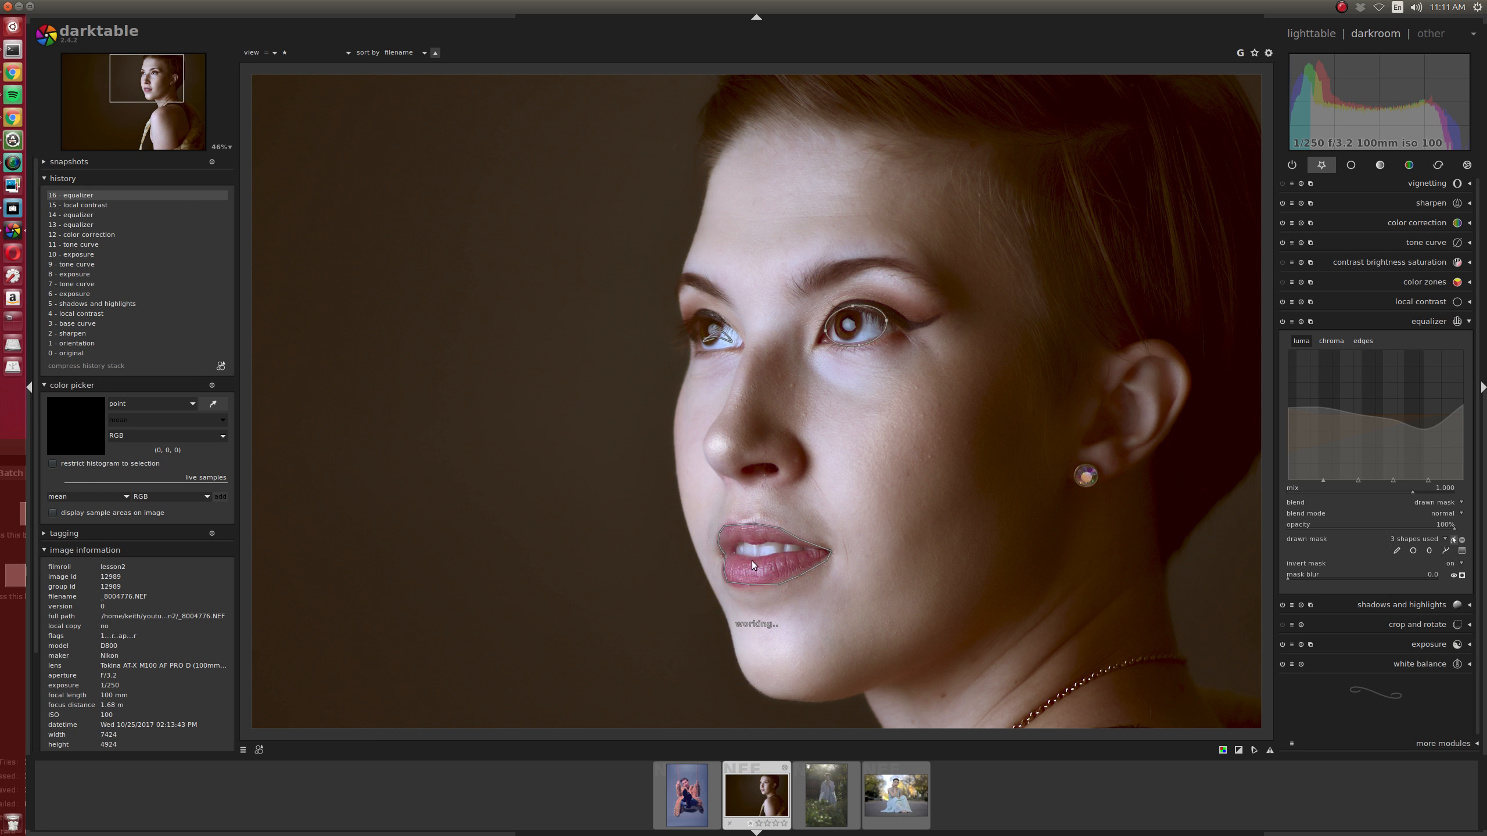
Compare the whole portrait with and without the equalizer by switching the module off and on repeatedly
scroll(1026, 511, down, 3)
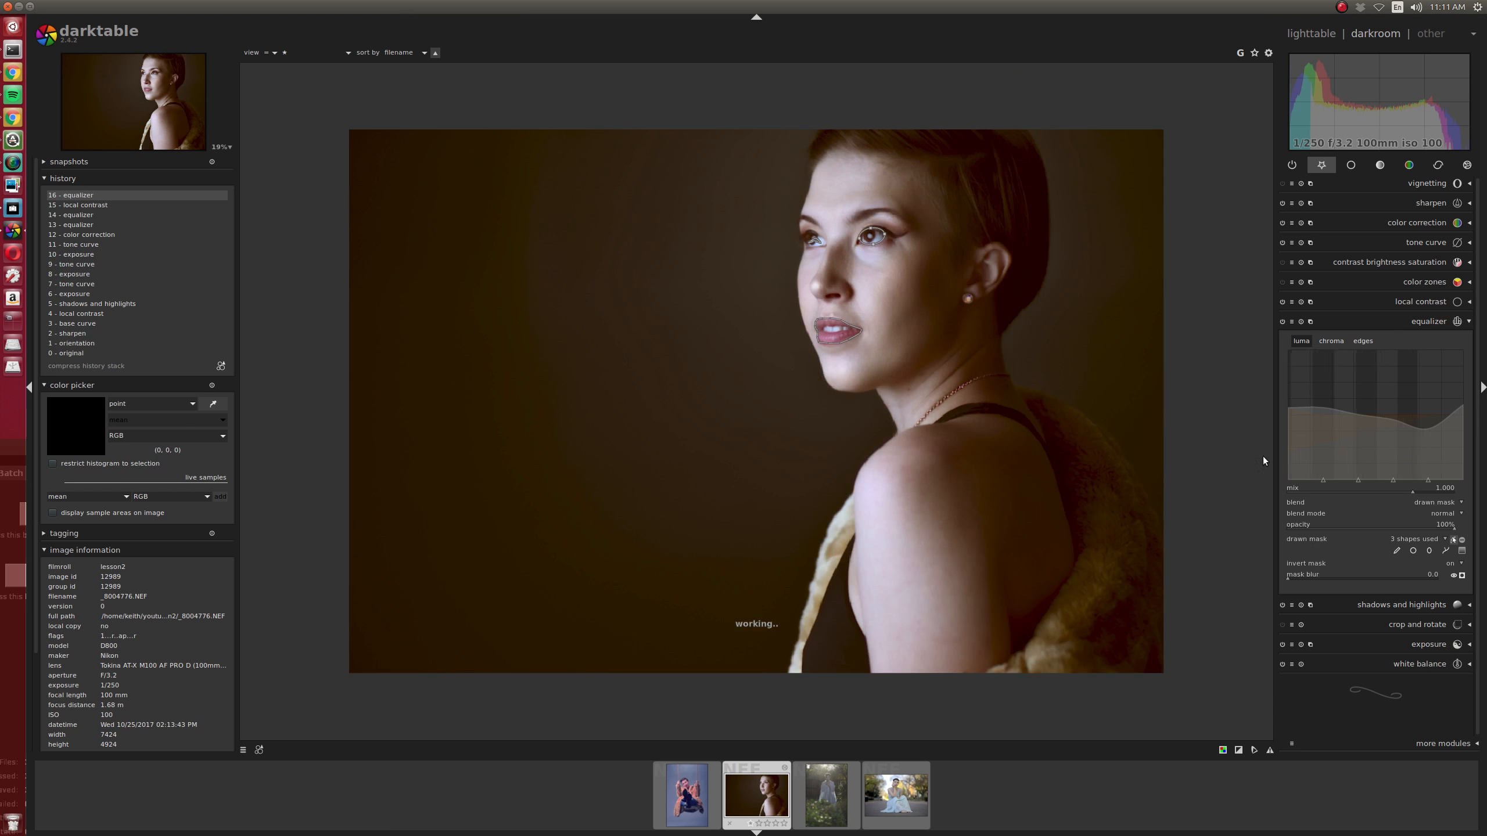
click(1305, 326)
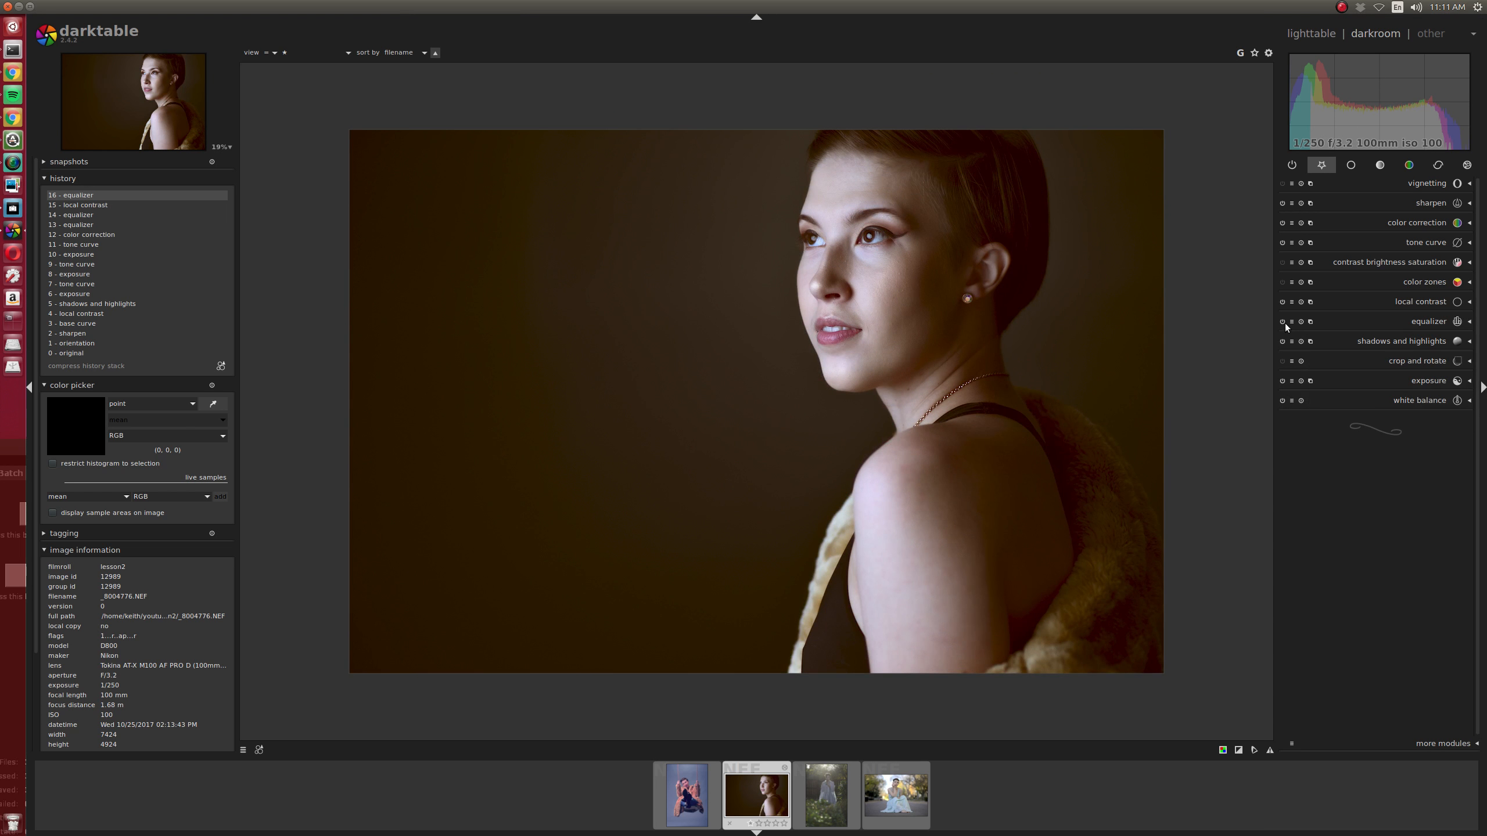
click(1280, 322)
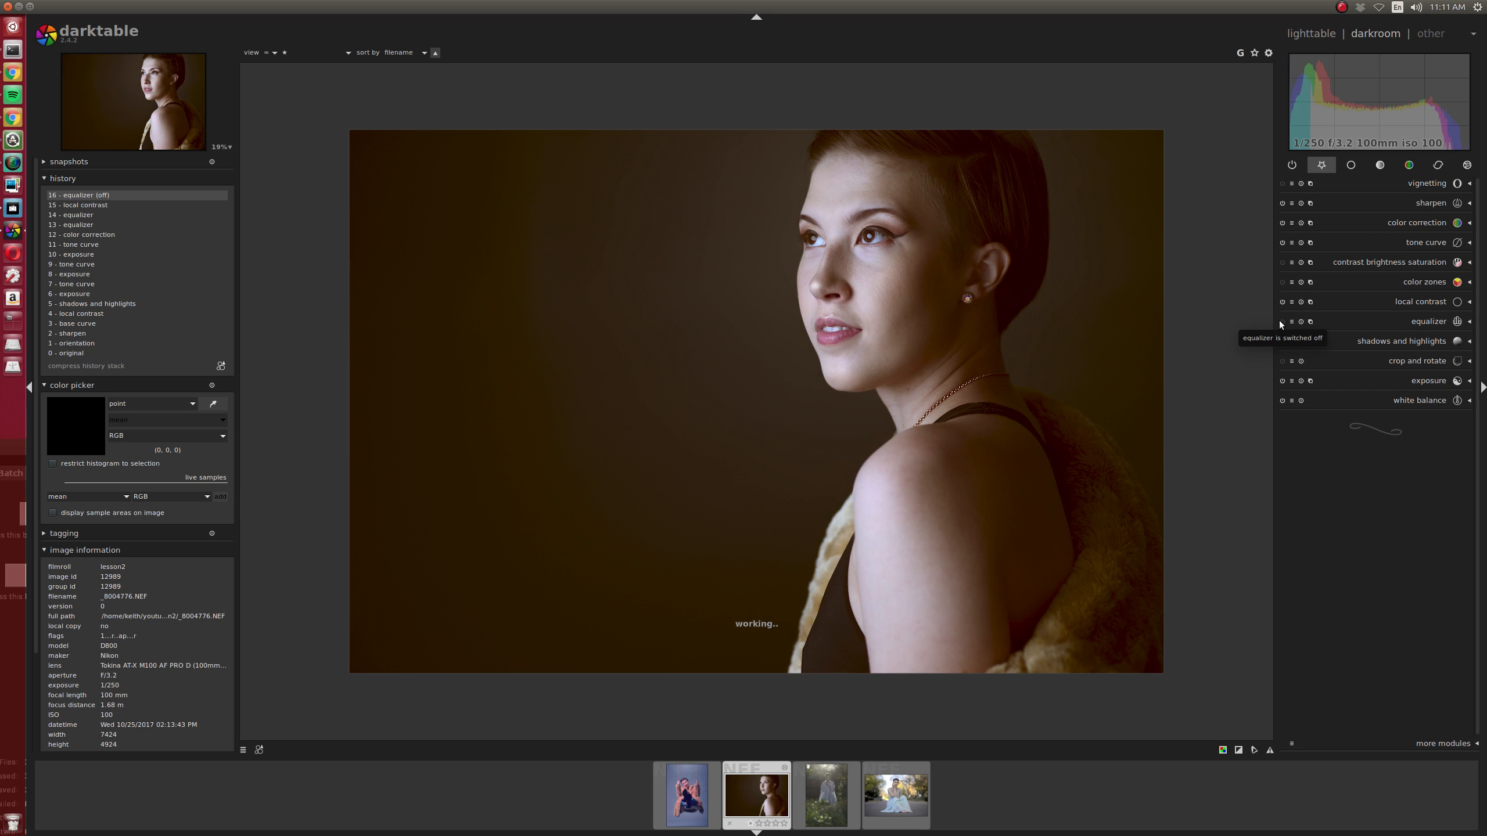
click(1280, 322)
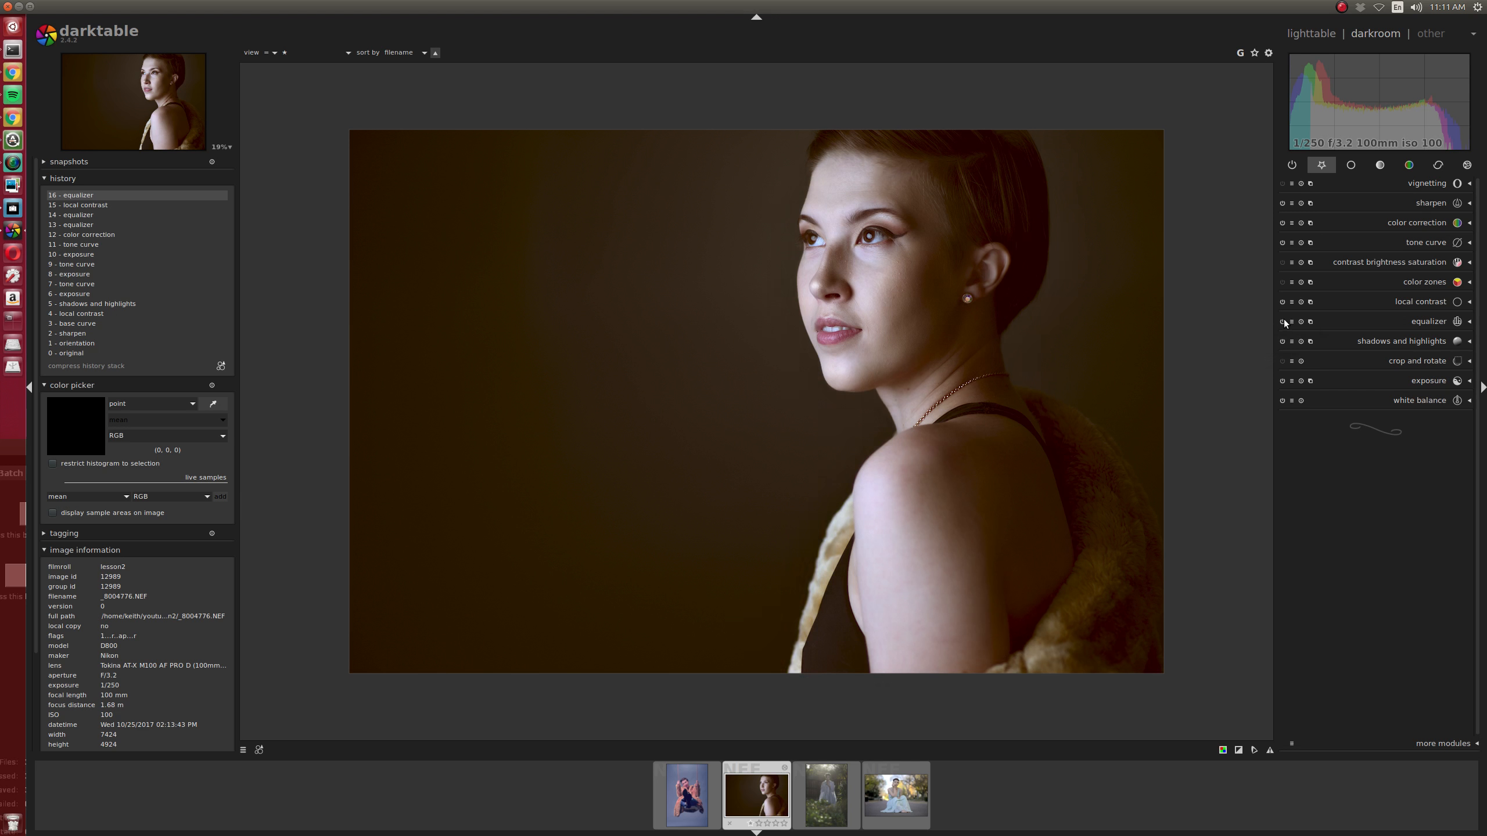
click(1283, 321)
click(1283, 321)
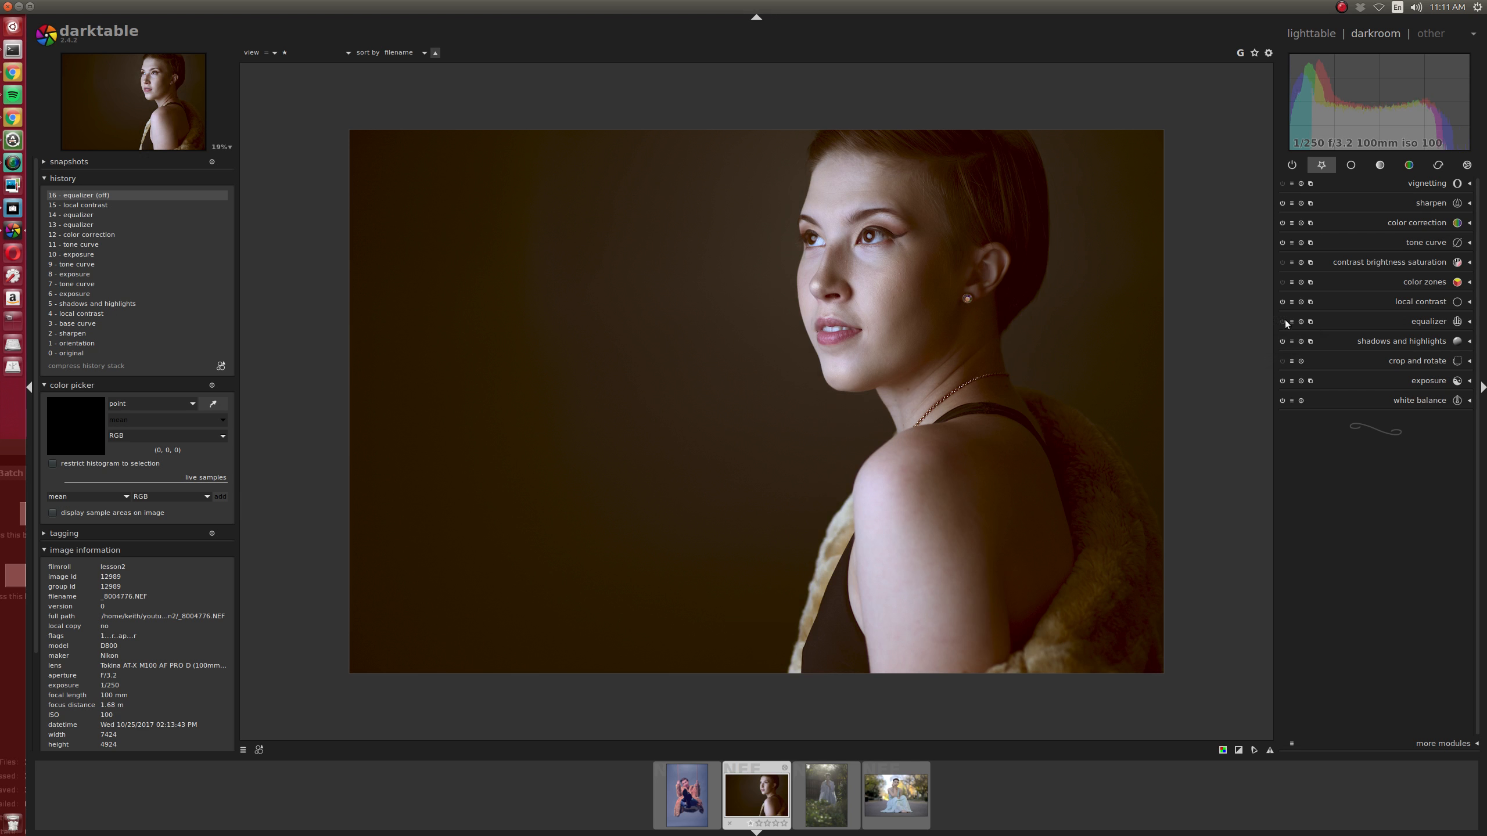
click(1283, 321)
click(1283, 321)
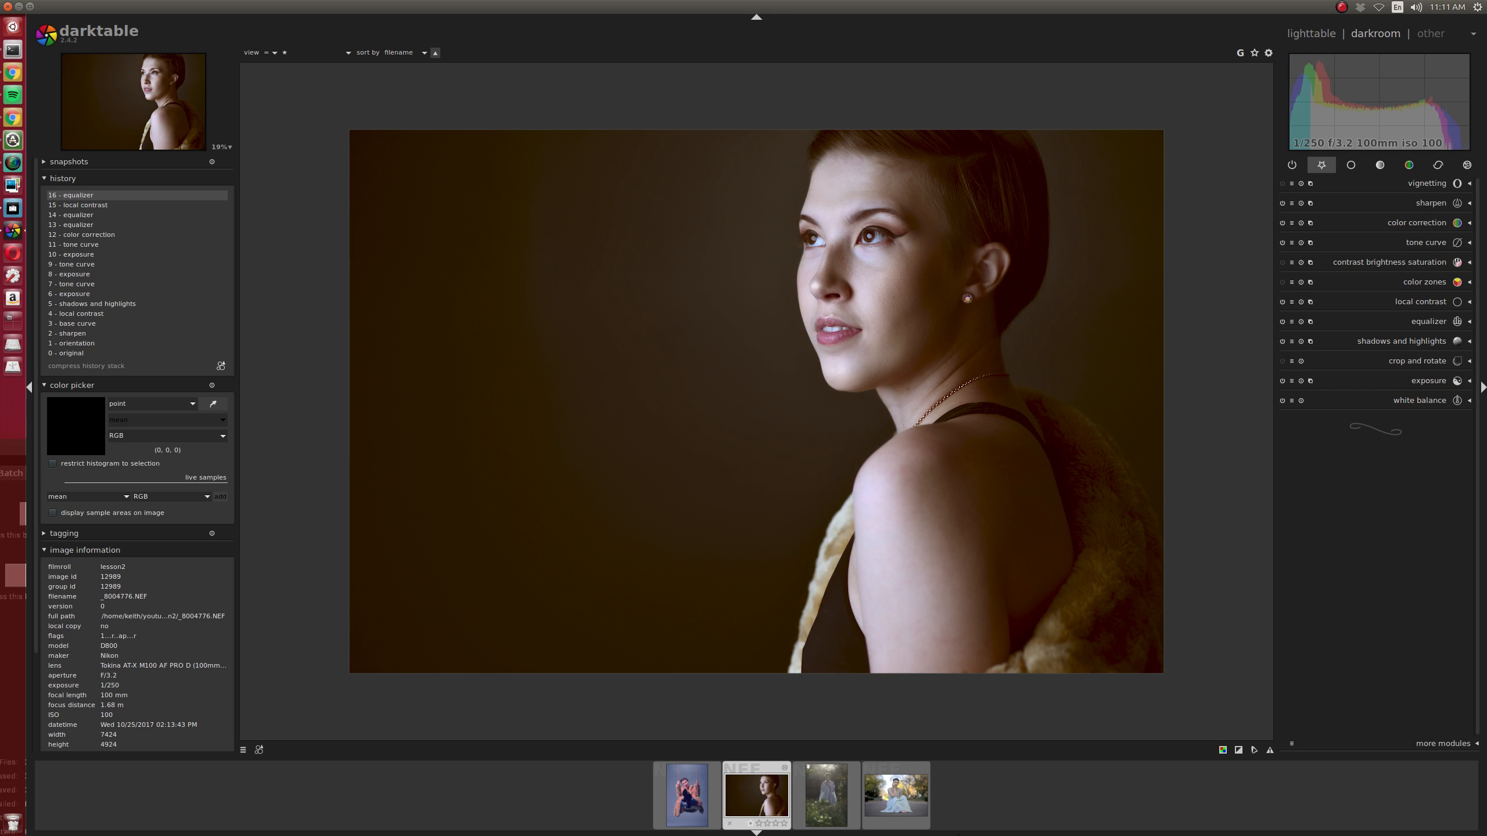
Open the backlit garden portrait for editing and set its exposure to 1.76 EV and black to 0.0120
click(852, 811)
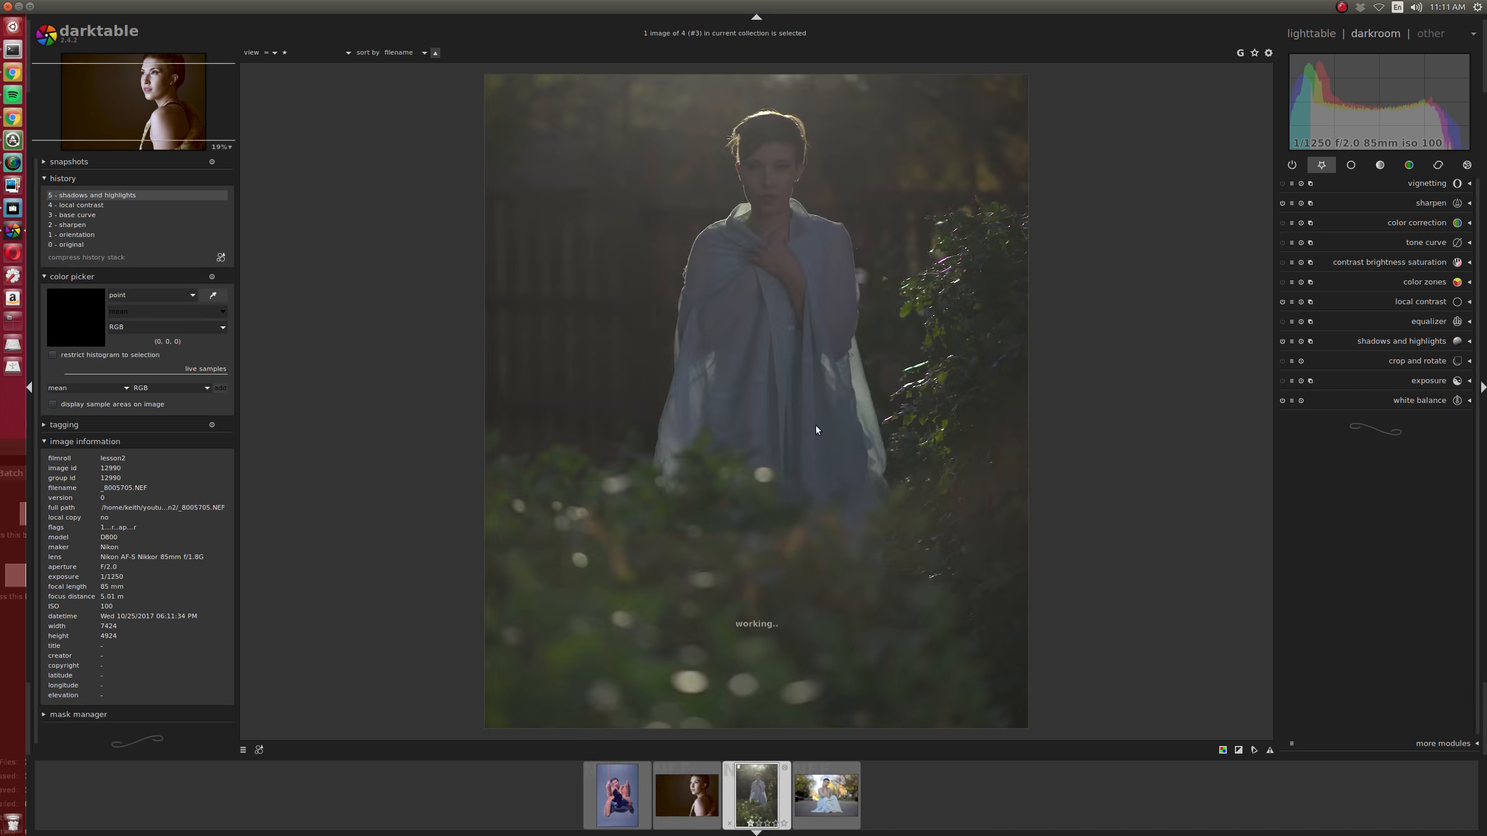
click(1429, 380)
drag(1374, 428, 1415, 423)
scroll(957, 379, down, 2)
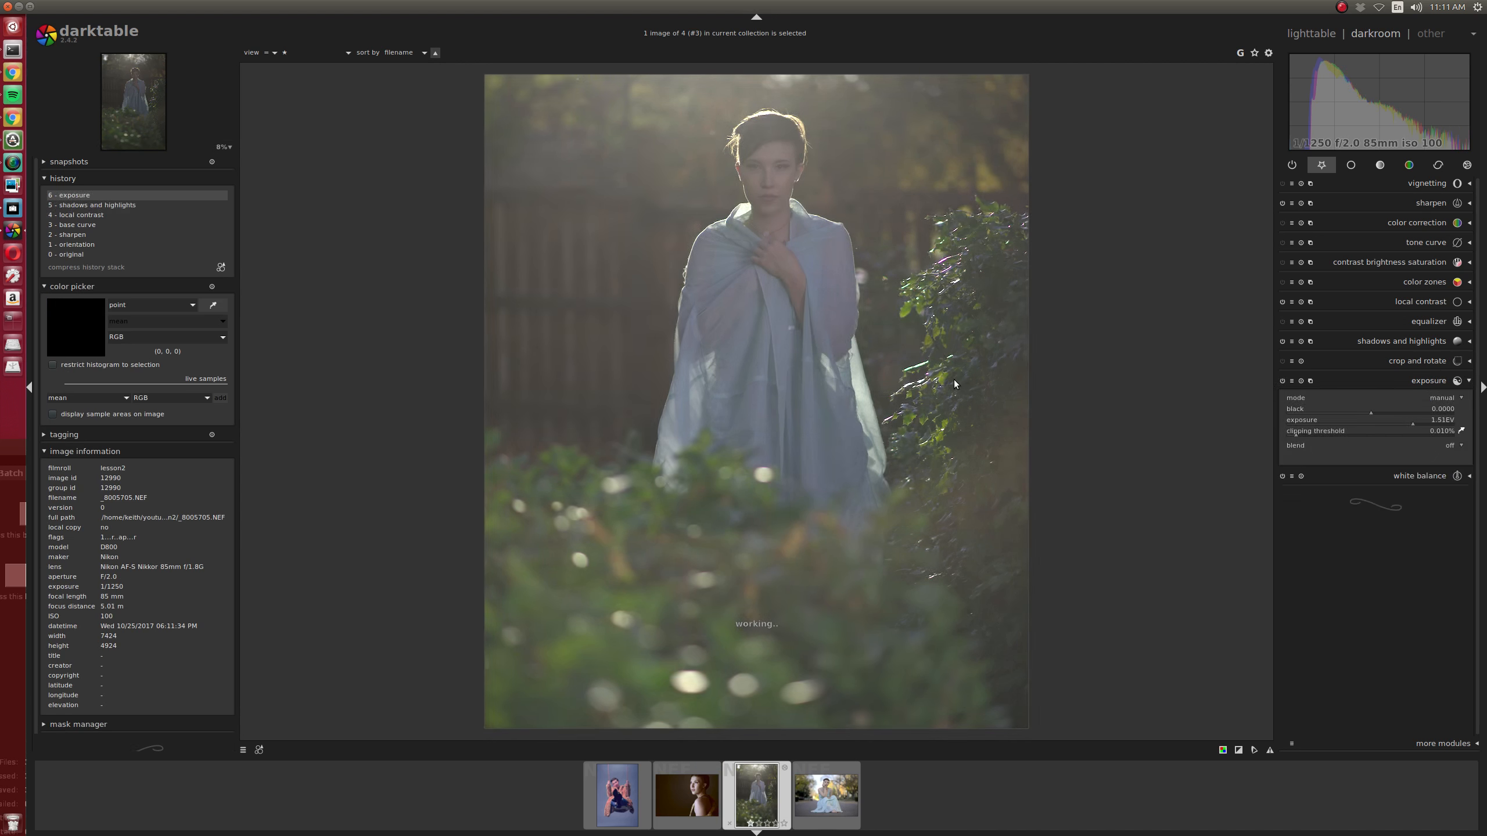
scroll(816, 315, up, 2)
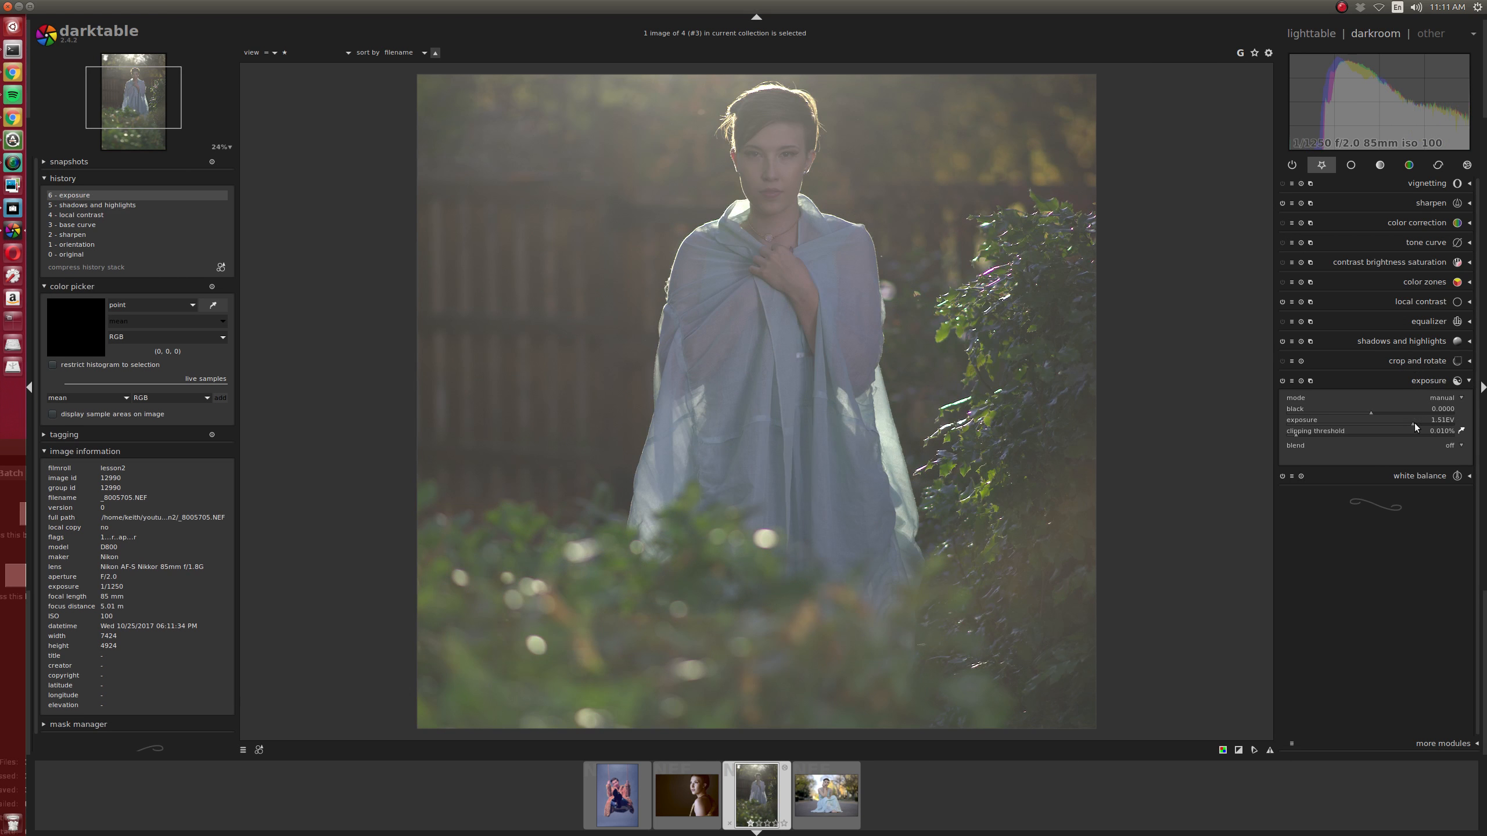
scroll(1394, 409, up, 1)
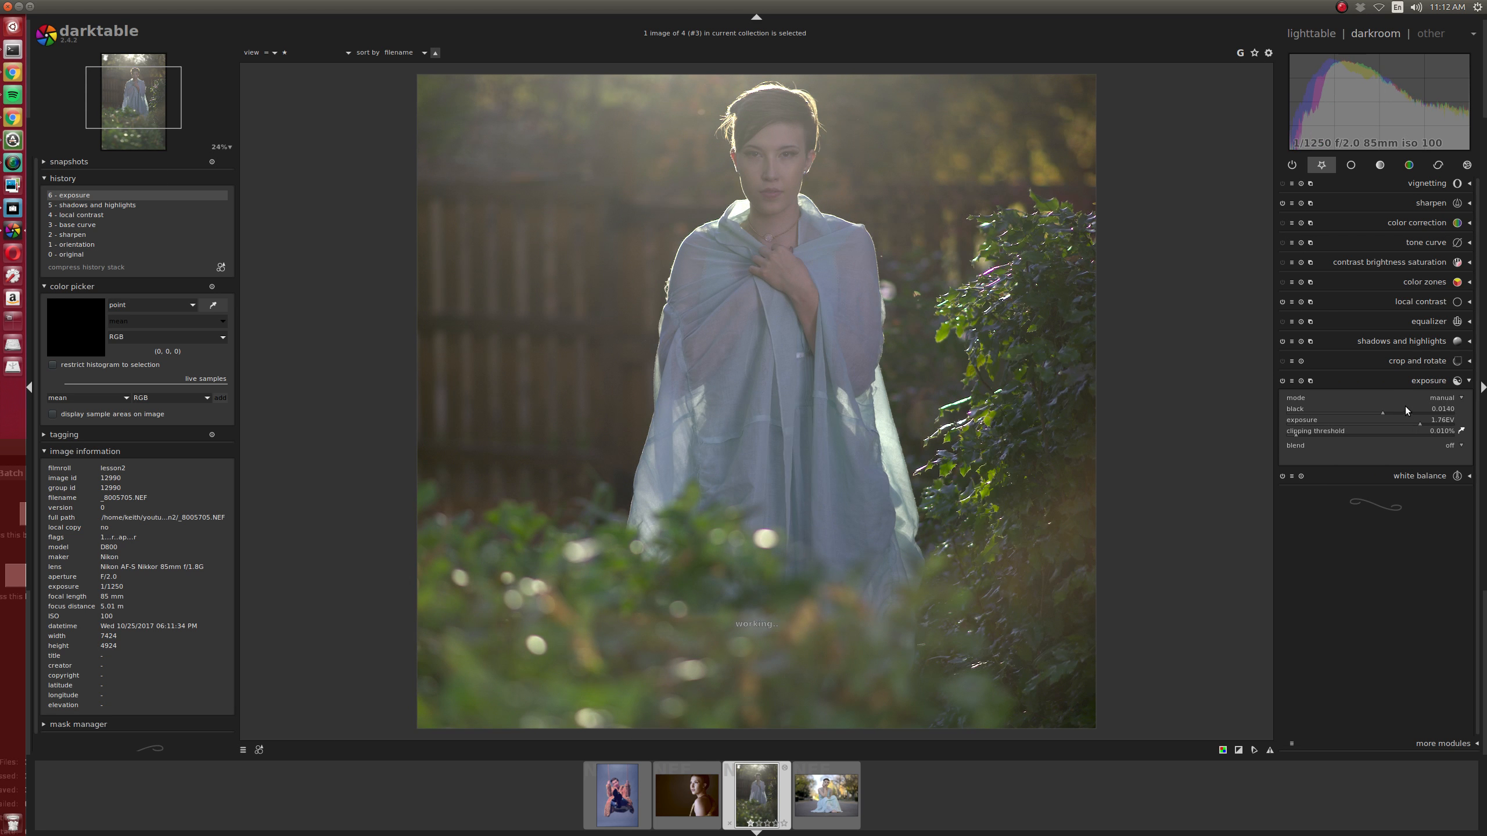
middle_click(1110, 446)
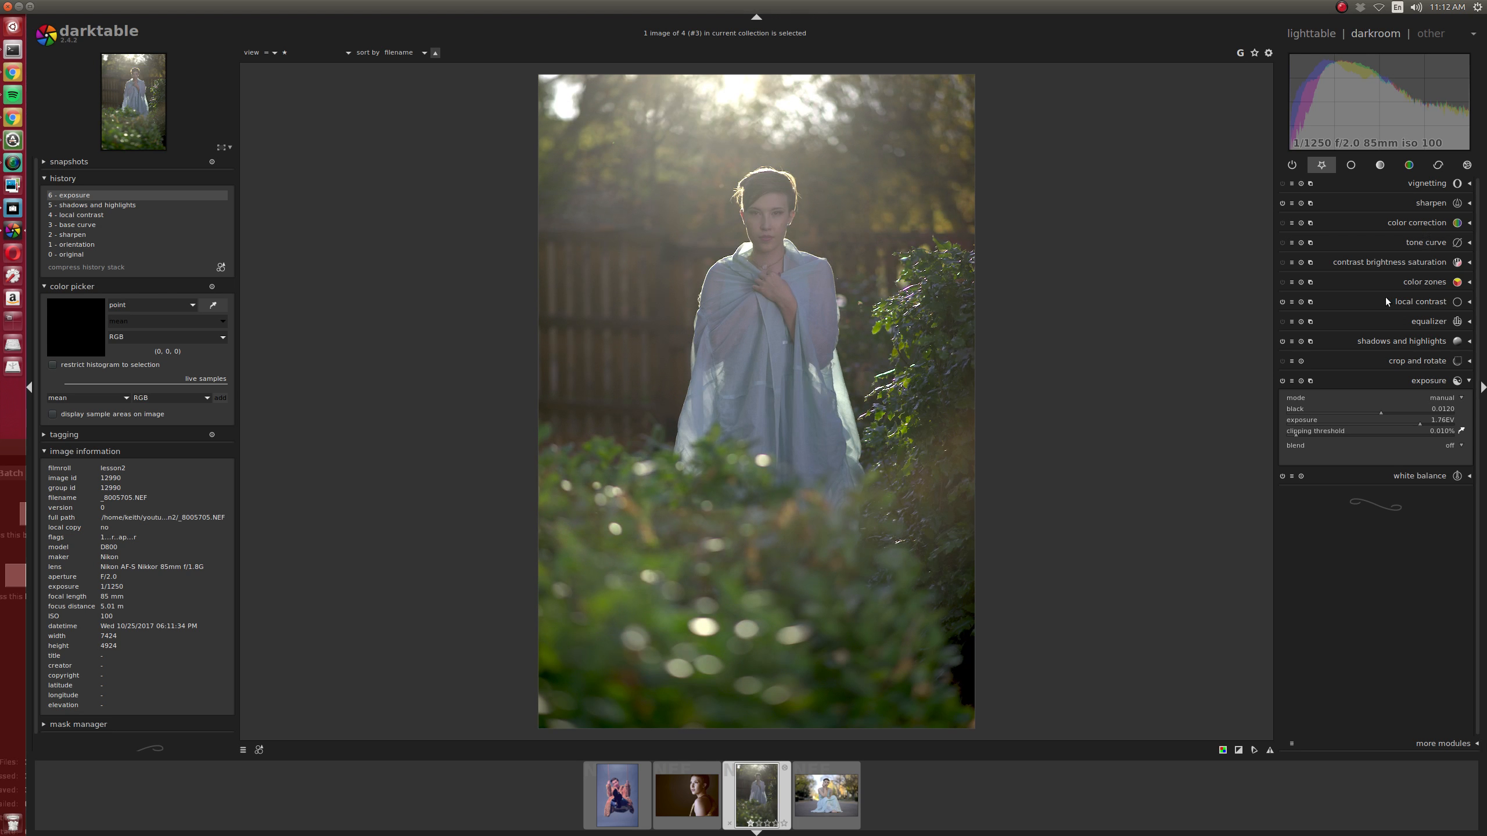
In color zones, shift the hue of the greens toward autumn orange and slightly raise their saturation
click(1422, 281)
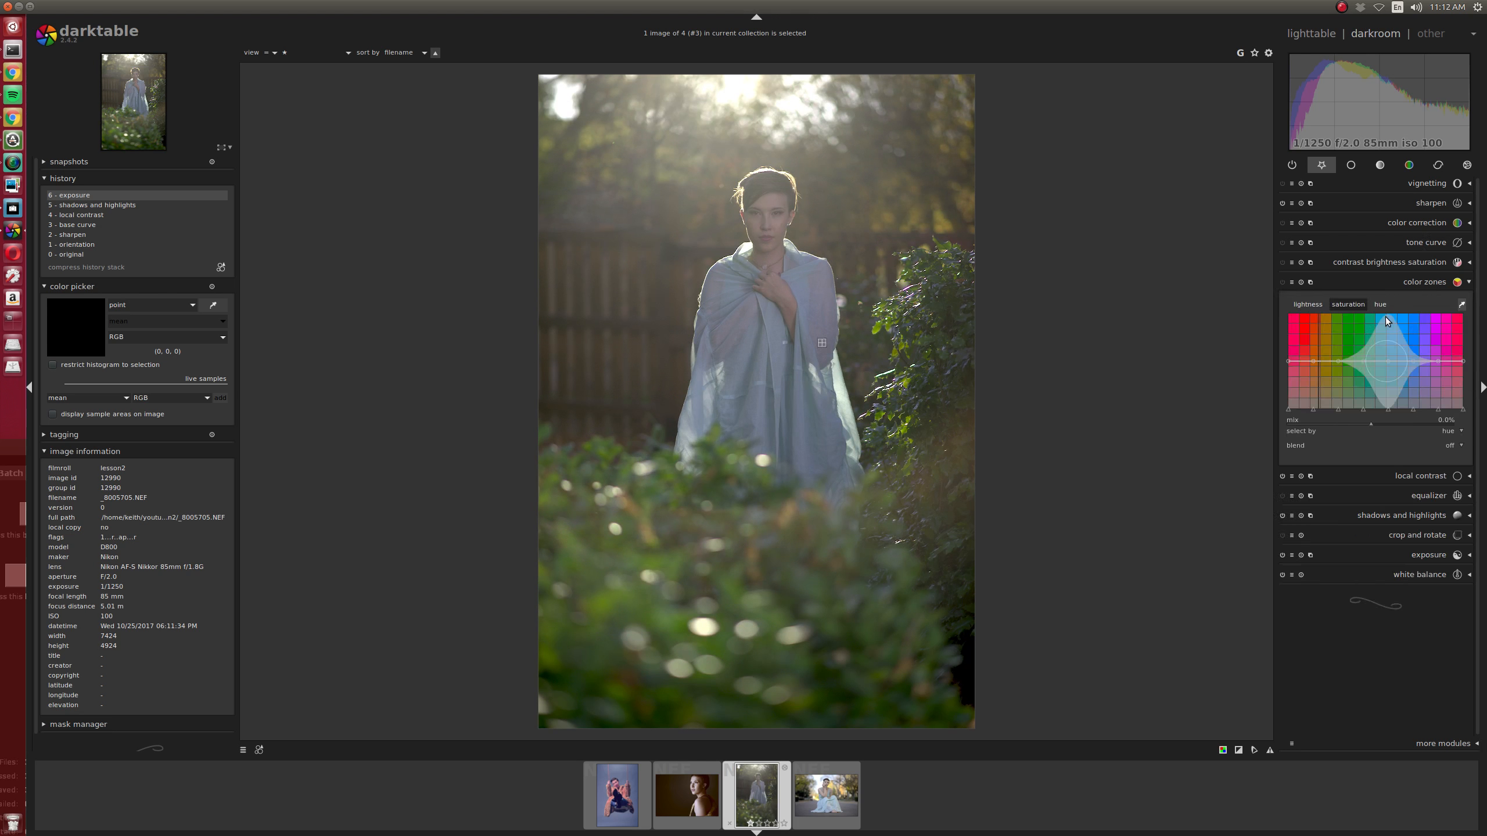
click(1381, 304)
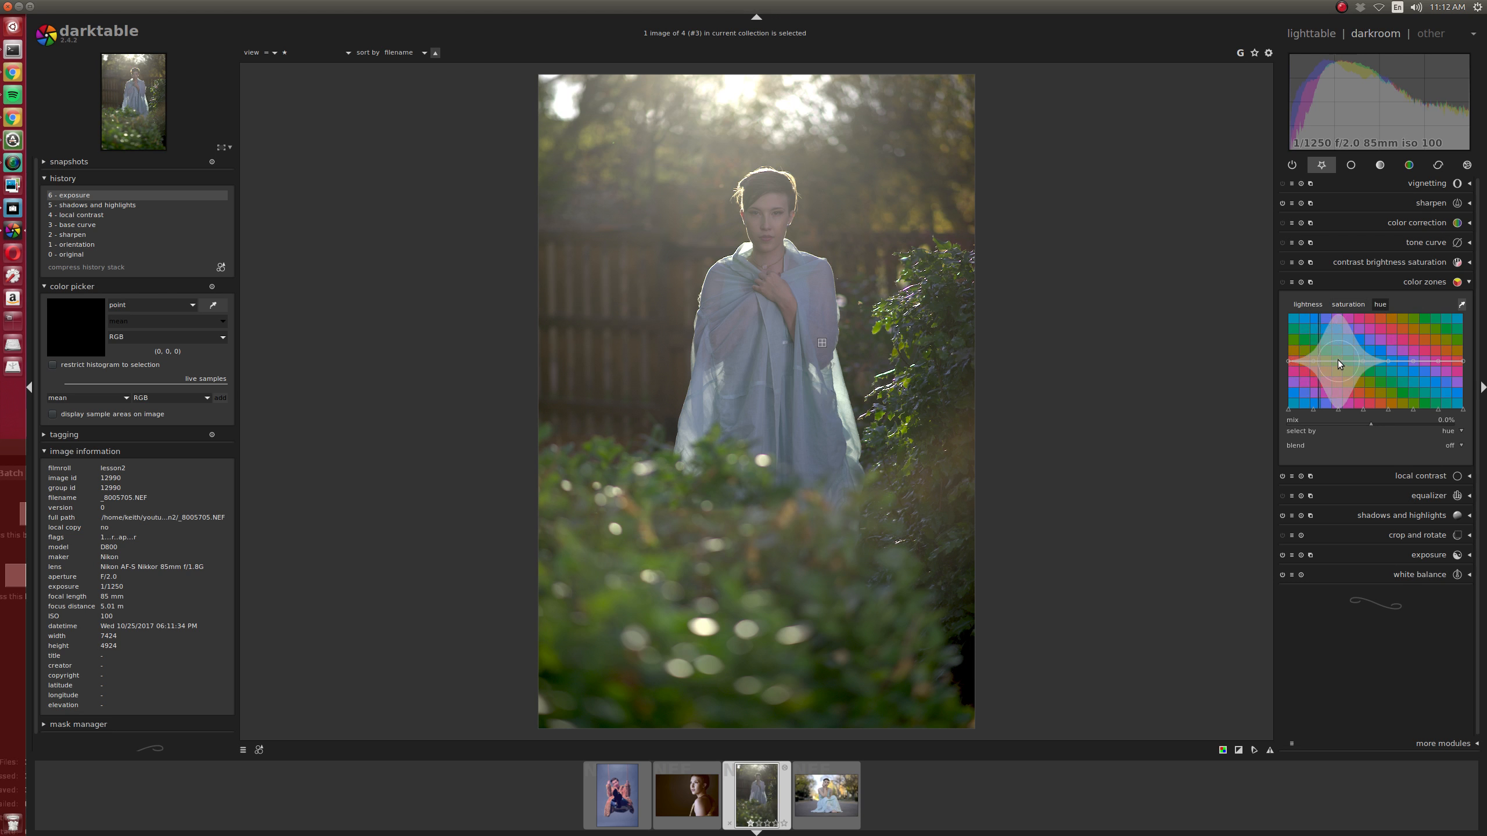
mouse_move(1338, 360)
mouse_down()
mouse_move(1335, 379)
mouse_move(1362, 398)
mouse_up()
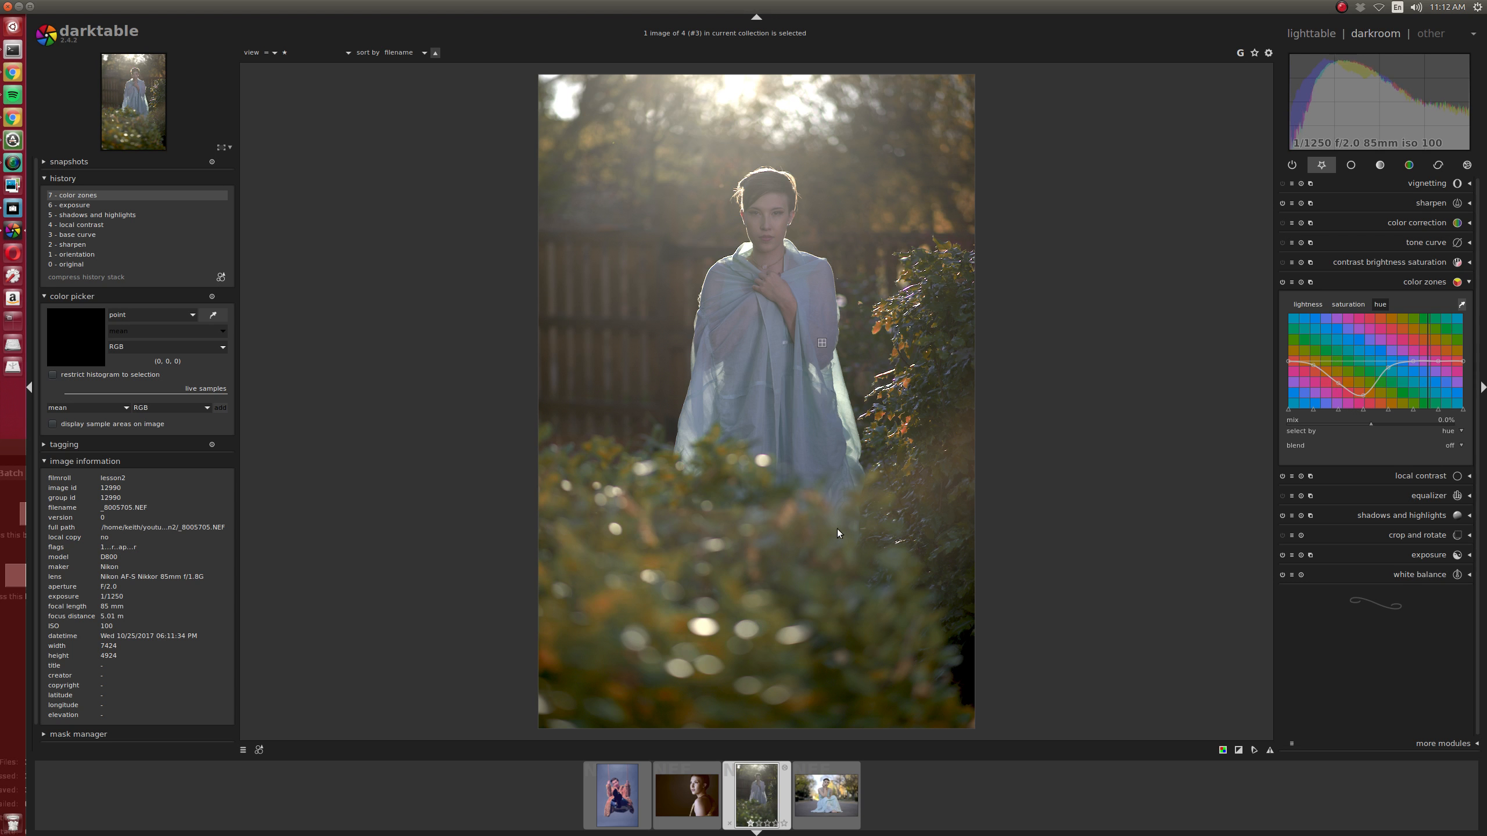
click(1348, 304)
drag(1339, 351, 1339, 349)
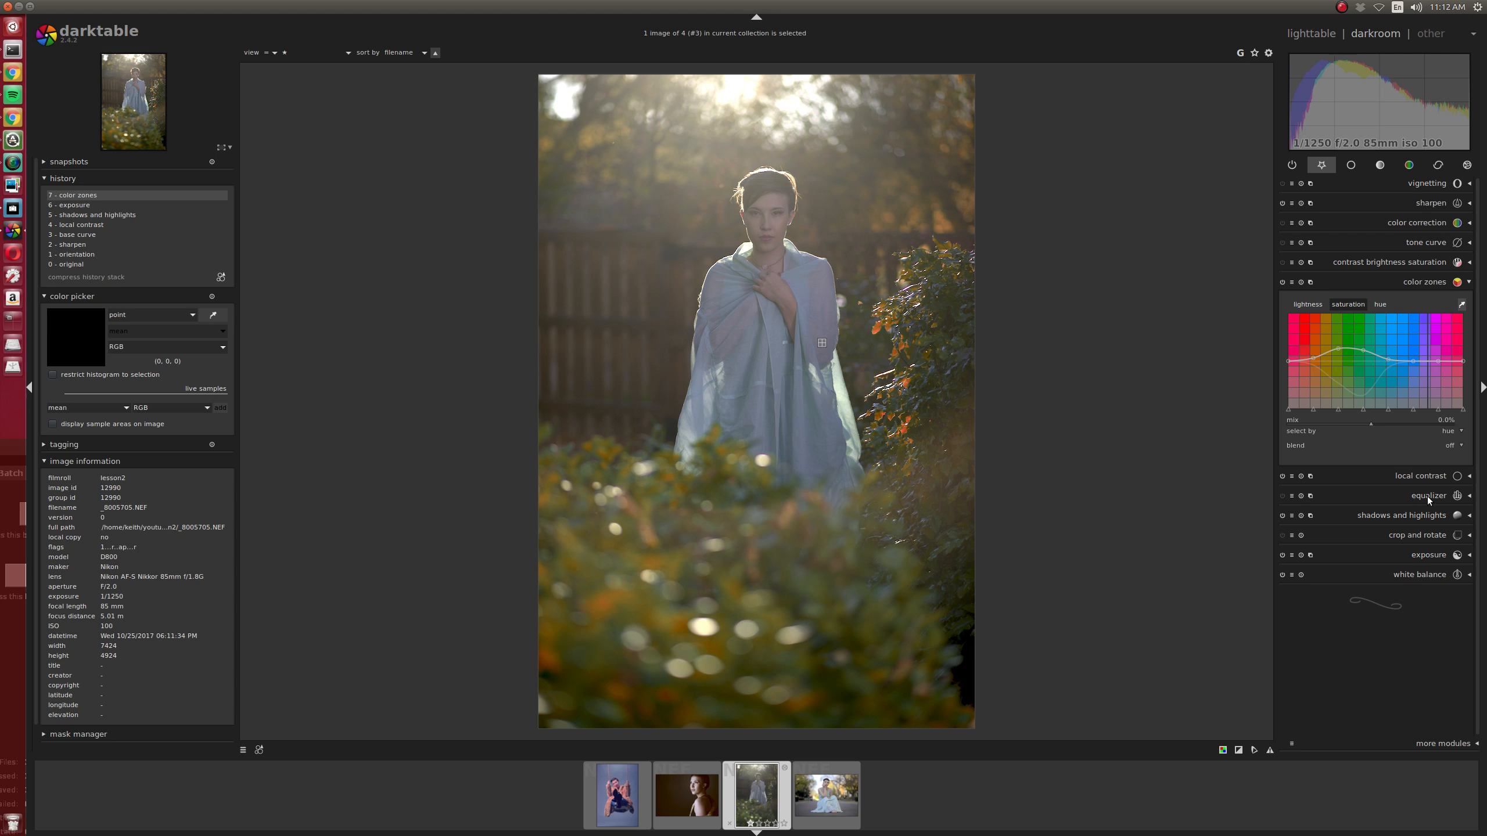
Create a new instance of the exposure module and set its exposure to 0.35 EV
click(1440, 555)
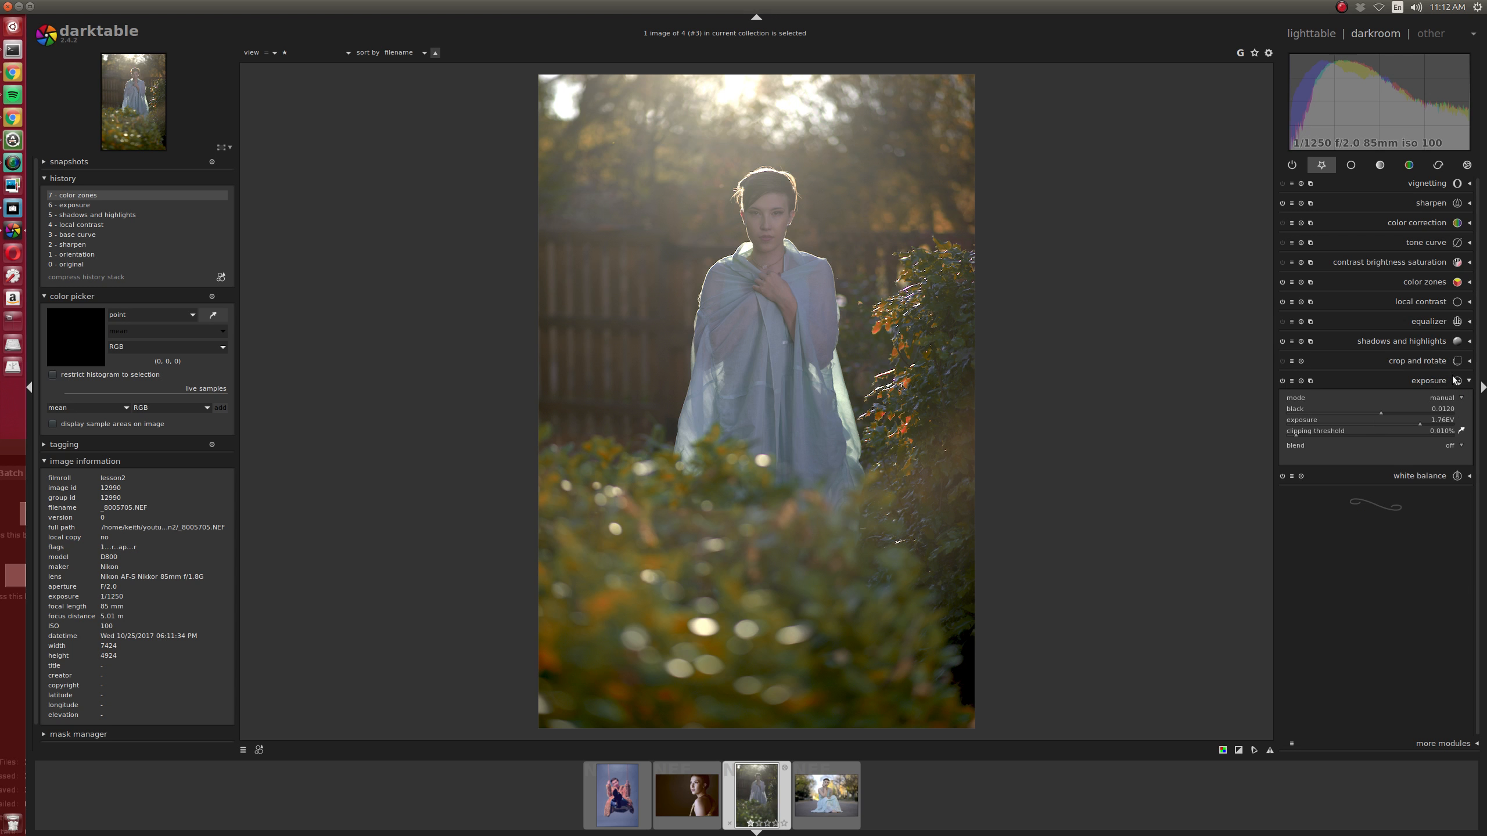
click(1311, 381)
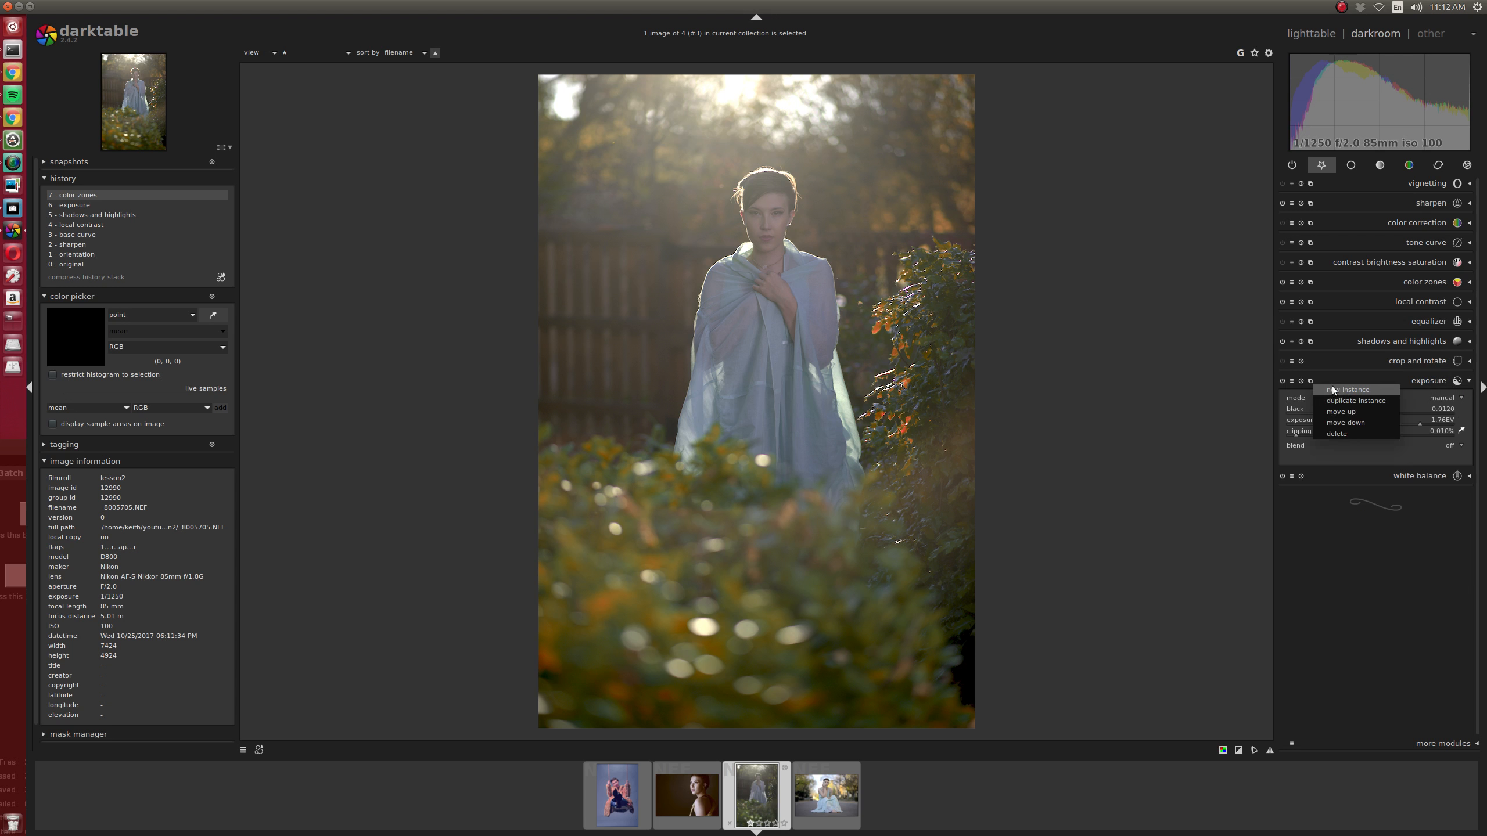
click(1351, 393)
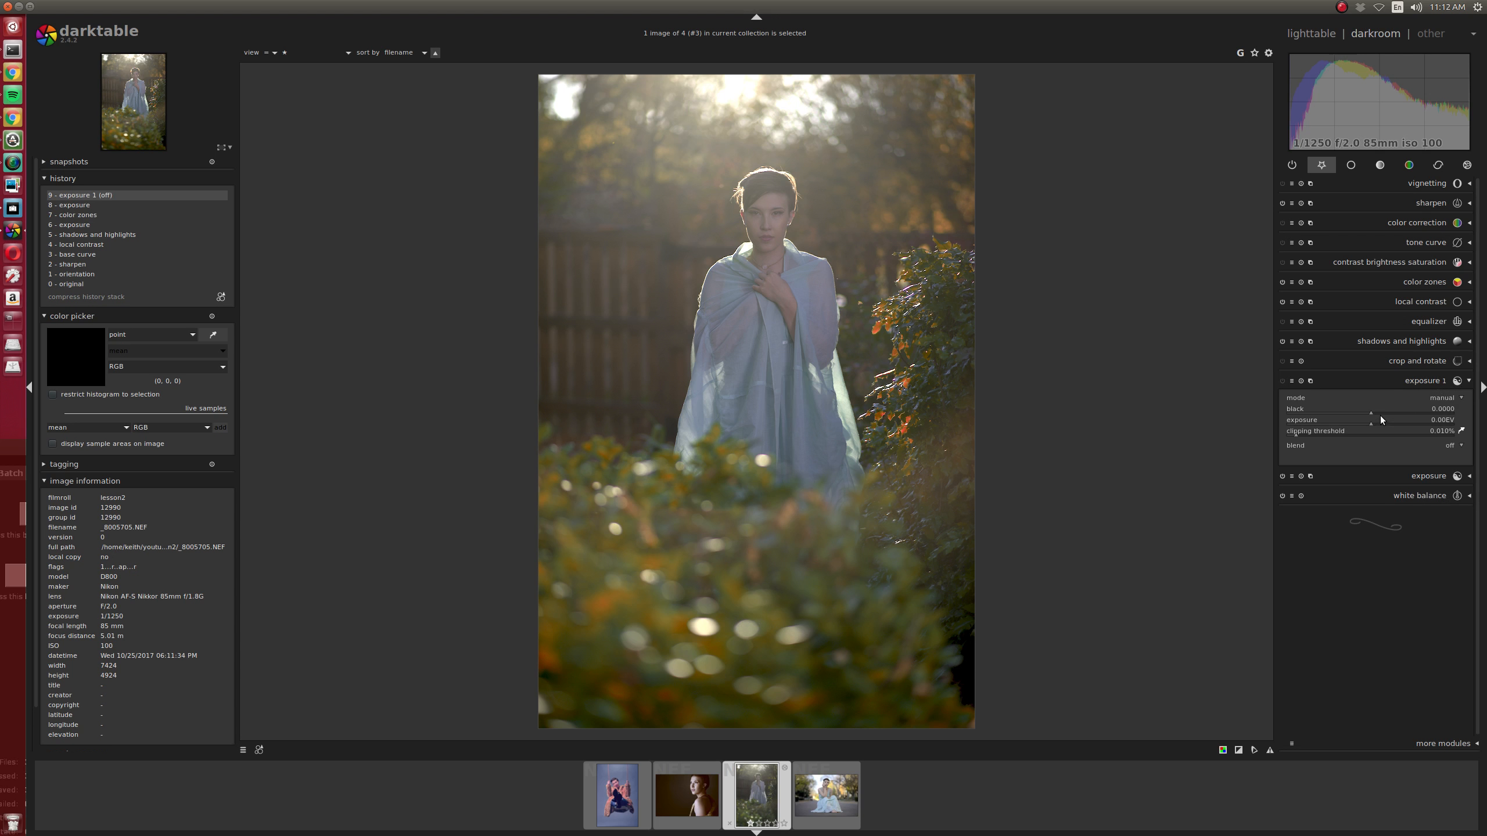
mouse_move(1370, 423)
mouse_down()
mouse_move(1393, 423)
mouse_move(1356, 422)
mouse_move(1381, 426)
mouse_up()
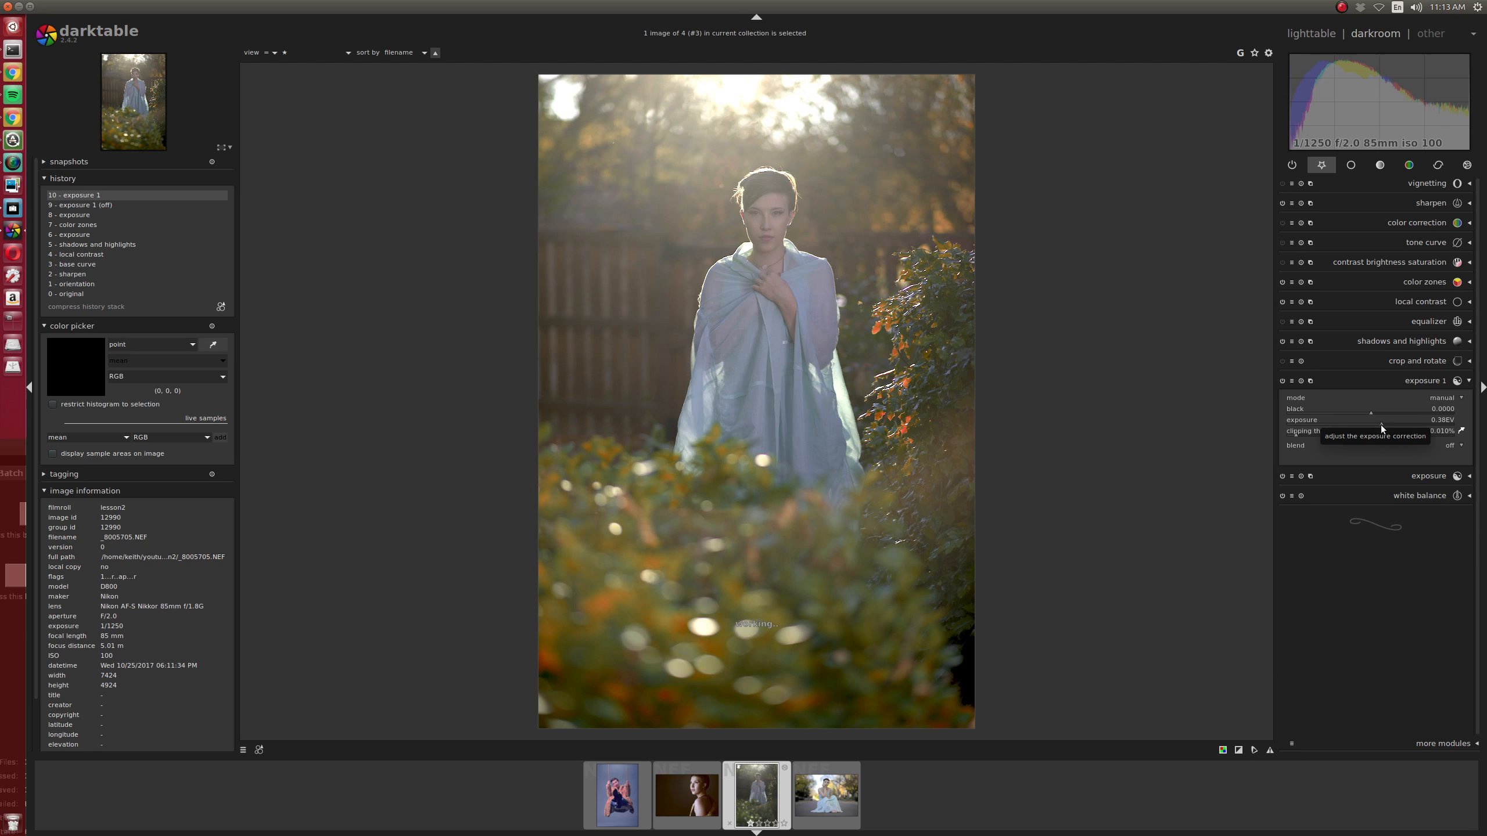
Limit the new exposure instance with a drawn mask, brushing a softened stroke over the woman's face down to her chest
click(1450, 445)
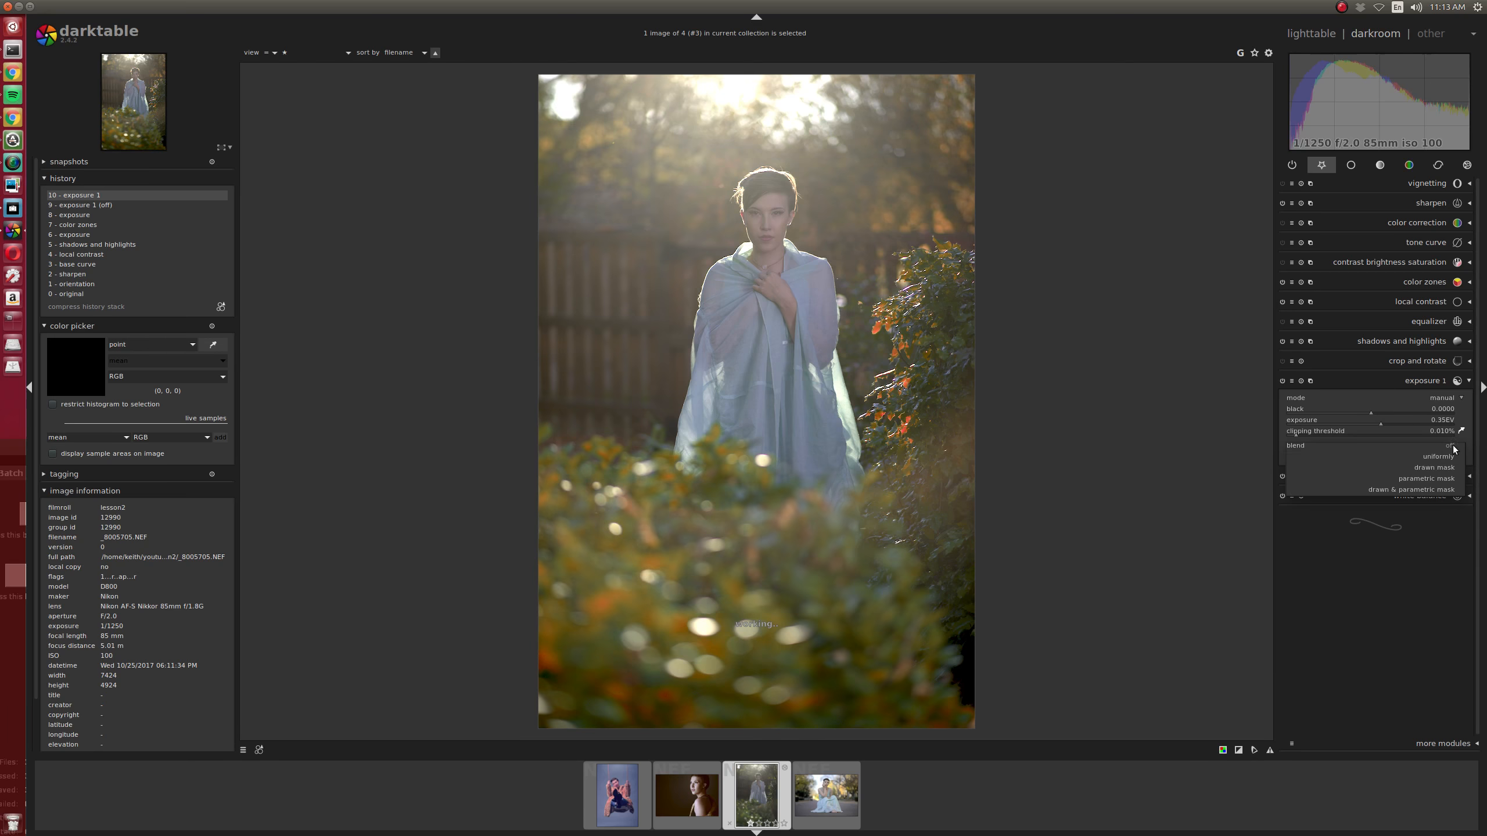
click(1455, 470)
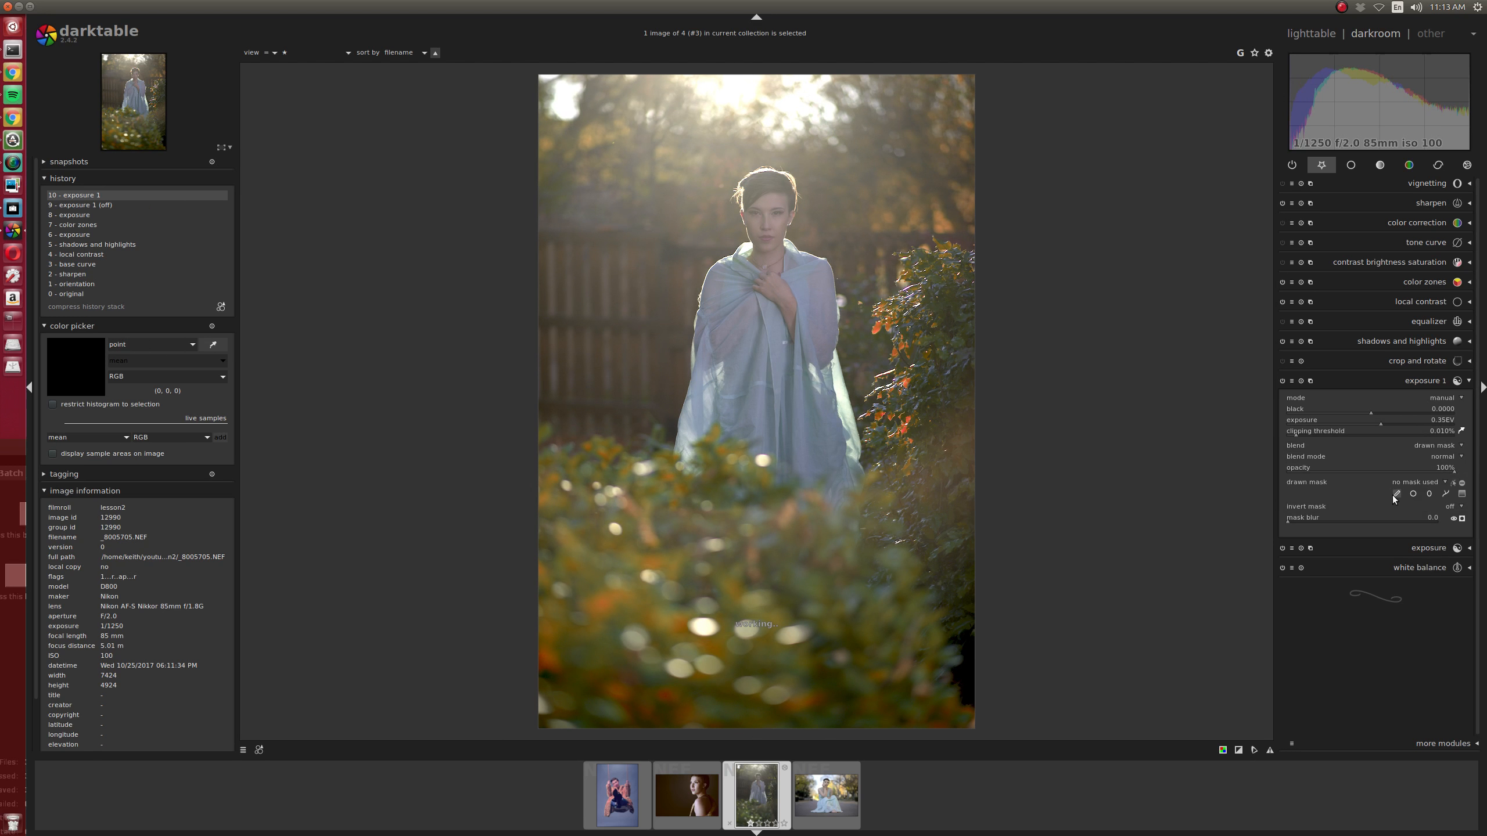
click(1396, 494)
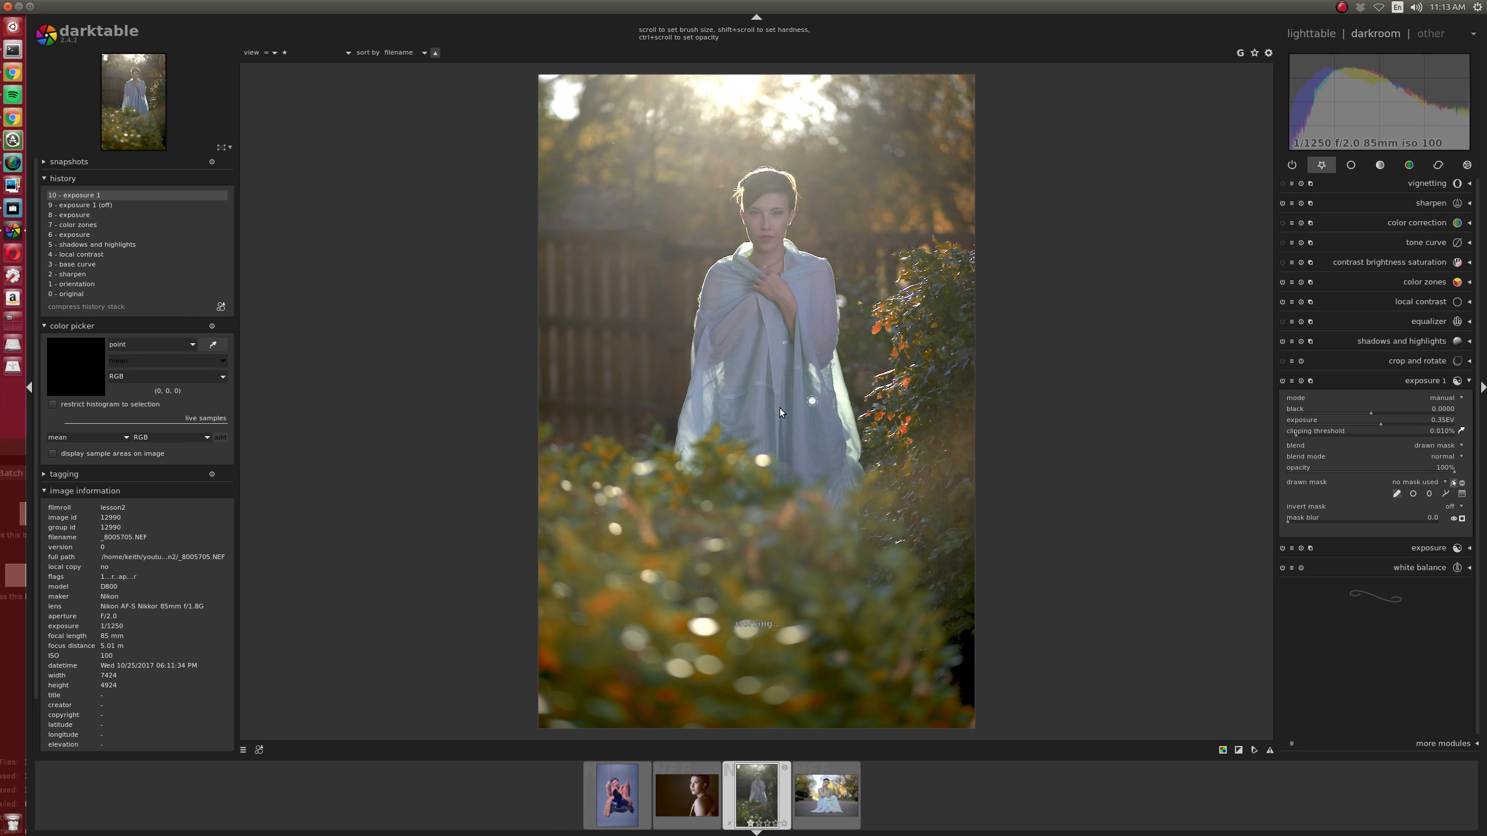
scroll(777, 408, down, 20)
scroll(777, 408, down, 10)
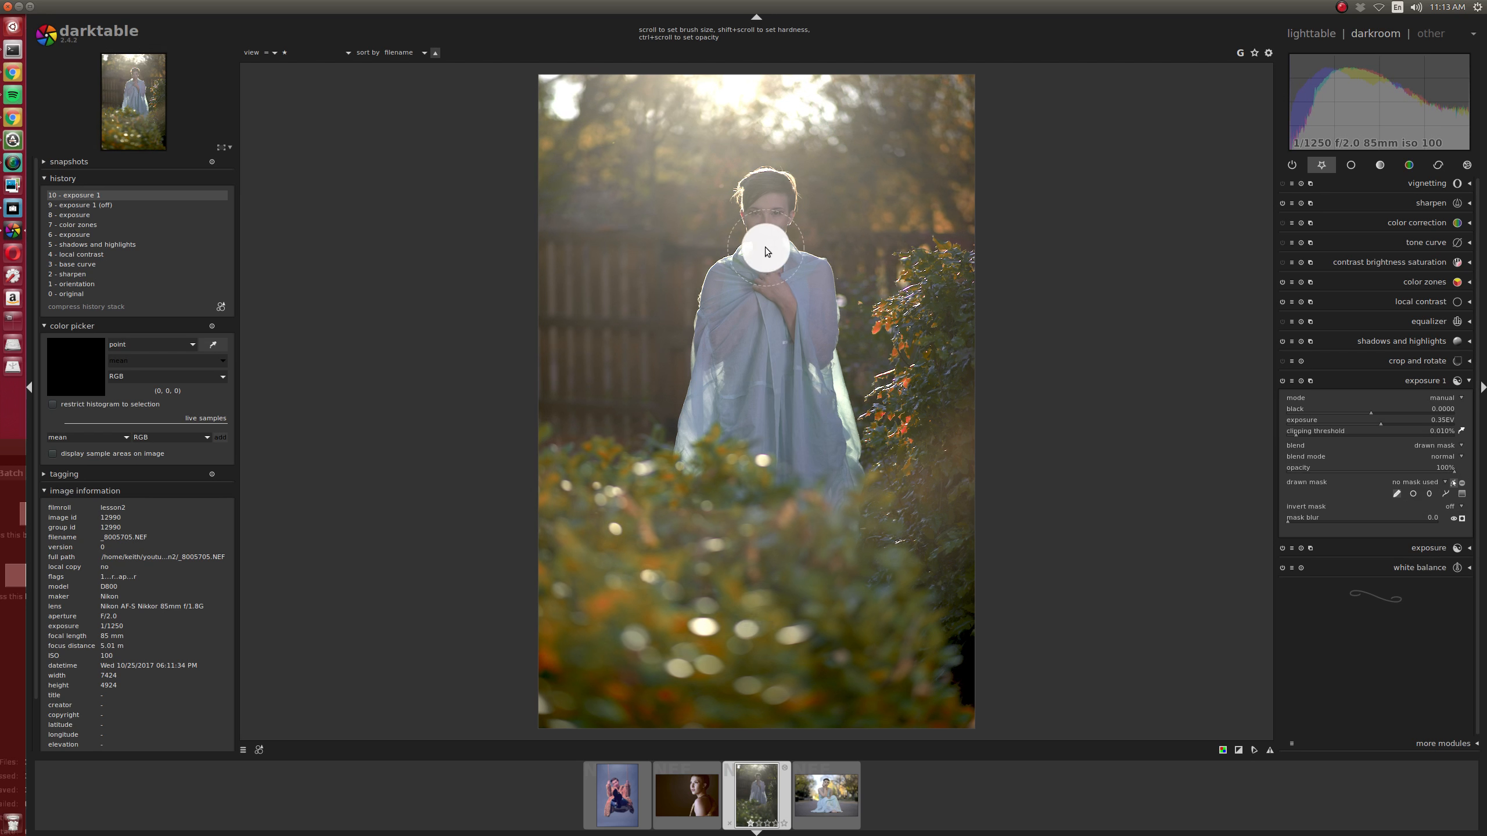
shift+scroll(765, 248, down, 12)
shift+scroll(765, 248, up, 5)
scroll(766, 237, up, 5)
scroll(764, 228, up, 5)
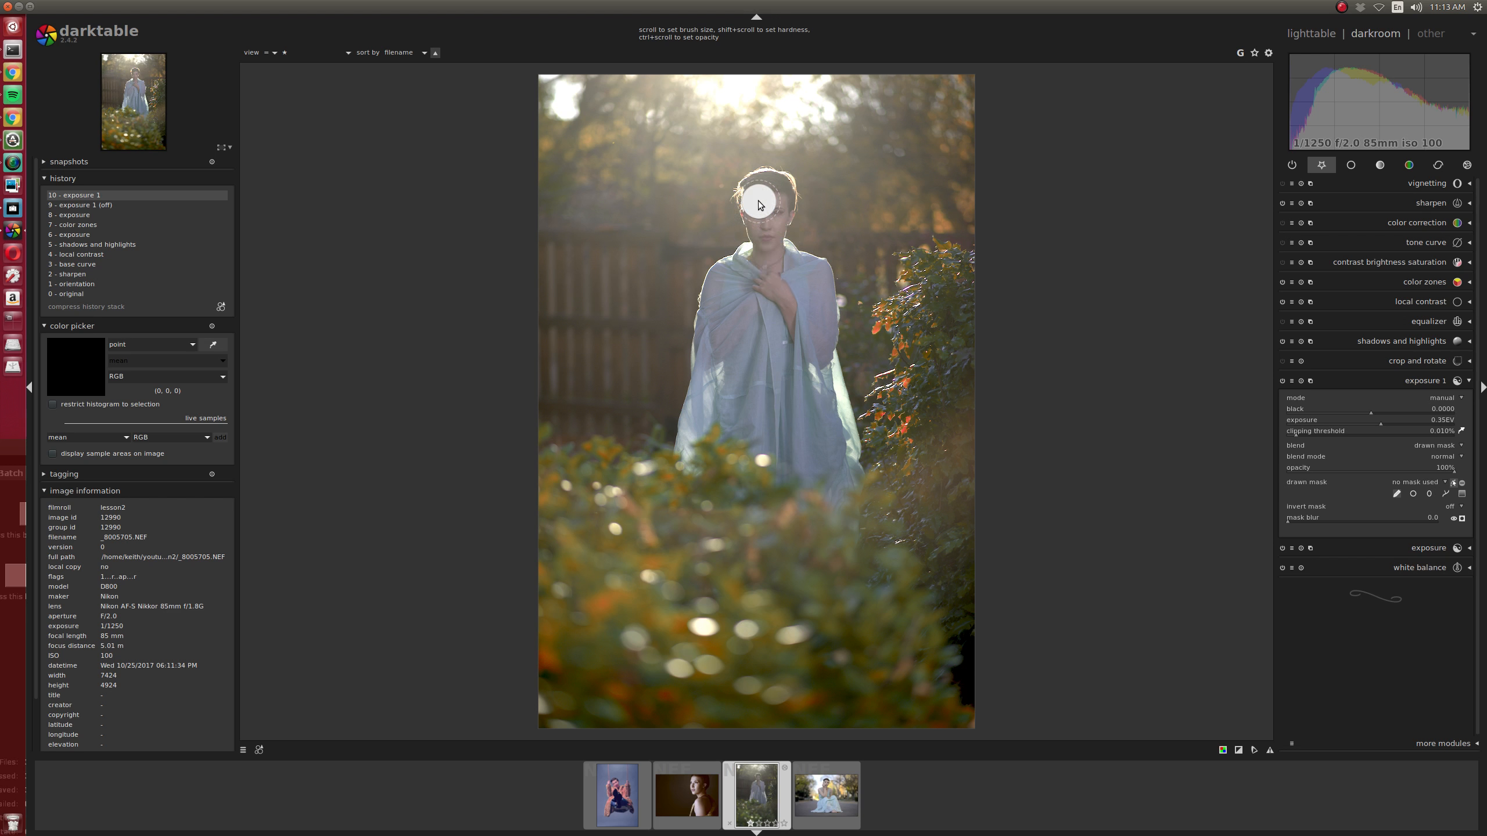
mouse_move(761, 198)
mouse_down()
mouse_move(776, 196)
mouse_move(768, 237)
mouse_move(760, 227)
mouse_move(772, 284)
mouse_up()
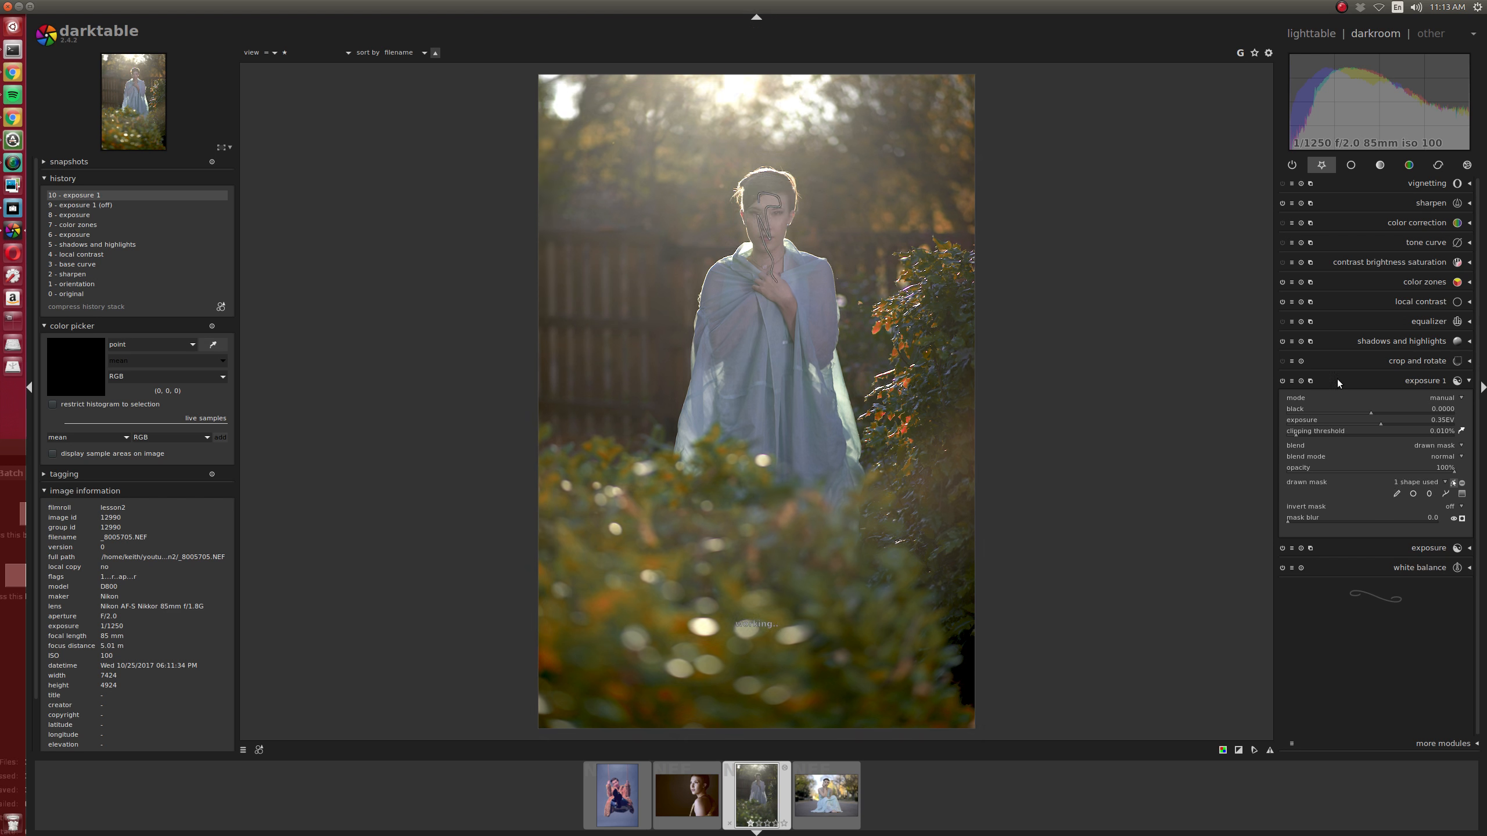
Try different exposure strengths on the brushed face area, settle on 0.22 EV, and collapse the second exposure instance
scroll(824, 220, up, 4)
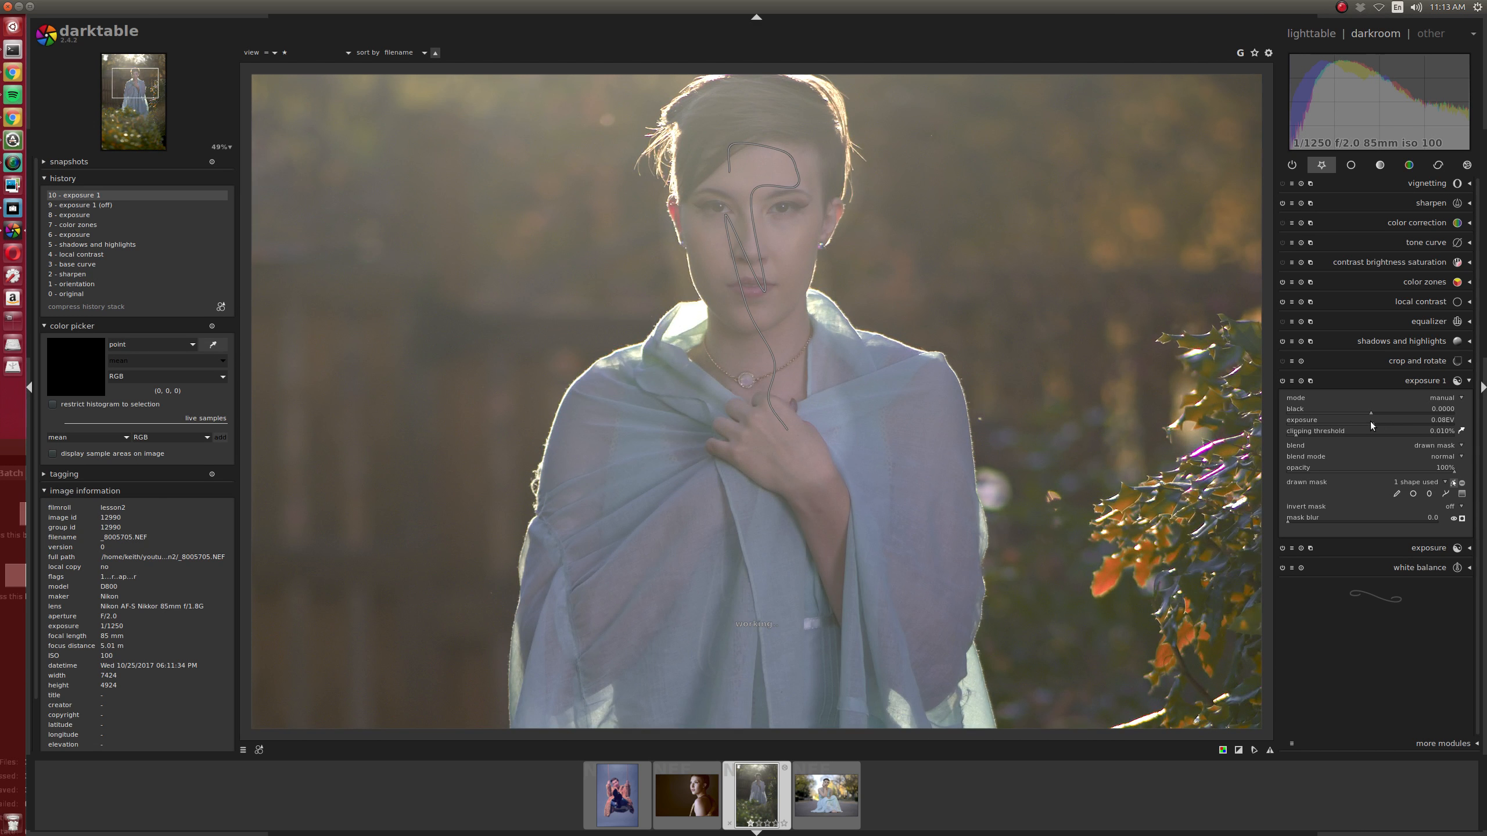
scroll(1347, 422, down, 1)
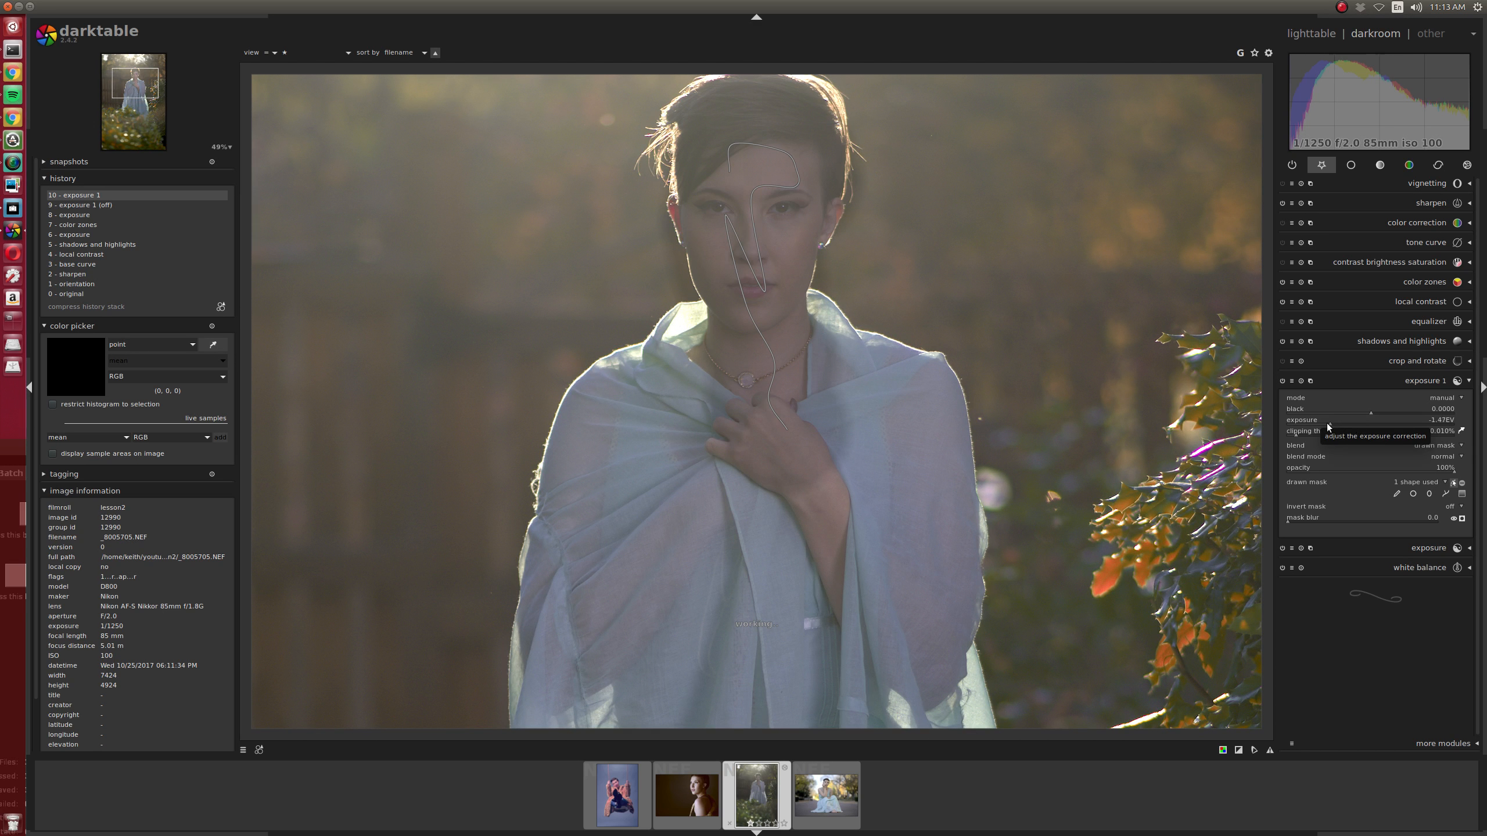
mouse_move(1326, 423)
mouse_down()
mouse_move(1298, 425)
mouse_move(1378, 428)
mouse_up()
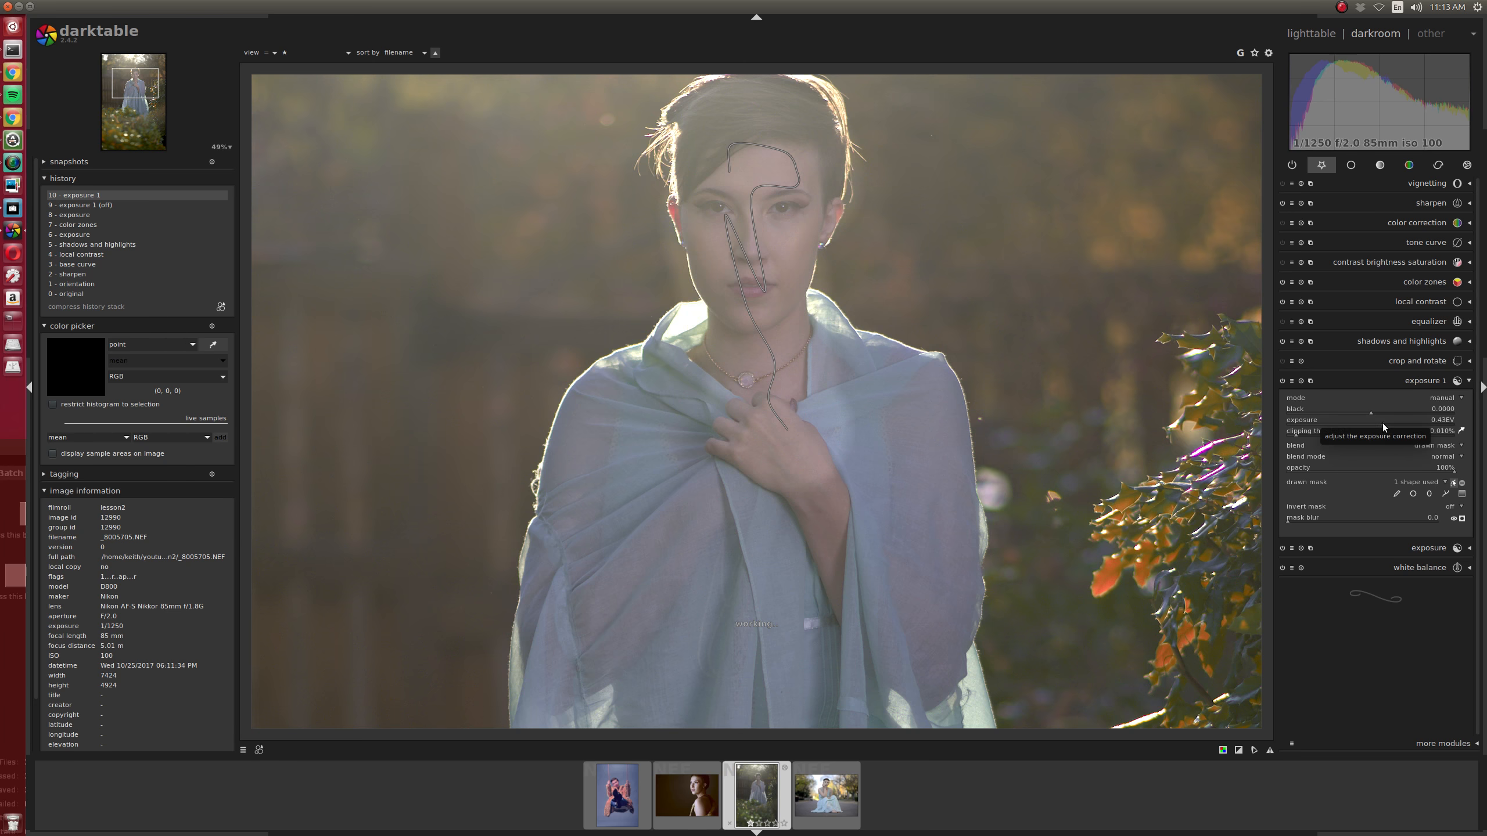
drag(1373, 424, 1378, 423)
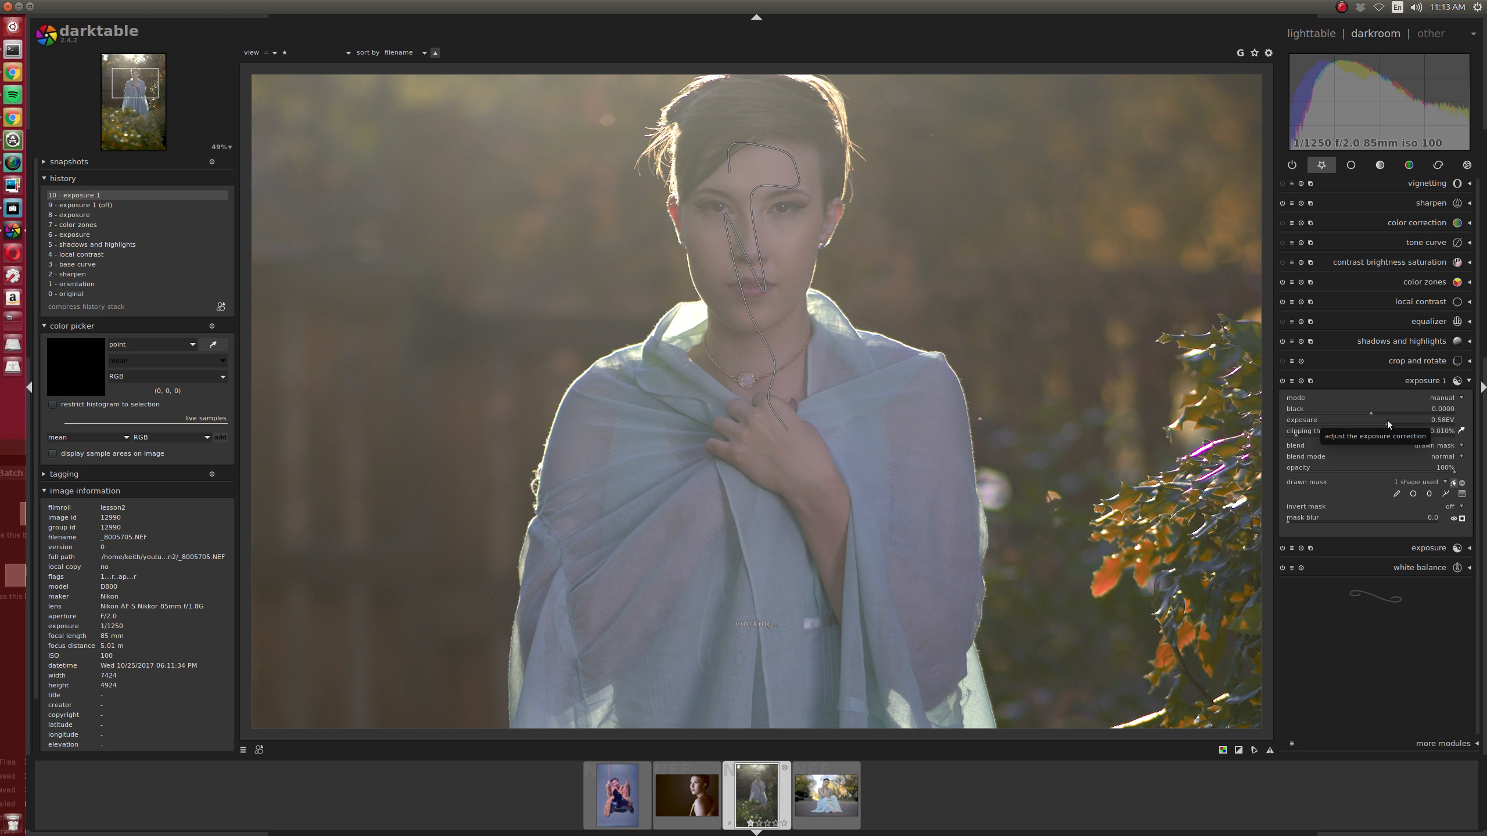
scroll(1396, 420, up, 1)
drag(1395, 420, 1394, 425)
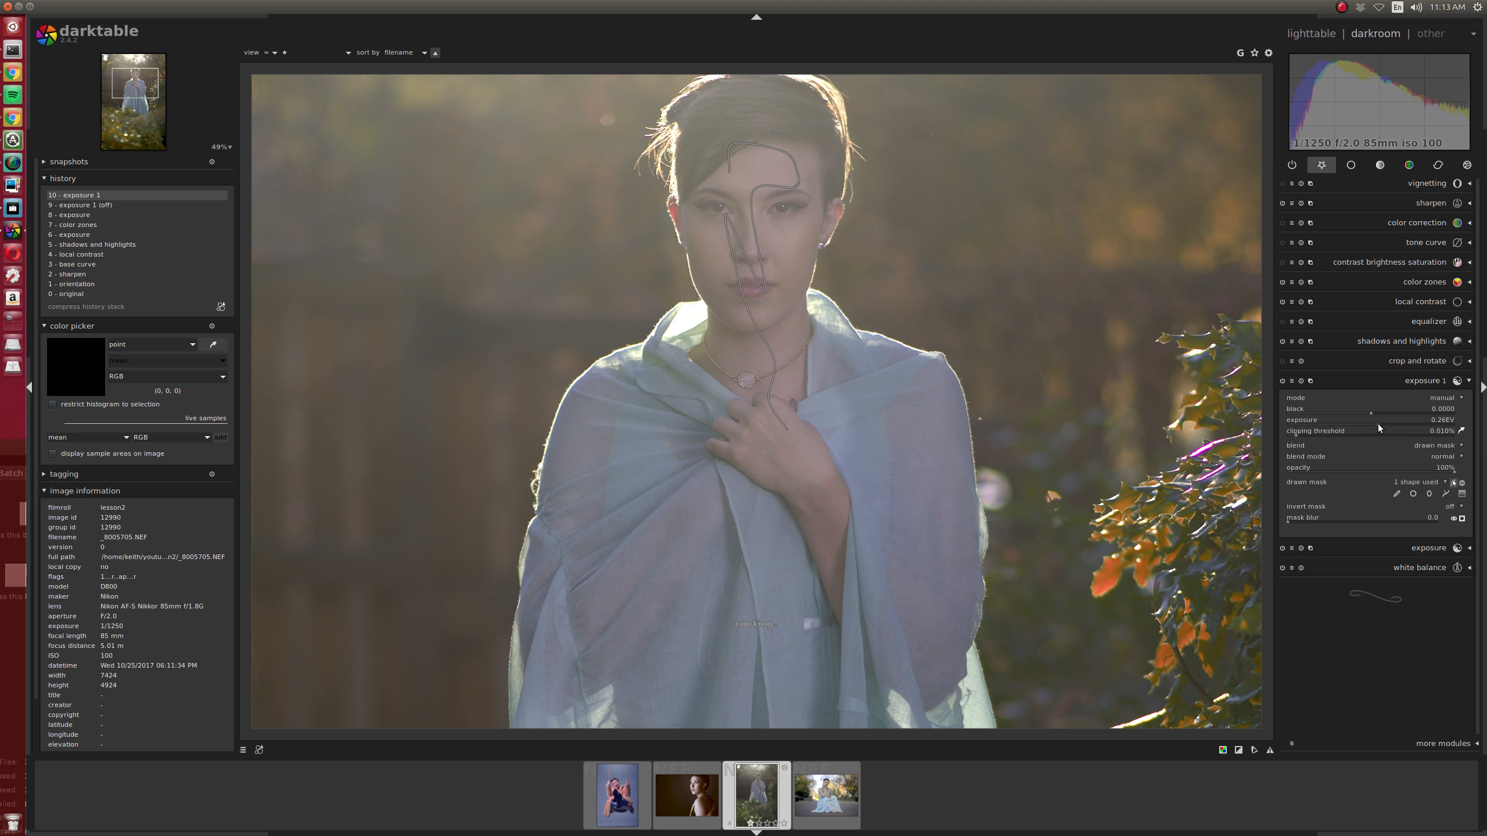
scroll(1379, 424, up, 1)
scroll(862, 499, down, 2)
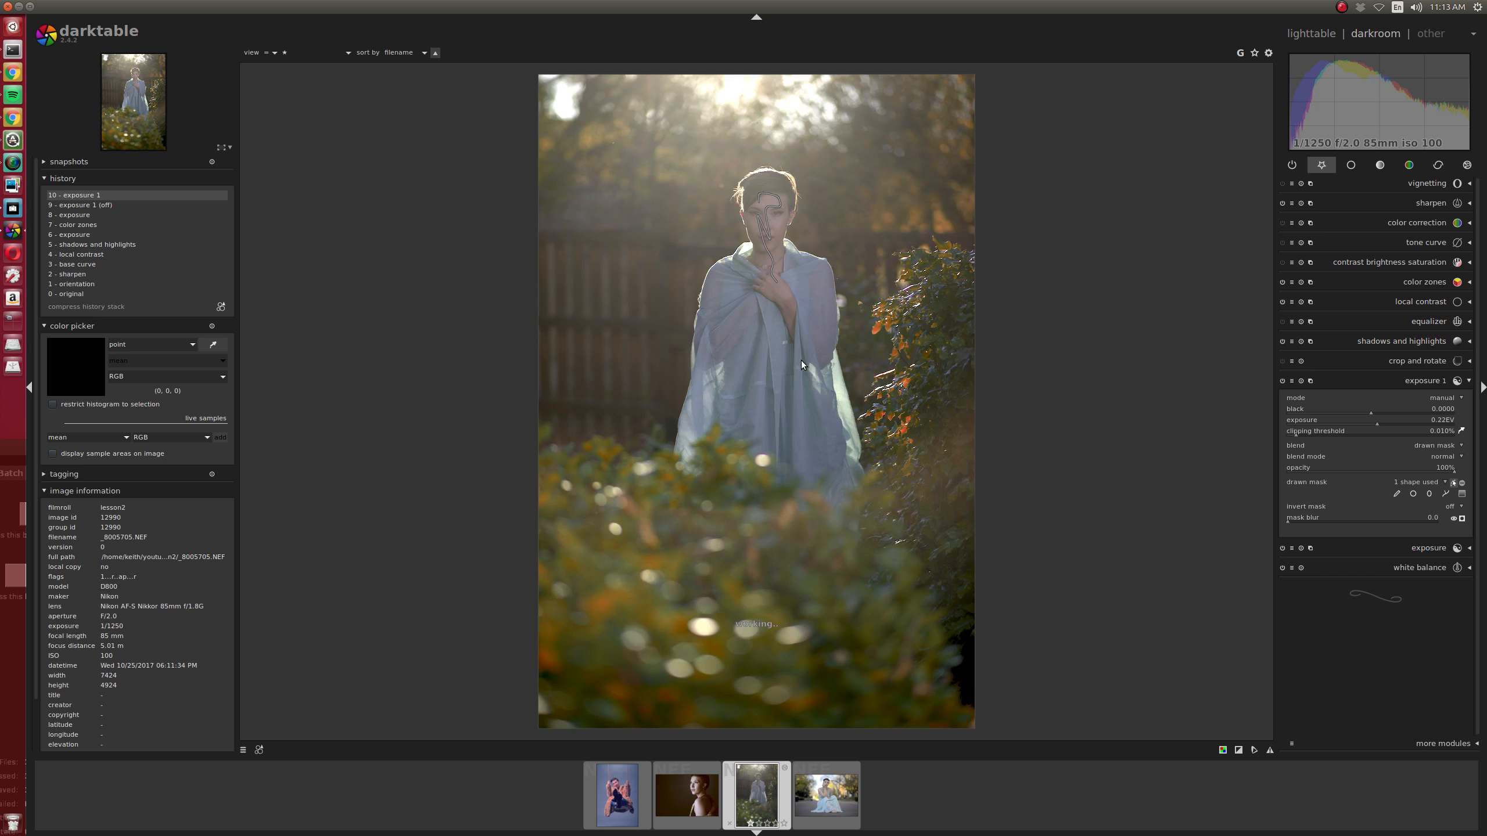
scroll(772, 160, up, 2)
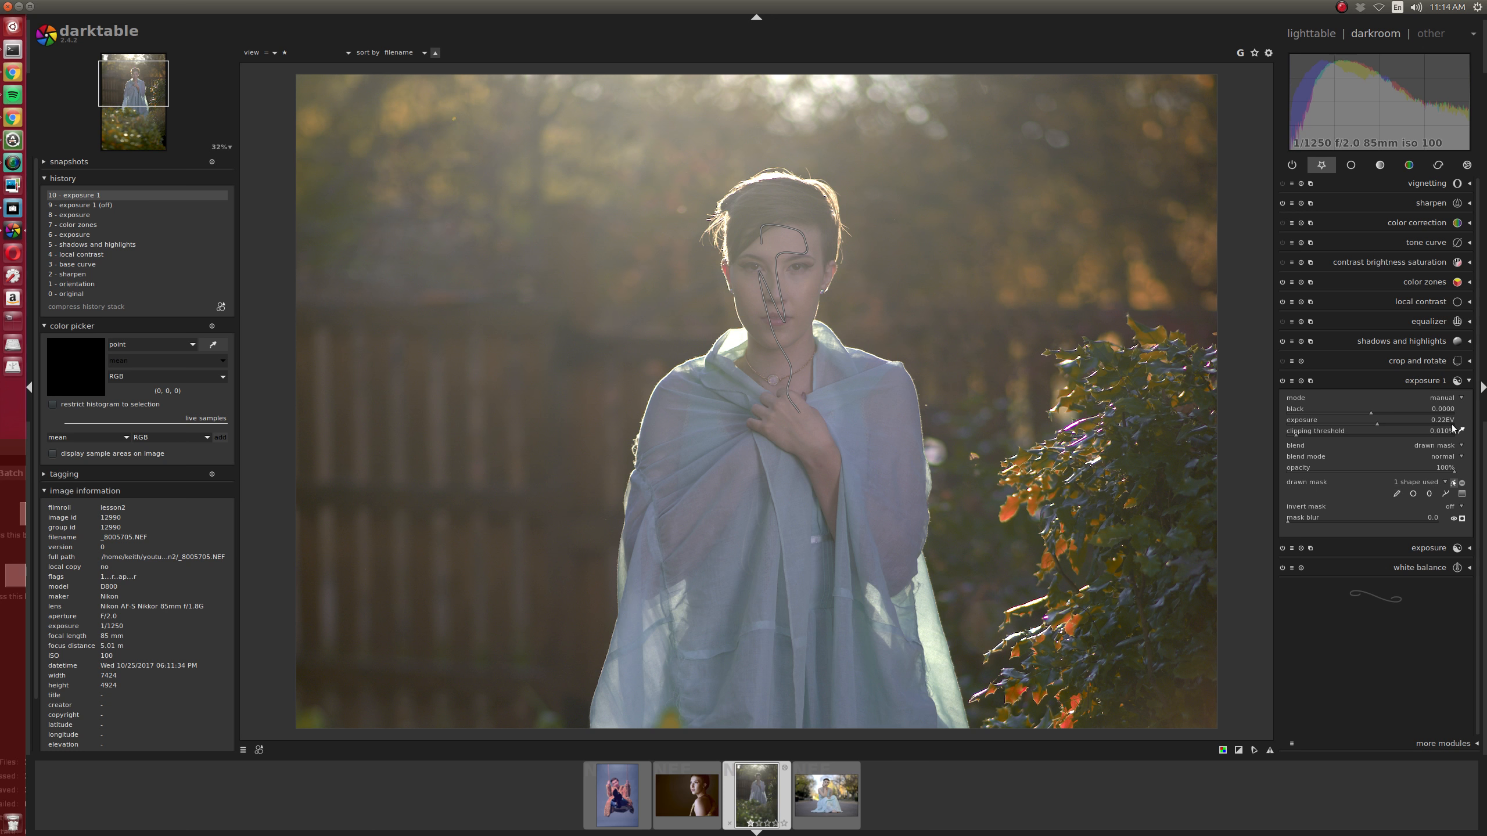
click(1424, 381)
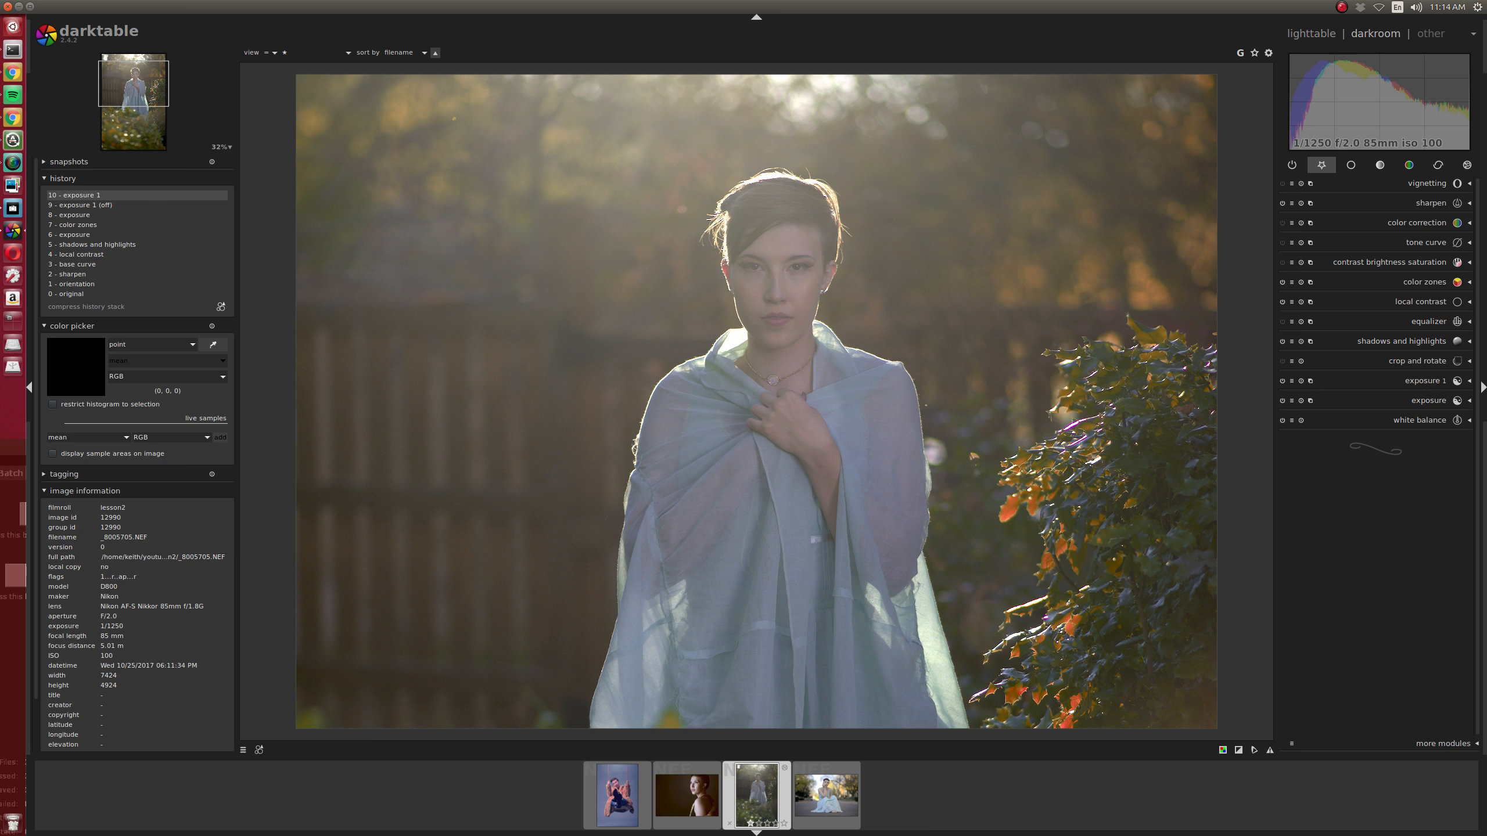
Open the dark studio portrait and raise its exposure to 1.61 EV, using the overexposure indicator to check for clipping
click(704, 803)
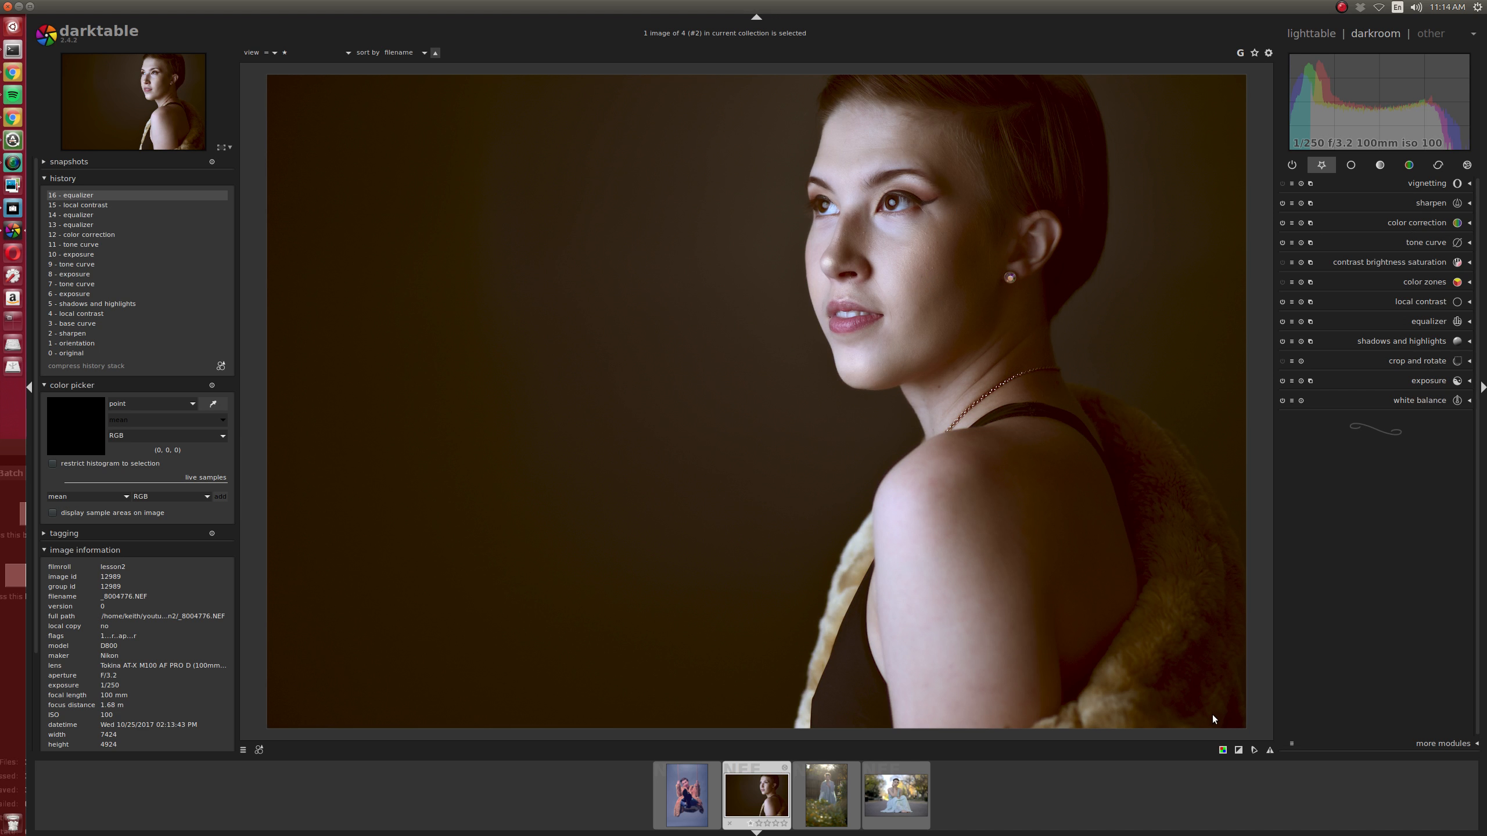
click(1238, 753)
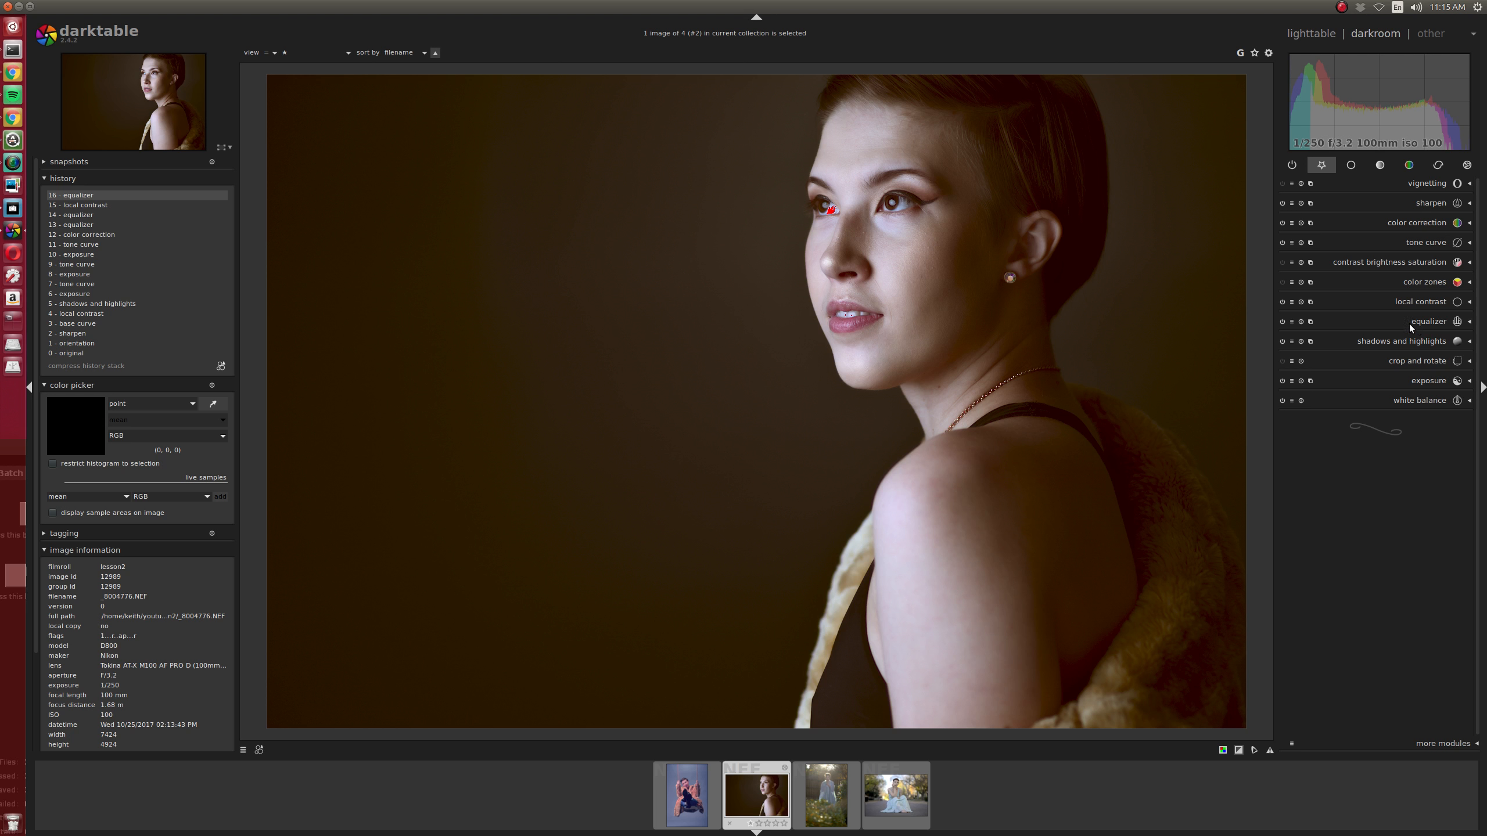
click(1420, 382)
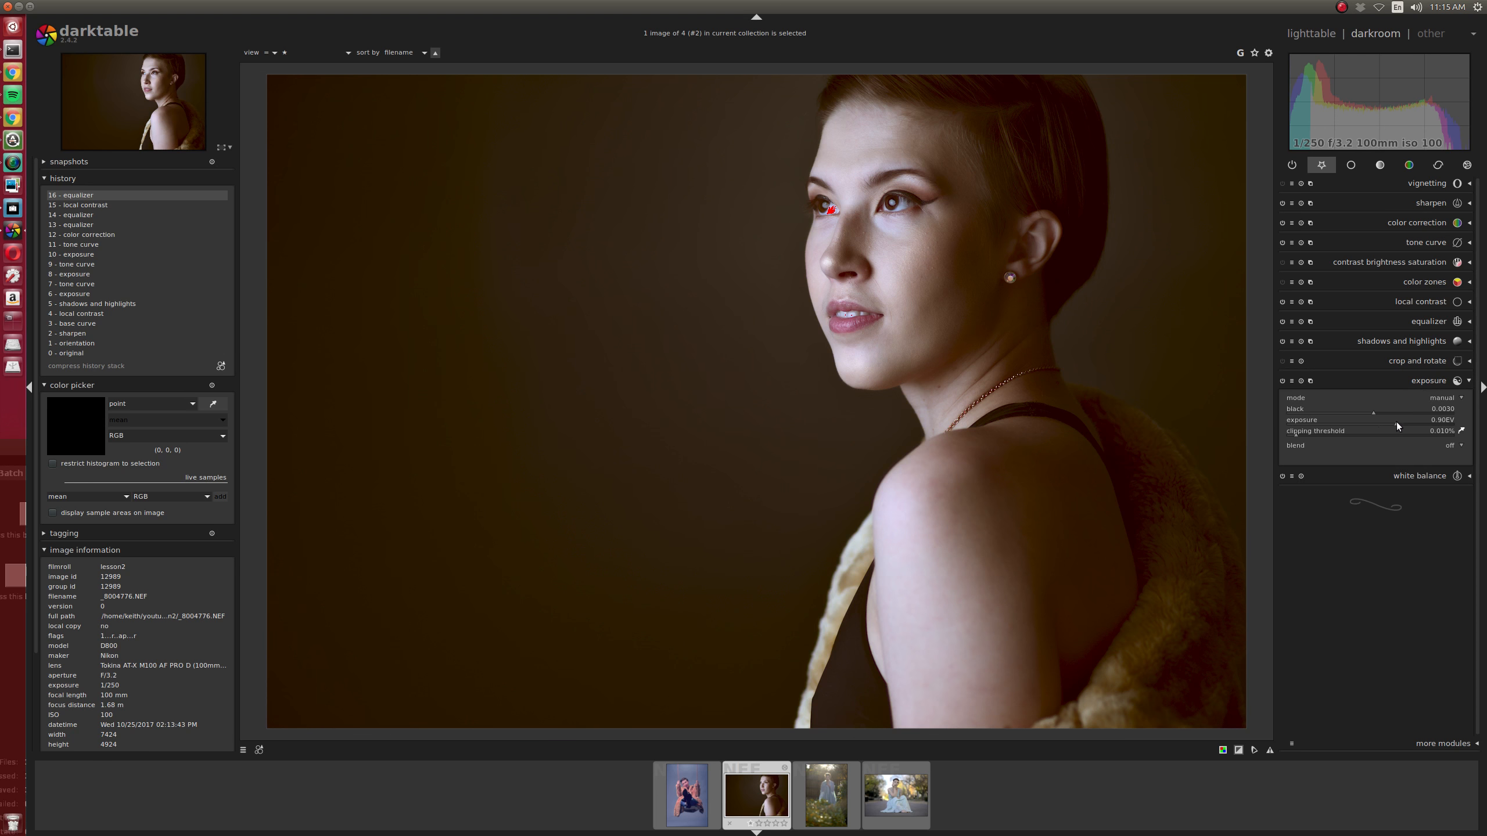
drag(1396, 421, 1417, 421)
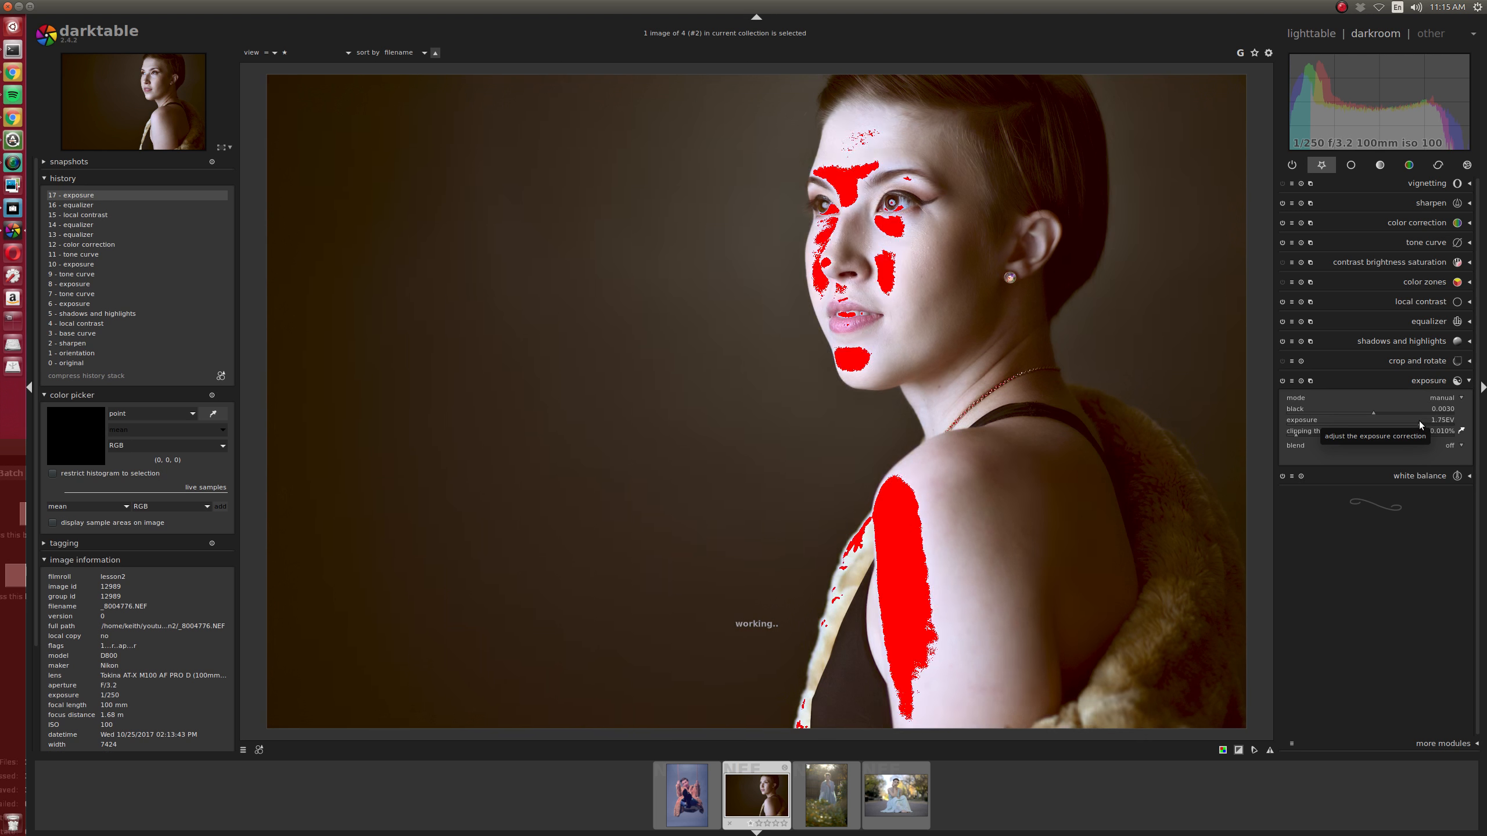
scroll(1422, 420, up, 2)
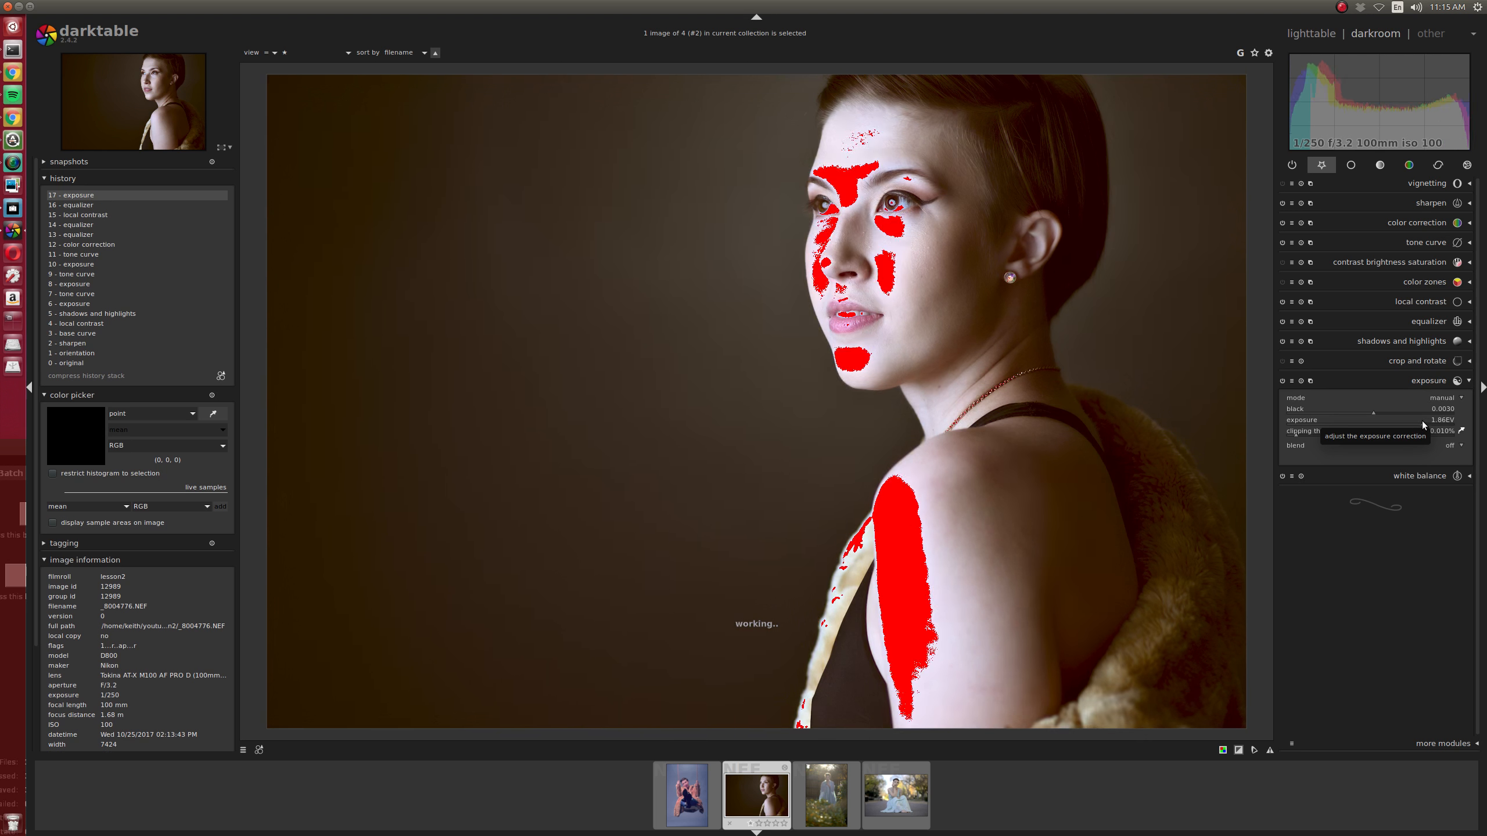
drag(1418, 420, 1415, 418)
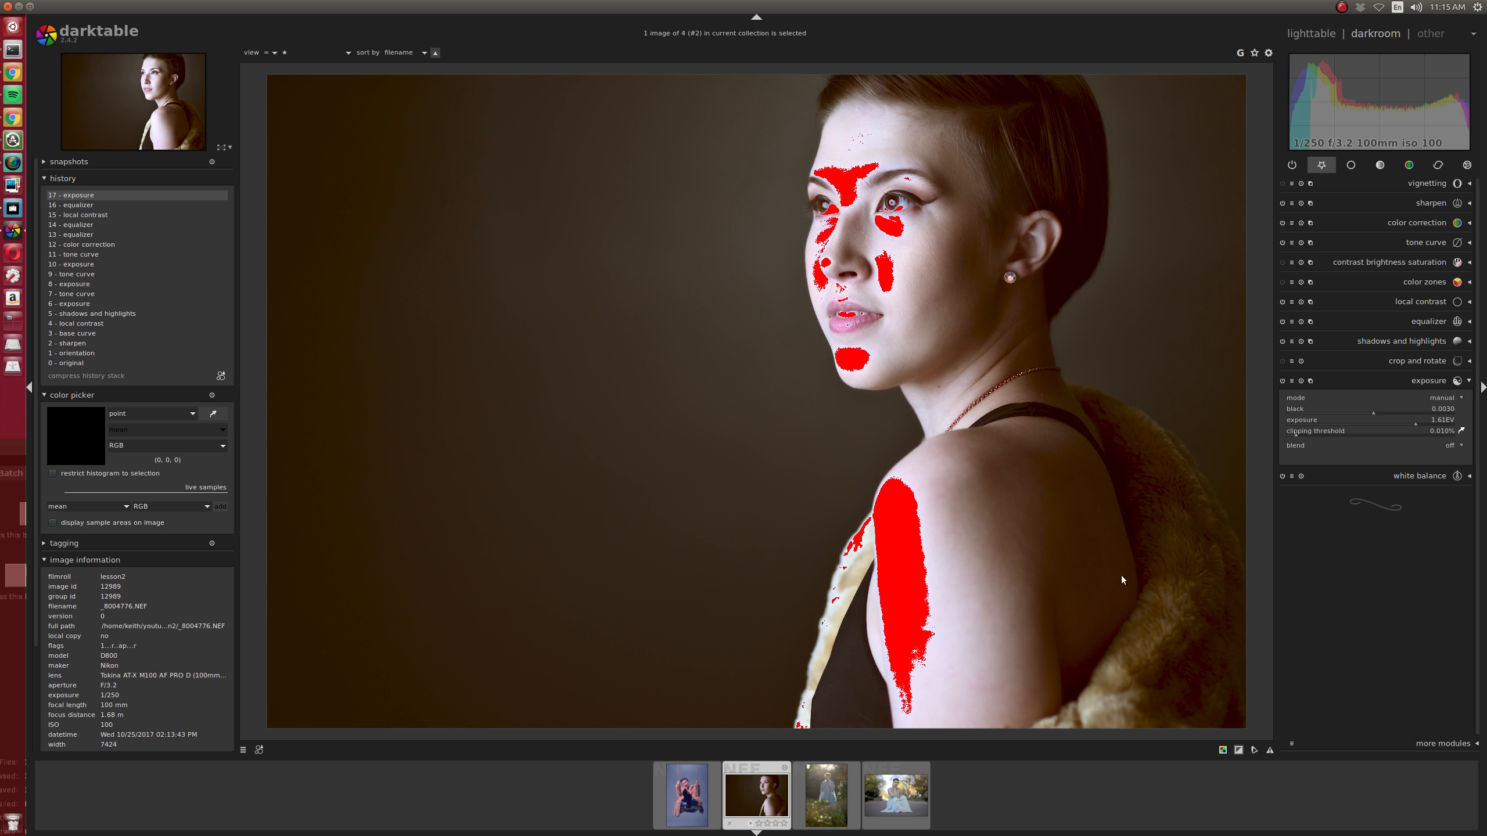
click(1238, 750)
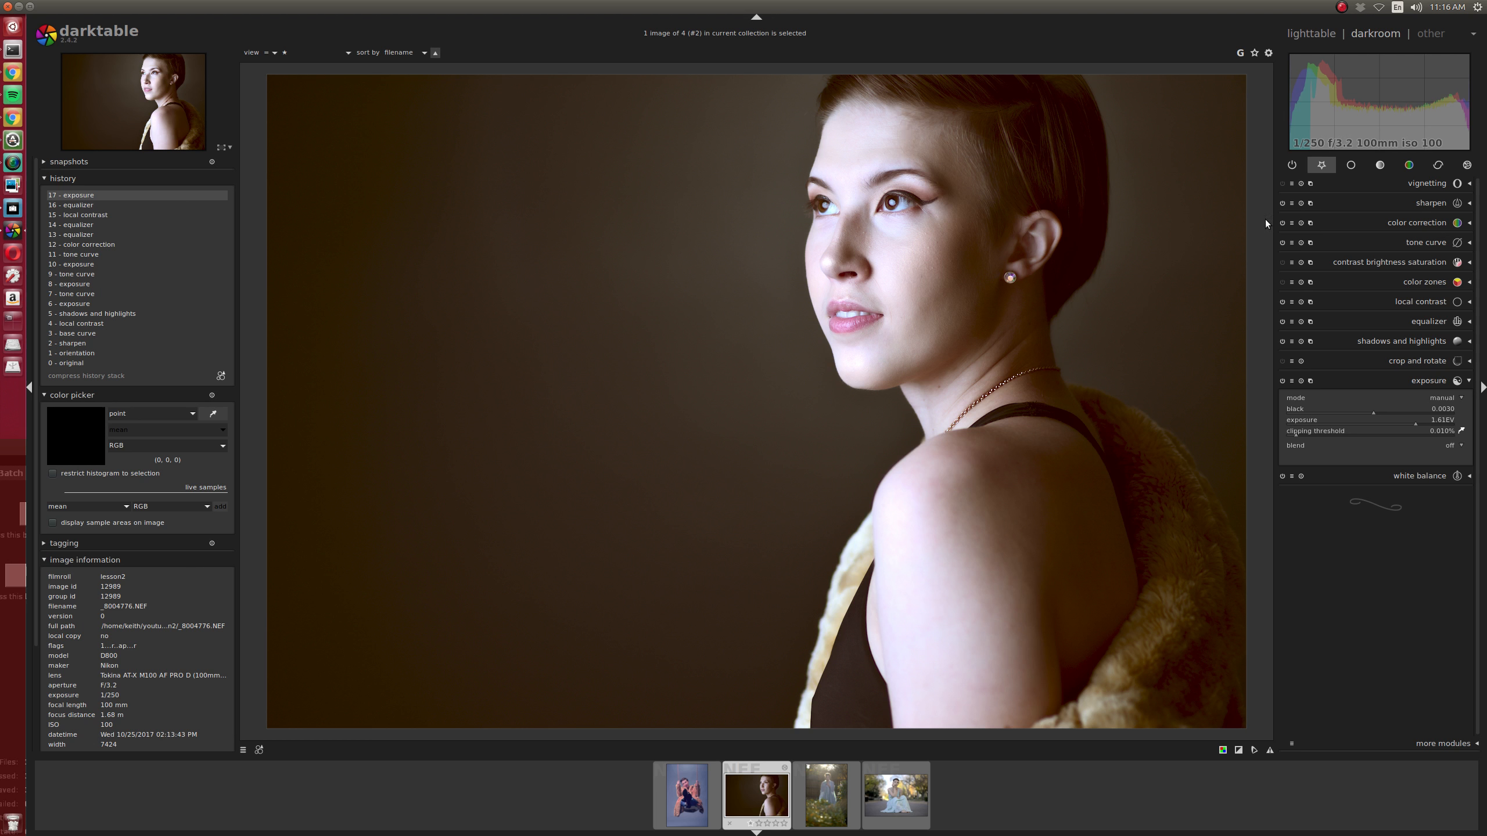
Create a new instance of the exposure module on the studio portrait and set its blending to parametric mask
click(1310, 380)
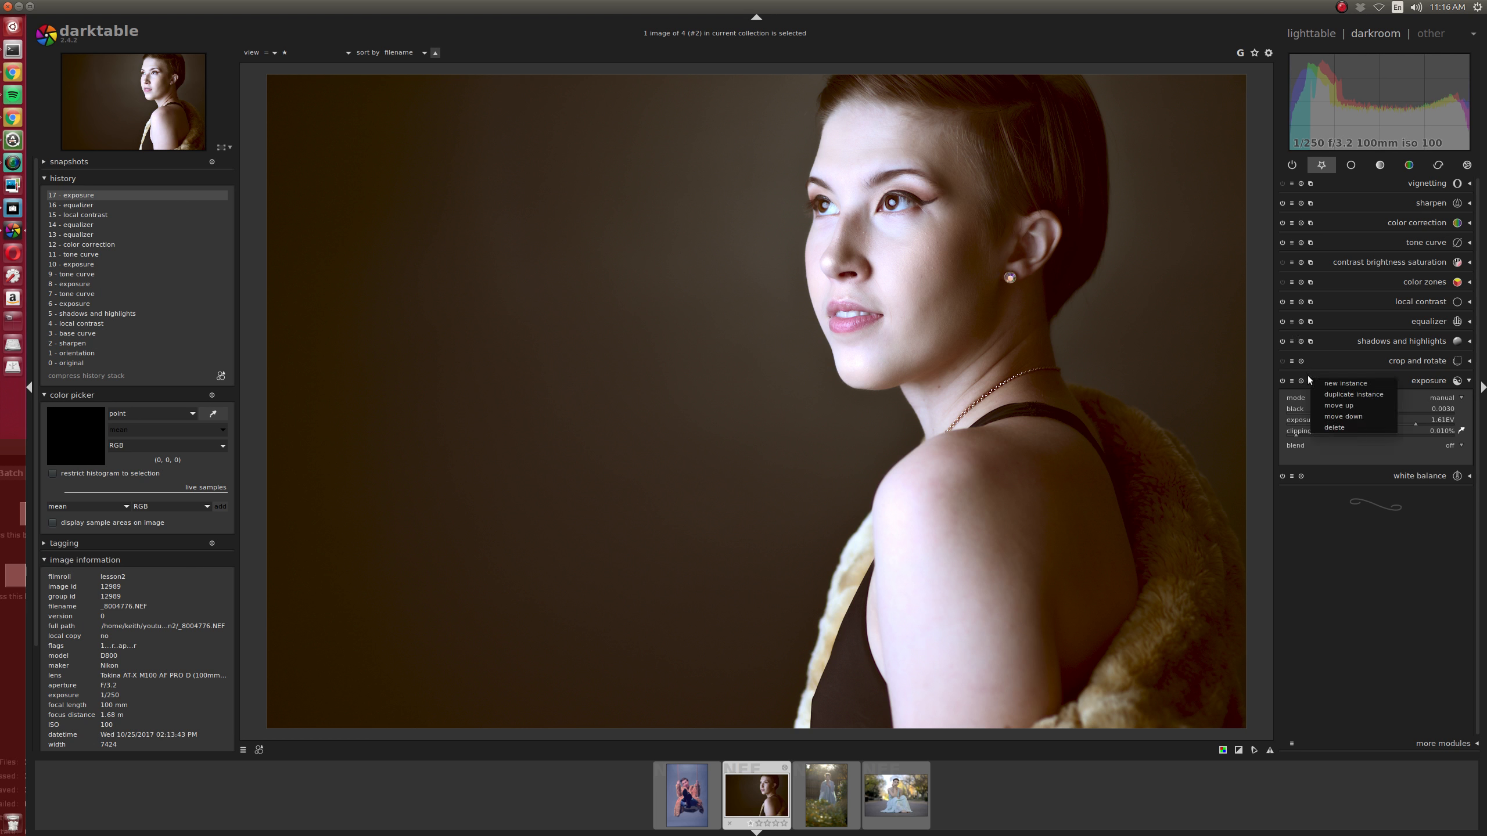
click(1349, 386)
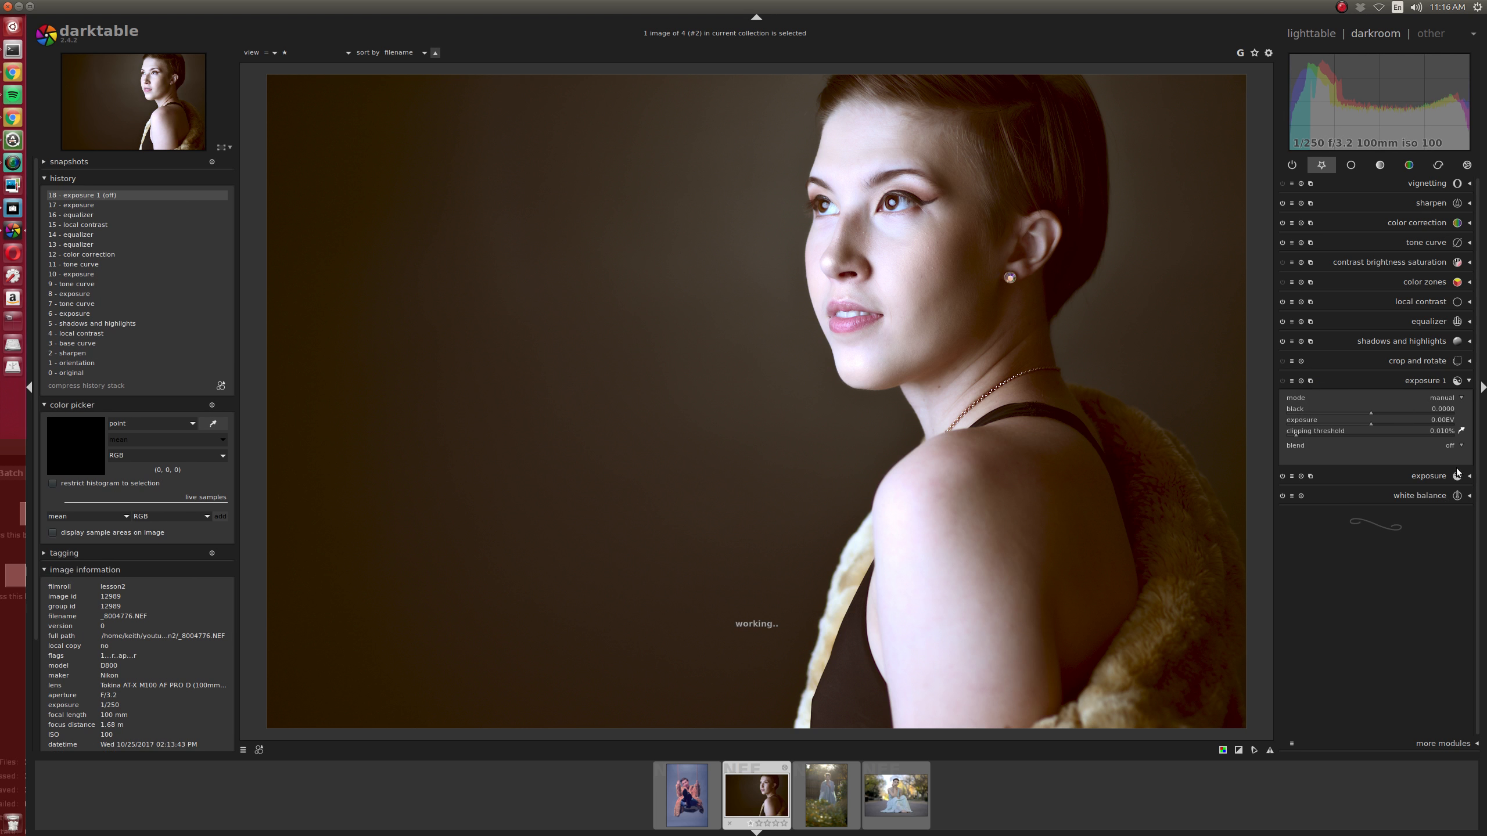
click(1455, 446)
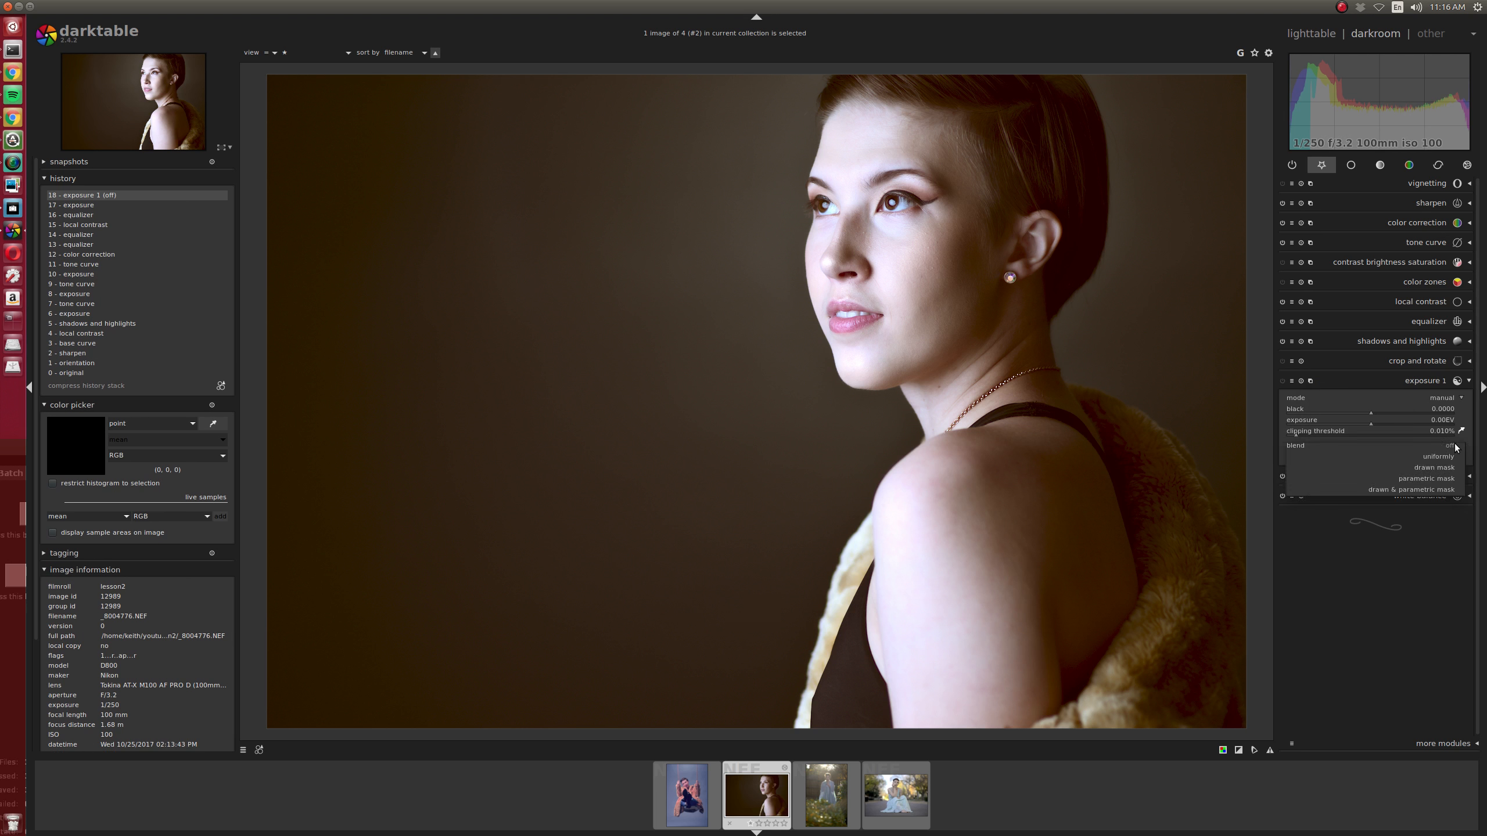
click(1452, 479)
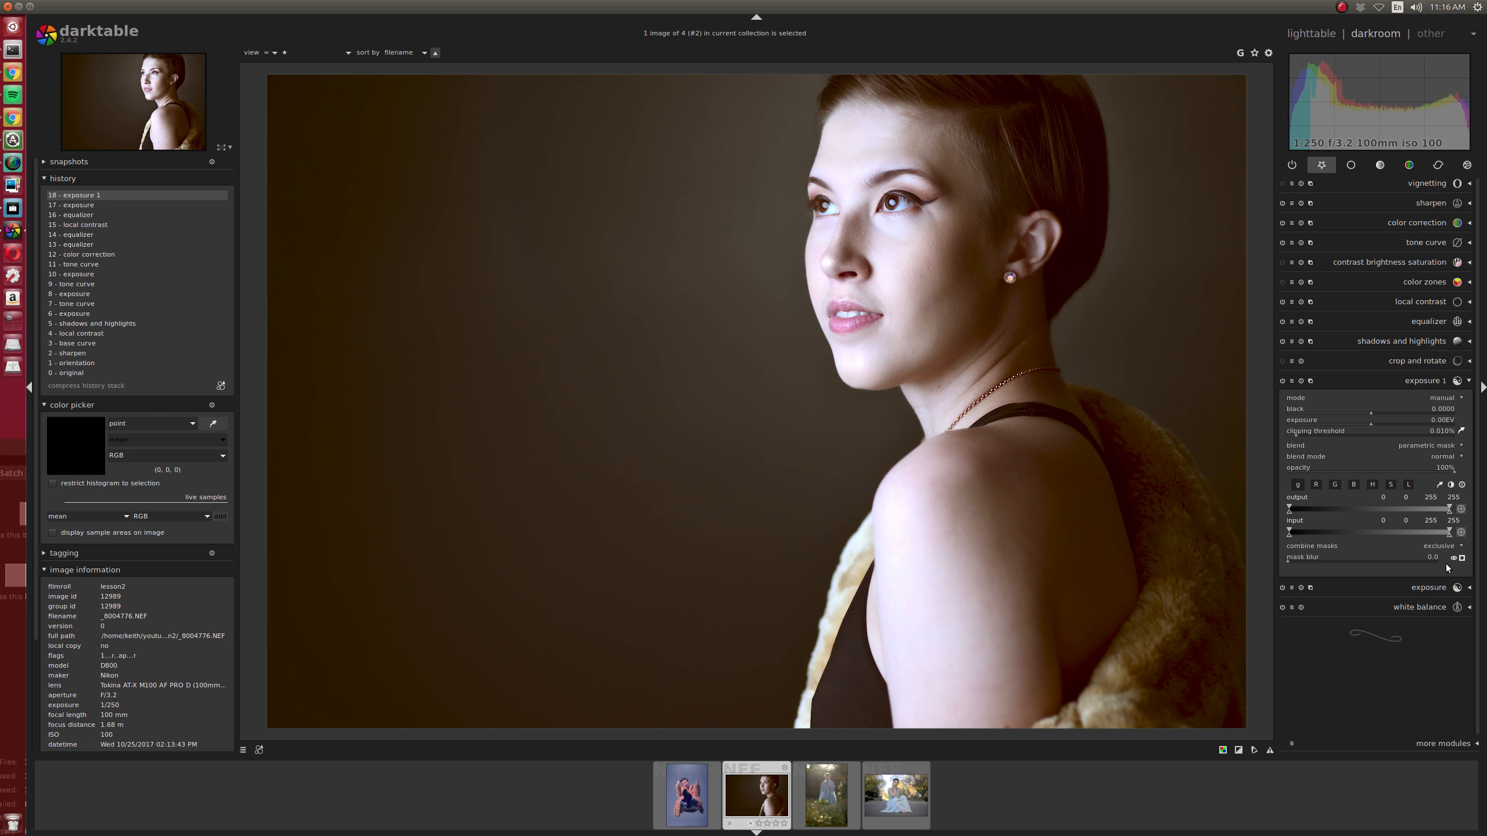
With the mask displayed, restrict the input range to highlights at 146, 164, 255, 255 and set the mask blur to 28.8
click(1463, 558)
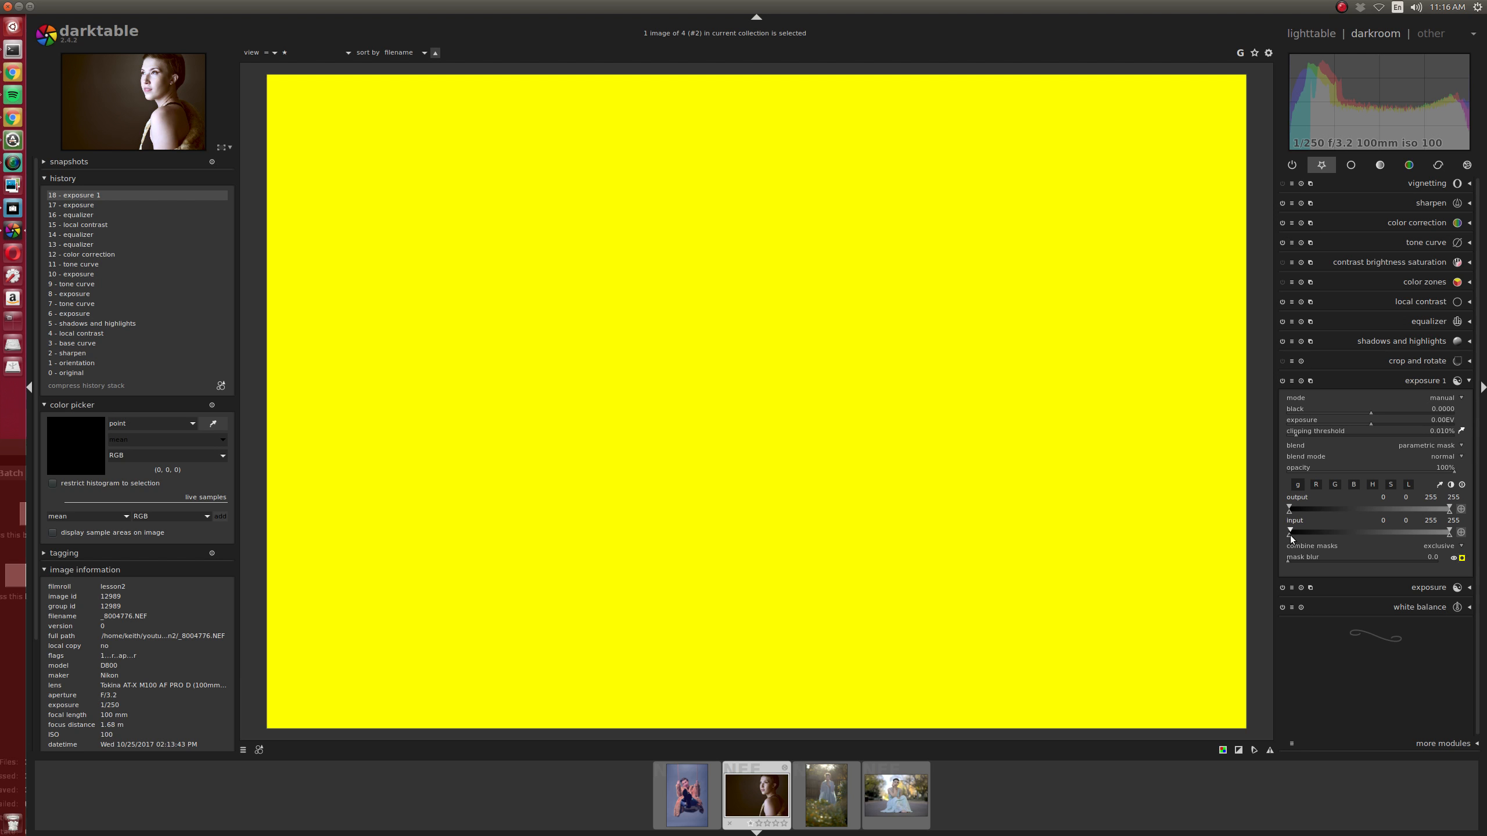
drag(1290, 535, 1306, 535)
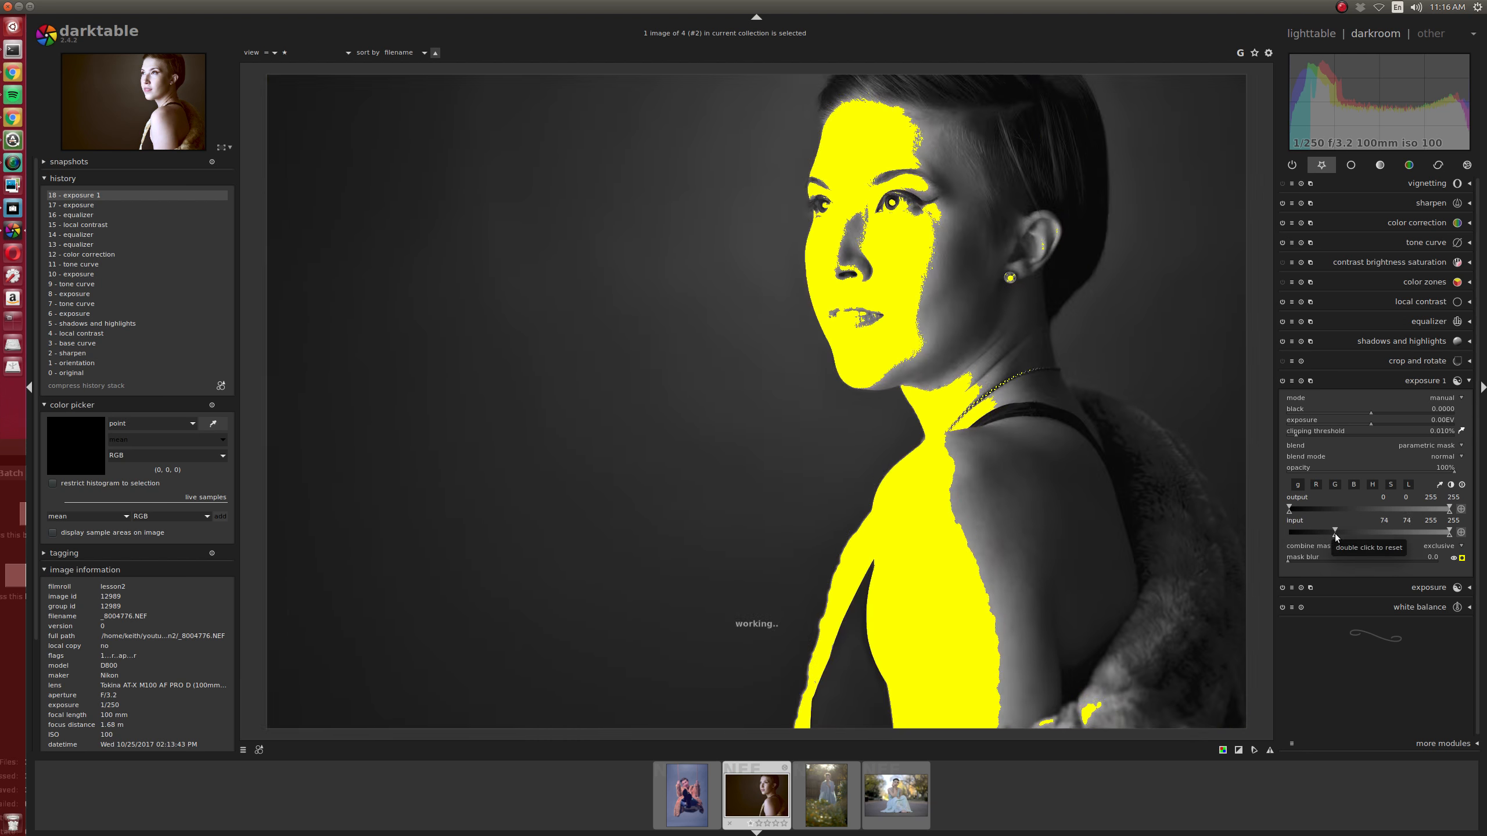
drag(1340, 534, 1342, 535)
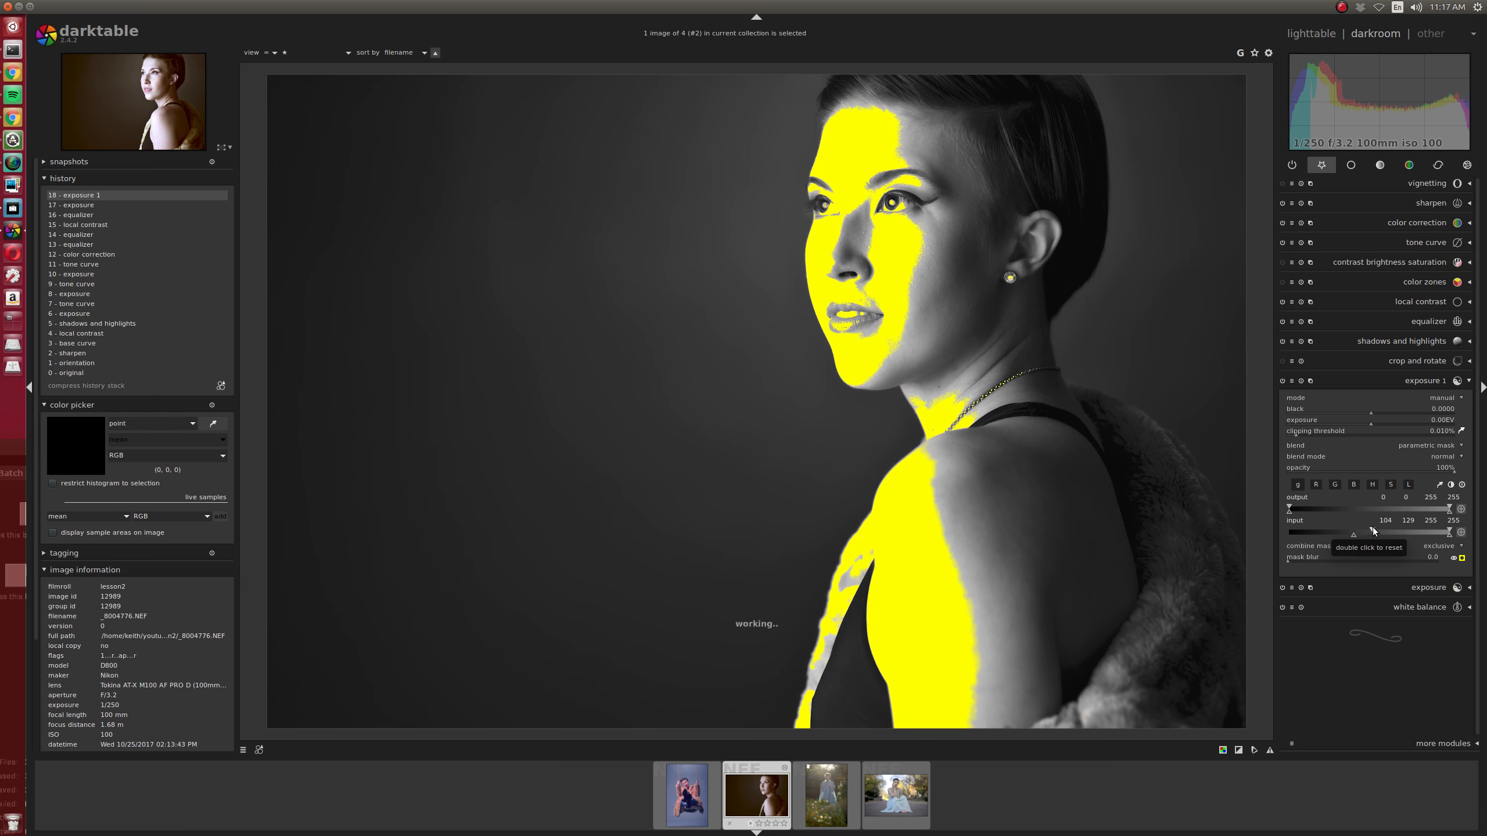
drag(1373, 531, 1388, 527)
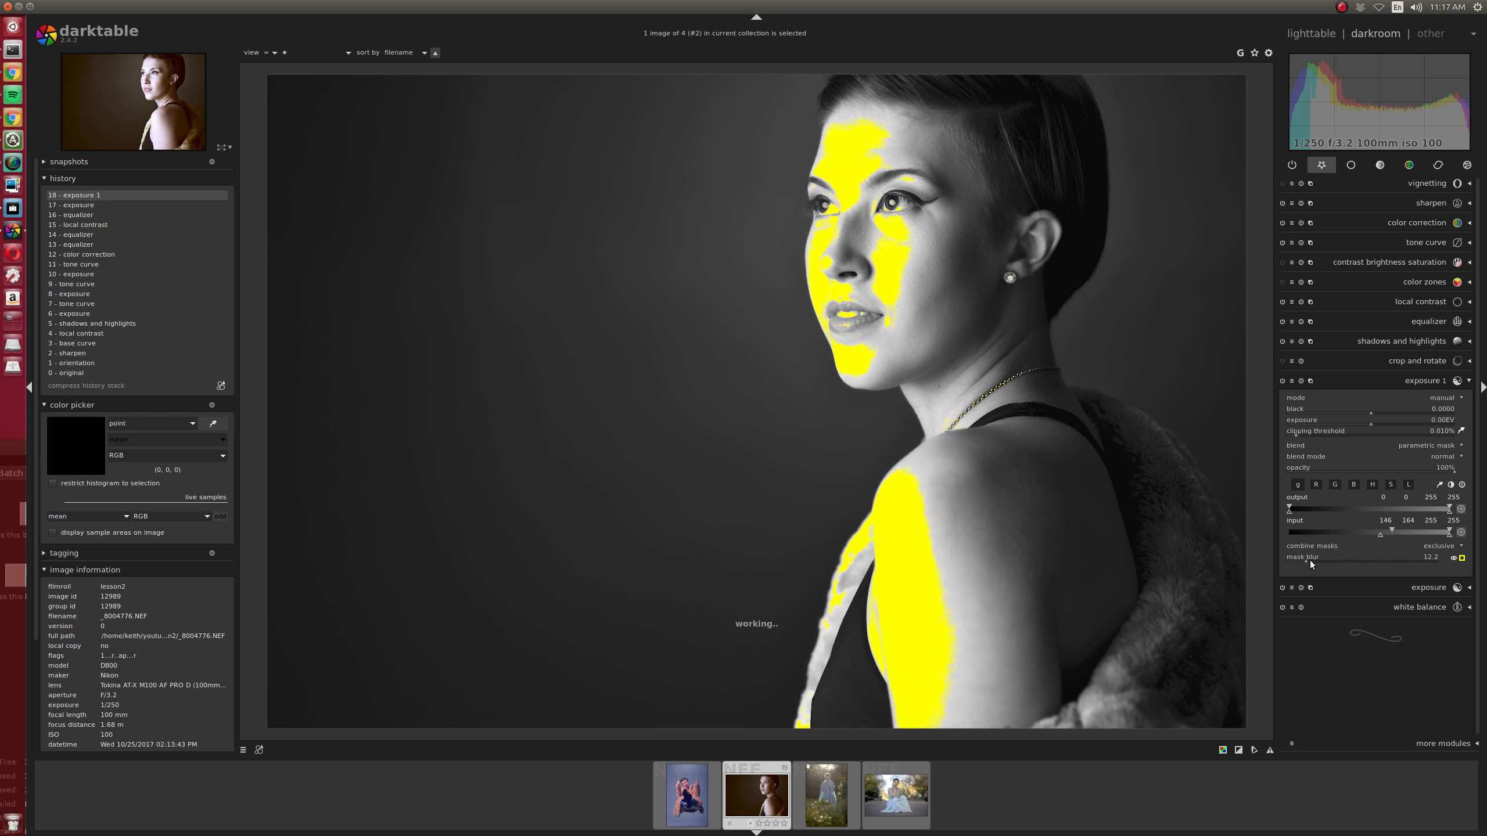
drag(1311, 560, 1313, 560)
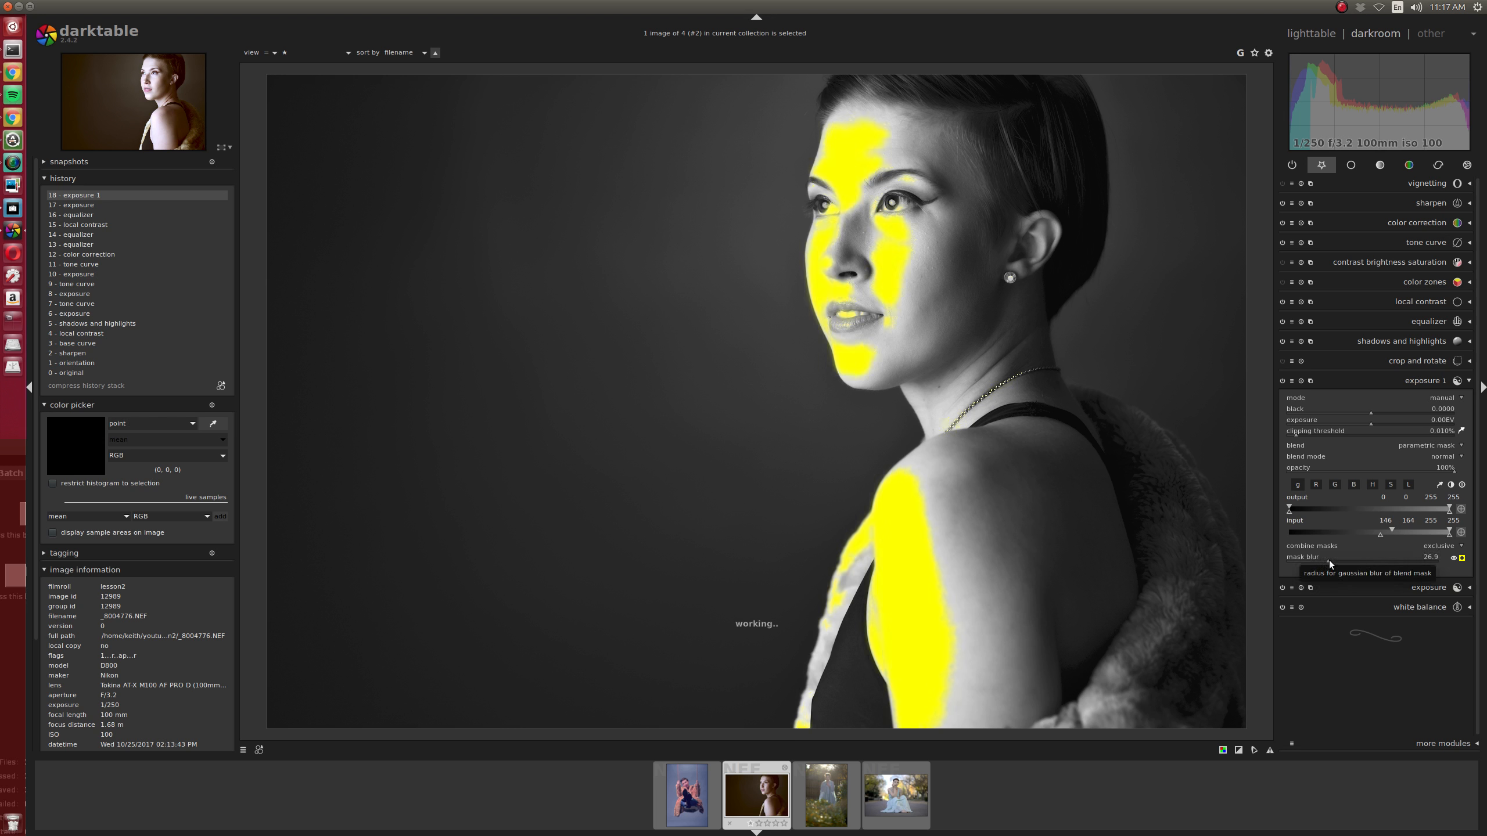
drag(1328, 560, 1331, 560)
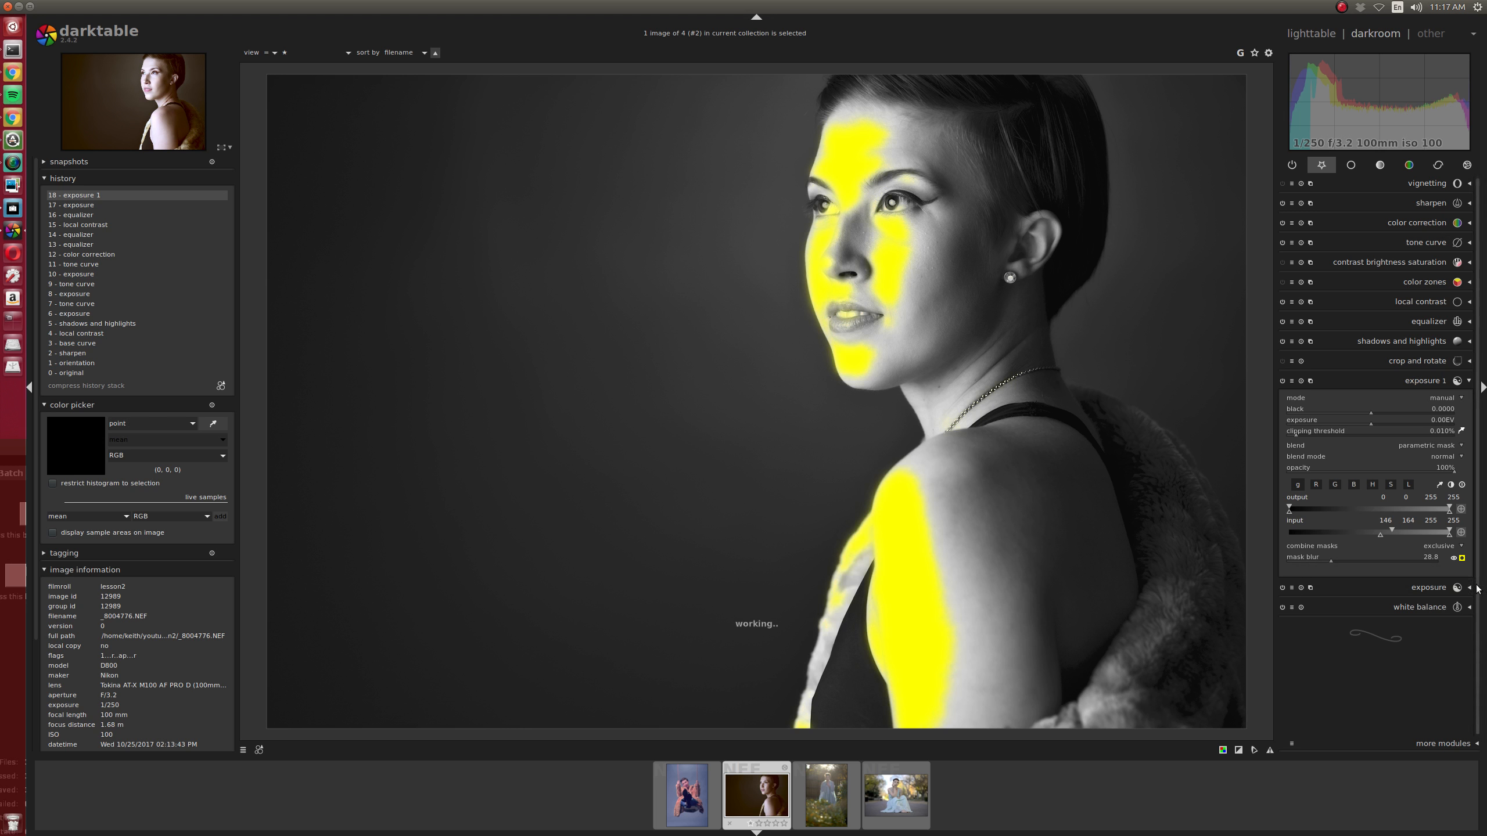
click(1462, 558)
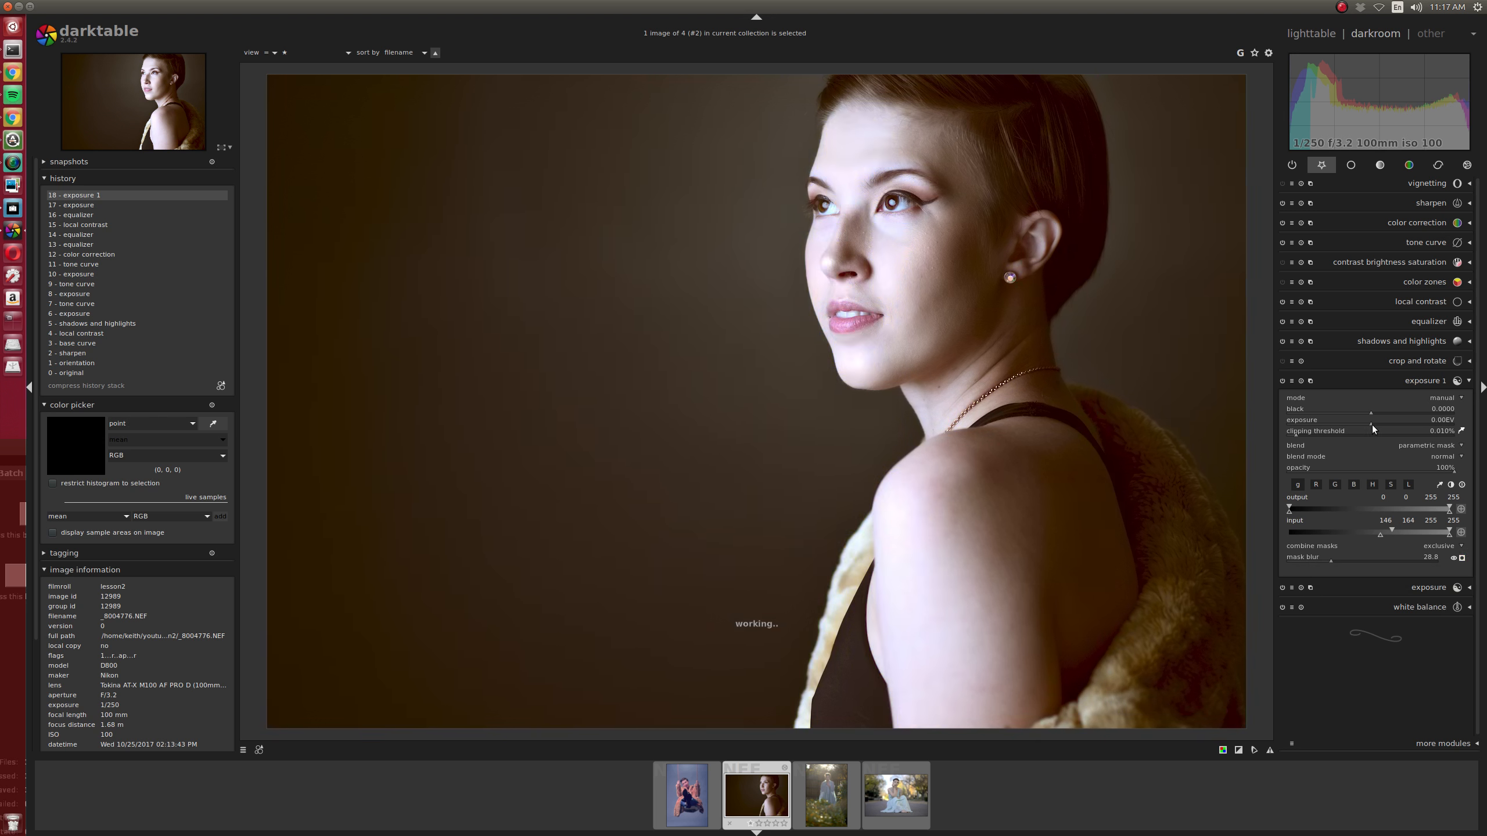
Lower the exposure of the highlight-masked instance to -2.09 EV
scroll(1370, 424, up, 1)
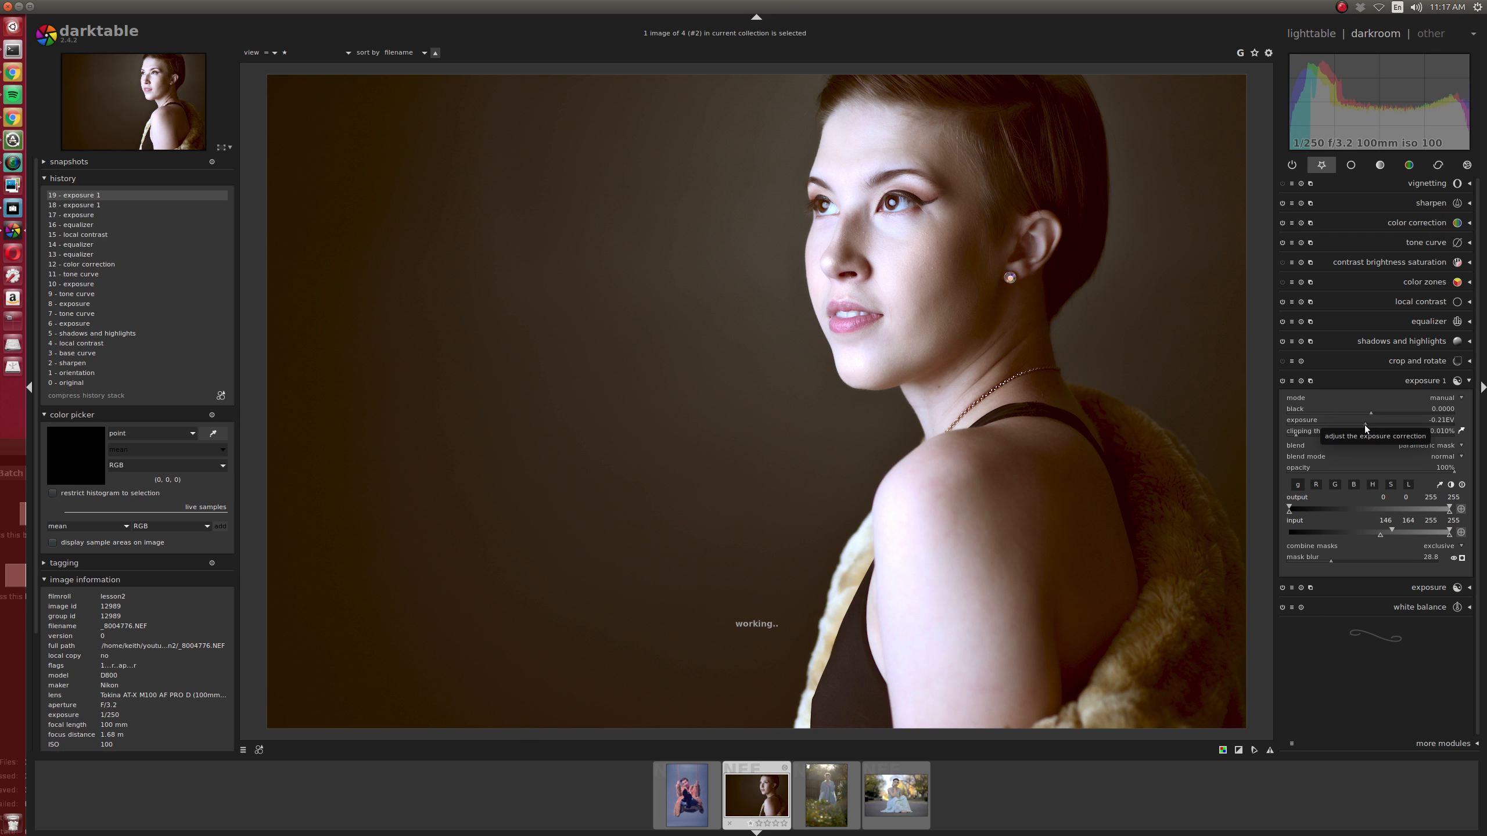
drag(1364, 425, 1361, 425)
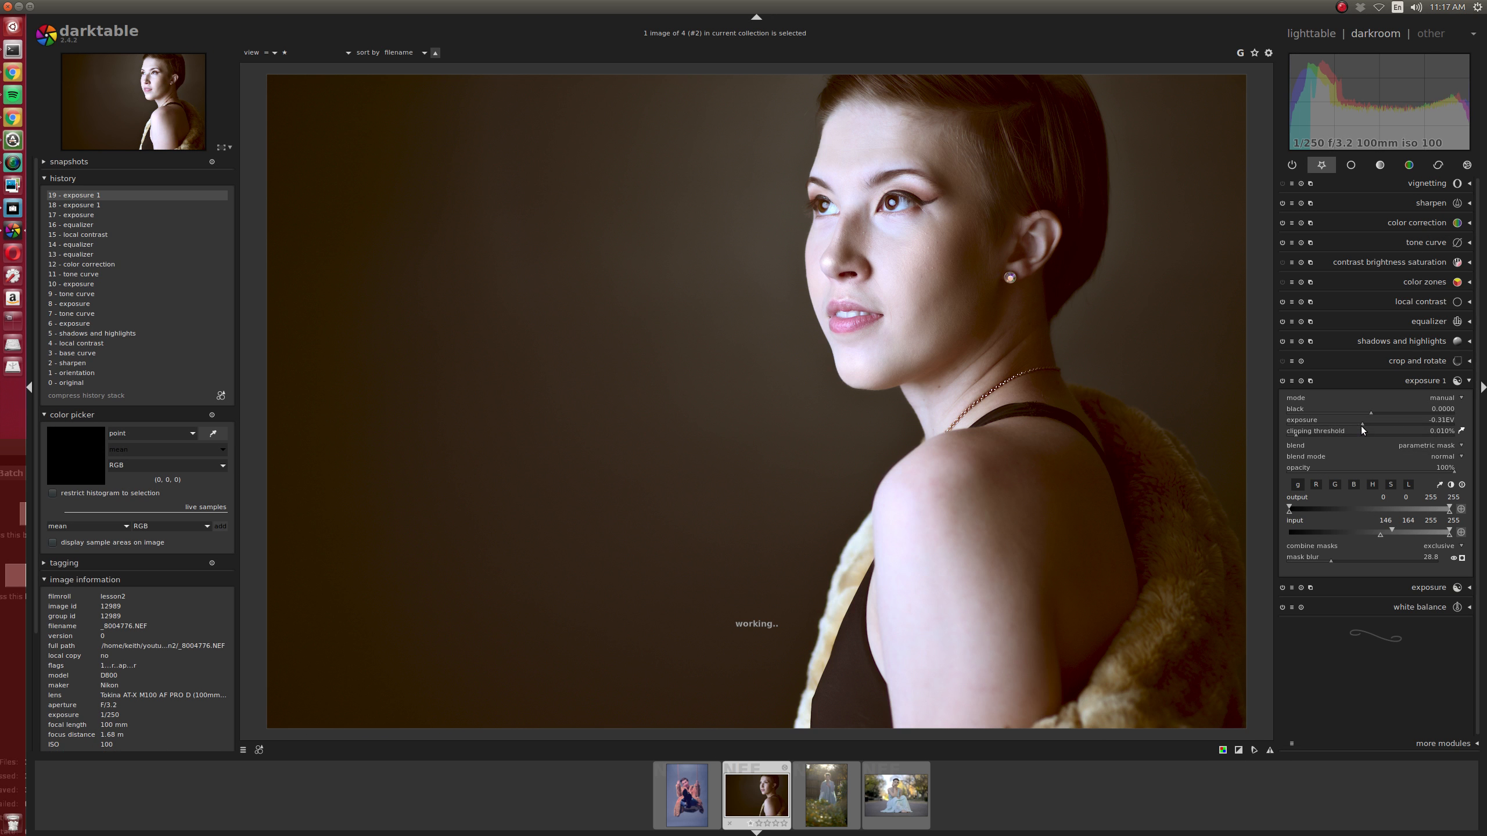
scroll(1361, 431, up, 1)
drag(1336, 429, 1311, 425)
scroll(1313, 424, down, 1)
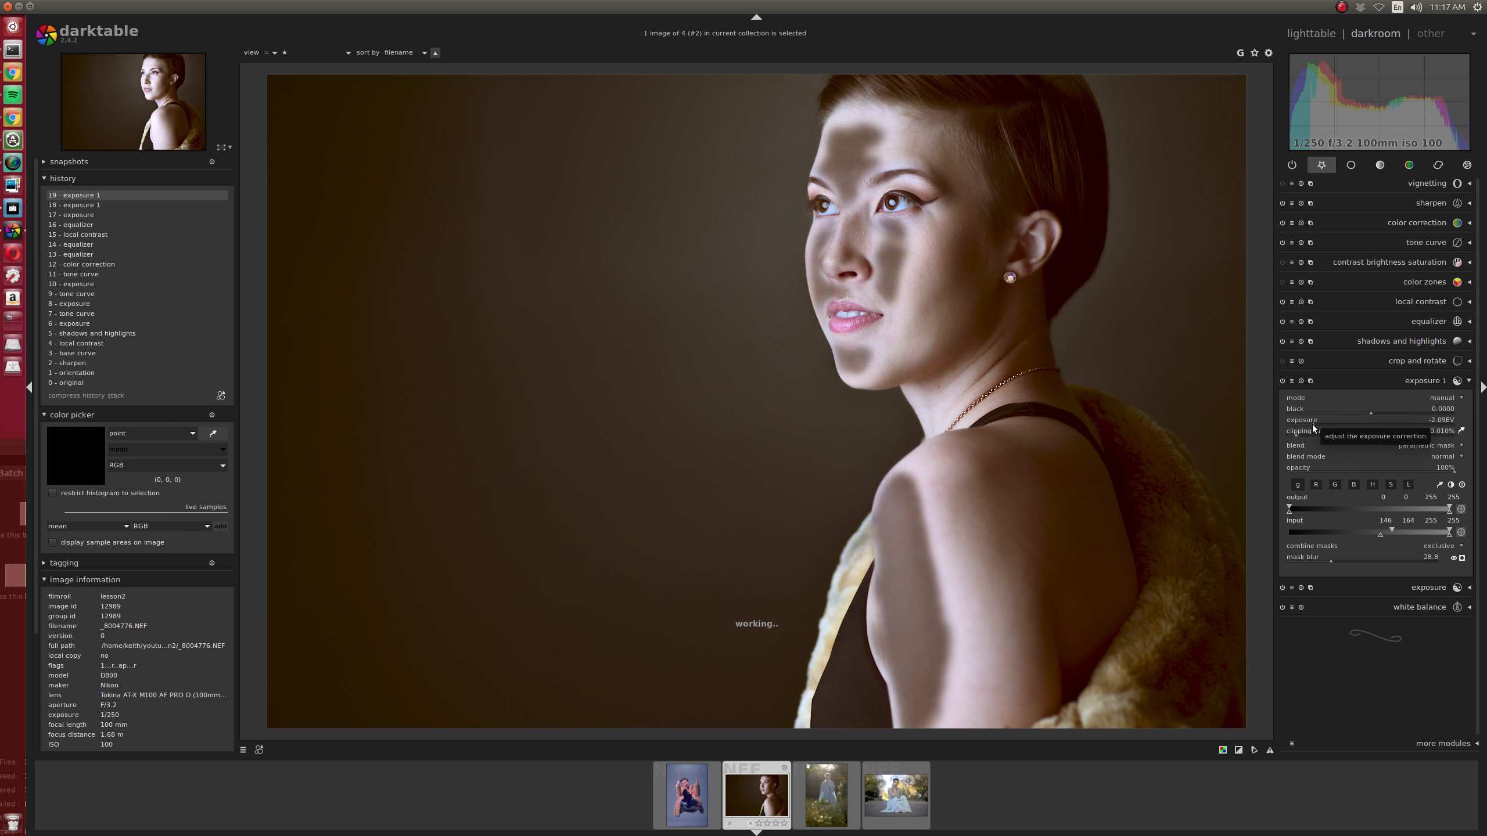
Fine-tune the exposure of the highlight-masked instance to -0.29 EV
drag(1313, 428, 1357, 425)
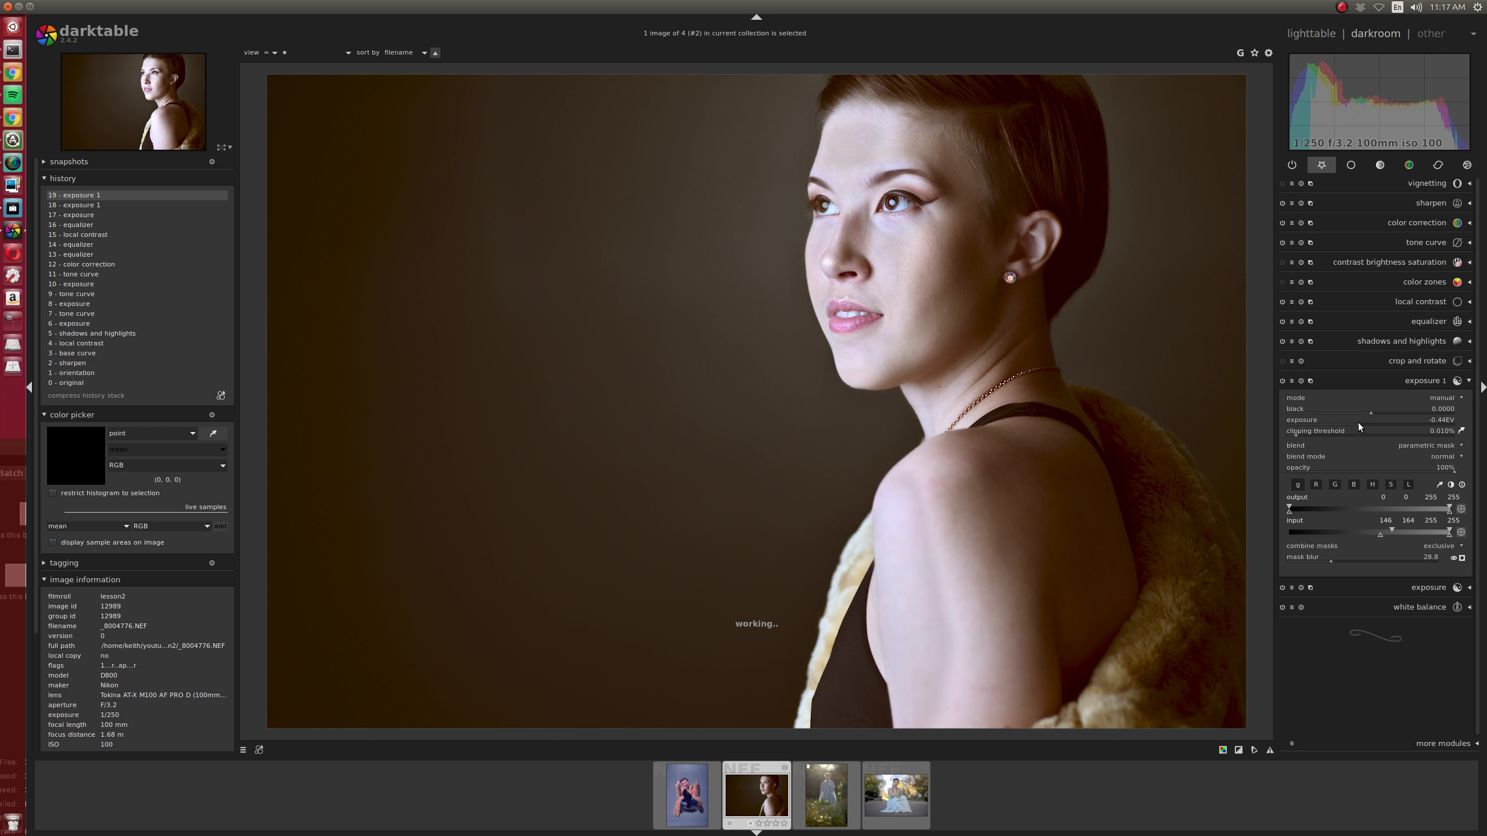
scroll(1360, 423, down, 1)
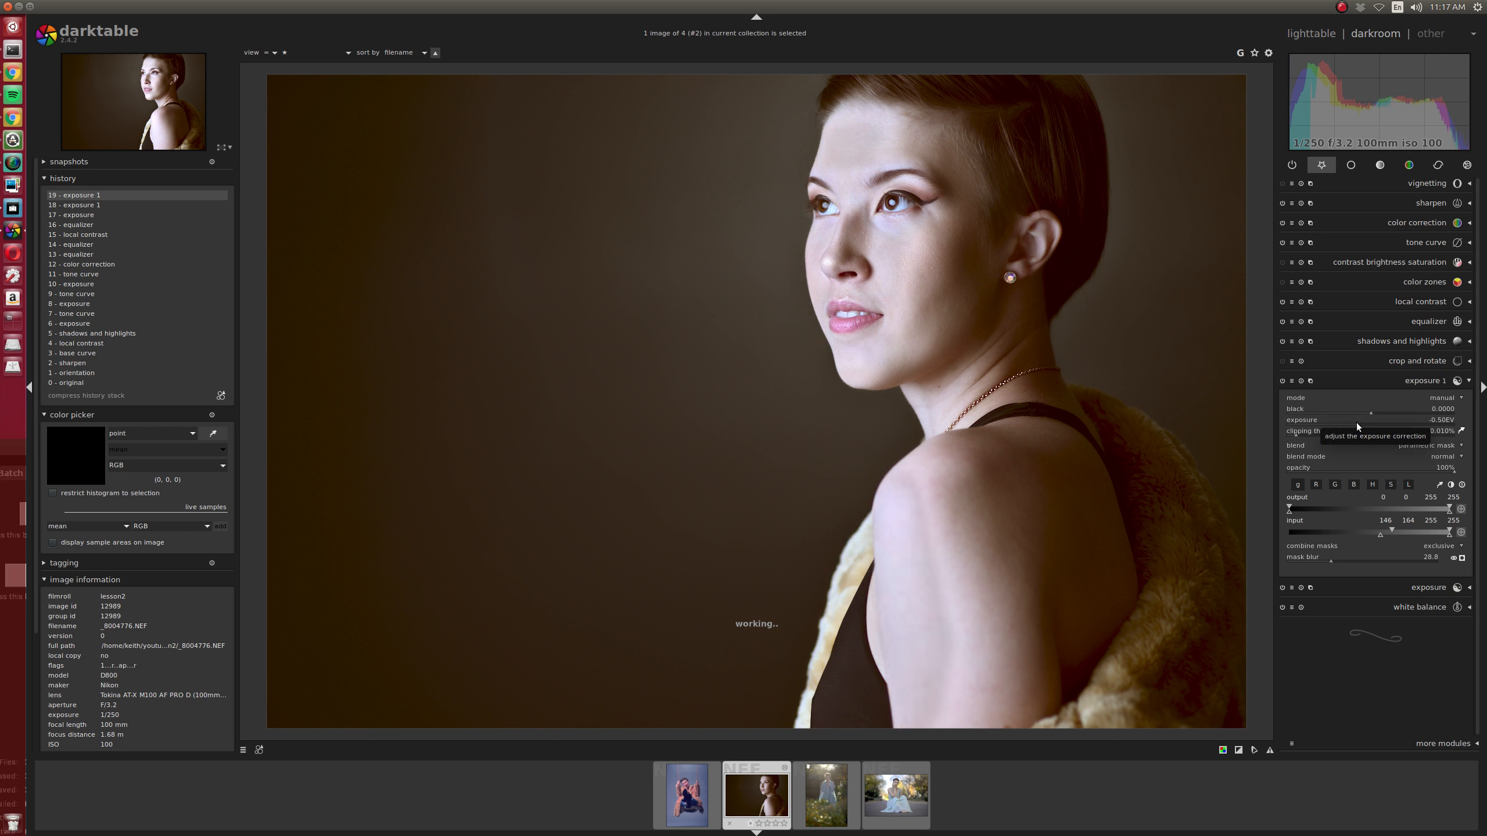
scroll(1366, 421, up, 1)
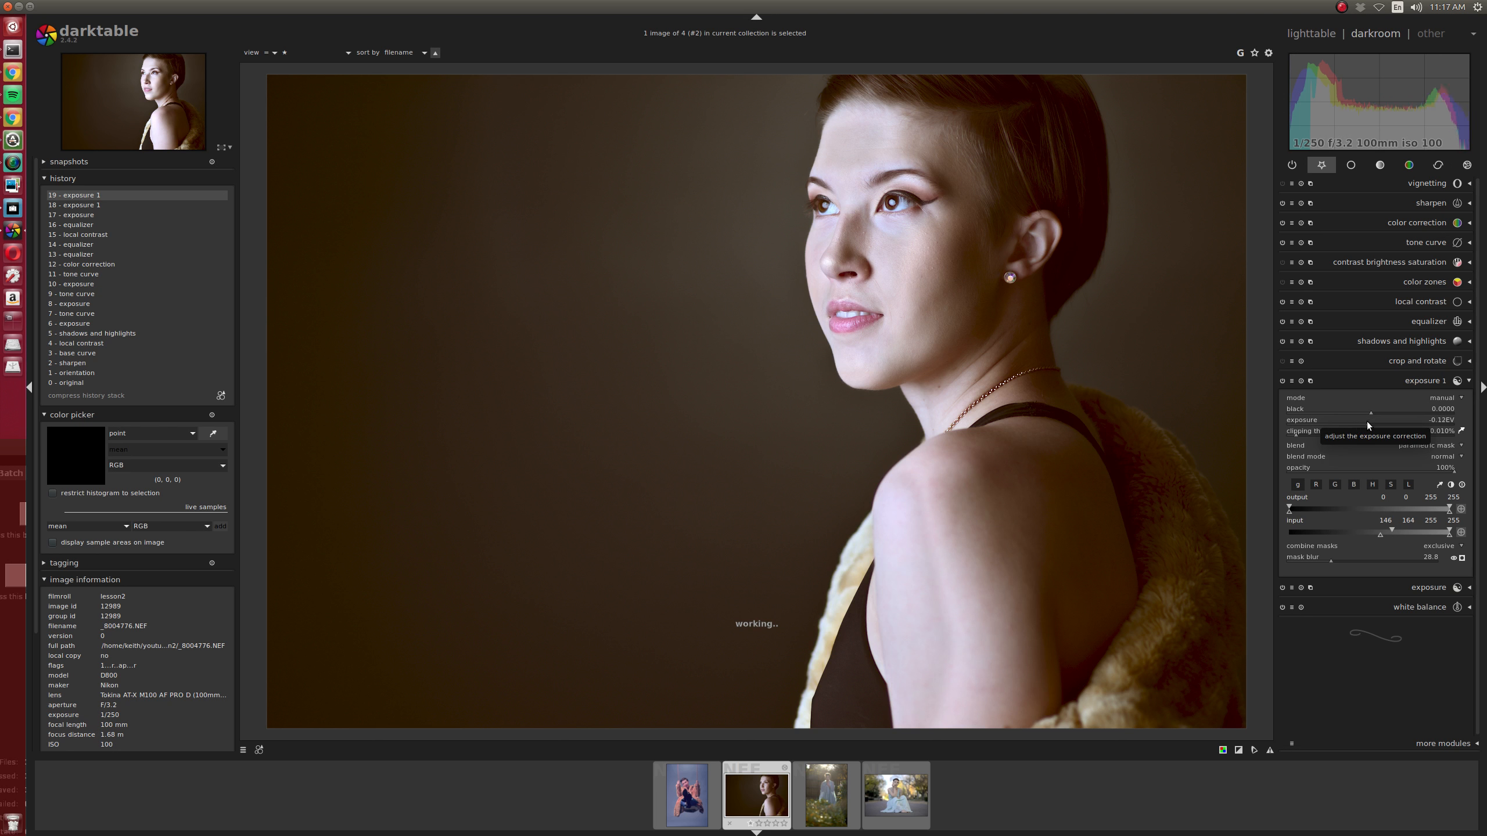
scroll(1366, 422, up, 1)
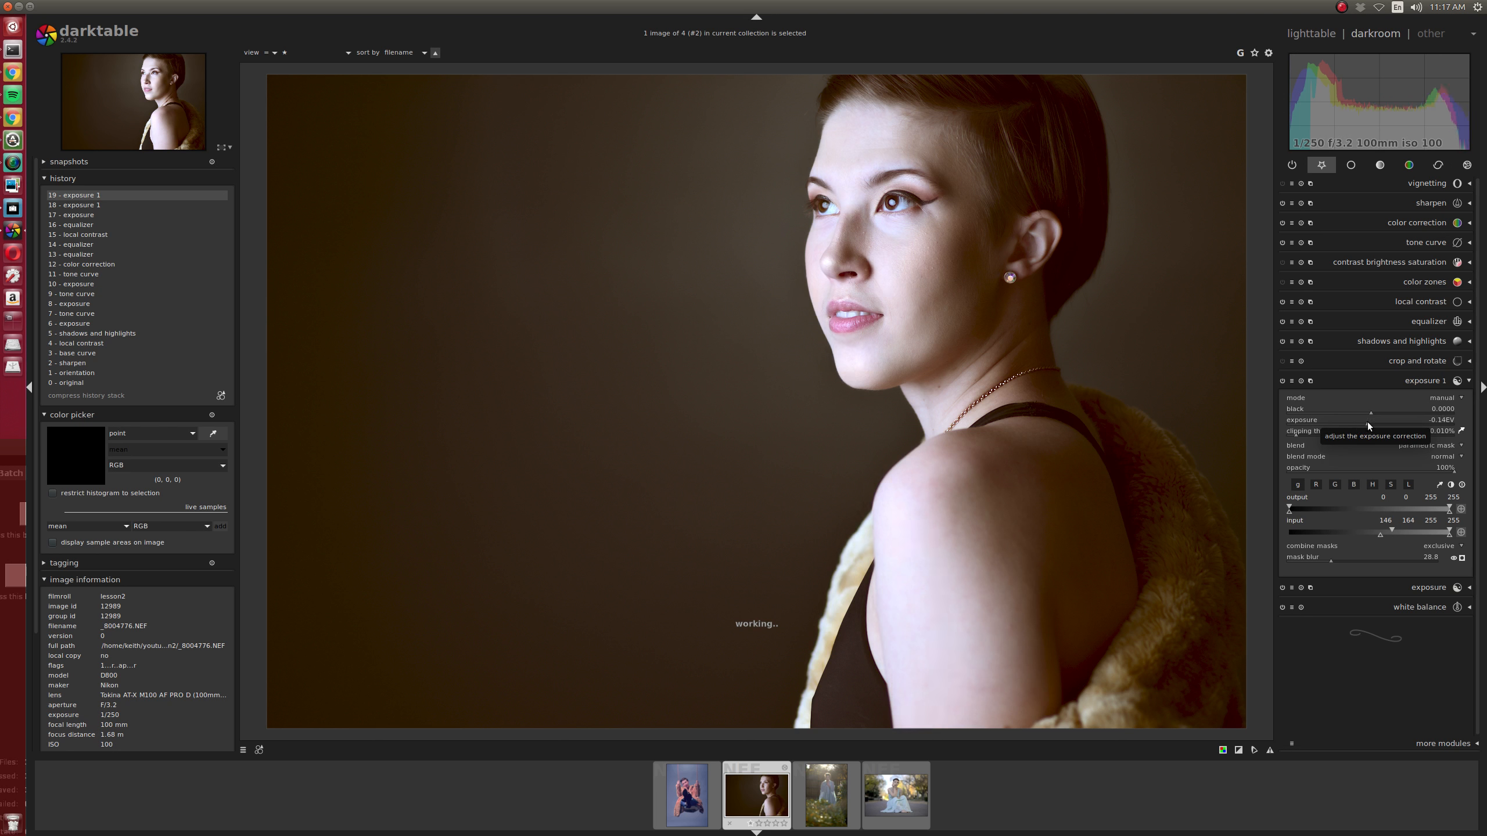
scroll(1368, 422, up, 2)
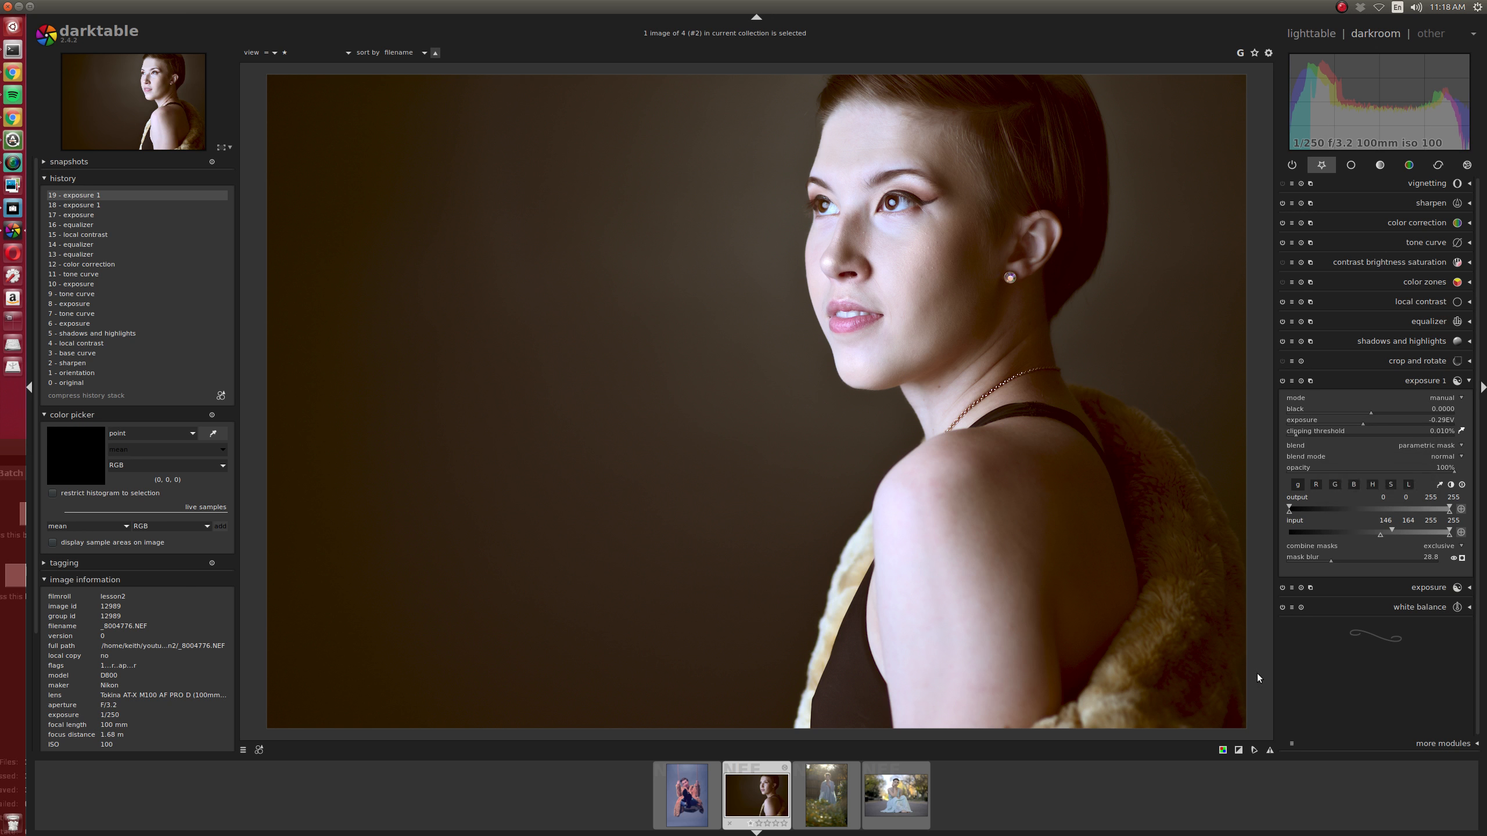
Open the backlit outdoor portrait of the woman in the blue shawl and inspect her face at 100%
click(826, 794)
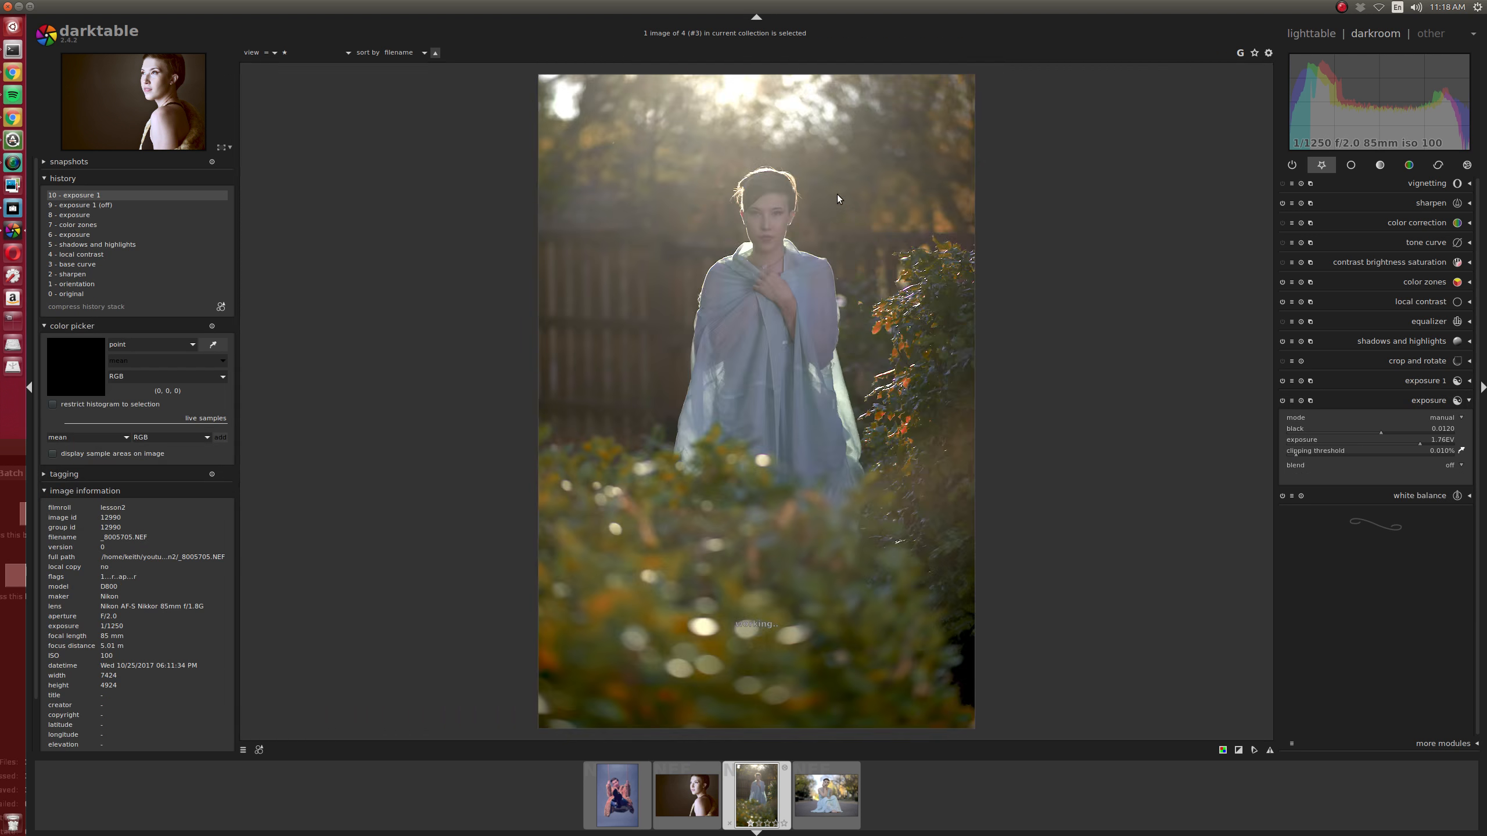
middle_click(811, 193)
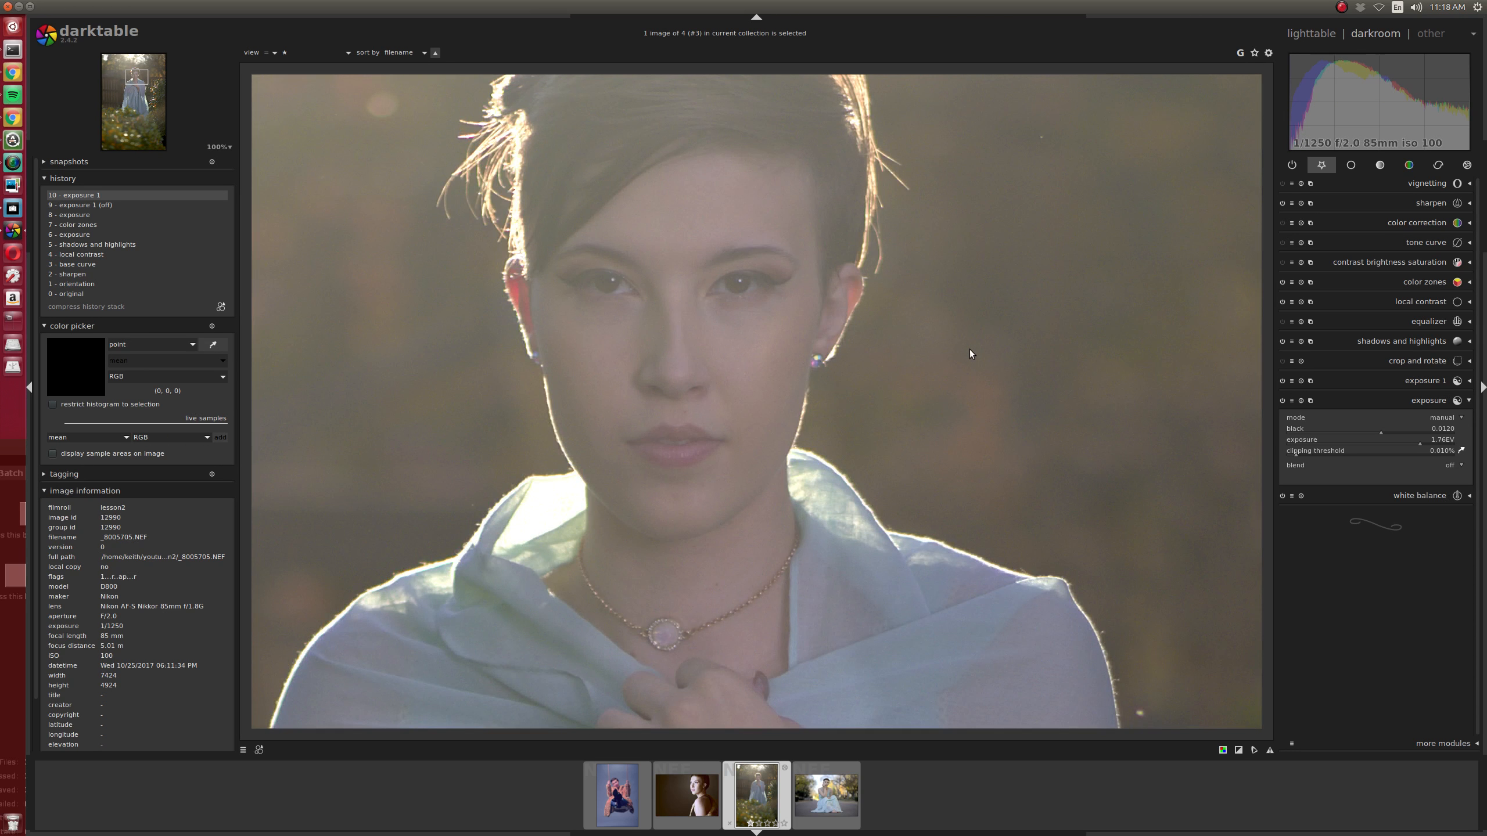
scroll(825, 266, up, 1)
drag(826, 267, 747, 259)
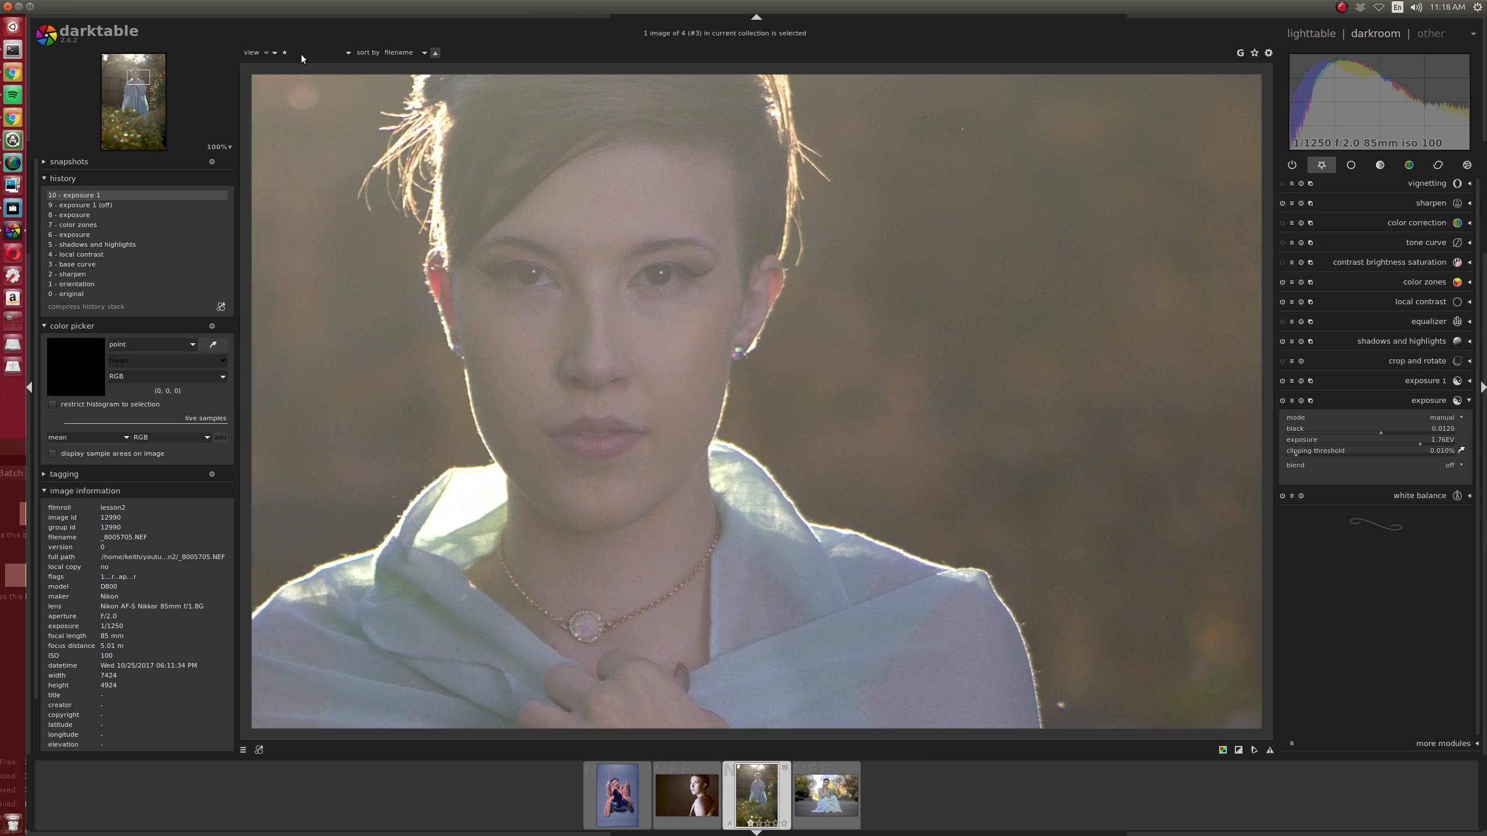
Filter the filmstrip to two-star images and open the edited version of the backlit portrait, with the face shown close up
scroll(301, 53, up, 1)
scroll(301, 53, down, 1)
scroll(301, 54, down, 1)
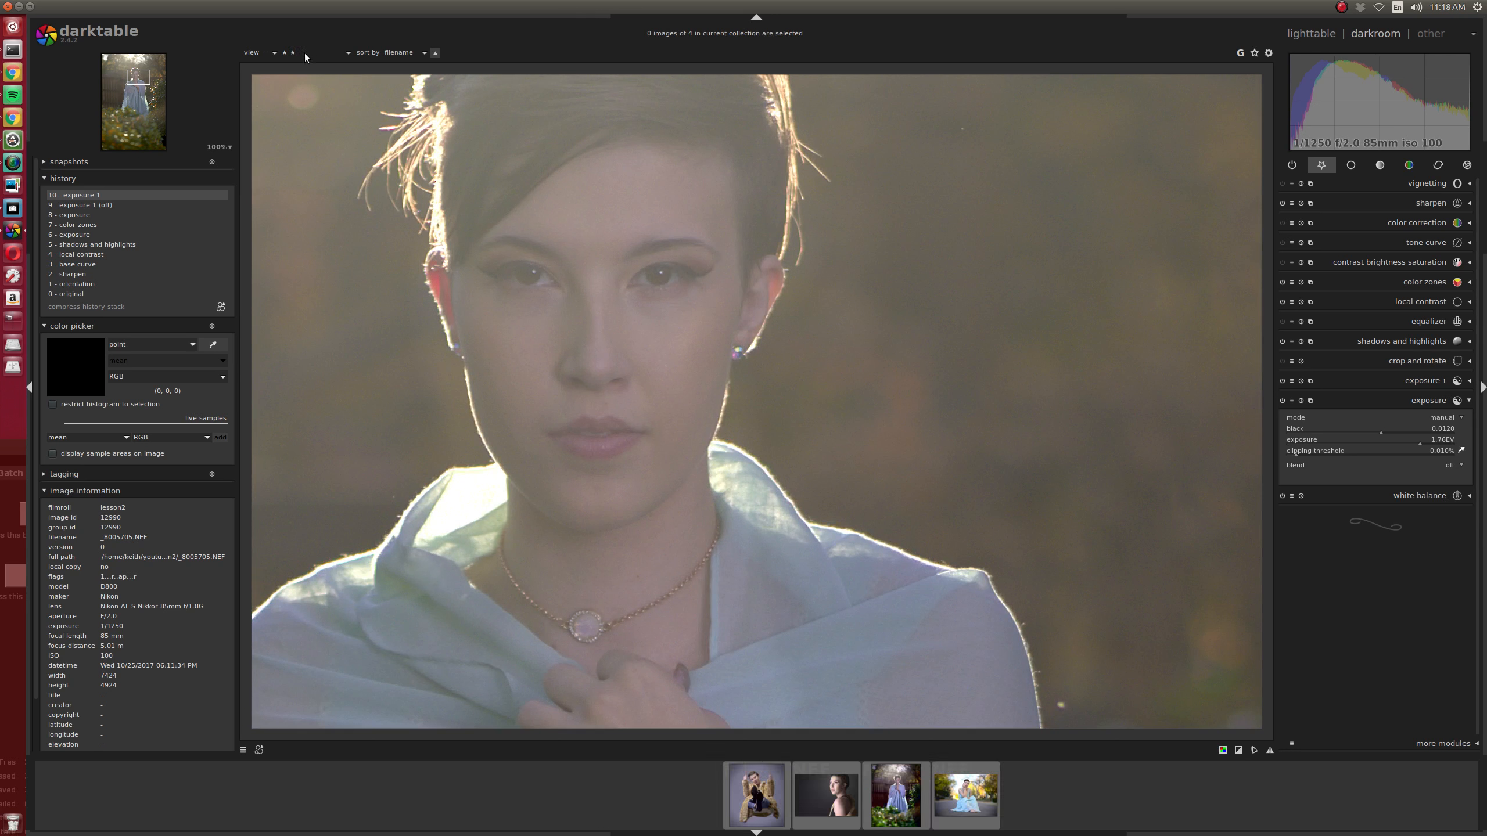
click(880, 788)
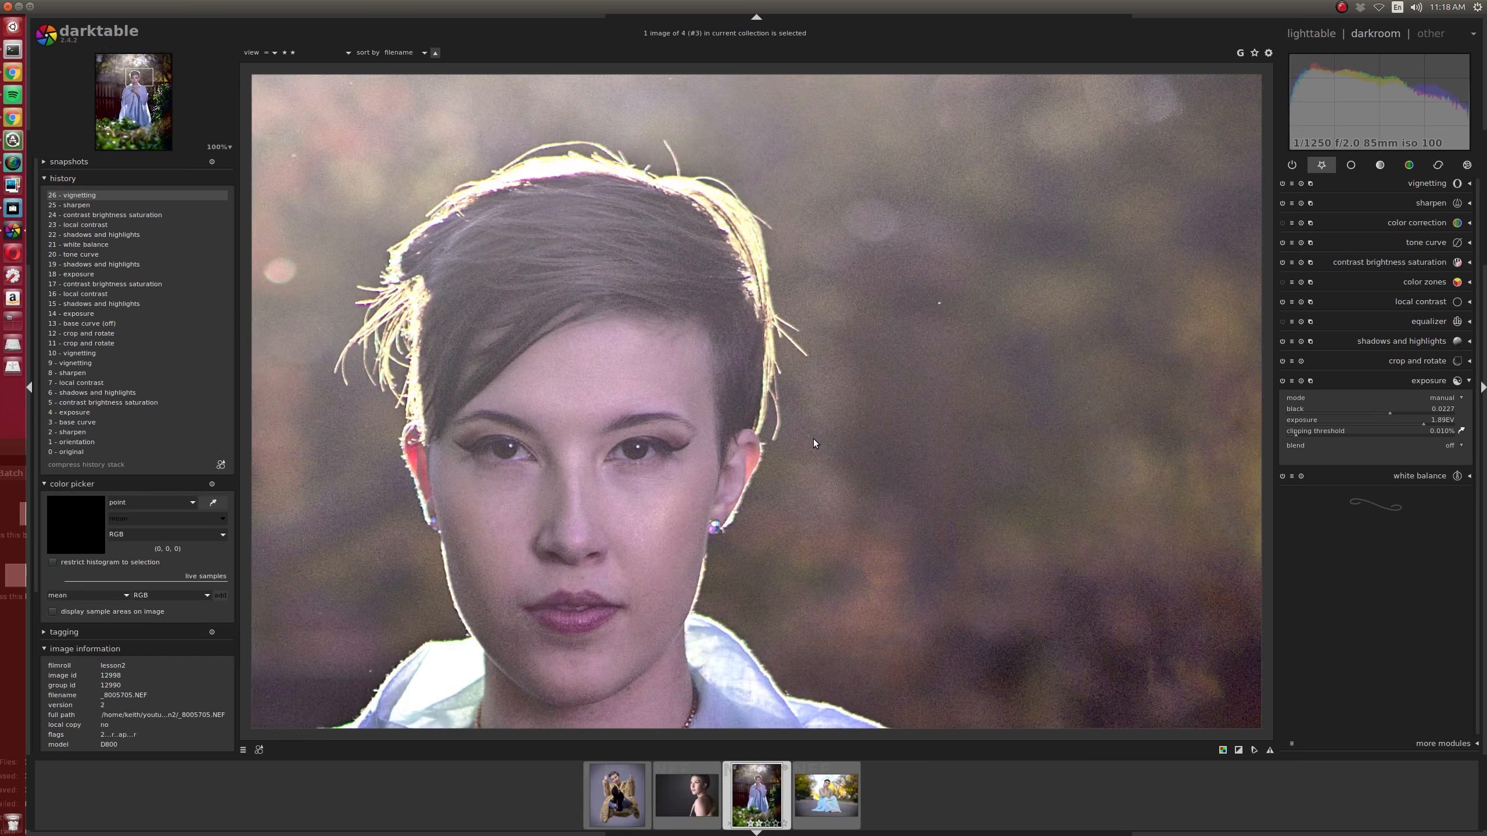
scroll(869, 466, down, 5)
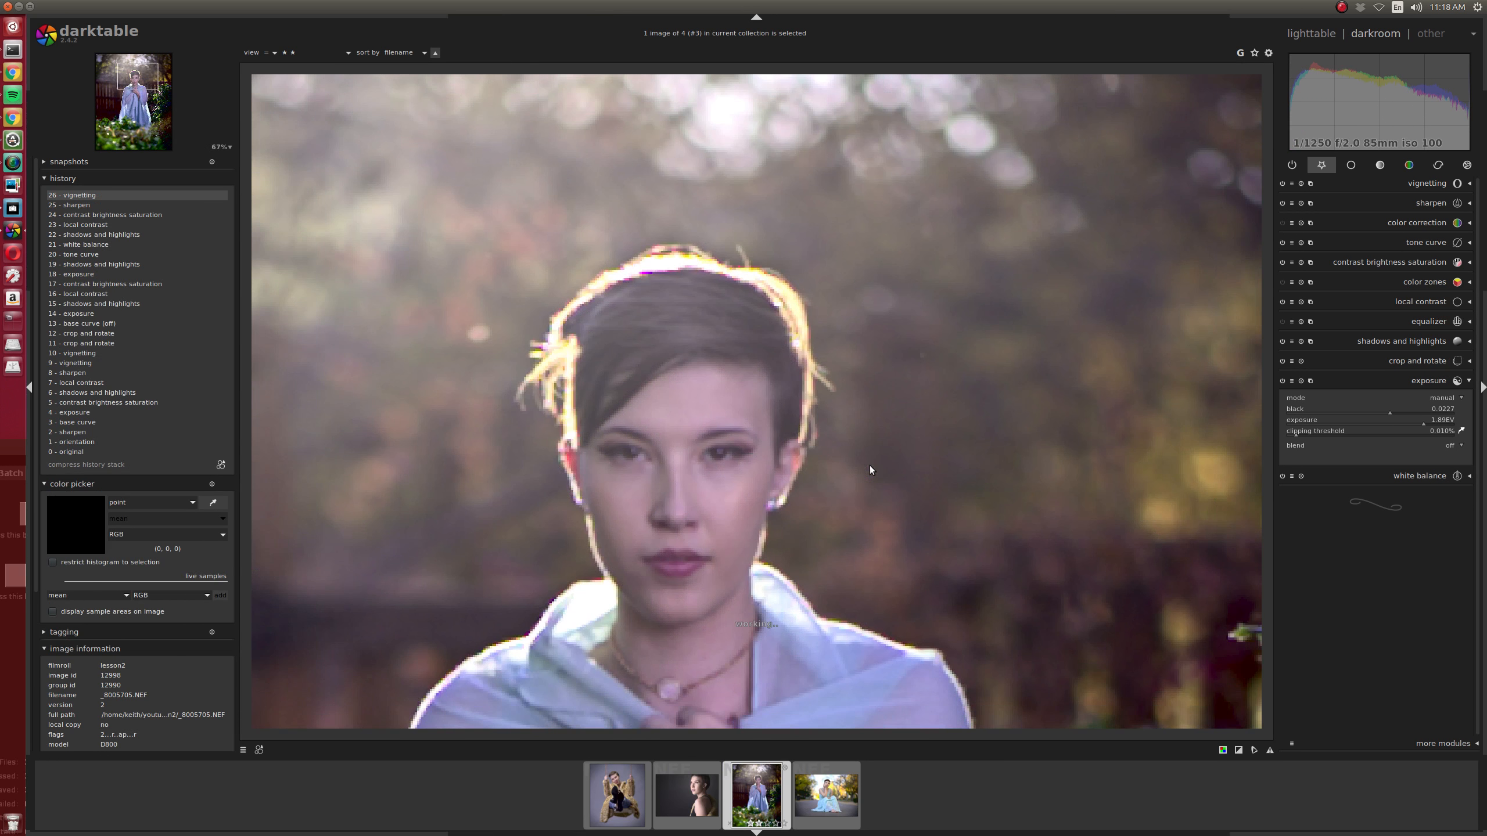
scroll(863, 438, up, 3)
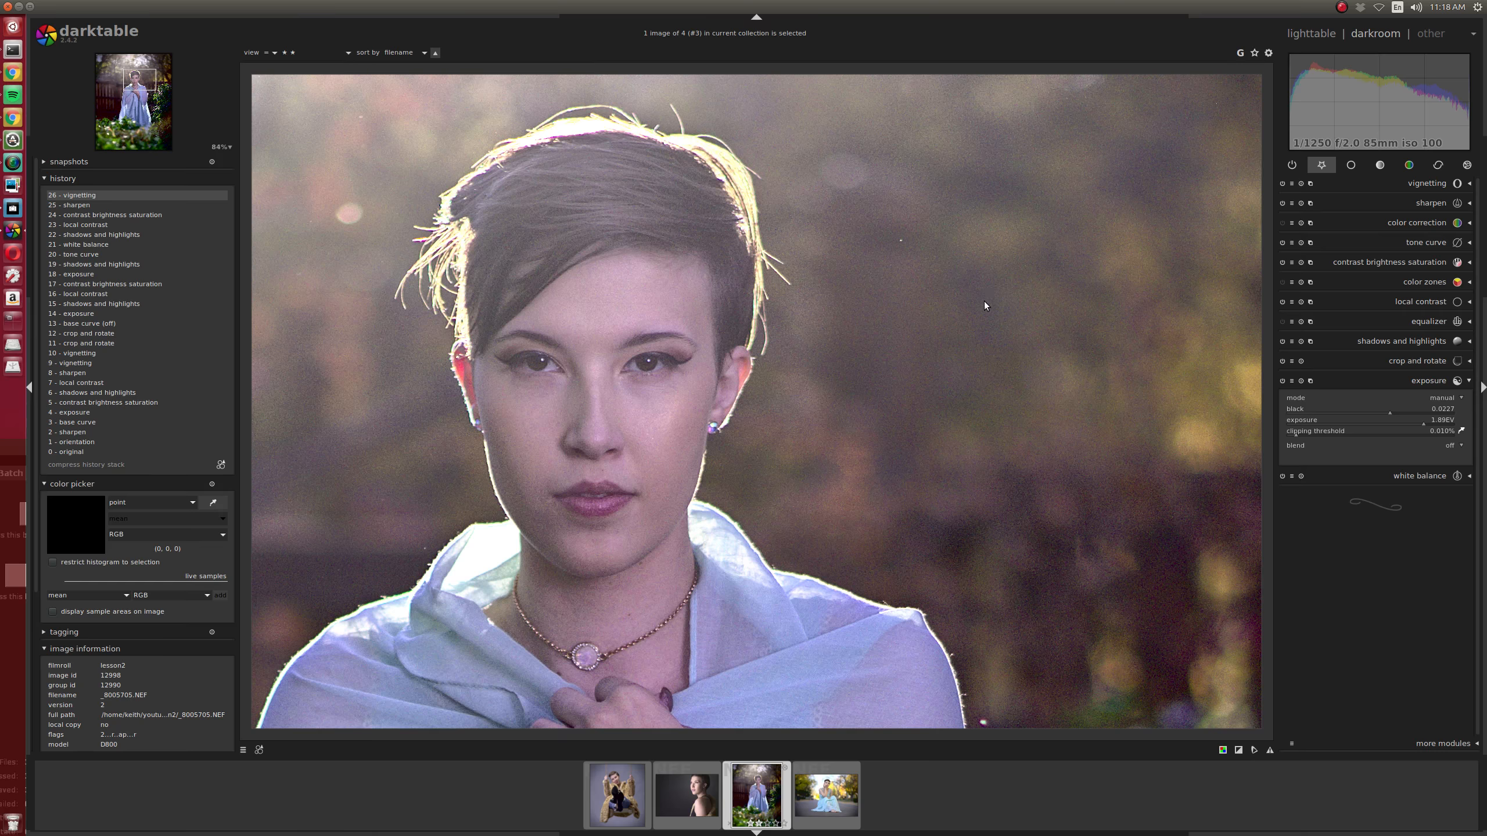
Switch on raw denoise from the favourite modules, comparing it off and on and checking the active modules
click(1466, 165)
click(1322, 166)
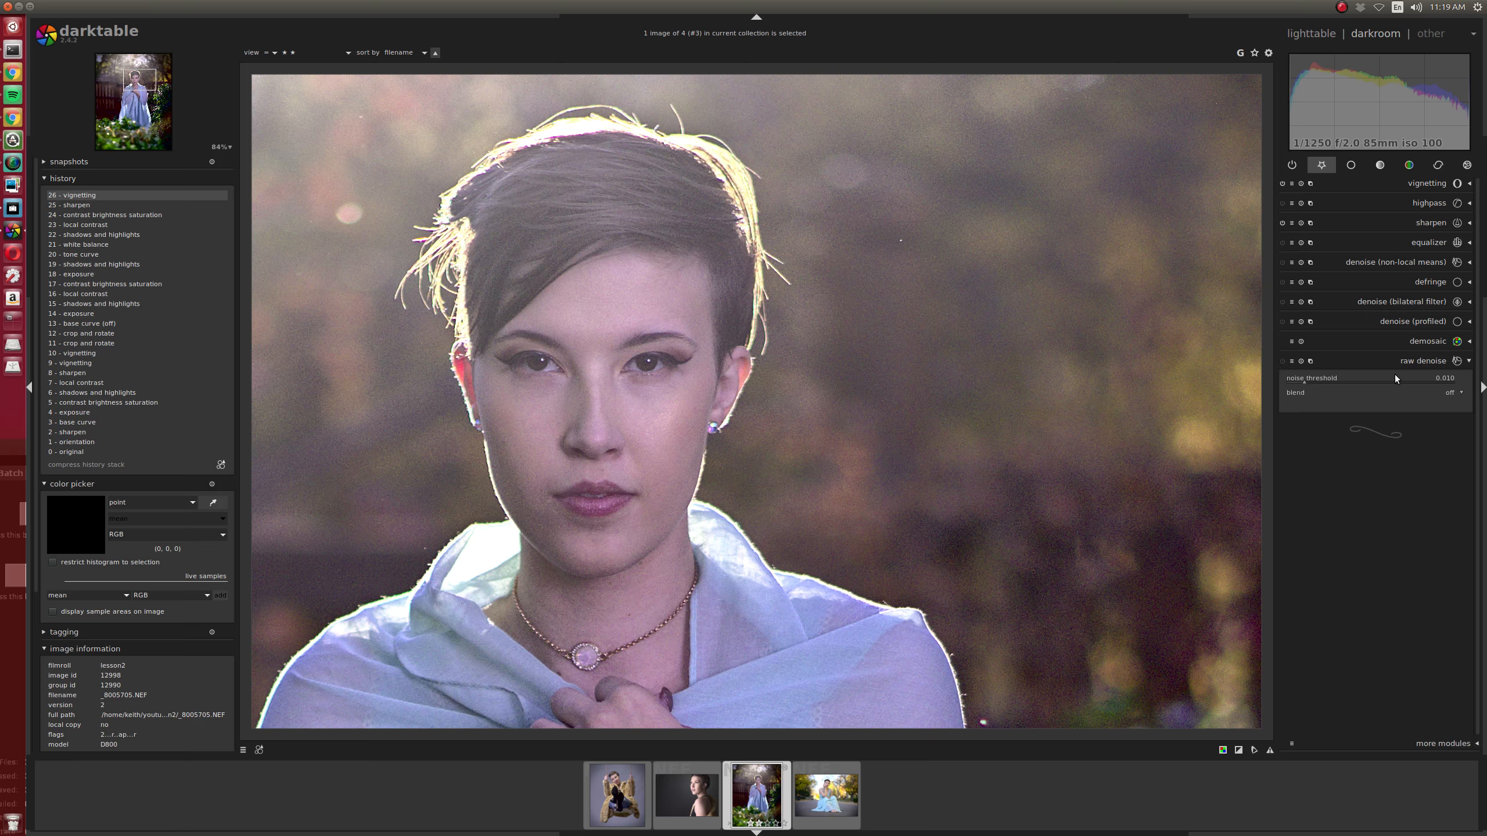
click(1281, 361)
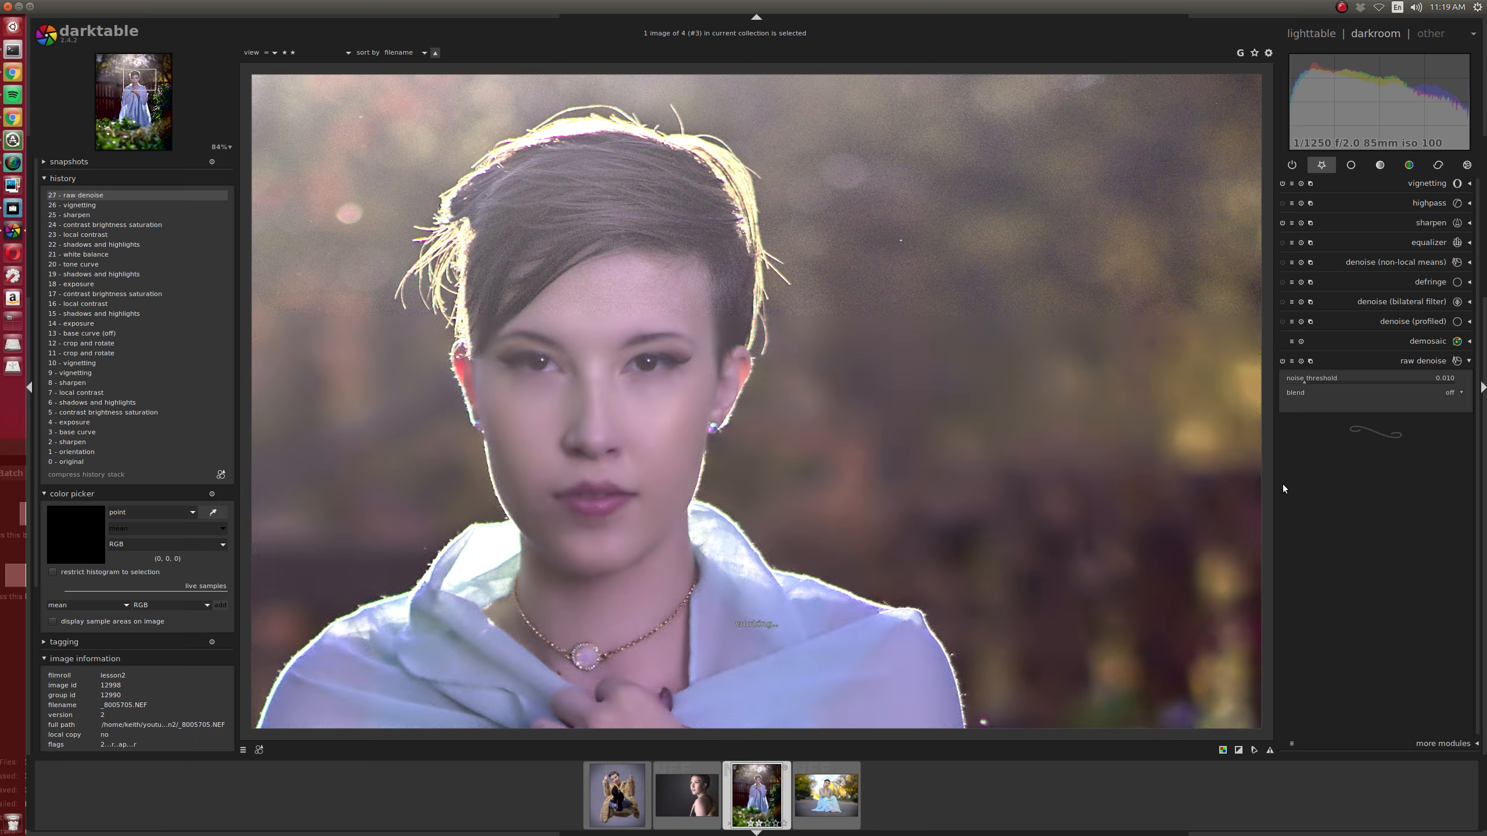
click(1282, 360)
click(1283, 360)
click(1292, 165)
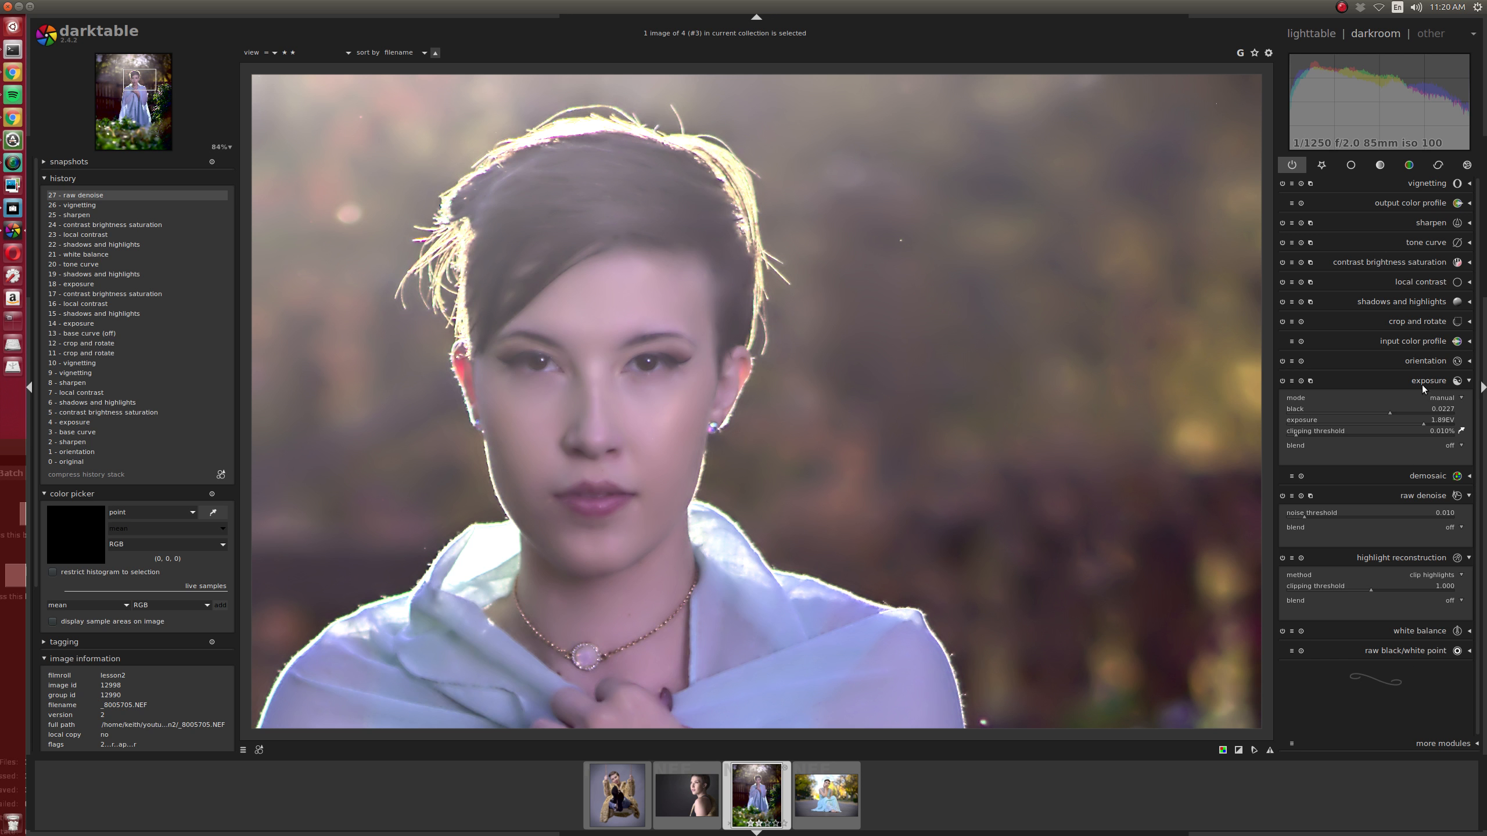
click(1324, 165)
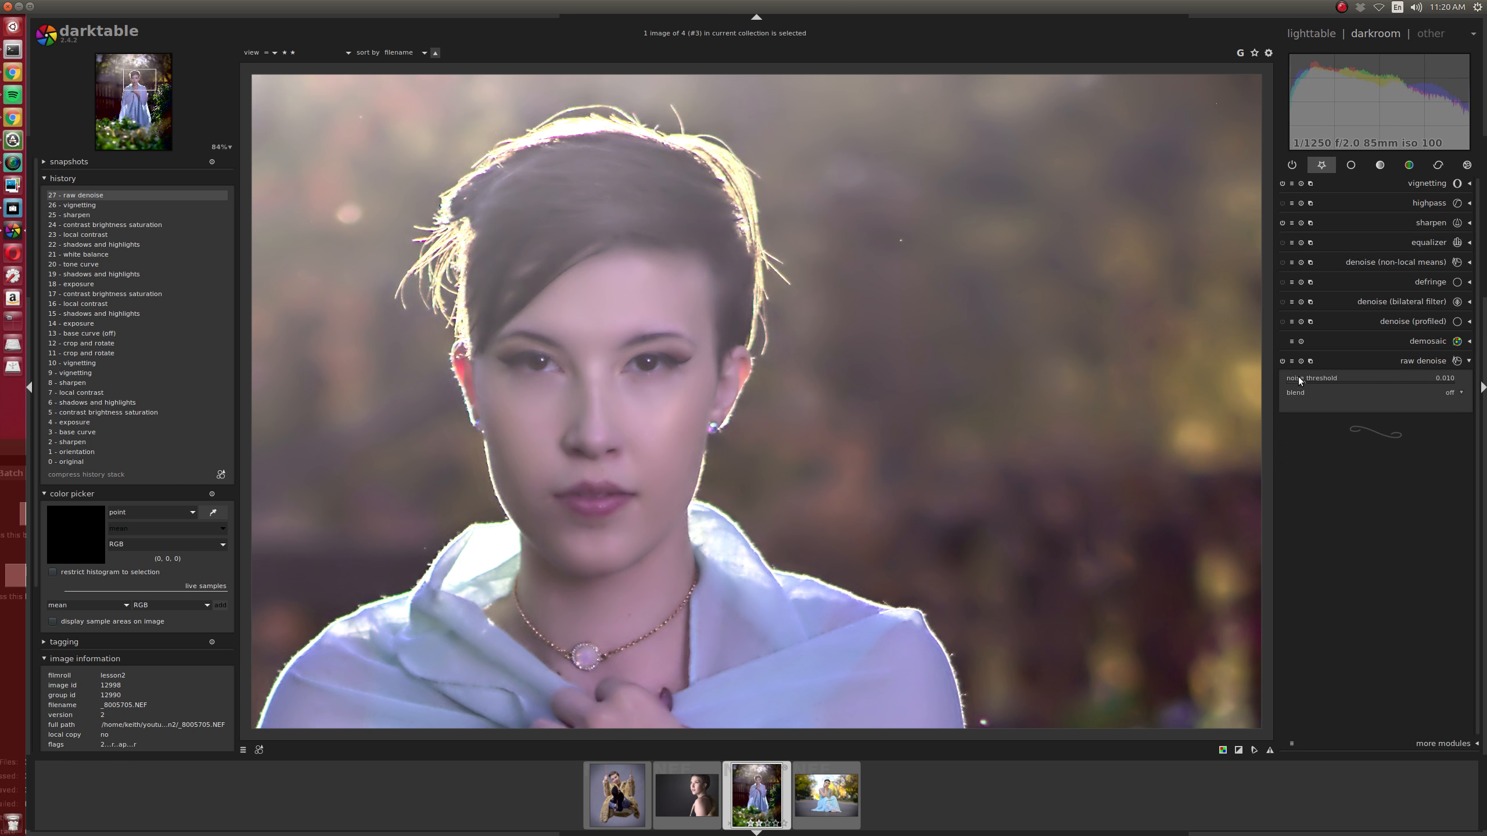
Lower the raw denoise noise threshold to 0.002
drag(1298, 377, 1280, 380)
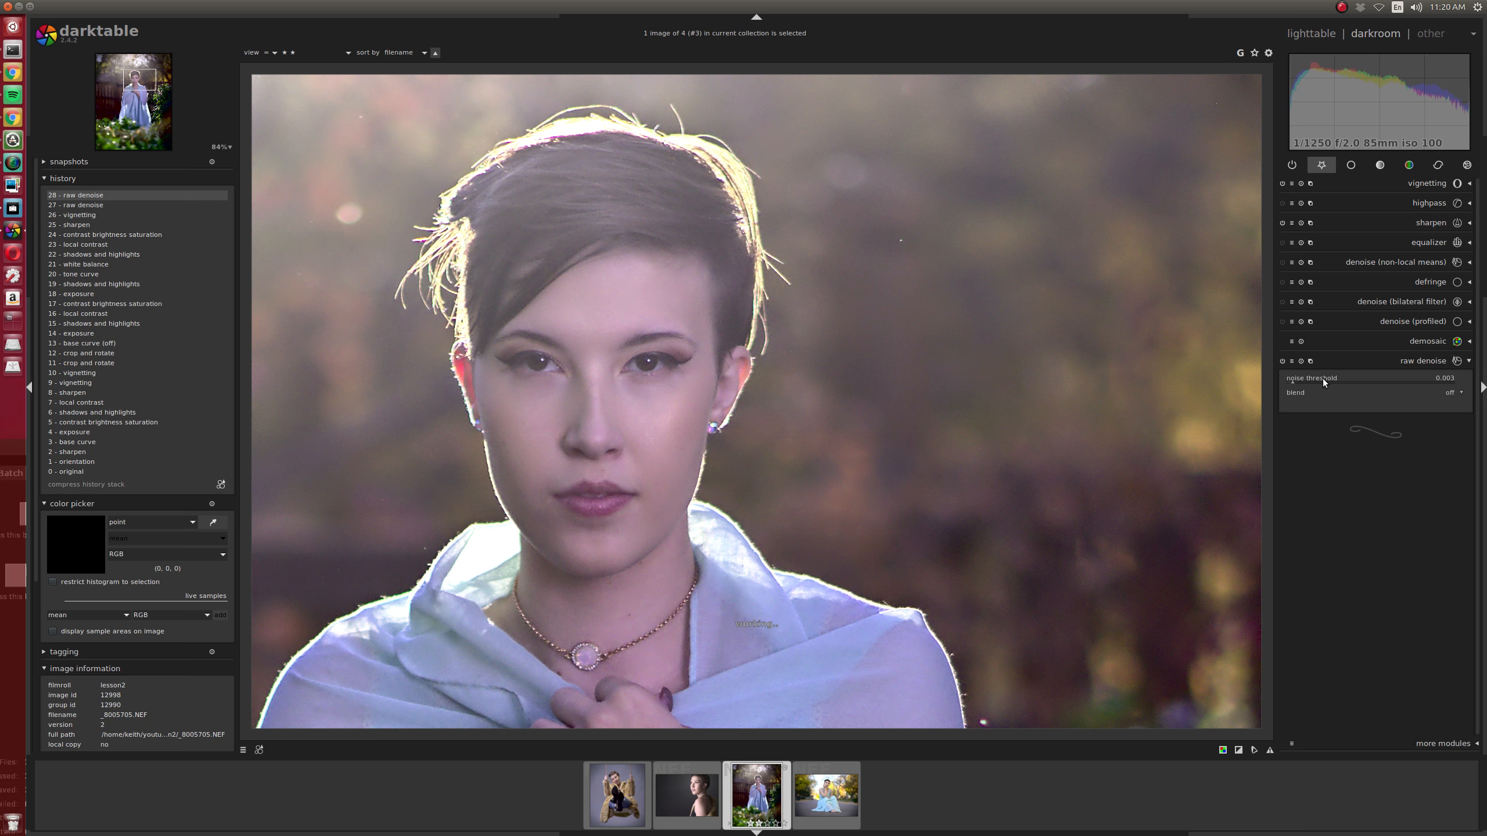
scroll(1322, 379, down, 1)
scroll(1303, 381, down, 1)
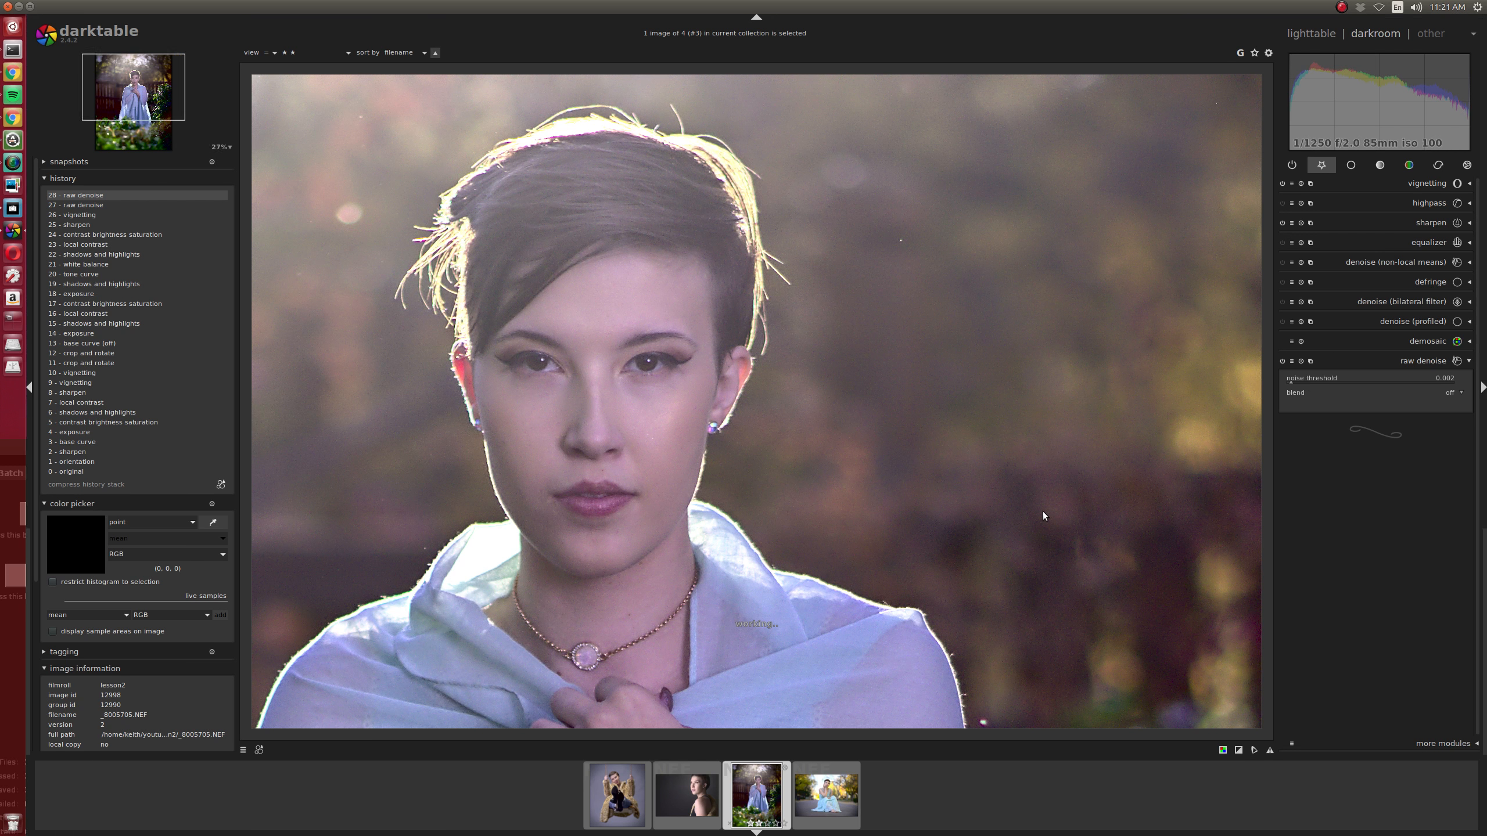
Compare the whole portrait and the face with raw denoise on and off, leaving the module switched off
scroll(1043, 511, down, 1)
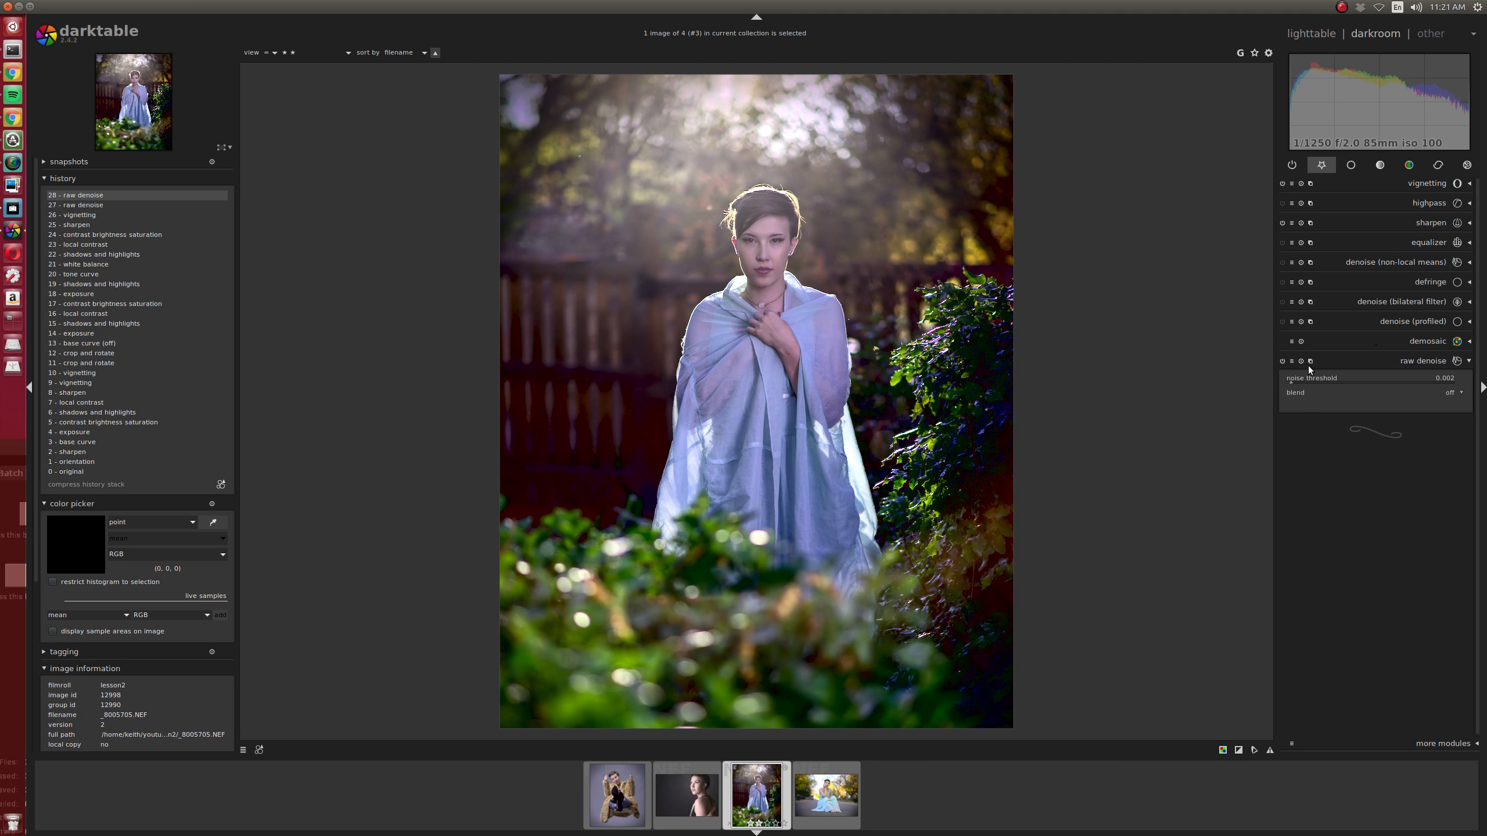
click(1281, 360)
click(1281, 360)
scroll(812, 232, up, 4)
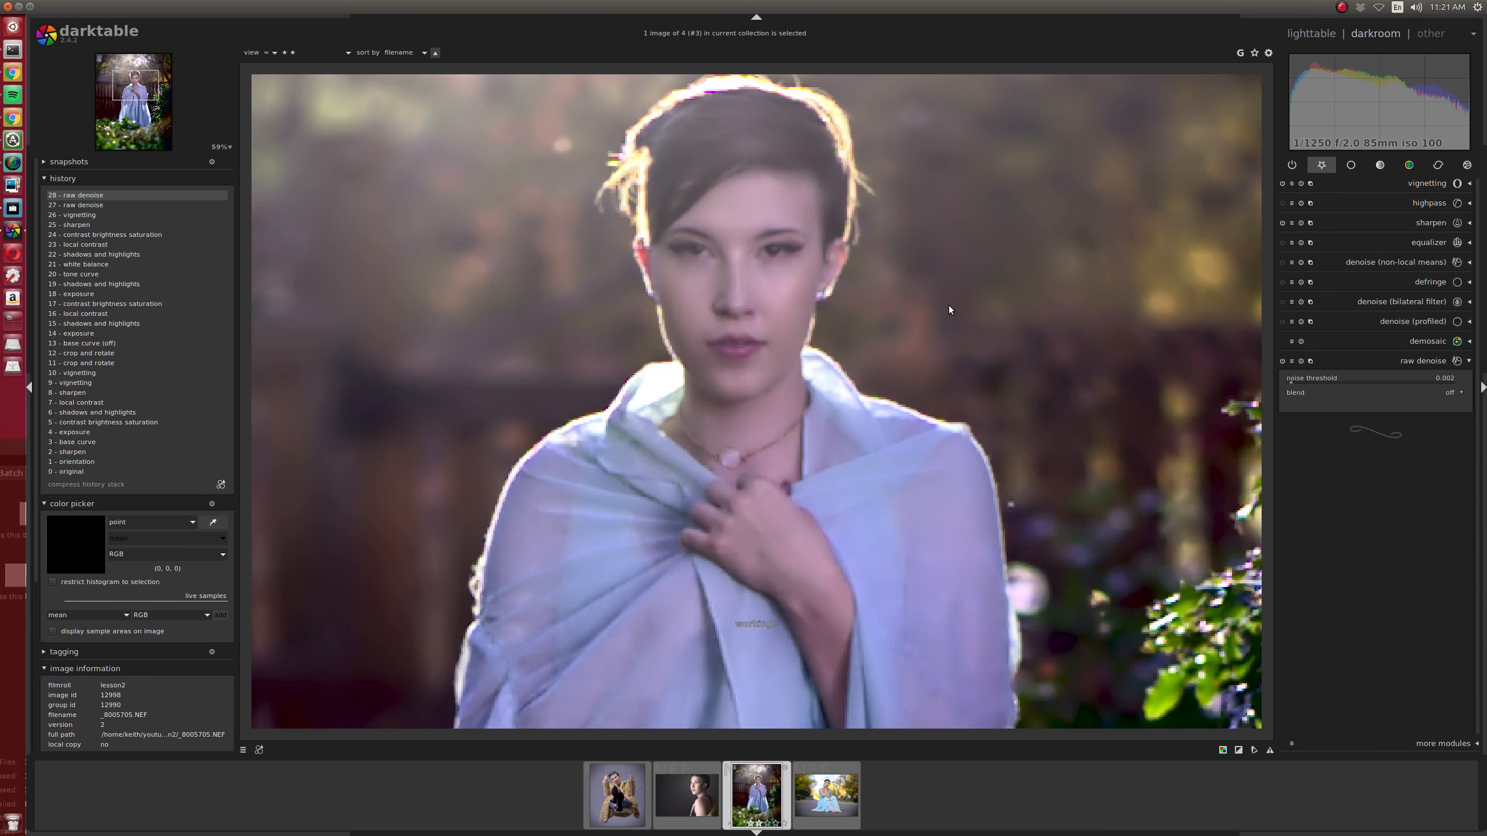
scroll(966, 304, up, 3)
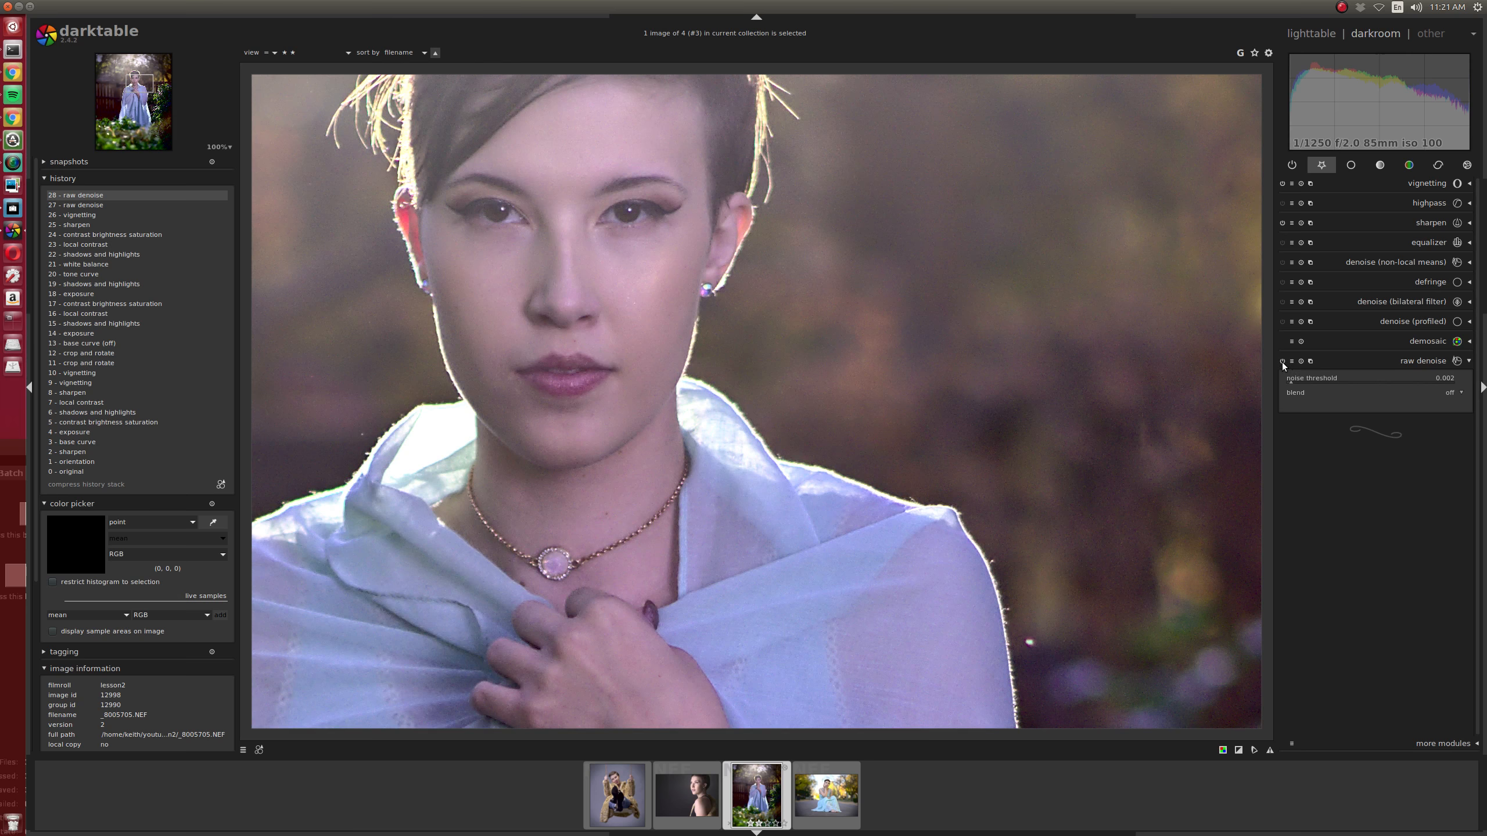
click(1282, 362)
Collapse the history, expand denoise (profiled), review its camera profiles, and switch it on with the ISO 100 match
click(90, 180)
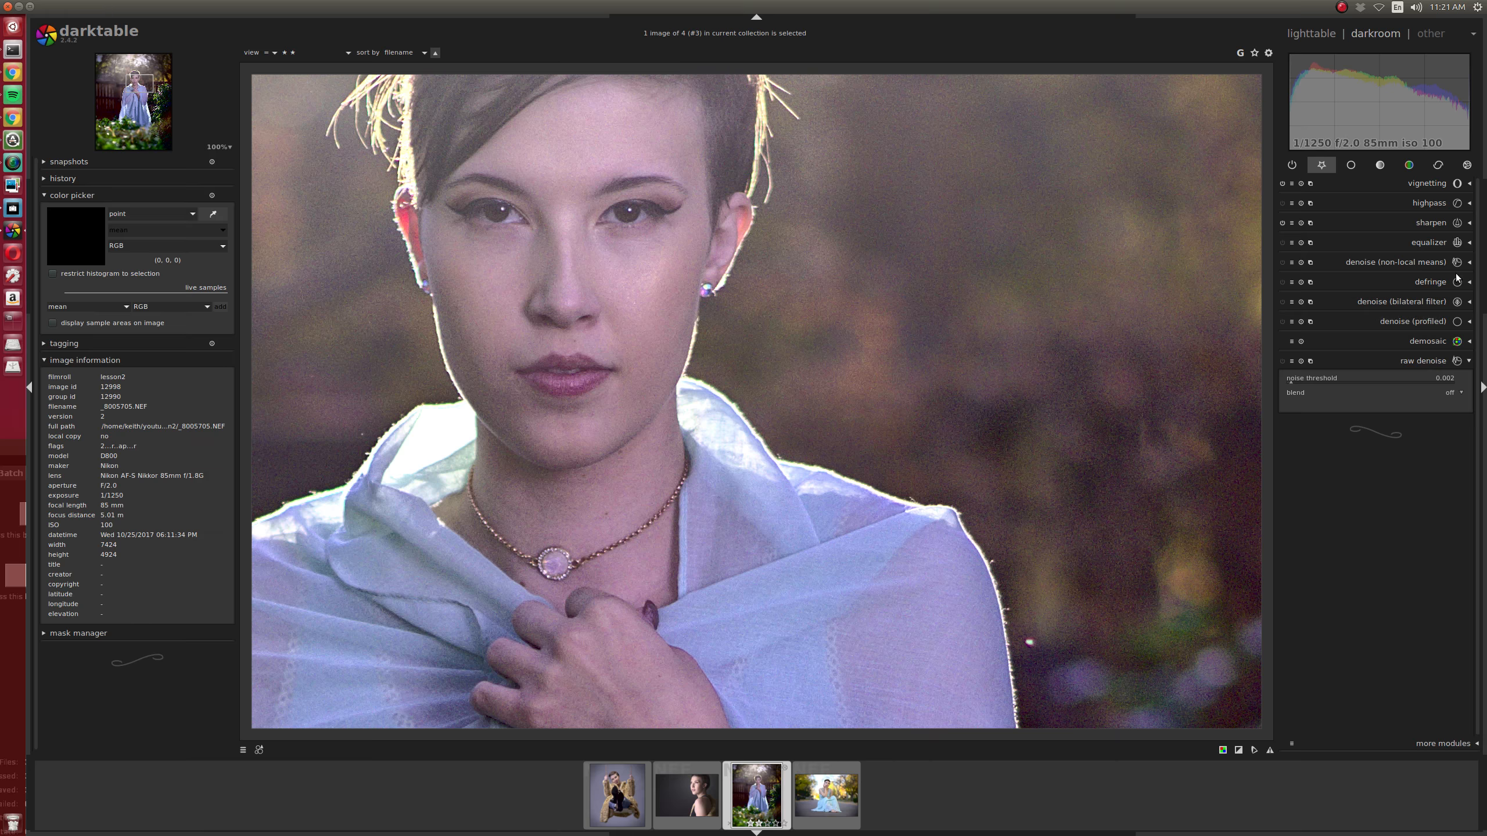
click(1432, 323)
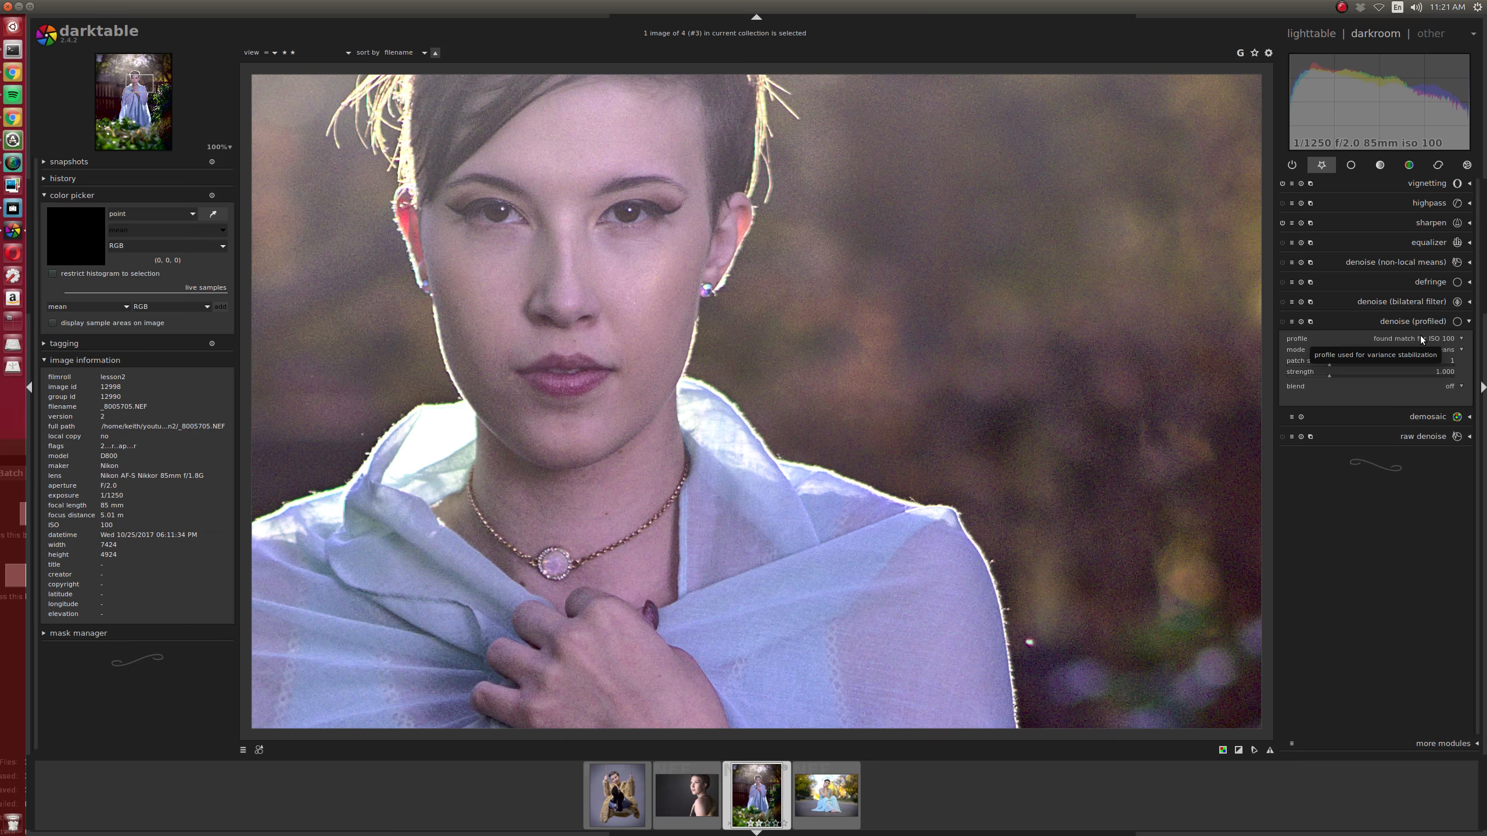
click(1461, 340)
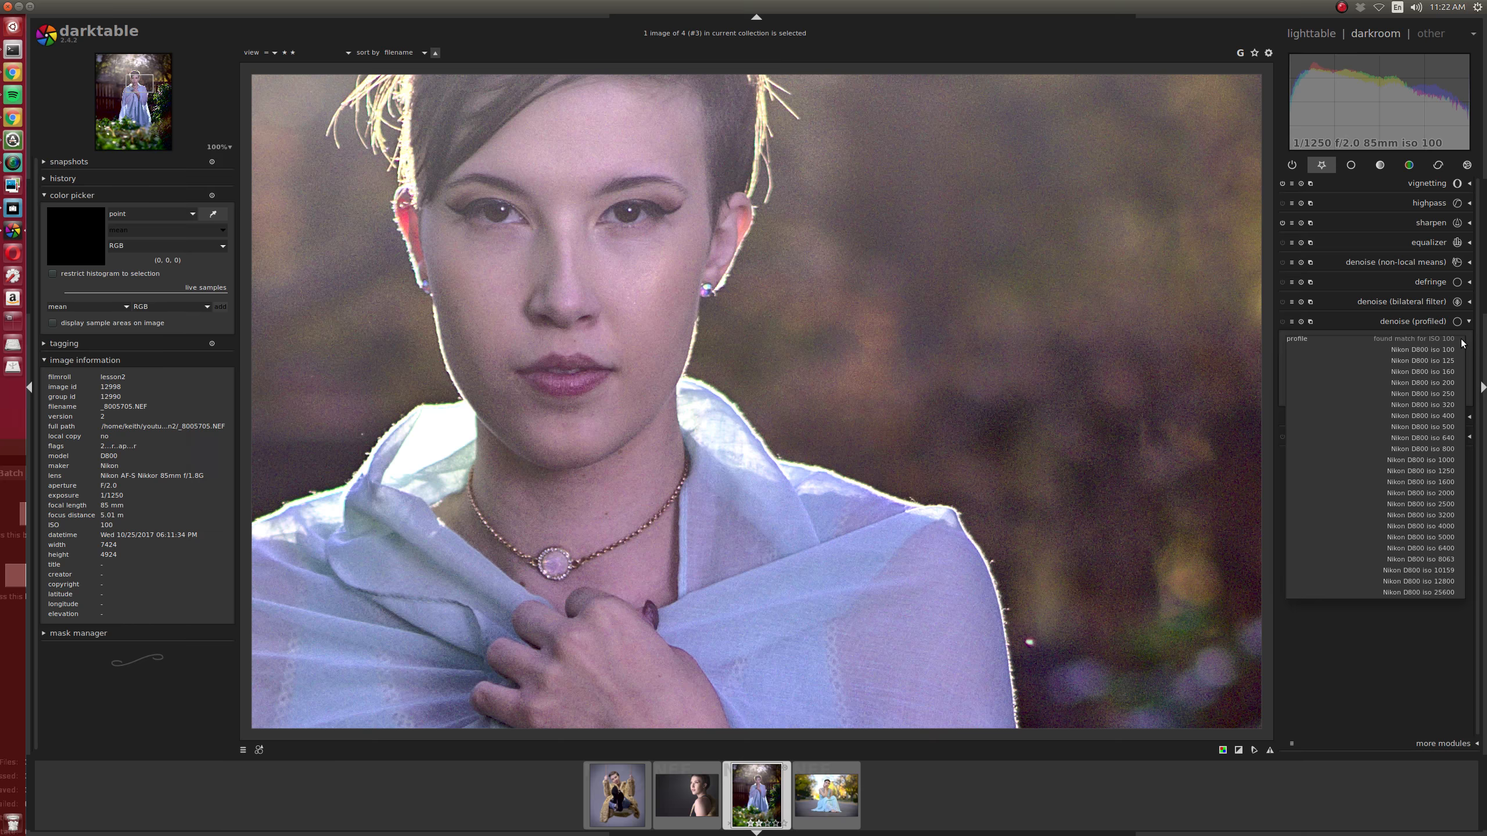
click(1456, 340)
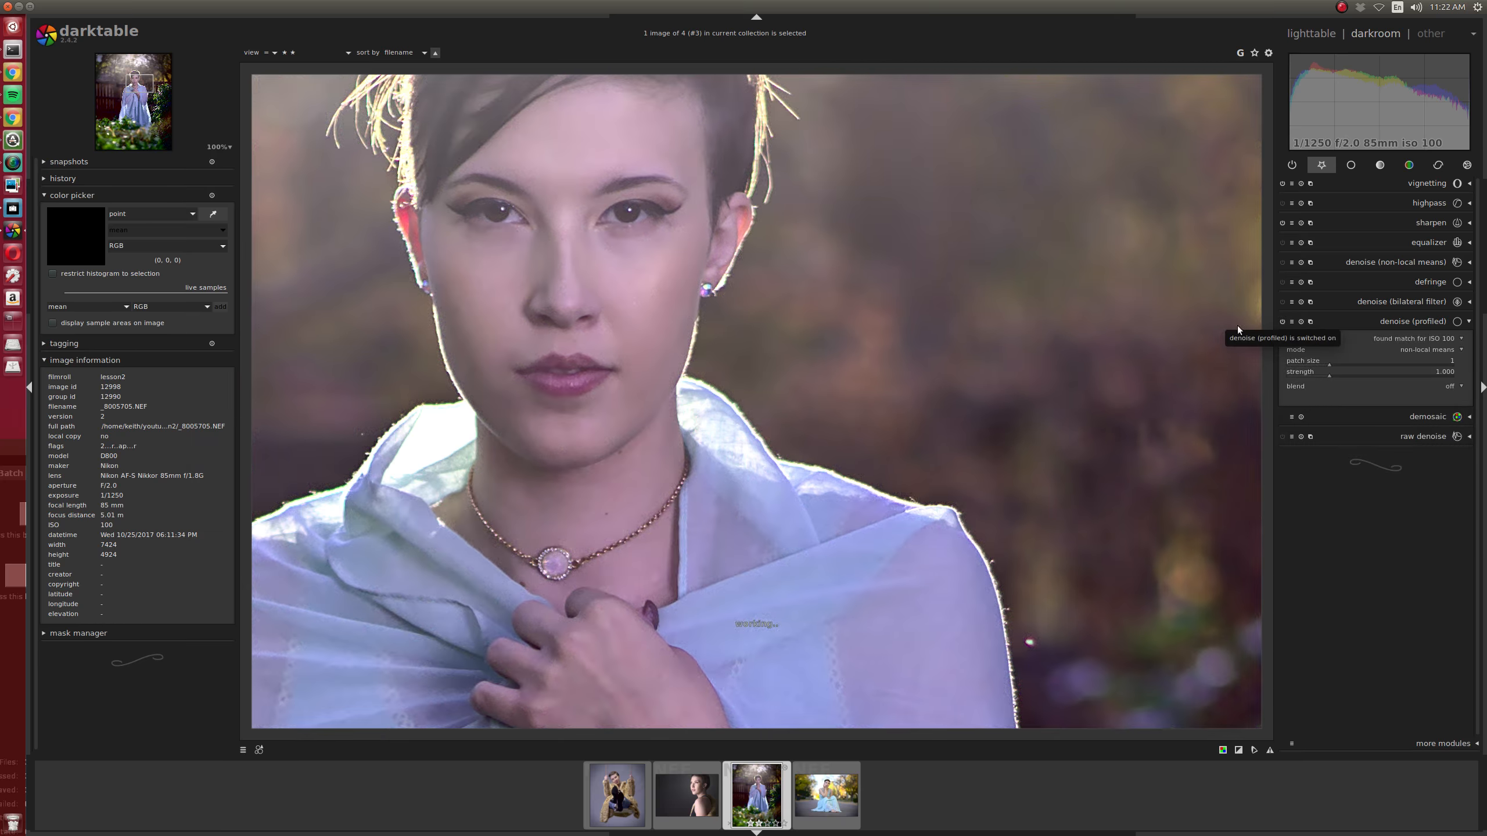
scroll(677, 313, down, 1)
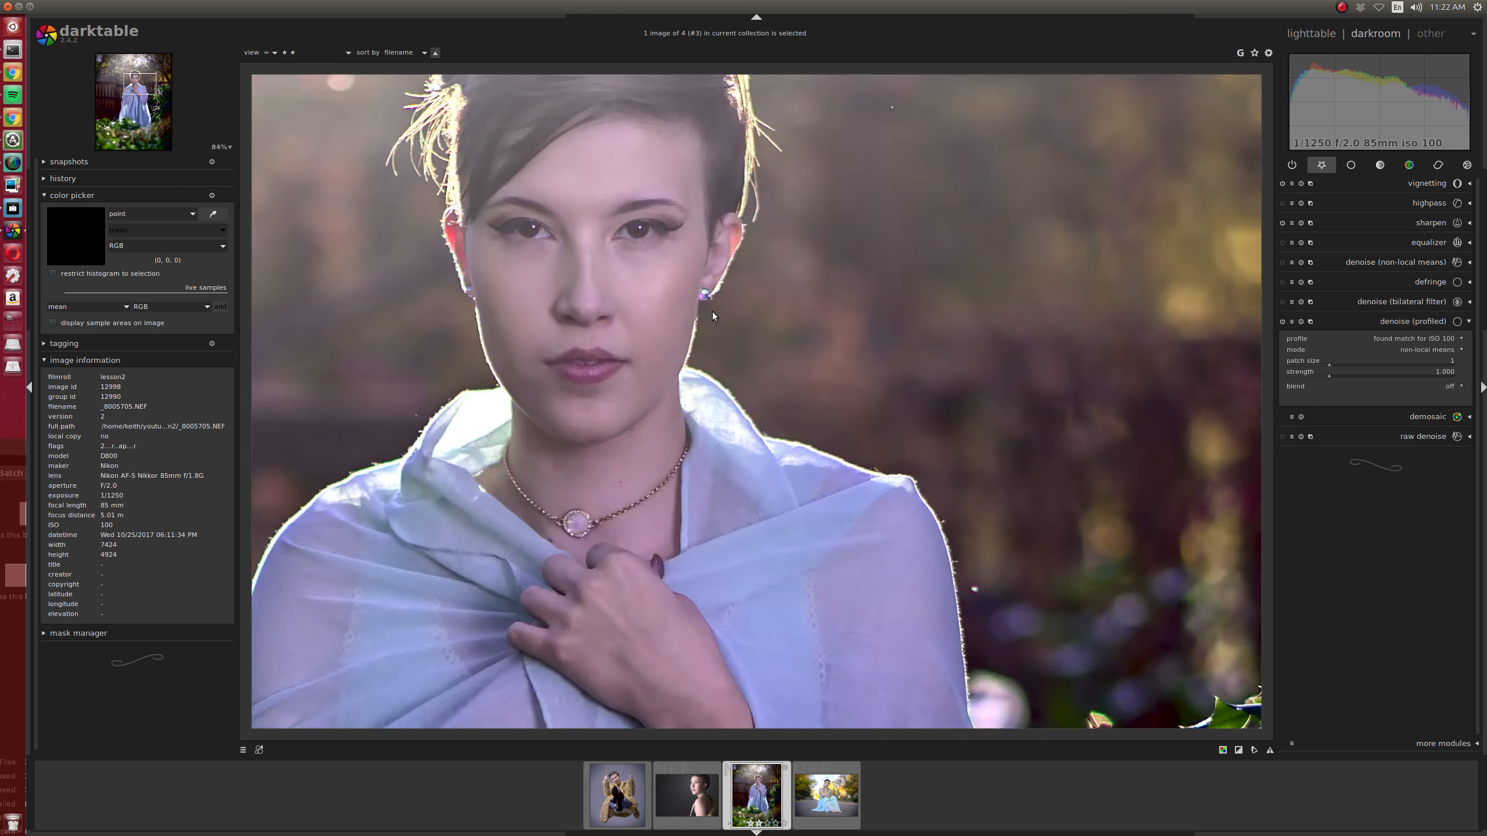
Set the denoise (profiled) strength to 0.450 and check the result on the face at 100%
click(1282, 322)
scroll(1349, 376, down, 2)
scroll(1155, 423, down, 2)
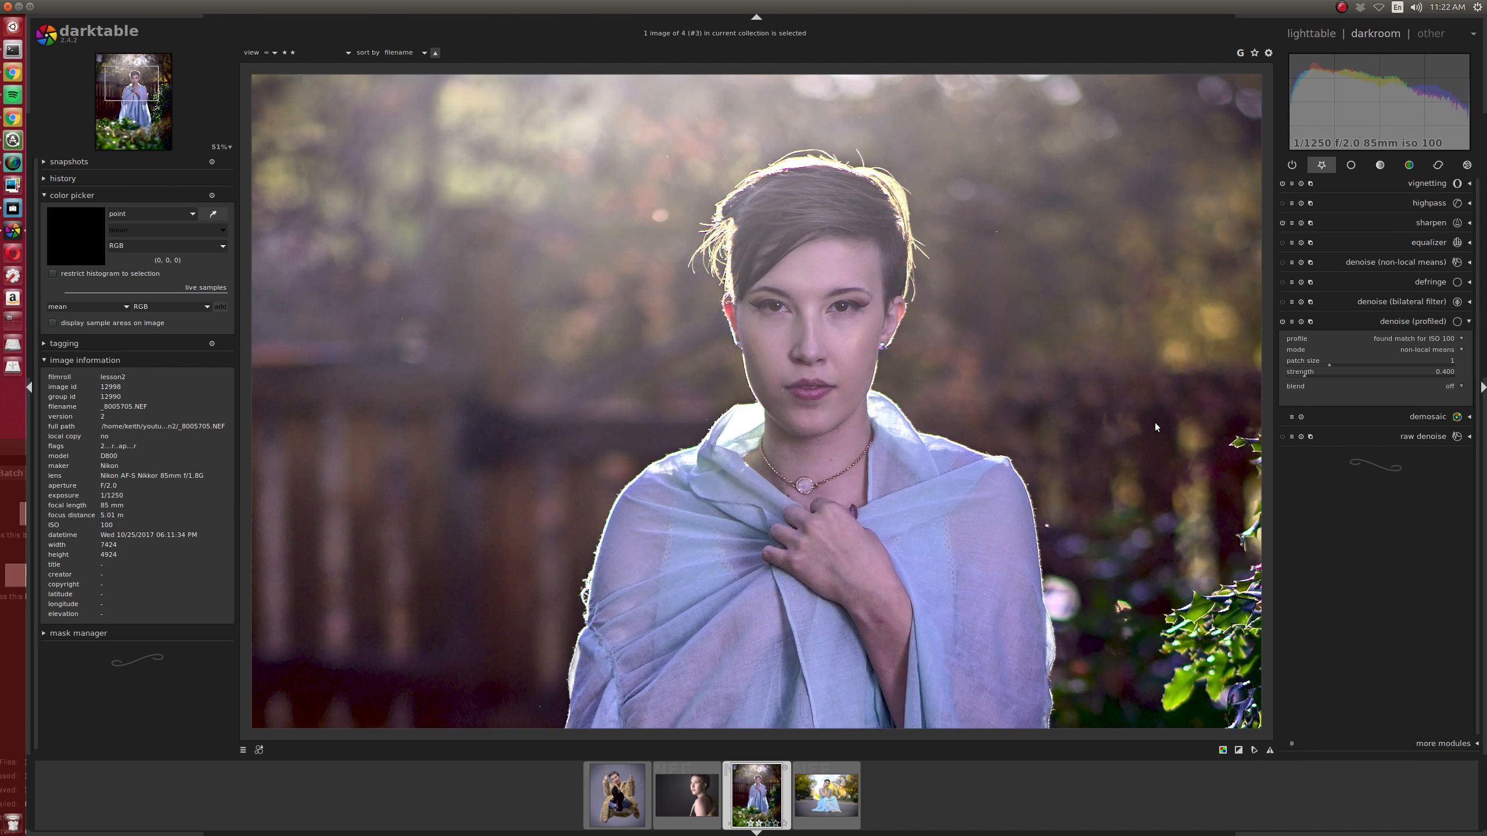
scroll(1364, 372, up, 1)
middle_click(961, 351)
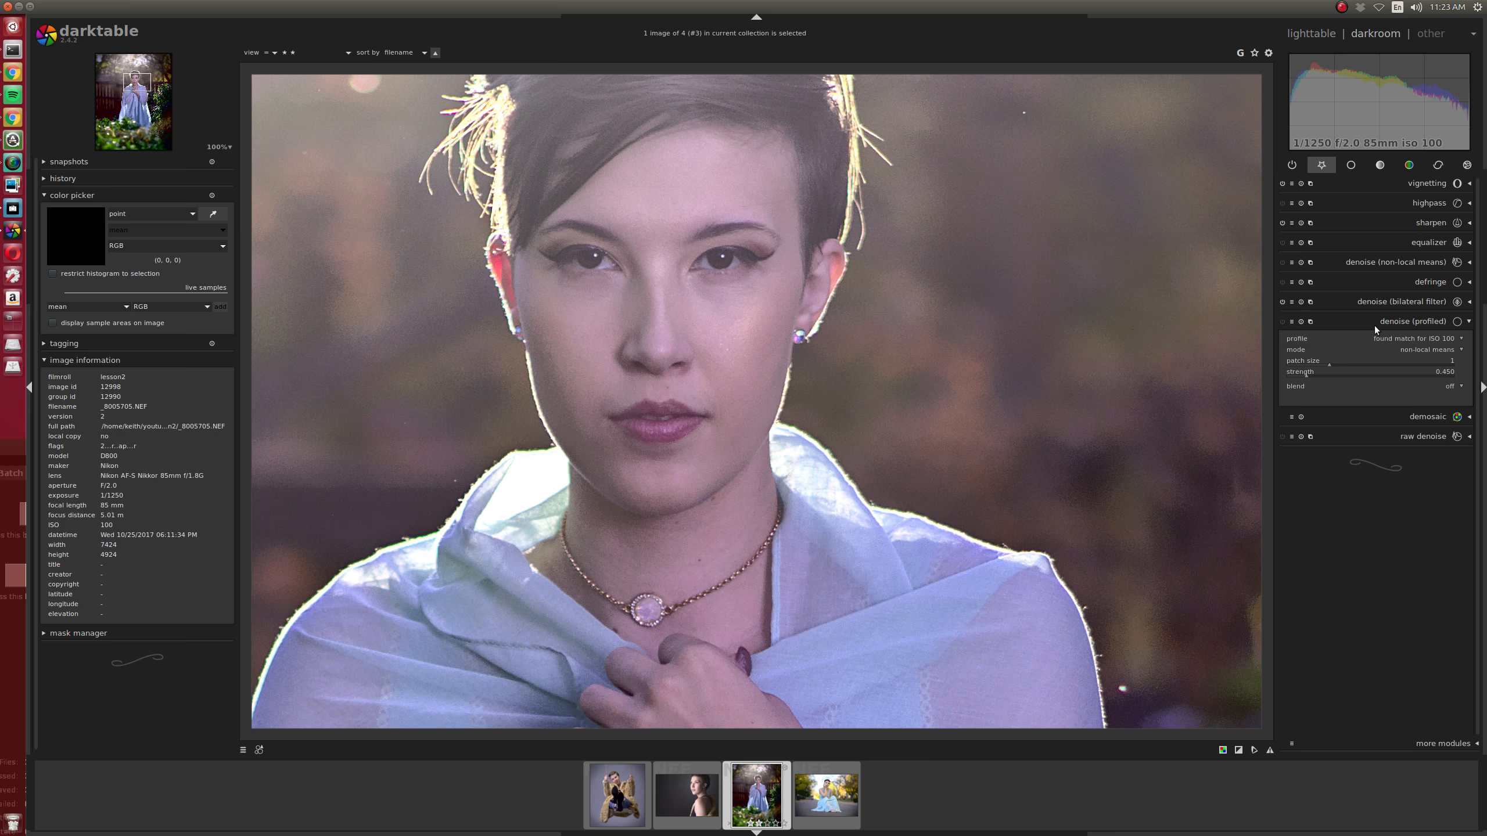
Try the denoise (bilateral filter) module on the portrait and switch it off
click(1281, 301)
click(1282, 301)
Apply the denoise preset of the equalizer module to the portrait
click(1454, 242)
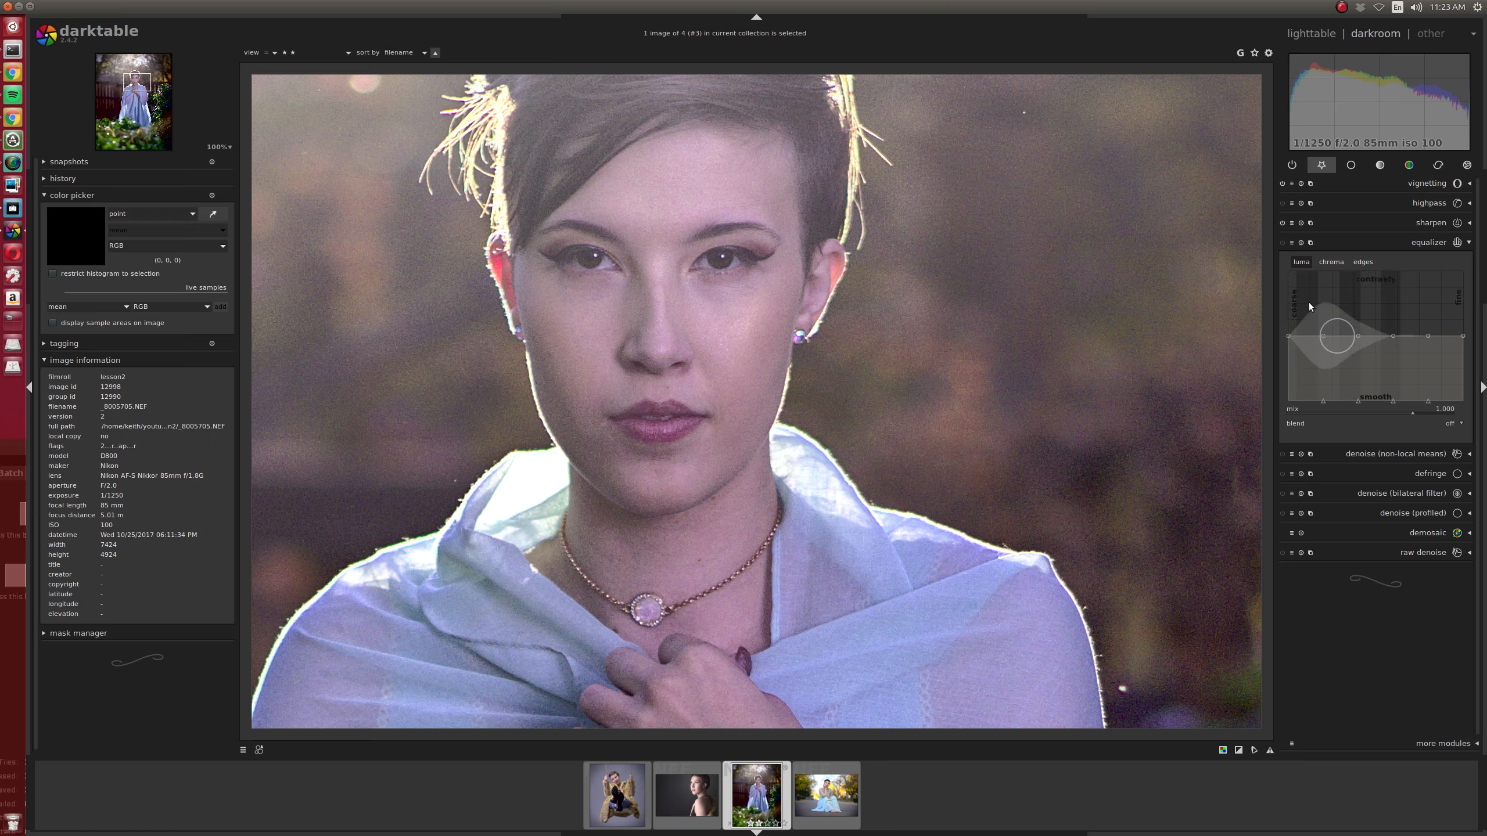
click(1291, 242)
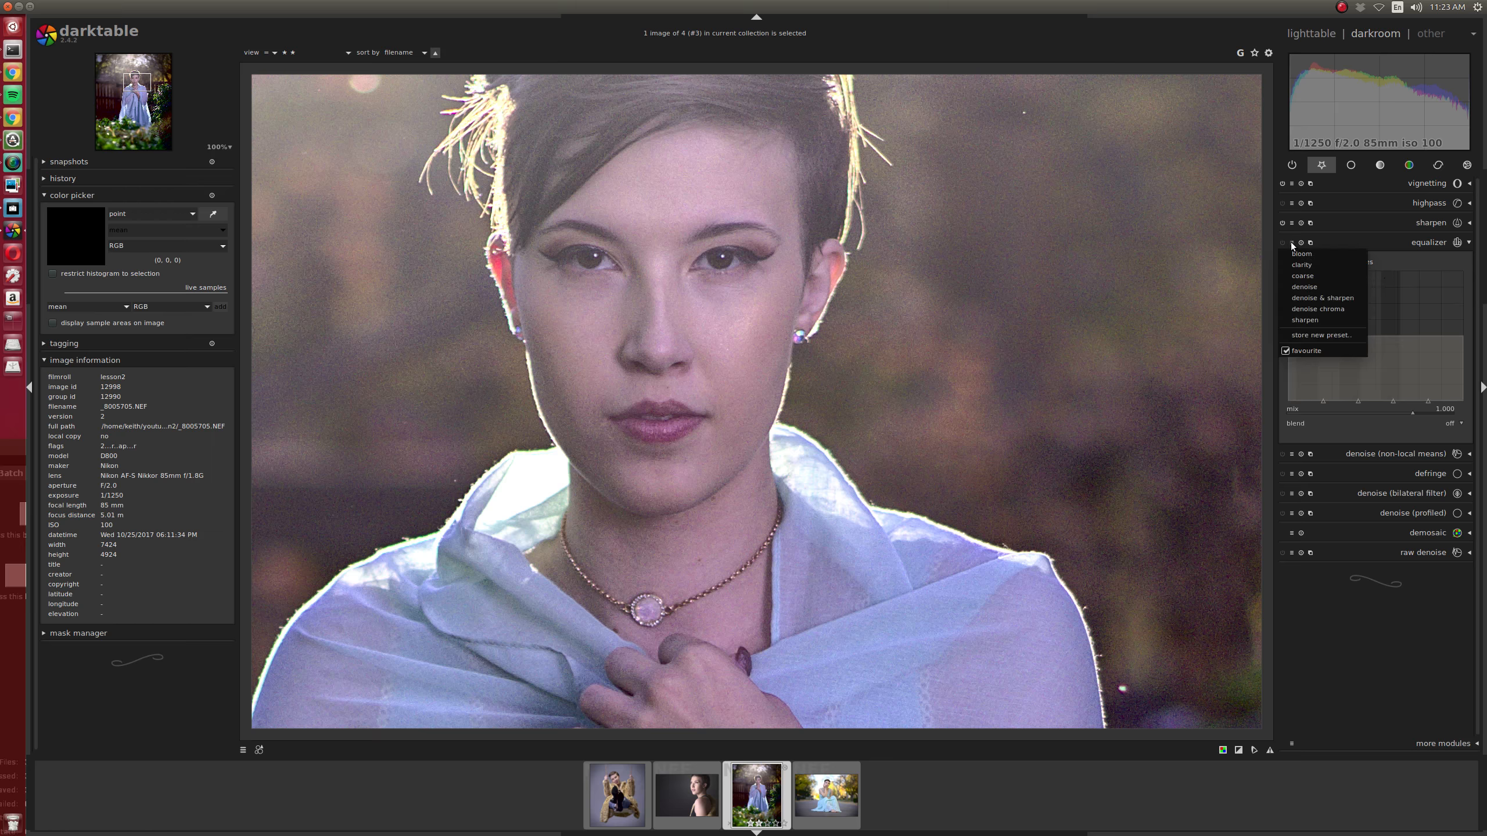
click(1336, 288)
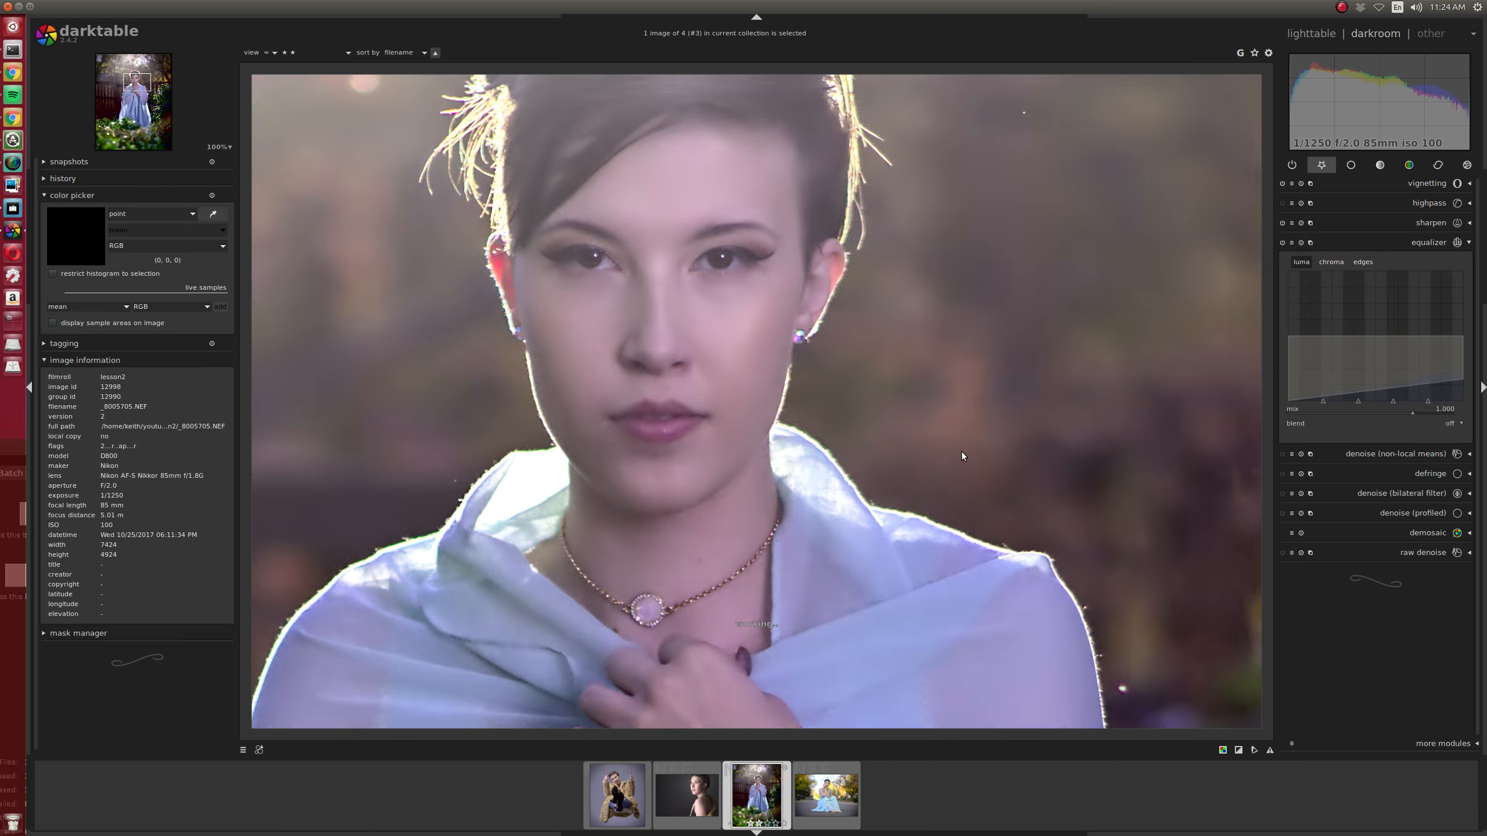
scroll(961, 451, down, 2)
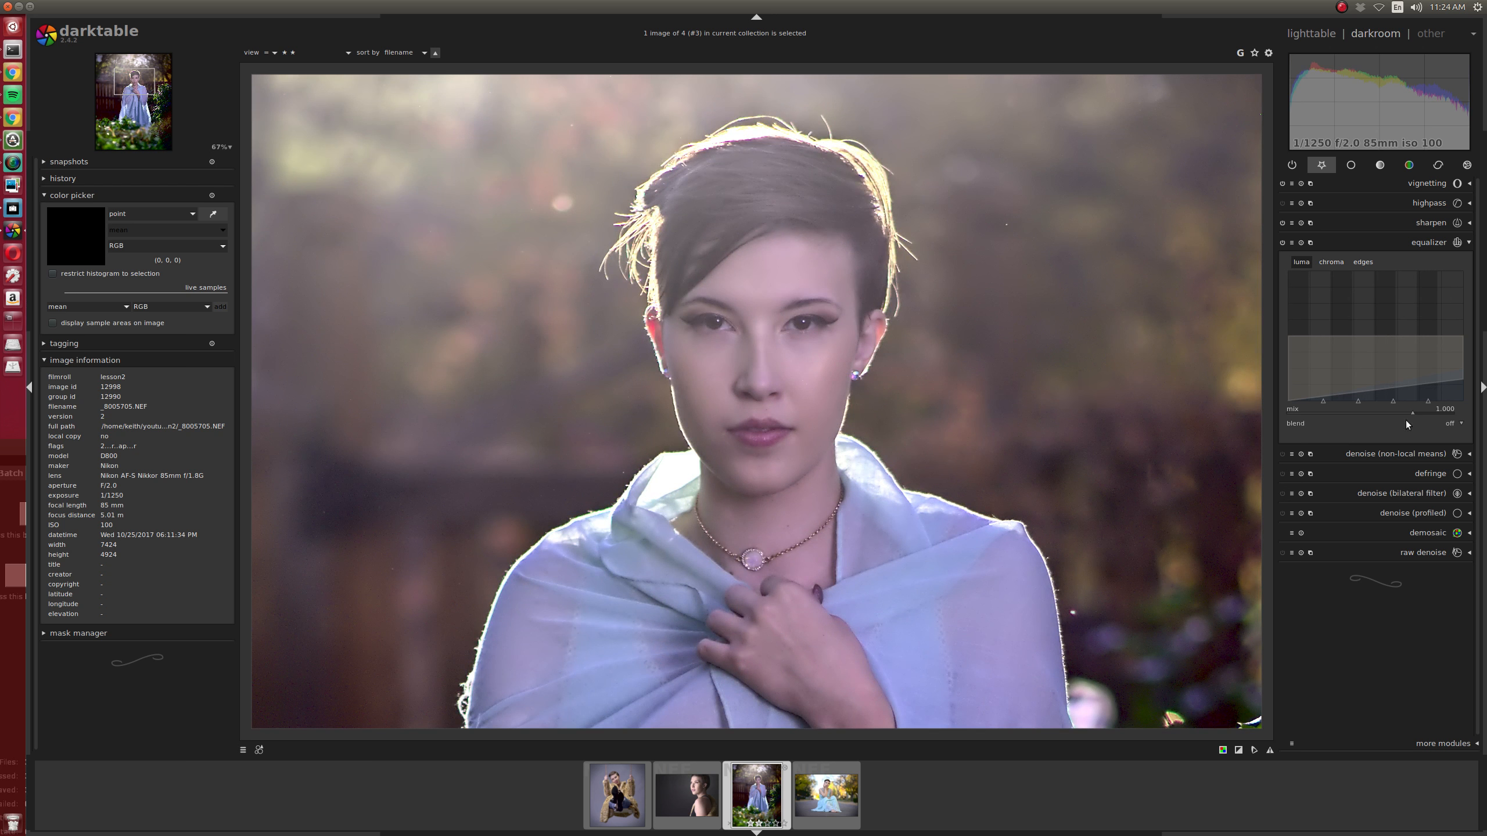
Reduce the equalizer mix to 0.500 and switch the module off
drag(1396, 409, 1376, 415)
scroll(1371, 411, up, 2)
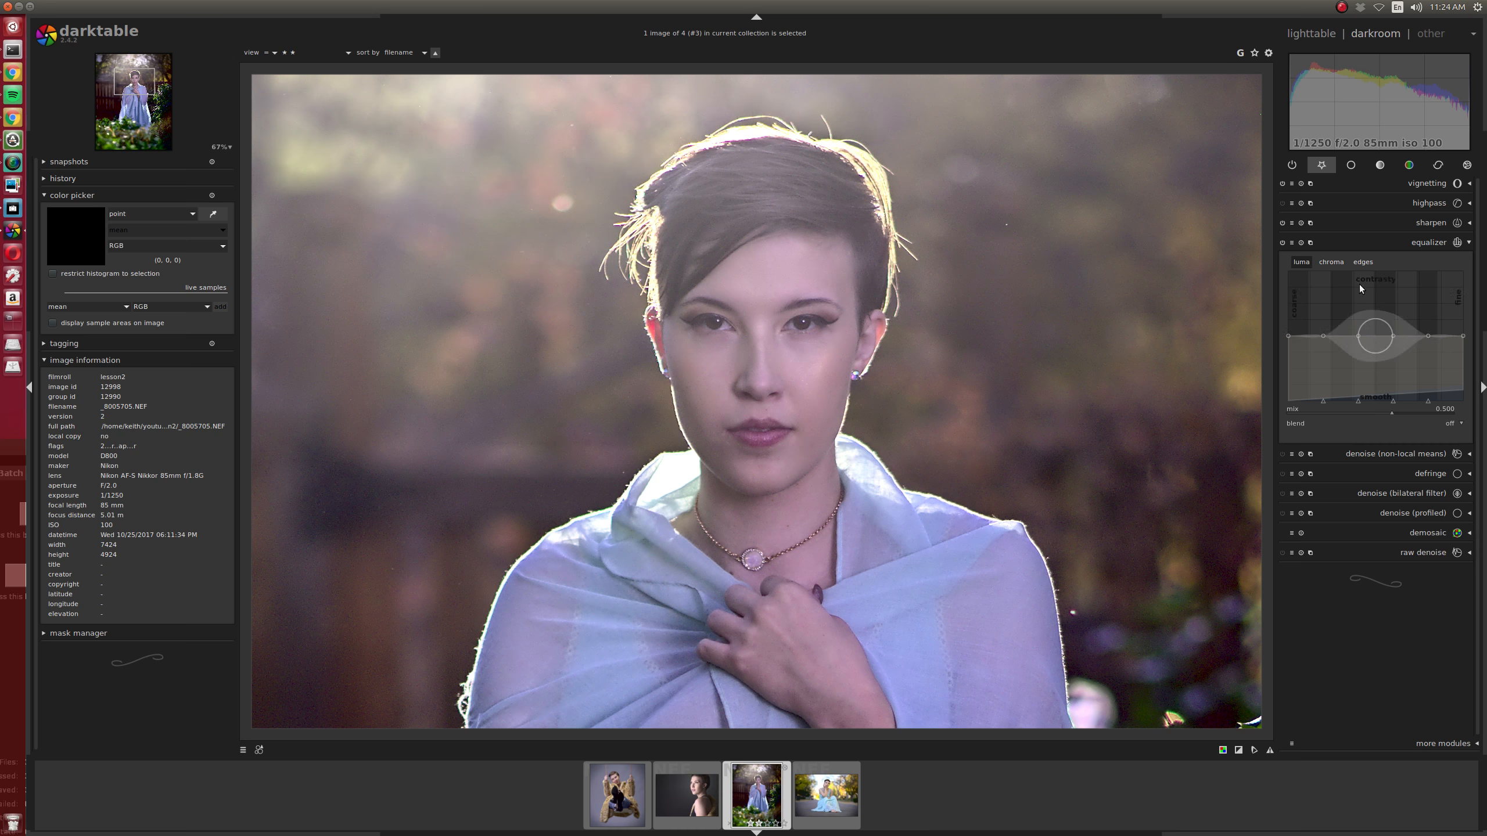
click(1282, 243)
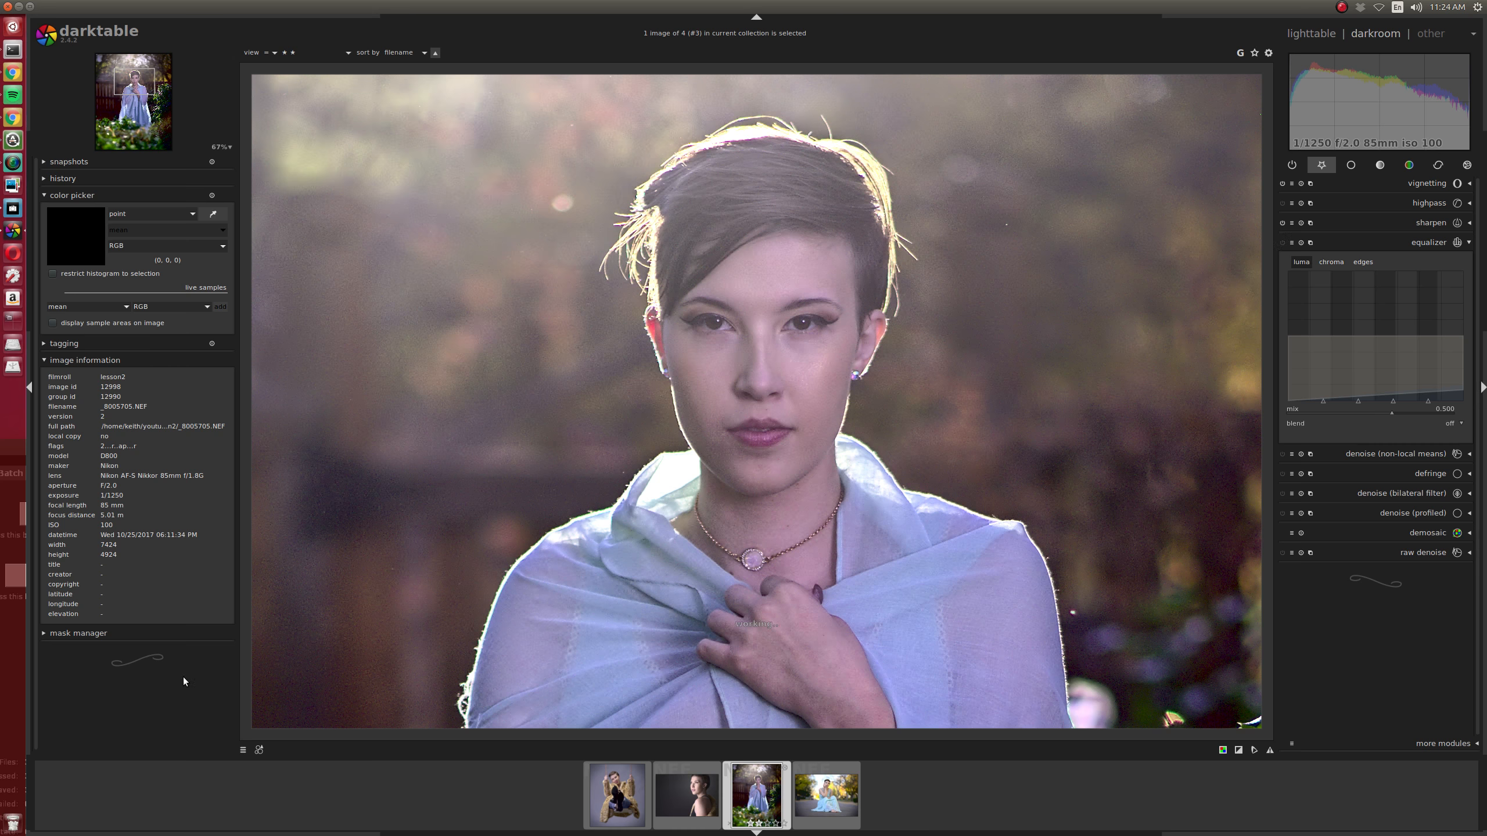
Apply the Denoise Tripple style to the backlit portrait, show the denoise (profiled) 2 settings and check the face at 100%
click(259, 751)
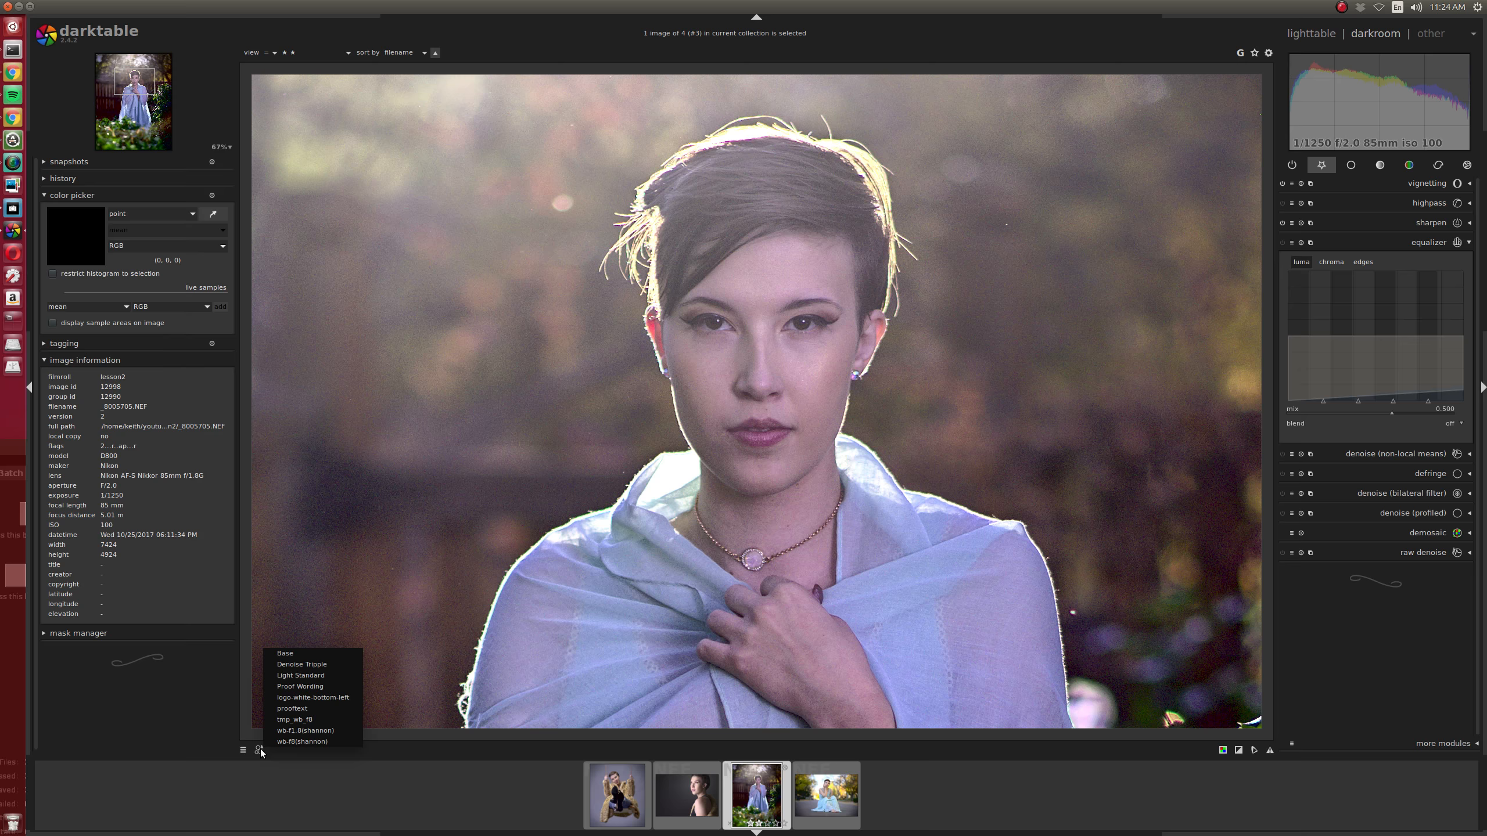
click(358, 665)
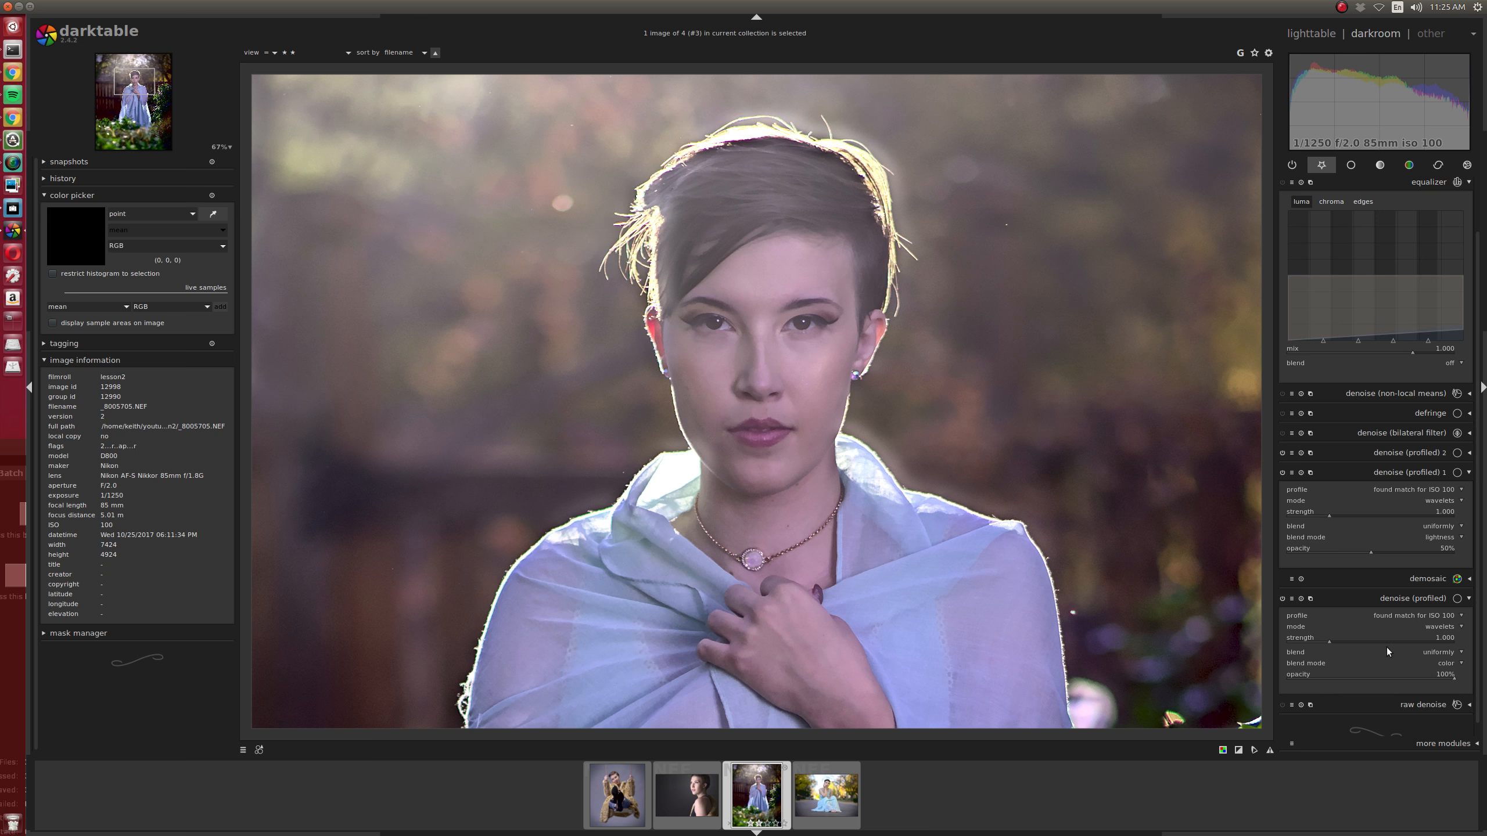
click(1410, 452)
middle_click(839, 405)
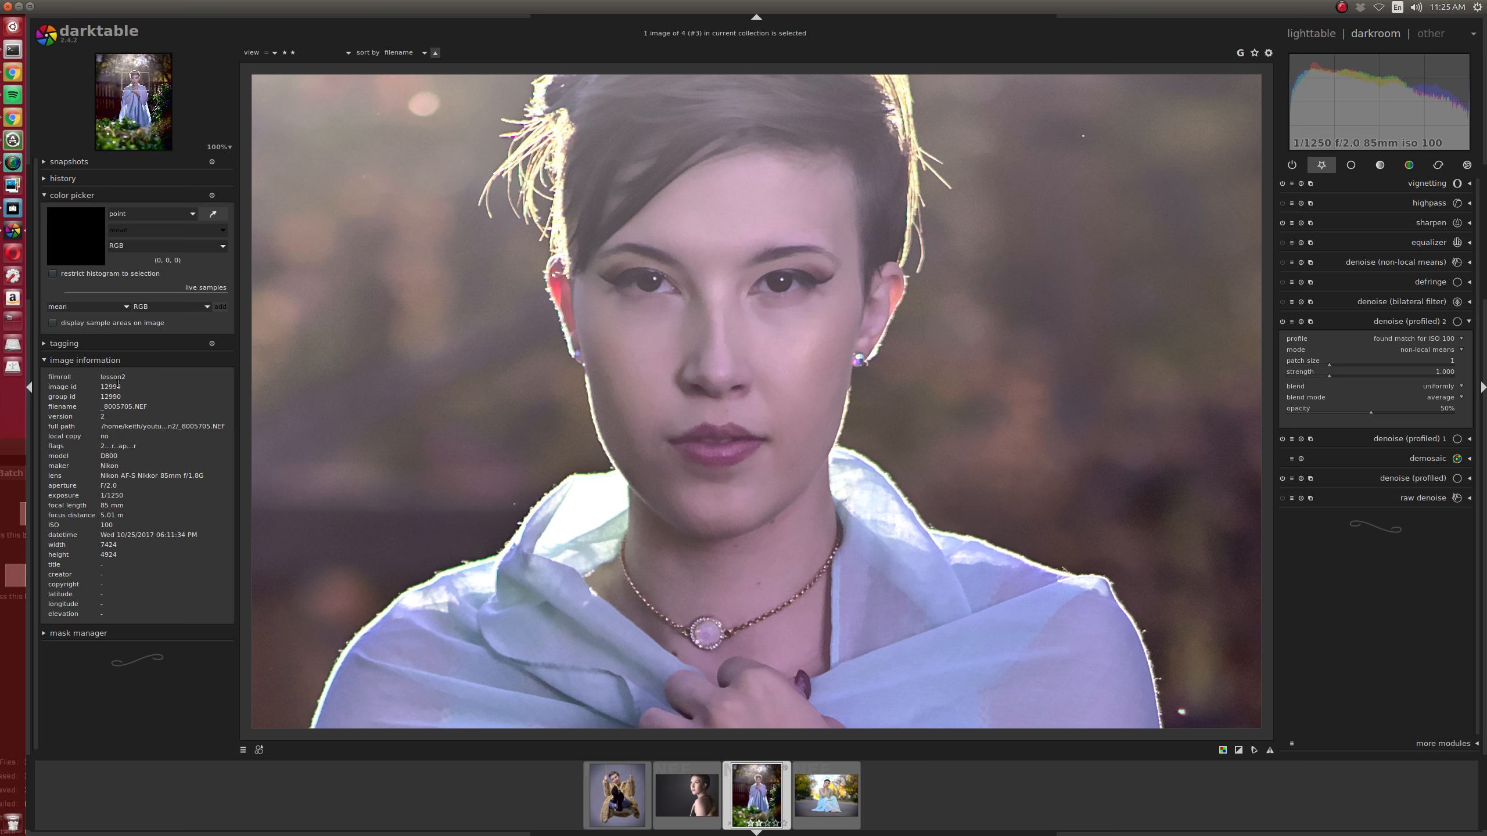
Compare the image at the equalizer (off) history state with the latest denoise (profiled) state, ending on the latest
click(64, 178)
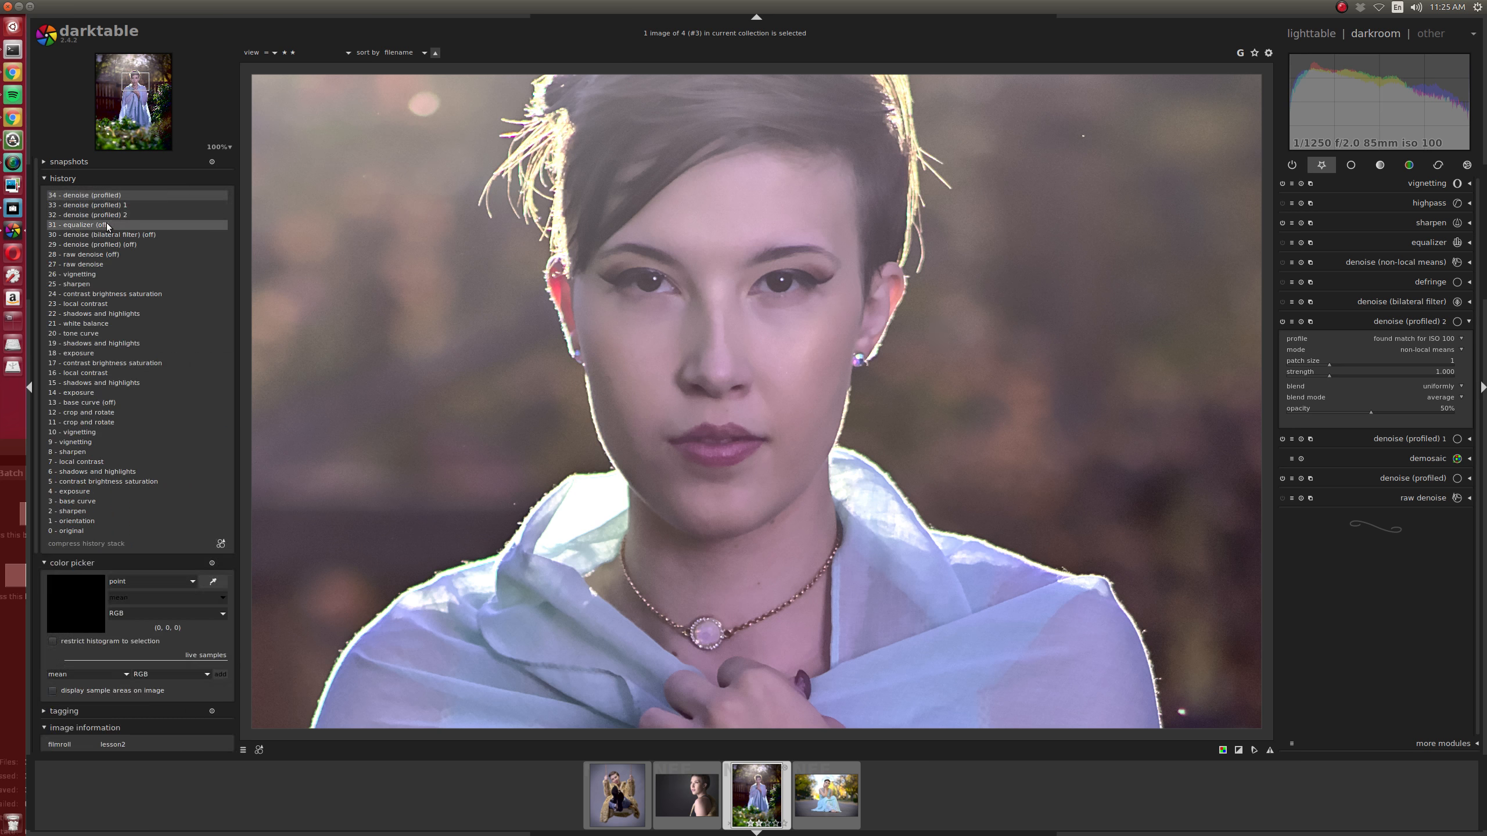
click(105, 224)
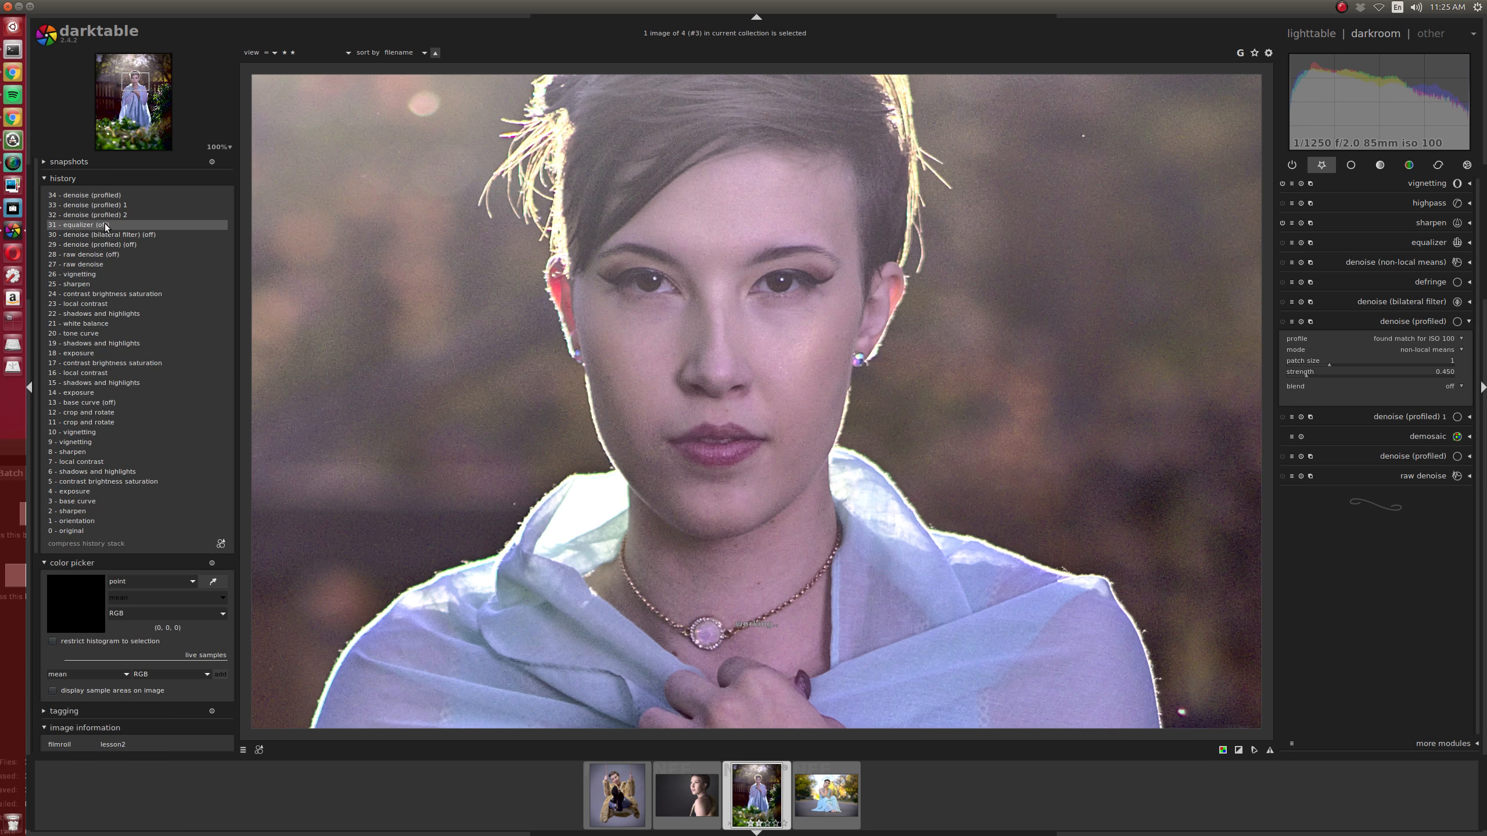
click(97, 195)
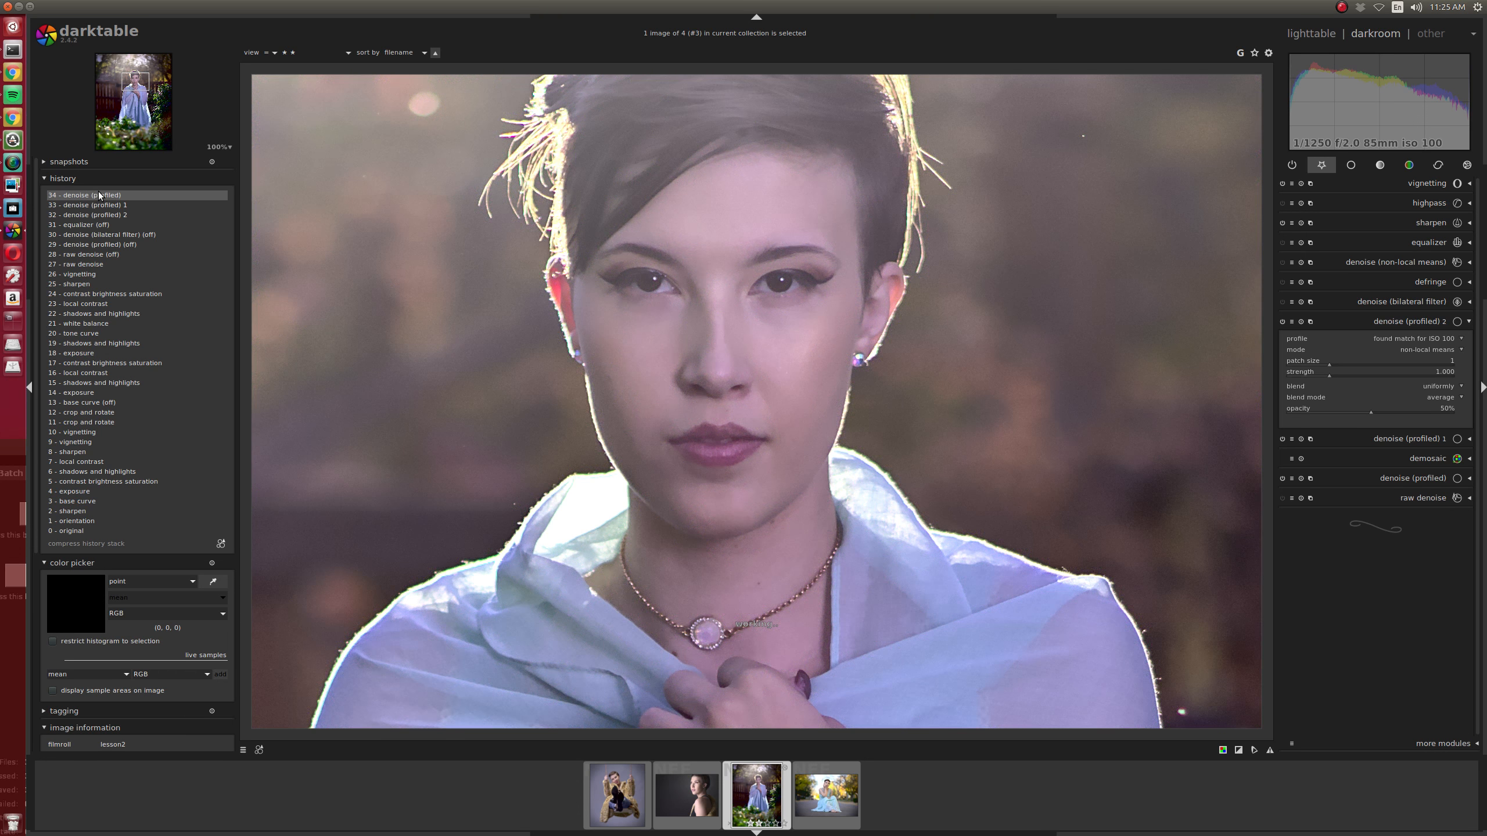
scroll(300, 428, down, 4)
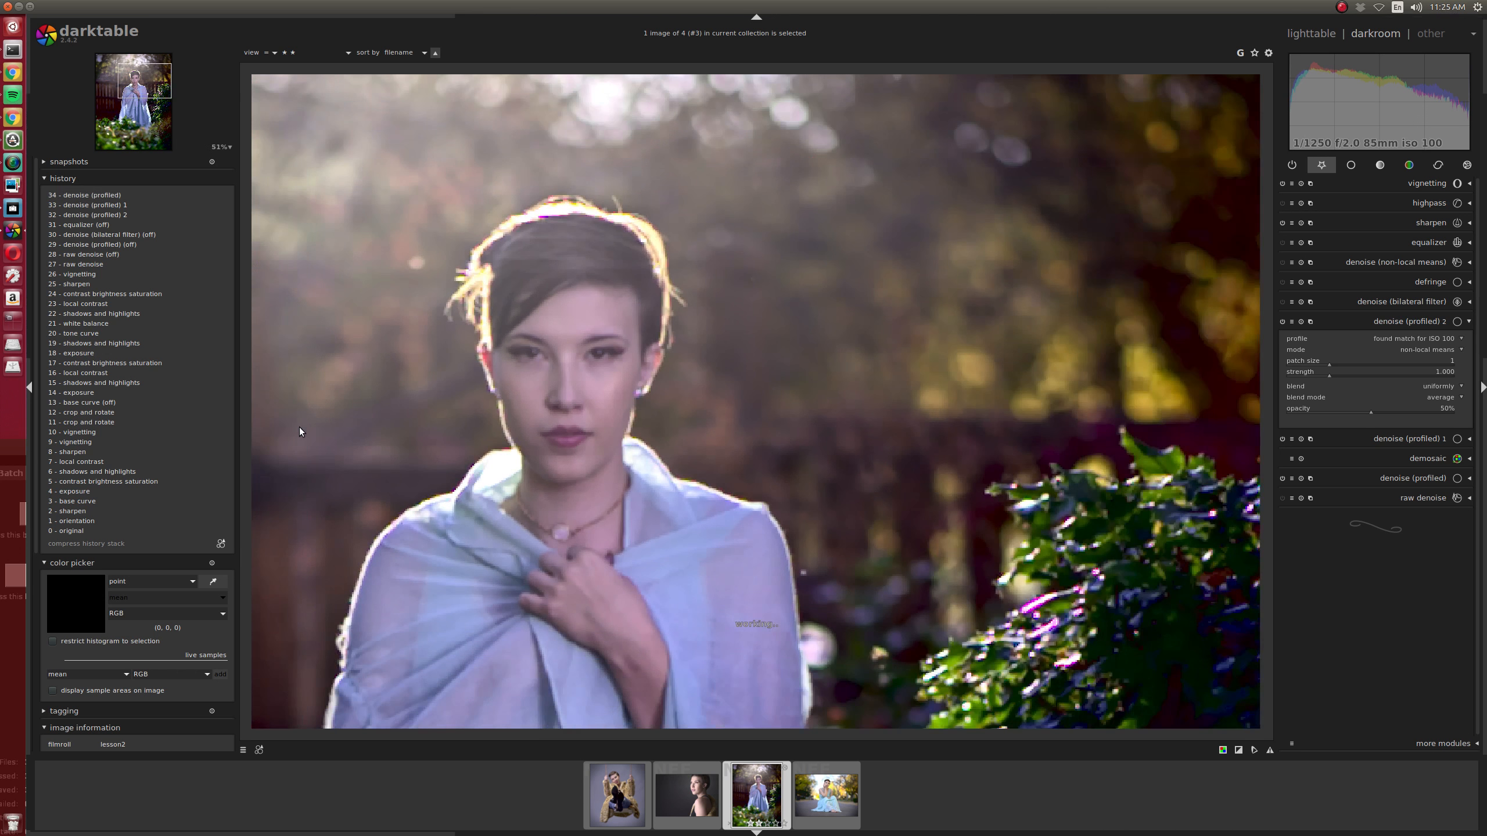
scroll(902, 489, down, 1)
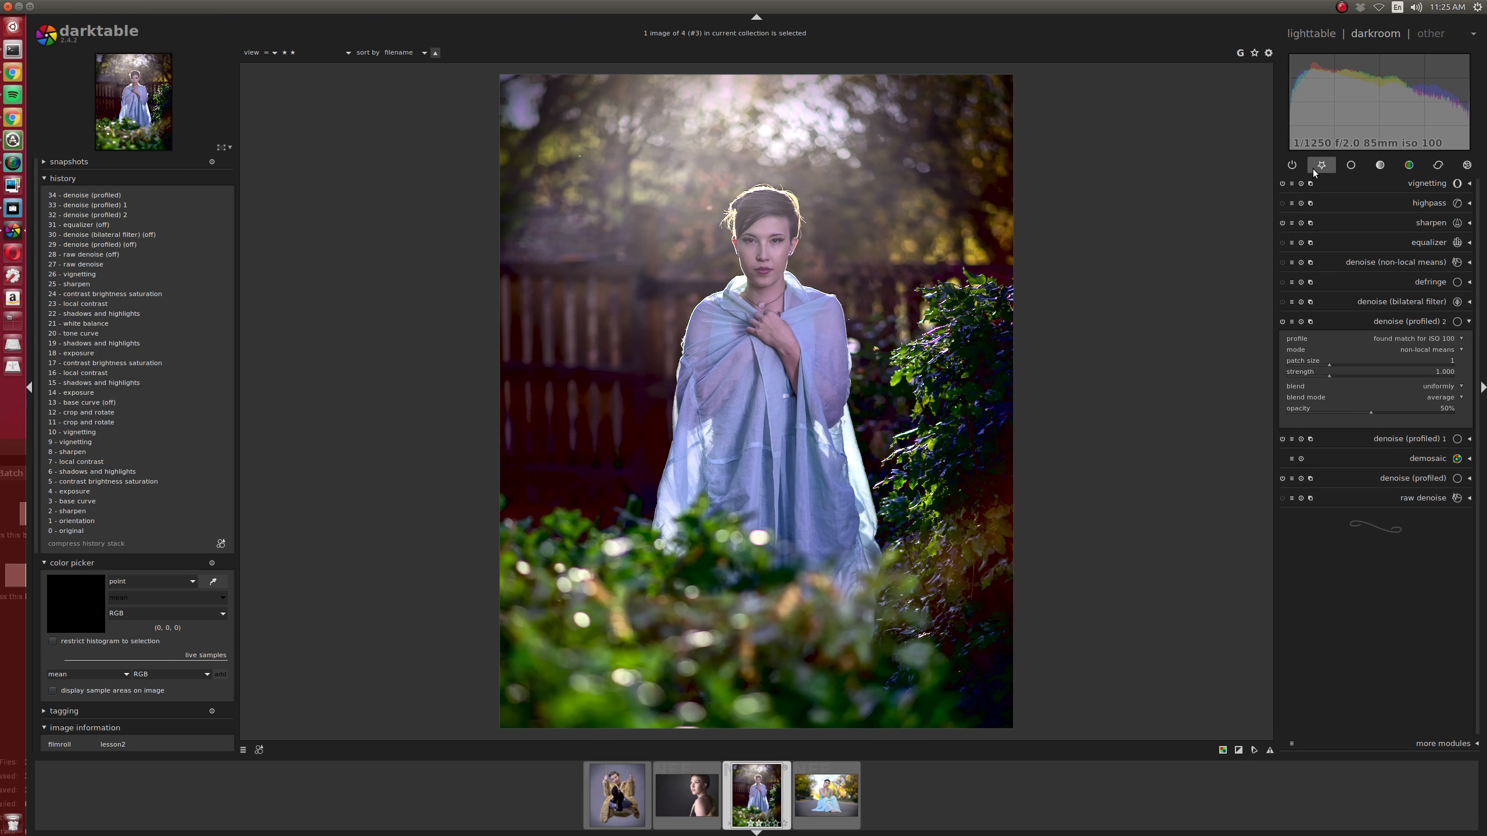
Reset the L tone curve of the backlit portrait and raise its midtones so input 36.5 maps to 48.8
scroll(1312, 168, up, 2)
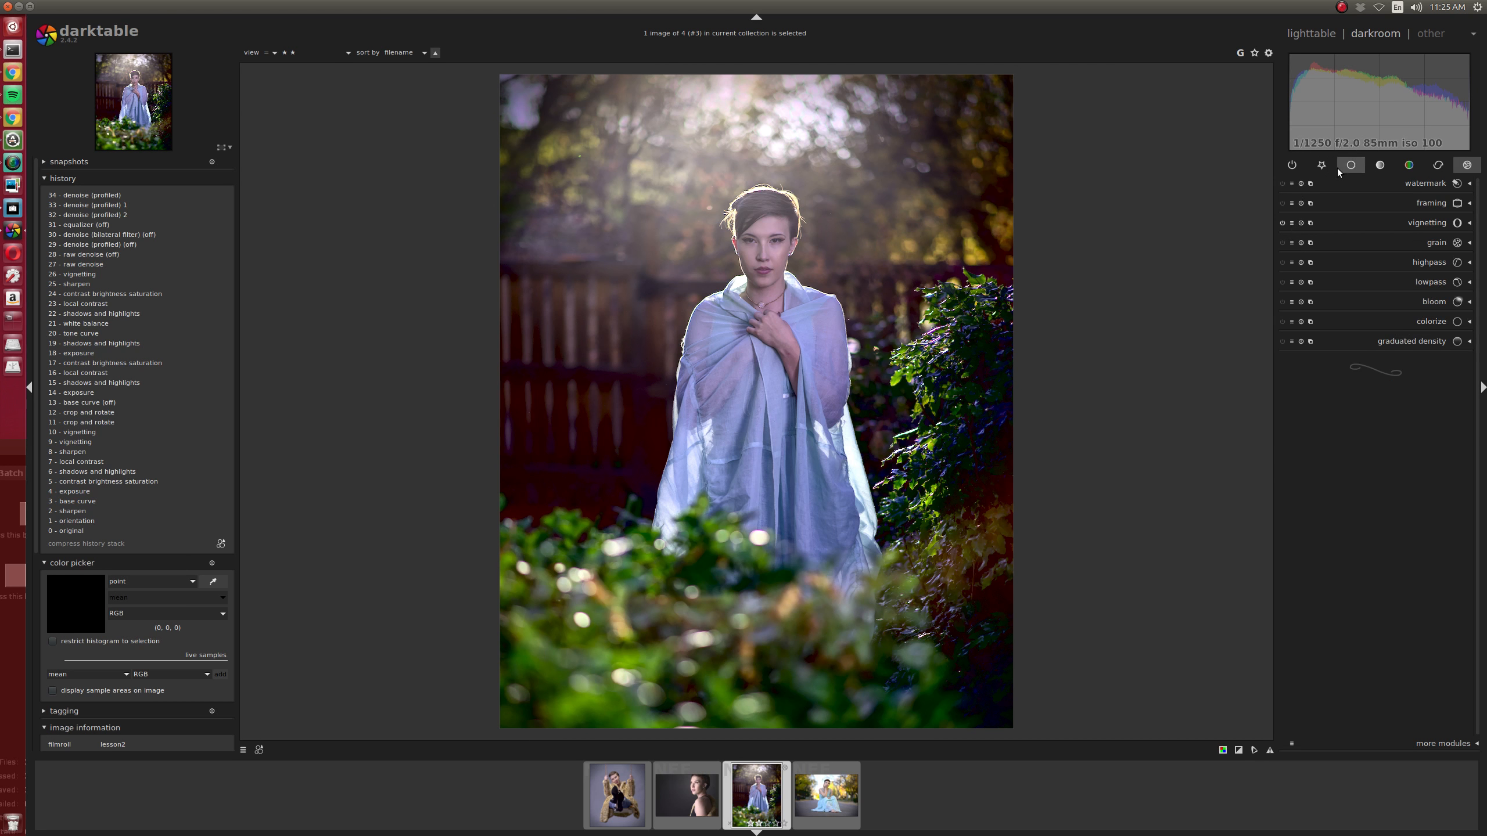
click(1328, 165)
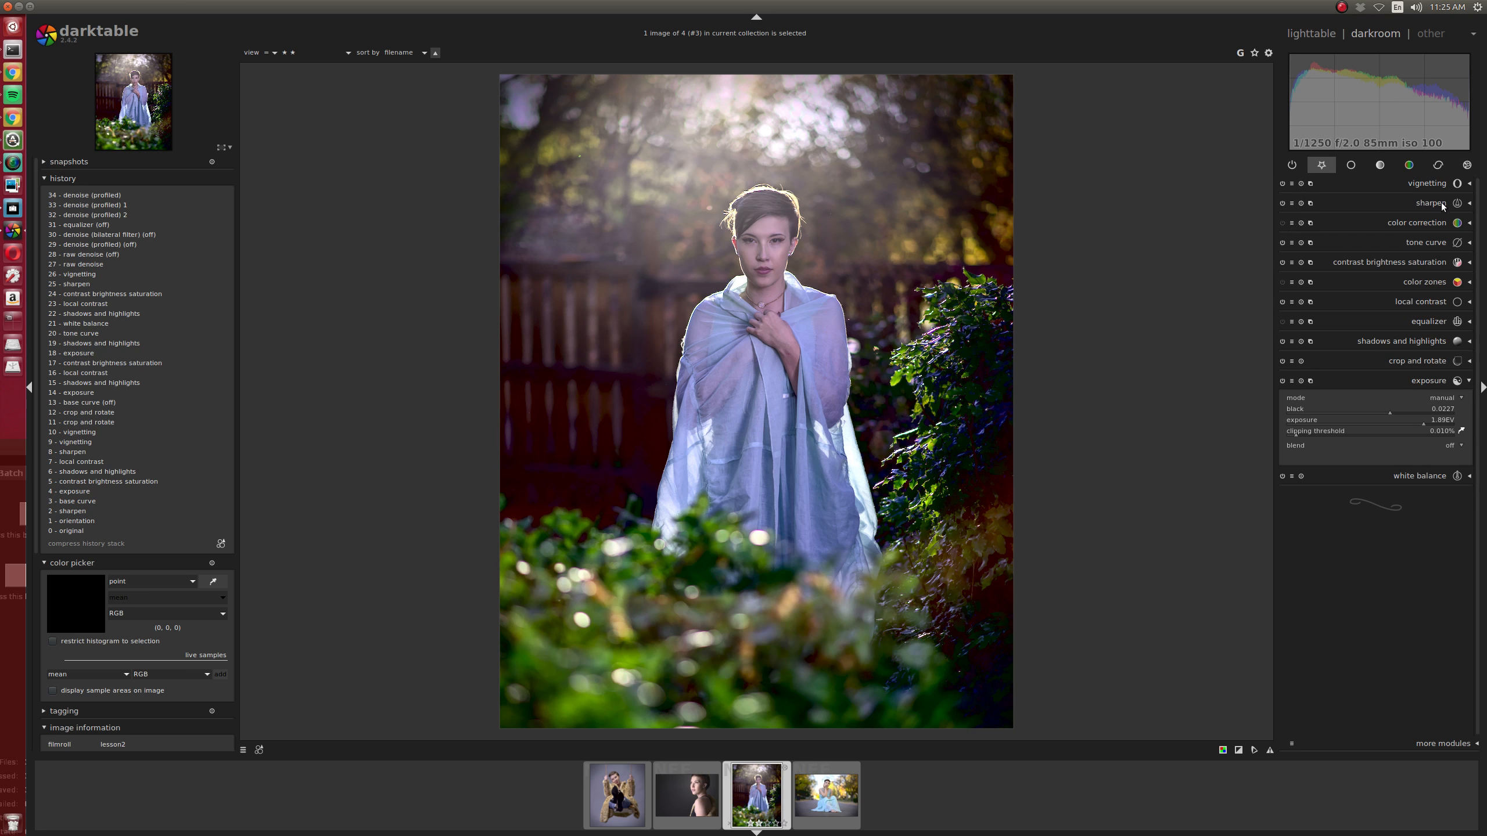
click(1417, 242)
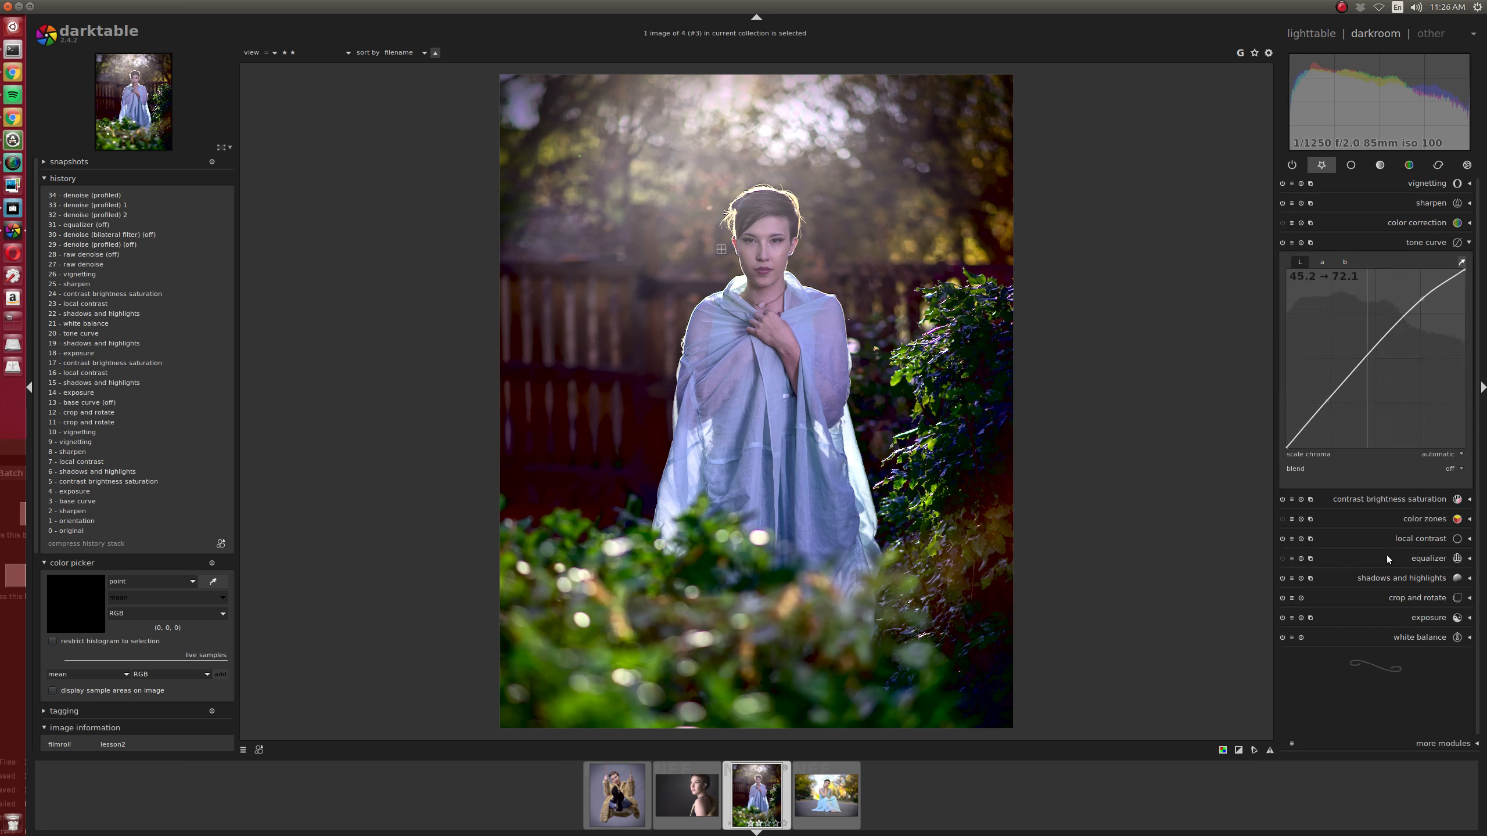
double_click(1392, 400)
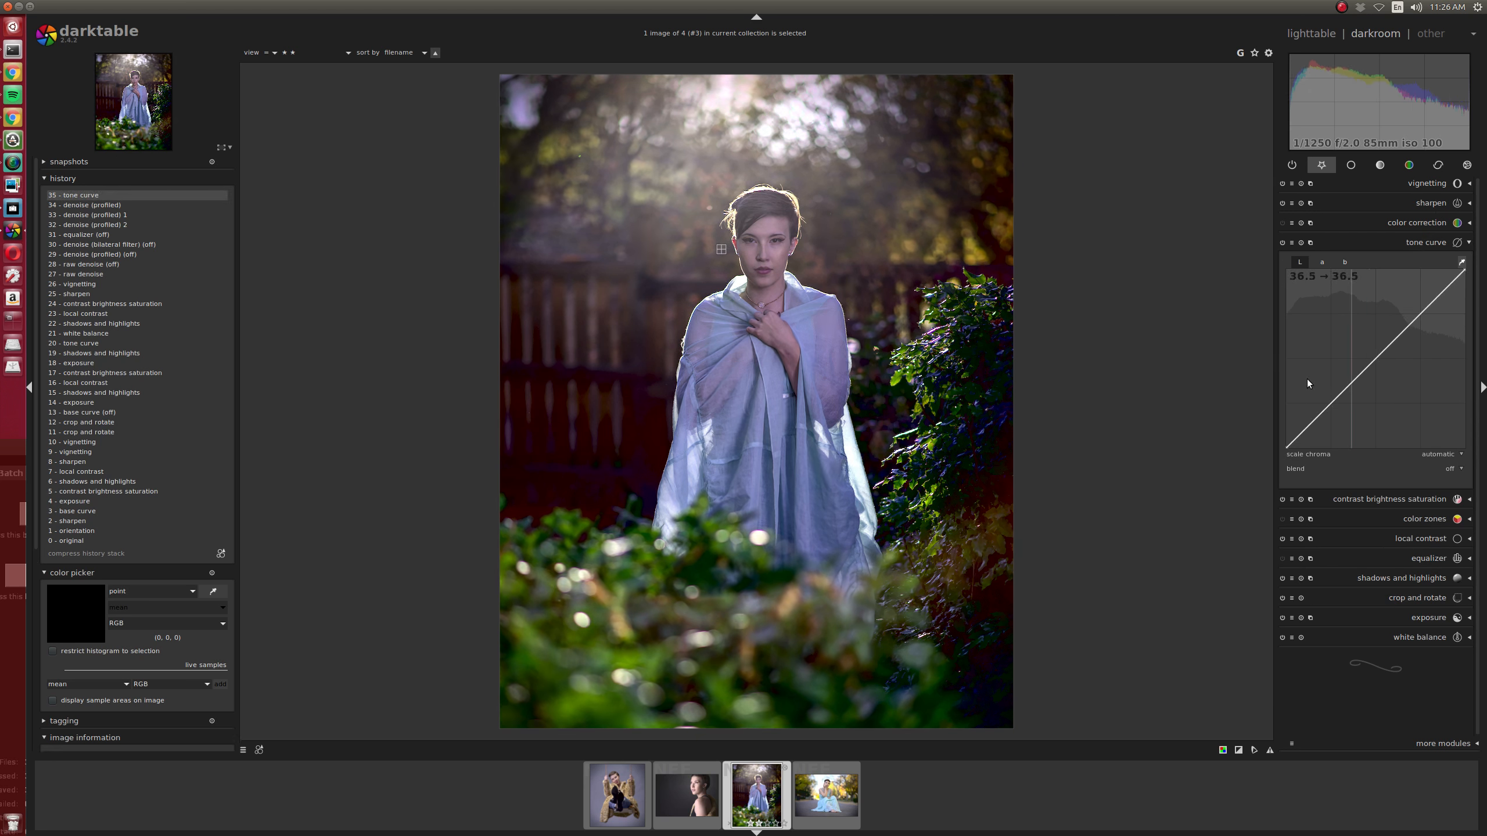
drag(1352, 383, 1349, 361)
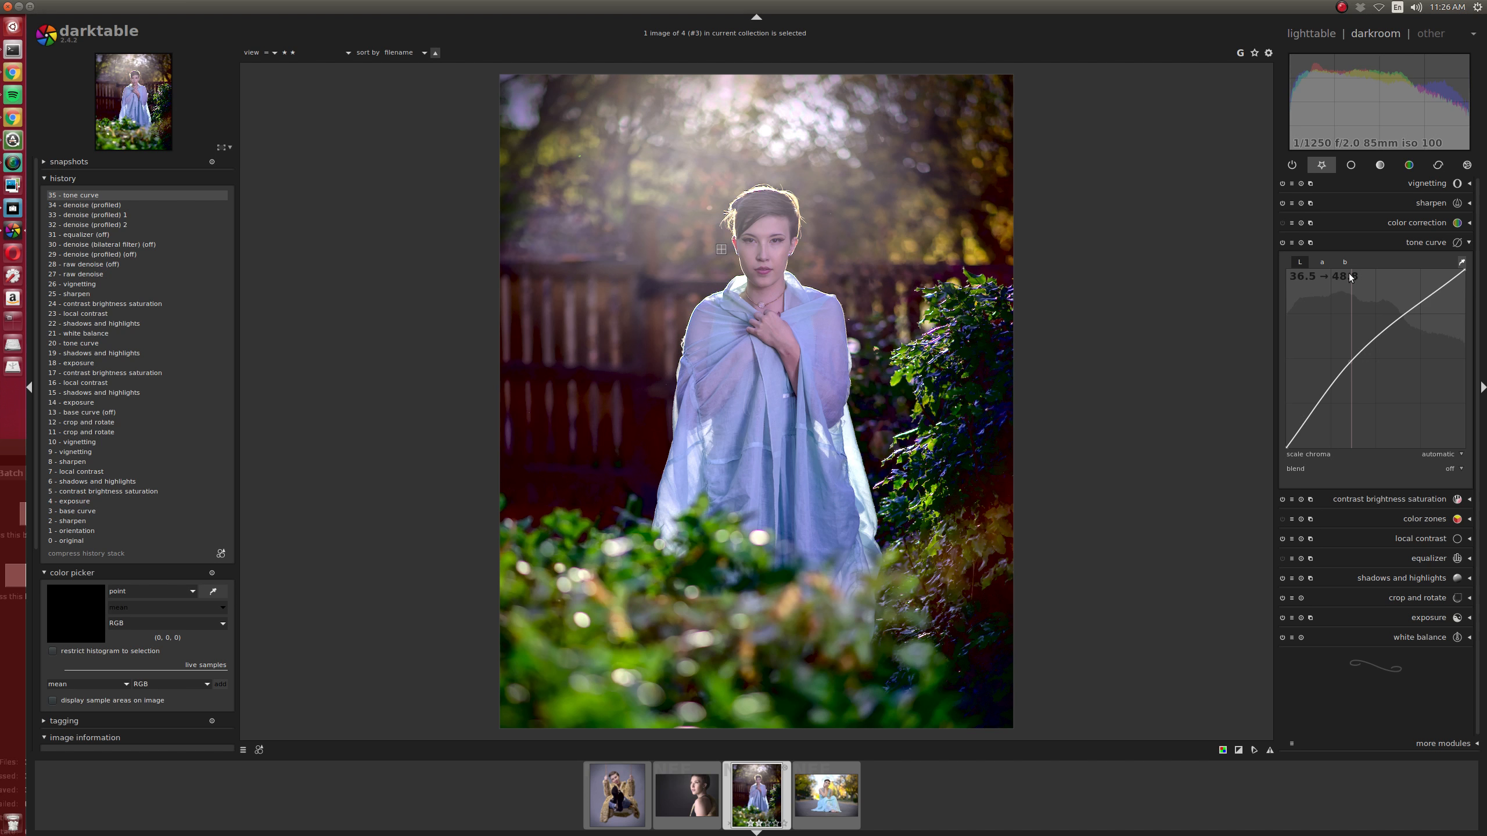
Examine the a and b channels of the tone curve and return to the L channel
click(1322, 263)
click(1347, 262)
click(1322, 262)
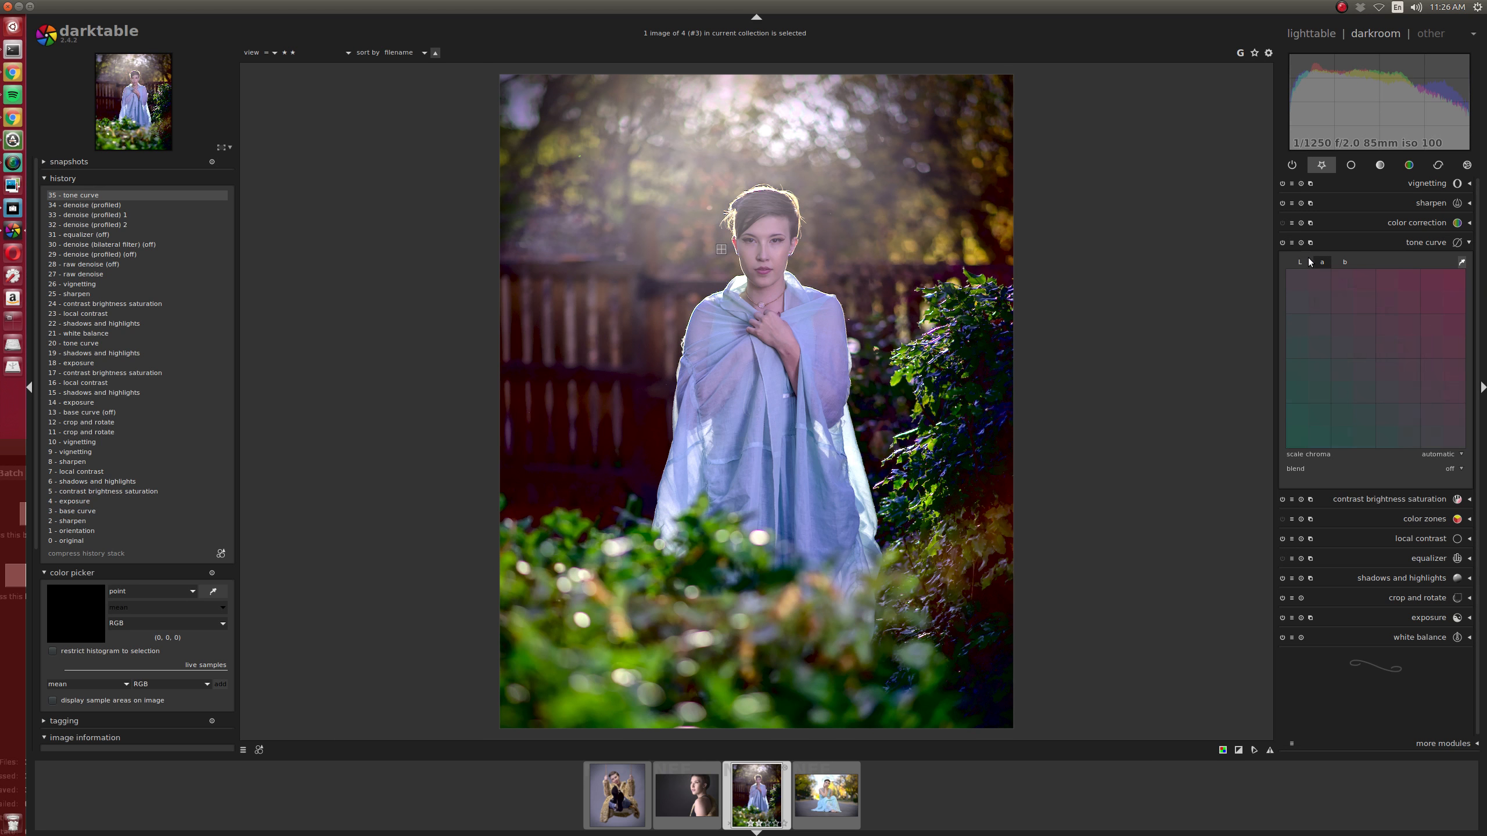
click(1302, 261)
click(1323, 261)
click(1335, 261)
click(1298, 262)
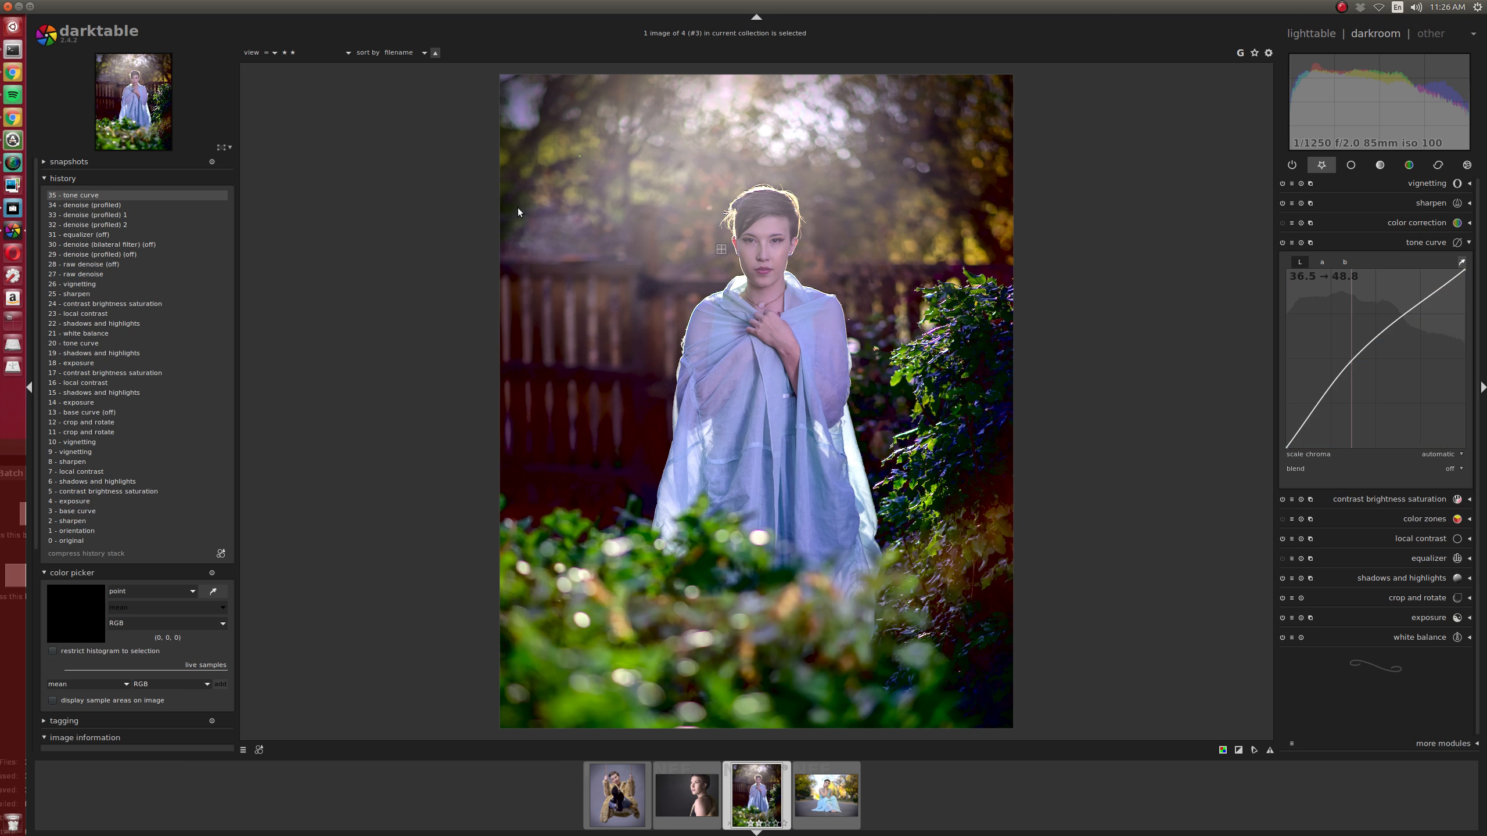
Raise the lightness of the reds slightly in color zones on the portrait of the woman sitting on the road
click(1423, 223)
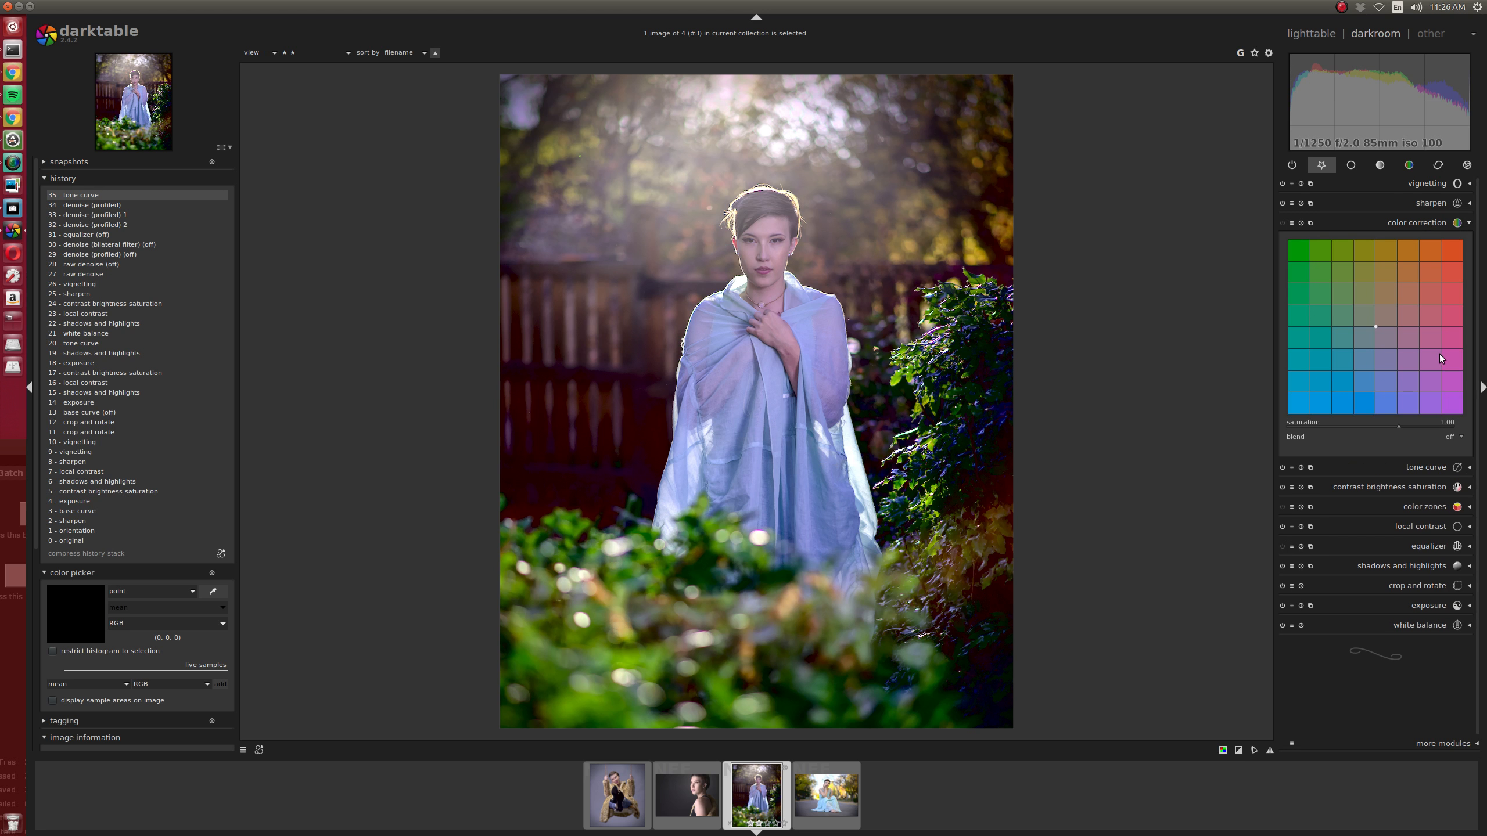
click(1411, 506)
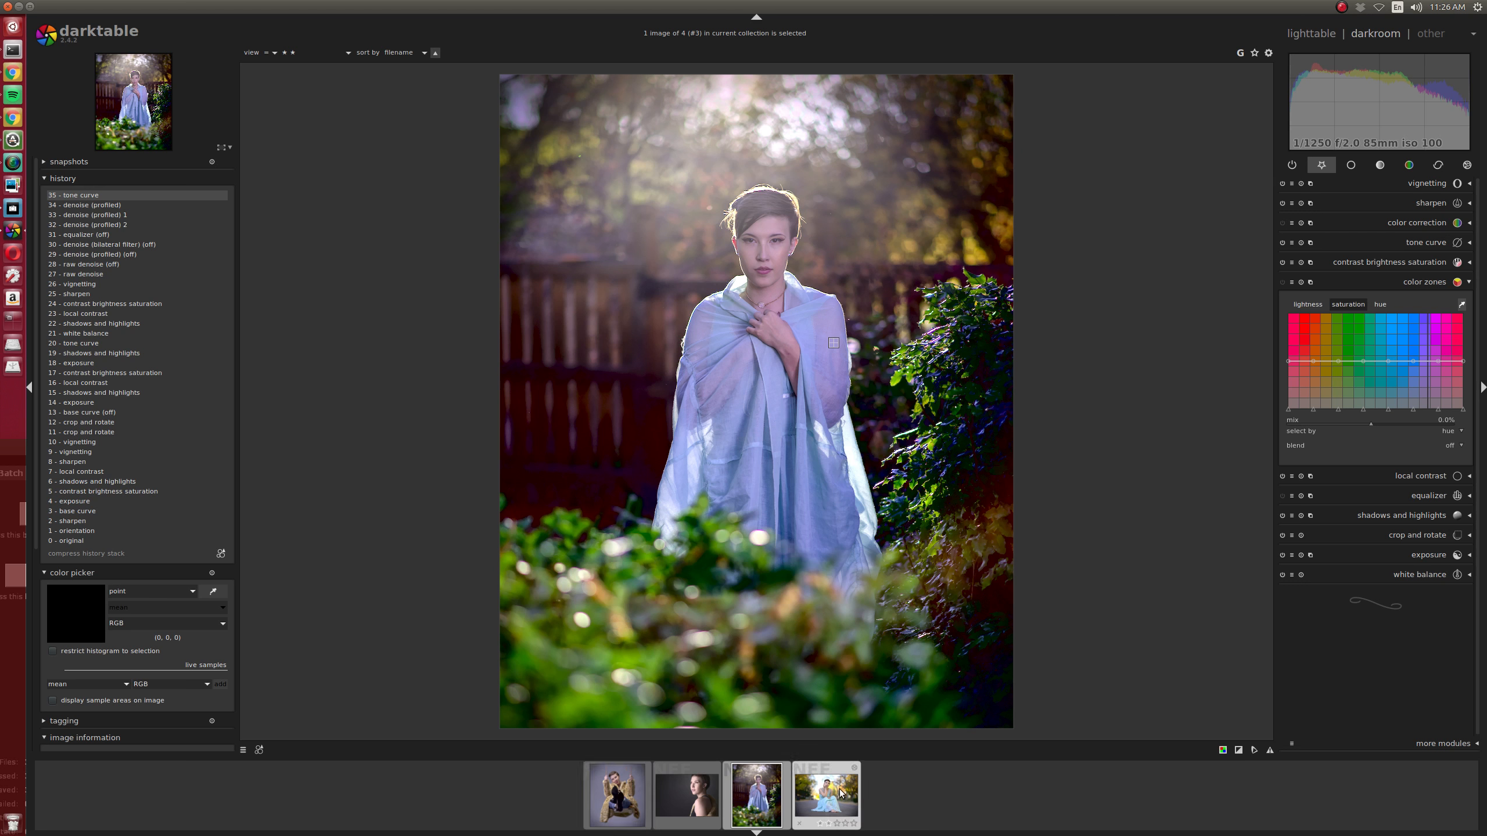
click(826, 801)
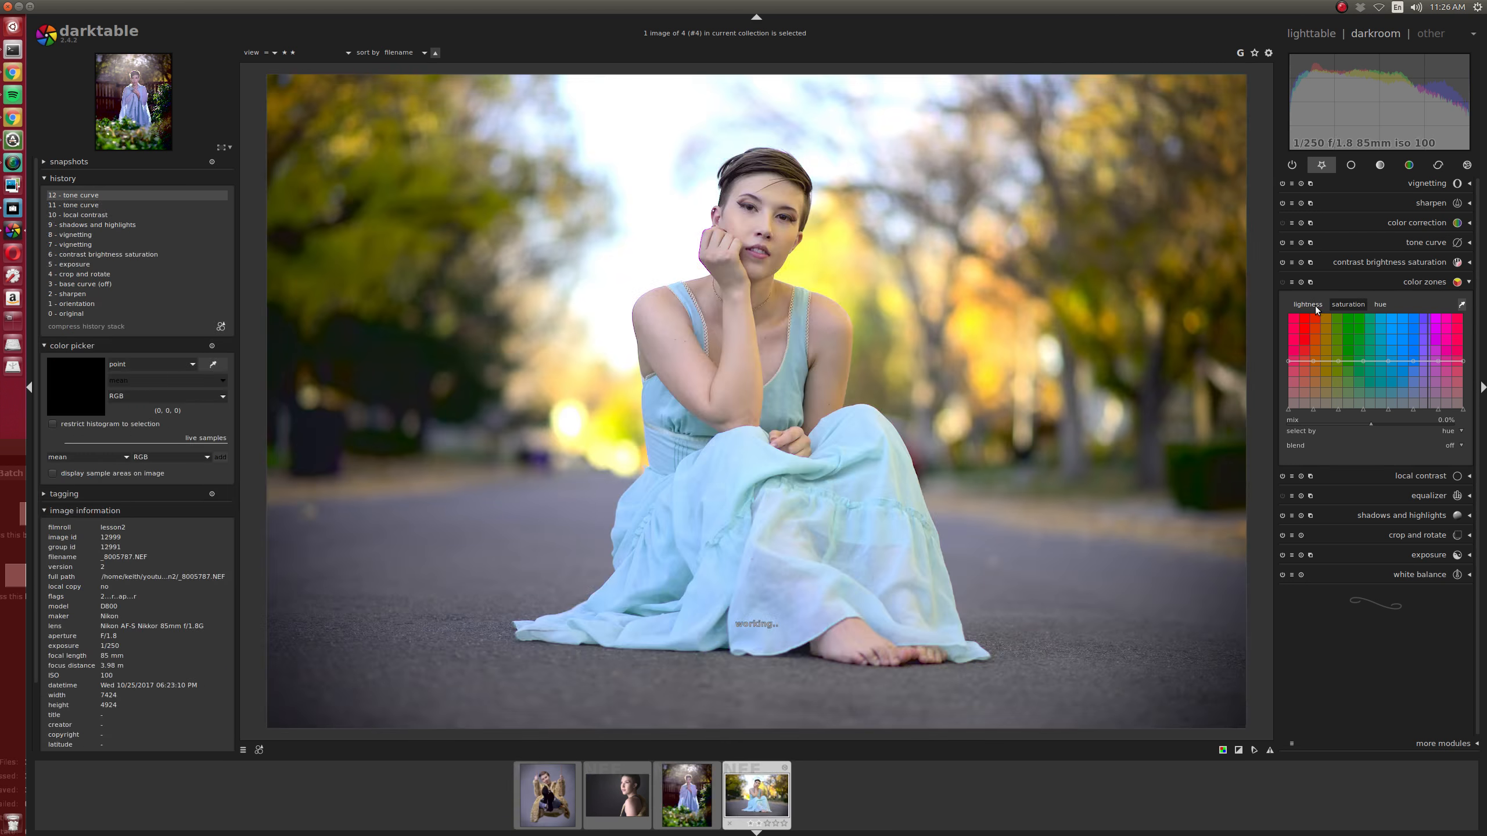
click(1316, 308)
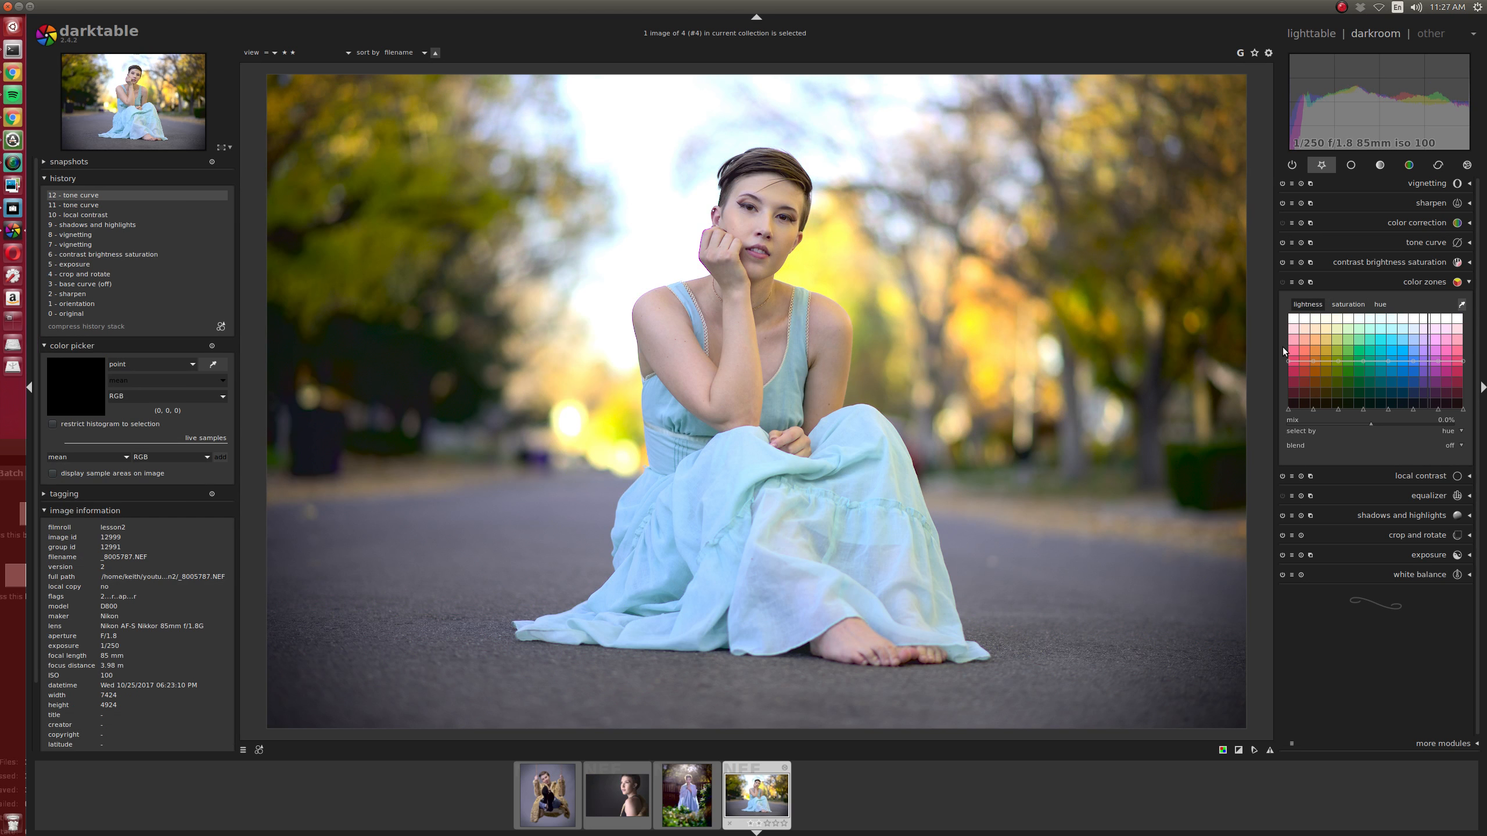
drag(1289, 355, 1289, 351)
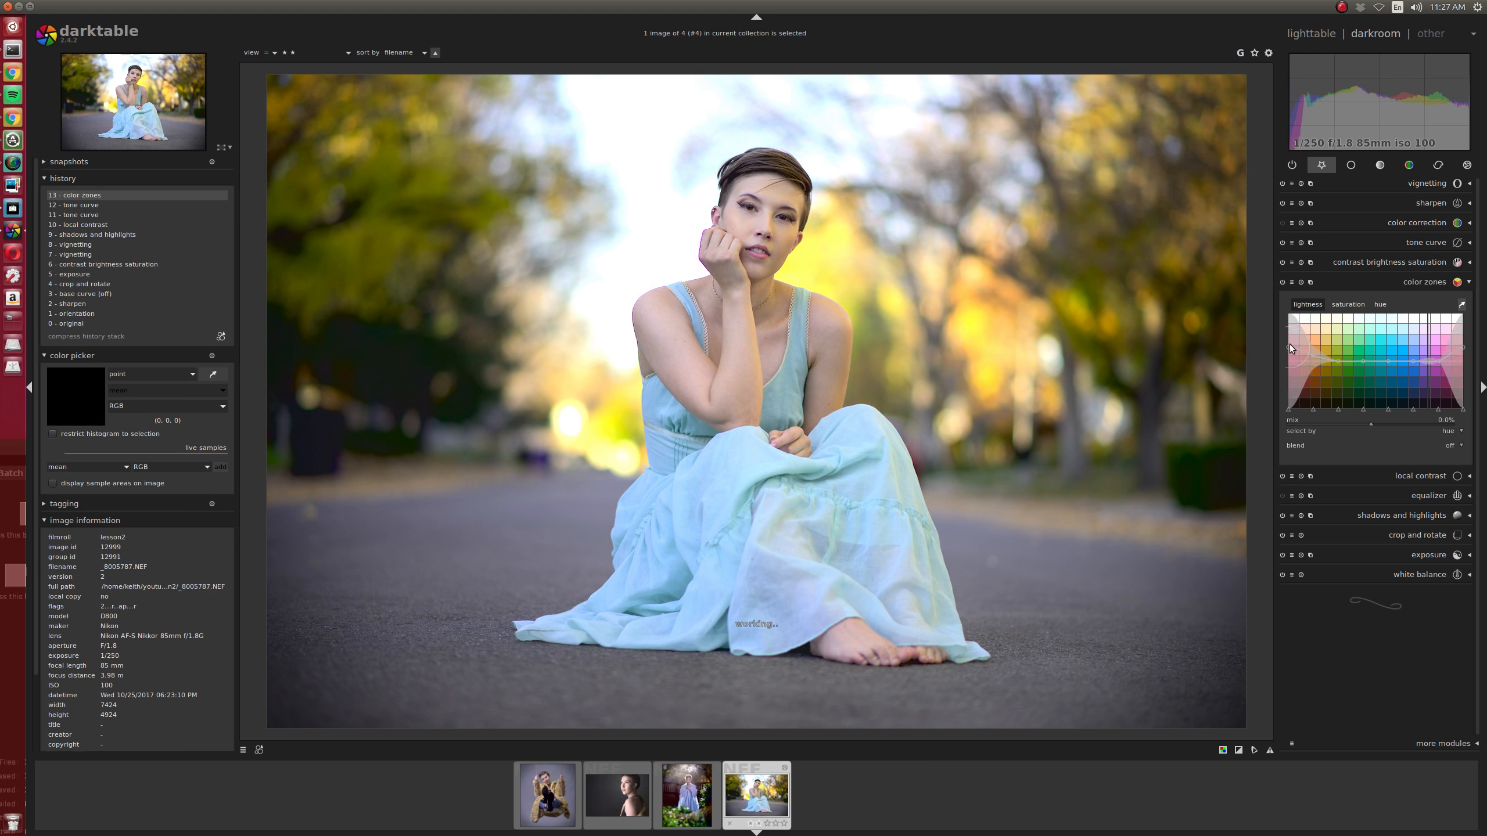
Compare the skin up close with color zones on and off, leaving the module switched off
middle_click(806, 237)
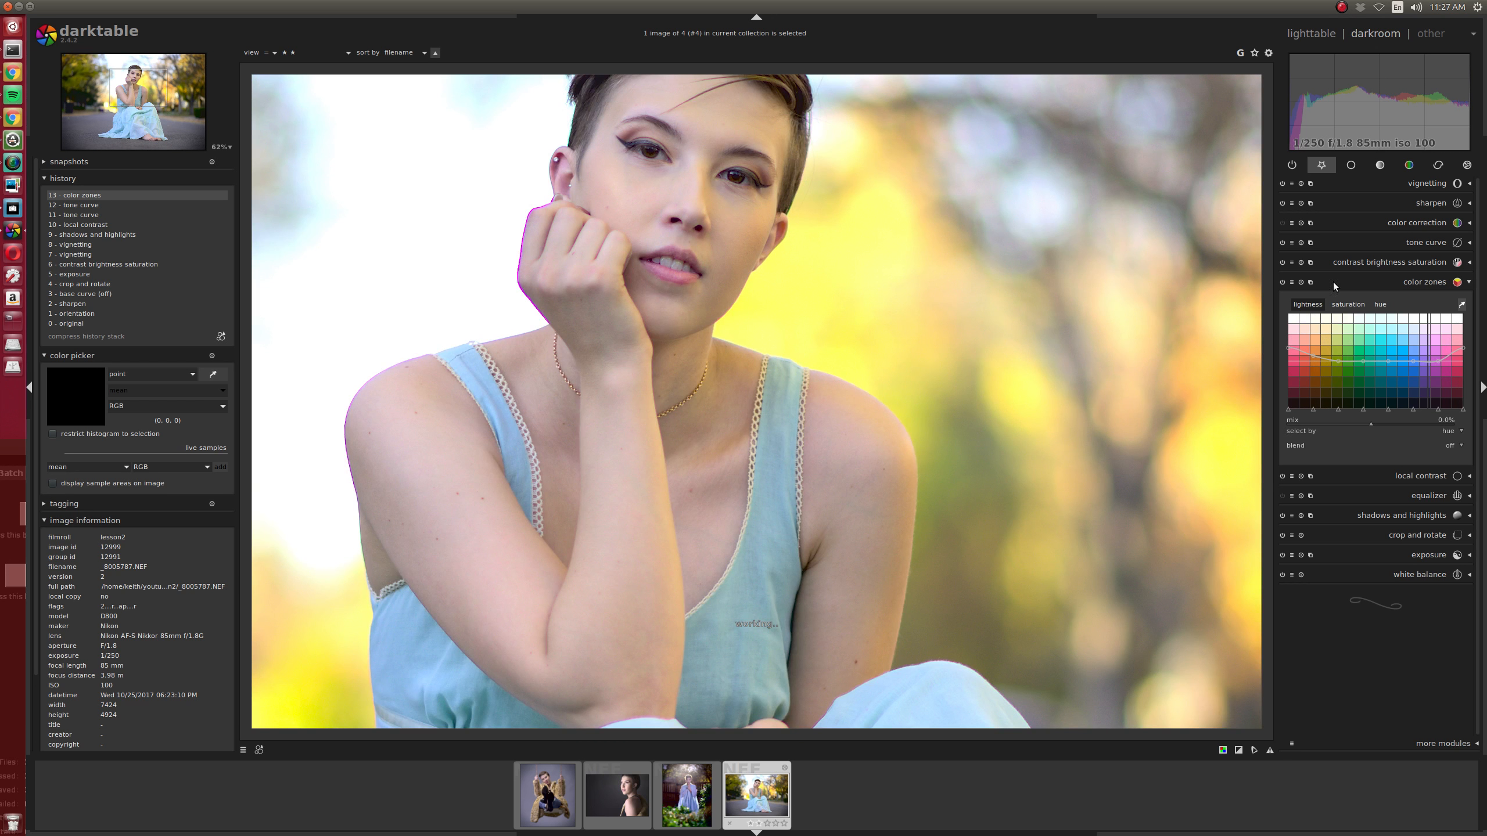
click(1282, 281)
click(1282, 281)
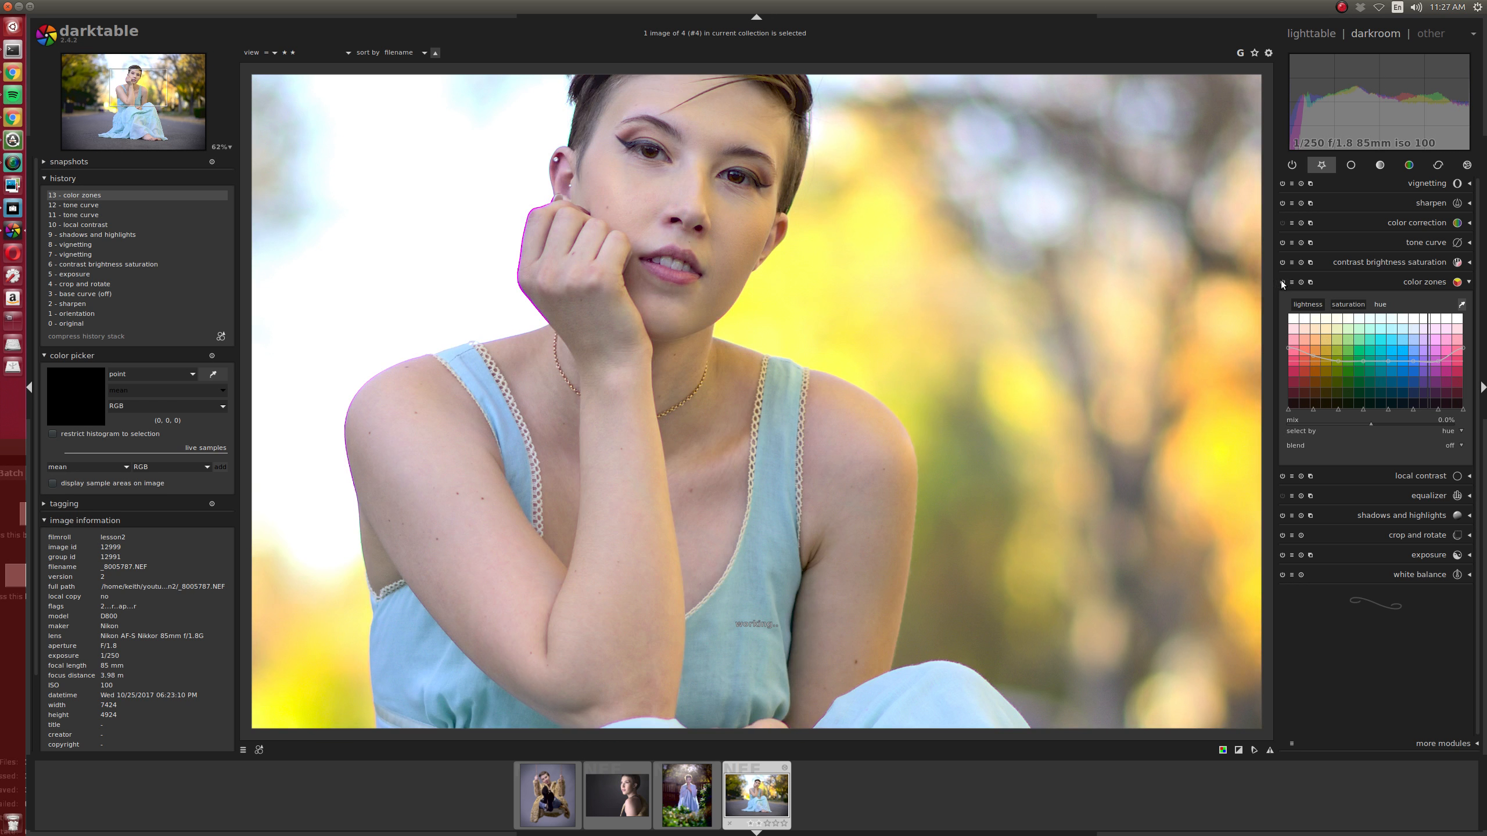
click(1281, 282)
scroll(1220, 344, down, 2)
Open the color correction module and switch to the portrait against the dark gray backdrop
click(1414, 222)
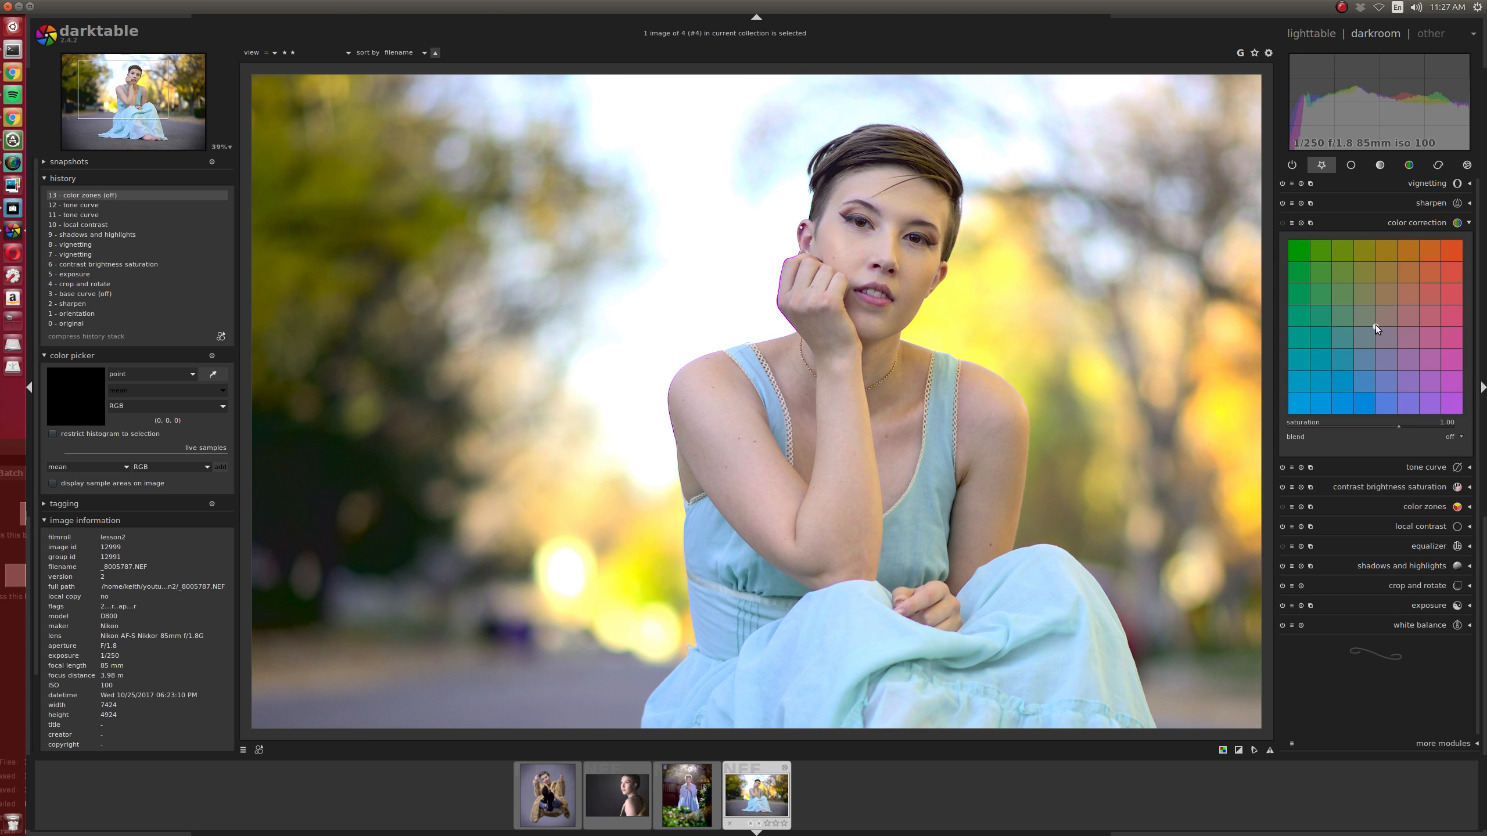
click(630, 799)
double_click(629, 798)
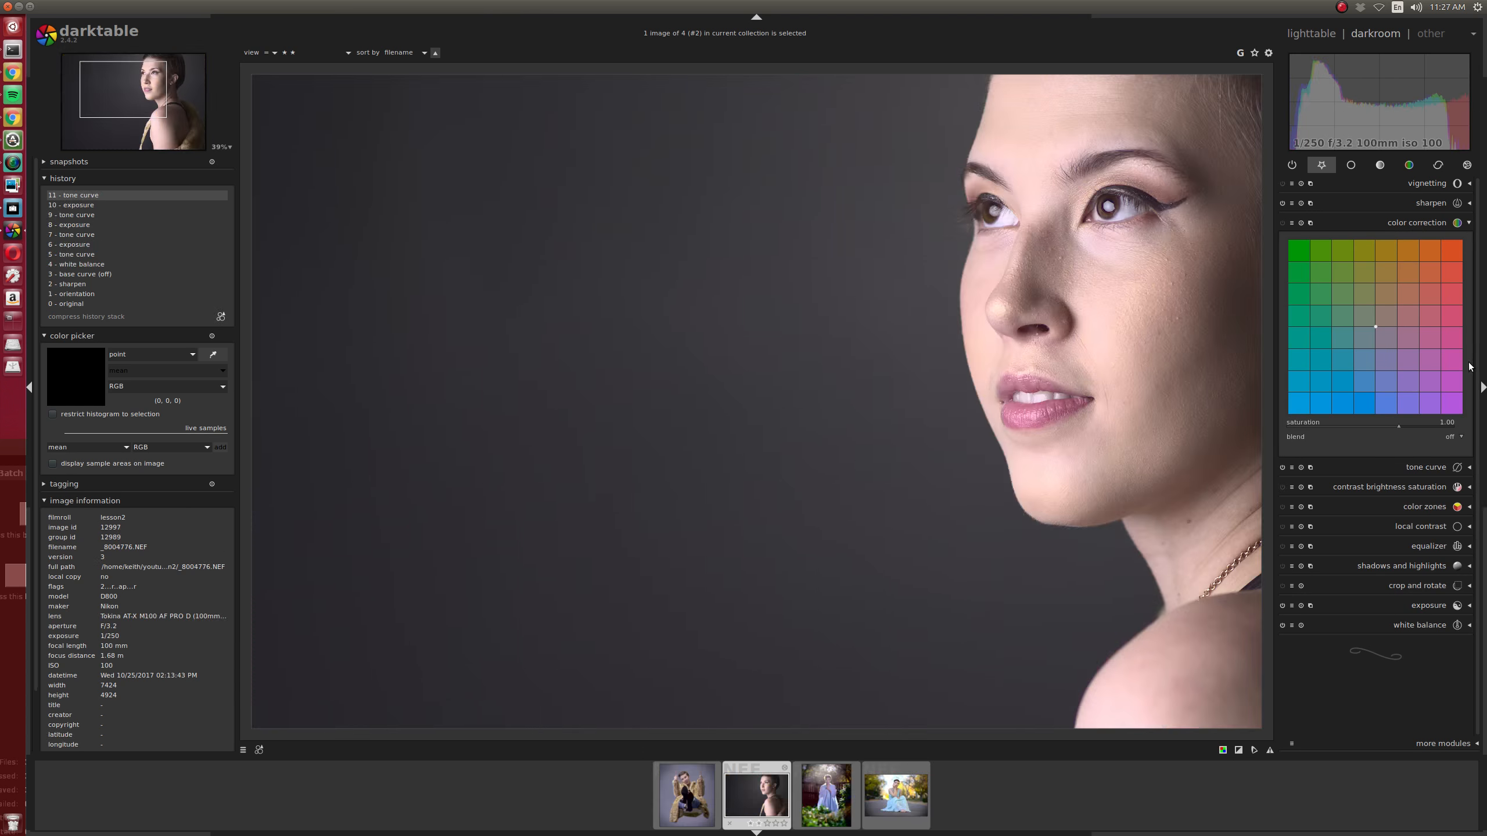
Try warm highlights with greenish-blue shadows in color correction, and reset the module
click(1378, 326)
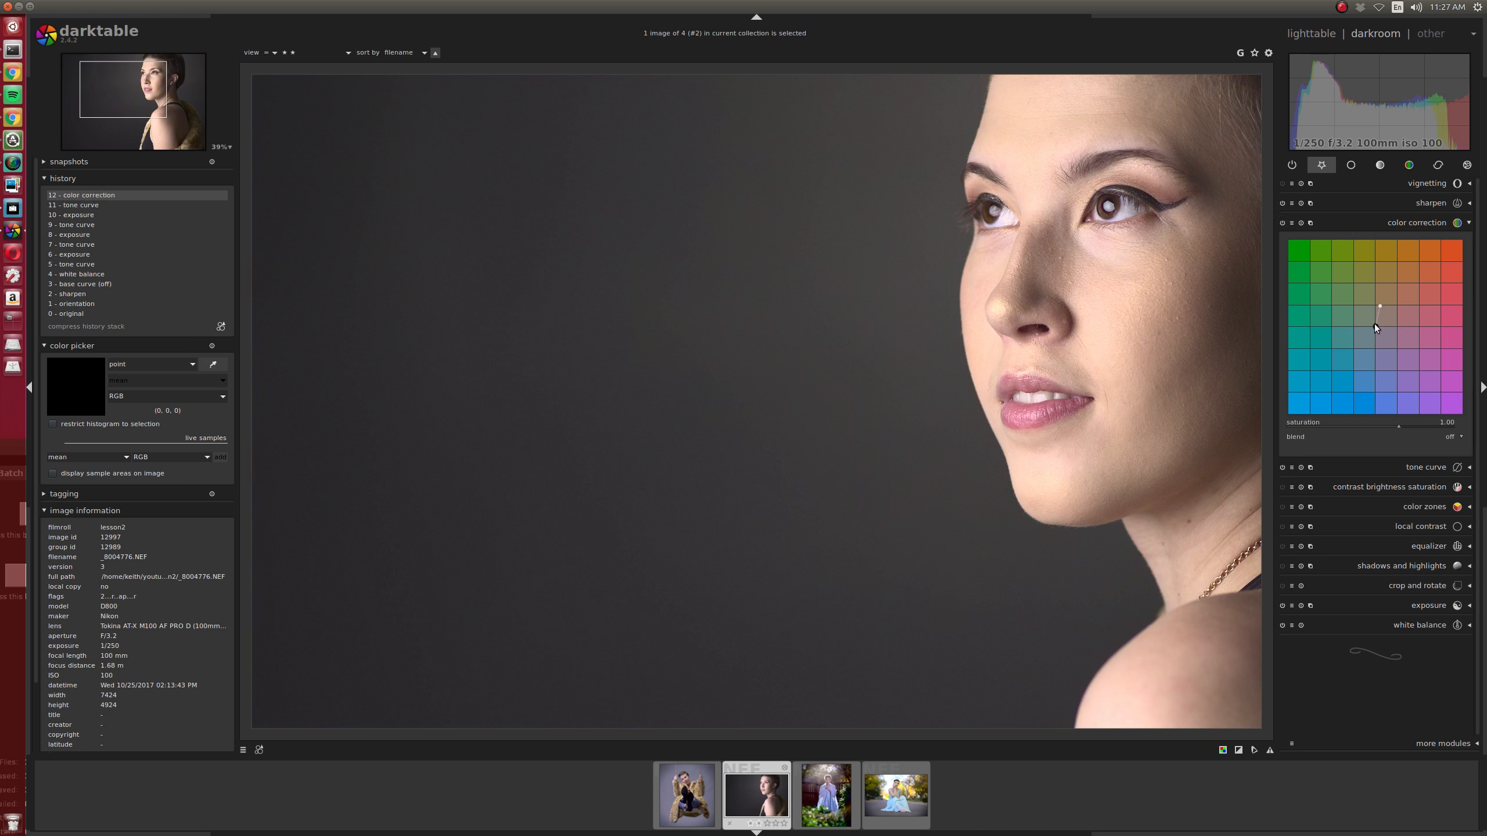
mouse_move(1376, 325)
mouse_down()
mouse_move(1351, 358)
mouse_move(1354, 335)
mouse_up()
double_click(1382, 346)
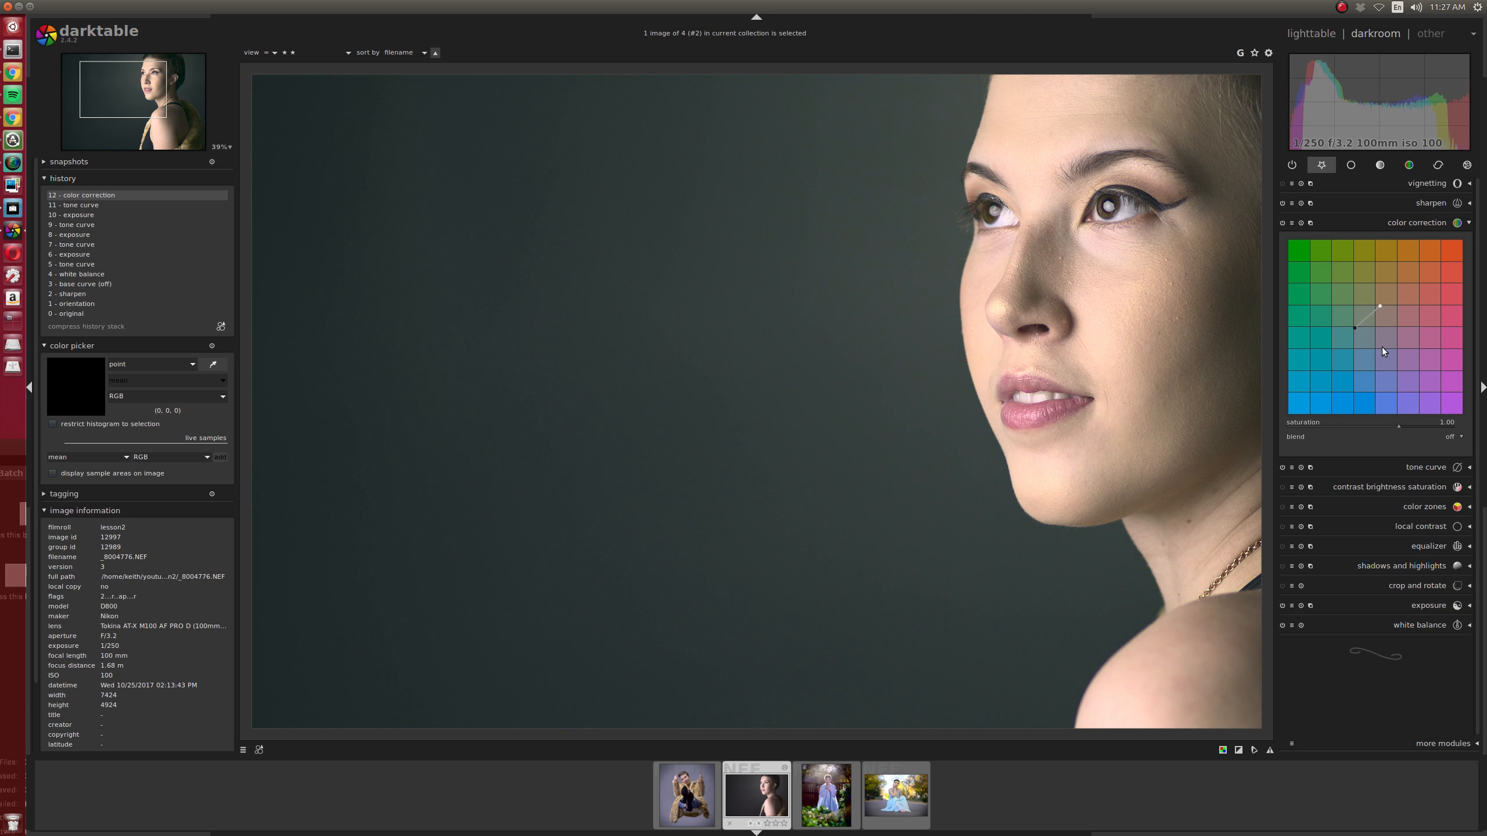
Apply the warm tone preset of color correction and move the highlights toward orange and the shadows toward blue
click(1292, 224)
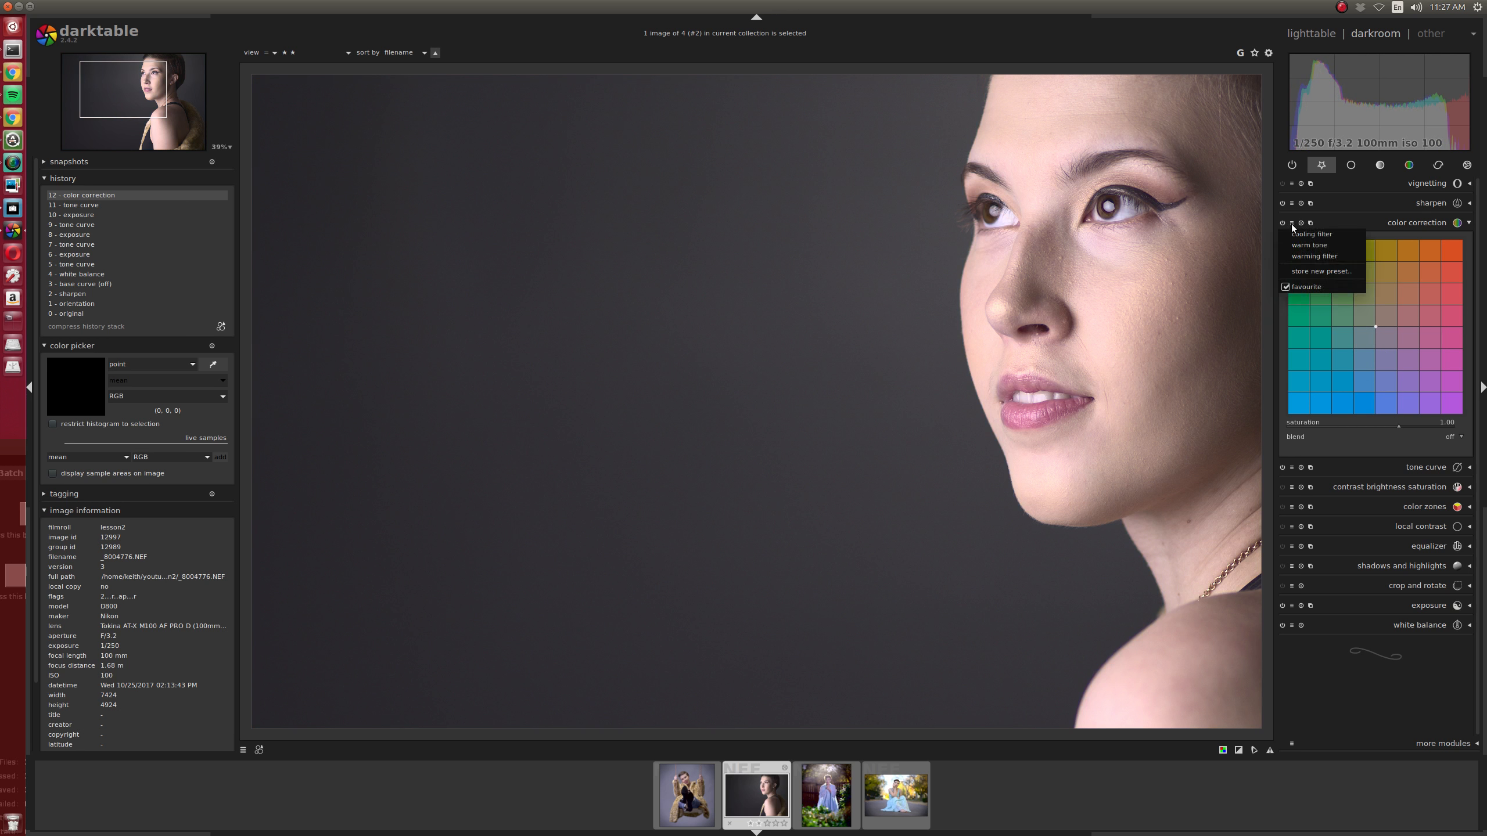
click(1325, 245)
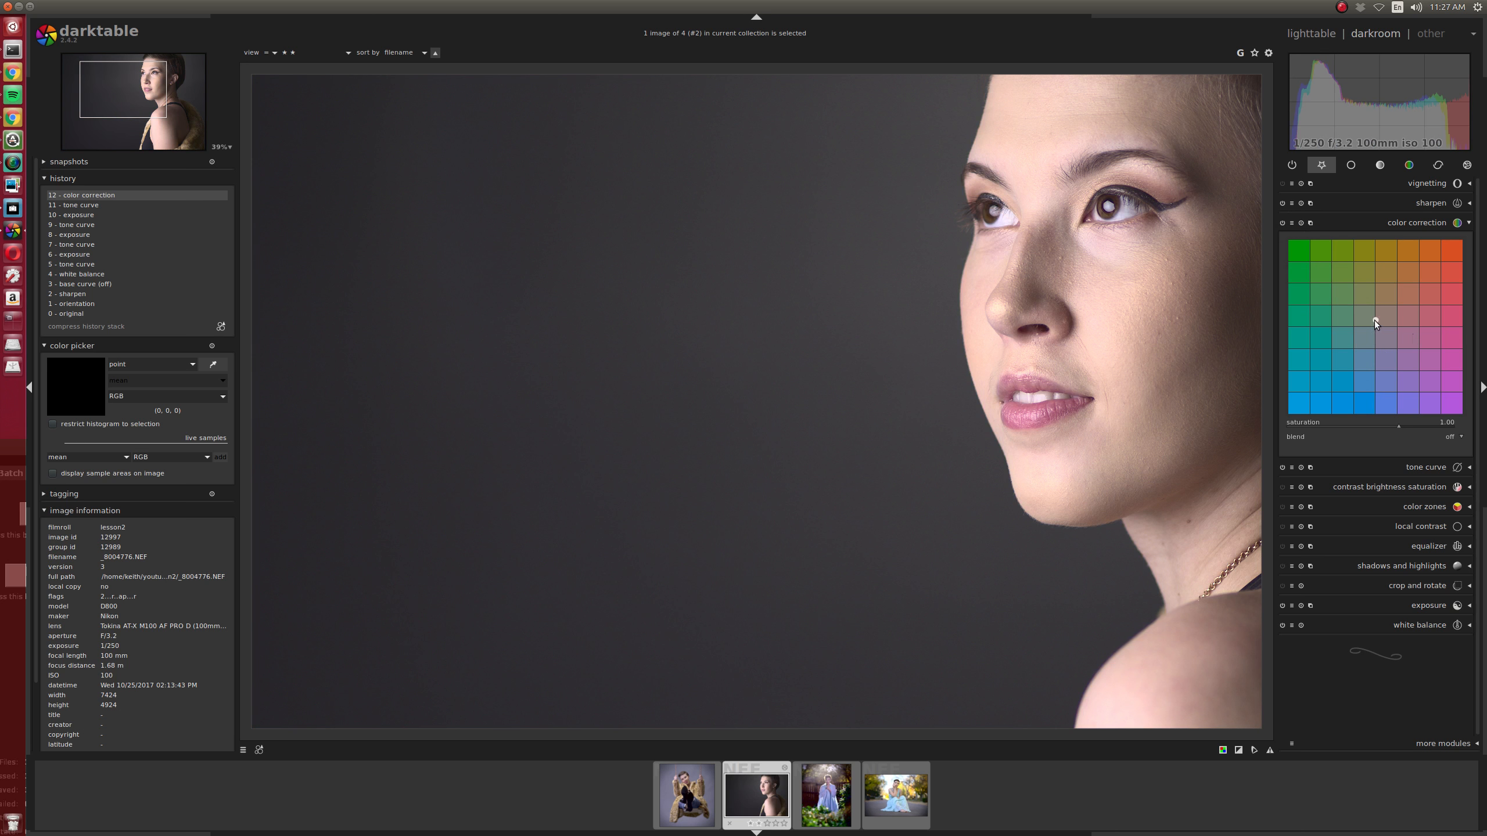
drag(1374, 321, 1377, 320)
drag(1376, 317, 1352, 352)
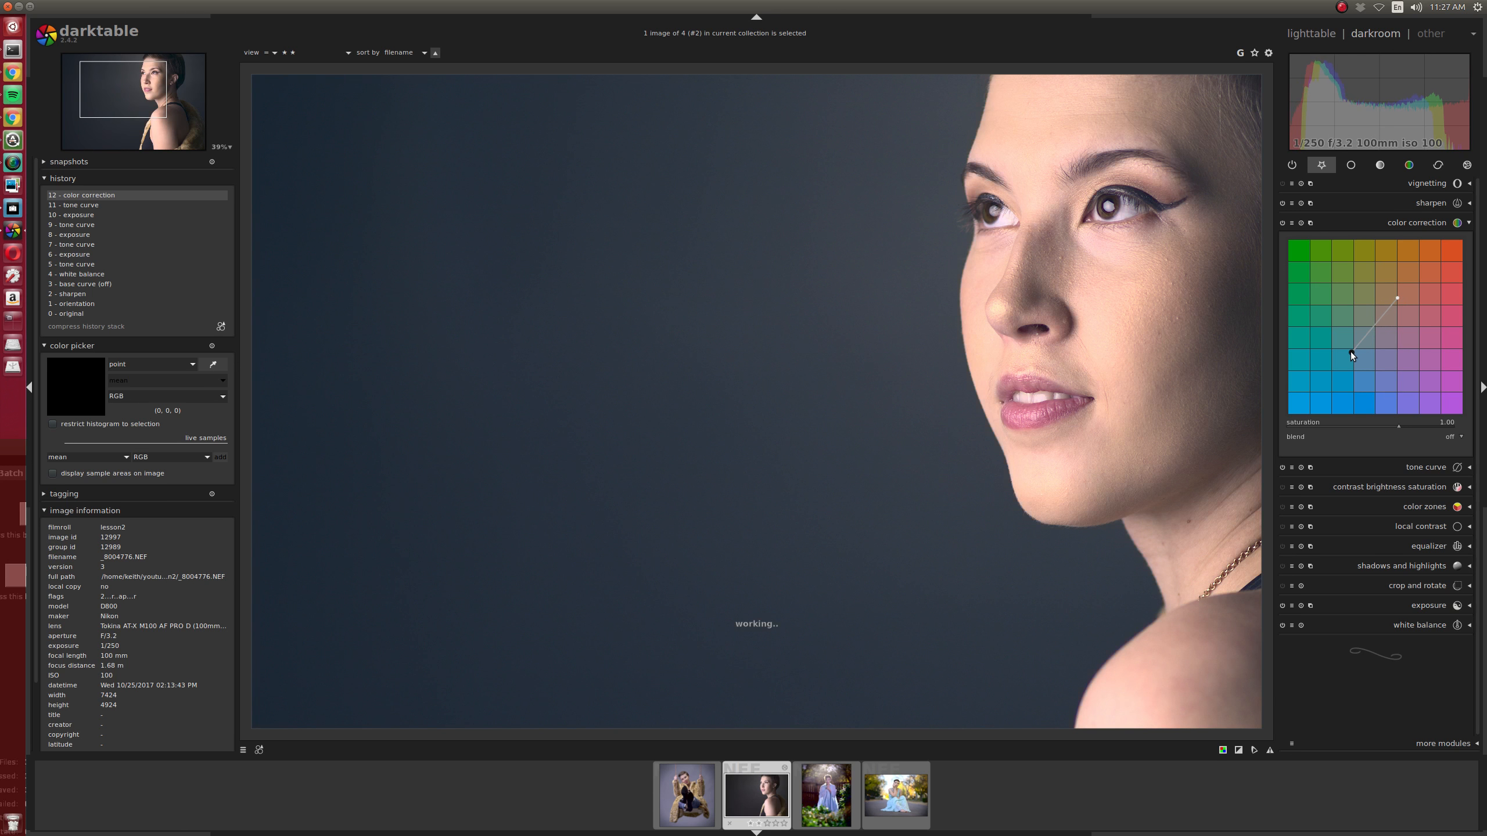
Open the equalizer module and examine the fur coat in the swing portrait at 100%
click(1429, 547)
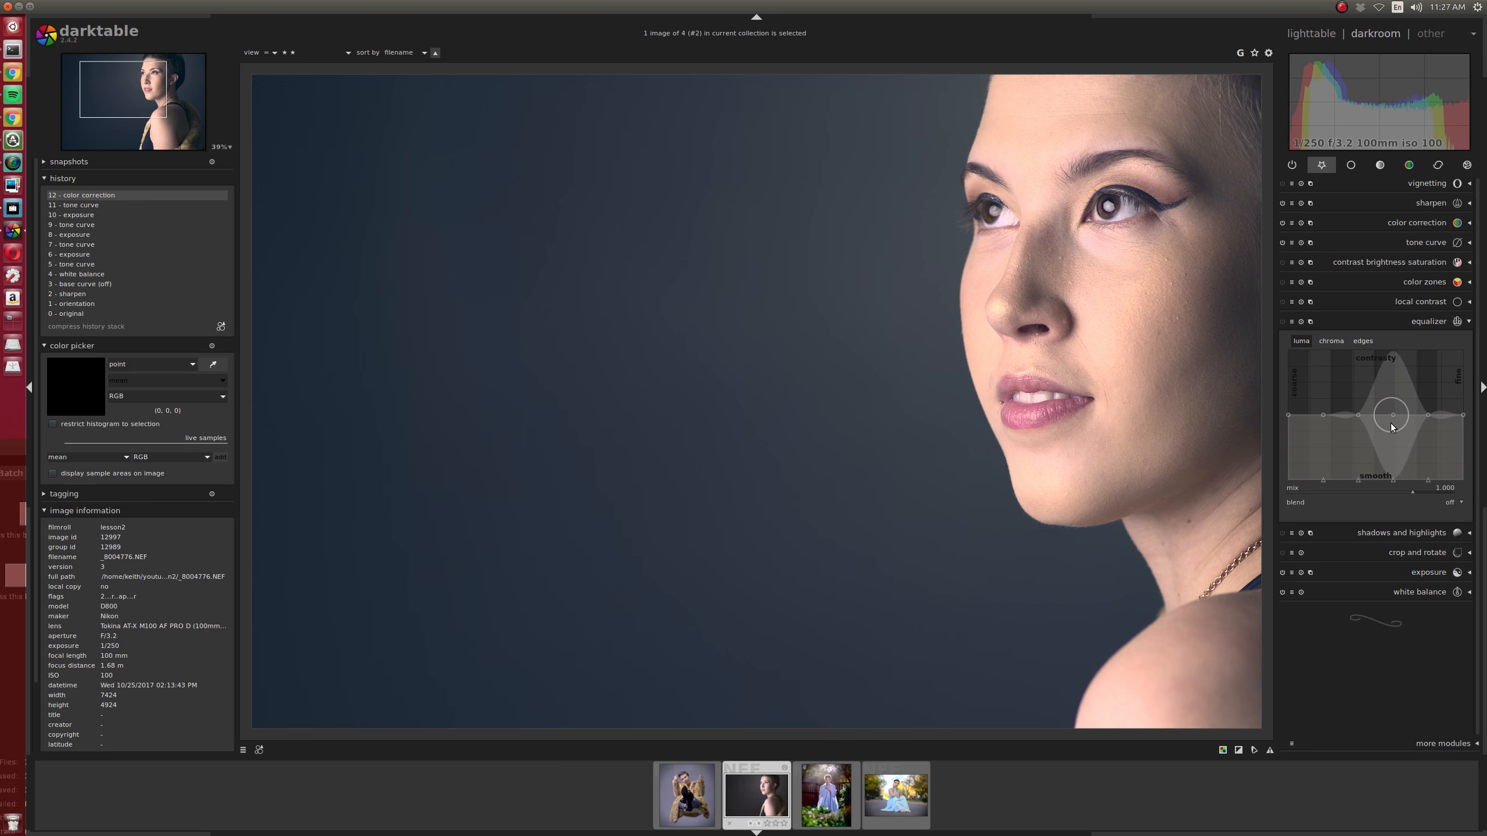
scroll(1227, 425, down, 2)
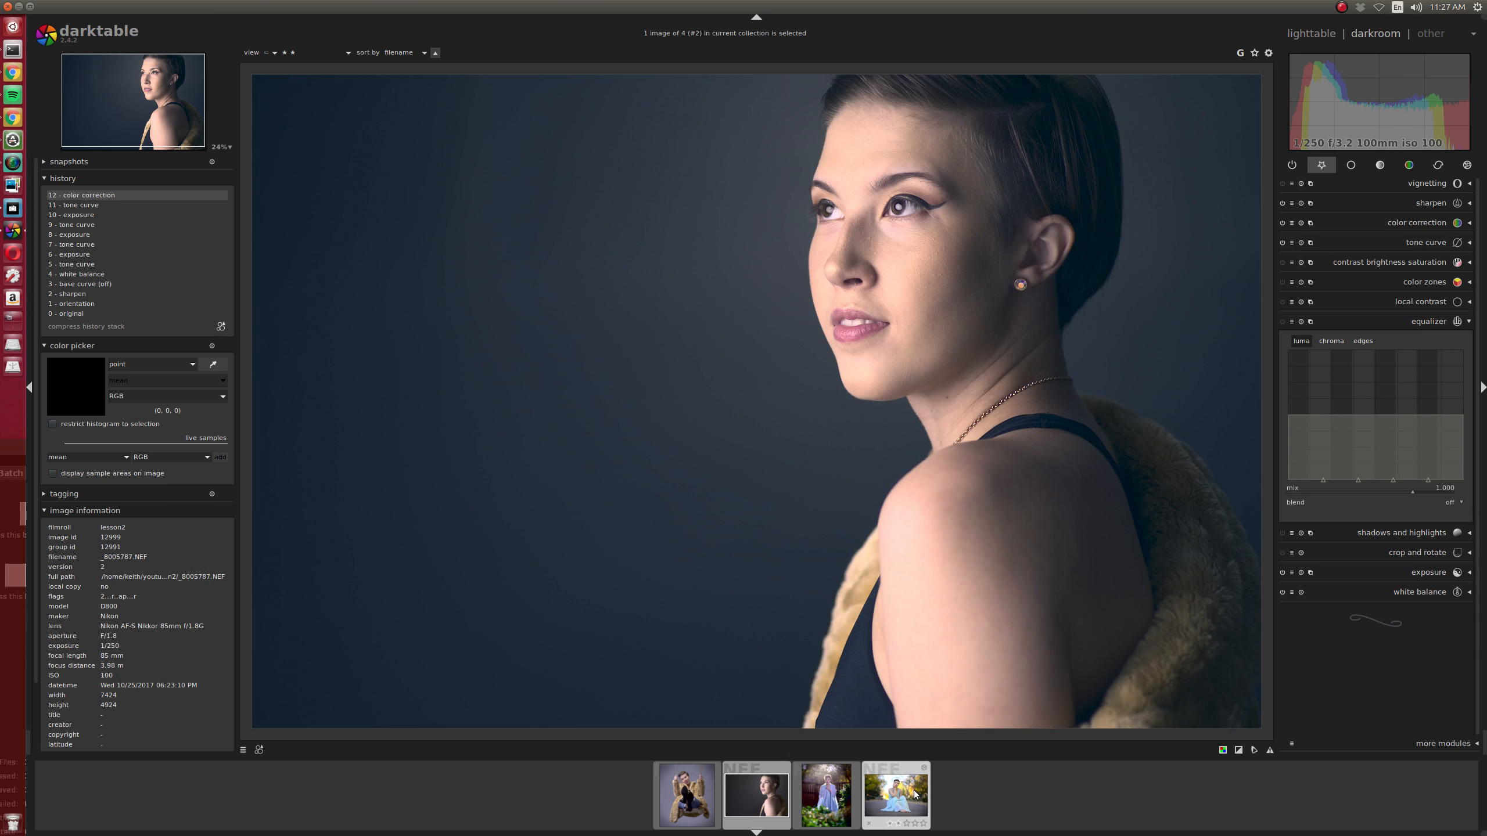
click(687, 796)
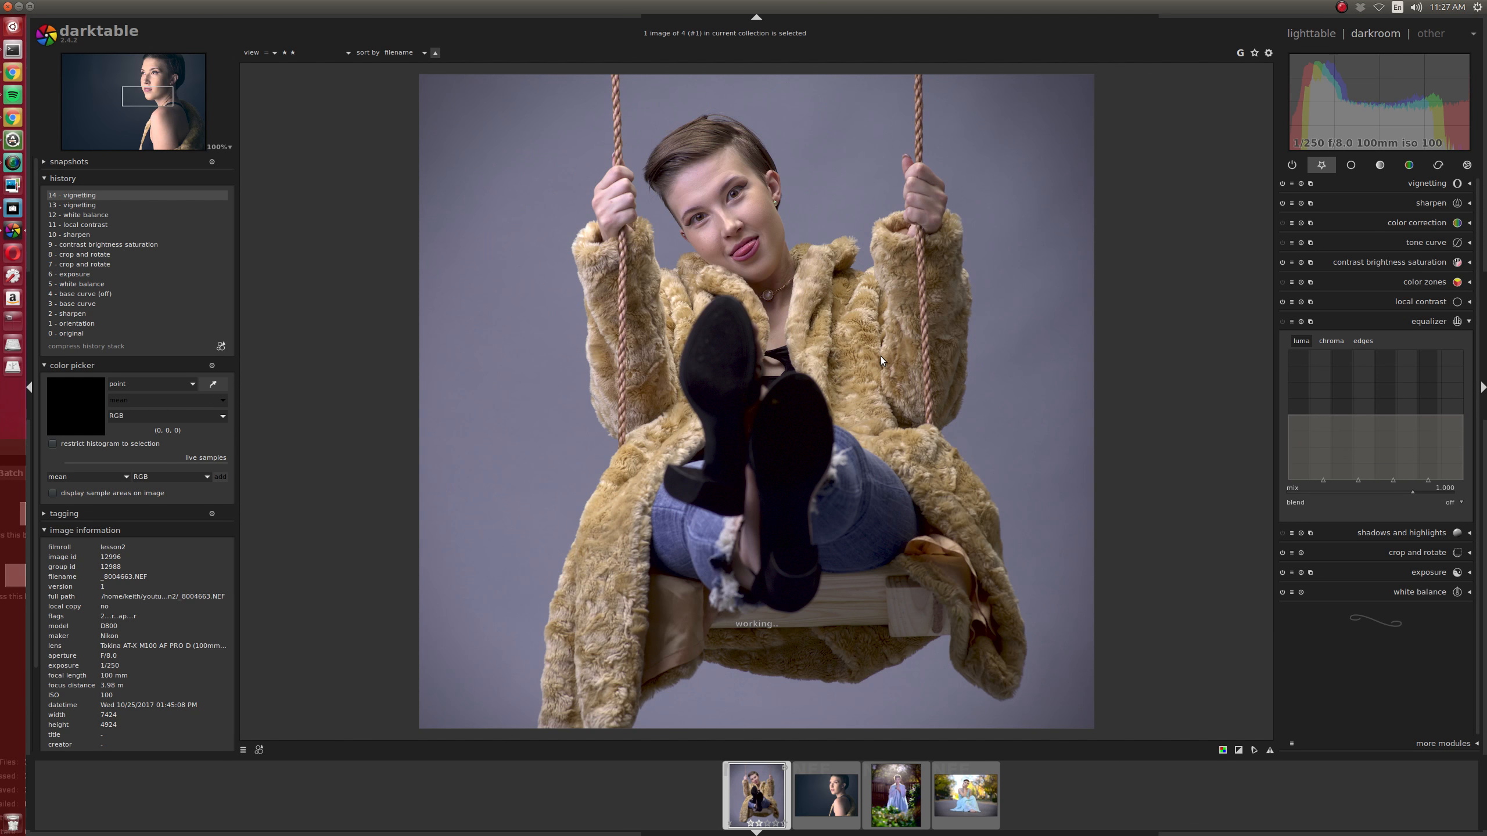
middle_click(882, 360)
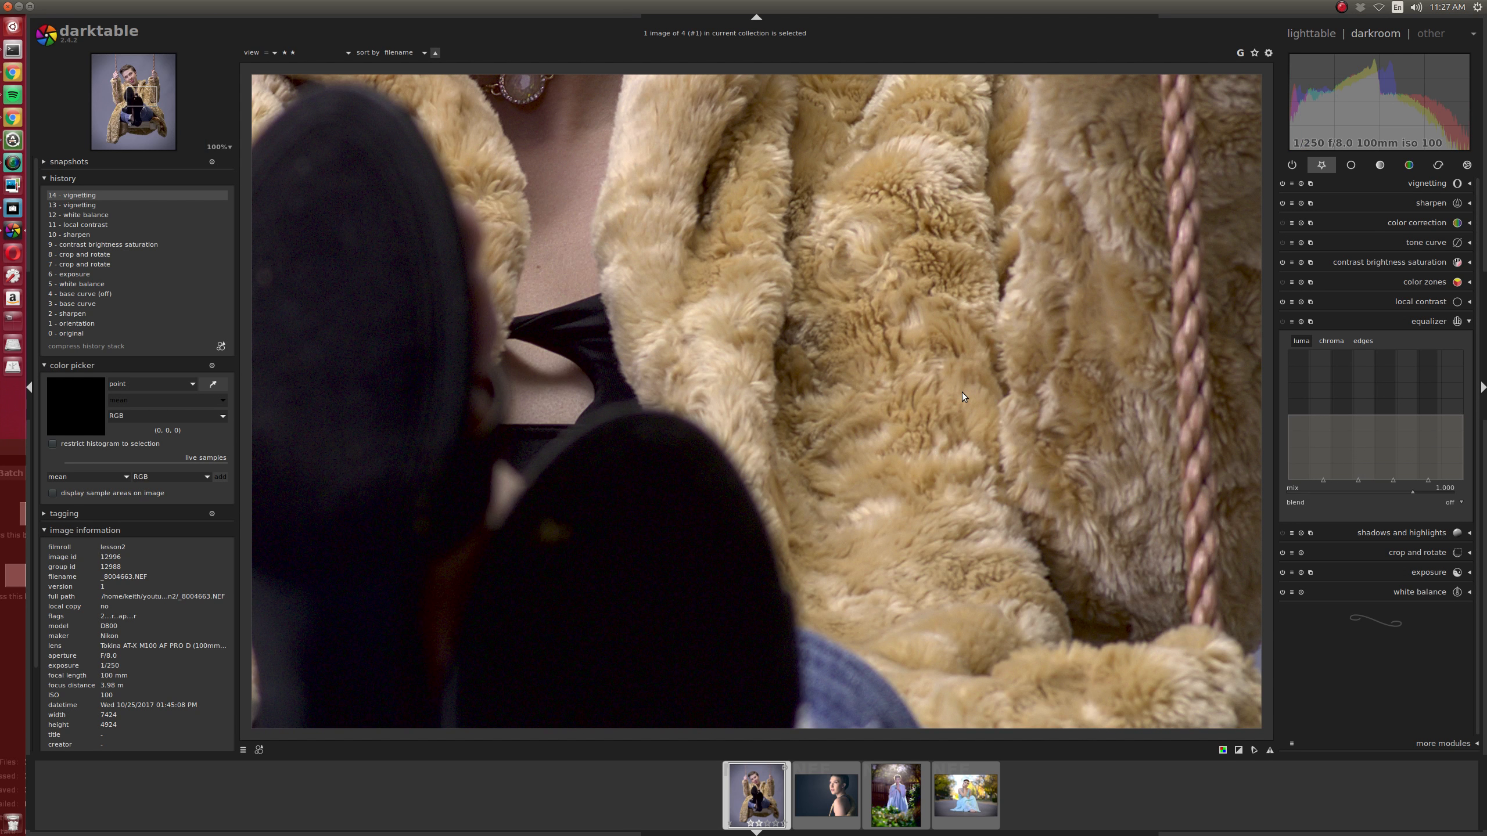
drag(878, 479, 876, 723)
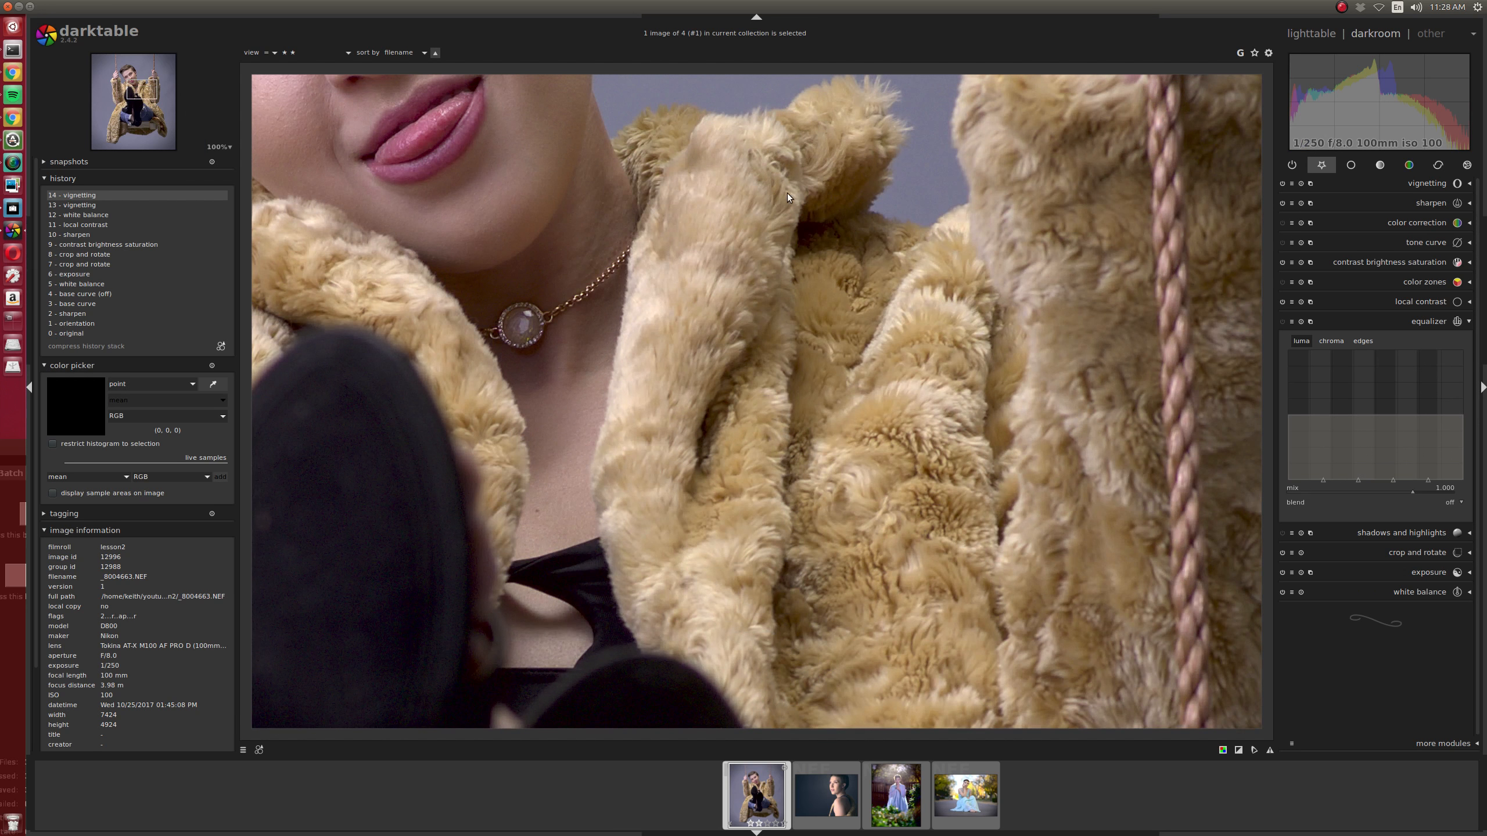